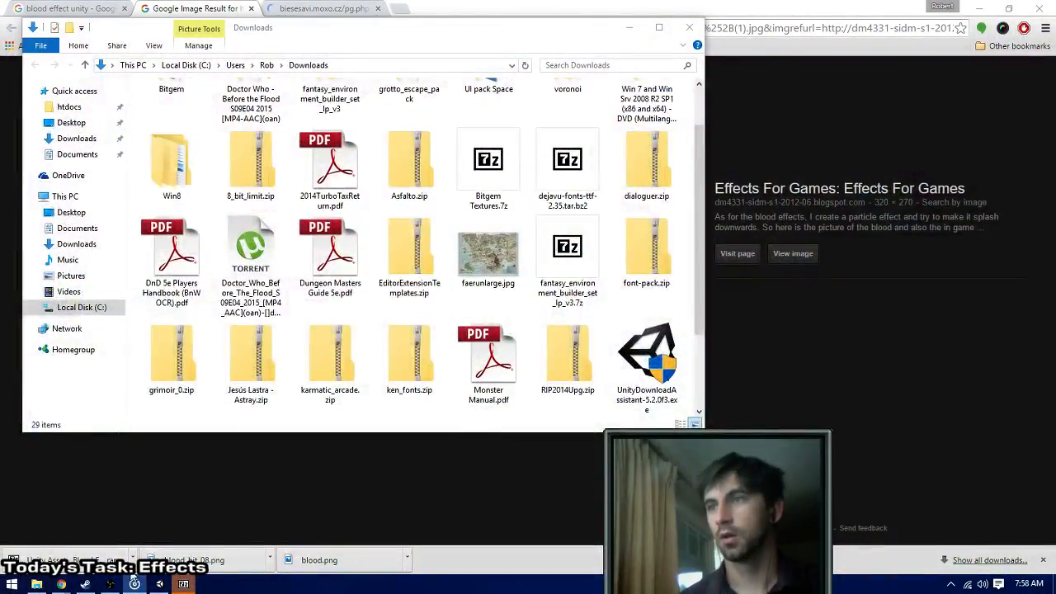
- Confirm permanently deleting the Blood FX Pack archive from Downloads and close the open browser, Explorer and 7-Zip windows
{"action": "right_click", "coordinate": [135, 584]}
{"action": "left_click", "coordinate": [124, 564]}
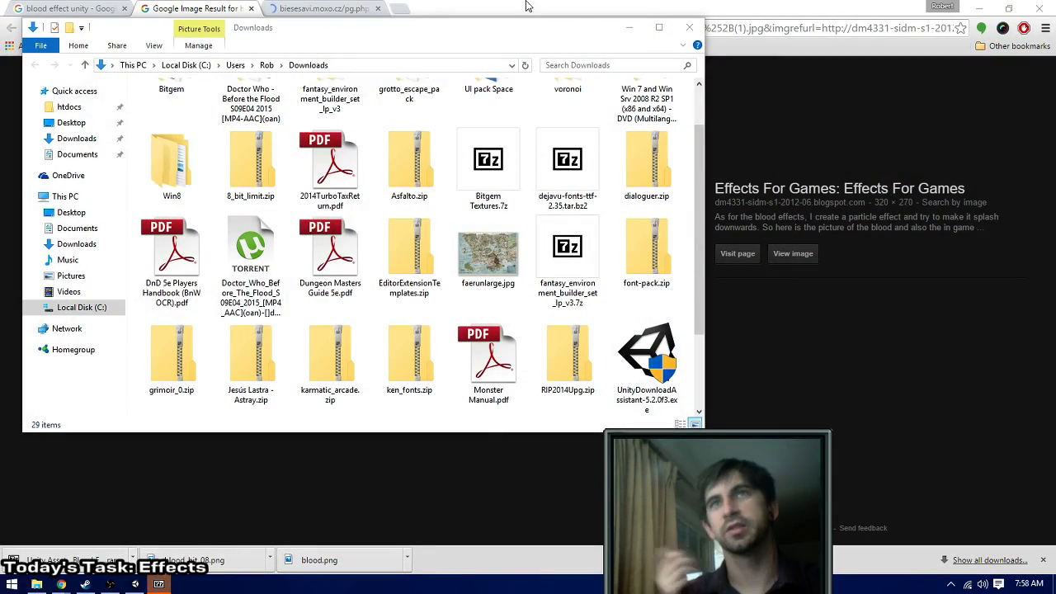
{"action": "left_click", "coordinate": [1038, 8]}
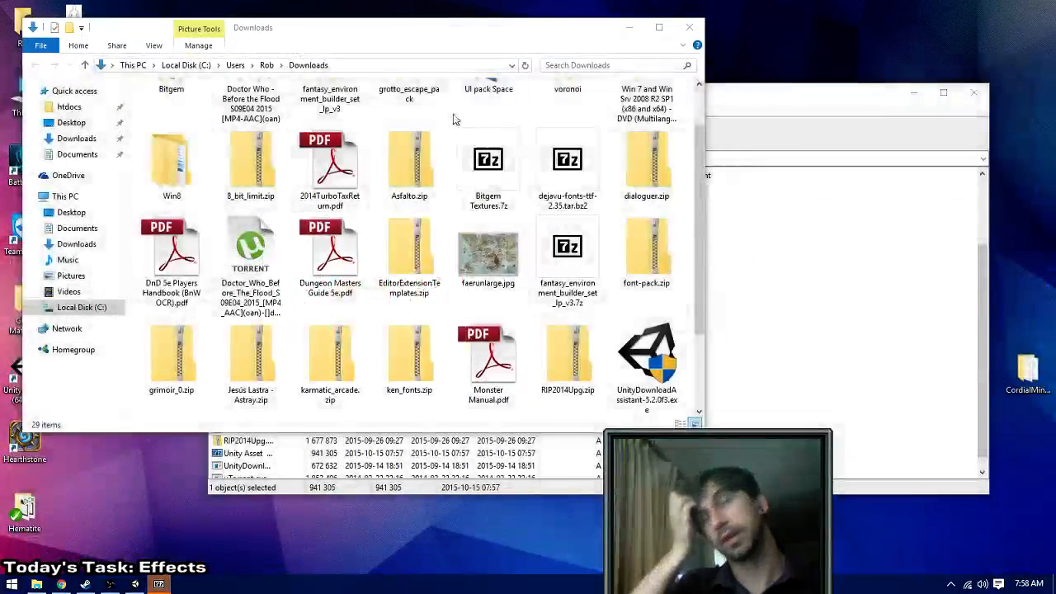
{"action": "left_click", "coordinate": [689, 27]}
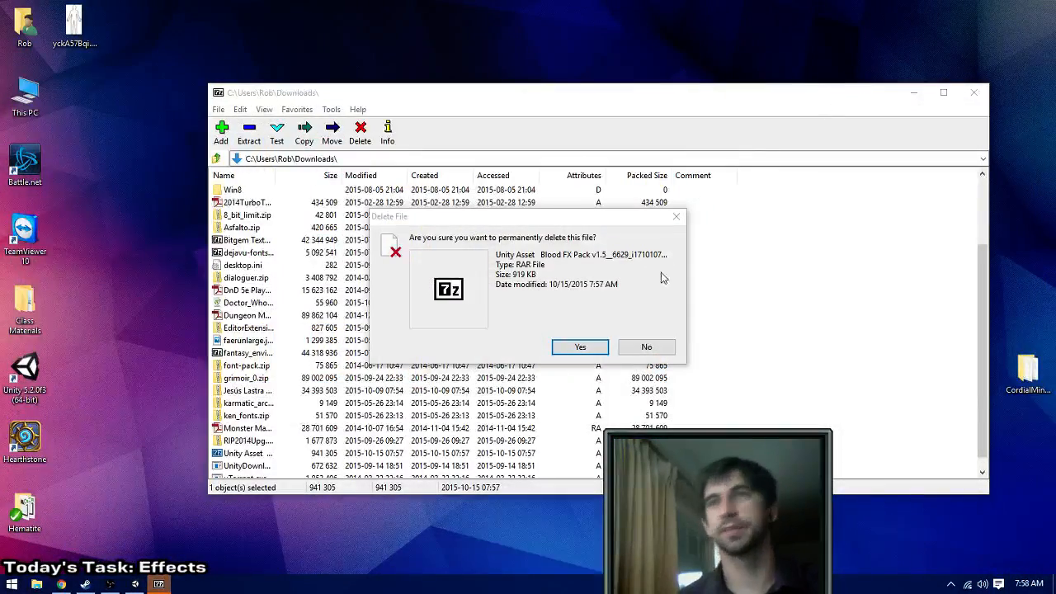
{"action": "left_click", "coordinate": [580, 348]}
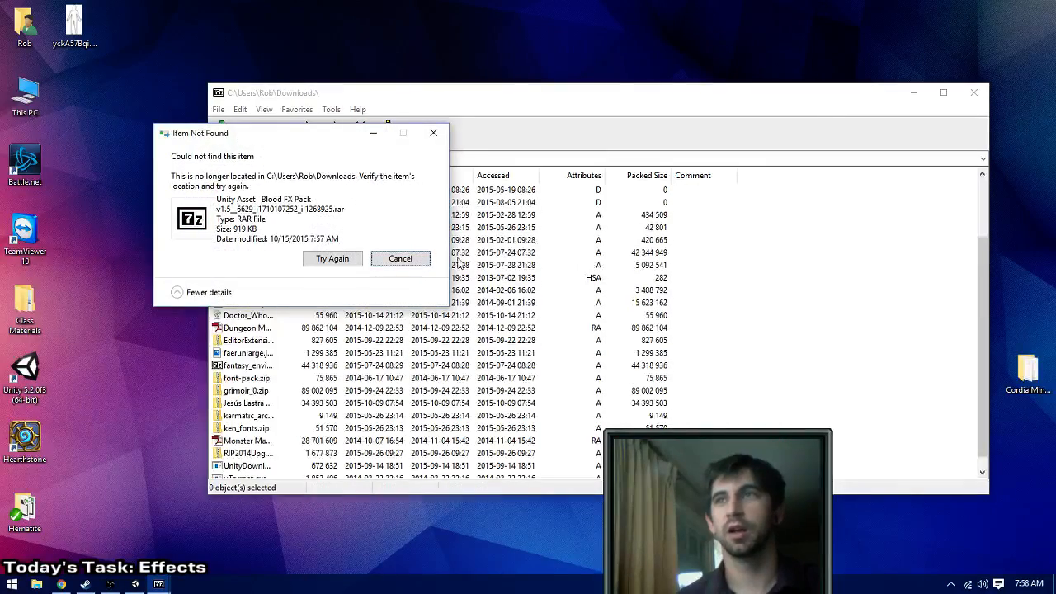
{"action": "left_click", "coordinate": [973, 92]}
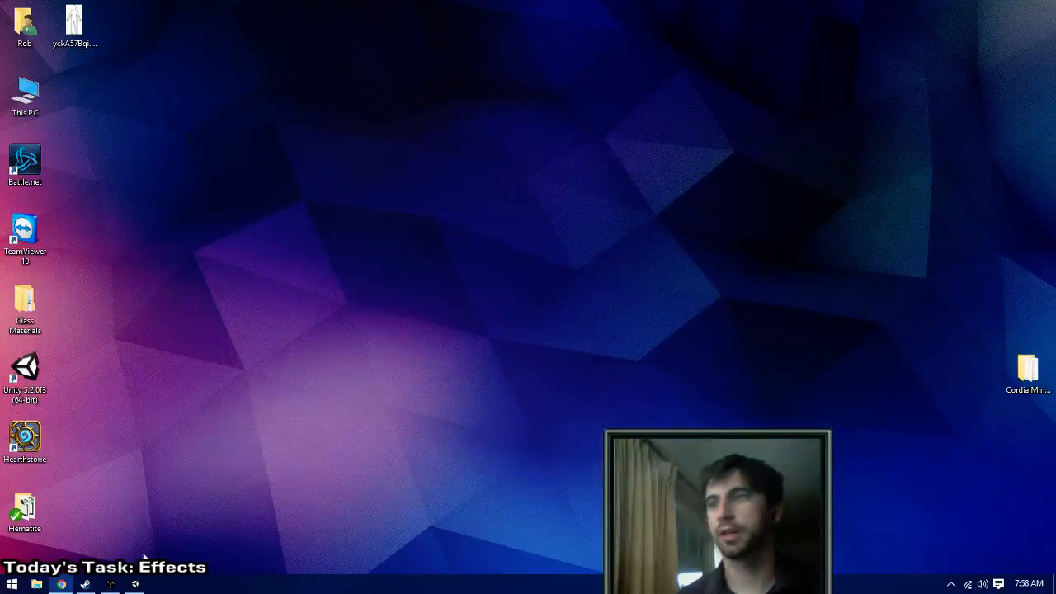
- Switch to Unity, run GameScene, move the party forward into combat, and have the Warrior and Rogue dodge
{"action": "left_click", "coordinate": [135, 586]}
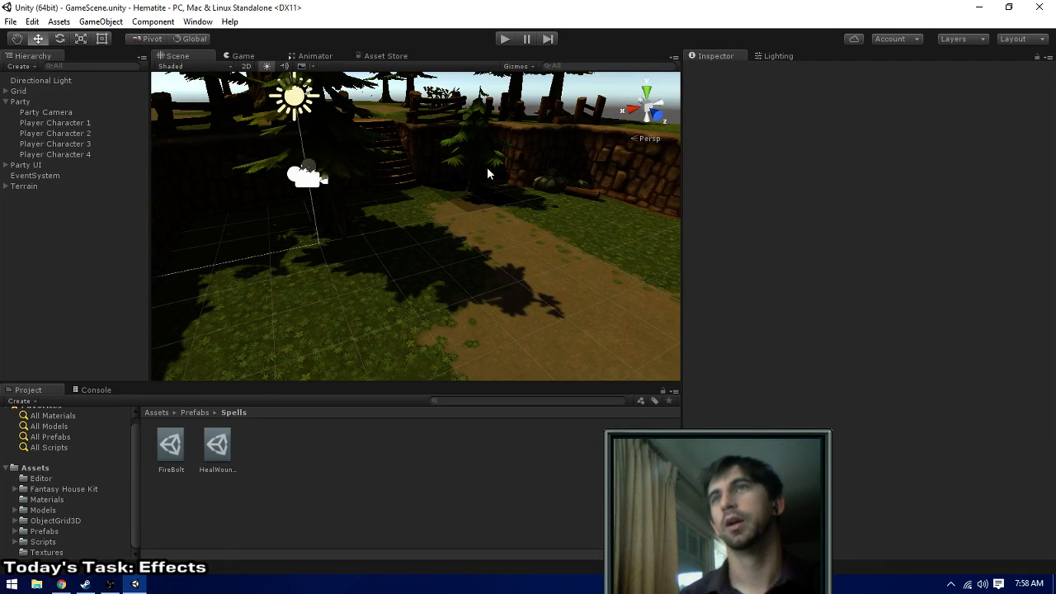
{"action": "left_click", "coordinate": [505, 39]}
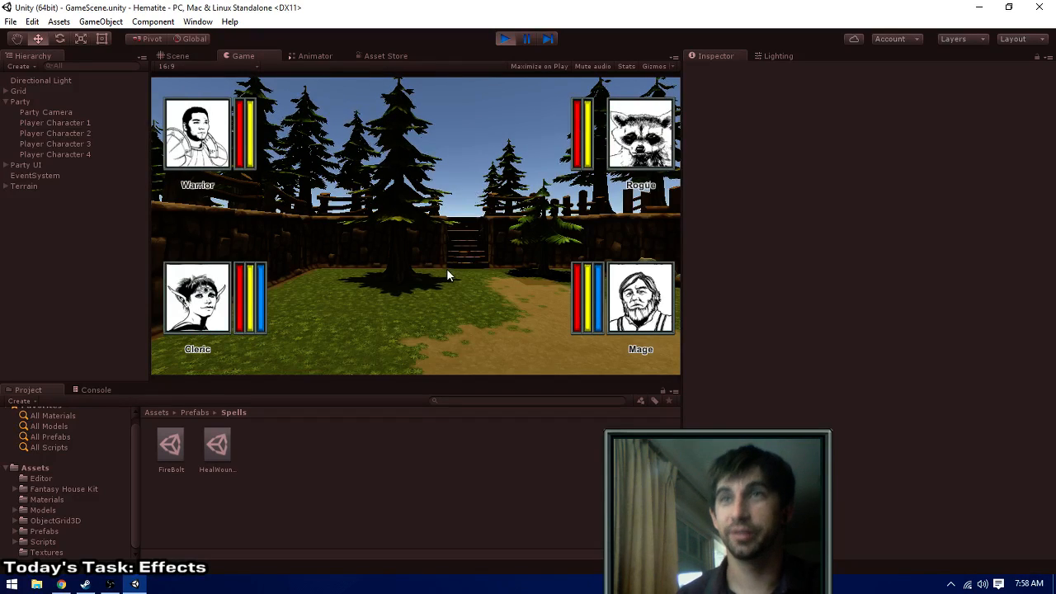
{"action": "key", "text": "w"}
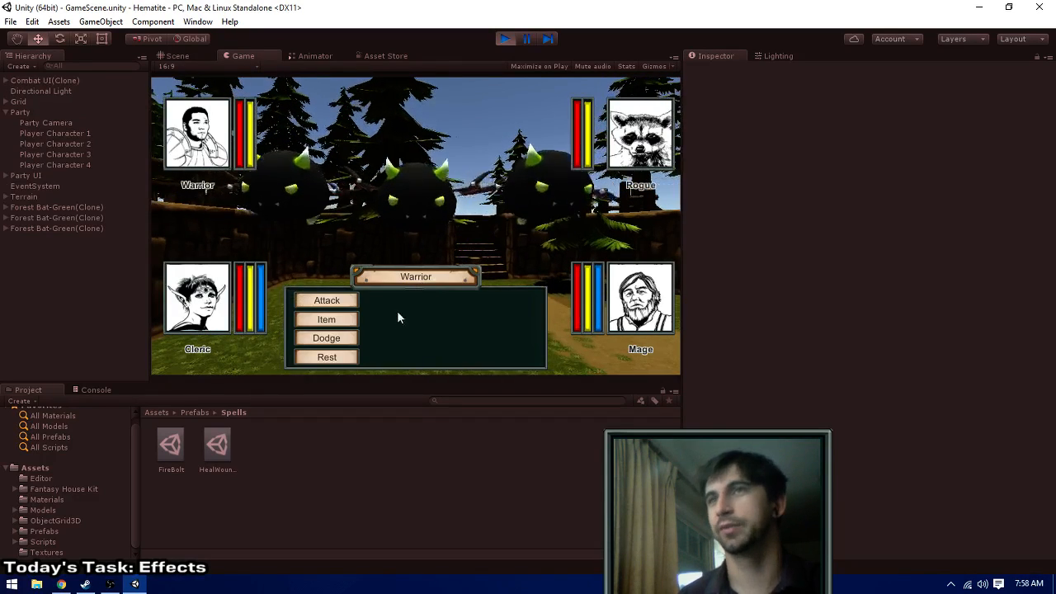
{"action": "left_click", "coordinate": [330, 337]}
{"action": "left_click", "coordinate": [334, 338]}
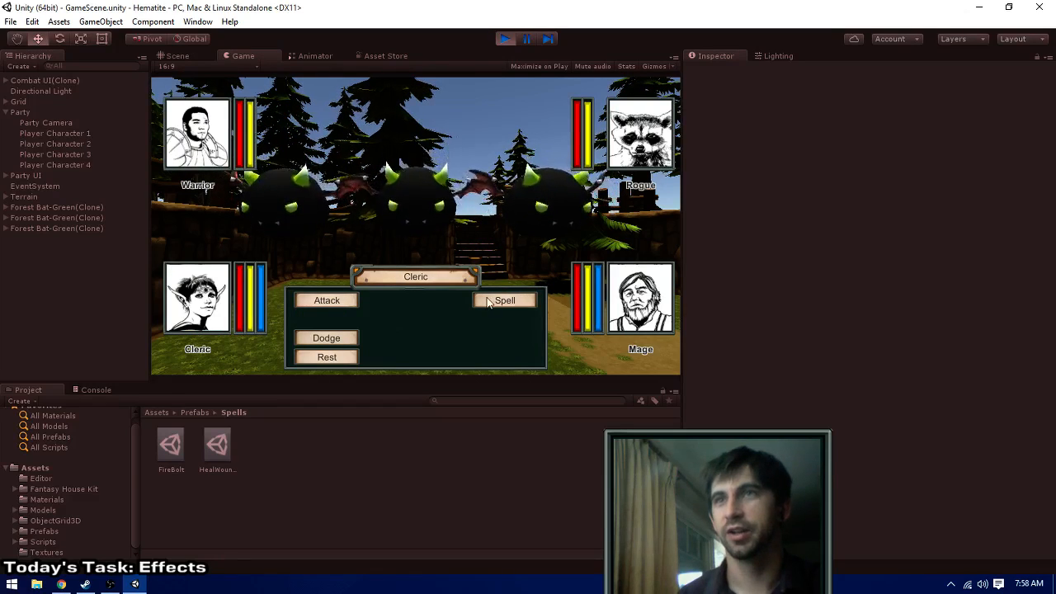
- Test spell casting by having the Cleric and the Mage each cast Fire Bolt on the middle bat
{"action": "left_click", "coordinate": [497, 300]}
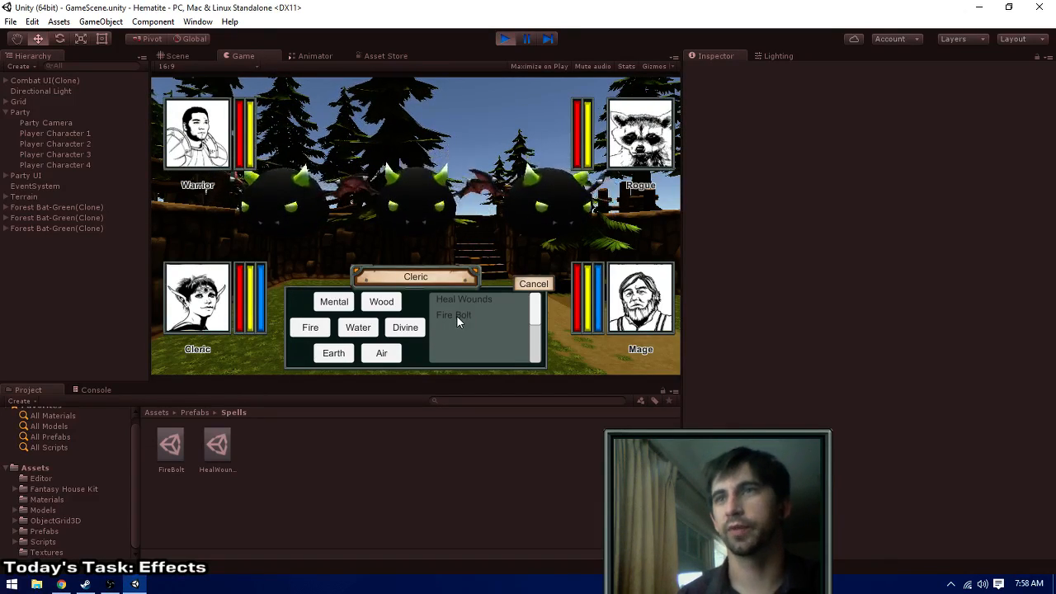
{"action": "left_click", "coordinate": [456, 316]}
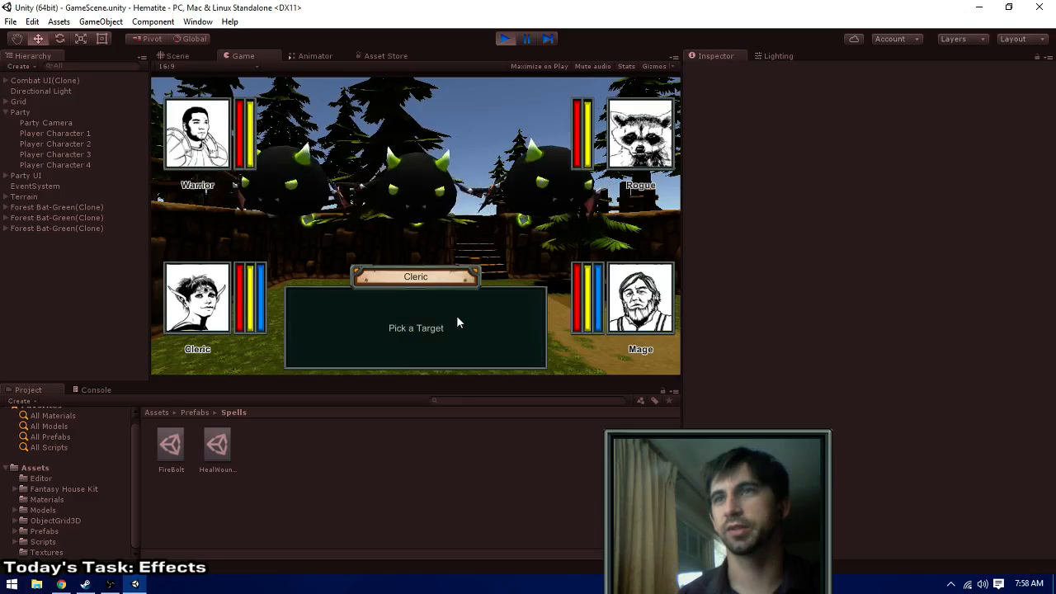
{"action": "left_click", "coordinate": [430, 193]}
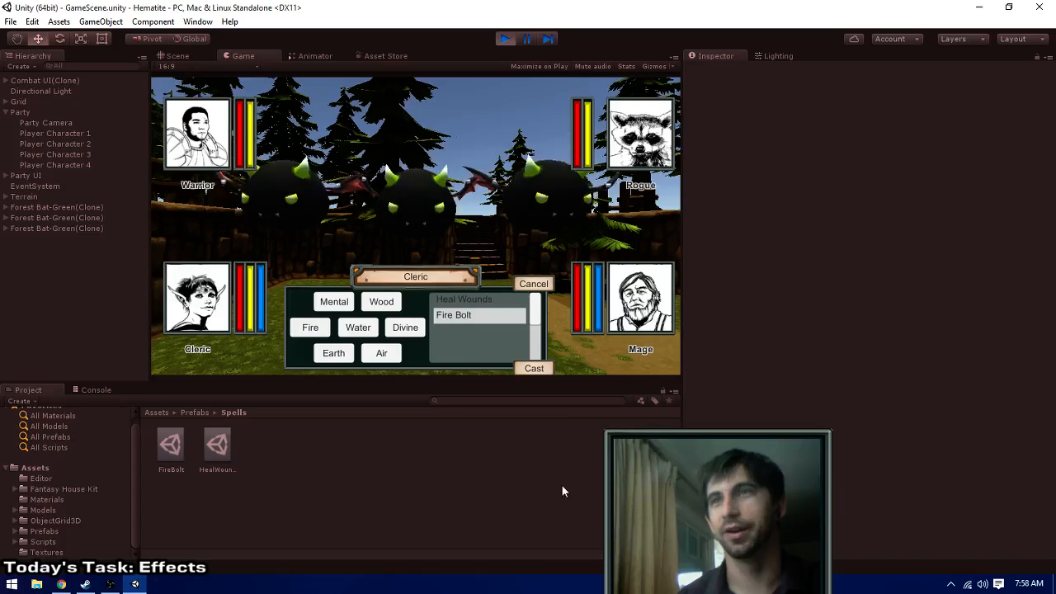
{"action": "left_click", "coordinate": [534, 367]}
{"action": "left_click", "coordinate": [486, 301]}
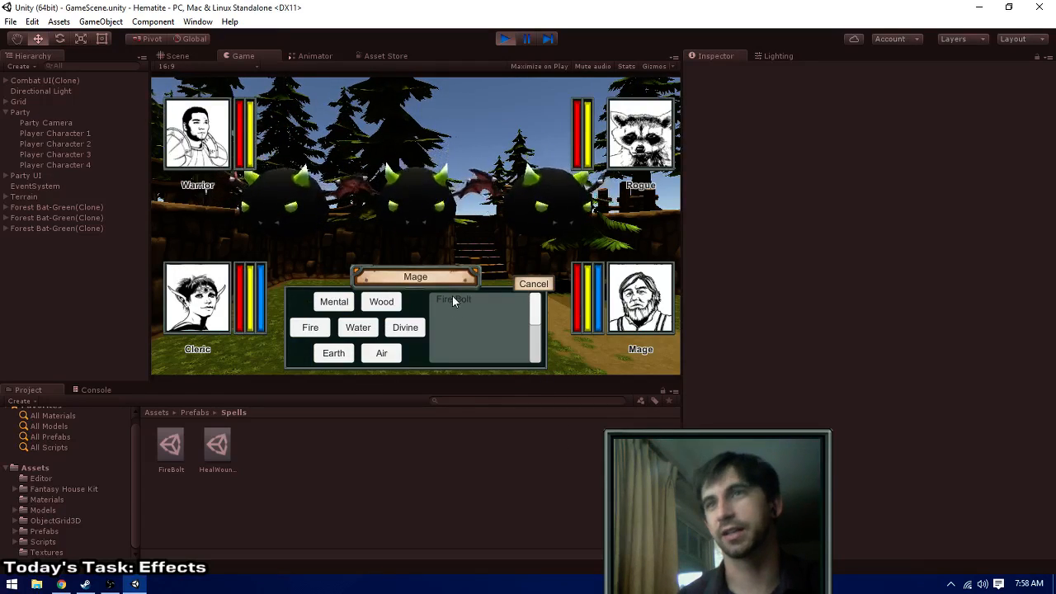
{"action": "left_click", "coordinate": [452, 298]}
{"action": "left_click", "coordinate": [408, 199]}
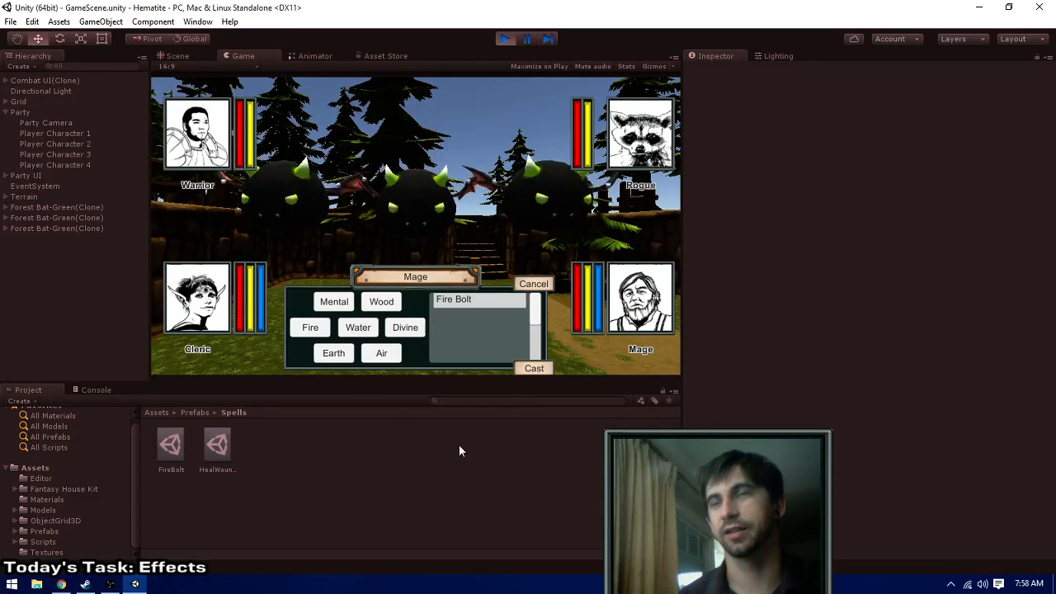
{"action": "left_click", "coordinate": [537, 370]}
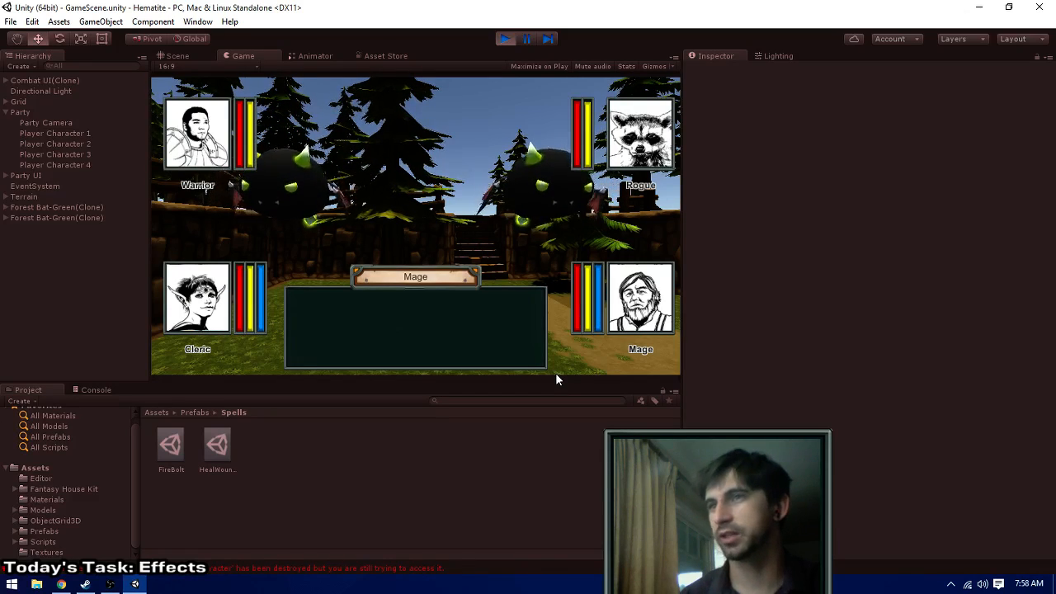
- Open the source of the console's MissingReferenceException in Visual Studio and examine ProcessCombat in CombatUI.cs
{"action": "left_click", "coordinate": [92, 390]}
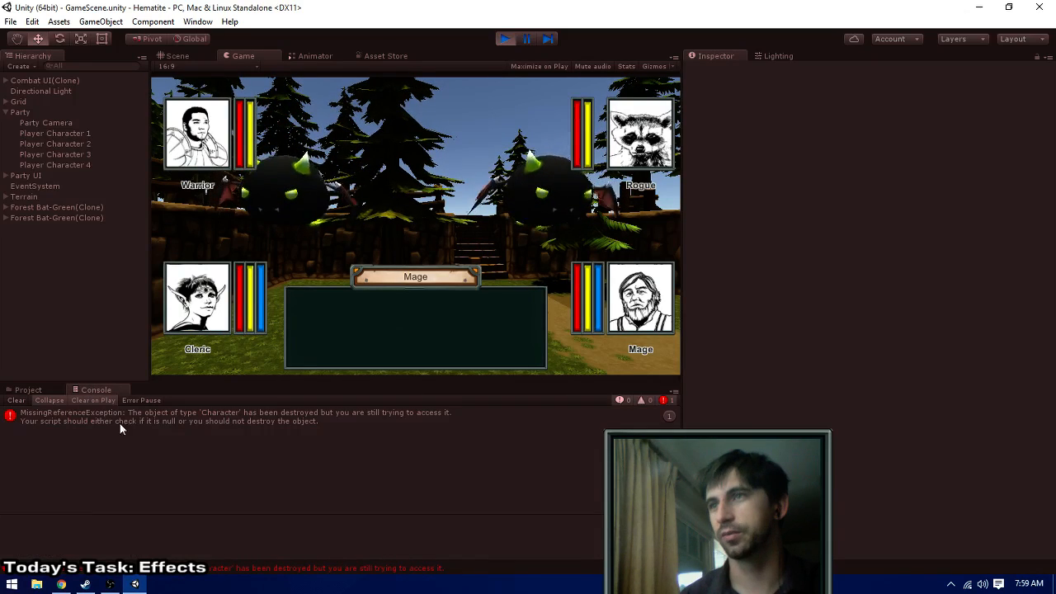
{"action": "double_click", "coordinate": [185, 421]}
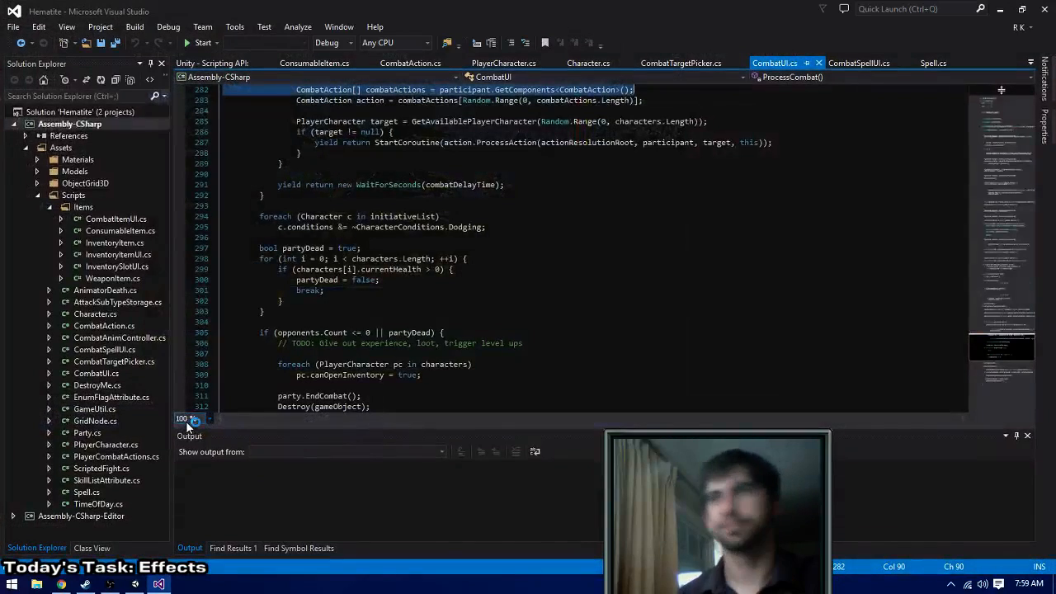
{"action": "scroll", "coordinate": [525, 297], "scroll_direction": "up", "scroll_amount": 3}
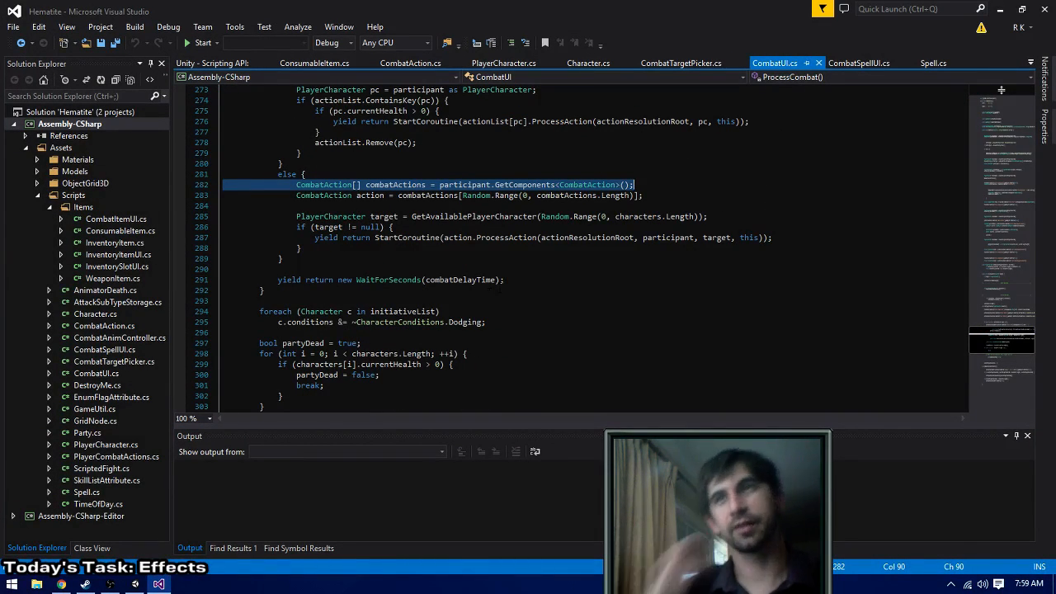
{"action": "scroll", "coordinate": [490, 293], "scroll_direction": "up", "scroll_amount": 4}
{"action": "scroll", "coordinate": [495, 289], "scroll_direction": "down", "scroll_amount": 2}
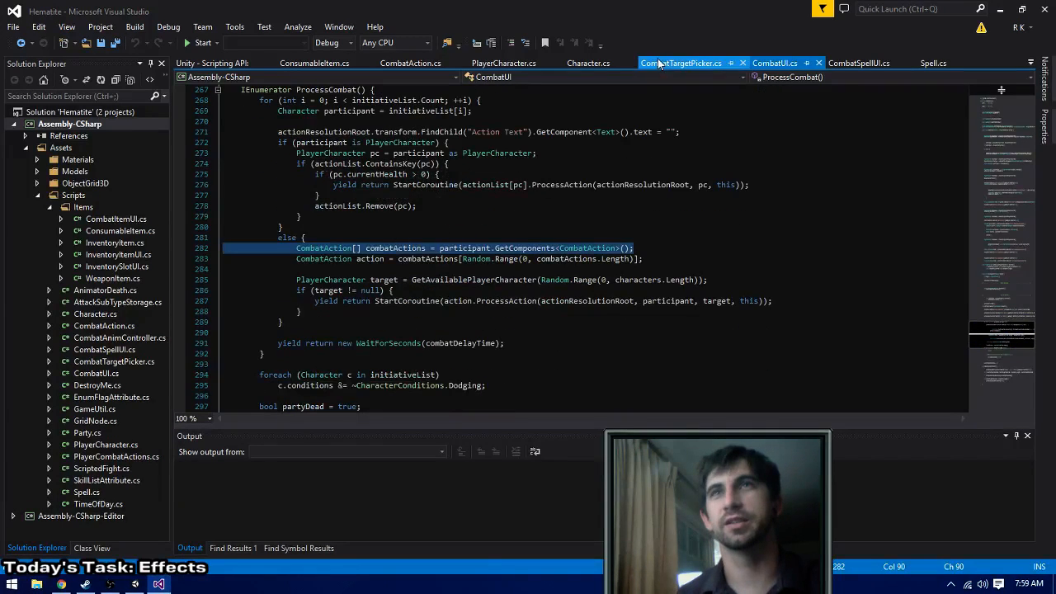
- Close the Unity Scripting API page, open PlayerCombatActions.cs, and copy the null-or-dead target check from PlayerAttackAction's ProcessAction
{"action": "middle_click", "coordinate": [202, 64]}
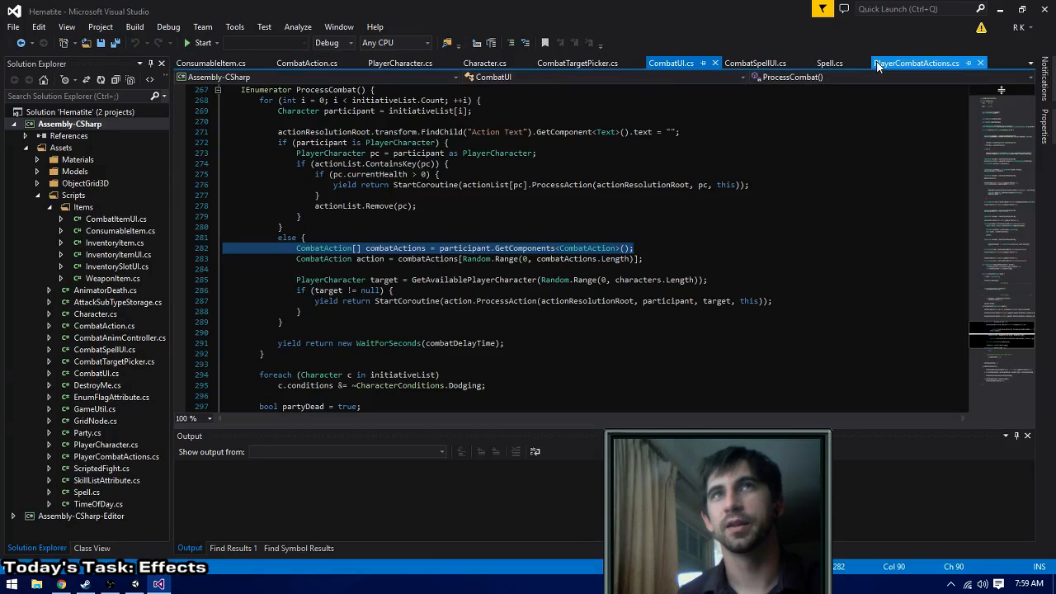
{"action": "left_click", "coordinate": [916, 63]}
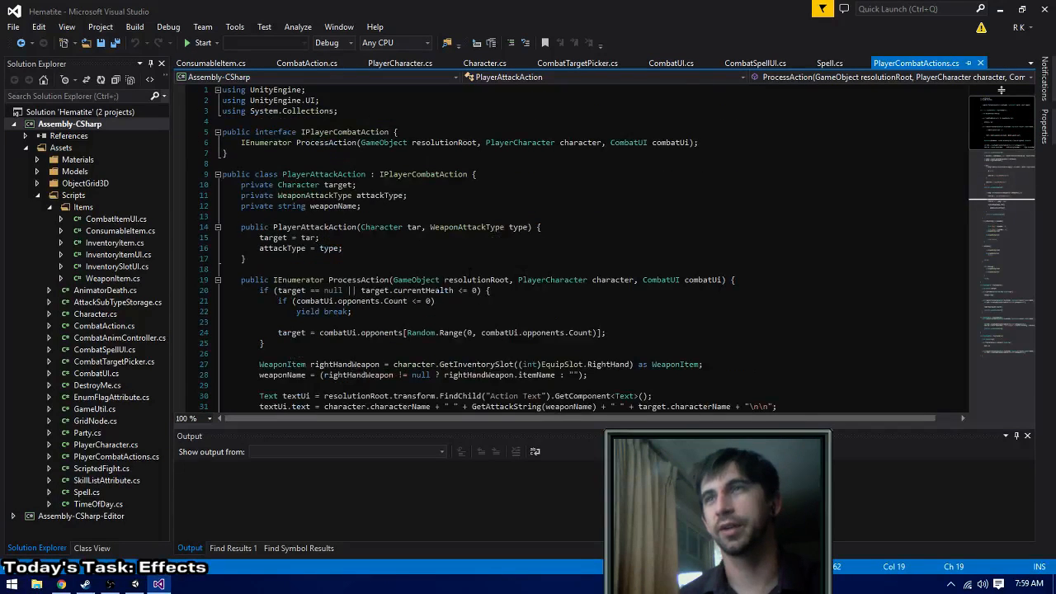
{"action": "scroll", "coordinate": [1000, 90], "scroll_direction": "down", "scroll_amount": 5}
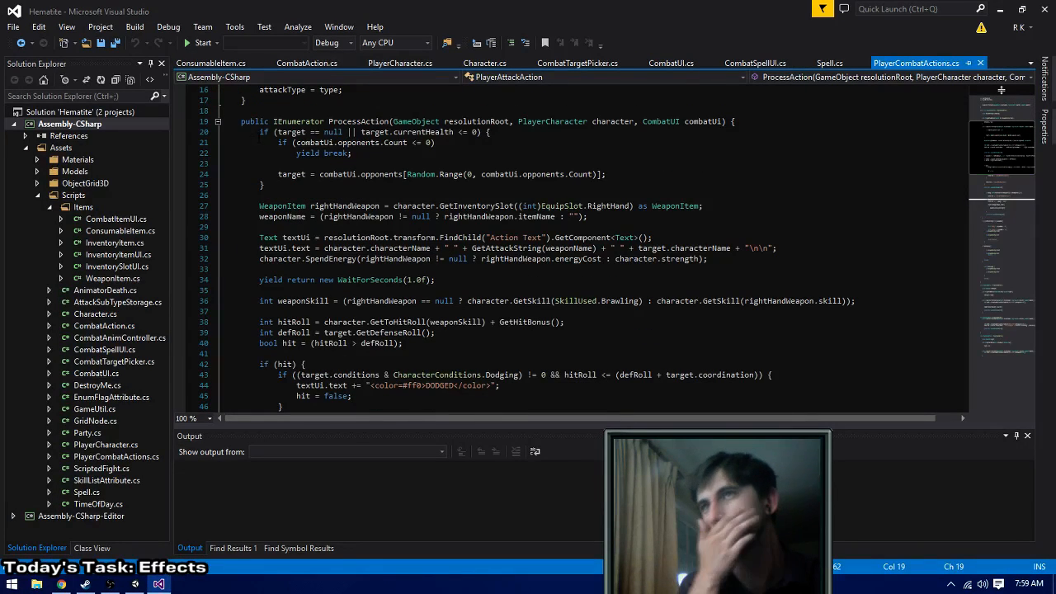
{"action": "left_click_drag", "start_coordinate": [259, 132], "coordinate": [264, 185]}
{"action": "key", "text": "ctrl+c"}
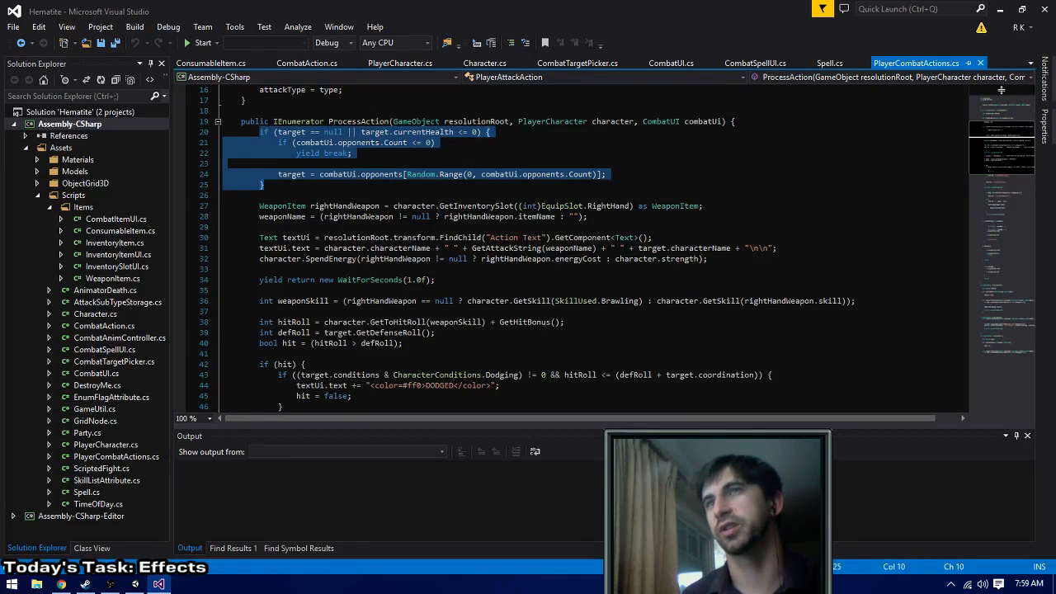
- Paste the copied target check, with its random opponent fallback, at the start of ProcessAction in the PlayerSpellAction class
{"action": "scroll", "coordinate": [1001, 89], "scroll_direction": "down", "scroll_amount": 13}
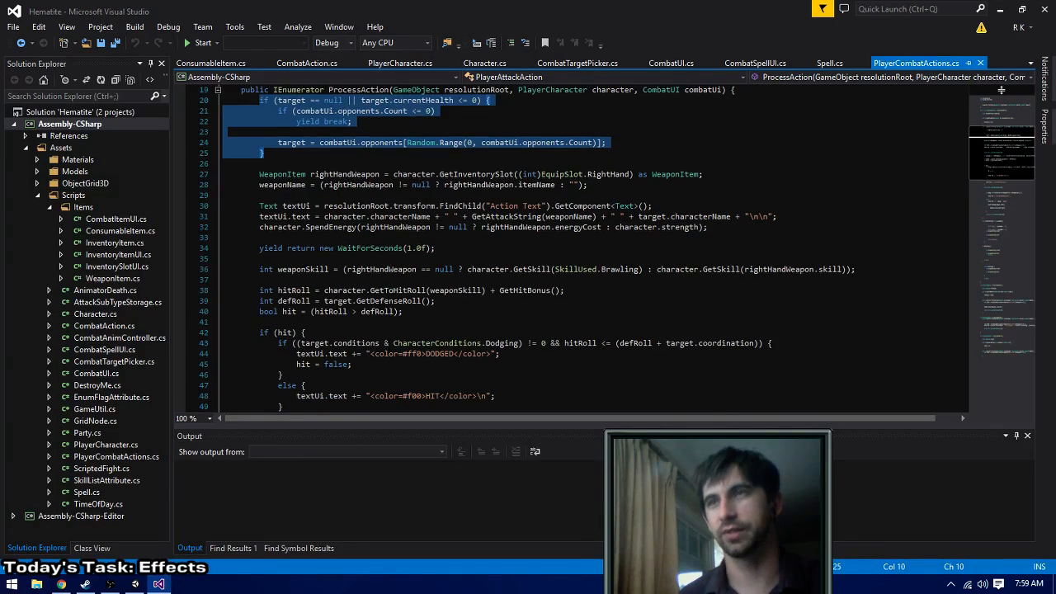
{"action": "scroll", "coordinate": [1001, 89], "scroll_direction": "down", "scroll_amount": 15}
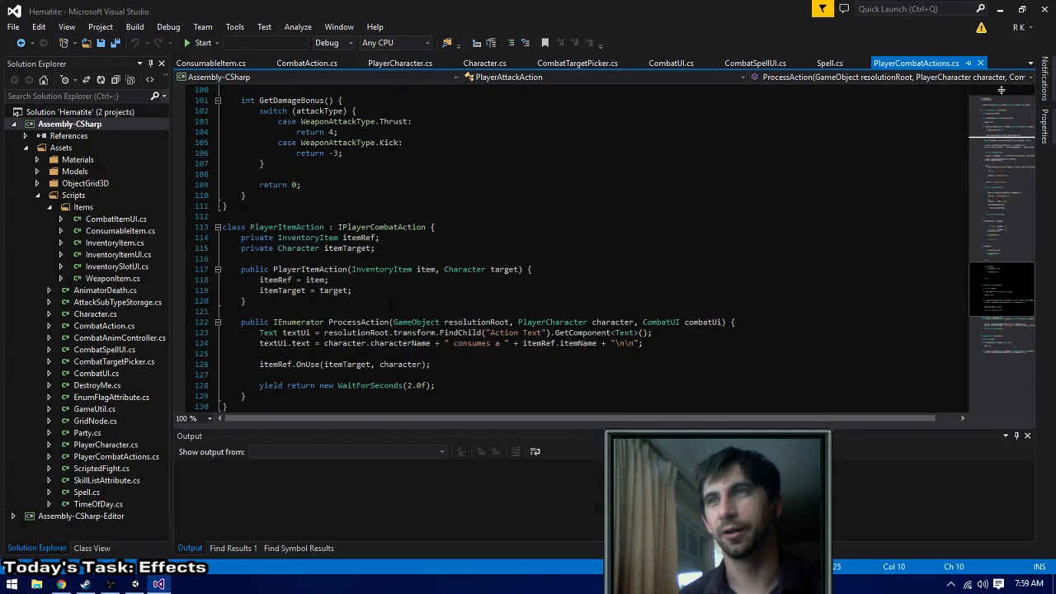
{"action": "scroll", "coordinate": [1000, 90], "scroll_direction": "down", "scroll_amount": 6}
{"action": "scroll", "coordinate": [1000, 89], "scroll_direction": "up", "scroll_amount": 20}
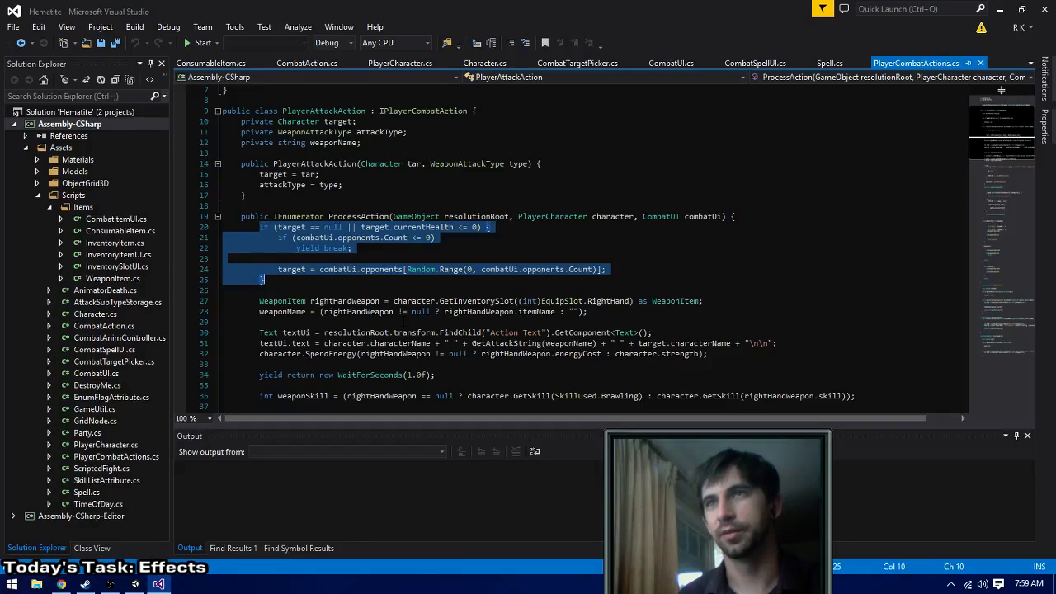
{"action": "scroll", "coordinate": [1000, 89], "scroll_direction": "down", "scroll_amount": 20}
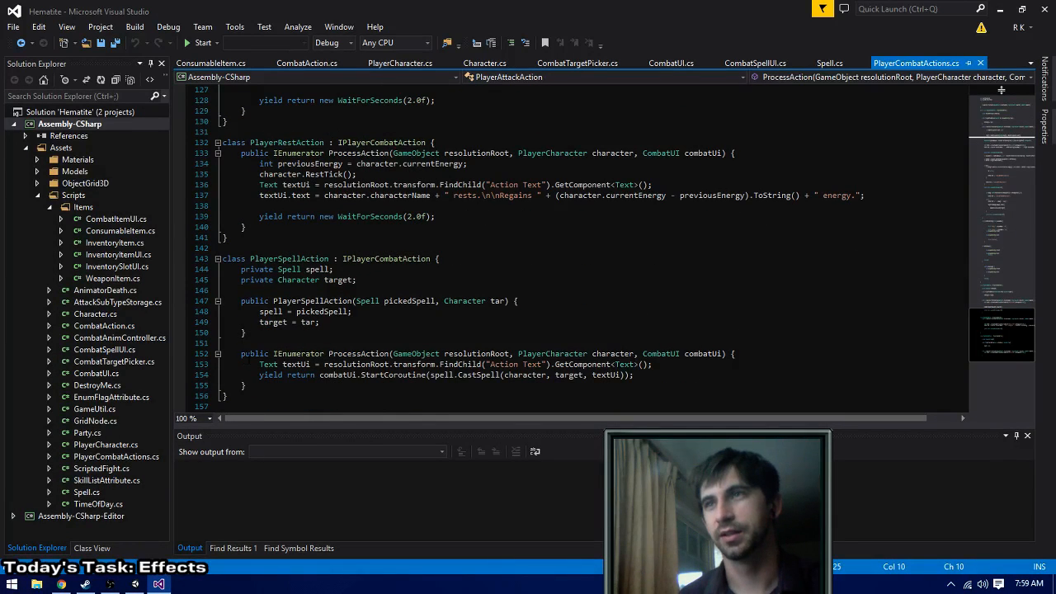
{"action": "scroll", "coordinate": [1000, 90], "scroll_direction": "down", "scroll_amount": 3}
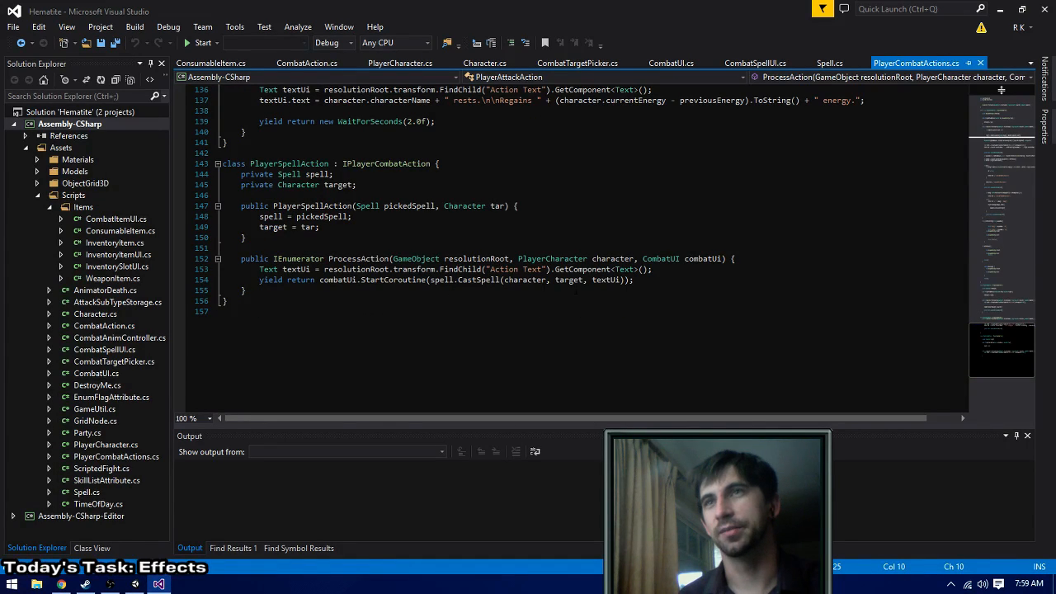
{"action": "left_click", "coordinate": [748, 258]}
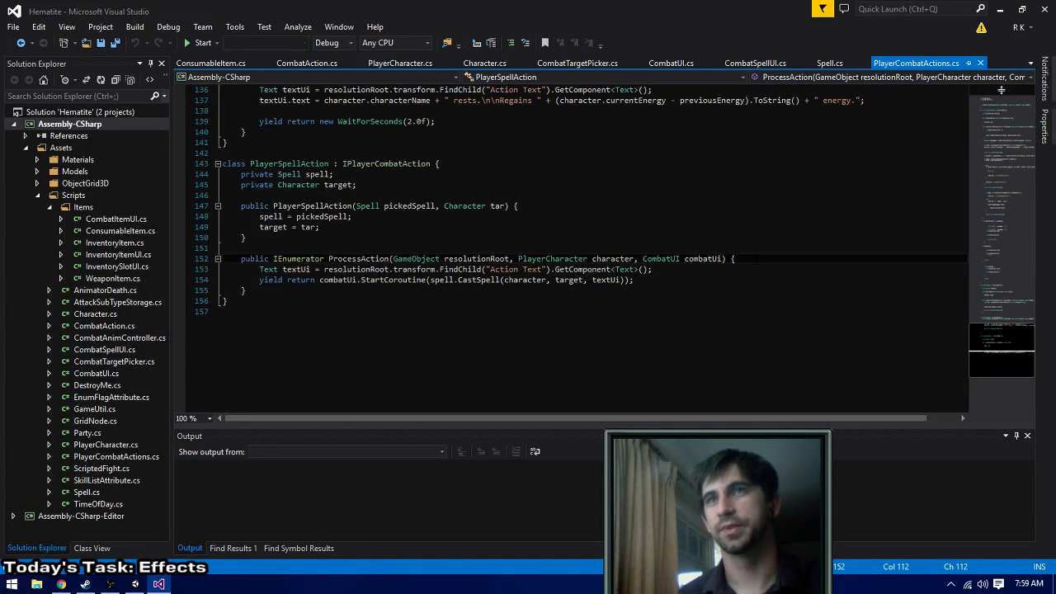
{"action": "key", "text": "Return"}
{"action": "key", "text": "ctrl+v"}
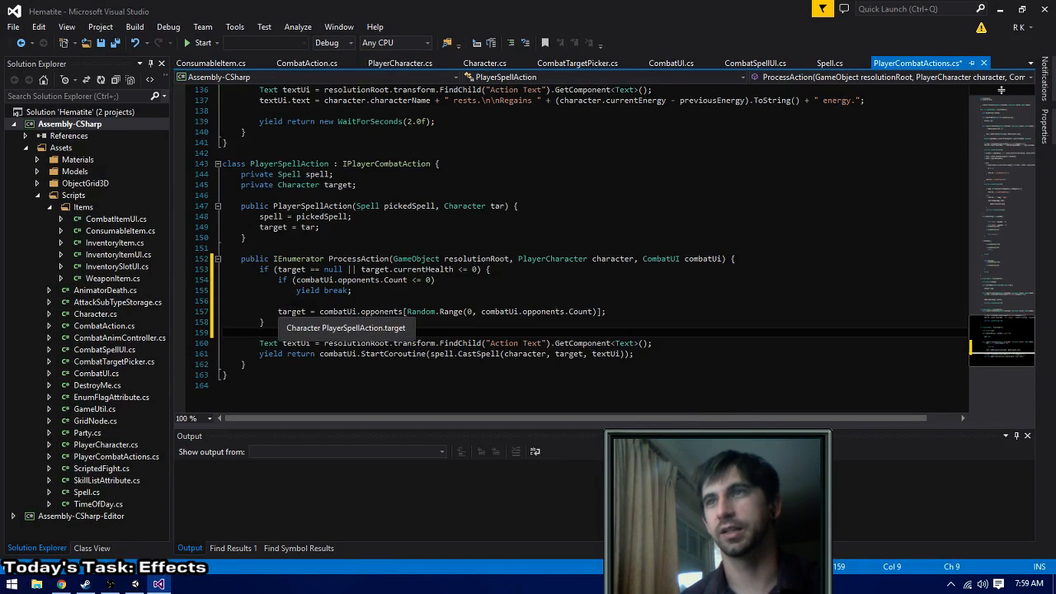
{"action": "left_click", "coordinate": [305, 312]}
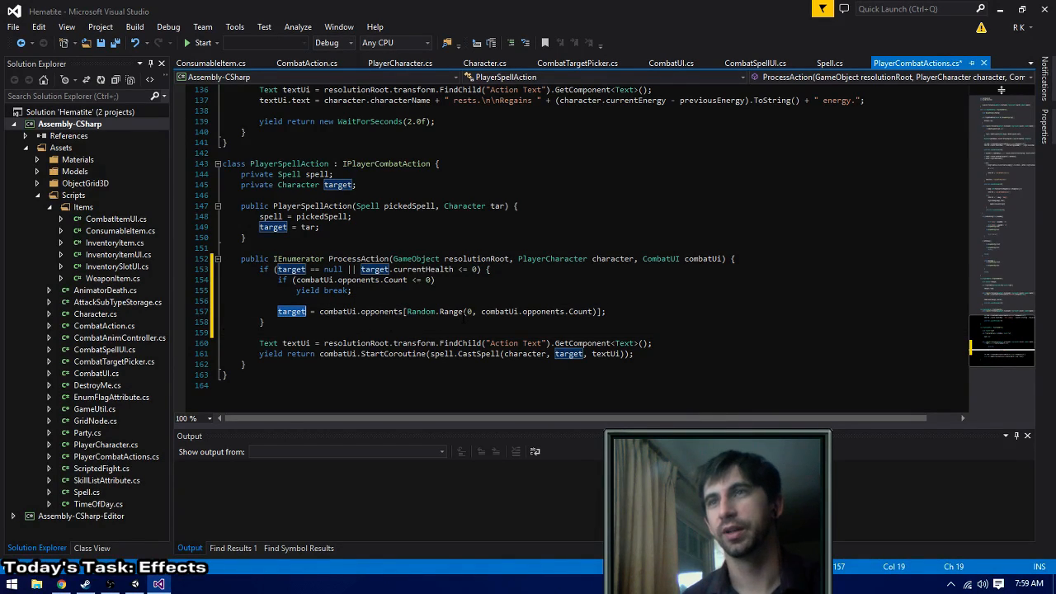
- Save PlayerCombatActions.cs and build the solution, returning to Unity to stop the running game
{"action": "key", "text": "ctrl+s"}
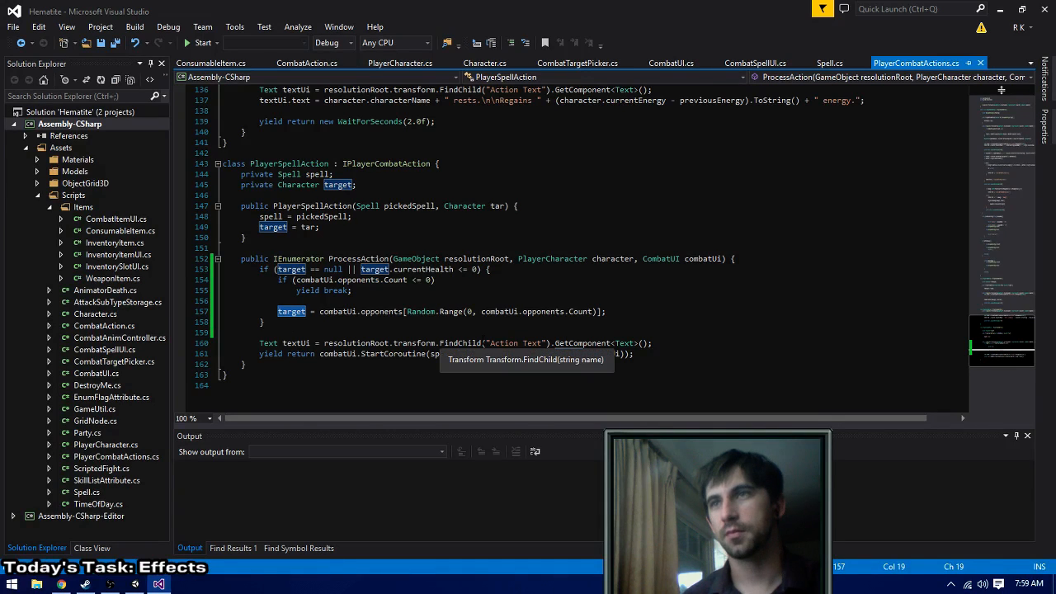
{"action": "key", "text": "ctrl+shift+b"}
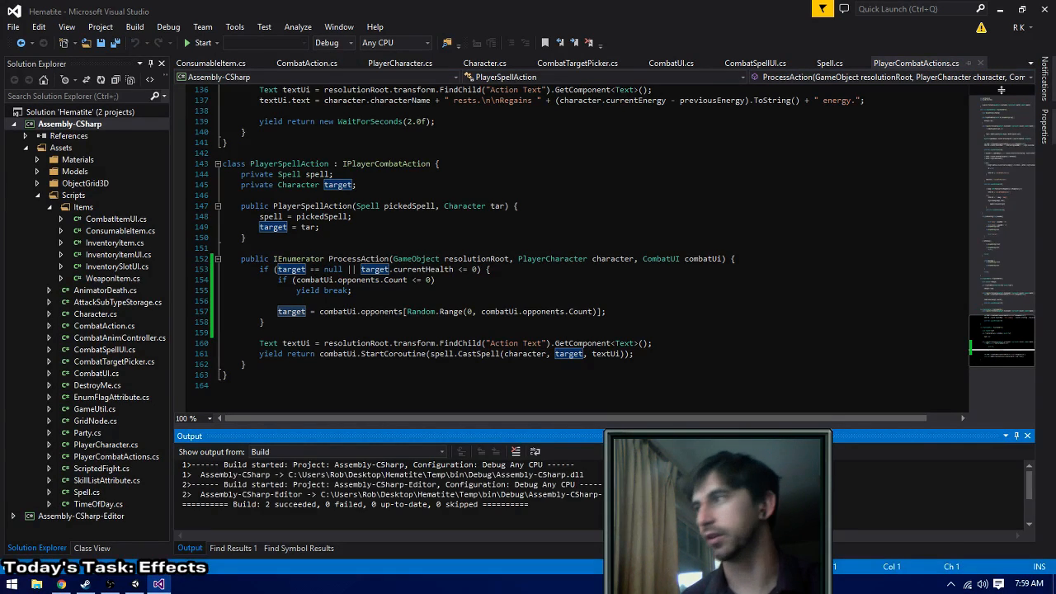
{"action": "key", "text": "alt+Tab"}
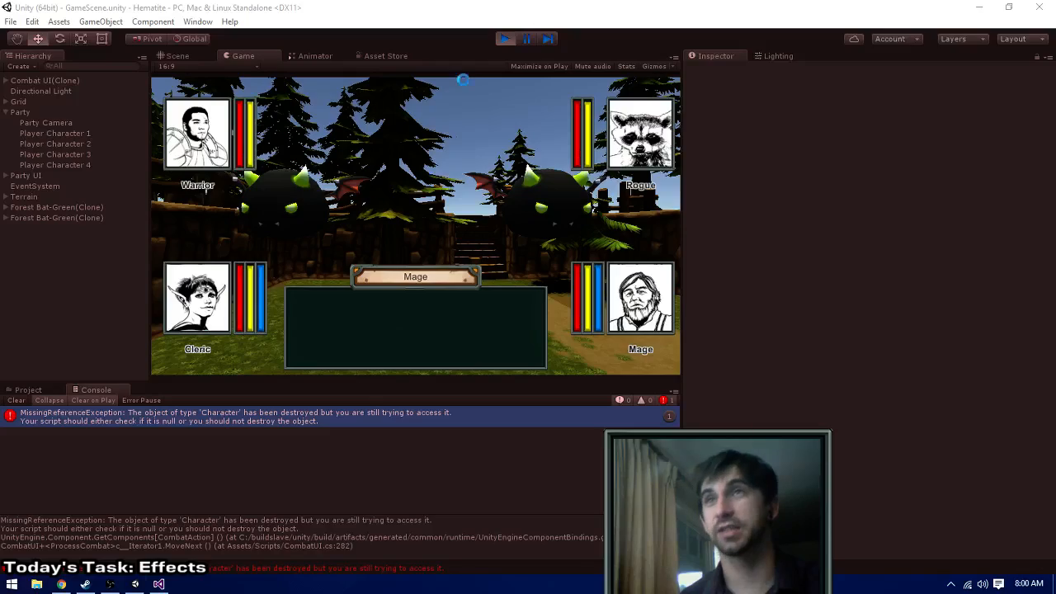
{"action": "left_click", "coordinate": [509, 40]}
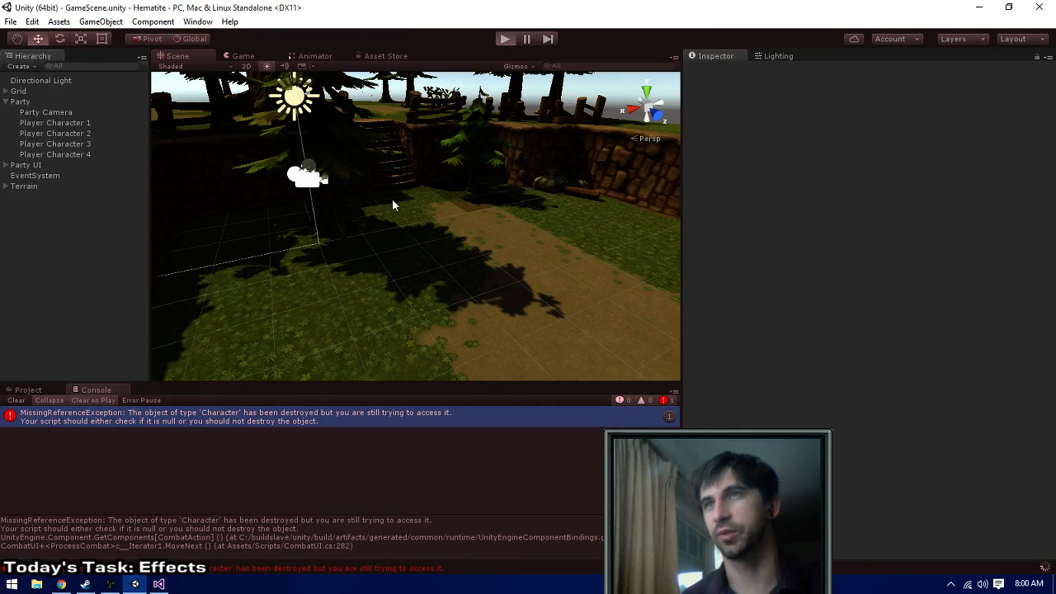
- Run the game and give the Warrior a Swing attack and the Rogue a Thrust attack
{"action": "key", "text": "ctrl+p"}
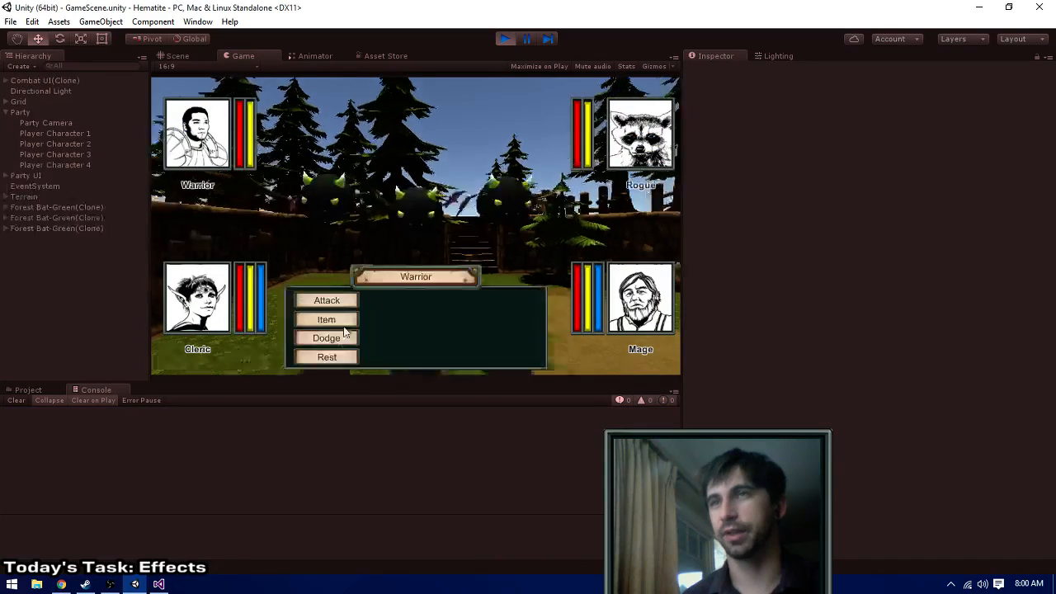
{"action": "left_click", "coordinate": [327, 300]}
{"action": "left_click", "coordinate": [399, 299]}
{"action": "left_click", "coordinate": [327, 300]}
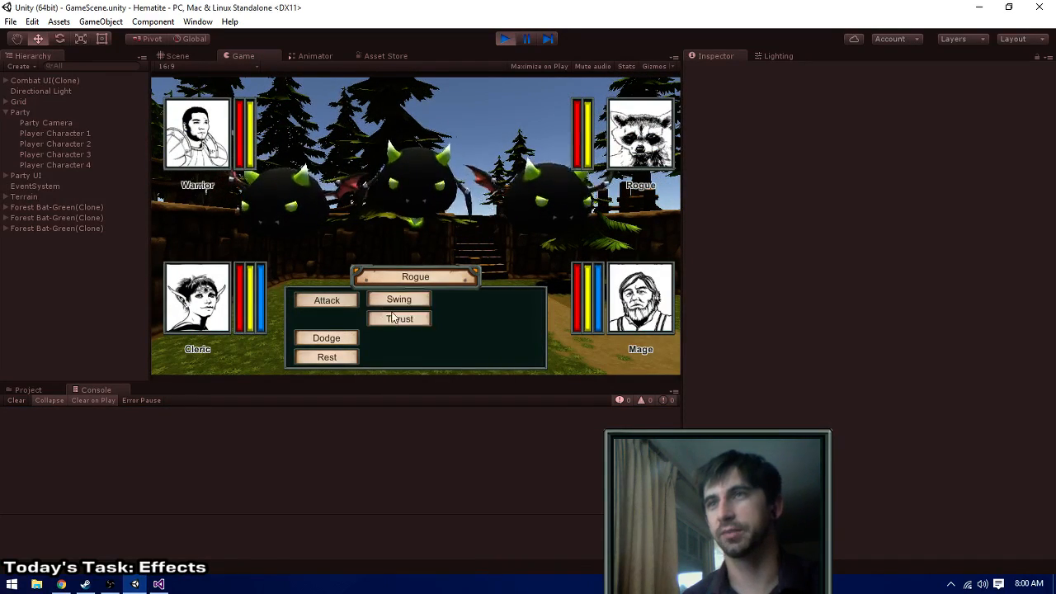
{"action": "left_click", "coordinate": [399, 319]}
- Have the Cleric and the Mage both cast Fire Bolt on the leftmost forest bat
{"action": "left_click", "coordinate": [495, 300]}
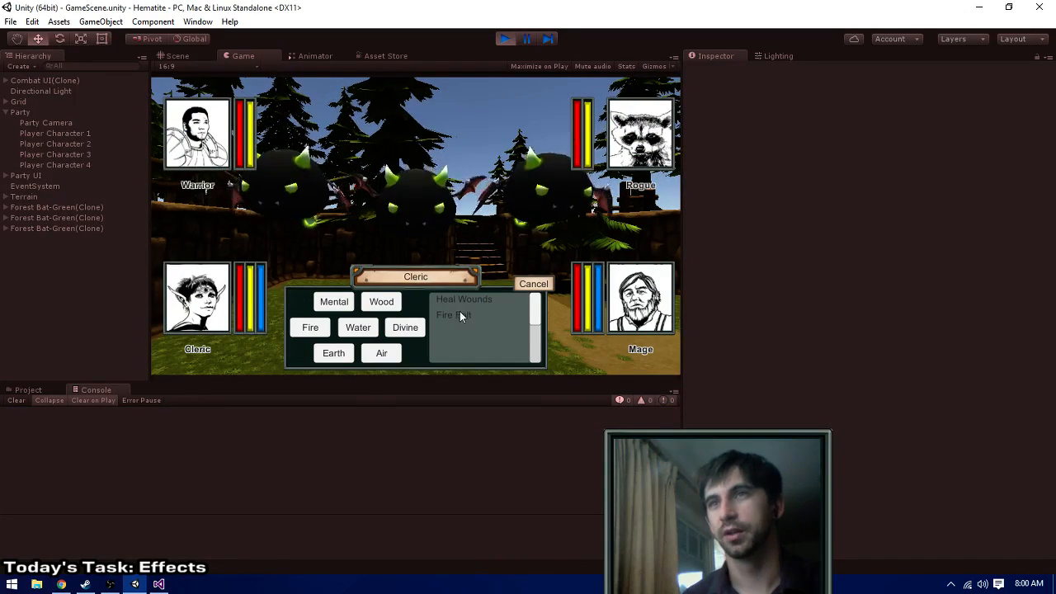
{"action": "left_click", "coordinate": [460, 315]}
{"action": "left_click", "coordinate": [285, 225]}
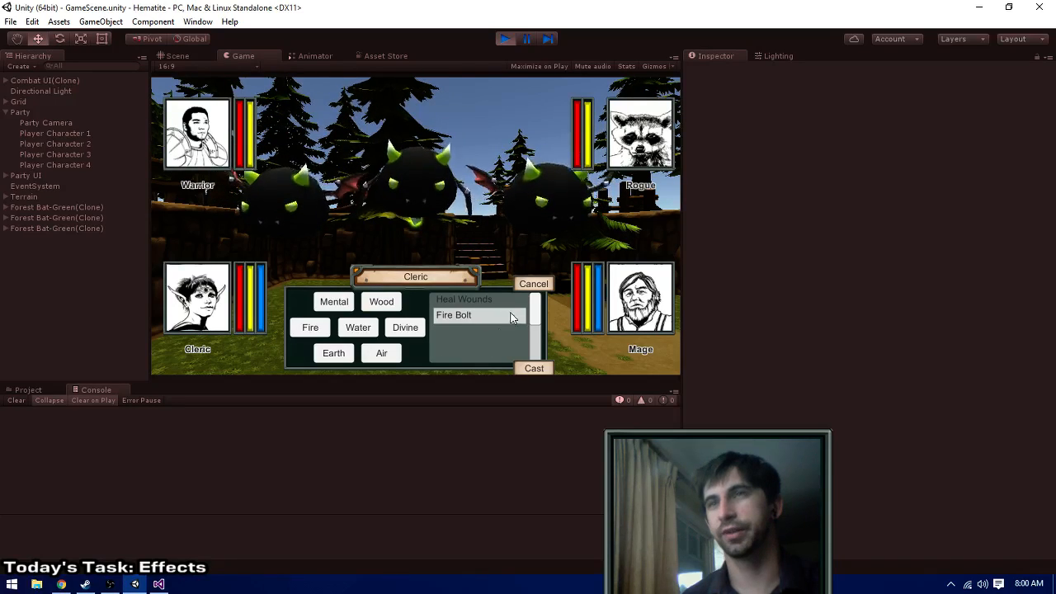
{"action": "left_click", "coordinate": [535, 367]}
{"action": "left_click", "coordinate": [499, 305]}
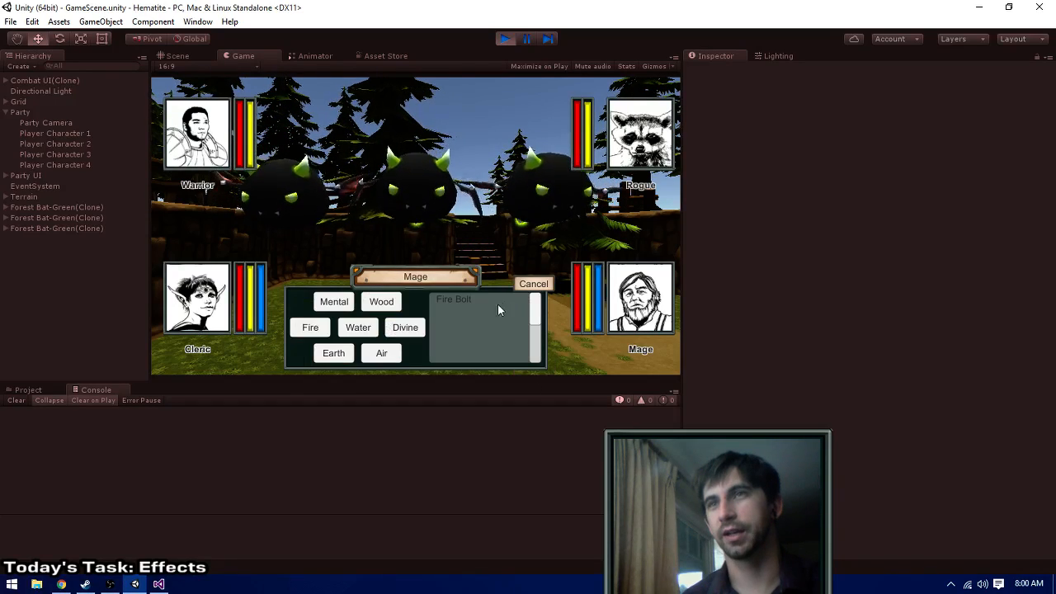
{"action": "left_click", "coordinate": [452, 300]}
{"action": "left_click", "coordinate": [321, 212]}
{"action": "left_click", "coordinate": [527, 365]}
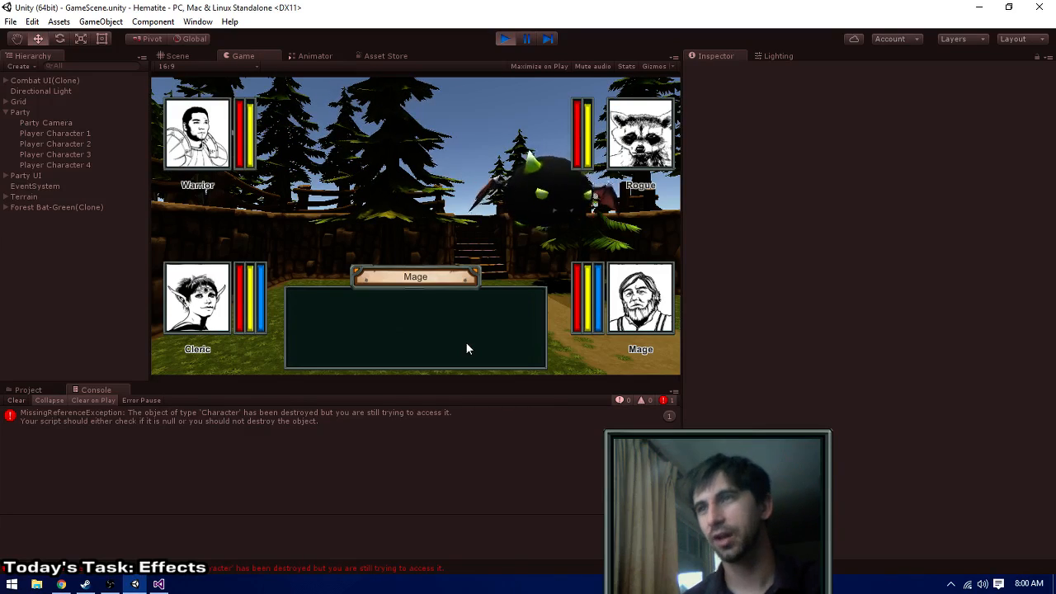
- Open the source of the console's MissingReferenceException again and examine how ProcessCombat in CombatUI.cs uses the participant variable
{"action": "double_click", "coordinate": [428, 417]}
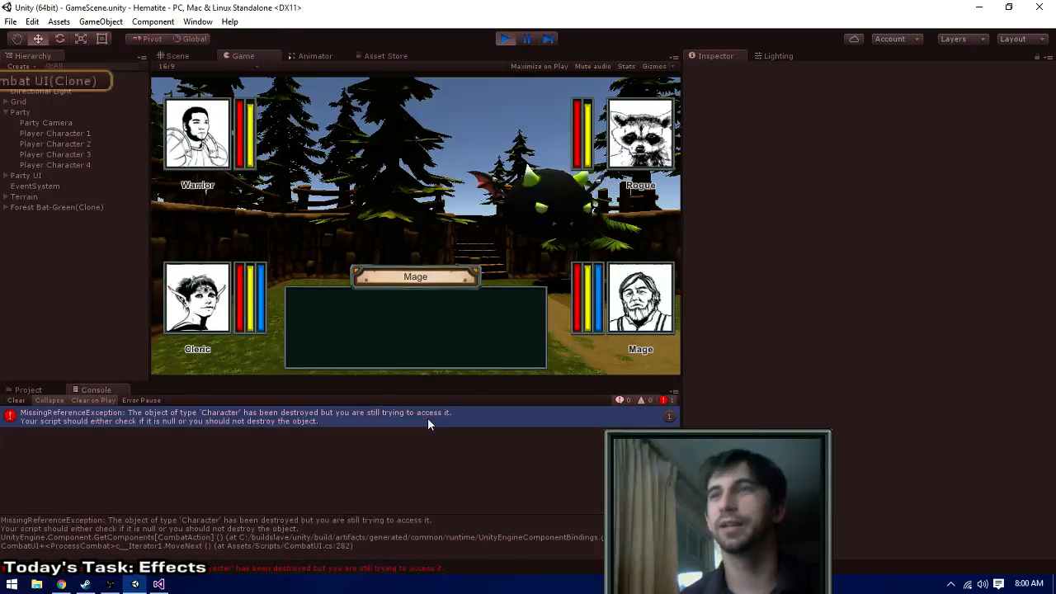
{"action": "left_click", "coordinate": [465, 325]}
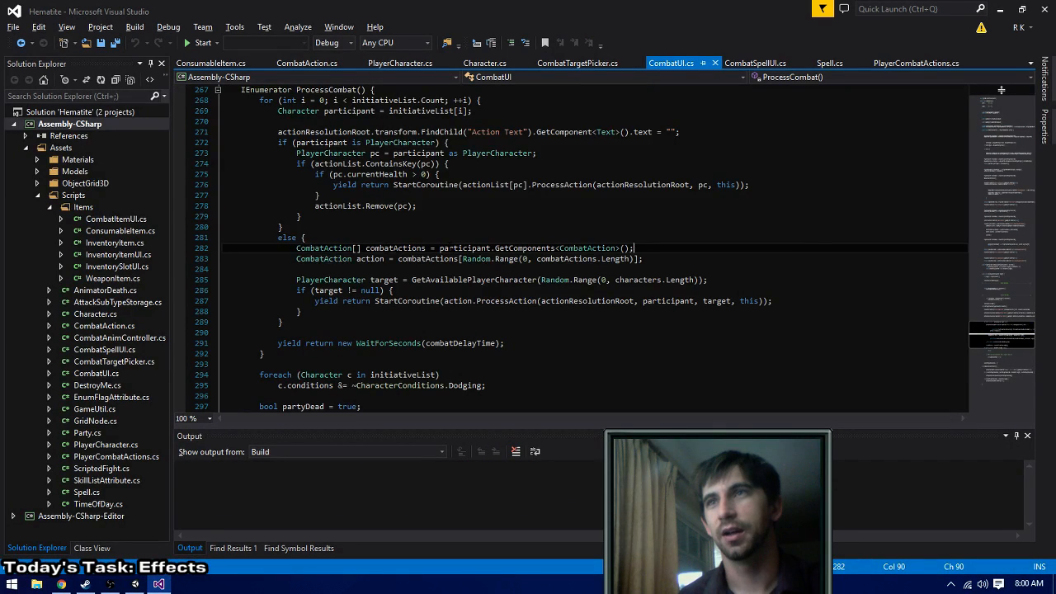
{"action": "left_click", "coordinate": [488, 247]}
{"action": "scroll", "coordinate": [462, 252], "scroll_direction": "up", "scroll_amount": 2}
{"action": "scroll", "coordinate": [479, 324], "scroll_direction": "down", "scroll_amount": 1}
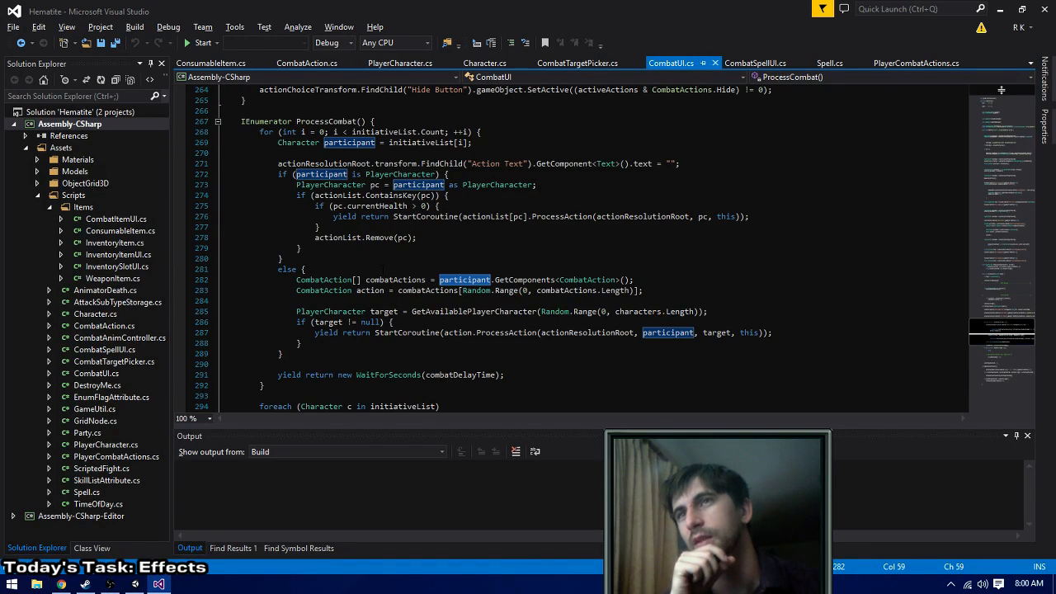
{"action": "key", "text": "Up"}
{"action": "key", "text": "alt+Tab"}
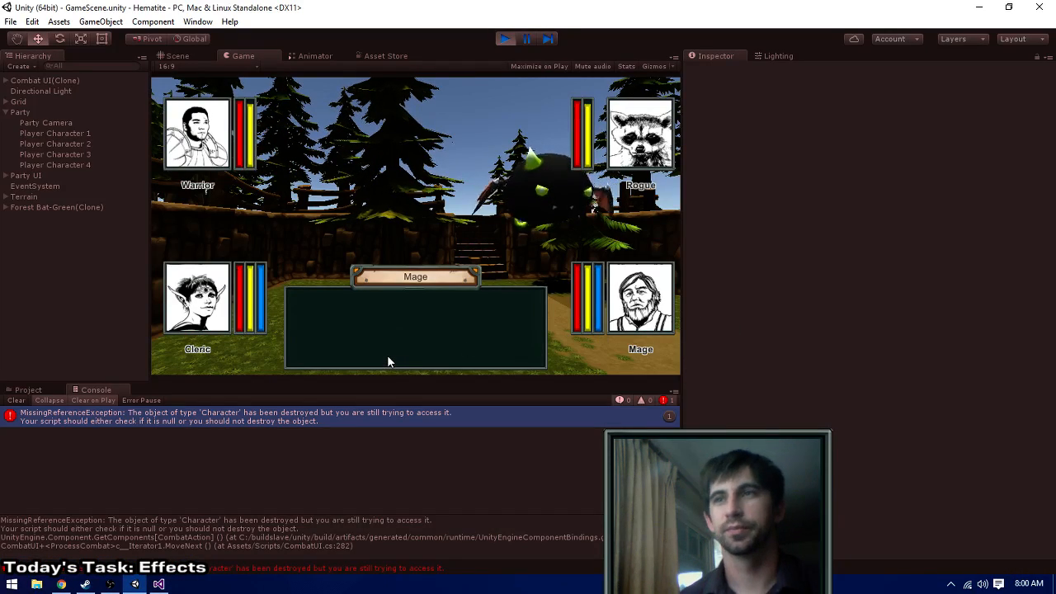
{"action": "key", "text": "alt+Tab"}
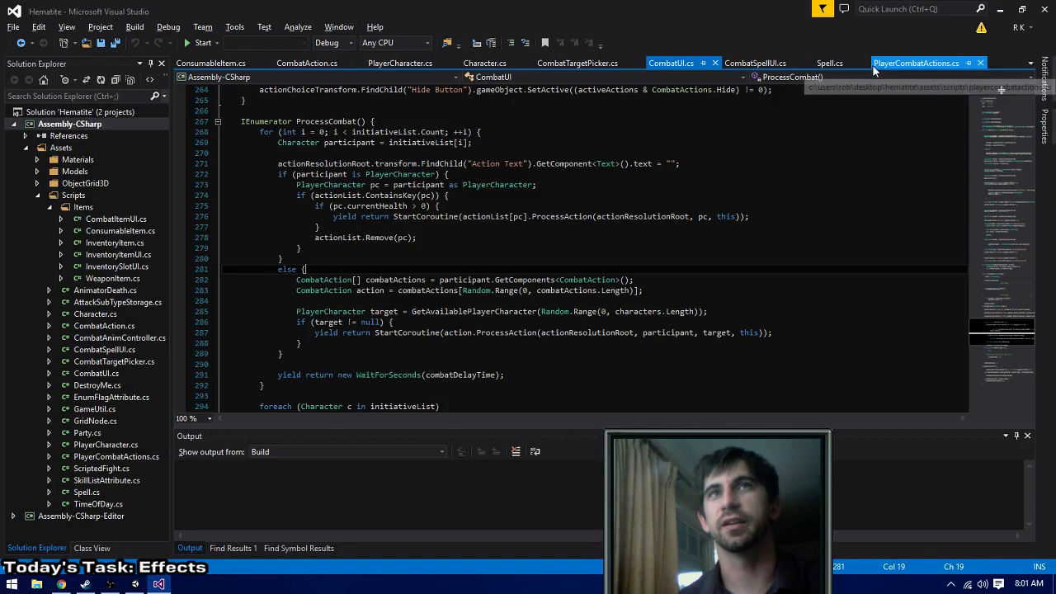
- Close ConsumableItem.cs and examine how PlayerAttackAction's ProcessAction in PlayerCombatActions.cs handles damage and a killed target
{"action": "left_click", "coordinate": [900, 64]}
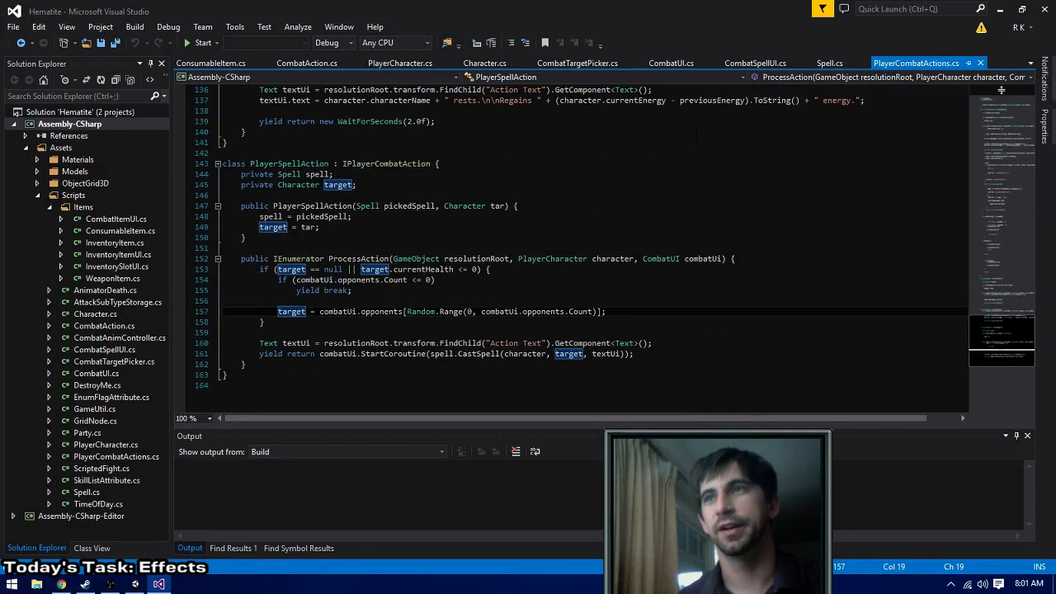
{"action": "scroll", "coordinate": [1000, 89], "scroll_direction": "up", "scroll_amount": 13}
{"action": "scroll", "coordinate": [545, 279], "scroll_direction": "up", "scroll_amount": 8}
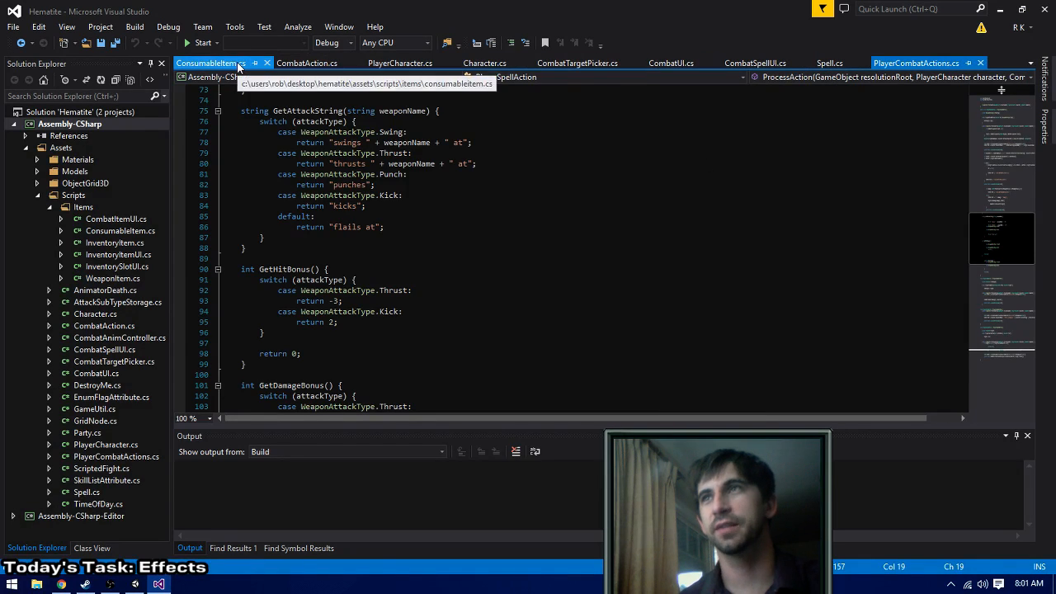
{"action": "middle_click", "coordinate": [241, 67]}
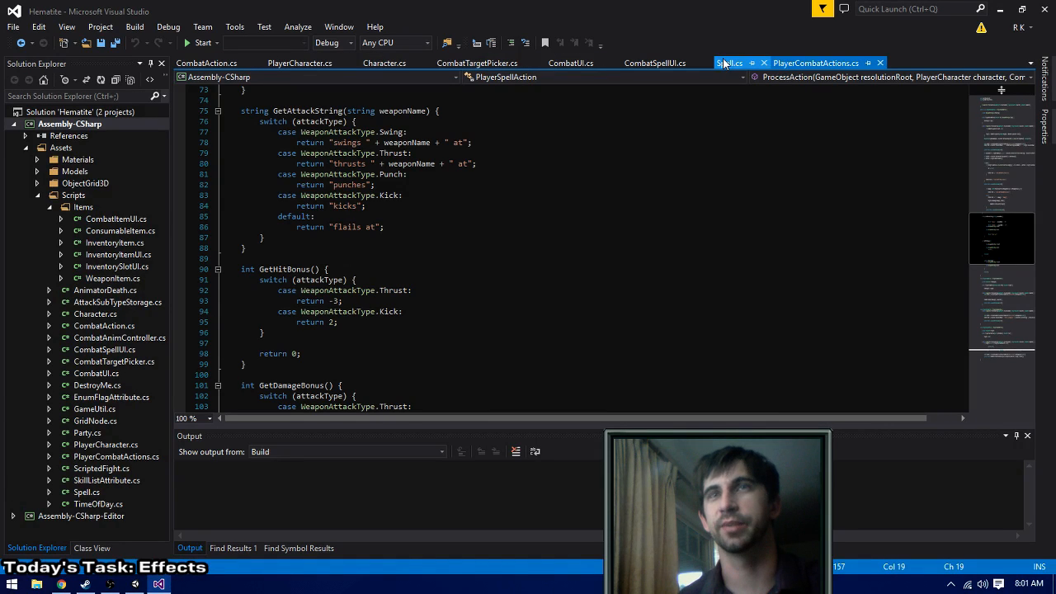
{"action": "scroll", "coordinate": [519, 216], "scroll_direction": "up", "scroll_amount": 7}
{"action": "scroll", "coordinate": [519, 216], "scroll_direction": "up", "scroll_amount": 8}
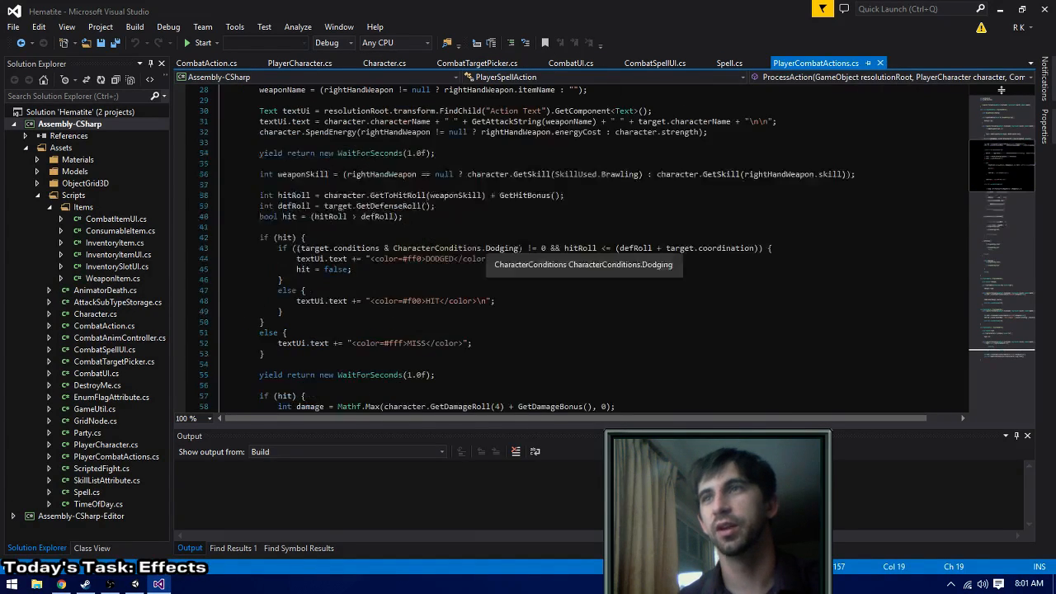
{"action": "scroll", "coordinate": [513, 246], "scroll_direction": "up", "scroll_amount": 6}
{"action": "scroll", "coordinate": [513, 246], "scroll_direction": "down", "scroll_amount": 6}
{"action": "scroll", "coordinate": [513, 246], "scroll_direction": "up", "scroll_amount": 6}
{"action": "scroll", "coordinate": [513, 246], "scroll_direction": "down", "scroll_amount": 4}
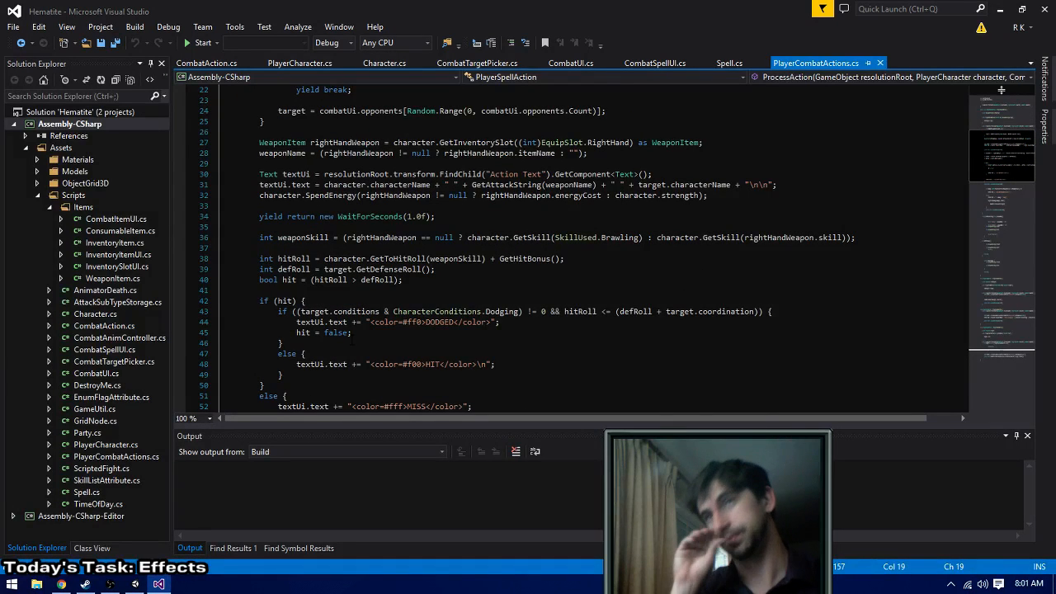
{"action": "scroll", "coordinate": [1000, 89], "scroll_direction": "down", "scroll_amount": 5}
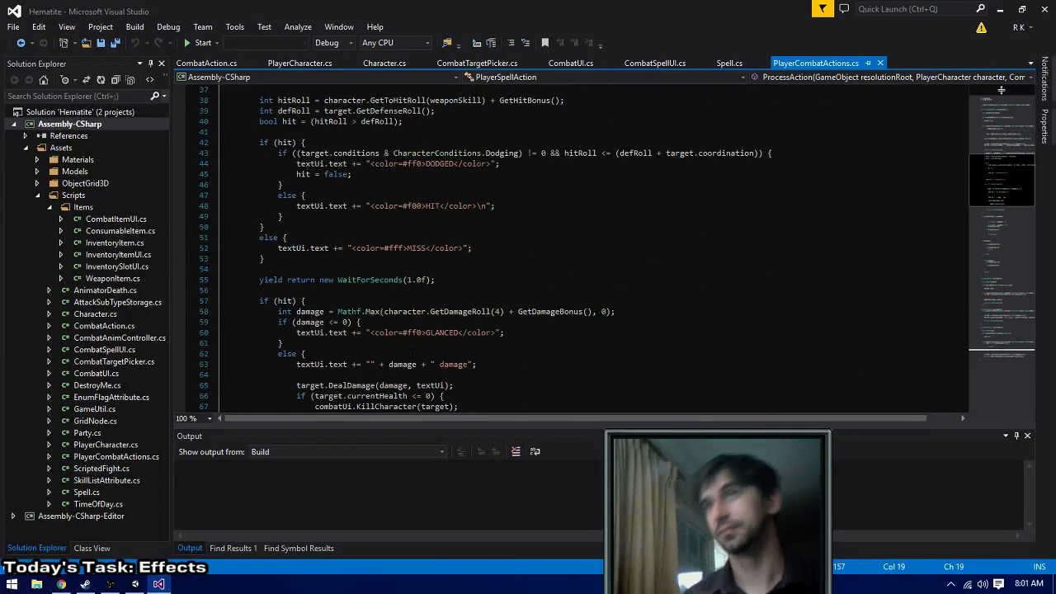
{"action": "scroll", "coordinate": [272, 331], "scroll_direction": "down", "scroll_amount": 2}
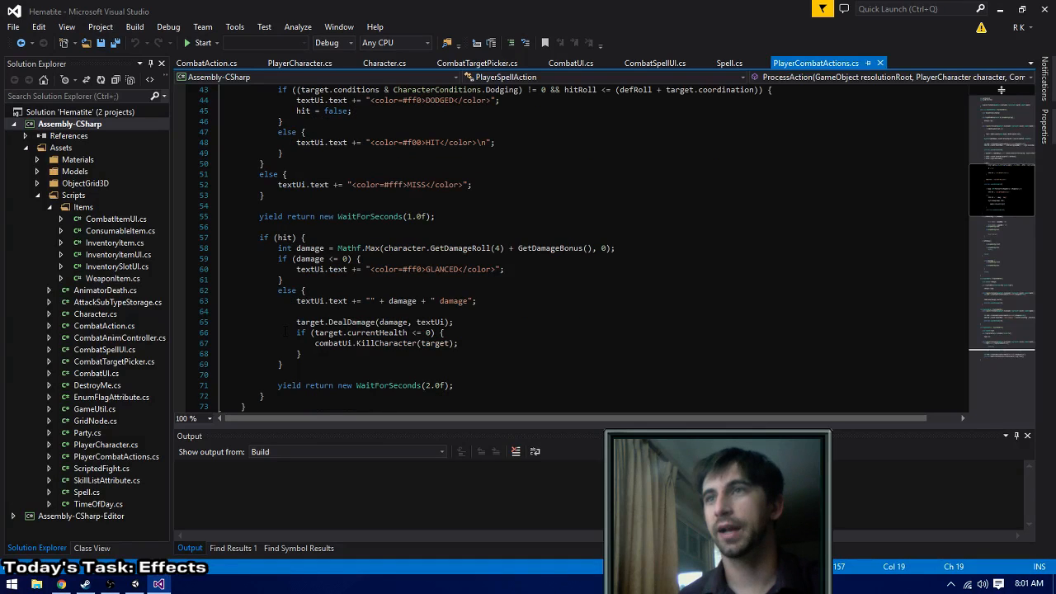
- Copy the combatUi.KillCharacter(target); line from the death check in PlayerAttackAction's ProcessAction
{"action": "left_click_drag", "start_coordinate": [296, 333], "coordinate": [302, 353]}
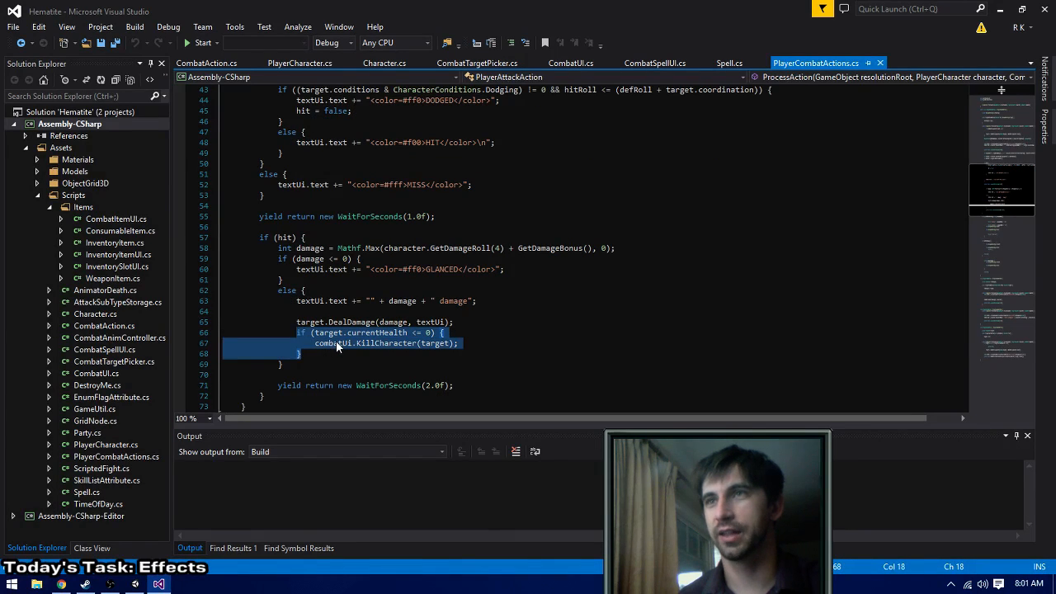
{"action": "left_click", "coordinate": [328, 343]}
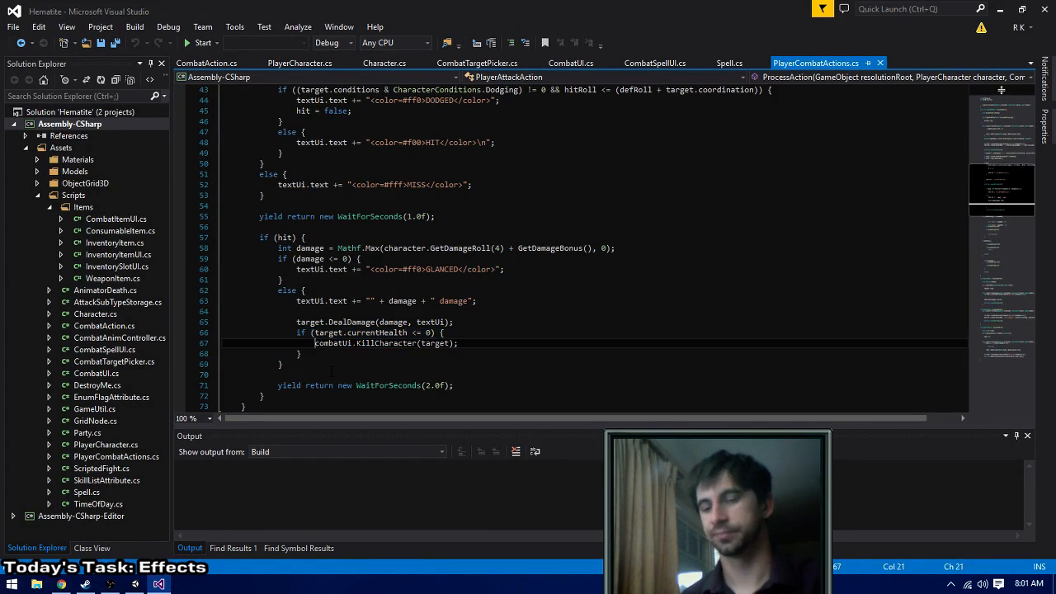
{"action": "key", "text": "shift+End"}
{"action": "key", "text": "ctrl+c"}
- After the CastSpell line in PlayerSpellAction's ProcessAction, add an if (target.currentHealth <= 0) block containing the copied combatUi.KillCharacter(target); call
{"action": "scroll", "coordinate": [333, 372], "scroll_direction": "down", "scroll_amount": 11}
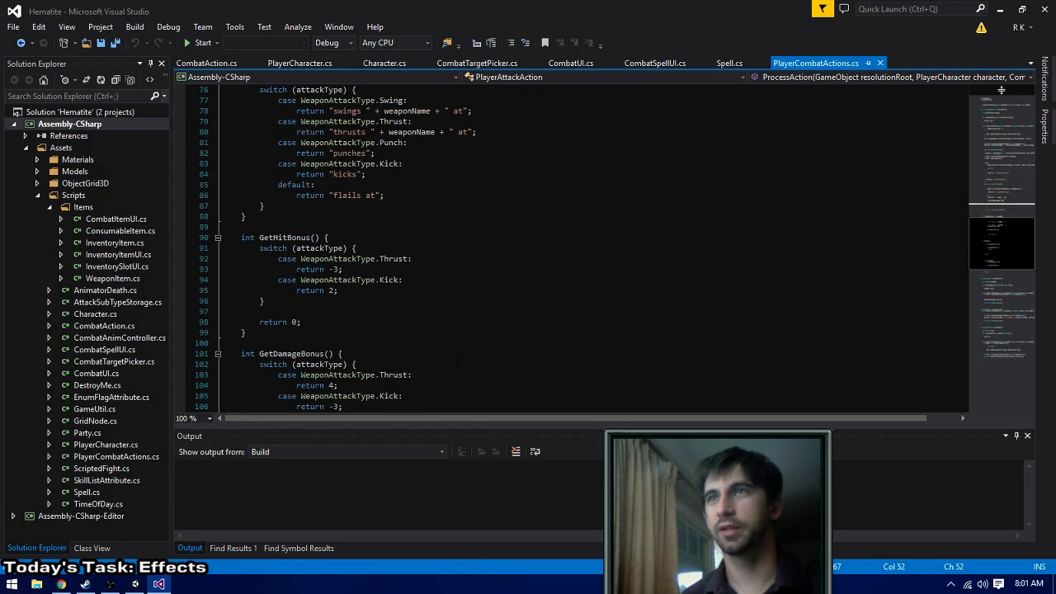
{"action": "scroll", "coordinate": [487, 306], "scroll_direction": "down", "scroll_amount": 7}
{"action": "scroll", "coordinate": [475, 320], "scroll_direction": "down", "scroll_amount": 11}
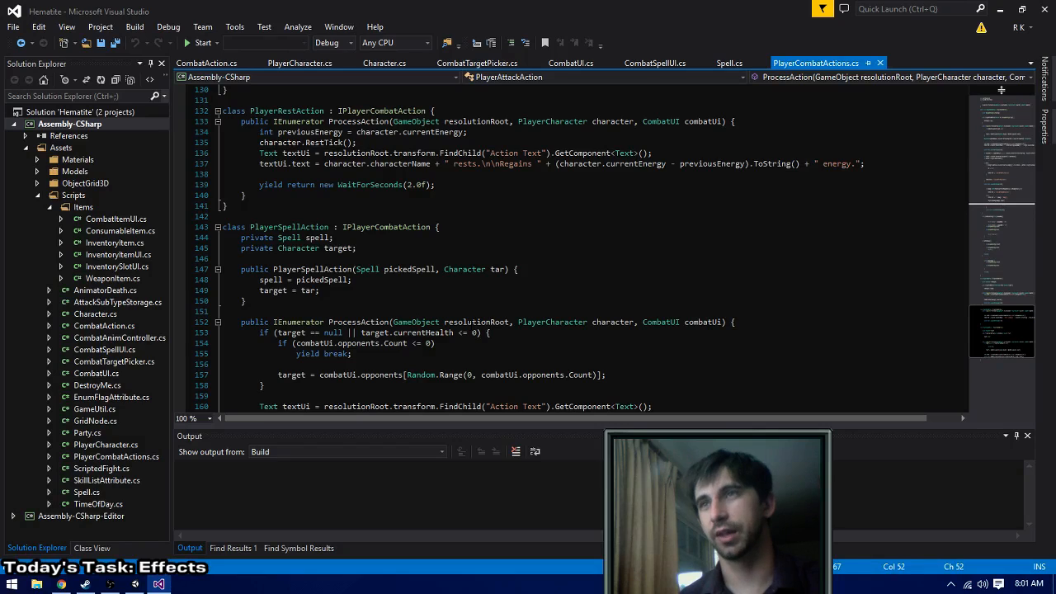
{"action": "scroll", "coordinate": [1001, 89], "scroll_direction": "down", "scroll_amount": 7}
{"action": "scroll", "coordinate": [1000, 89], "scroll_direction": "up", "scroll_amount": 4}
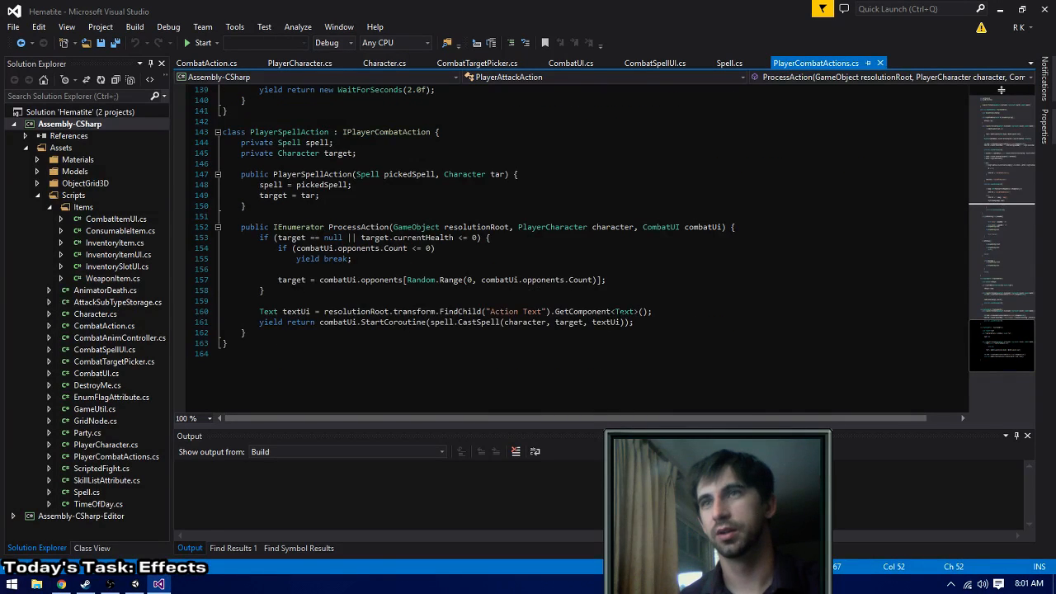
{"action": "left_click", "coordinate": [647, 323]}
{"action": "key", "text": "Return"}
{"action": "key", "text": "Return"}
{"action": "type", "text": "if ("}
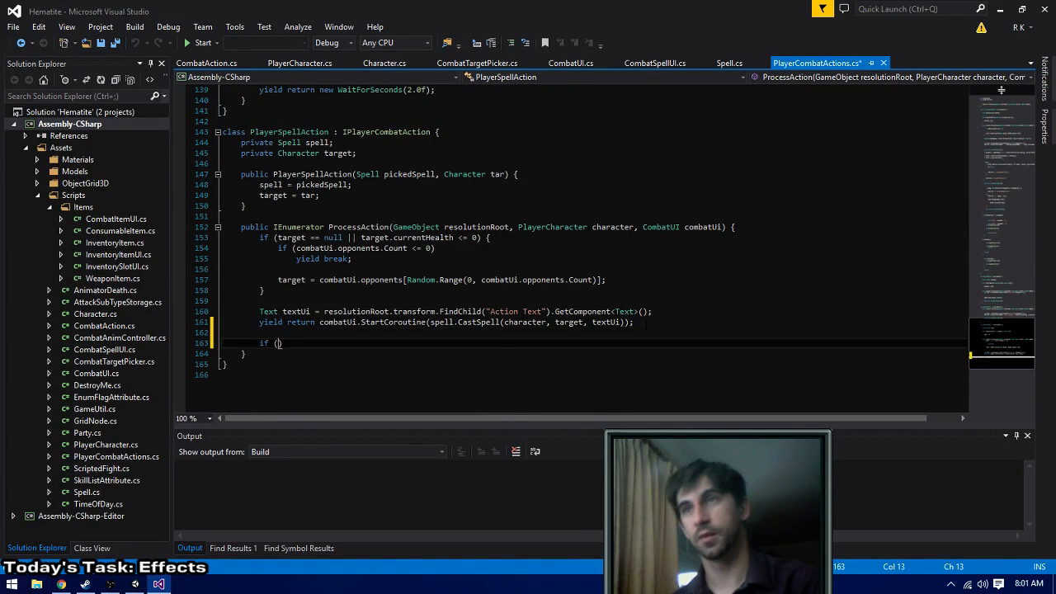
{"action": "type", "text": "target.he"}
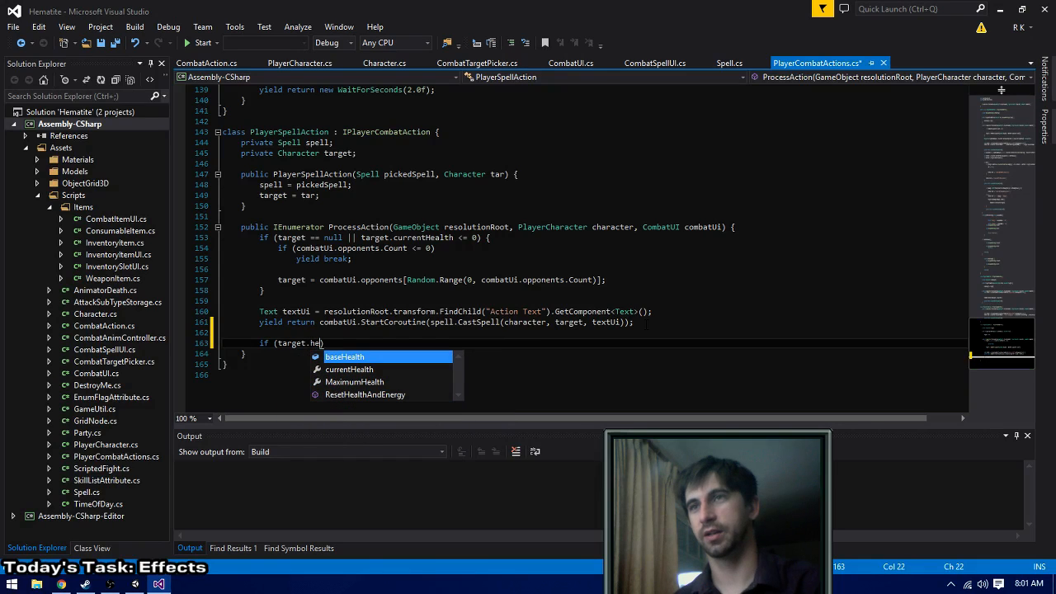
{"action": "key", "text": "BackSpace"}
{"action": "key", "text": "BackSpace"}
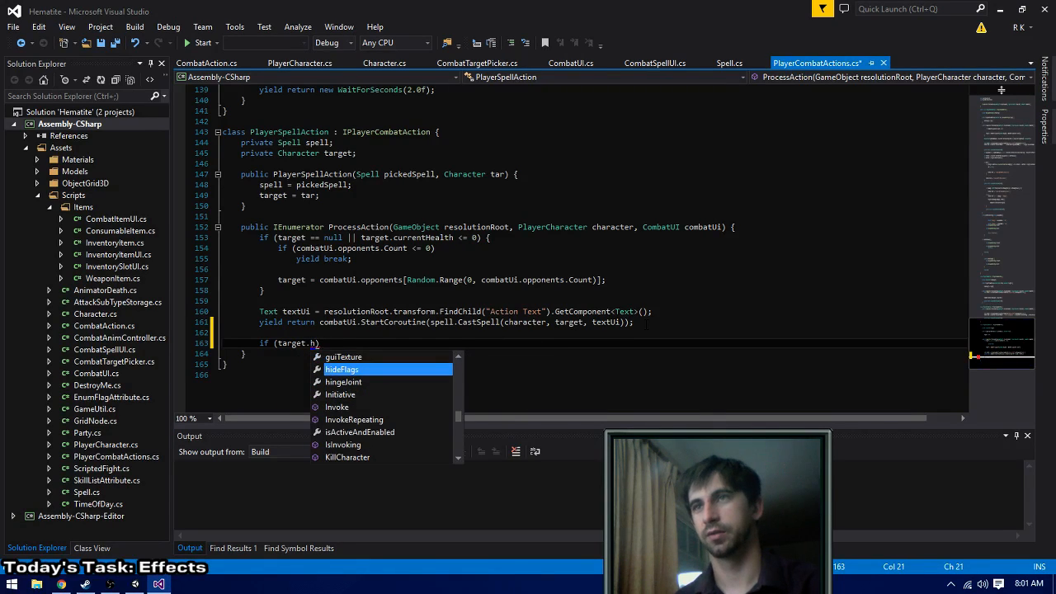
{"action": "type", "text": "currentHealth <= 0"}
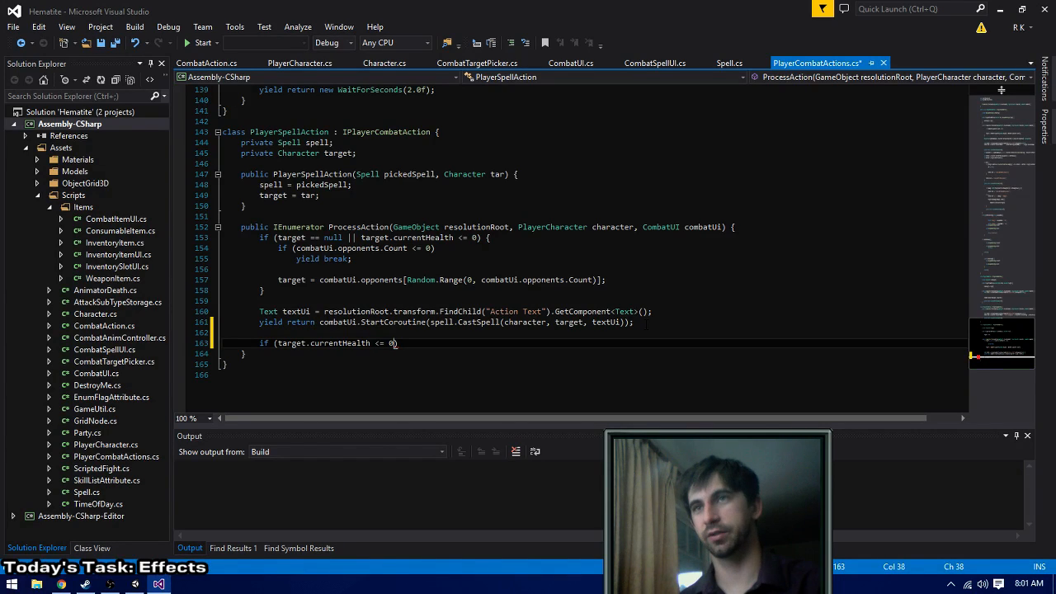
{"action": "type", "text": ") {"}
{"action": "key", "text": "Return"}
{"action": "key", "text": "ctrl+v"}
- Save PlayerCombatActions.cs, build the solution, and switch to Unity to stop the running game
{"action": "key", "text": "ctrl+s"}
{"action": "key", "text": "ctrl+shift+b"}
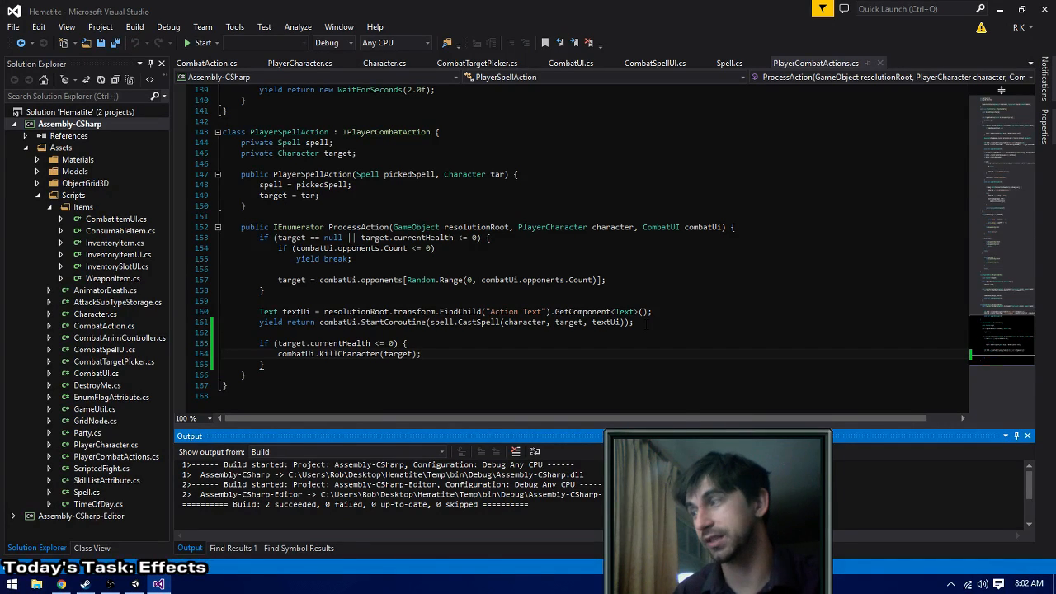
{"action": "key", "text": "alt+Tab"}
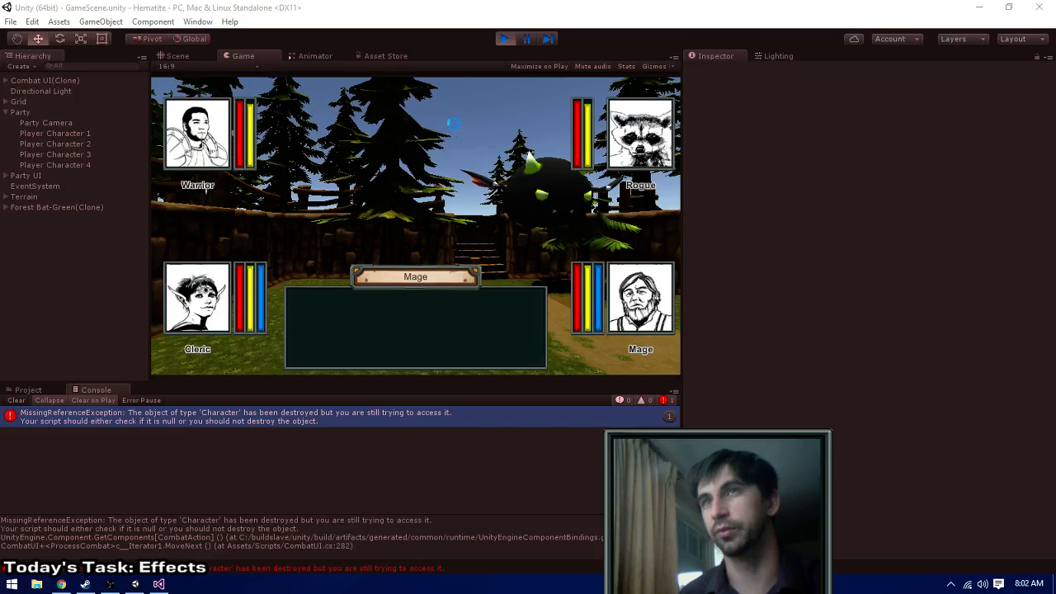
{"action": "left_click", "coordinate": [503, 38]}
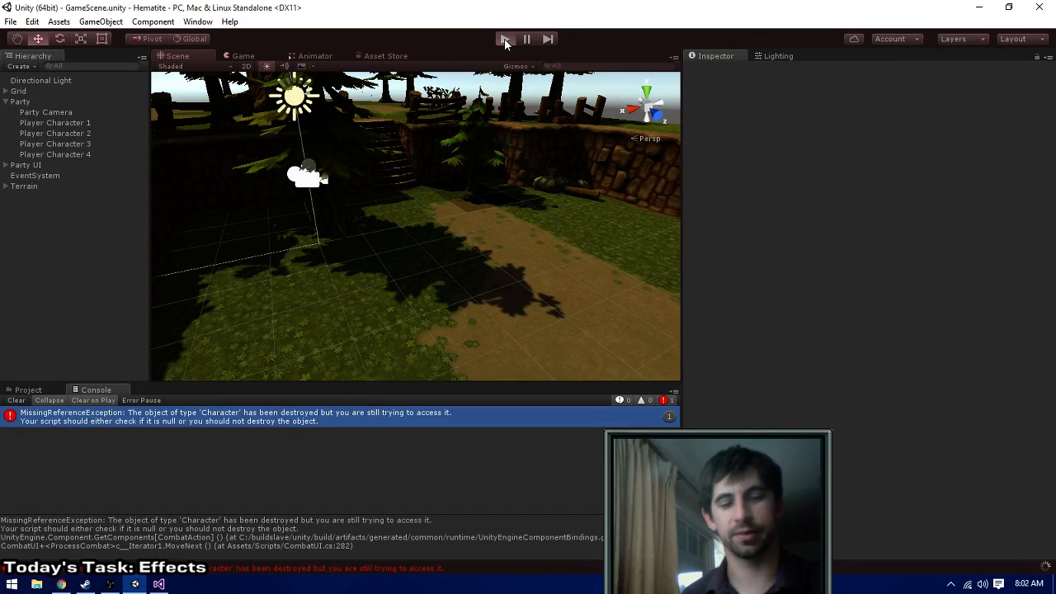
- Run the game again and give both the Warrior and the Rogue a Swing attack
{"action": "left_click", "coordinate": [505, 40]}
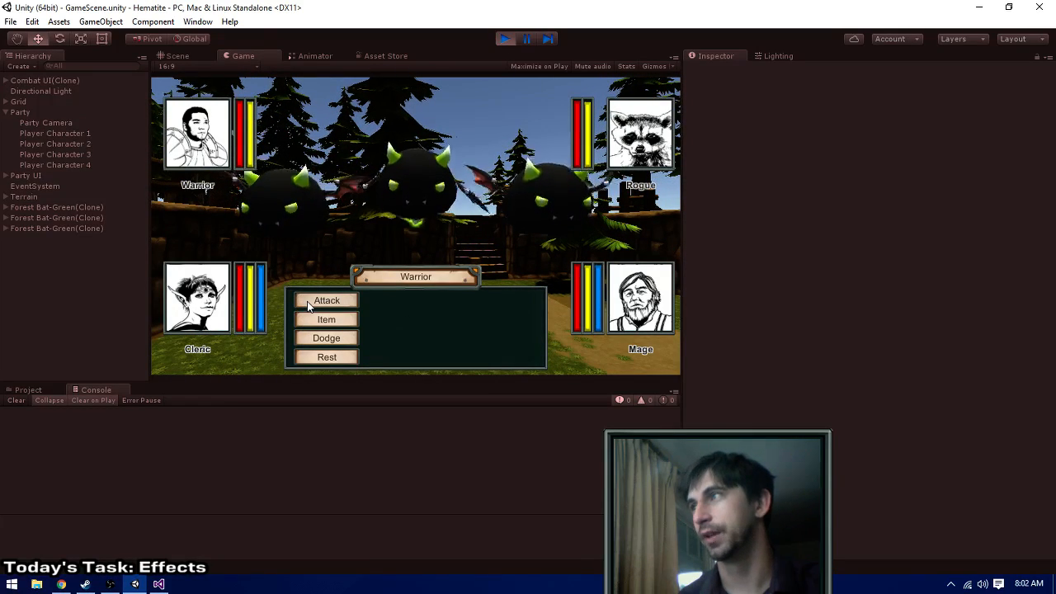
{"action": "left_click", "coordinate": [313, 301]}
{"action": "left_click", "coordinate": [384, 302]}
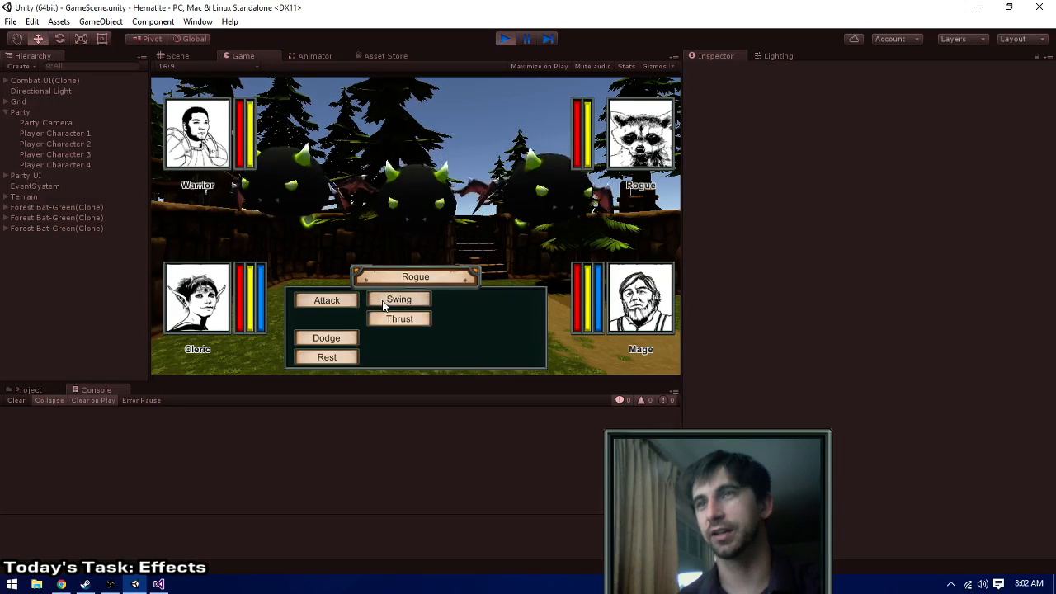
{"action": "left_click", "coordinate": [384, 302]}
- Have the Cleric cast Heal Wounds and the Mage cast Fire Bolt to play out the combat round
{"action": "left_click", "coordinate": [499, 303]}
{"action": "left_click", "coordinate": [442, 302]}
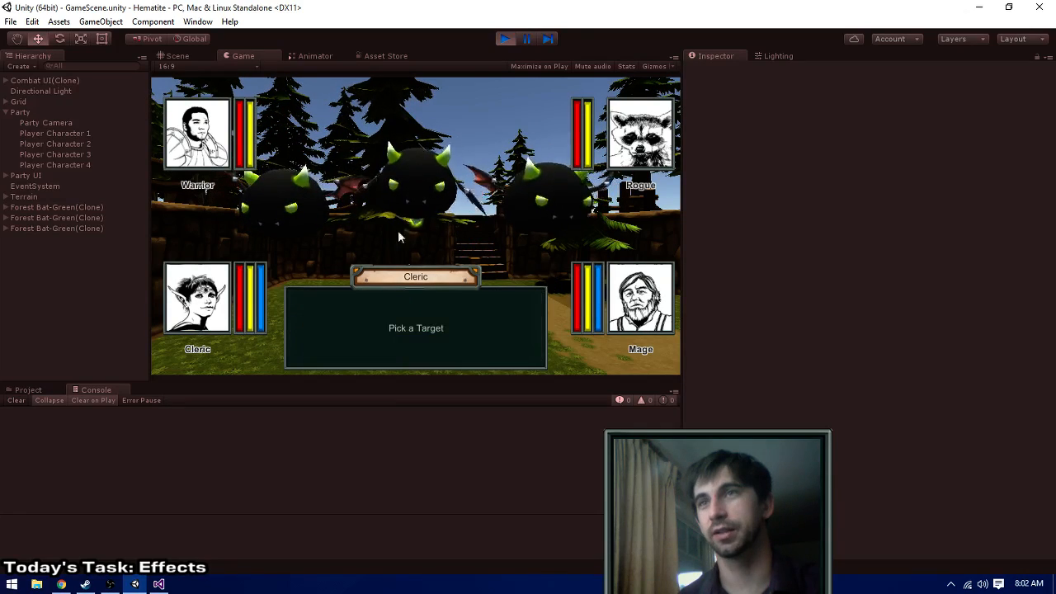
{"action": "left_click", "coordinate": [397, 236]}
{"action": "left_click", "coordinate": [528, 365]}
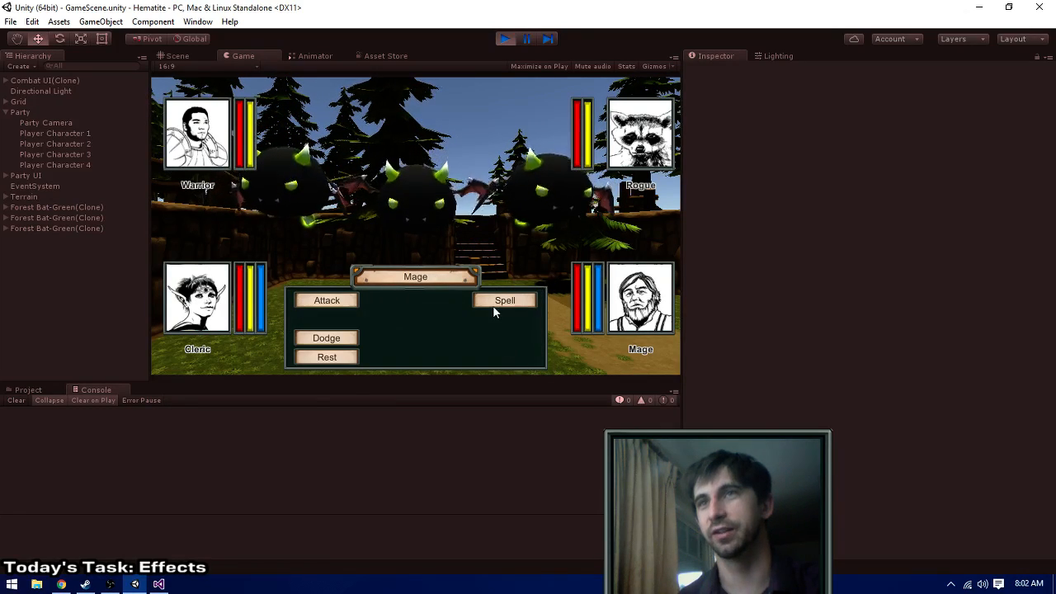
{"action": "left_click", "coordinate": [493, 311]}
{"action": "left_click", "coordinate": [454, 298]}
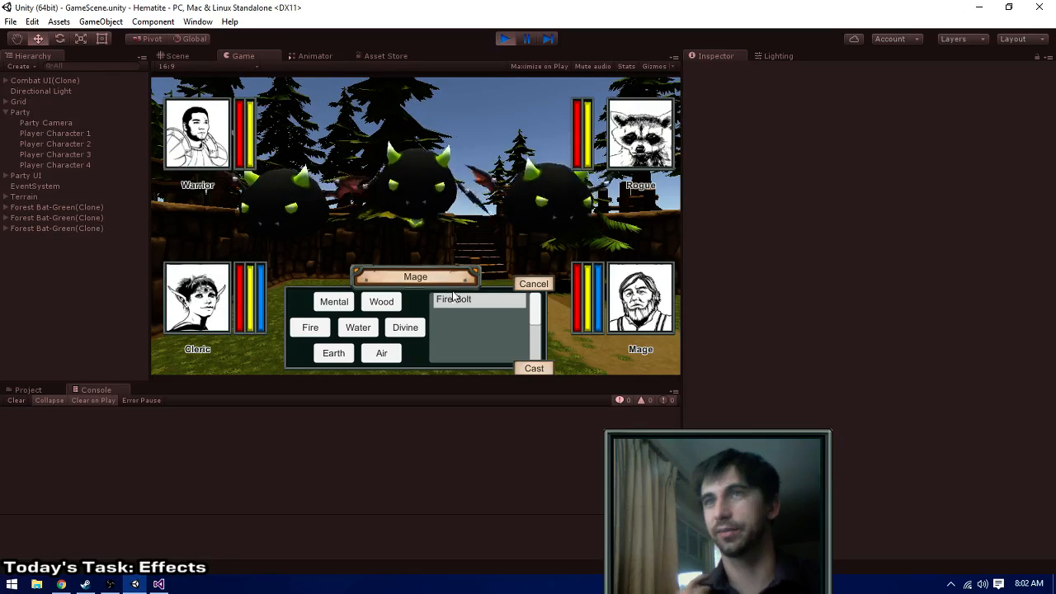
{"action": "left_click", "coordinate": [534, 369]}
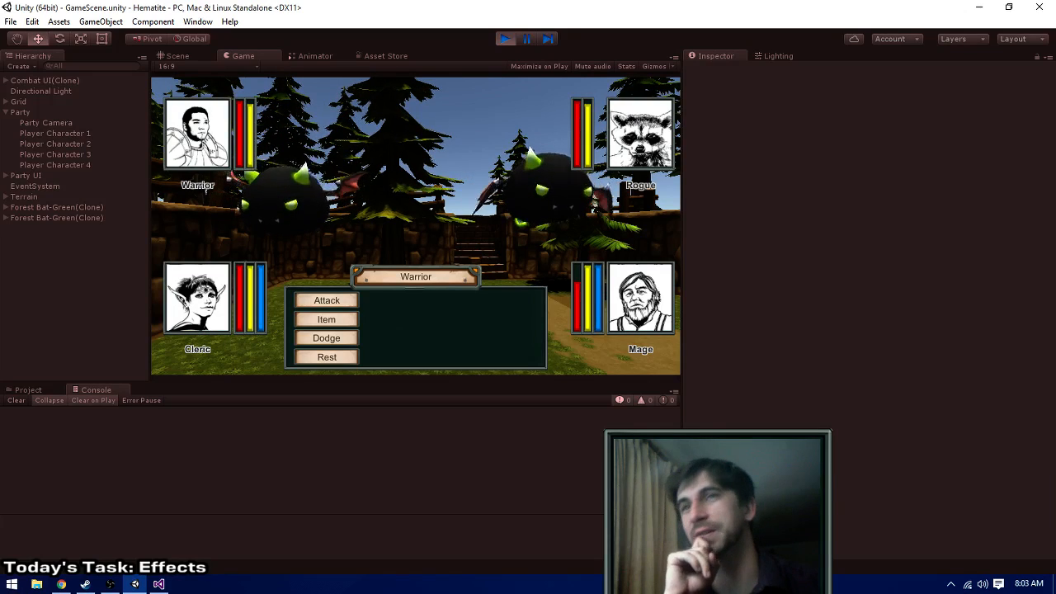
- In the second combat round, give both the Warrior and the Rogue a Swing attack
{"action": "left_click", "coordinate": [338, 302]}
{"action": "left_click", "coordinate": [381, 302]}
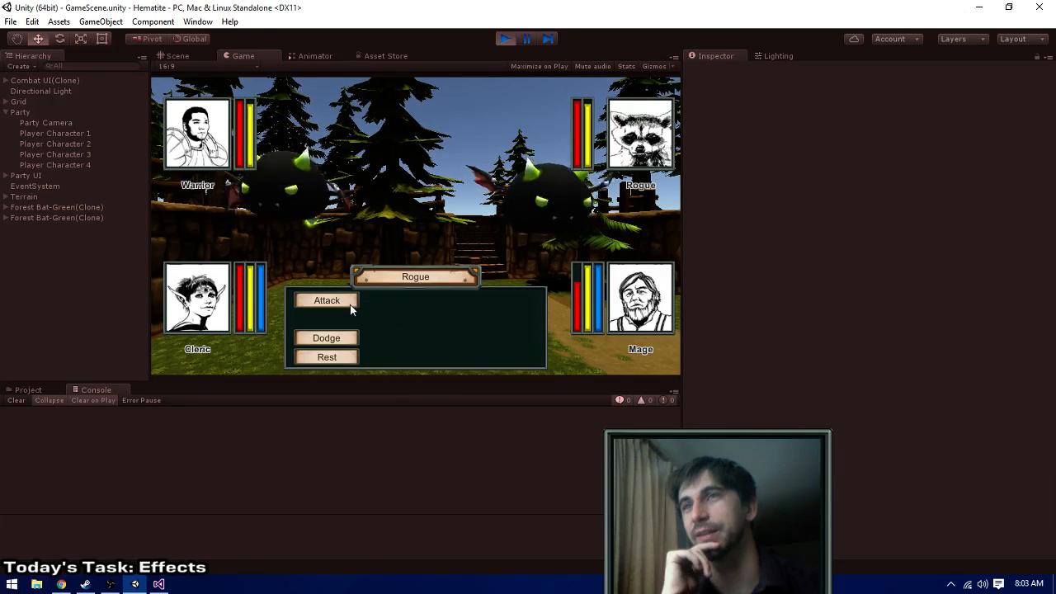
{"action": "left_click", "coordinate": [346, 302]}
{"action": "left_click", "coordinate": [383, 301]}
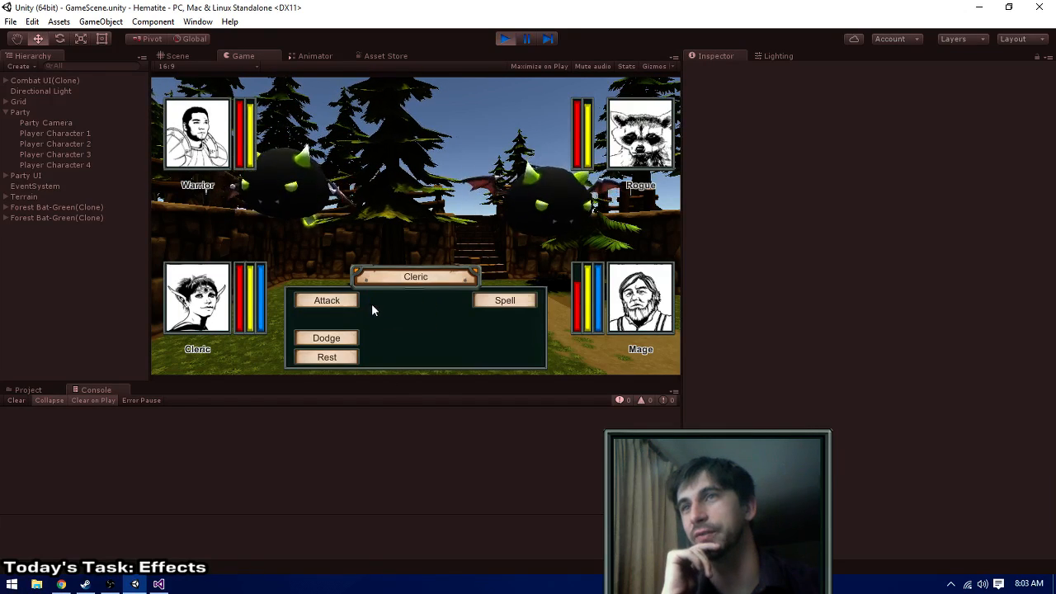
- Choose Heal Wounds for the Cleric and Fire Bolt for the Mage, pick their targets, and cast both spells
{"action": "left_click", "coordinate": [507, 303]}
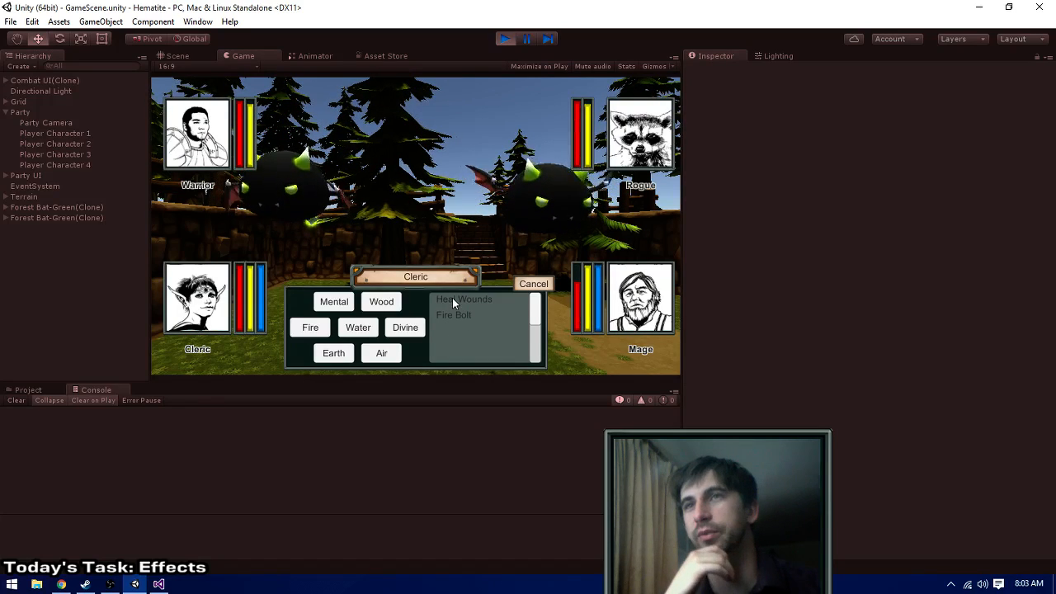
{"action": "left_click", "coordinate": [449, 301]}
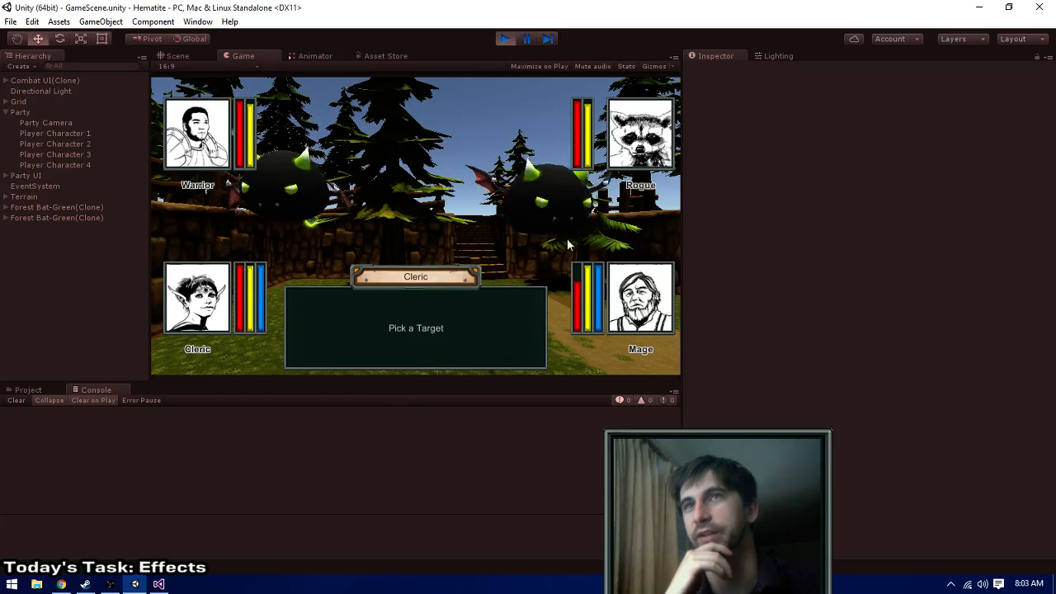
{"action": "right_click", "coordinate": [565, 339]}
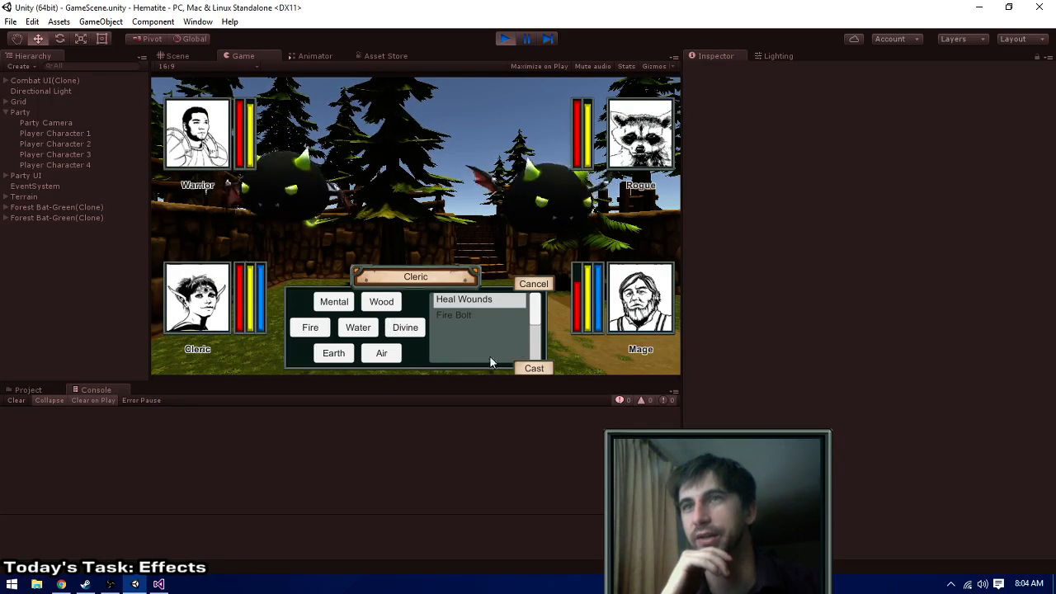
{"action": "left_click", "coordinate": [536, 369]}
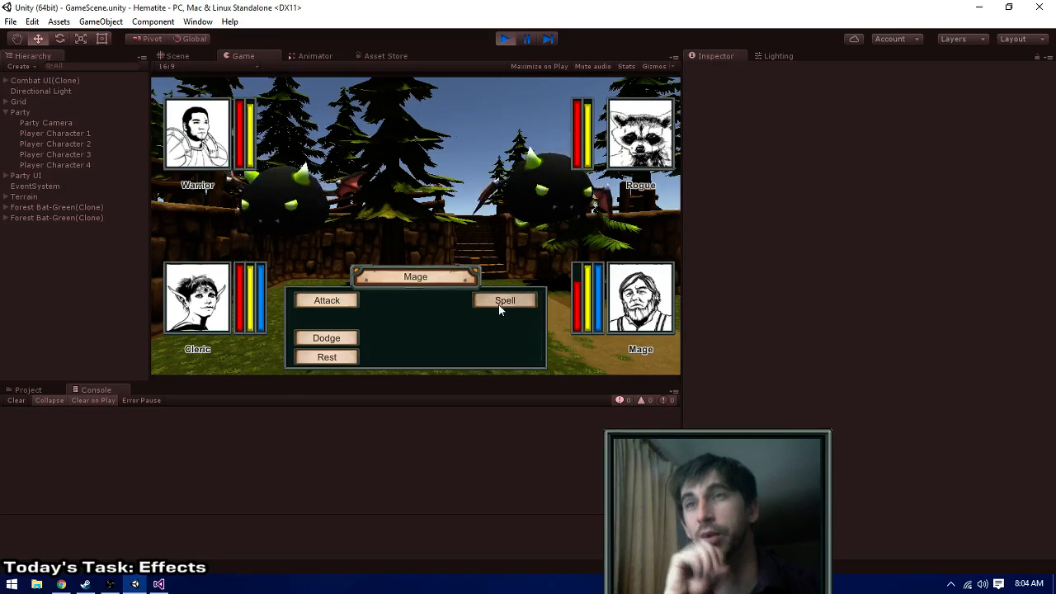
{"action": "left_click", "coordinate": [498, 304]}
{"action": "left_click", "coordinate": [458, 298]}
{"action": "left_click", "coordinate": [532, 207]}
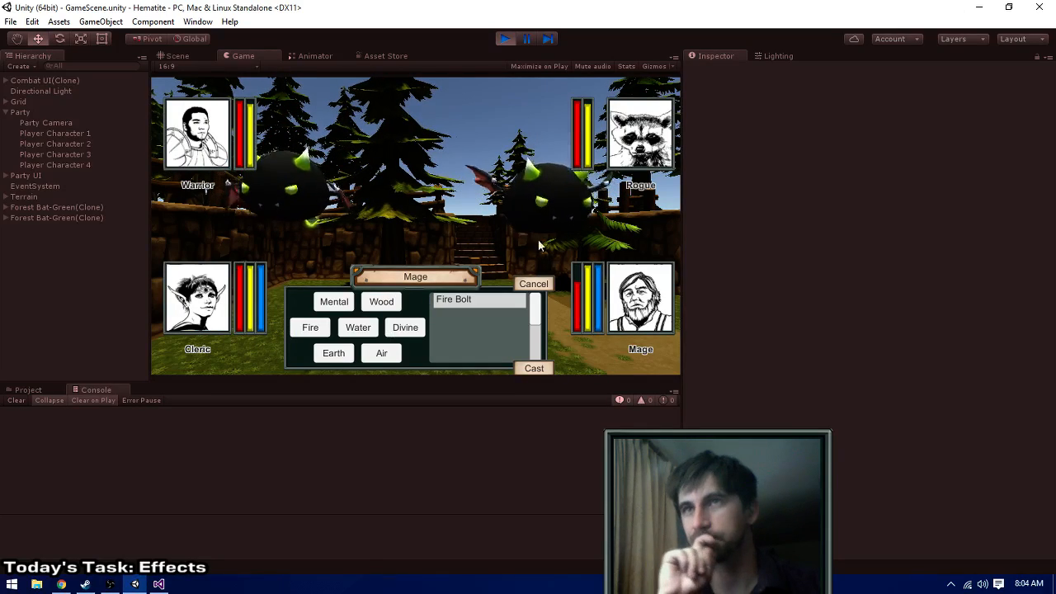
{"action": "left_click", "coordinate": [534, 367]}
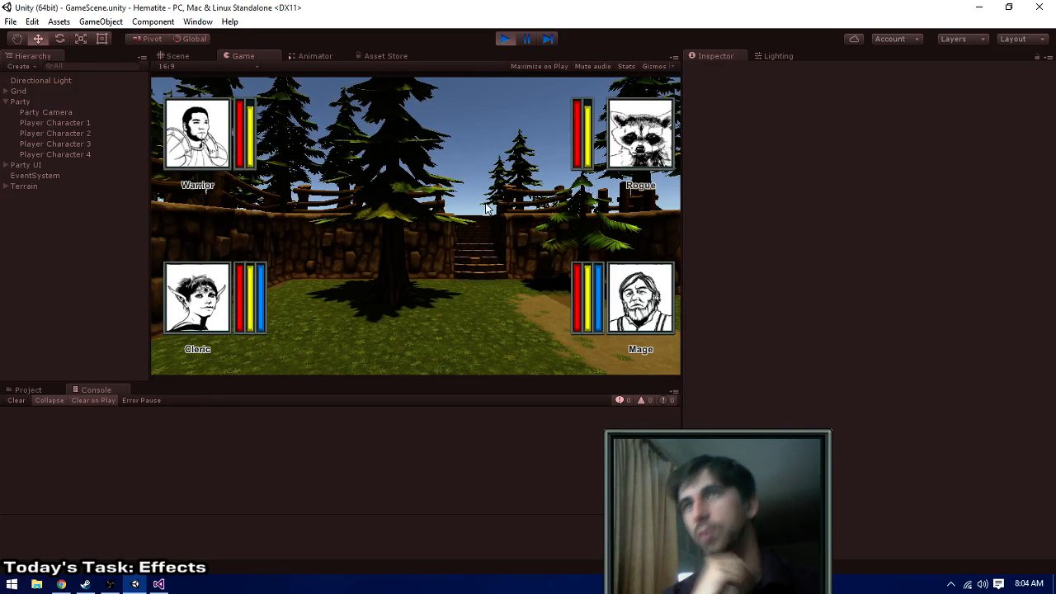
- Turn the party around the walled yard and walk it up the stairs onto the forest path
{"action": "key", "text": "e"}
{"action": "key", "text": "w"}
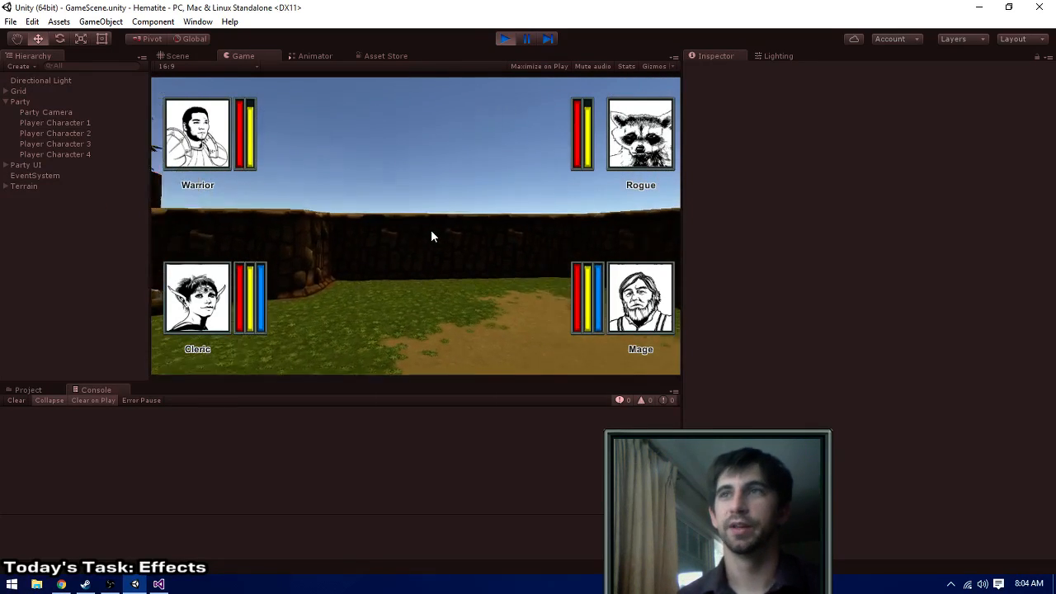
{"action": "key", "text": "e"}
{"action": "key", "text": "e"}
{"action": "key", "text": "e"}
{"action": "key", "text": "w"}
{"action": "key", "text": "w"}
{"action": "key", "text": "w"}
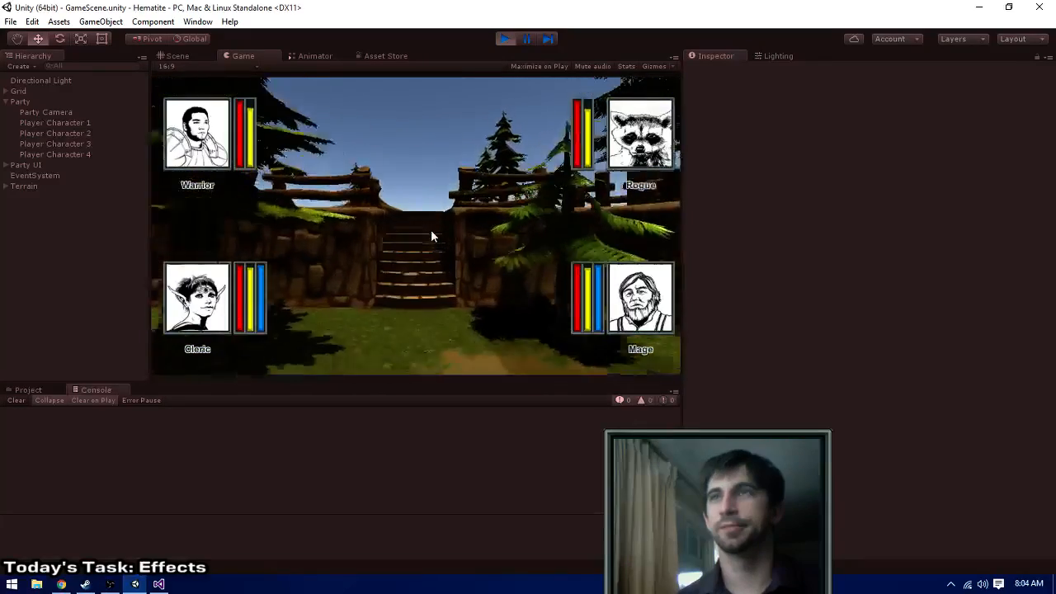
{"action": "key", "text": "w"}
{"action": "key", "text": "q"}
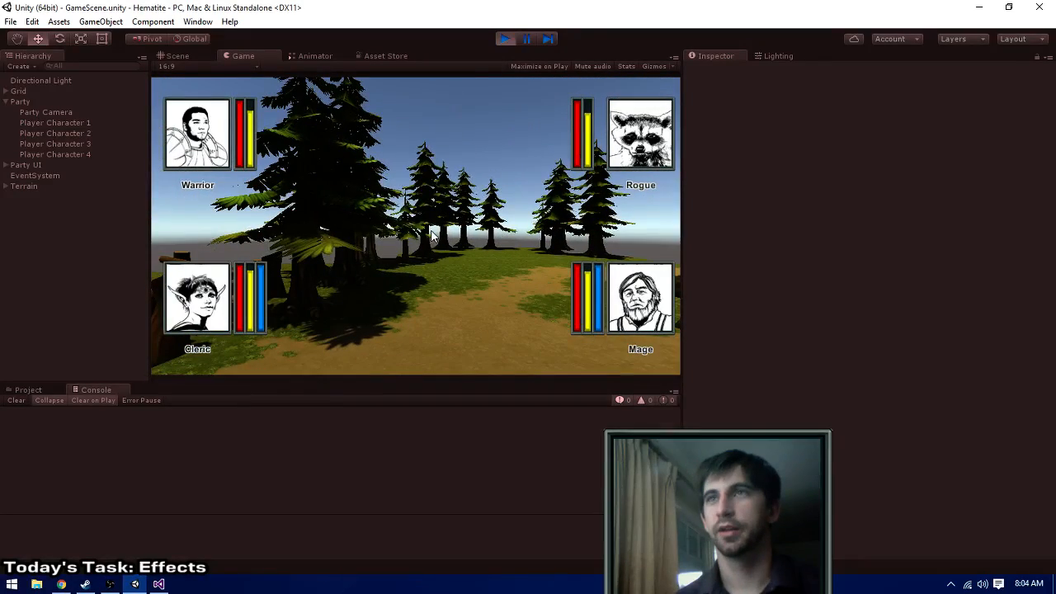
- Check the game's rendering statistics, hide them again, and stop the game to view the whole level
{"action": "left_click", "coordinate": [626, 67]}
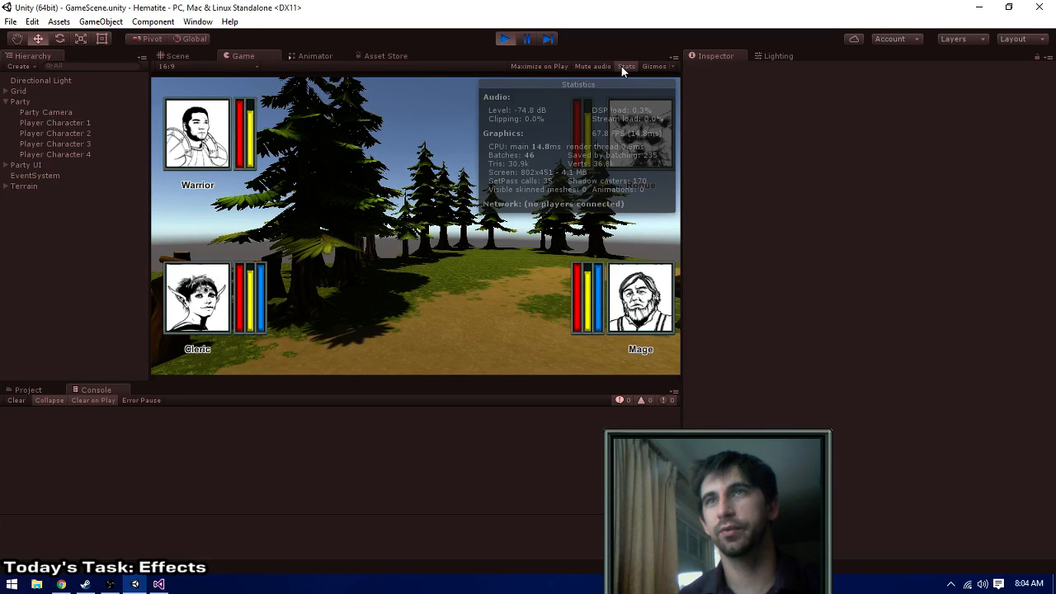
{"action": "left_click", "coordinate": [626, 66]}
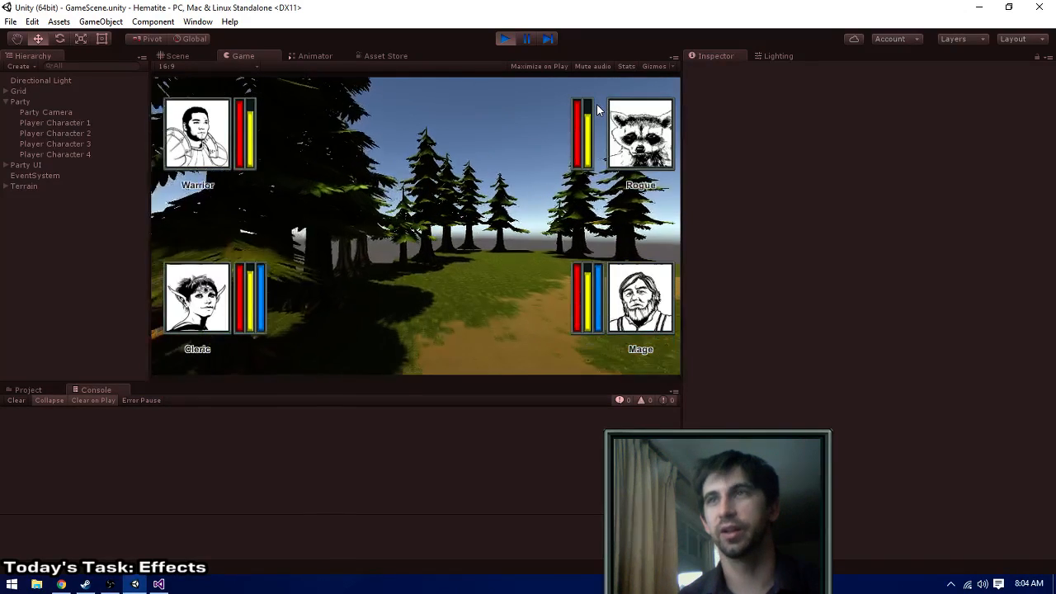
{"action": "key", "text": "q"}
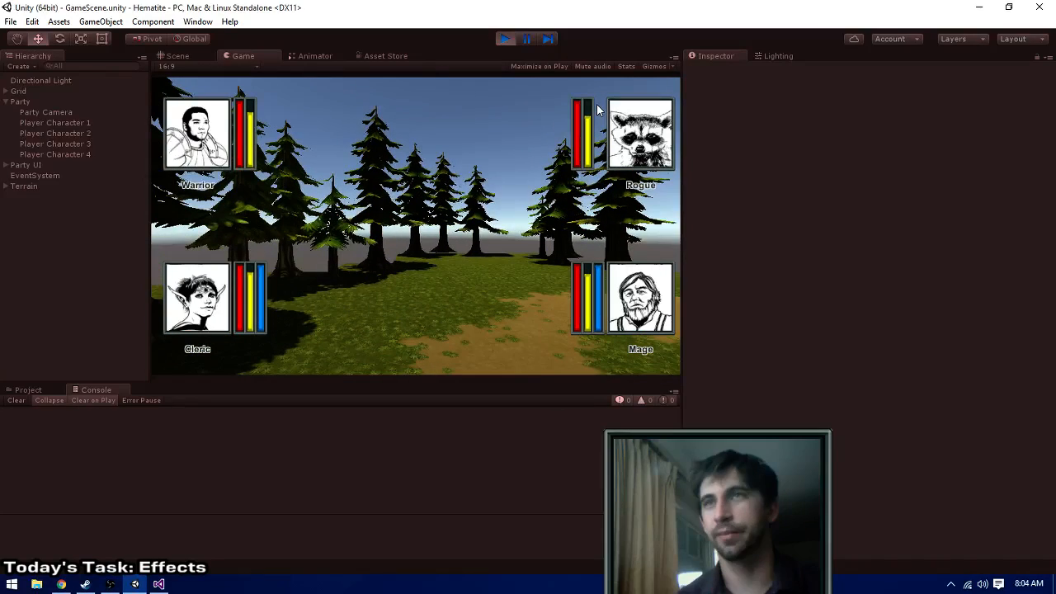
{"action": "left_click", "coordinate": [501, 39]}
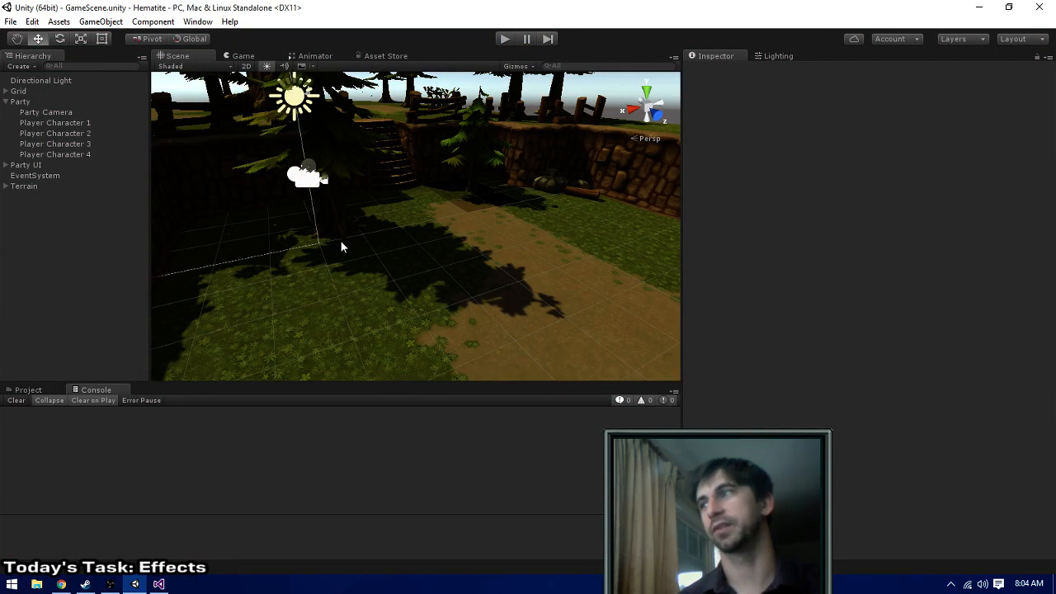
{"action": "scroll", "coordinate": [497, 206], "scroll_direction": "down", "scroll_amount": 5}
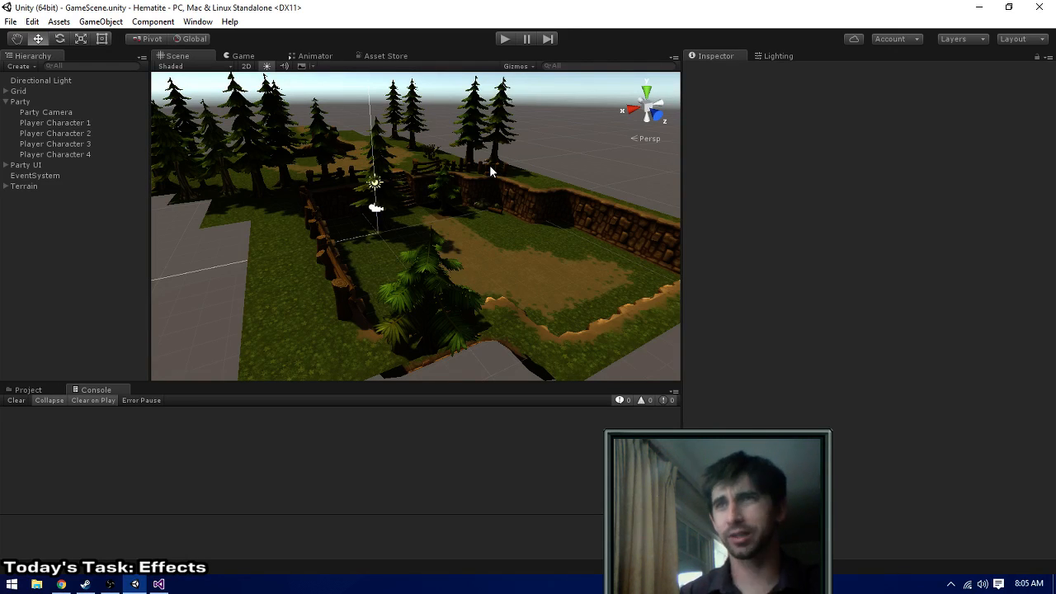
- Run the game again, give the Warrior and Rogue Swing attacks, examine the Cleric's spell list, and stop the game
{"action": "left_click", "coordinate": [505, 39]}
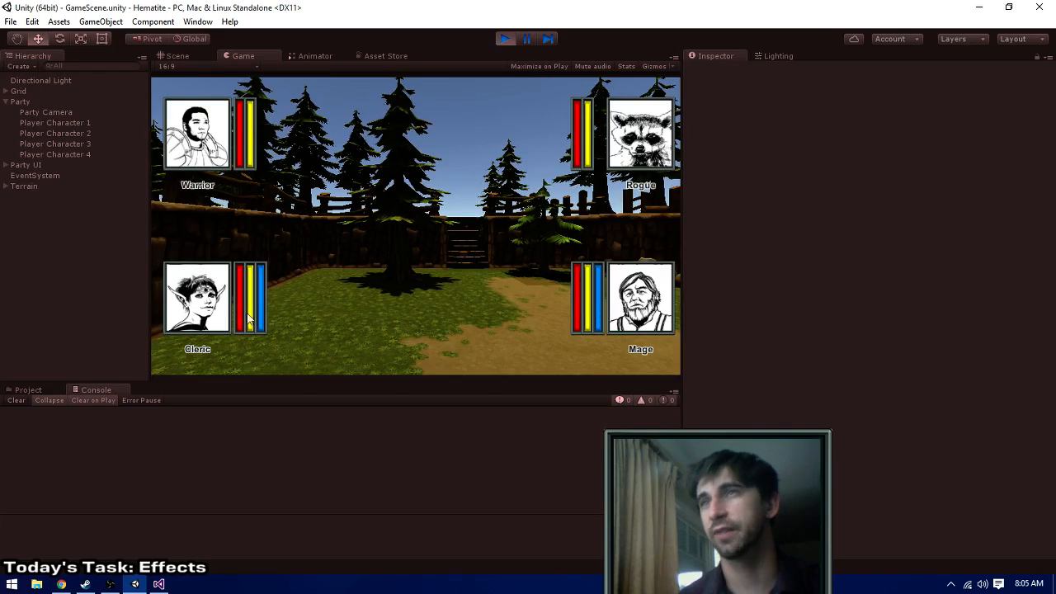
{"action": "left_click", "coordinate": [334, 300]}
{"action": "left_click", "coordinate": [399, 300]}
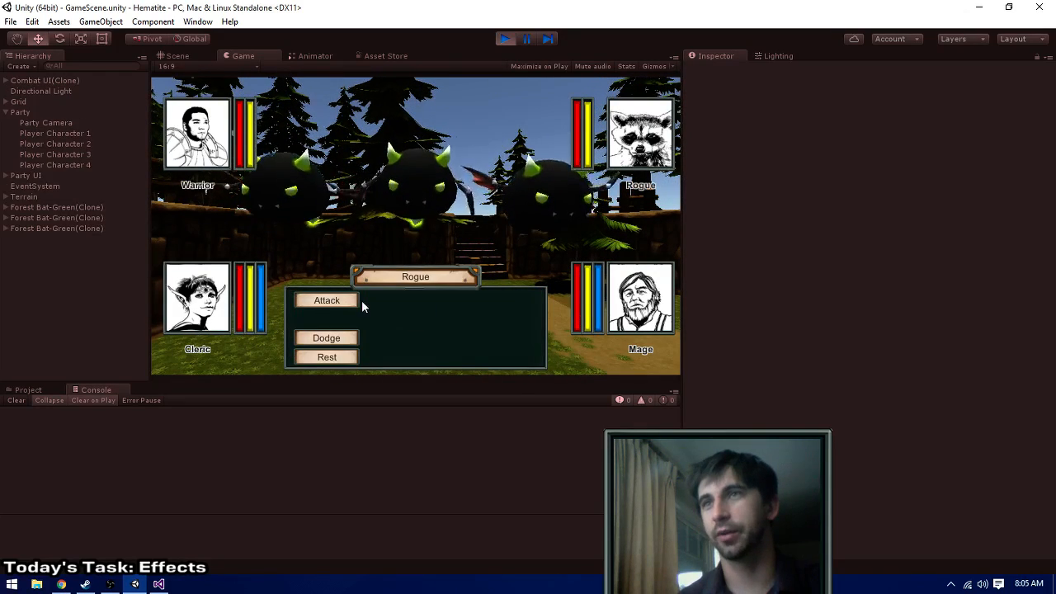
{"action": "left_click", "coordinate": [354, 300]}
{"action": "left_click", "coordinate": [399, 300]}
{"action": "left_click", "coordinate": [486, 301]}
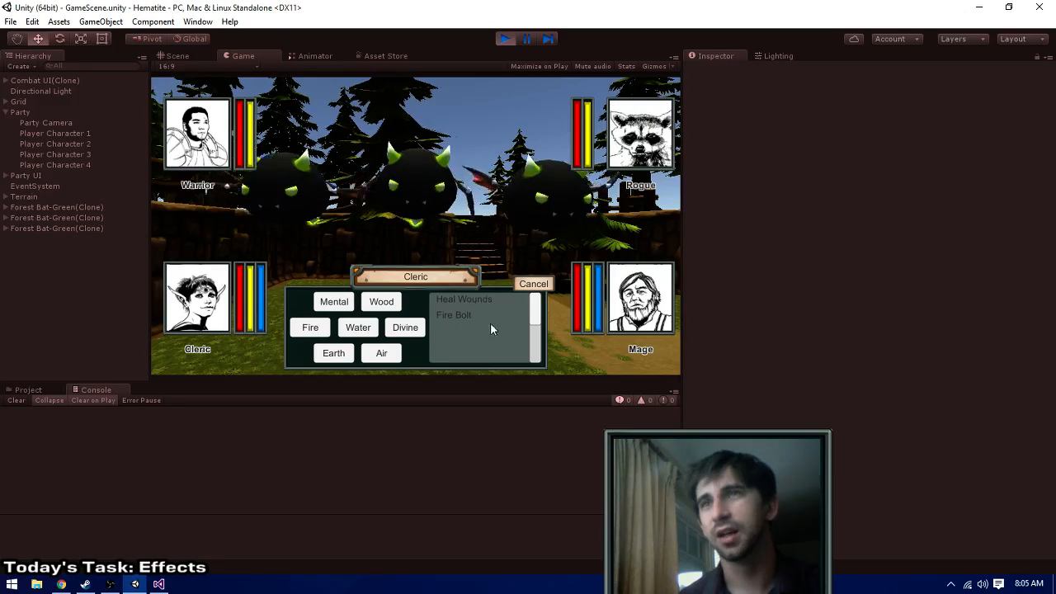
{"action": "left_click", "coordinate": [501, 38]}
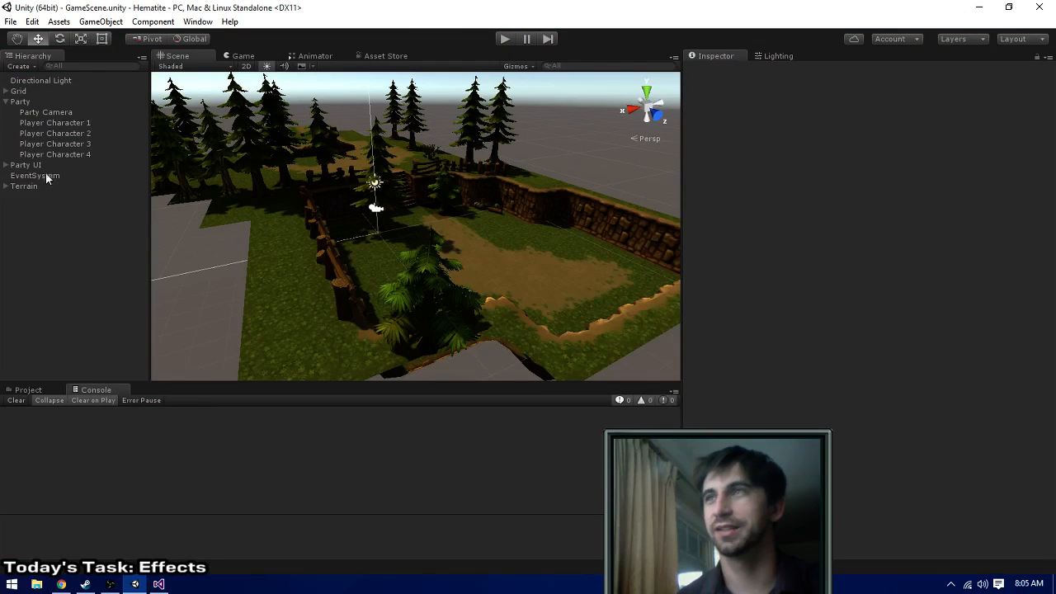
- Find the Combat Spell UI prefab in the Prefabs folder and expand it to examine its child
{"action": "left_click", "coordinate": [25, 391]}
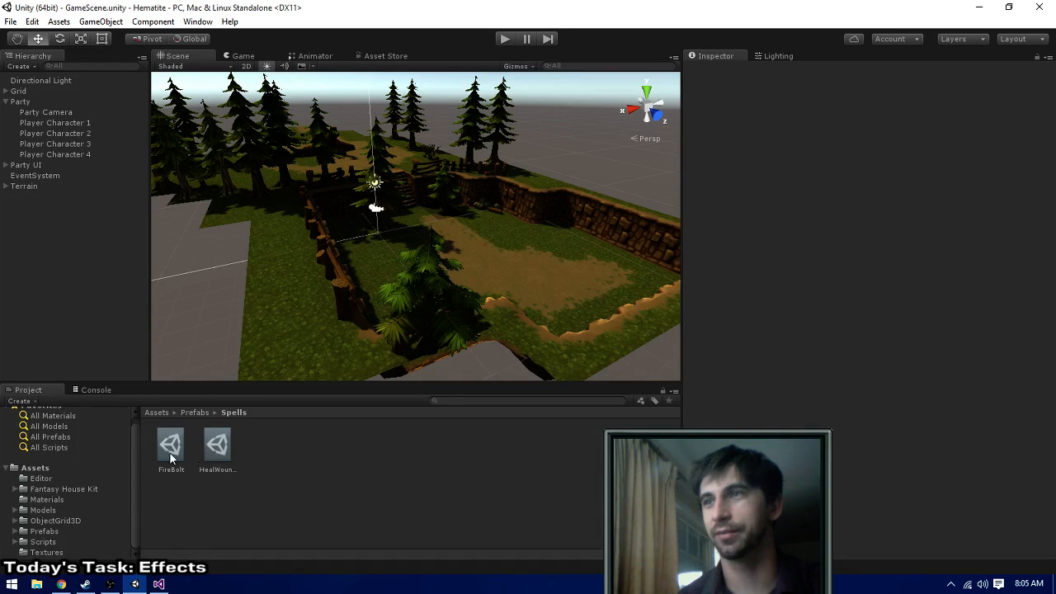
{"action": "left_click", "coordinate": [44, 531]}
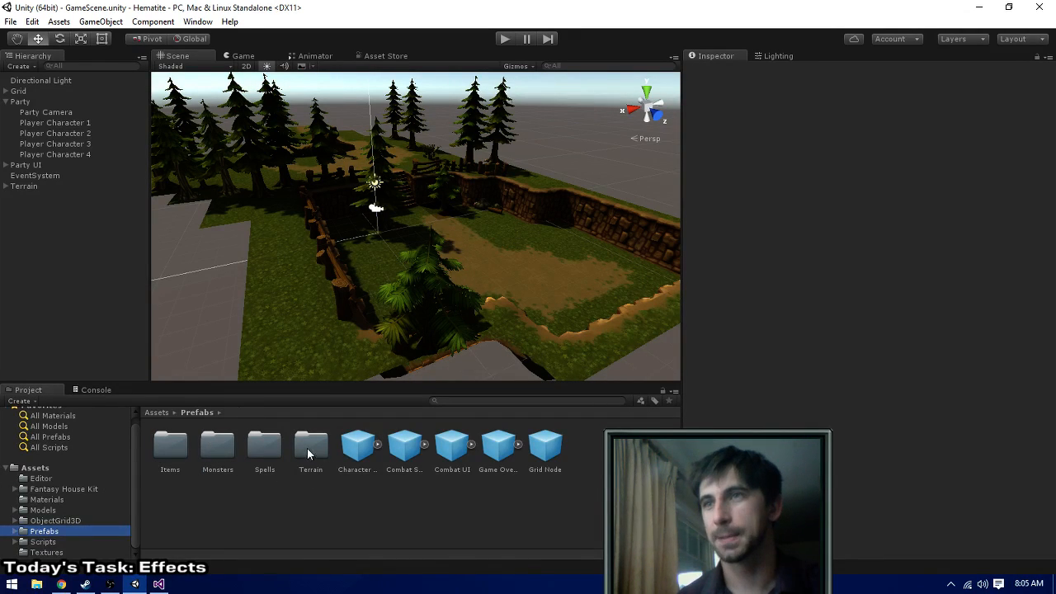
{"action": "double_click", "coordinate": [265, 447]}
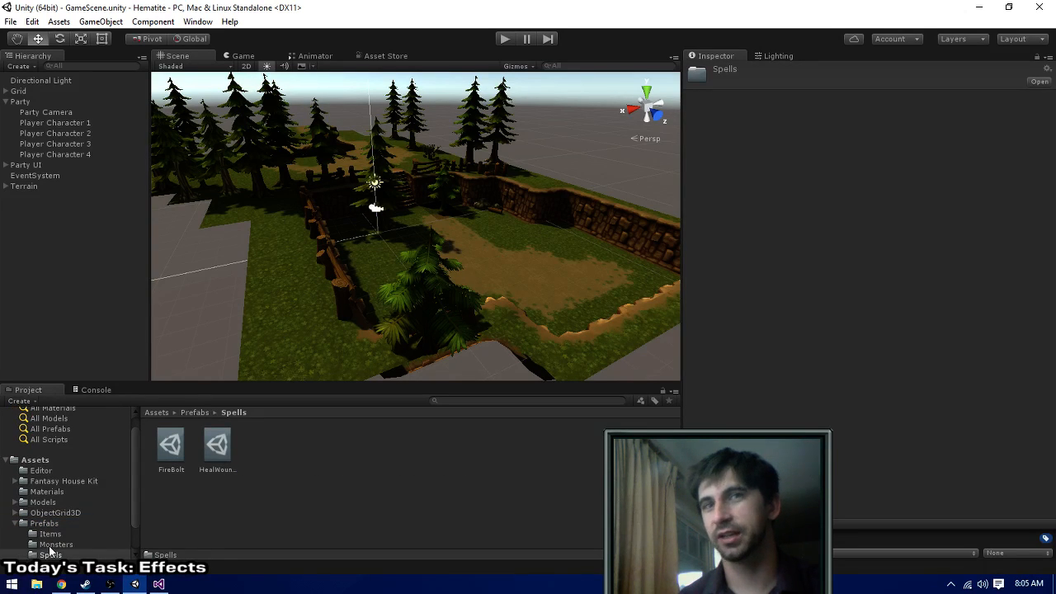
{"action": "left_click", "coordinate": [51, 545]}
{"action": "left_click", "coordinate": [50, 533]}
{"action": "left_click", "coordinate": [43, 523]}
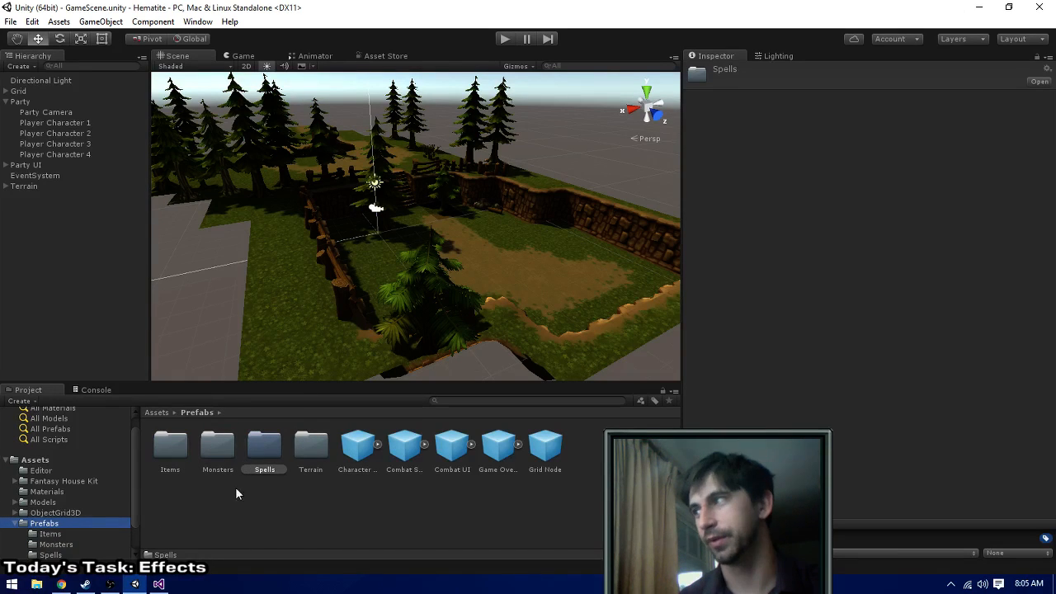
{"action": "left_click", "coordinate": [400, 455]}
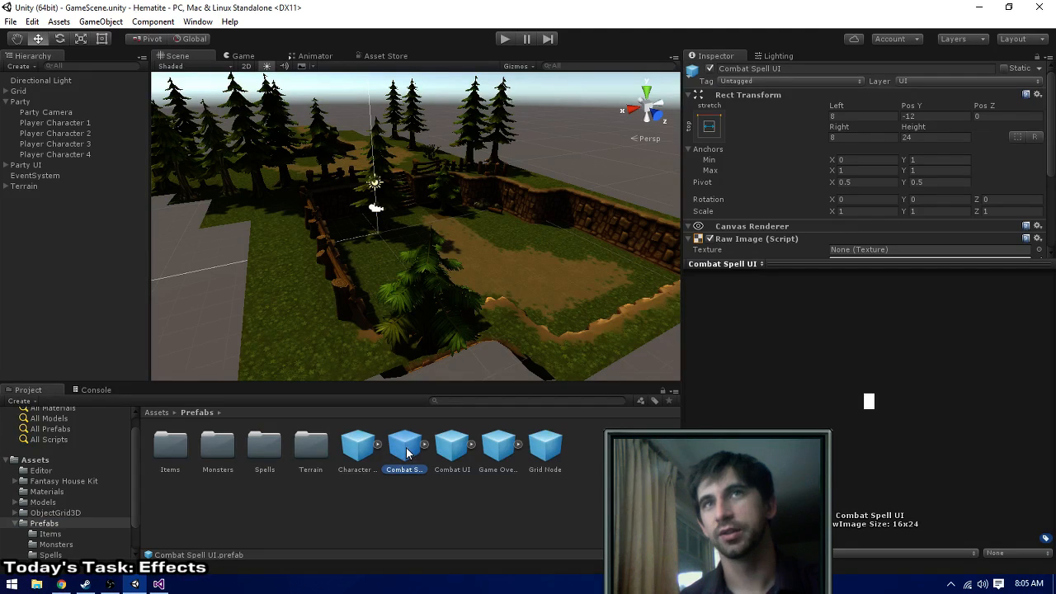
{"action": "left_click", "coordinate": [425, 444]}
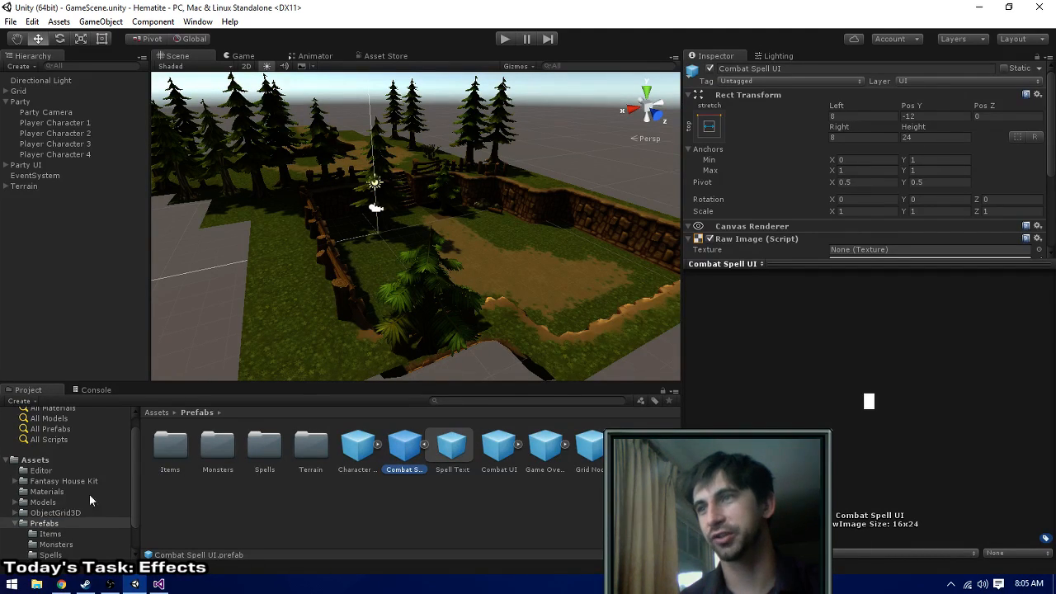
- Add the Combat UI prefab to the scene and expand it to show the Spell Picker's children
{"action": "left_click", "coordinate": [65, 523]}
{"action": "left_click_drag", "start_coordinate": [498, 446], "coordinate": [6, 202]}
{"action": "left_click", "coordinate": [5, 198]}
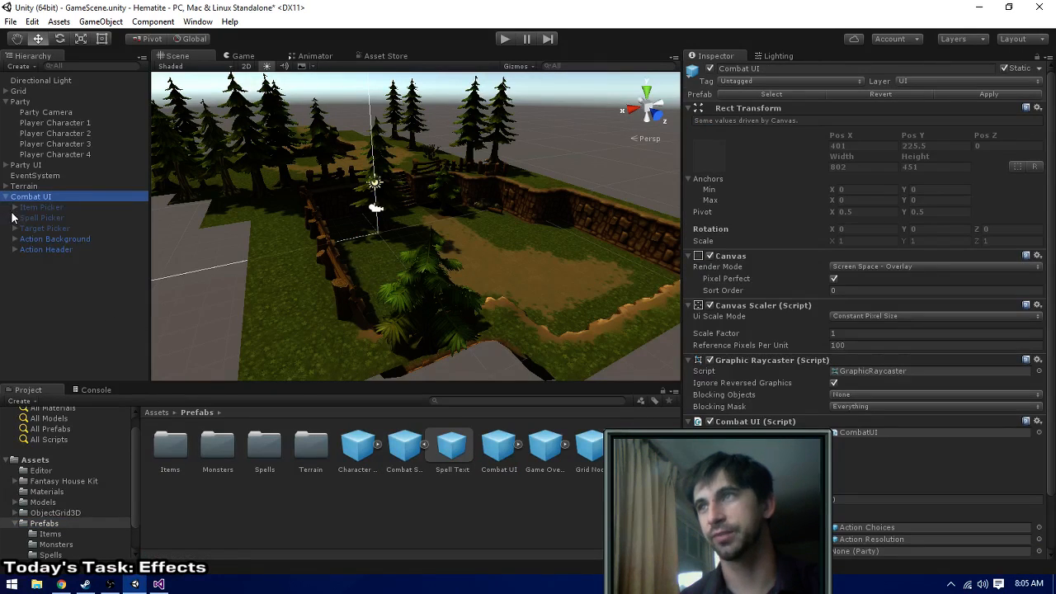
{"action": "left_click", "coordinate": [16, 207]}
{"action": "left_click", "coordinate": [15, 217]}
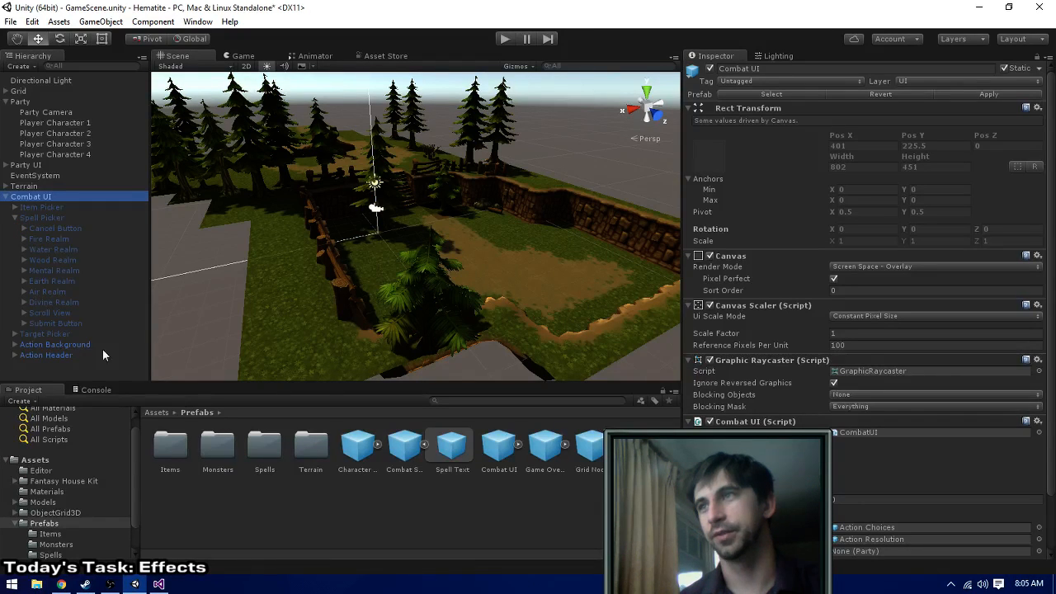
- Place the Combat Spell UI prefab inside the Content object of the Spell Picker's Scroll View
{"action": "left_click", "coordinate": [24, 312]}
{"action": "left_click", "coordinate": [34, 323]}
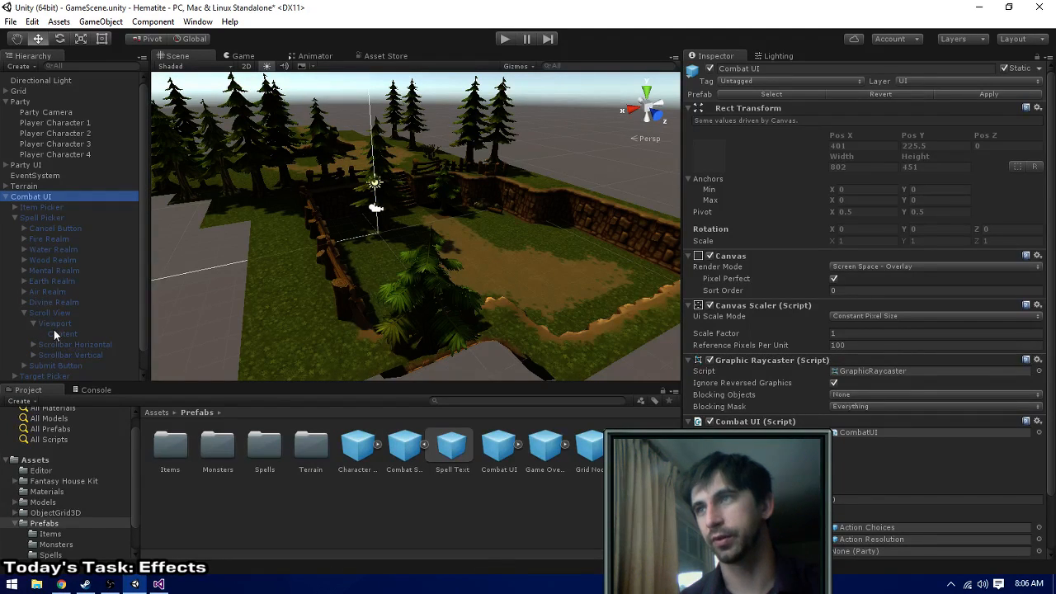
{"action": "left_click", "coordinate": [55, 333]}
{"action": "left_click", "coordinate": [411, 456]}
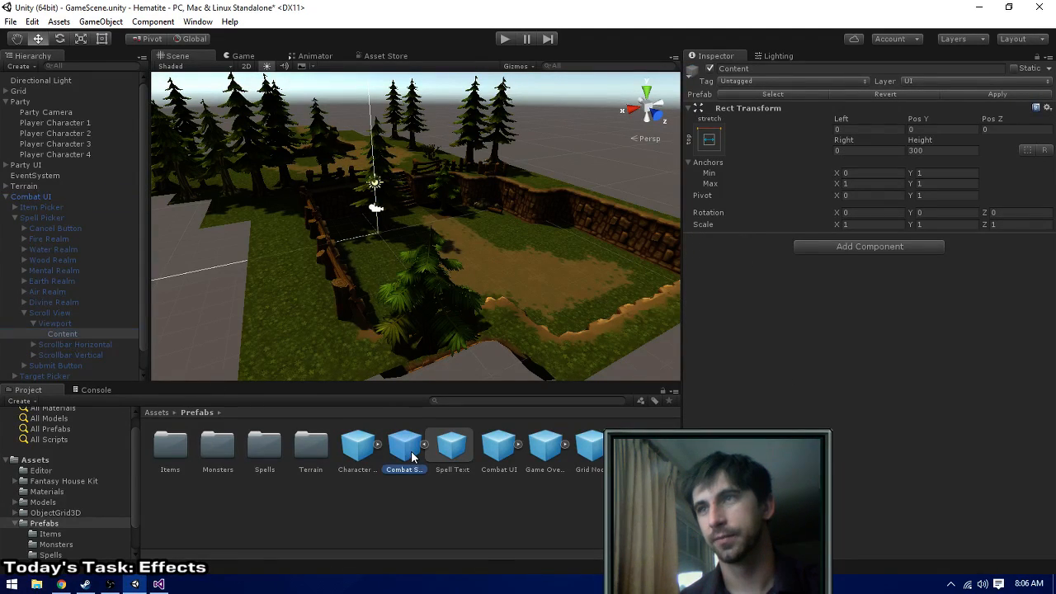
{"action": "left_click_drag", "start_coordinate": [411, 456], "coordinate": [75, 333]}
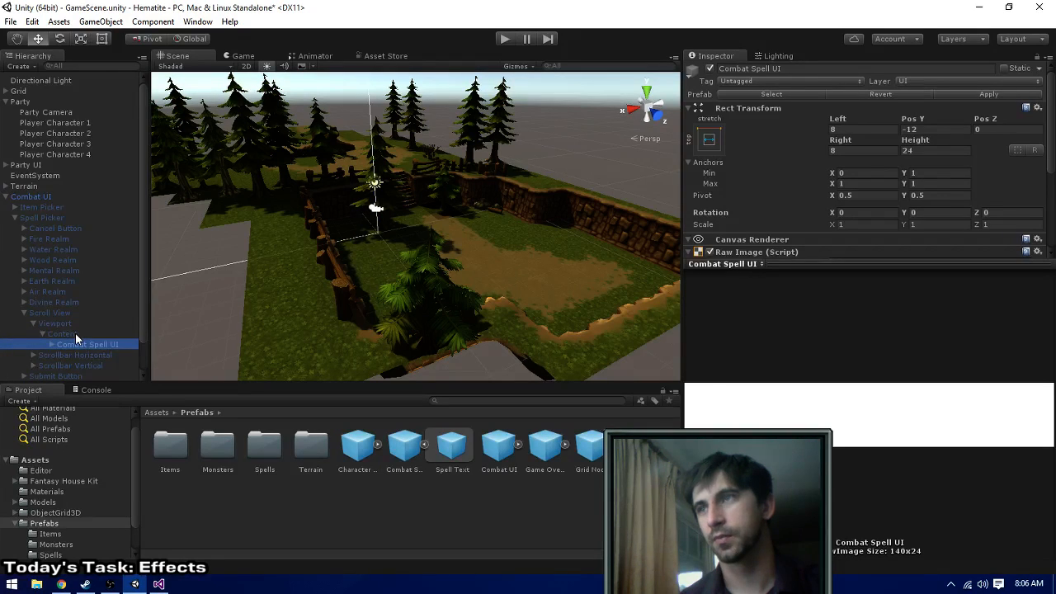
- Activate the Spell Picker of the Combat UI and show the combat panel in the 2D scene view
{"action": "left_click", "coordinate": [26, 207]}
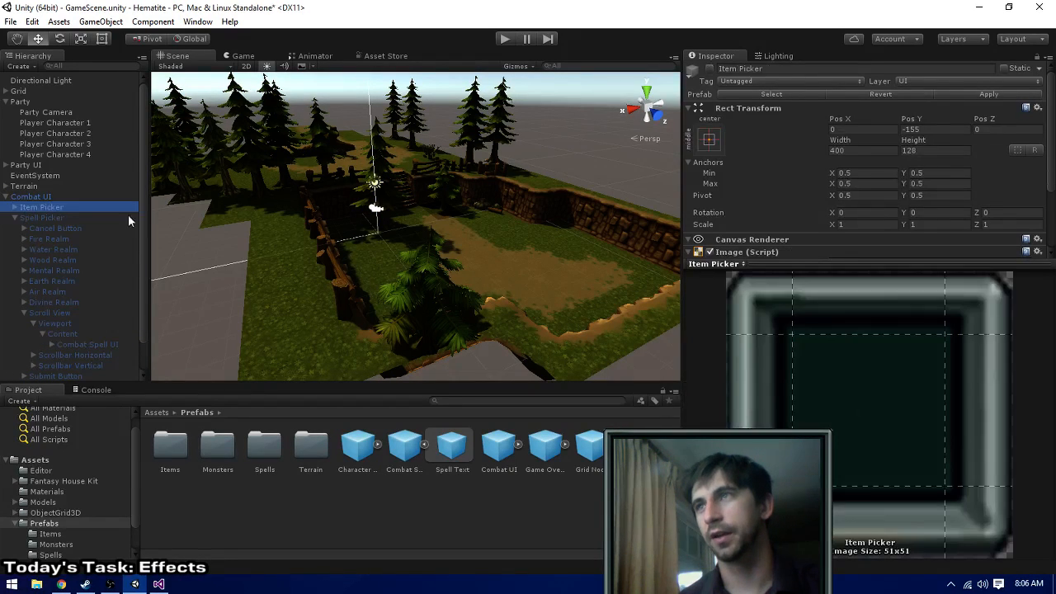
{"action": "left_click", "coordinate": [73, 216]}
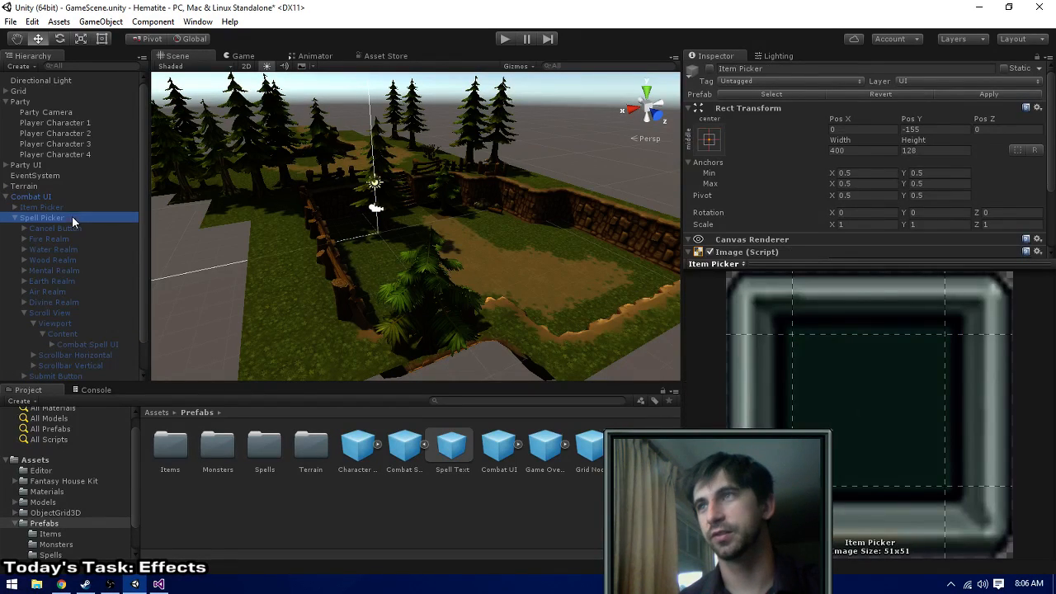
{"action": "left_click", "coordinate": [709, 69]}
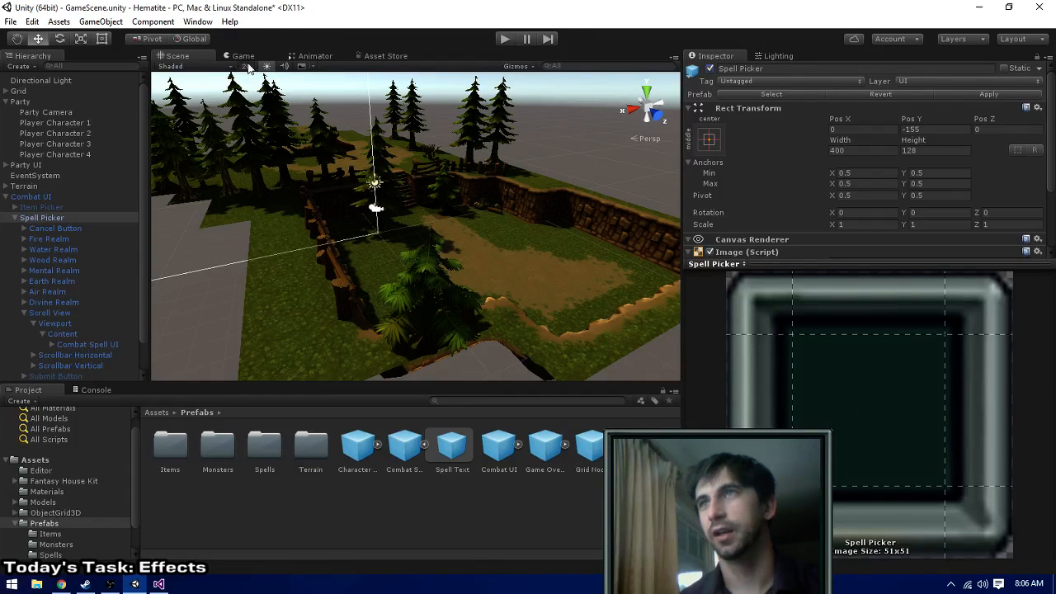
{"action": "left_click", "coordinate": [245, 66]}
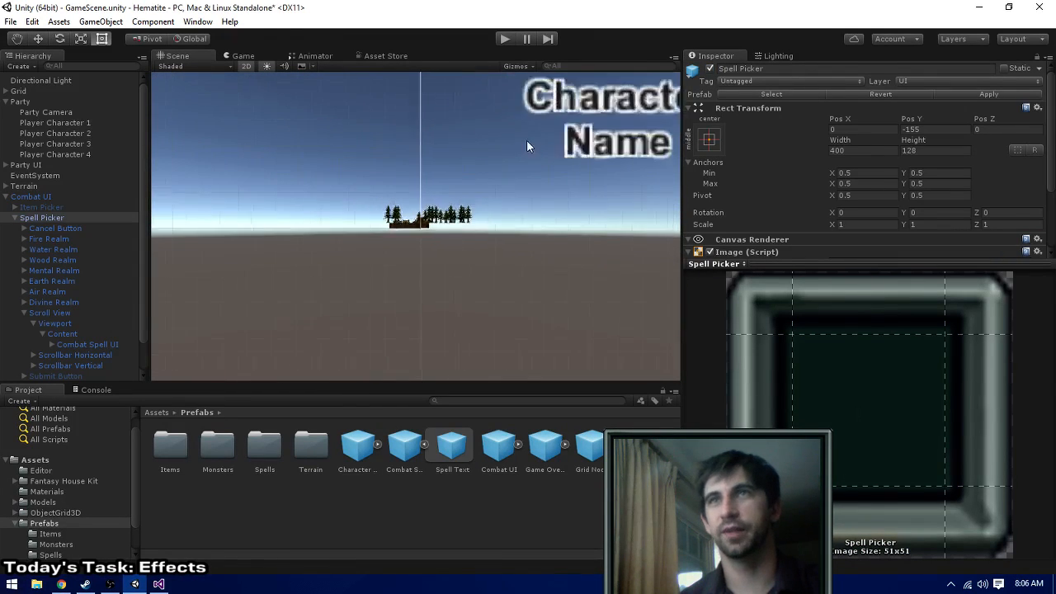
{"action": "scroll", "coordinate": [528, 146], "scroll_direction": "down", "scroll_amount": 10}
{"action": "middle_click_drag", "start_coordinate": [594, 135], "coordinate": [162, 240]}
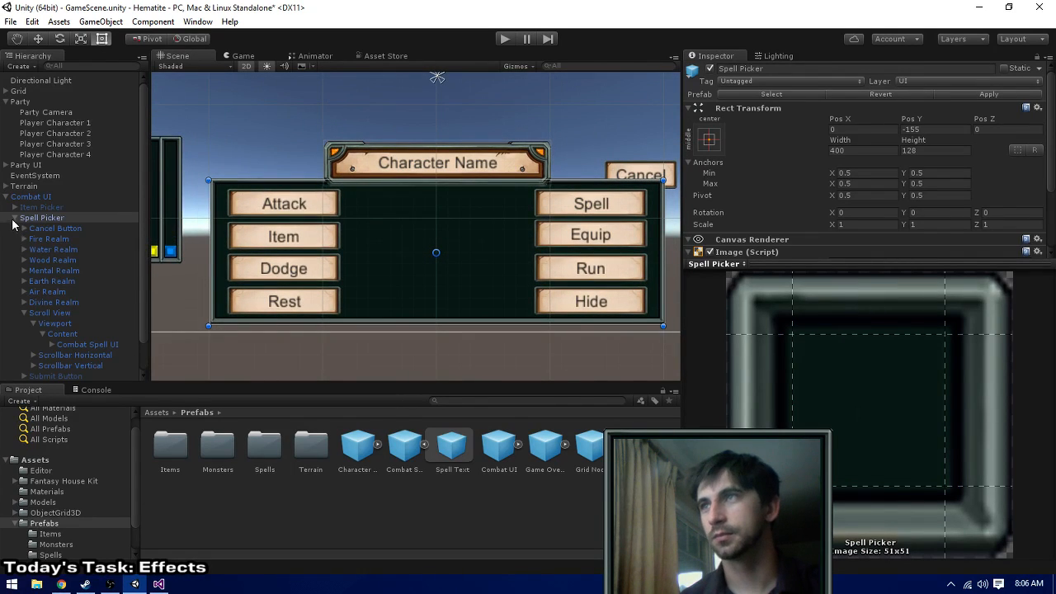
- Deactivate the Combat UI's Action Background object to uncover the Spell Picker
{"action": "left_click", "coordinate": [14, 217]}
{"action": "left_click", "coordinate": [45, 243]}
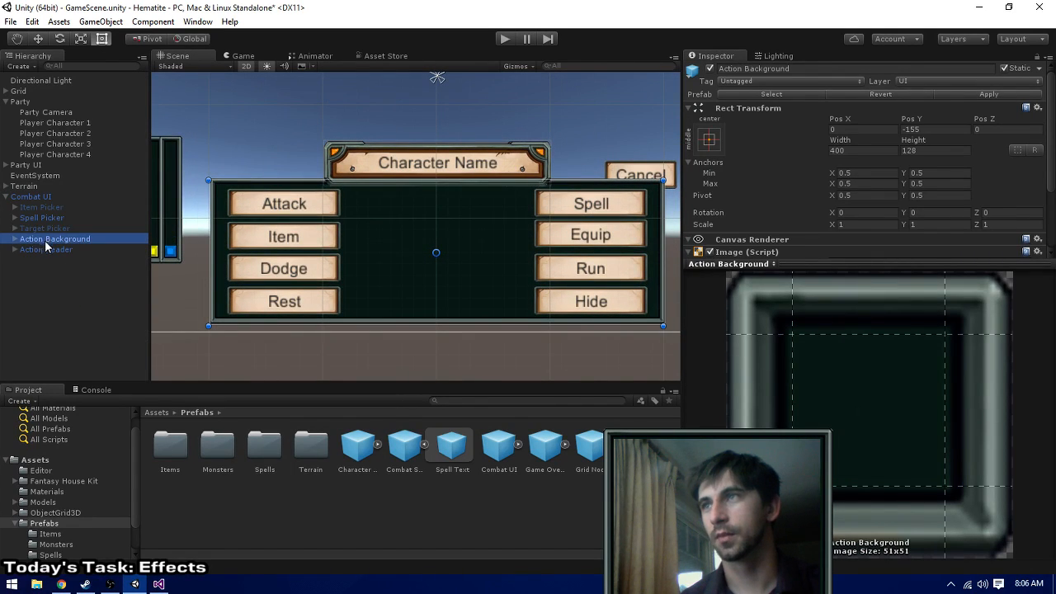
{"action": "left_click", "coordinate": [709, 70]}
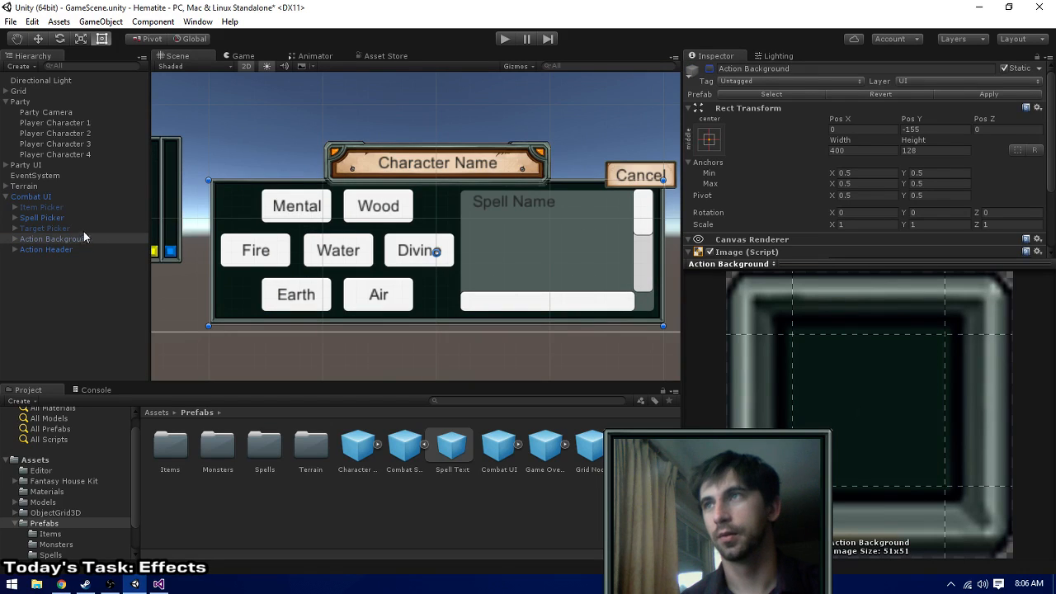
- Set the width of the Spell Picker's Fire Realm button to 48
{"action": "left_click", "coordinate": [62, 217]}
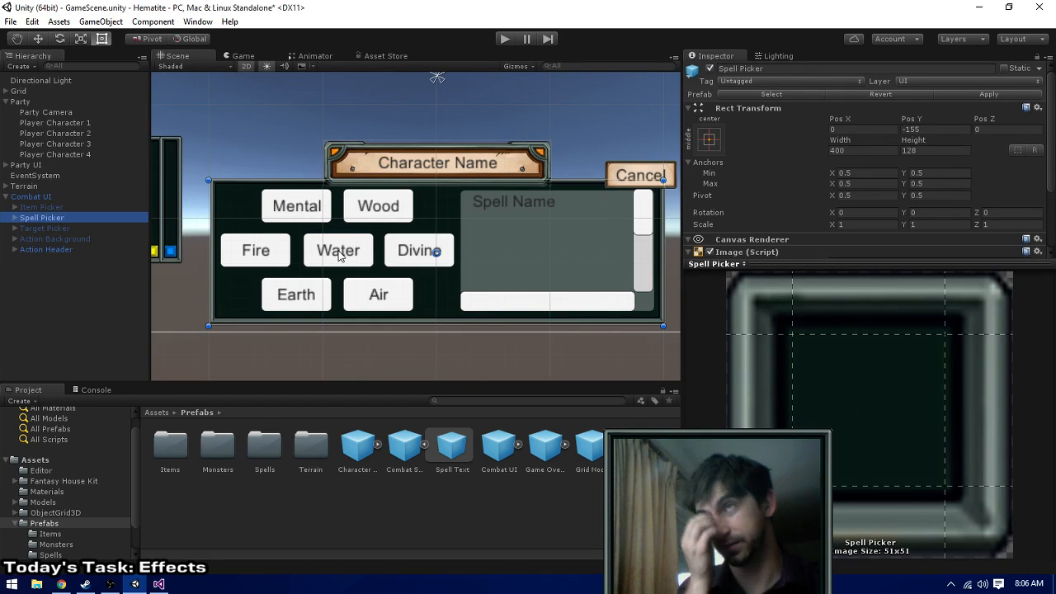
{"action": "left_click", "coordinate": [417, 264]}
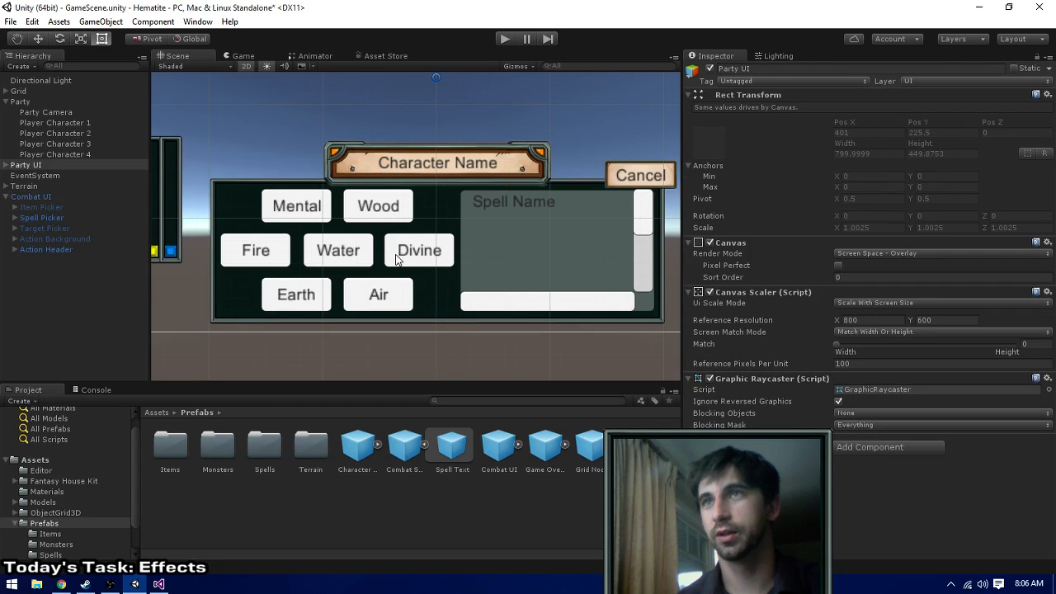
{"action": "left_click", "coordinate": [15, 217]}
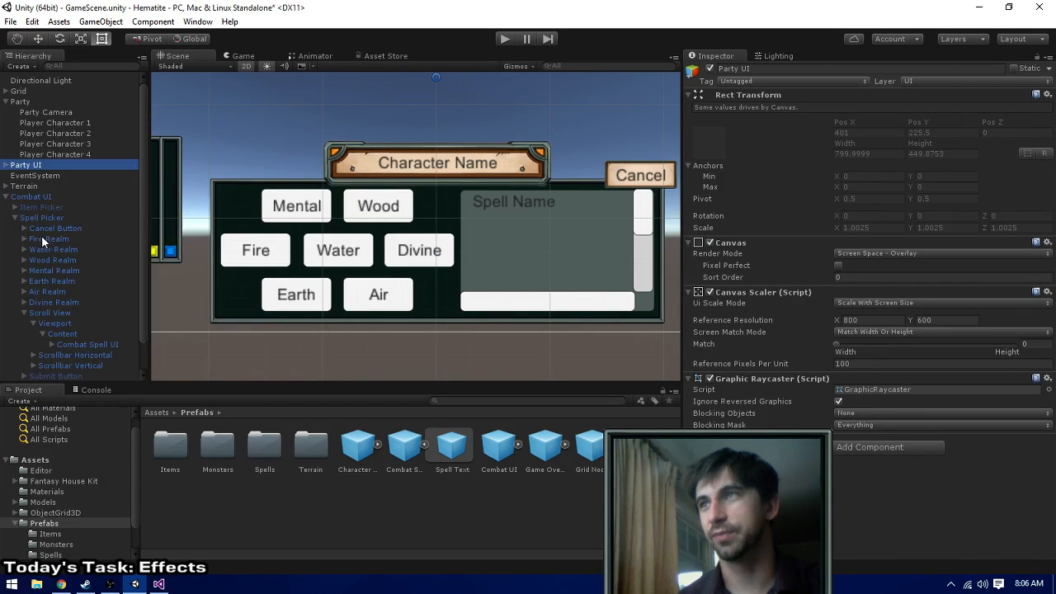
{"action": "left_click", "coordinate": [48, 240]}
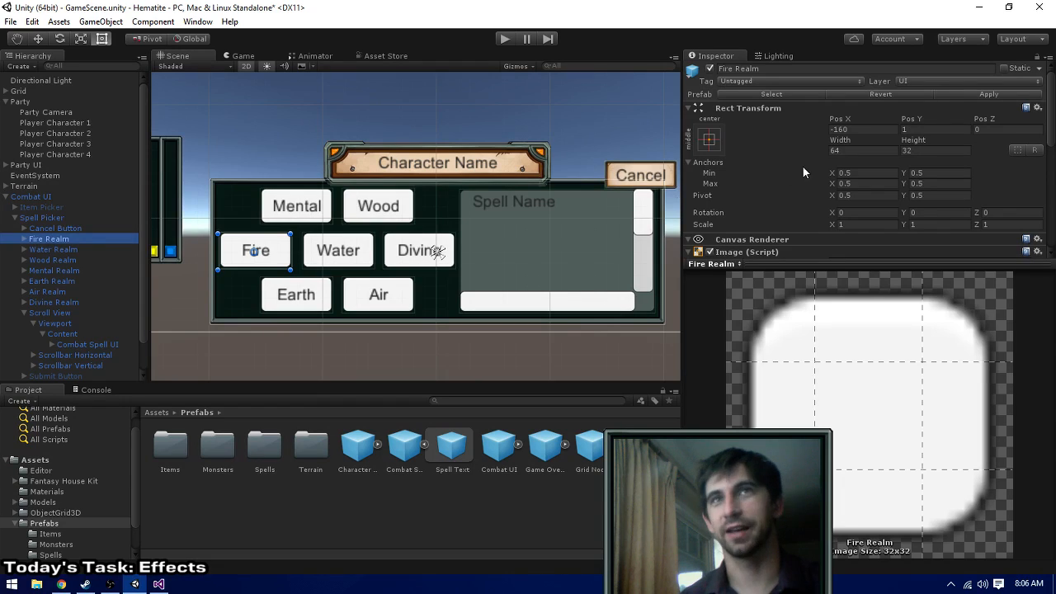
{"action": "left_click", "coordinate": [847, 151]}
{"action": "type", "text": "48"}
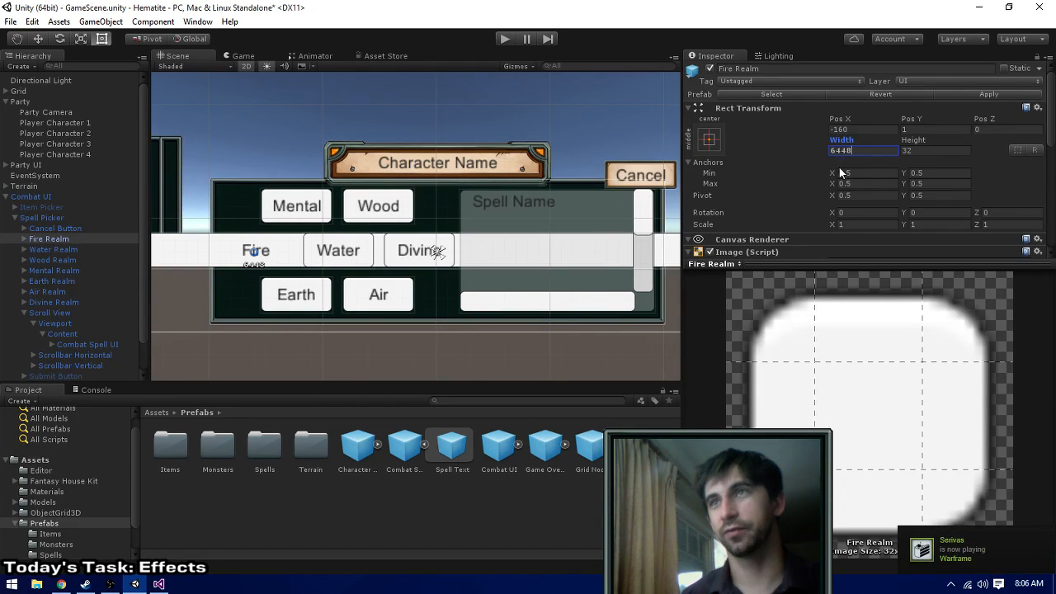
{"action": "left_click_drag", "start_coordinate": [861, 150], "coordinate": [728, 156]}
{"action": "type", "text": "48"}
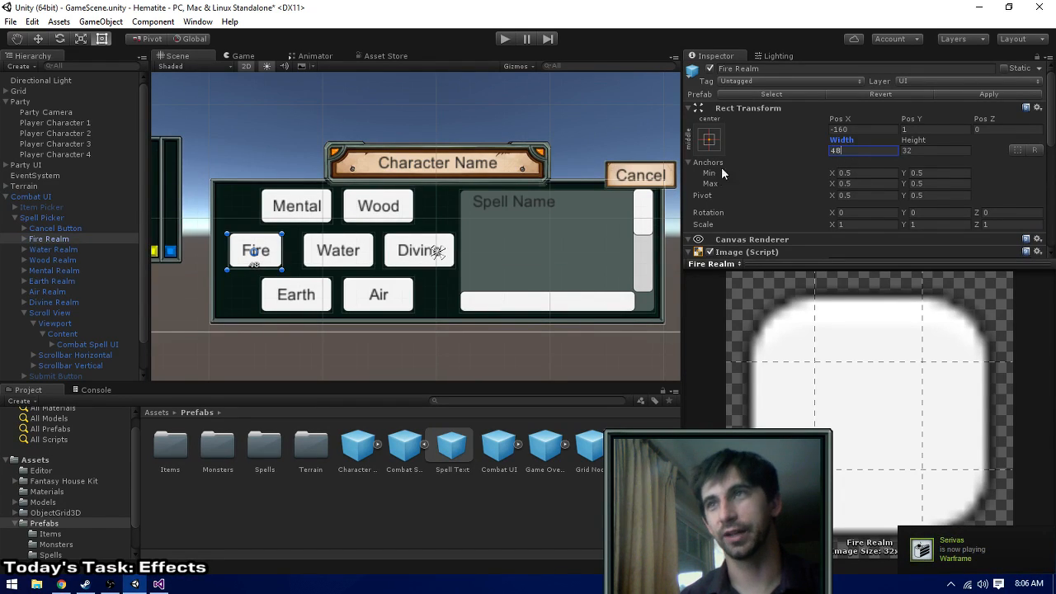
- Set the widths of the Mental Realm and Wood Realm buttons to 48
{"action": "left_click", "coordinate": [297, 217]}
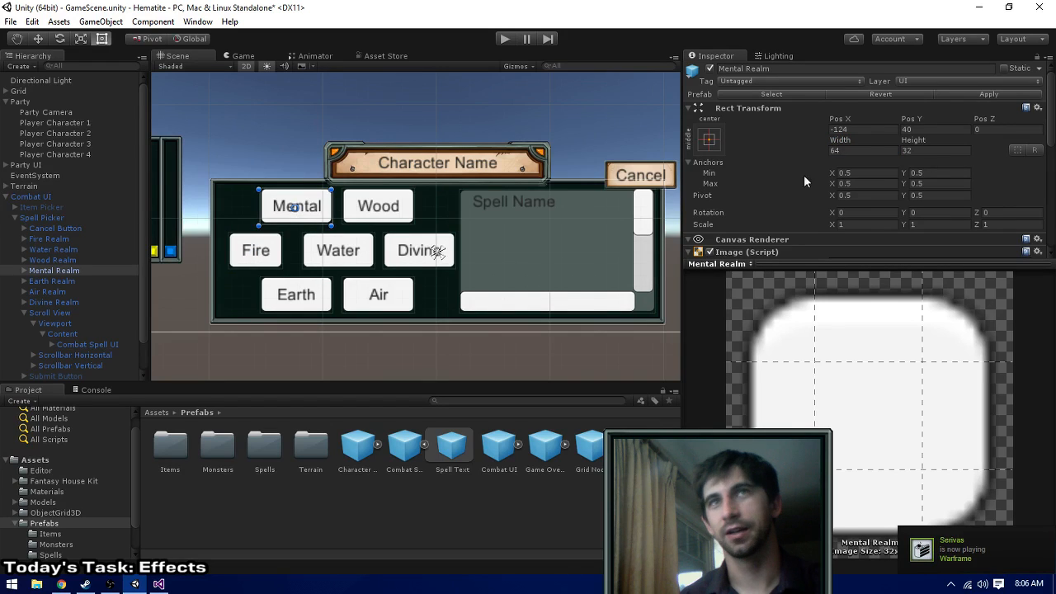
{"action": "left_click_drag", "start_coordinate": [857, 151], "coordinate": [800, 154]}
{"action": "type", "text": "48"}
{"action": "left_click", "coordinate": [405, 208]}
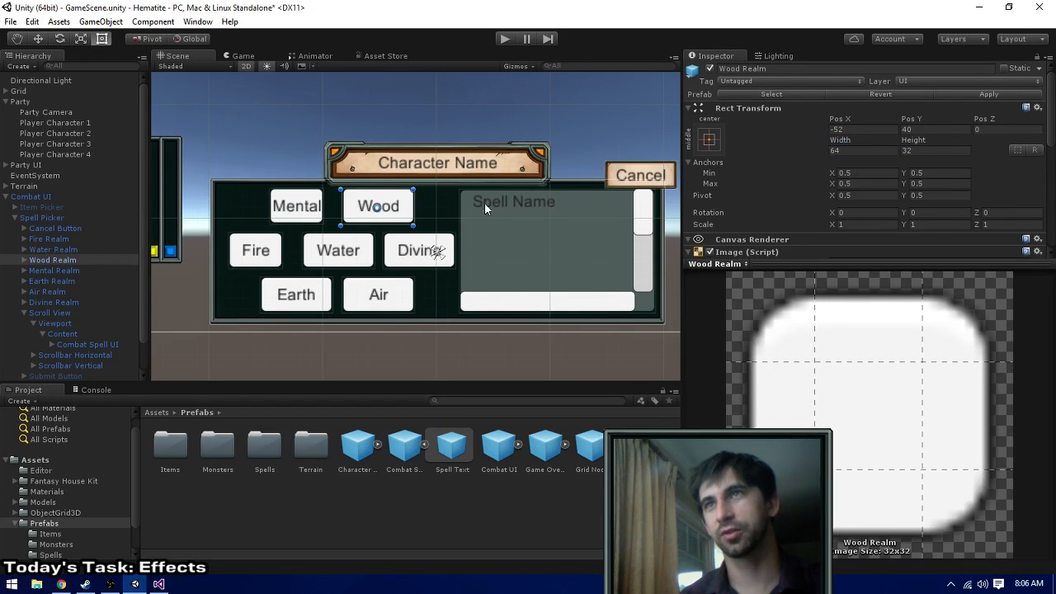
{"action": "double_click", "coordinate": [850, 150]}
{"action": "type", "text": "48"}
- Set the widths of the Water Realm and Divine Realm buttons to 48
{"action": "left_click", "coordinate": [356, 256]}
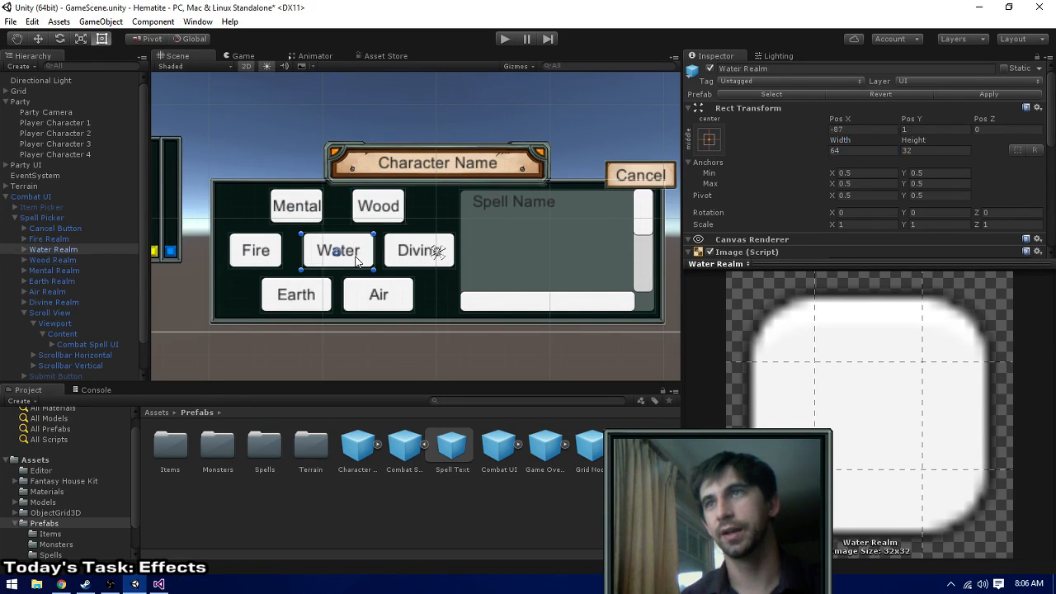
{"action": "double_click", "coordinate": [855, 149]}
{"action": "type", "text": "48"}
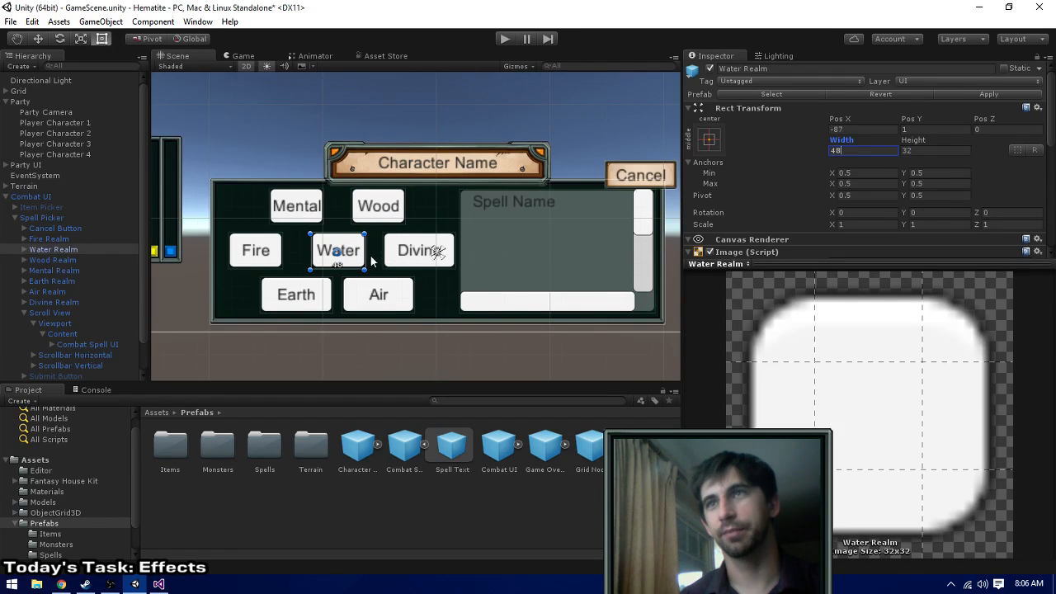
{"action": "left_click", "coordinate": [413, 251]}
{"action": "double_click", "coordinate": [853, 151]}
{"action": "type", "text": "48"}
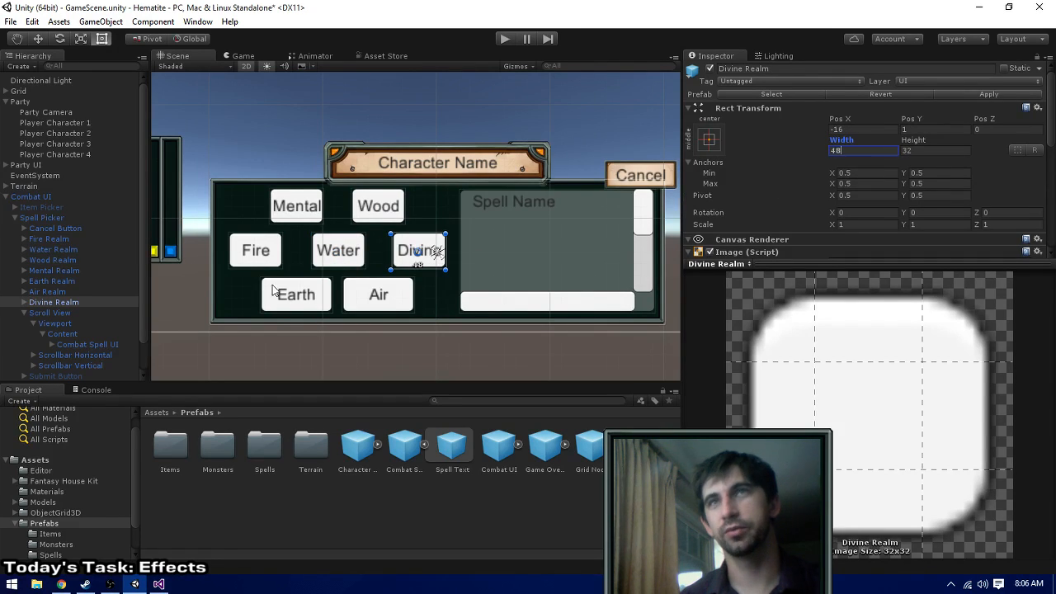
- Set the widths of the Earth Realm and Air Realm buttons to 48
{"action": "left_click", "coordinate": [289, 297]}
{"action": "double_click", "coordinate": [850, 150]}
{"action": "type", "text": "48"}
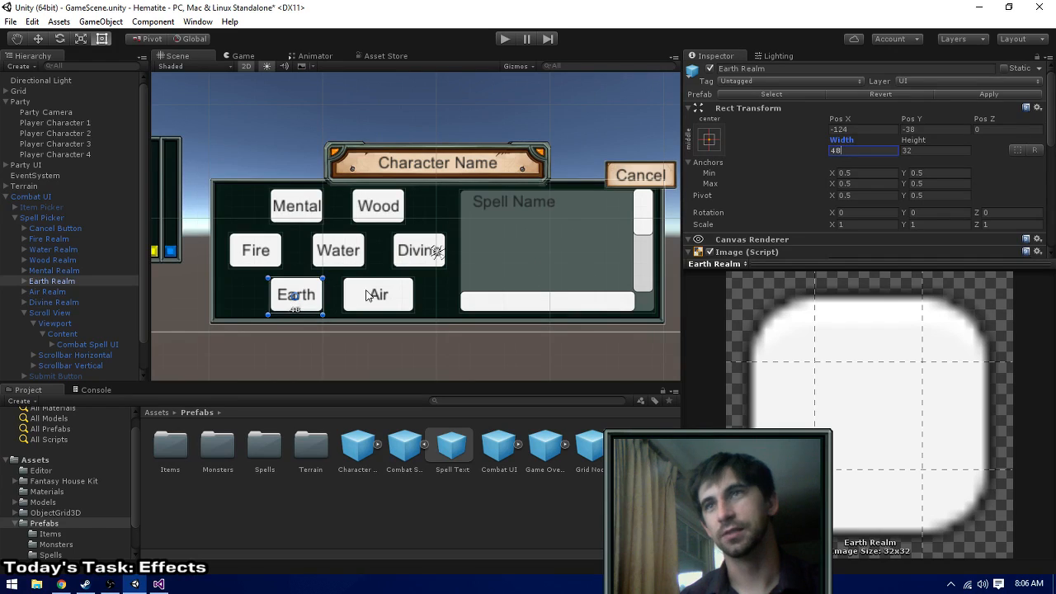
{"action": "left_click", "coordinate": [369, 296]}
{"action": "double_click", "coordinate": [848, 150]}
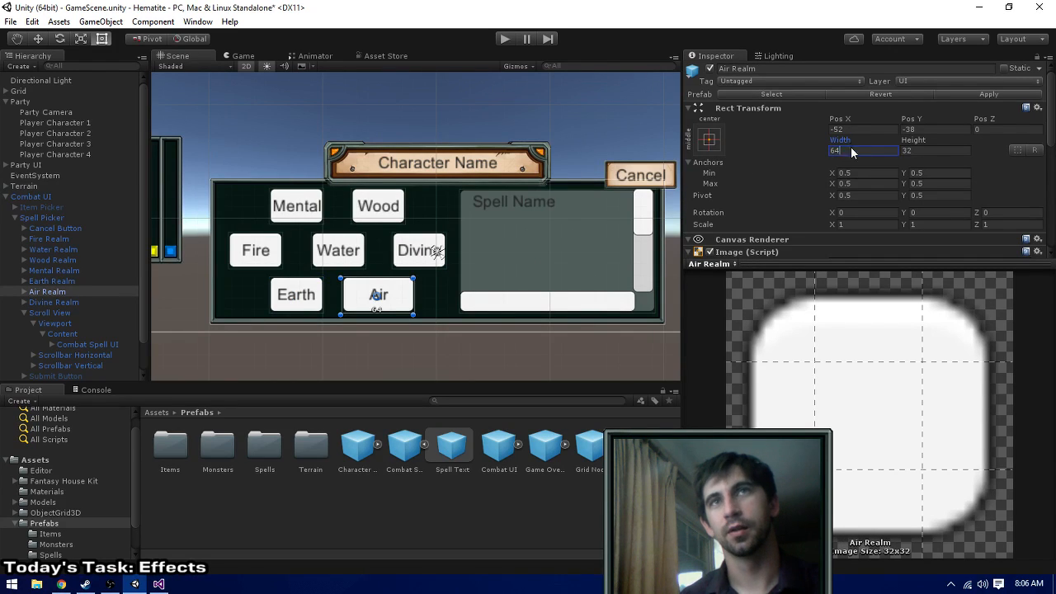
{"action": "type", "text": "48"}
- Align the Mental and Earth buttons in one column with the Fire button, at Pos X -160
{"action": "left_click", "coordinate": [299, 206]}
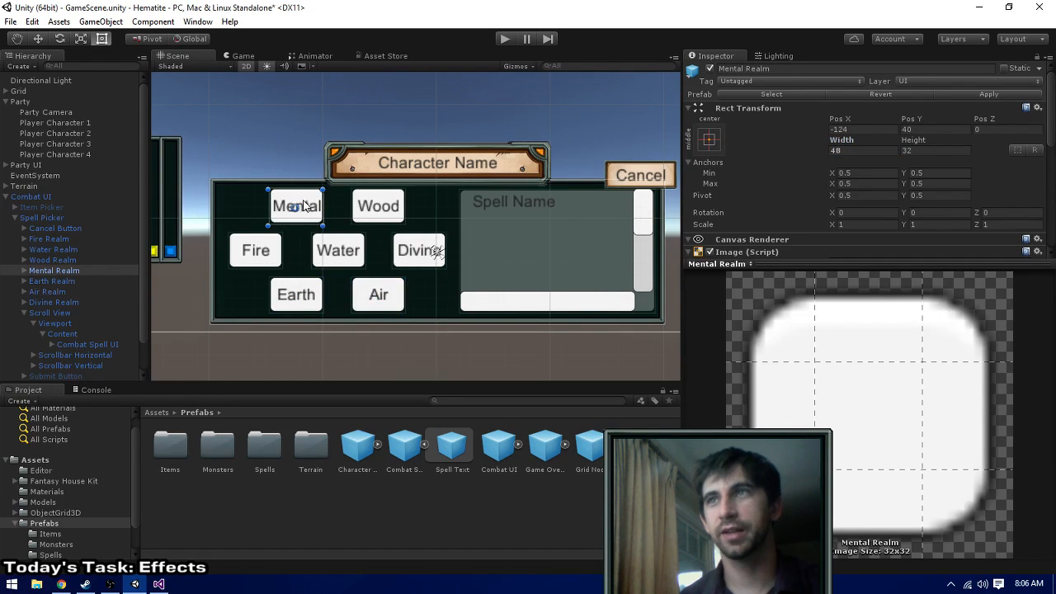
{"action": "left_click_drag", "start_coordinate": [305, 206], "coordinate": [274, 247]}
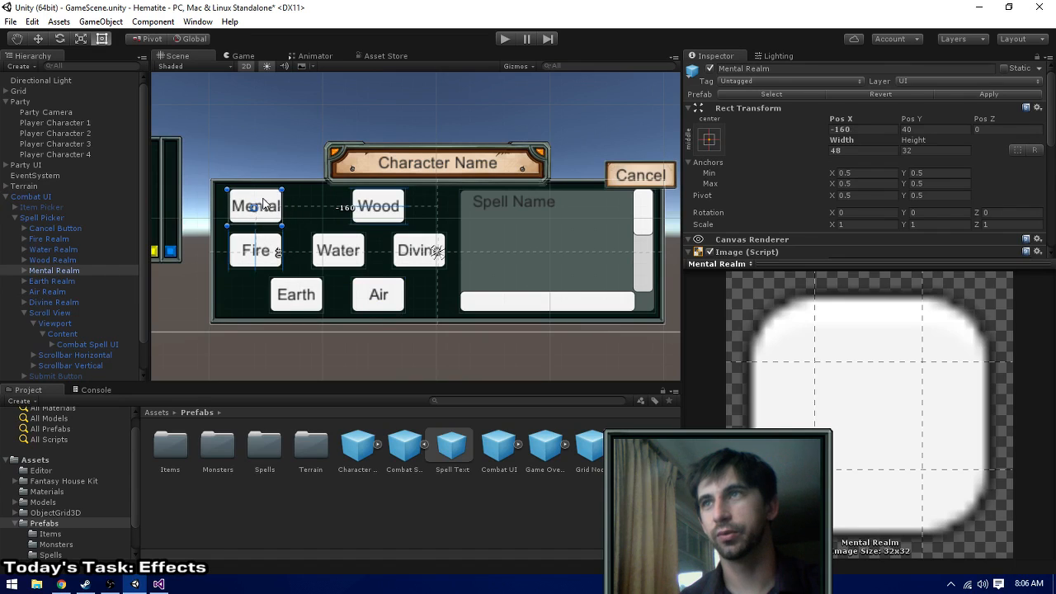
{"action": "left_click", "coordinate": [300, 289]}
{"action": "left_click_drag", "start_coordinate": [310, 294], "coordinate": [265, 290]}
- Line up the Water, Wood and Air buttons as a second column beside the first, at about Pos X -102.7
{"action": "left_click", "coordinate": [336, 250]}
{"action": "left_click_drag", "start_coordinate": [351, 247], "coordinate": [333, 247]}
{"action": "left_click", "coordinate": [394, 207]}
{"action": "left_click_drag", "start_coordinate": [384, 206], "coordinate": [336, 207]}
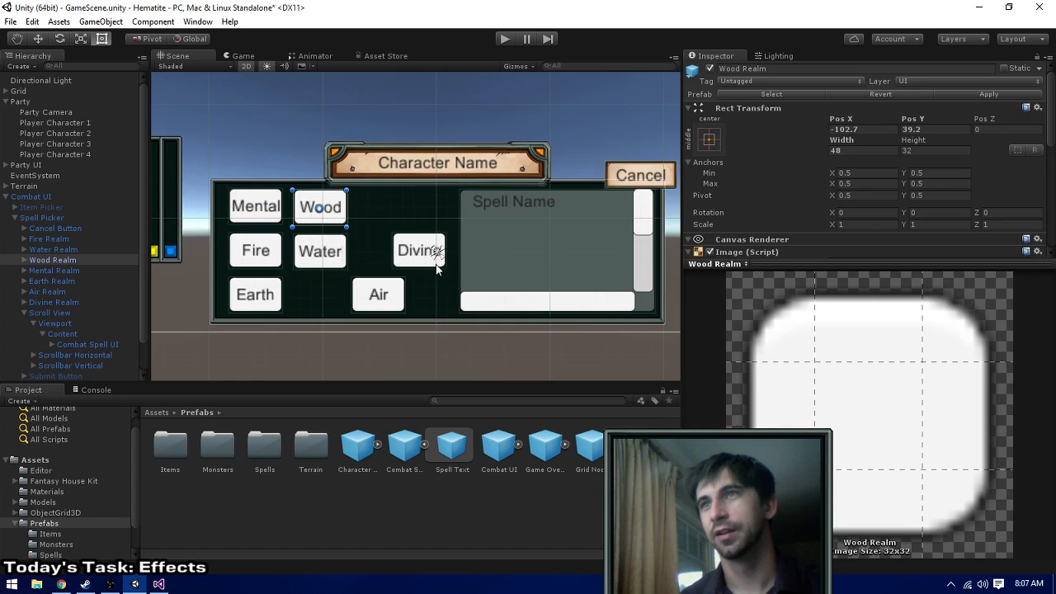
{"action": "left_click", "coordinate": [375, 294]}
{"action": "left_click_drag", "start_coordinate": [397, 295], "coordinate": [337, 296]}
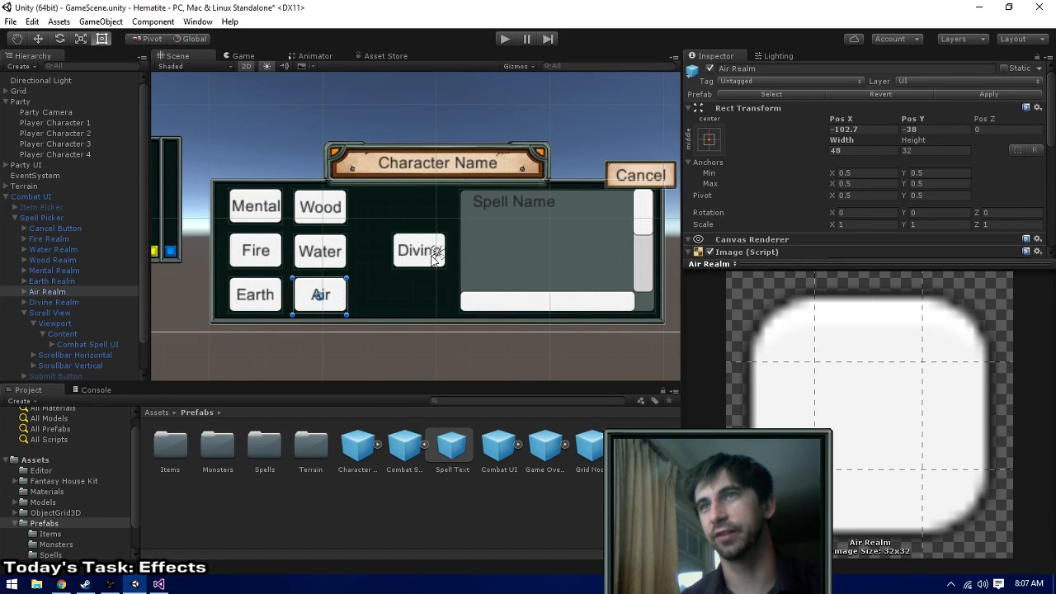
- Move the Divine button beside Wood in the upper row and extend the Scroll View's left edge to a width of about 192
{"action": "left_click", "coordinate": [434, 250]}
{"action": "left_click_drag", "start_coordinate": [434, 250], "coordinate": [401, 207]}
{"action": "left_click", "coordinate": [531, 249]}
{"action": "left_click_drag", "start_coordinate": [461, 237], "coordinate": [437, 232]}
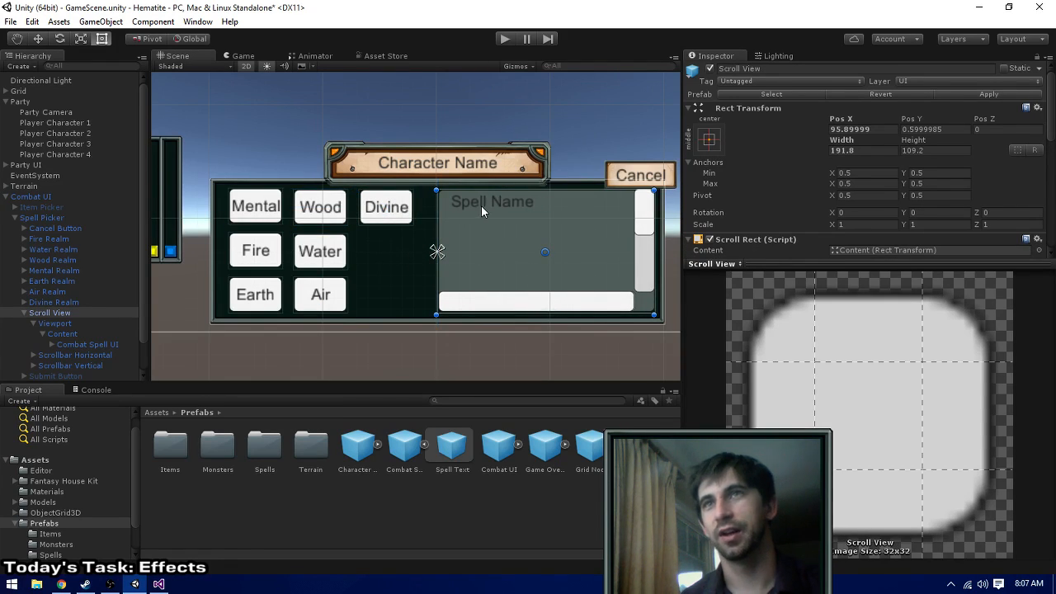
- Set the Left offset of the Spell Text inside the Combat Spell UI to 36
{"action": "left_click", "coordinate": [449, 452]}
{"action": "left_click", "coordinate": [408, 454]}
{"action": "left_click", "coordinate": [66, 345]}
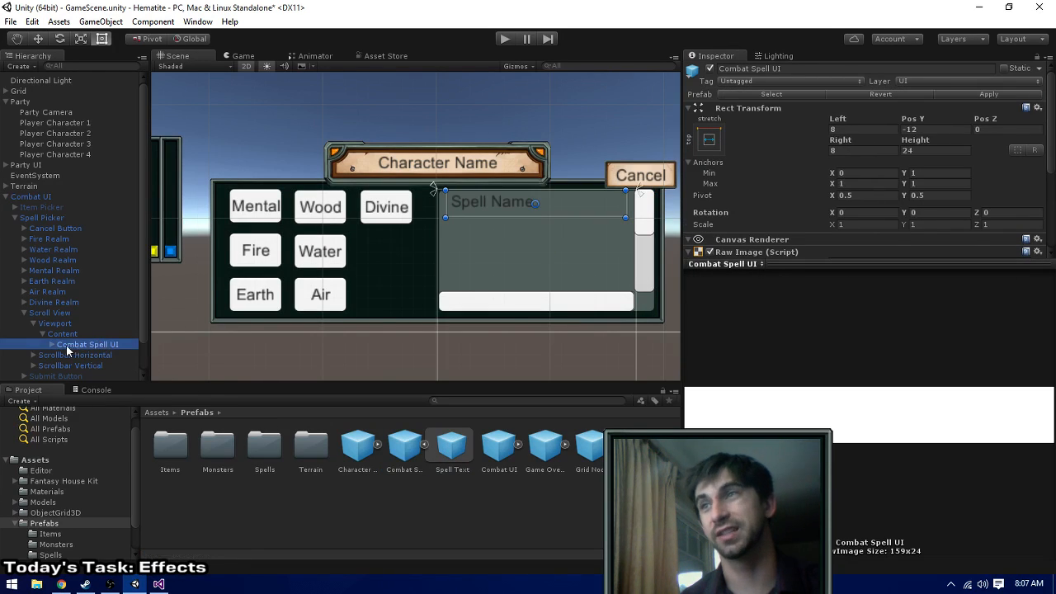
{"action": "left_click", "coordinate": [52, 344]}
{"action": "scroll", "coordinate": [80, 330], "scroll_direction": "down", "scroll_amount": 1}
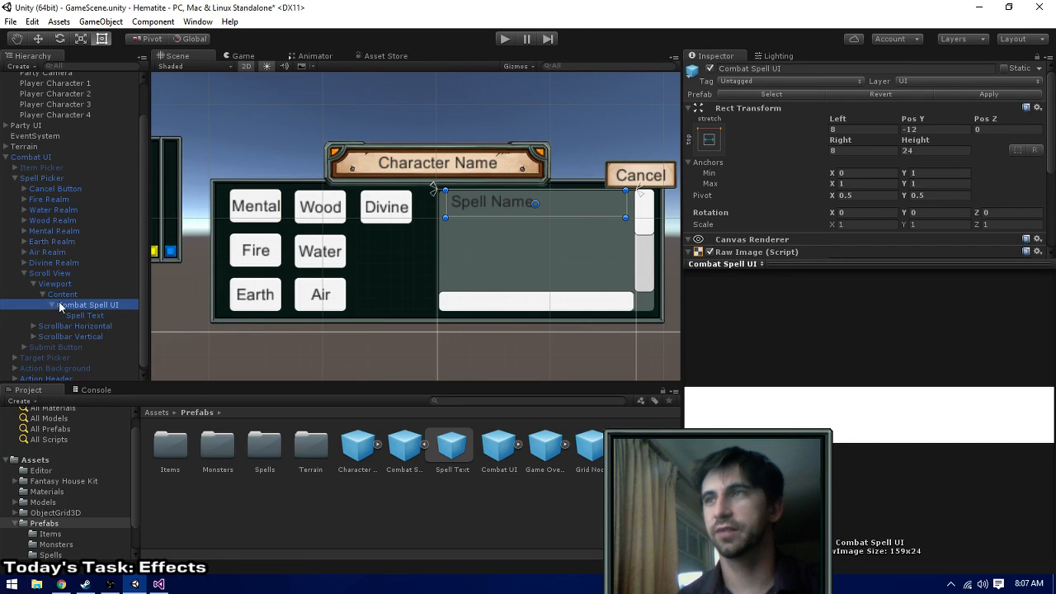
{"action": "left_click", "coordinate": [74, 316]}
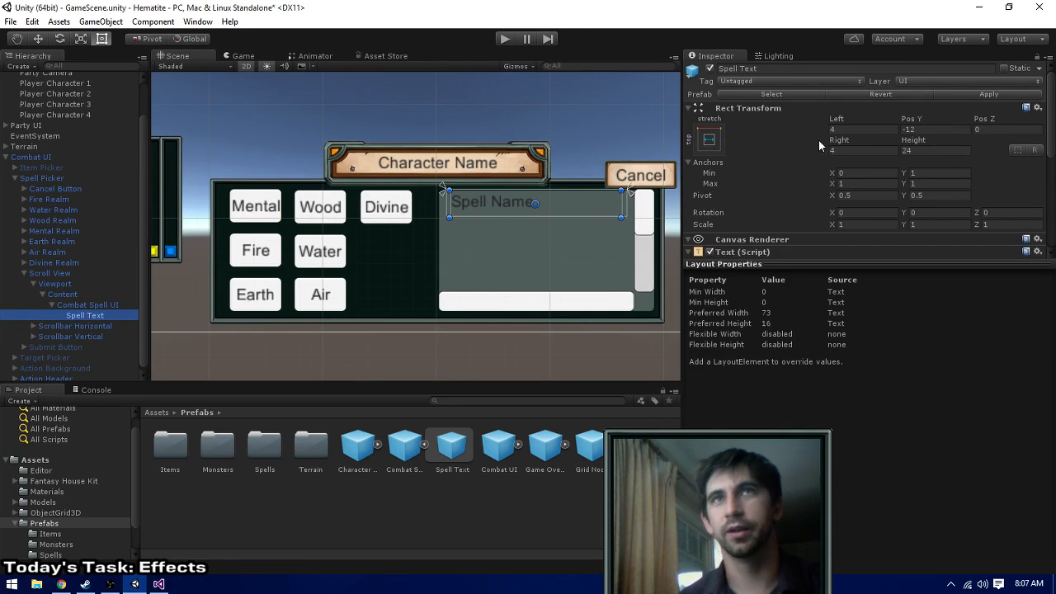
{"action": "left_click", "coordinate": [885, 125]}
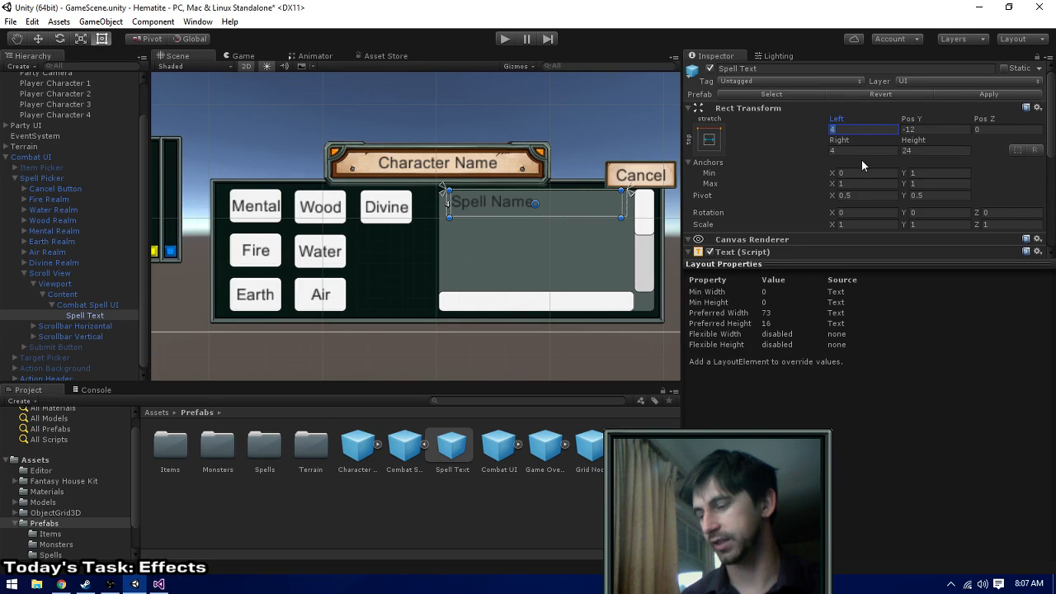
{"action": "type", "text": "36"}
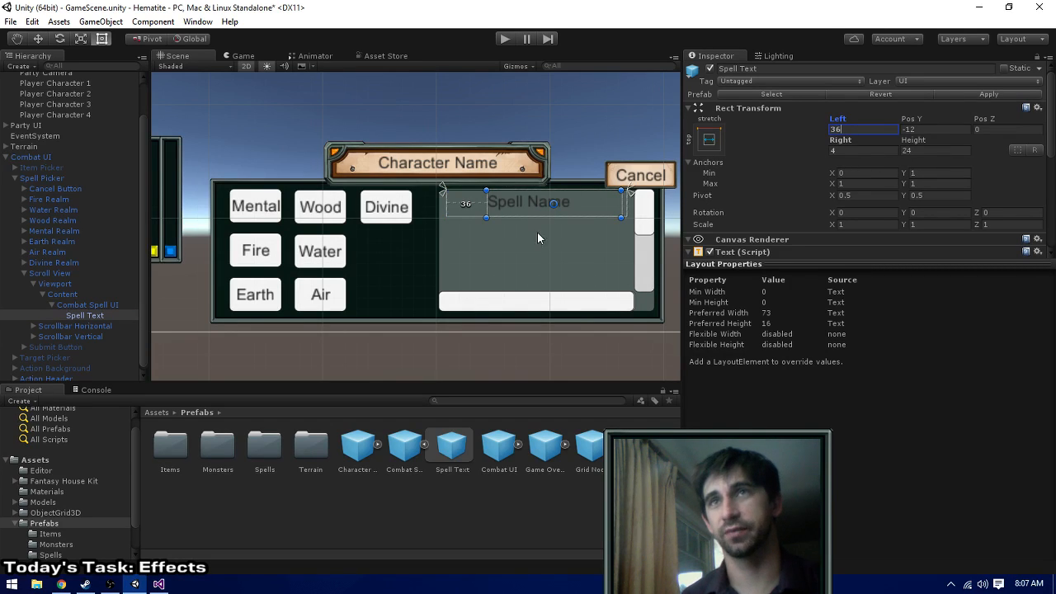
- Extend the Scroll View's left edge to a width of 207 and check the Spell Text's placement inside it
{"action": "left_click", "coordinate": [461, 259]}
{"action": "left_click_drag", "start_coordinate": [438, 264], "coordinate": [420, 266]}
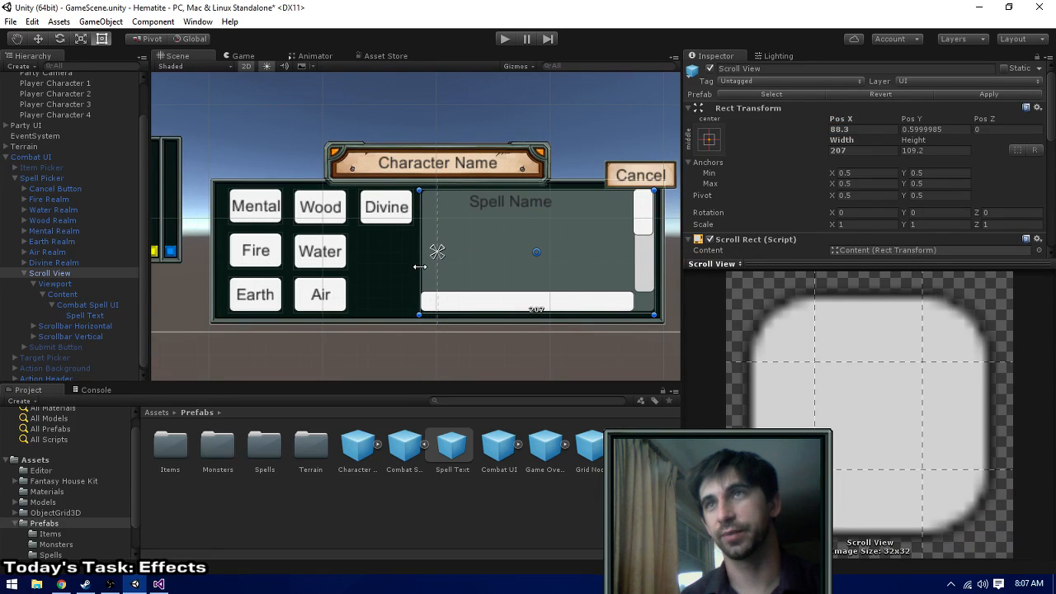
{"action": "left_click", "coordinate": [81, 305]}
{"action": "left_click", "coordinate": [81, 315]}
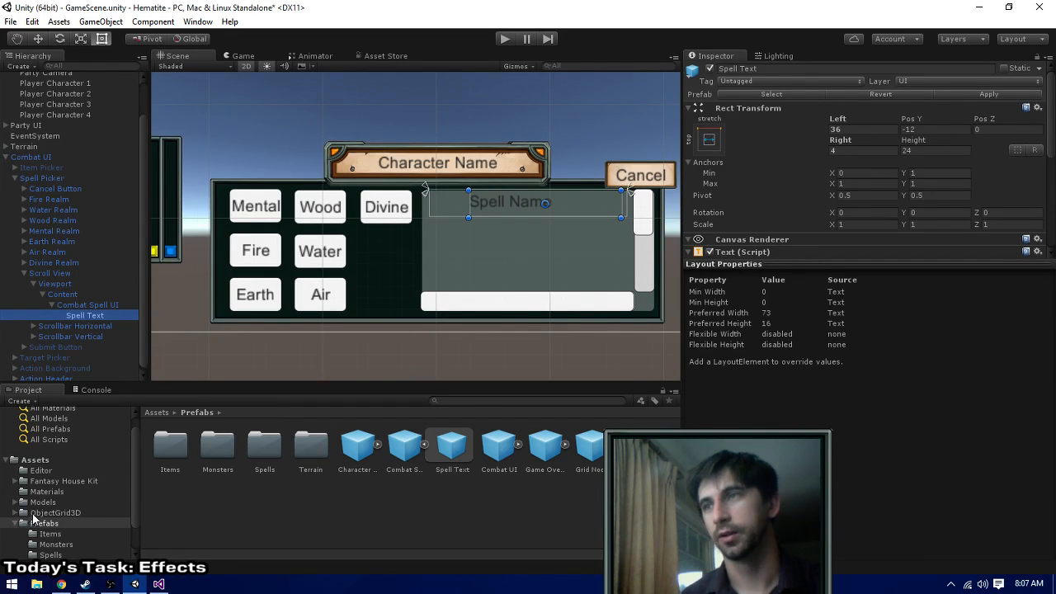
- Add a UI Image as a child of the Combat Spell UI
{"action": "right_click", "coordinate": [91, 307]}
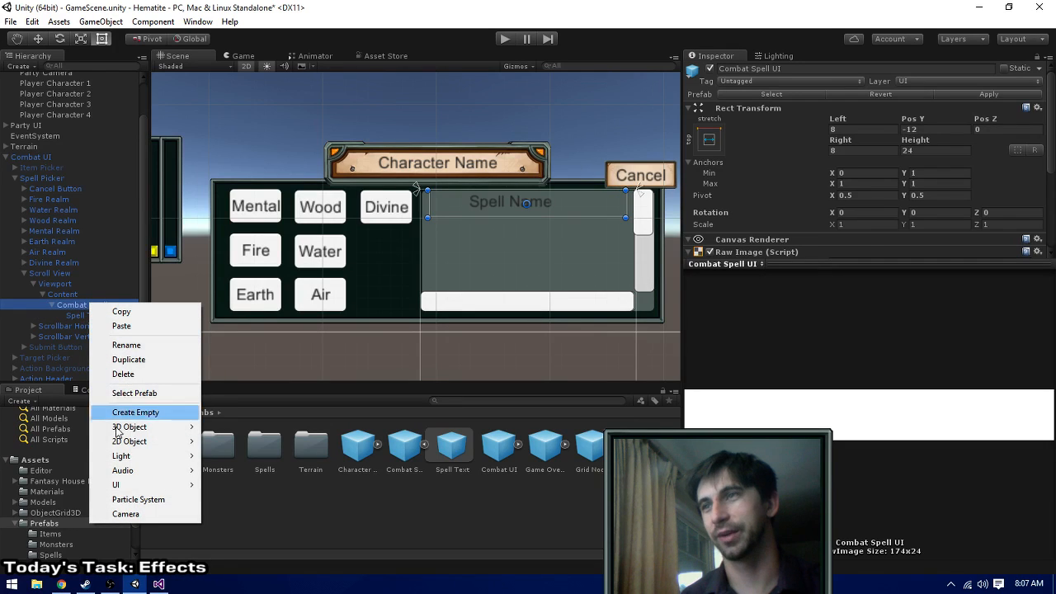
{"action": "mouse_move", "coordinate": [120, 444]}
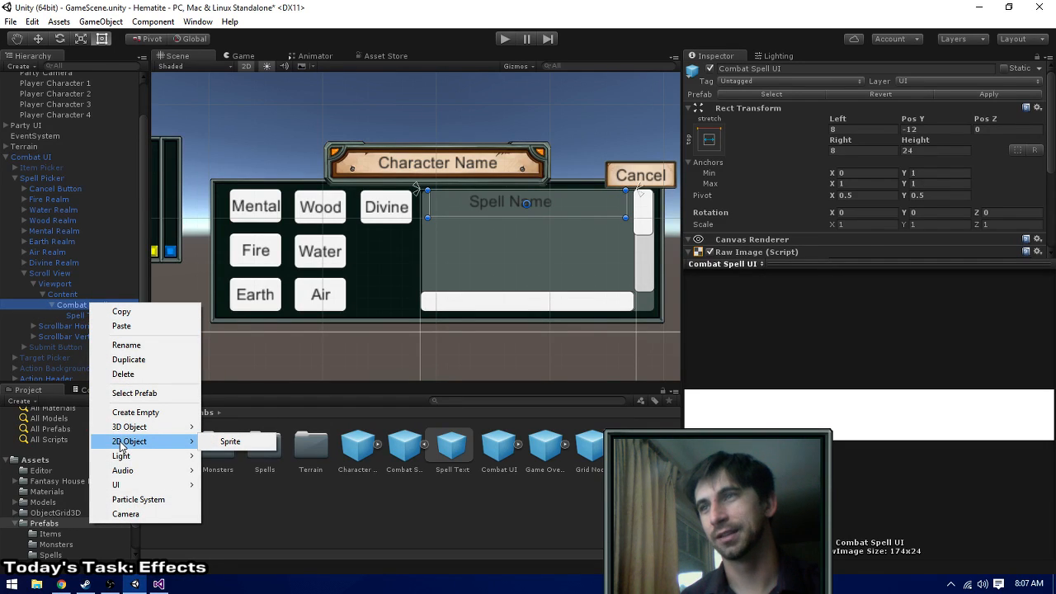
{"action": "mouse_move", "coordinate": [156, 484]}
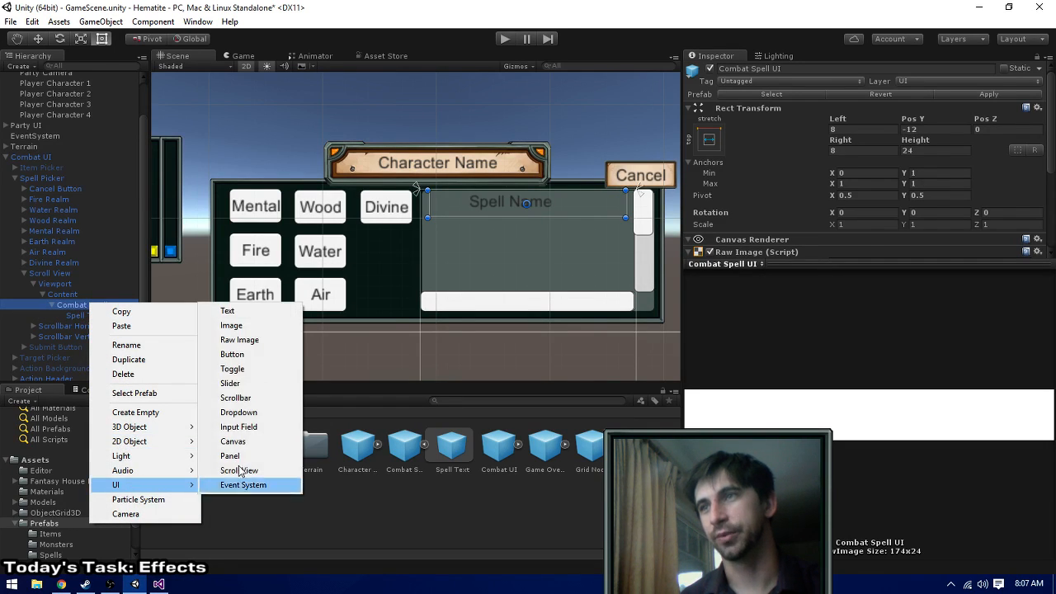
{"action": "left_click", "coordinate": [254, 325]}
- Assign the fireball-red-1 sprite as the new Image's source image
{"action": "scroll", "coordinate": [906, 194], "scroll_direction": "down", "scroll_amount": 3}
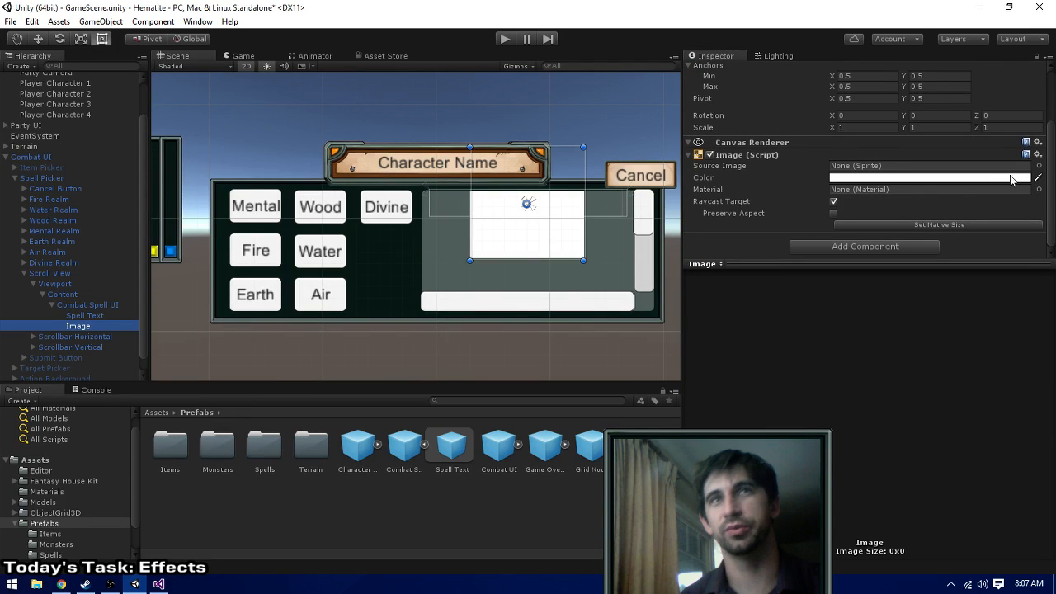
{"action": "left_click", "coordinate": [1039, 166]}
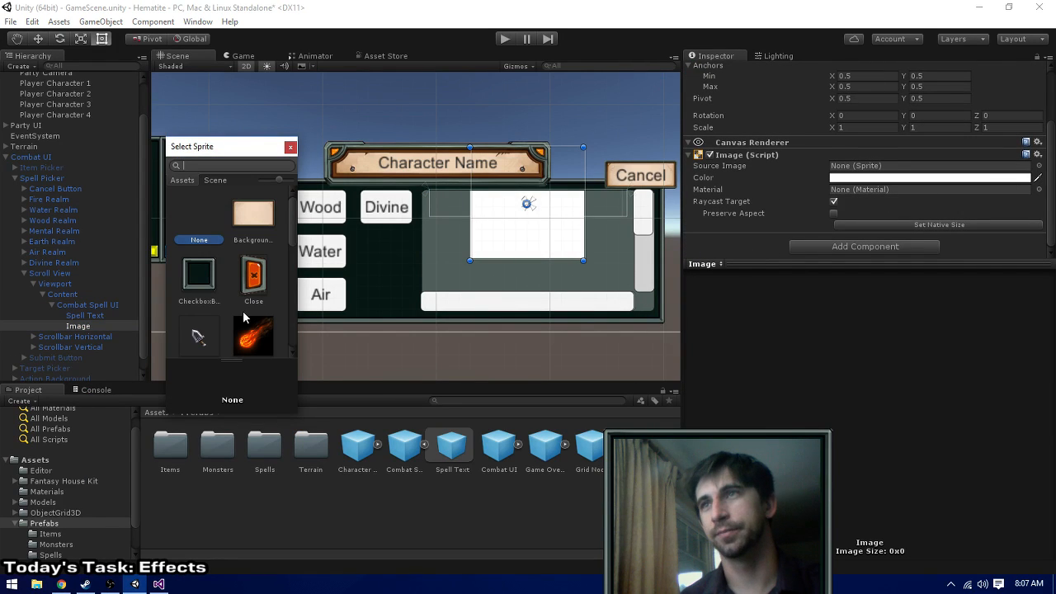
{"action": "scroll", "coordinate": [245, 339], "scroll_direction": "down", "scroll_amount": 2}
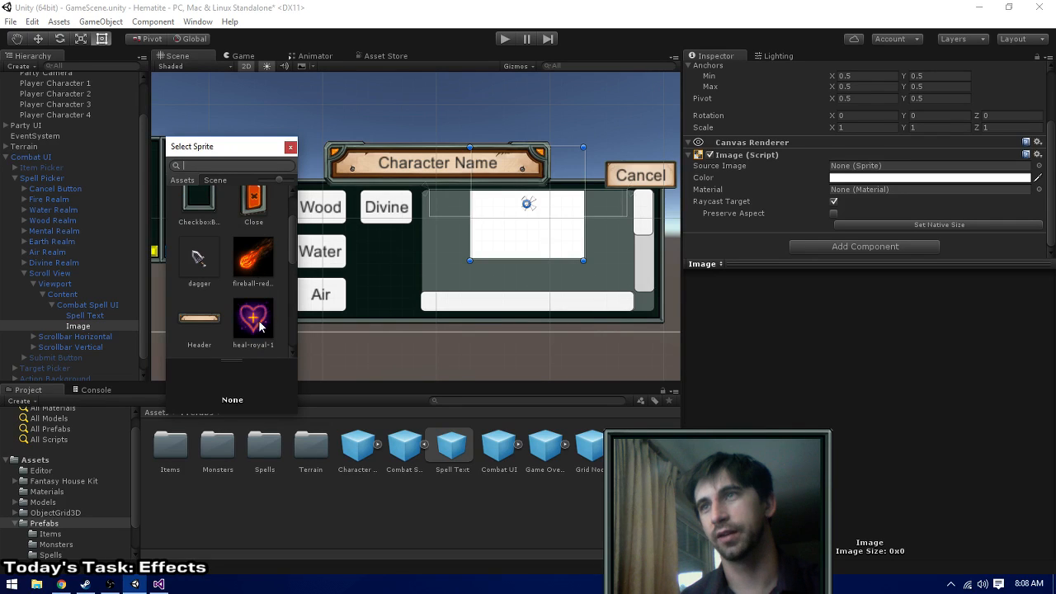
{"action": "double_click", "coordinate": [254, 262]}
- Size the Image to 24 by 24 and move it beside the spell name at Pos X -75, Pos Y 0
{"action": "scroll", "coordinate": [533, 282], "scroll_direction": "up", "scroll_amount": 2}
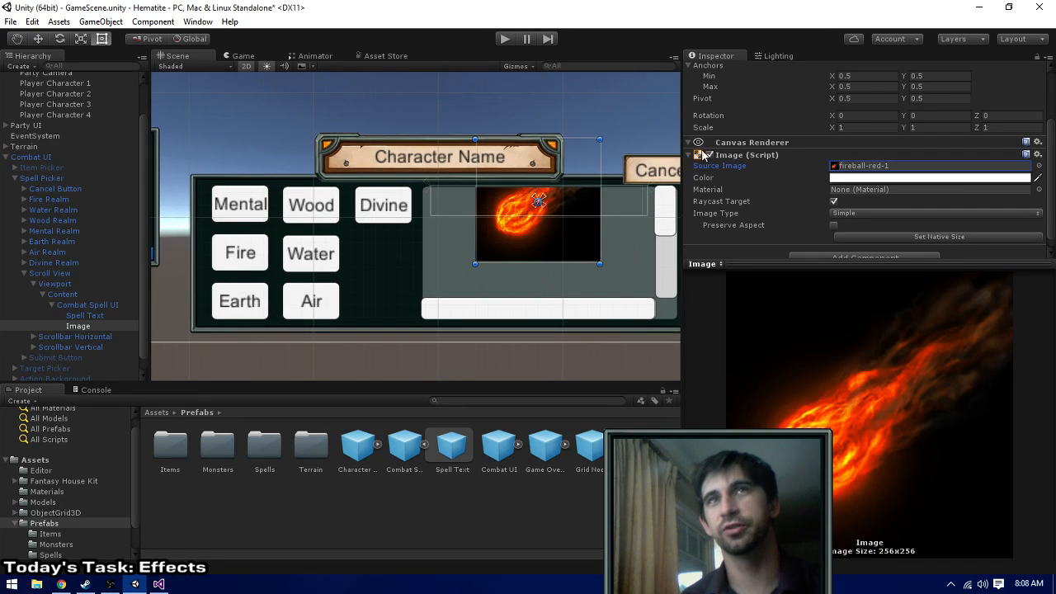
{"action": "middle_click_drag", "start_coordinate": [581, 116], "coordinate": [561, 162]}
{"action": "scroll", "coordinate": [856, 150], "scroll_direction": "up", "scroll_amount": 3}
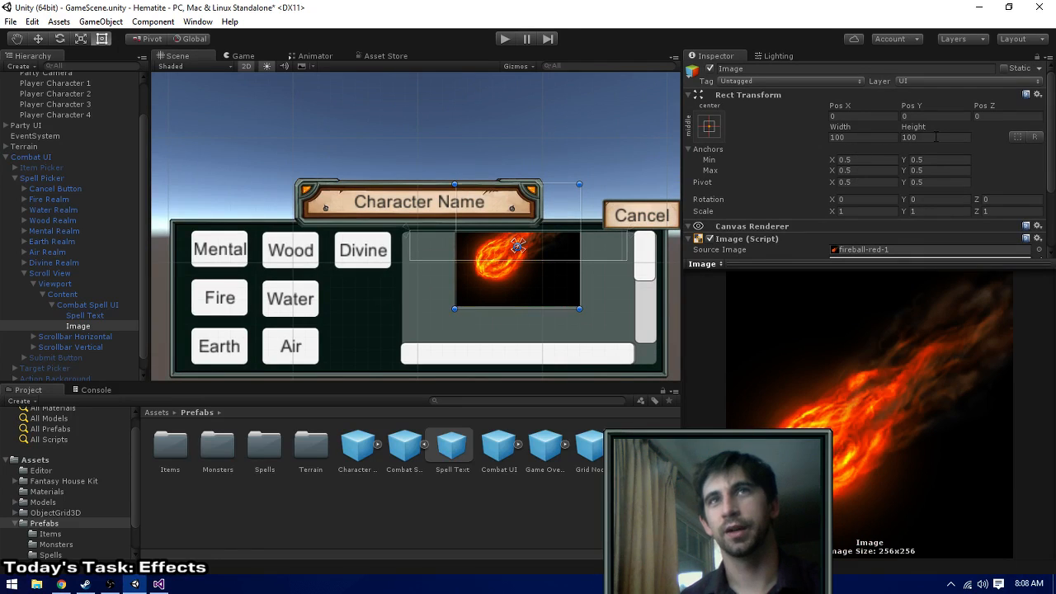
{"action": "left_click", "coordinate": [936, 137]}
{"action": "type", "text": "24"}
{"action": "key", "text": "shift+Tab"}
{"action": "type", "text": "24"}
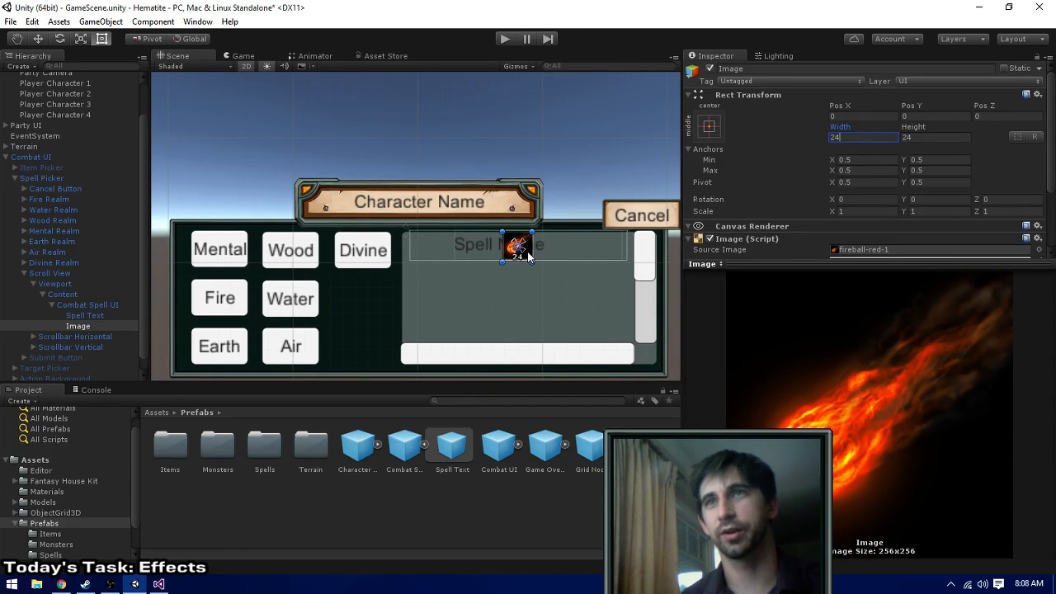
{"action": "left_click_drag", "start_coordinate": [527, 257], "coordinate": [435, 252]}
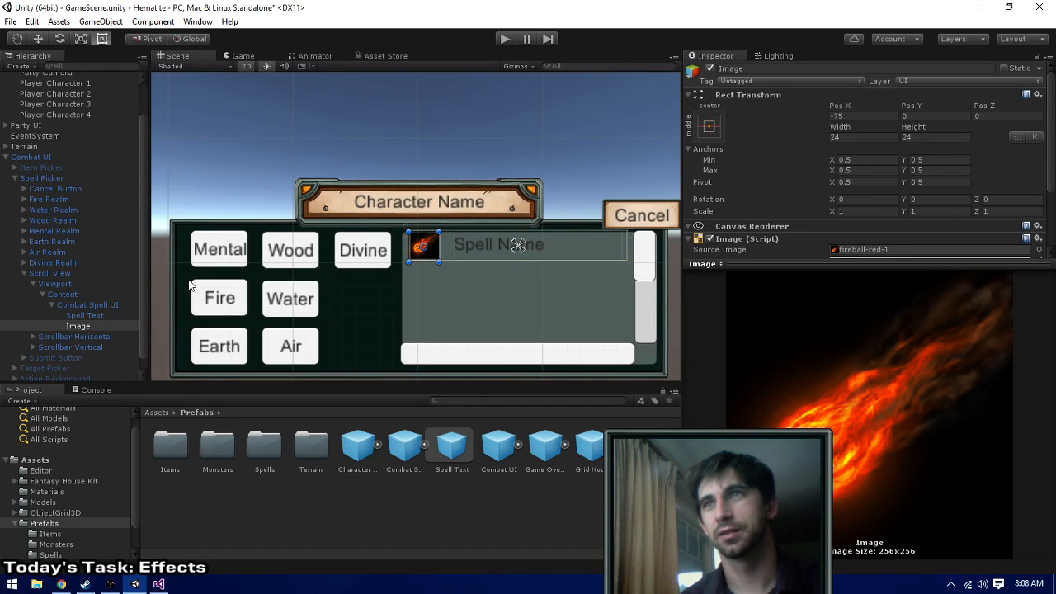
- Rename the Image object as Spell Icon
{"action": "left_click", "coordinate": [89, 327]}
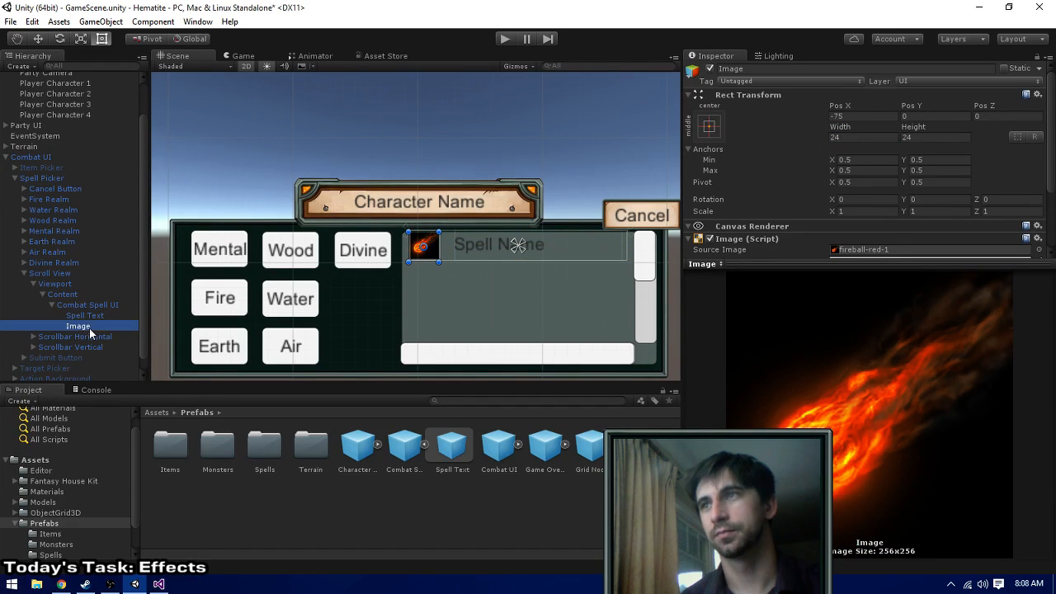
{"action": "left_click", "coordinate": [901, 70]}
{"action": "type", "text": "Spell"}
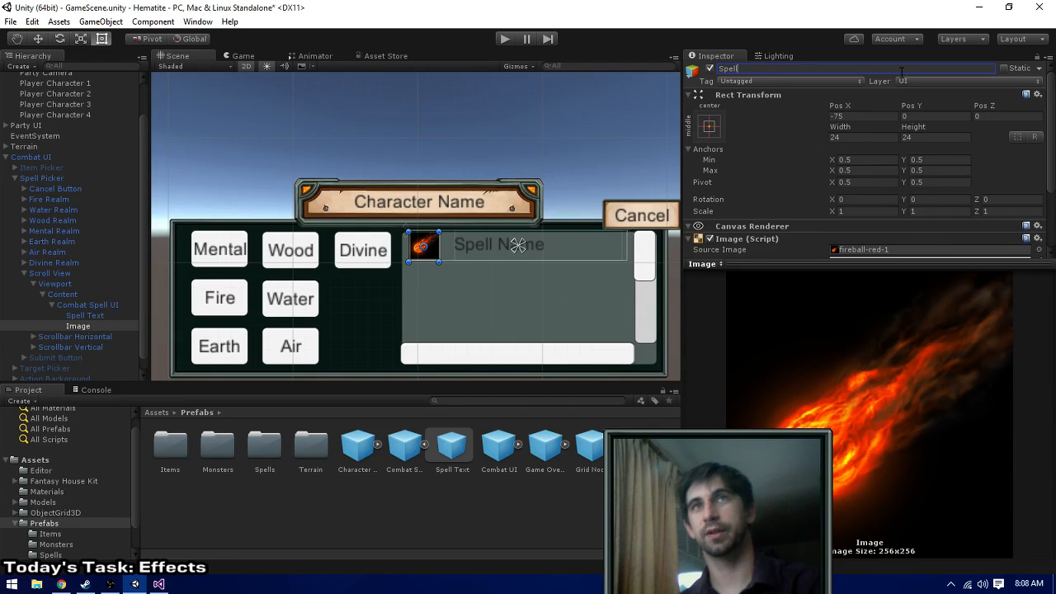
{"action": "type", "text": " Icon"}
{"action": "key", "text": "Return"}
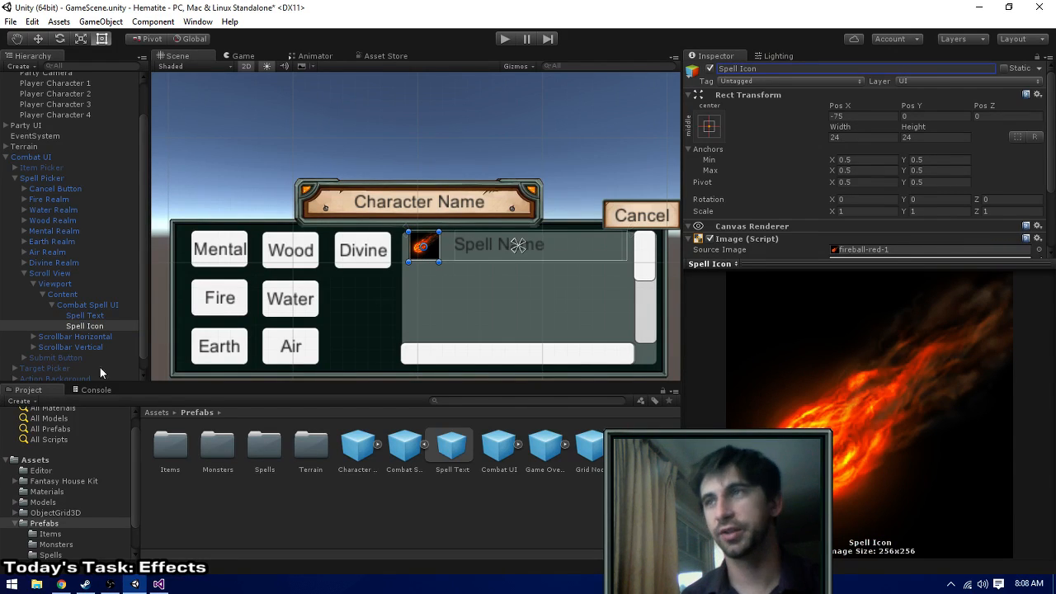
- Try a Combat Spell UI height of 32 with a 32 by 32 Spell Icon at about Pos X -71
{"action": "left_click", "coordinate": [100, 304]}
{"action": "left_click", "coordinate": [924, 150]}
{"action": "type", "text": "32"}
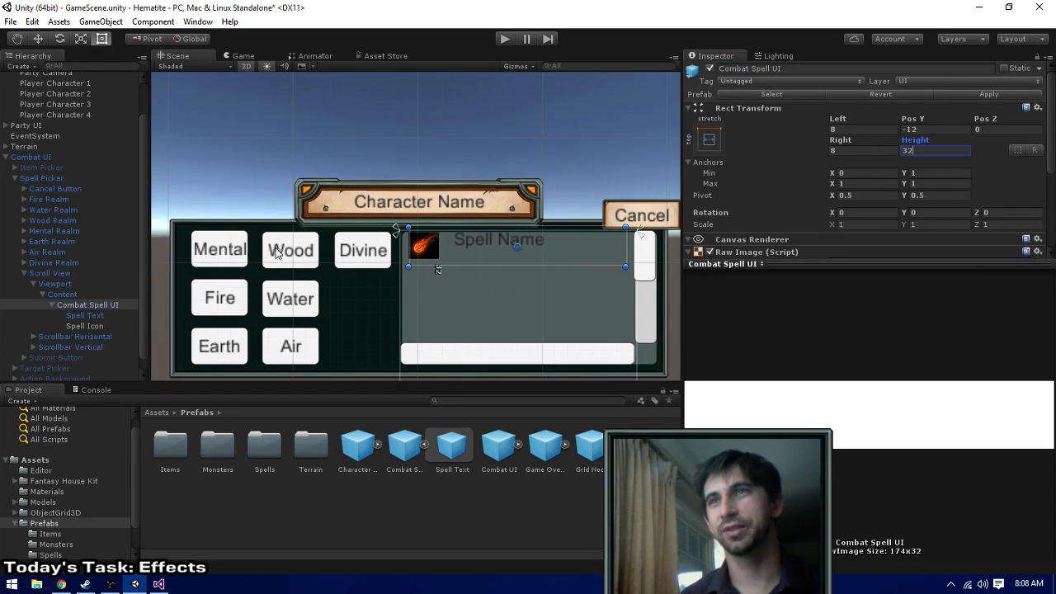
{"action": "left_click", "coordinate": [93, 327]}
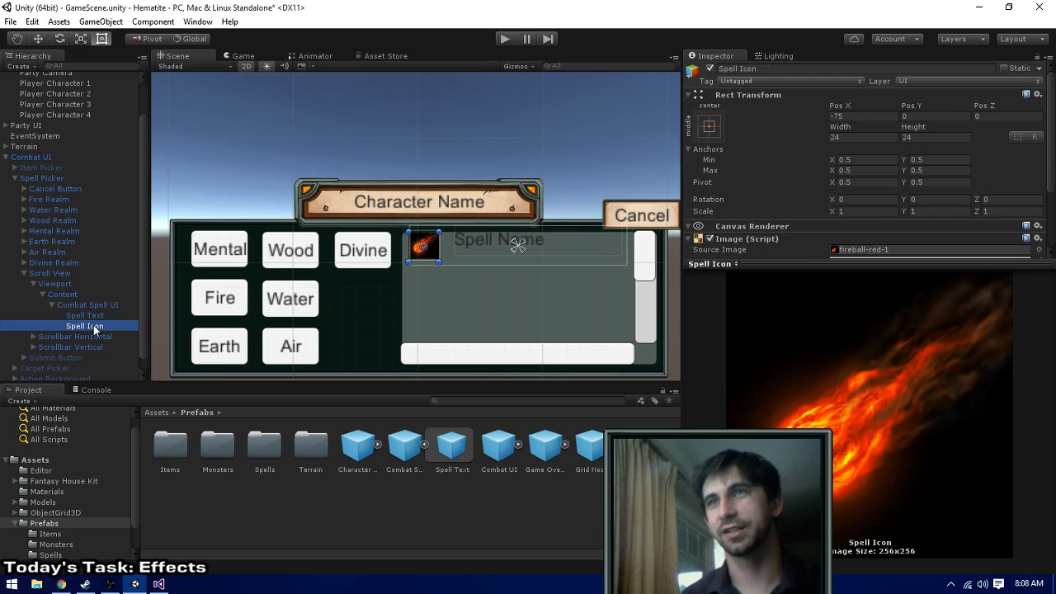
{"action": "left_click", "coordinate": [927, 136]}
{"action": "type", "text": "32"}
{"action": "left_click", "coordinate": [866, 138]}
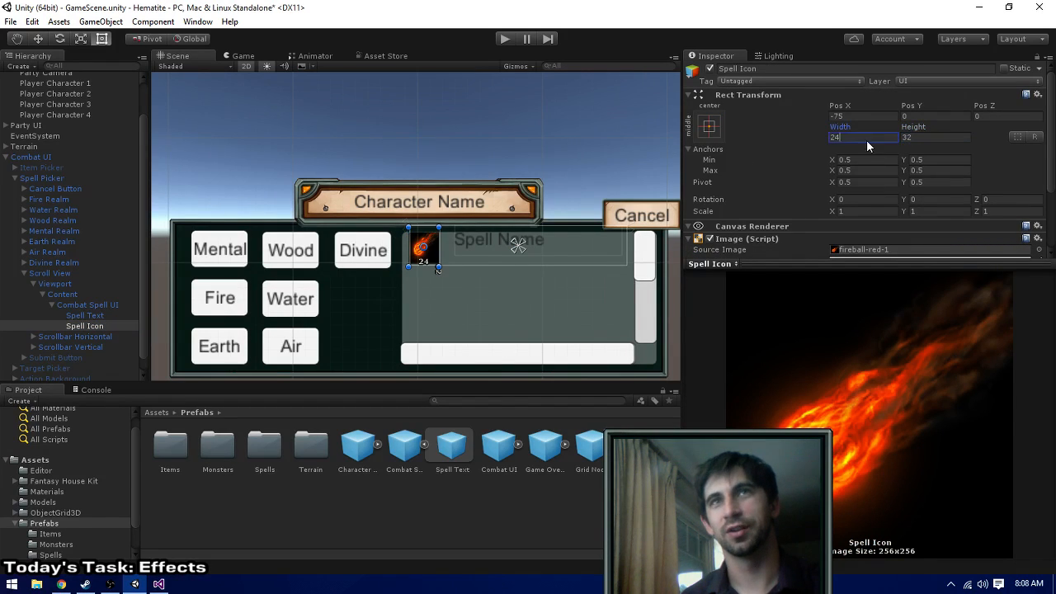
{"action": "type", "text": "32"}
{"action": "left_click_drag", "start_coordinate": [436, 255], "coordinate": [444, 255]}
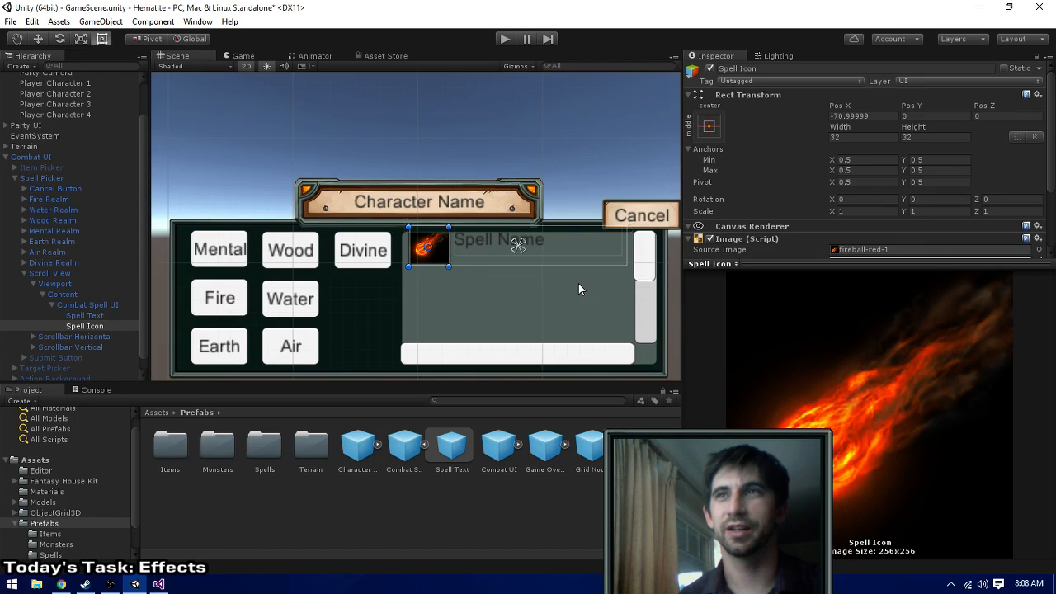
- Undo the enlargement of the Spell Icon and the Combat Spell UI
{"action": "key", "text": "ctrl+z"}
{"action": "key", "text": "ctrl+z"}
{"action": "key", "text": "ctrl+z"}
{"action": "key", "text": "ctrl+z"}
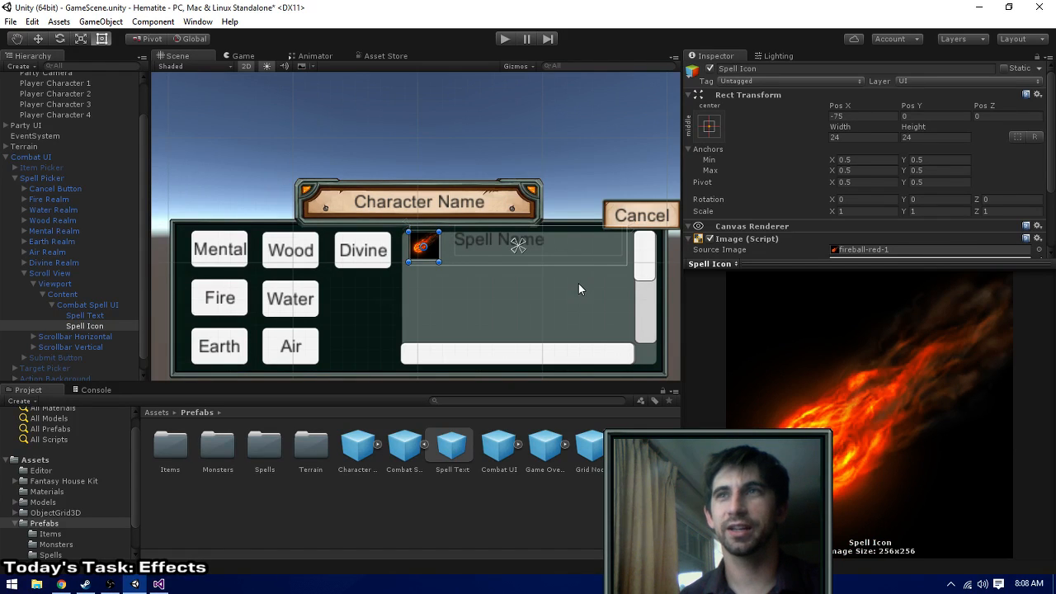
{"action": "key", "text": "ctrl+z"}
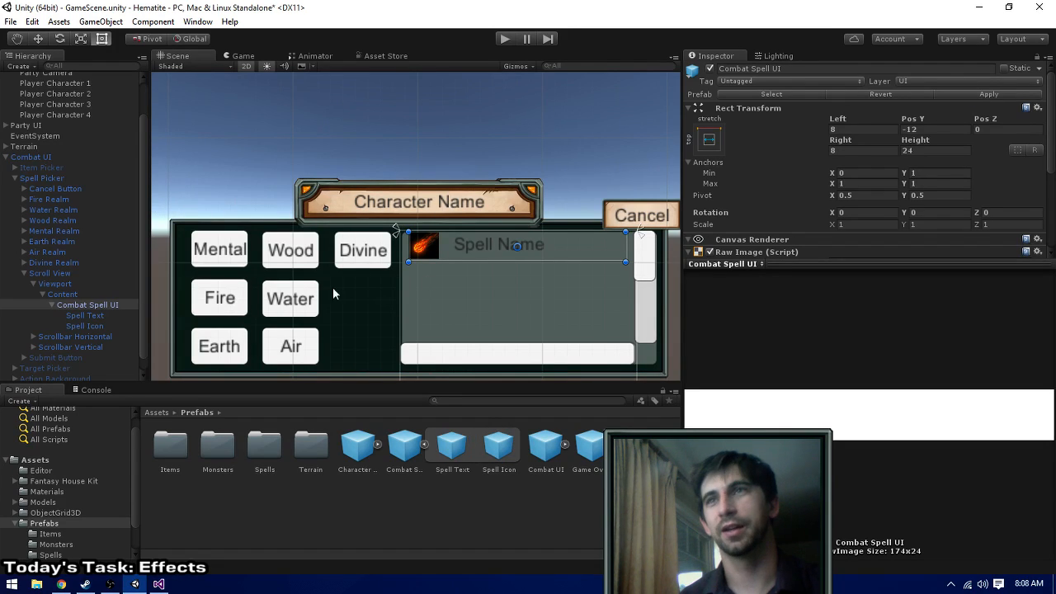
- Delete the Combat Spell UI from the Scroll View's Content
{"action": "left_click", "coordinate": [78, 303]}
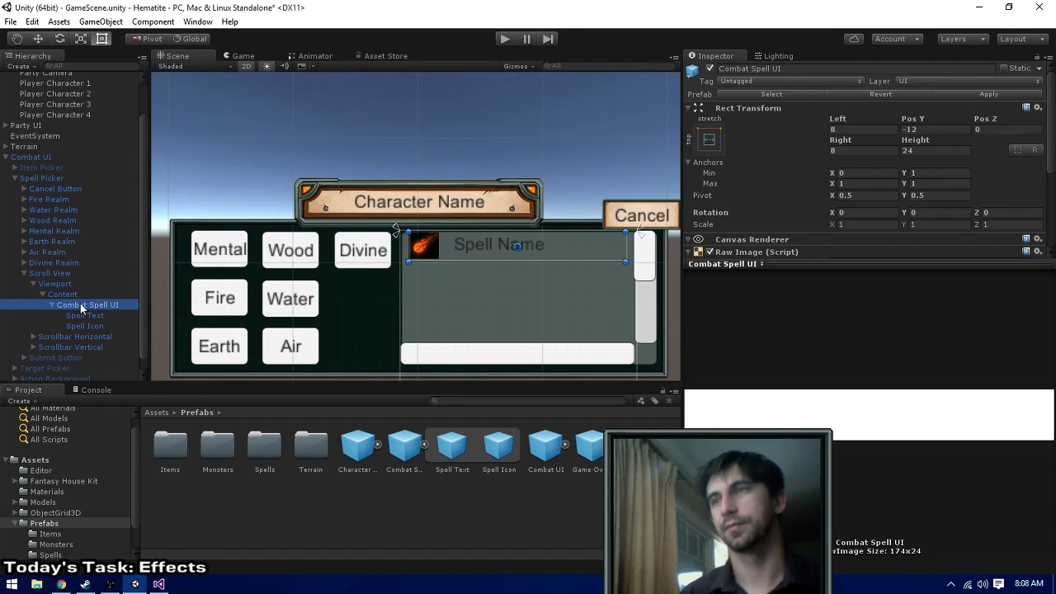
{"action": "key", "text": "Delete"}
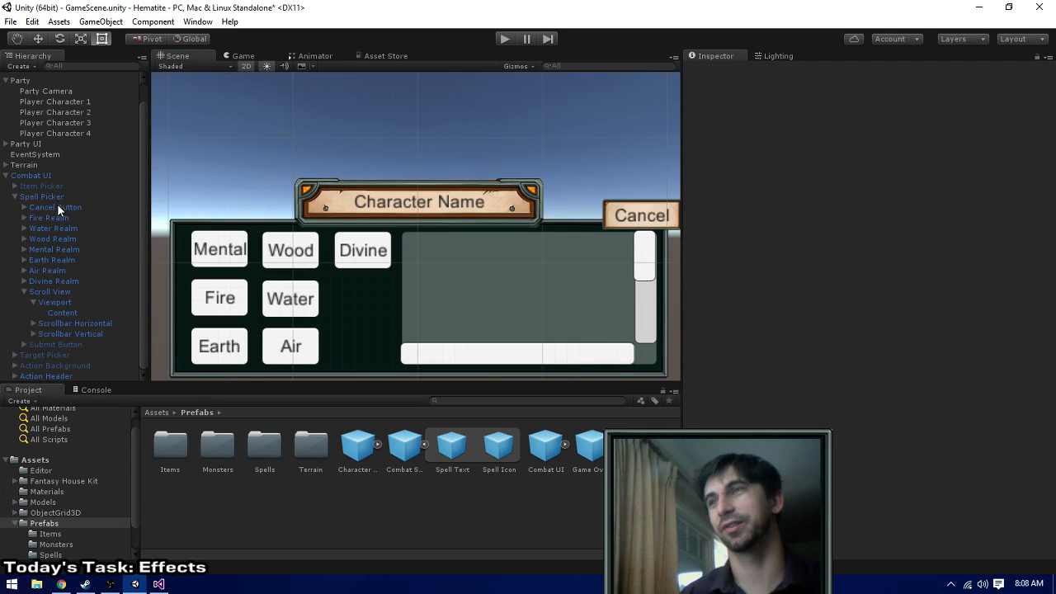
- Deactivate the Spell Picker and activate the Action Background in the Combat UI
{"action": "left_click", "coordinate": [32, 196]}
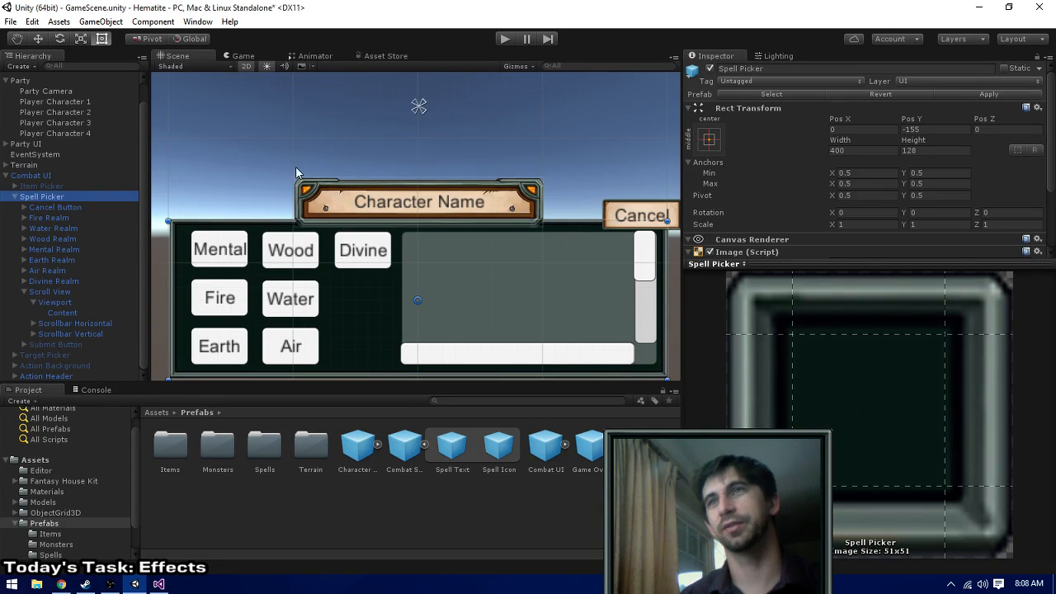
{"action": "left_click", "coordinate": [710, 69]}
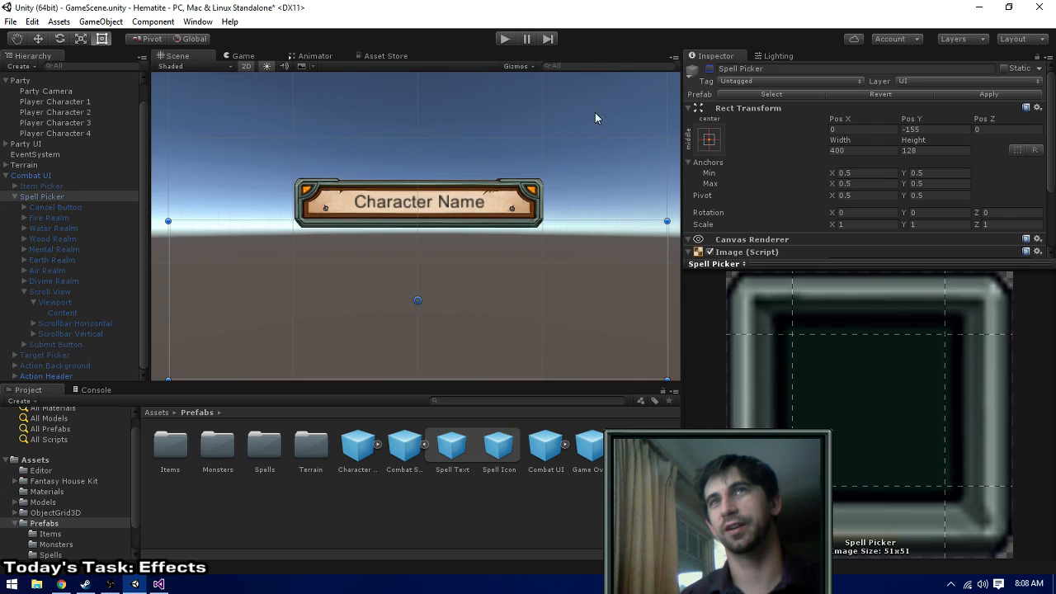
{"action": "left_click", "coordinate": [14, 197]}
{"action": "left_click", "coordinate": [33, 238]}
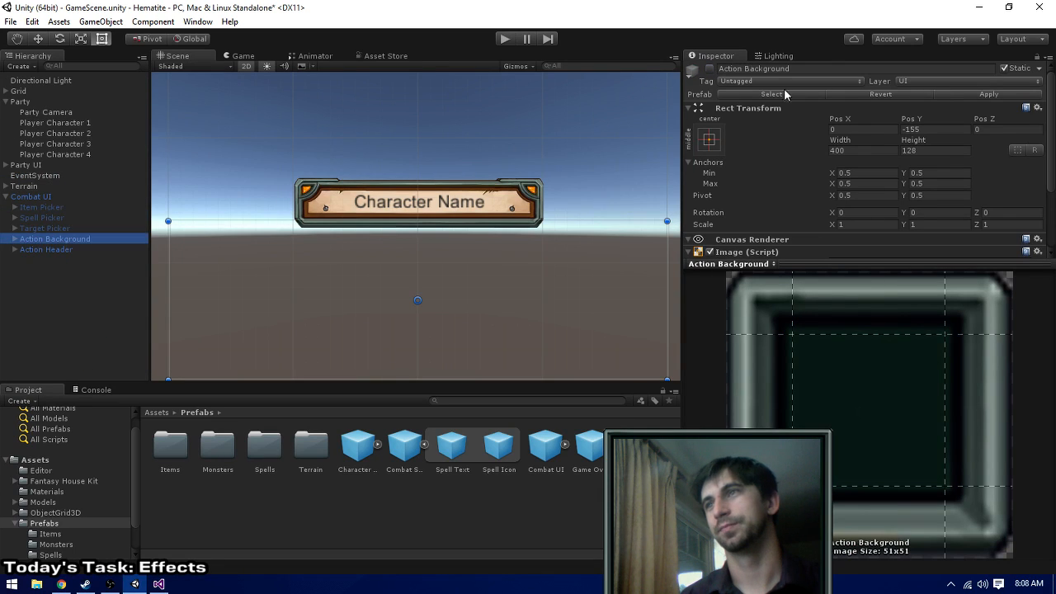
{"action": "left_click", "coordinate": [709, 70]}
- Apply the Combat UI changes to its prefab and delete the Combat UI from the scene
{"action": "left_click", "coordinate": [57, 198]}
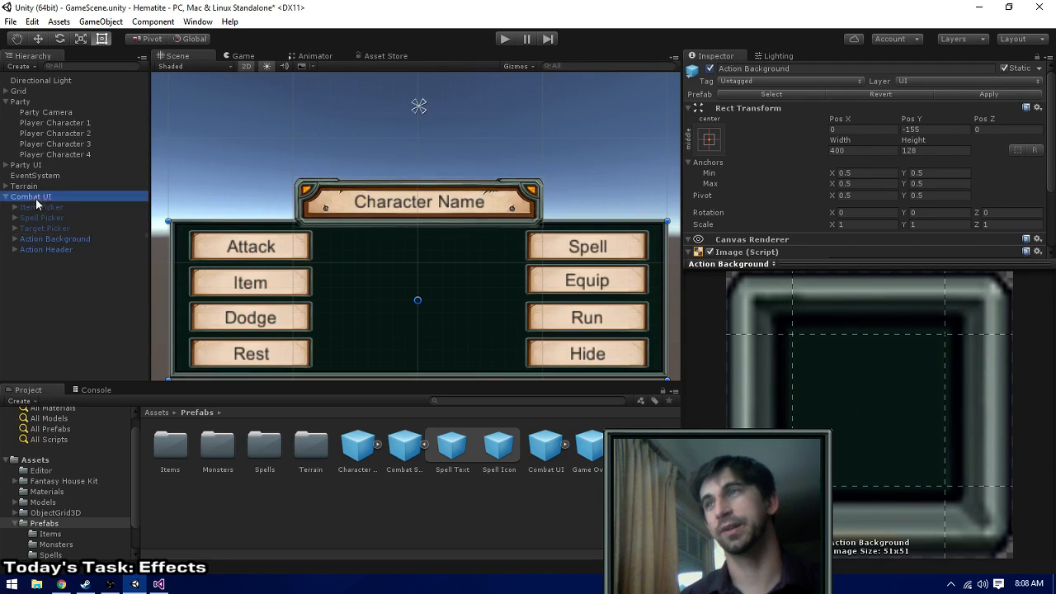
{"action": "left_click", "coordinate": [987, 94]}
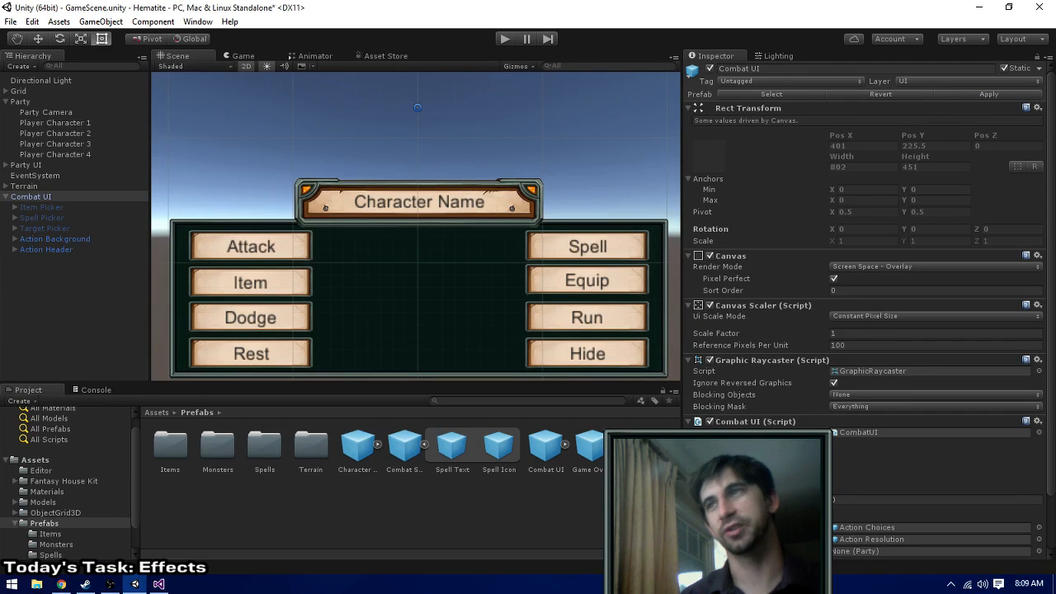
{"action": "key", "text": "Delete"}
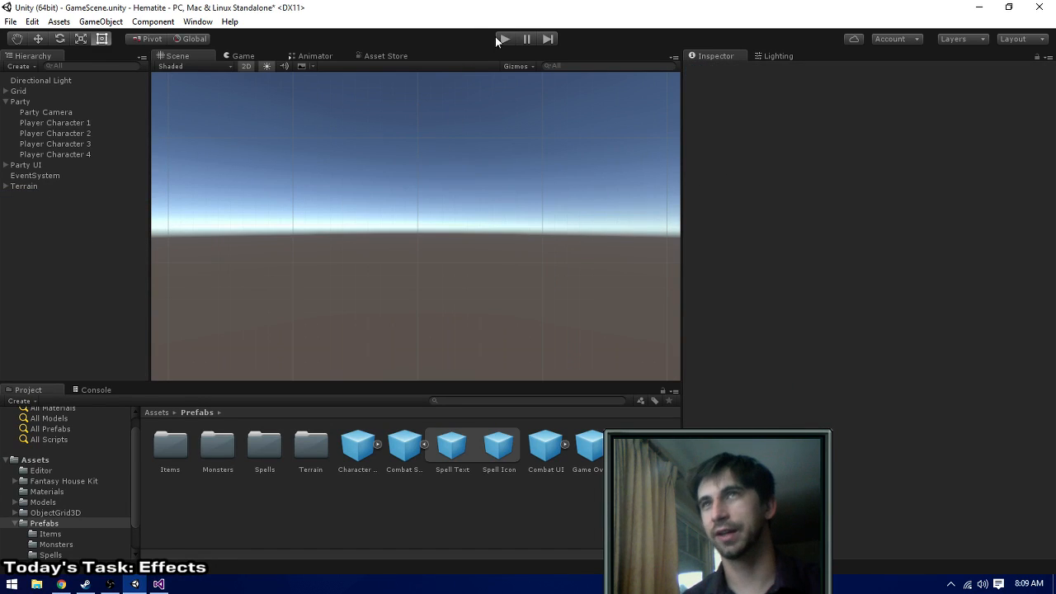
- Play the game into combat, open the Cleric's spell picker to check the icons beside the spell names, and stop playing
{"action": "left_click", "coordinate": [503, 40]}
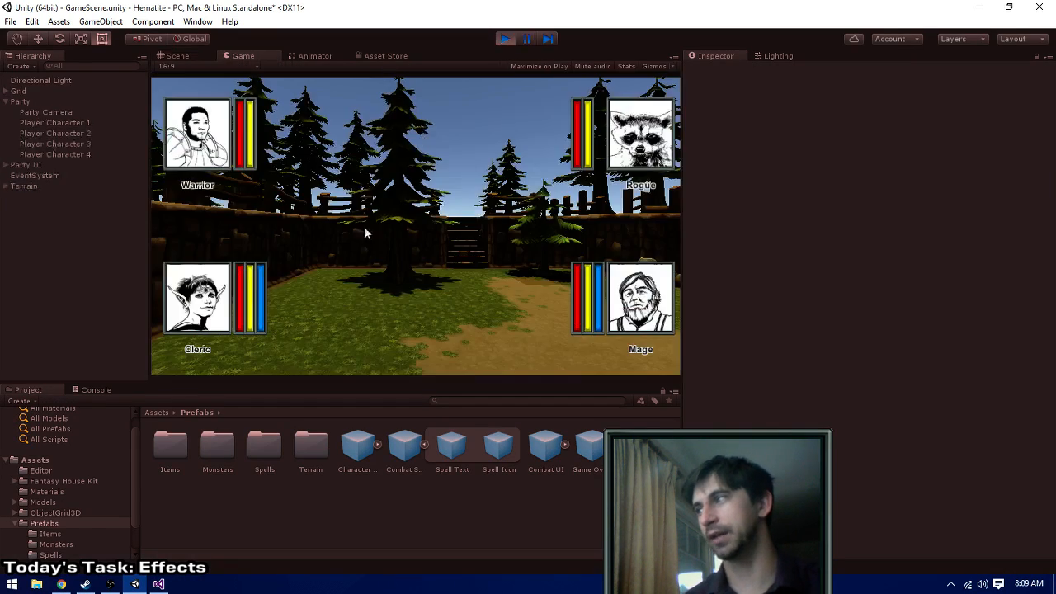
{"action": "left_click", "coordinate": [344, 304]}
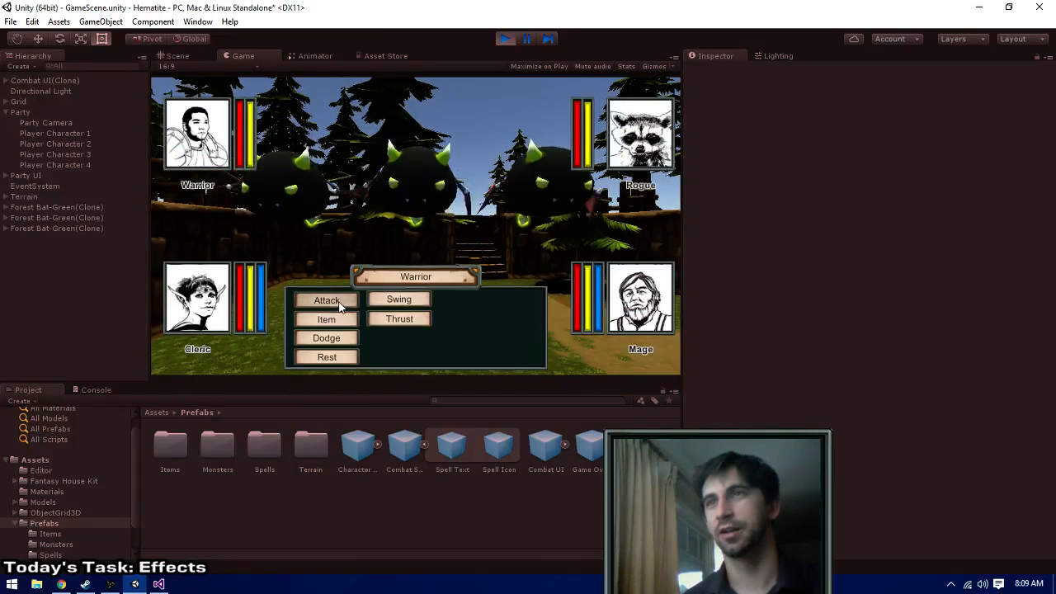
{"action": "left_click", "coordinate": [377, 302]}
{"action": "left_click", "coordinate": [353, 300]}
{"action": "left_click", "coordinate": [379, 301]}
{"action": "left_click", "coordinate": [495, 300]}
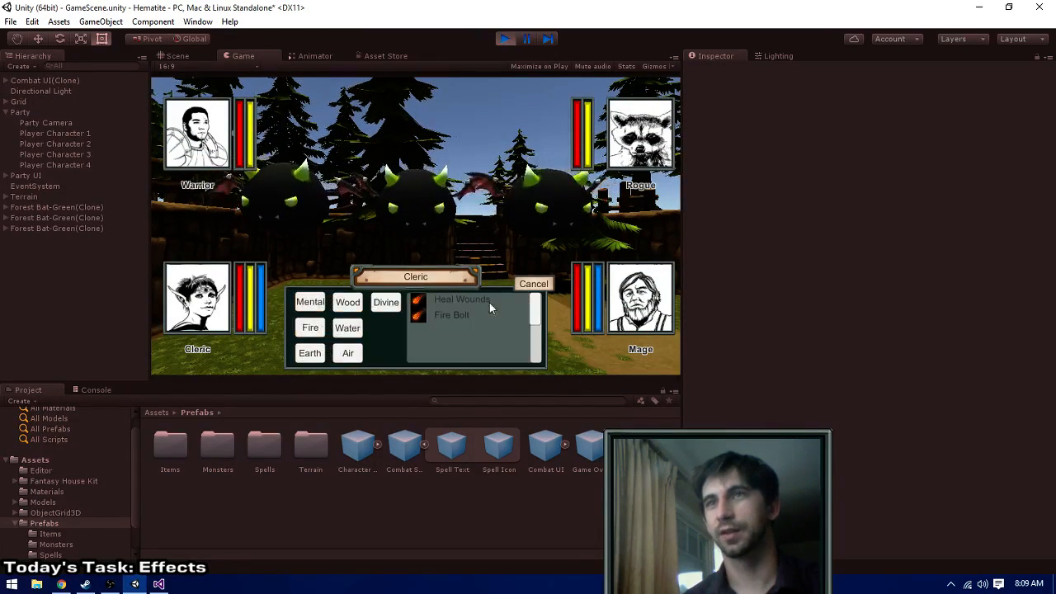
{"action": "left_click", "coordinate": [504, 39]}
- Switch to Visual Studio and open the CombatSpellUI.cs script
{"action": "key", "text": "alt+Tab"}
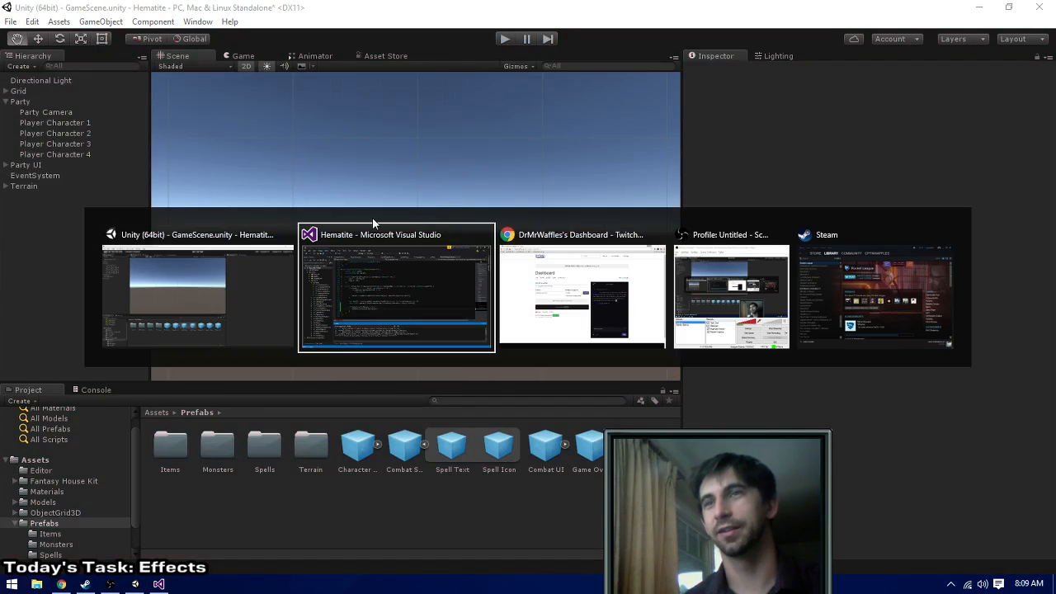
{"action": "left_click", "coordinate": [414, 269]}
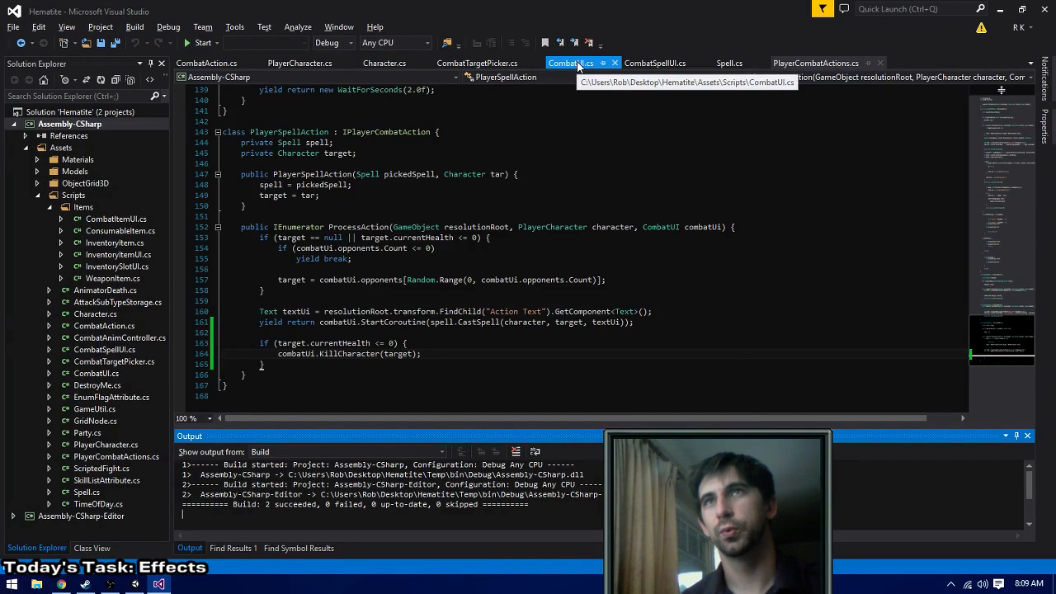
{"action": "left_click", "coordinate": [658, 65]}
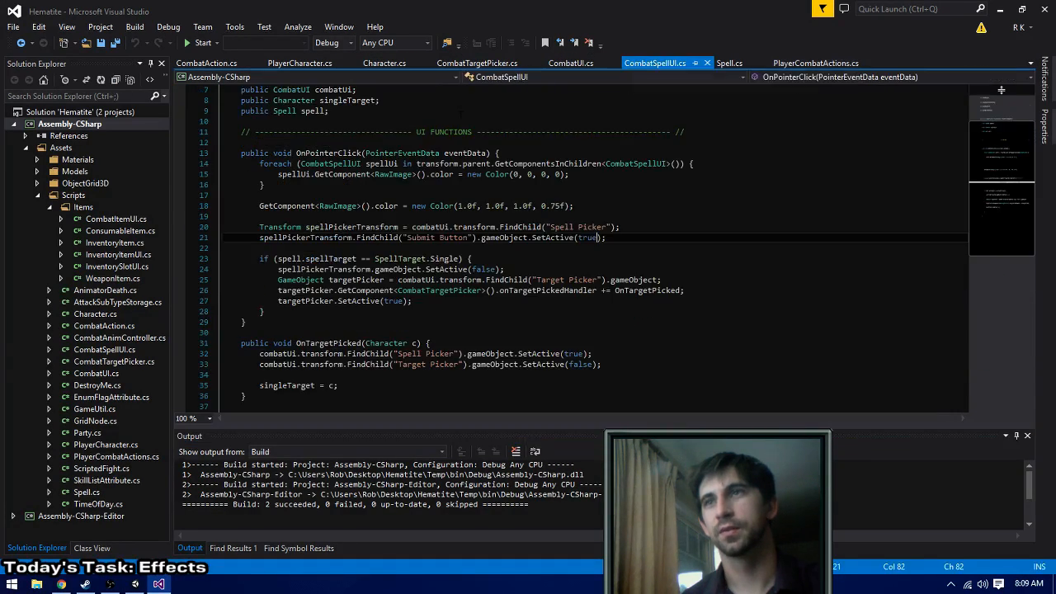
- Search the entire solution for CombatSpellUI and open the CombatUI.cs line that instantiates combatSpellUiTemplate
{"action": "double_click", "coordinate": [331, 165]}
{"action": "key", "text": "ctrl+shift+f"}
{"action": "key", "text": "Return"}
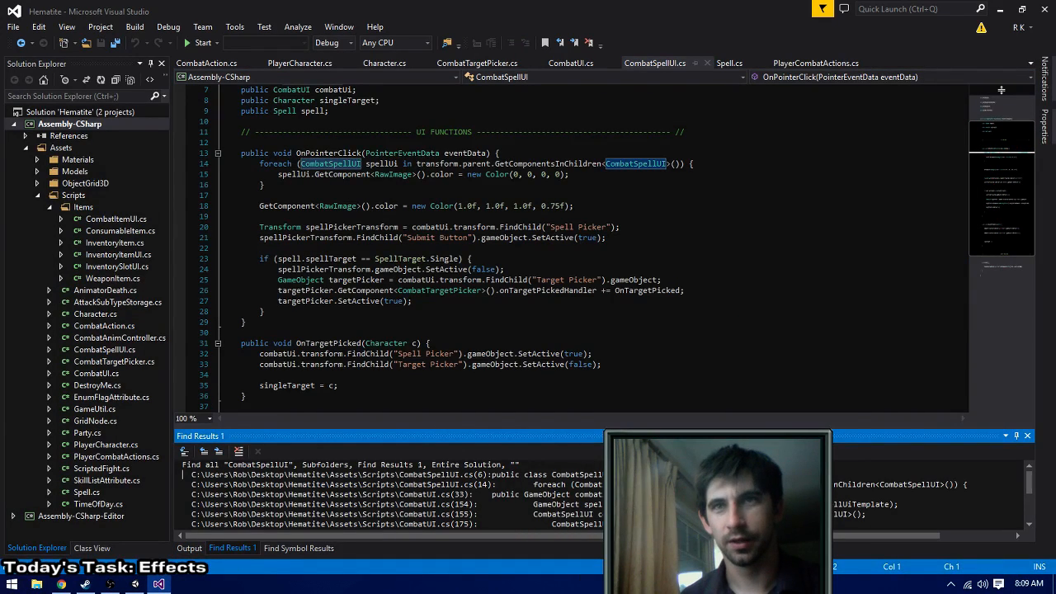
{"action": "double_click", "coordinate": [536, 504]}
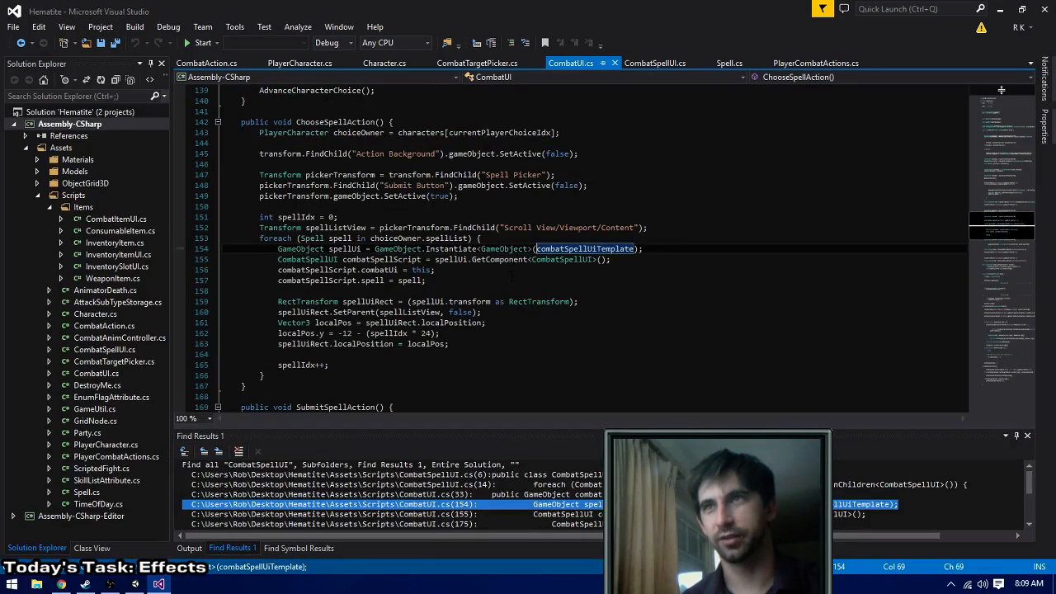
- In CombatSpellUI.cs, start a line under the spell text assignment in Start() with transform.FindChild("Spell Icon")
{"action": "left_click", "coordinate": [657, 258]}
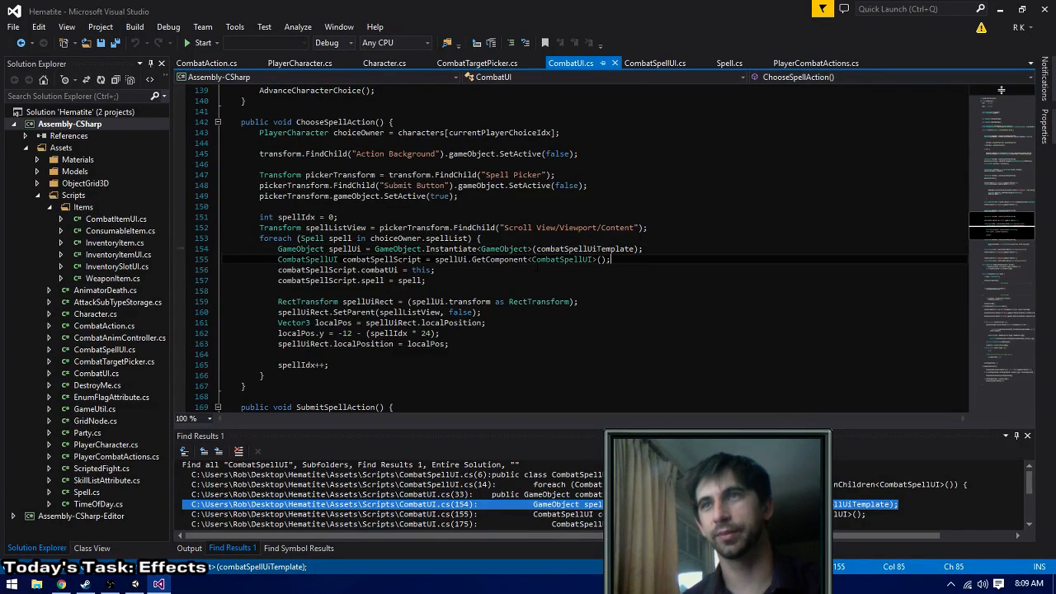
{"action": "left_click", "coordinate": [468, 277]}
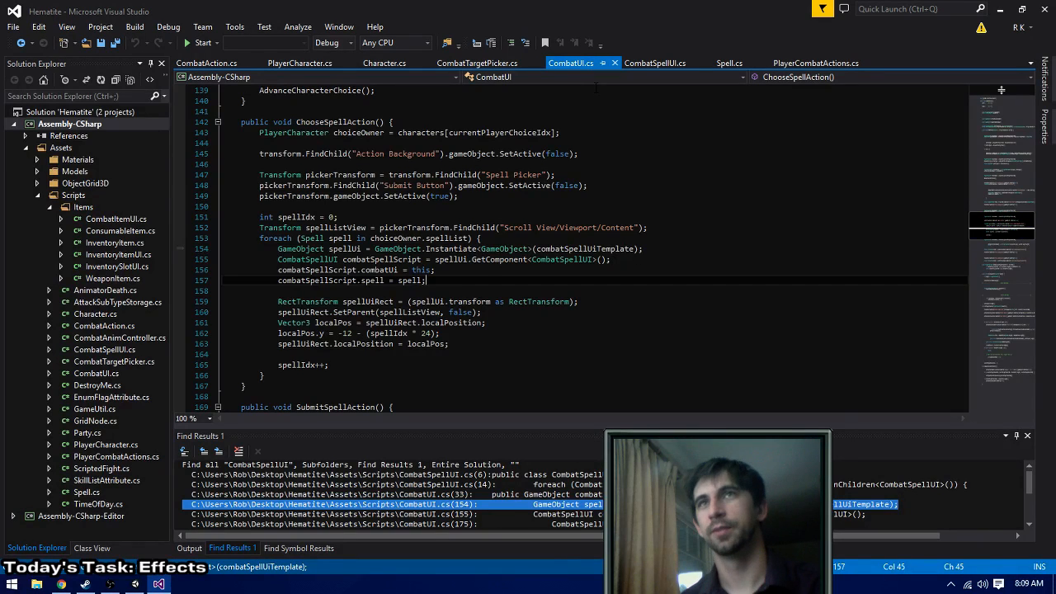
{"action": "left_click", "coordinate": [650, 65]}
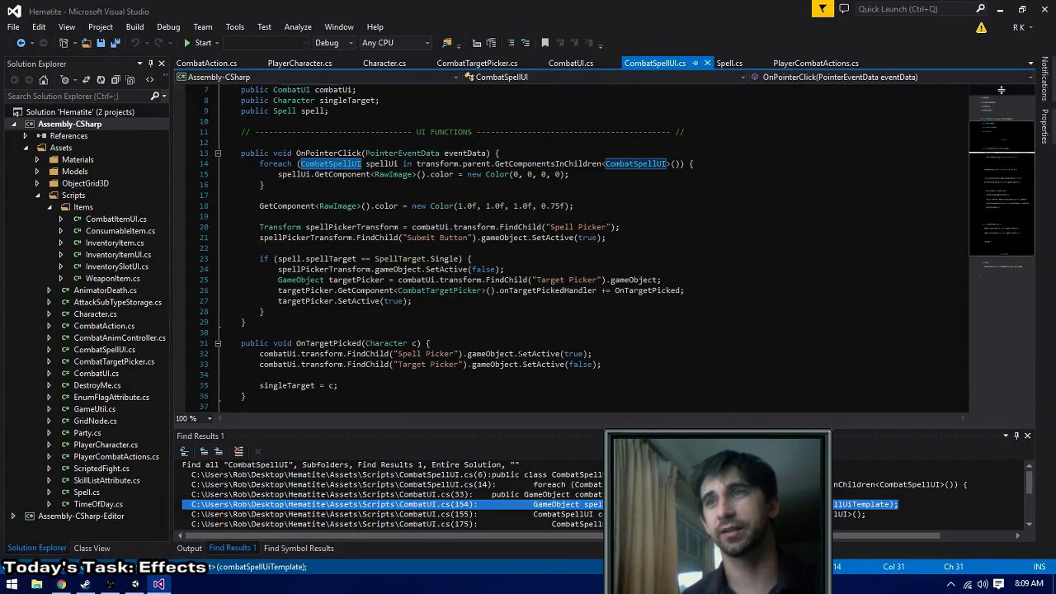
{"action": "left_click", "coordinate": [628, 365]}
{"action": "scroll", "coordinate": [626, 366], "scroll_direction": "down", "scroll_amount": 3}
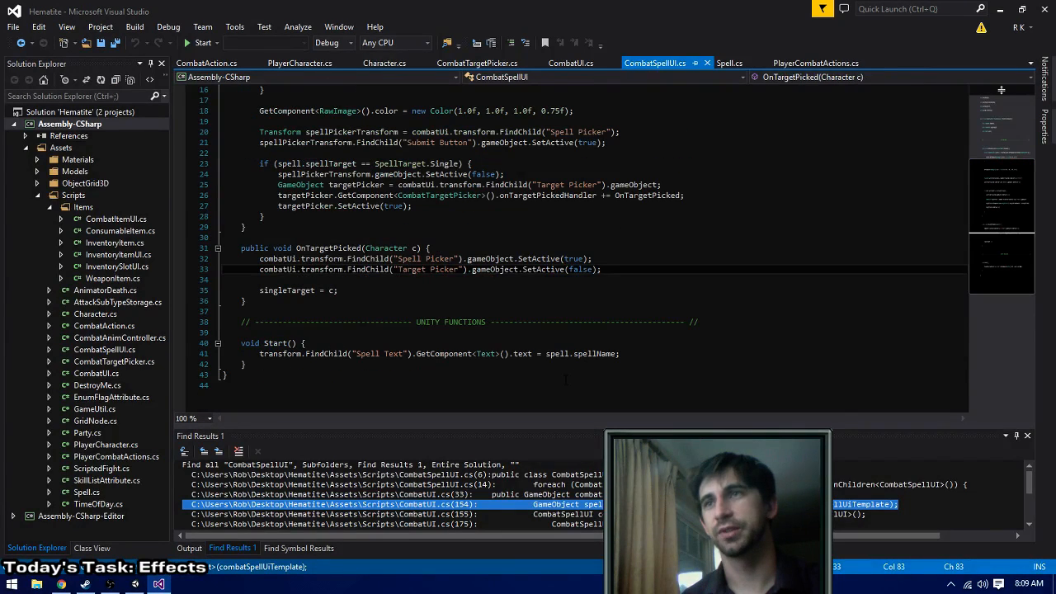
{"action": "left_click", "coordinate": [642, 366]}
{"action": "key", "text": "Up"}
{"action": "key", "text": "End"}
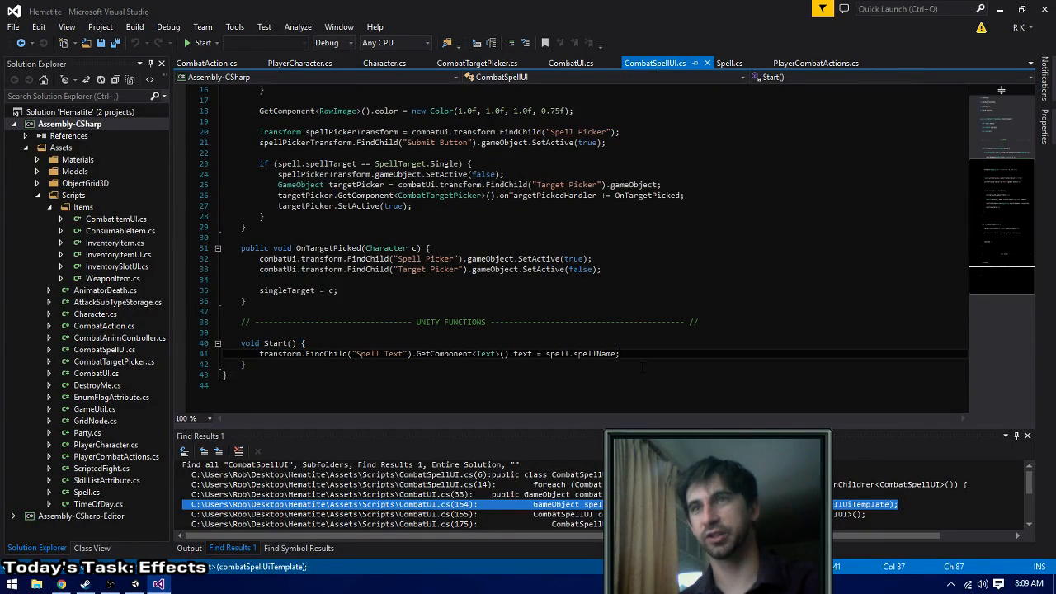
{"action": "key", "text": "Return"}
{"action": "type", "text": "transform."}
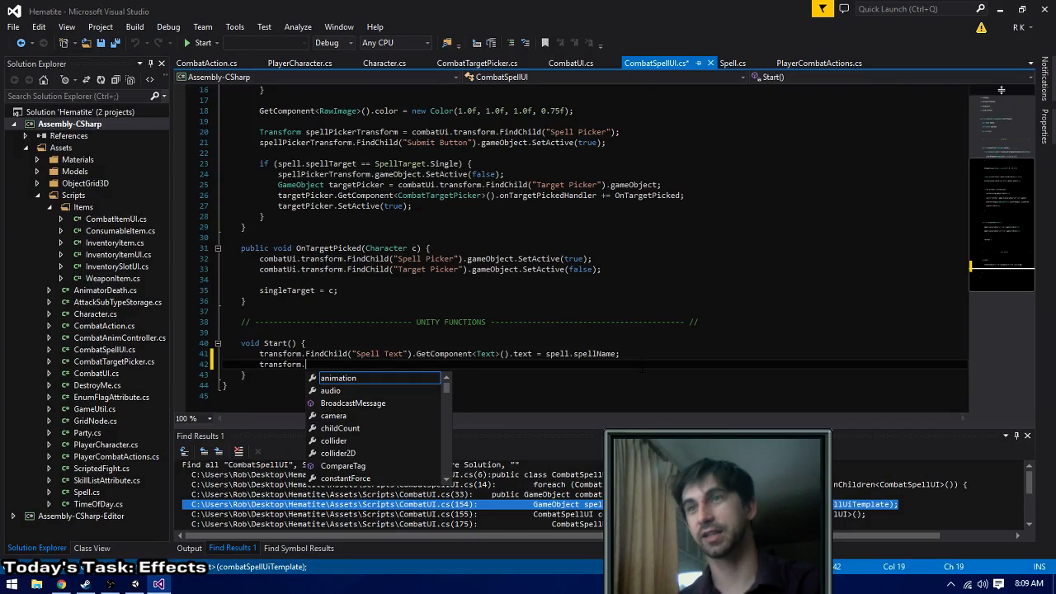
{"action": "type", "text": "FindChild(\"S"}
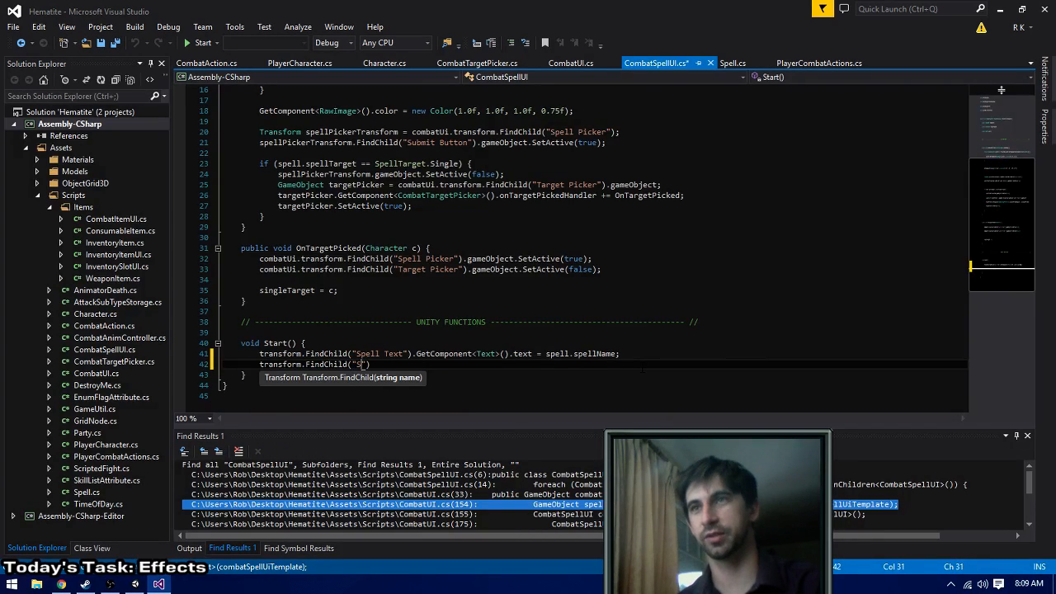
{"action": "type", "text": "pell Icon\""}
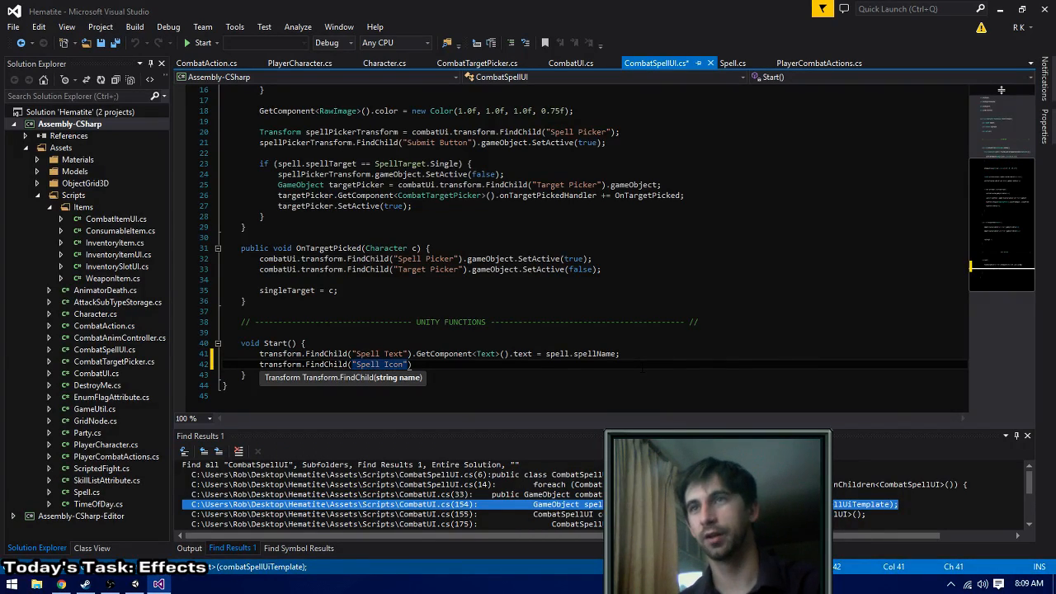
{"action": "type", "text": ").GetComponent<"}
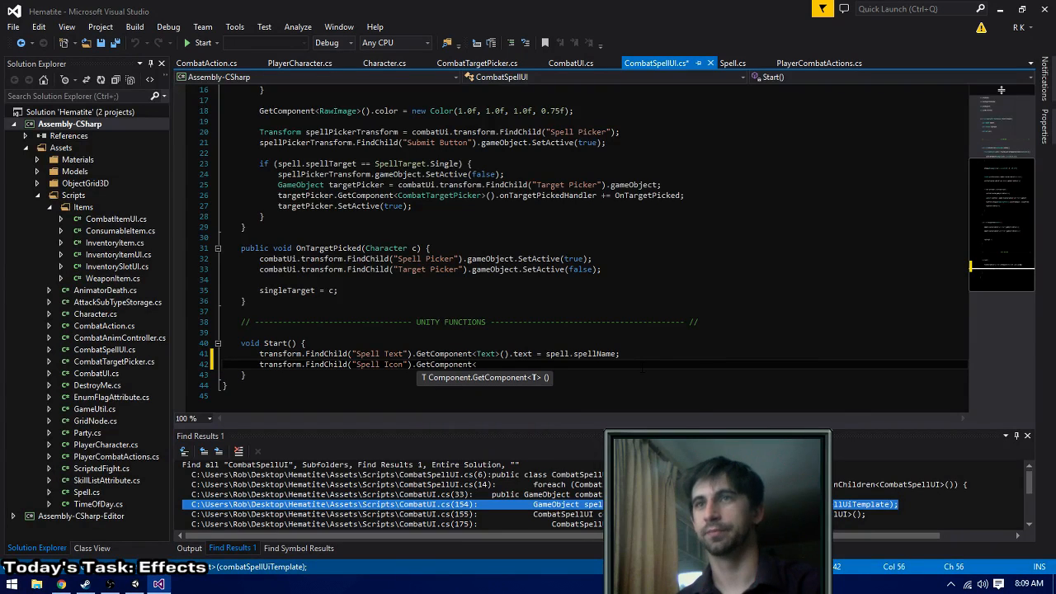
{"action": "type", "text": "Ic"}
- Complete the Spell Icon line with .GetComponent<Image>().sprite = spell.spellIcon; and build the solution
{"action": "key", "text": "BackSpace"}
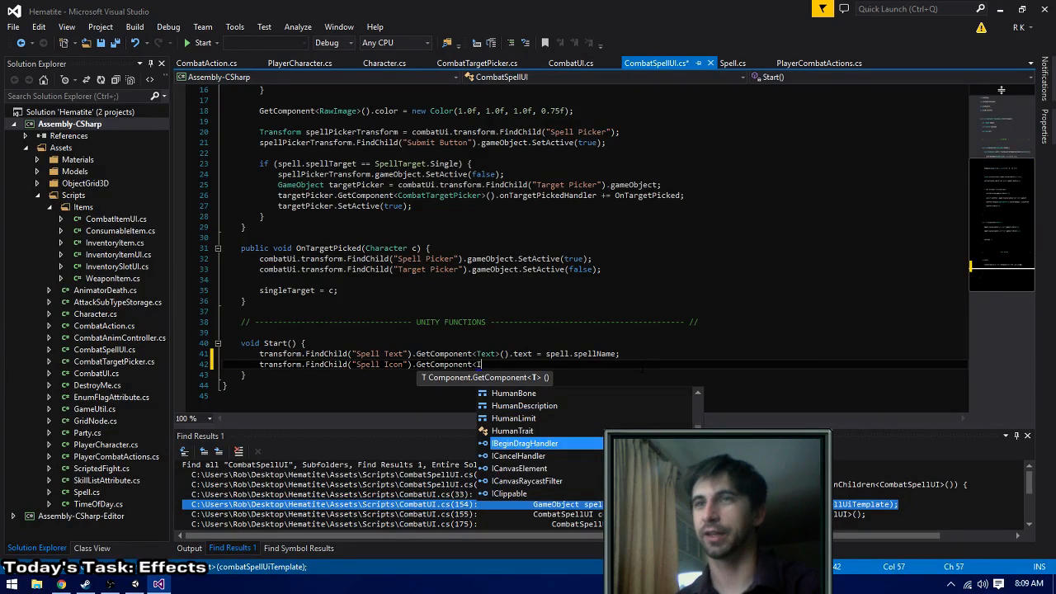
{"action": "type", "text": "mage>()."}
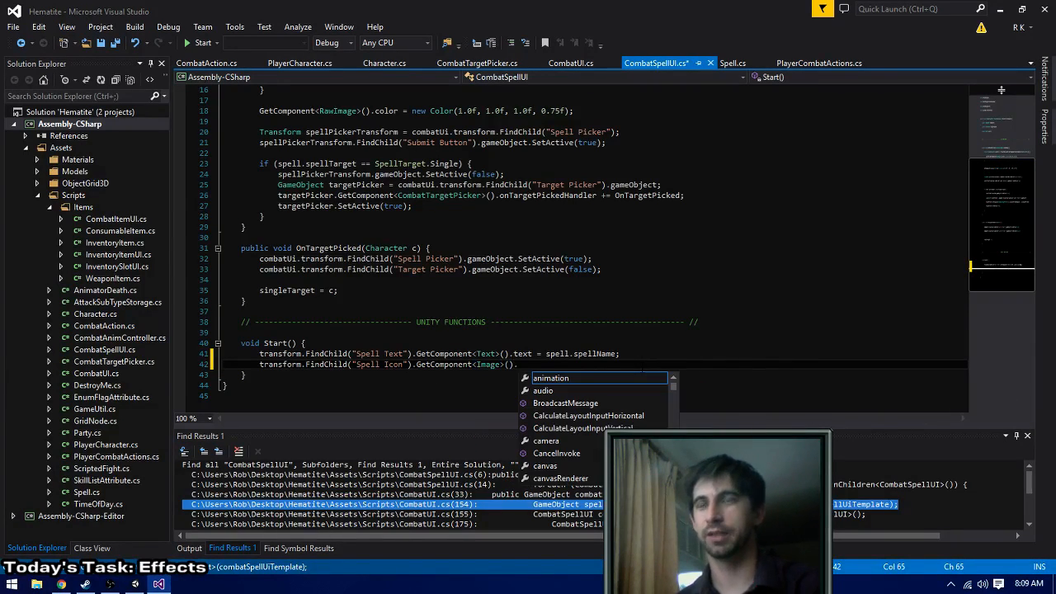
{"action": "type", "text": "im"}
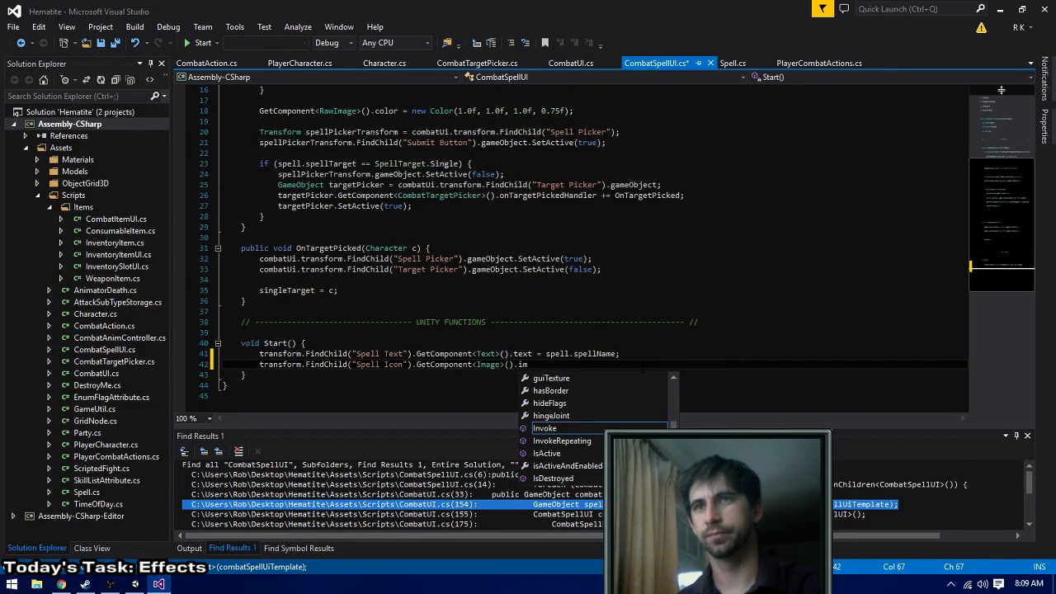
{"action": "key", "text": "BackSpace"}
{"action": "key", "text": "BackSpace"}
{"action": "type", "text": "so"}
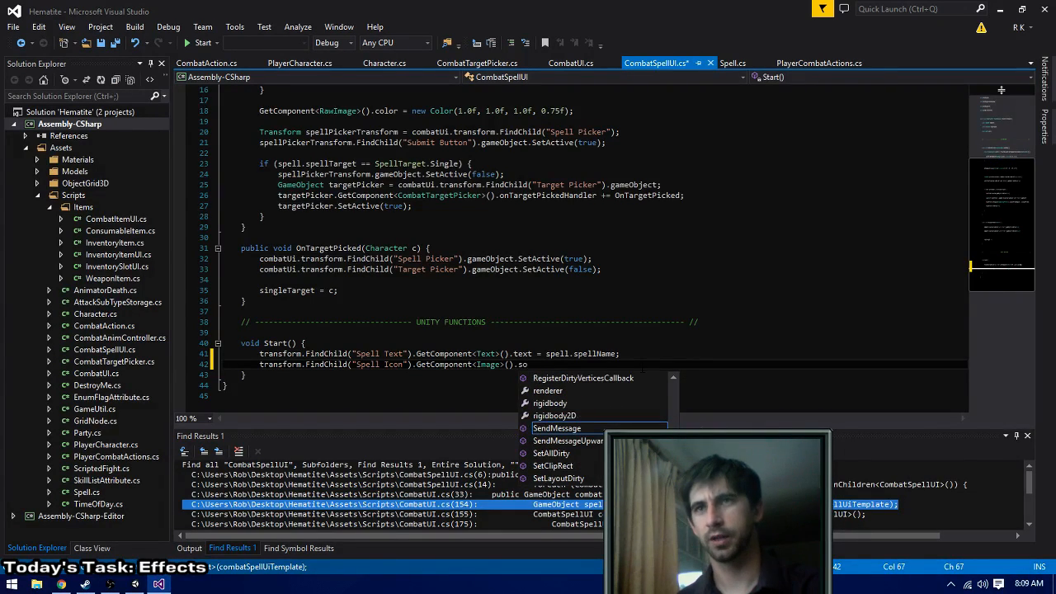
{"action": "key", "text": "BackSpace"}
{"action": "type", "text": "prite = s"}
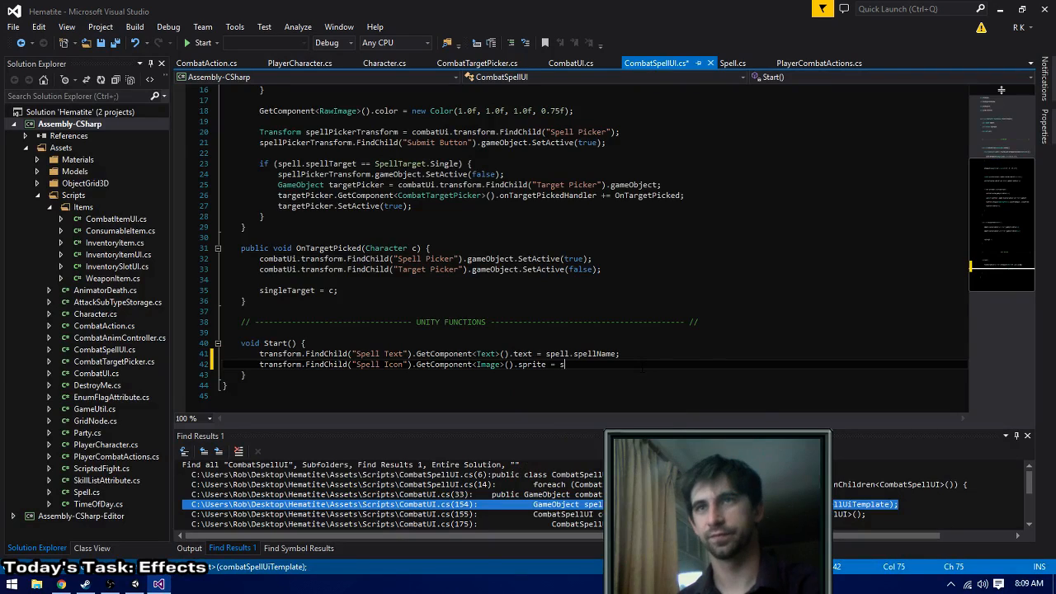
{"action": "type", "text": "pell.spel"}
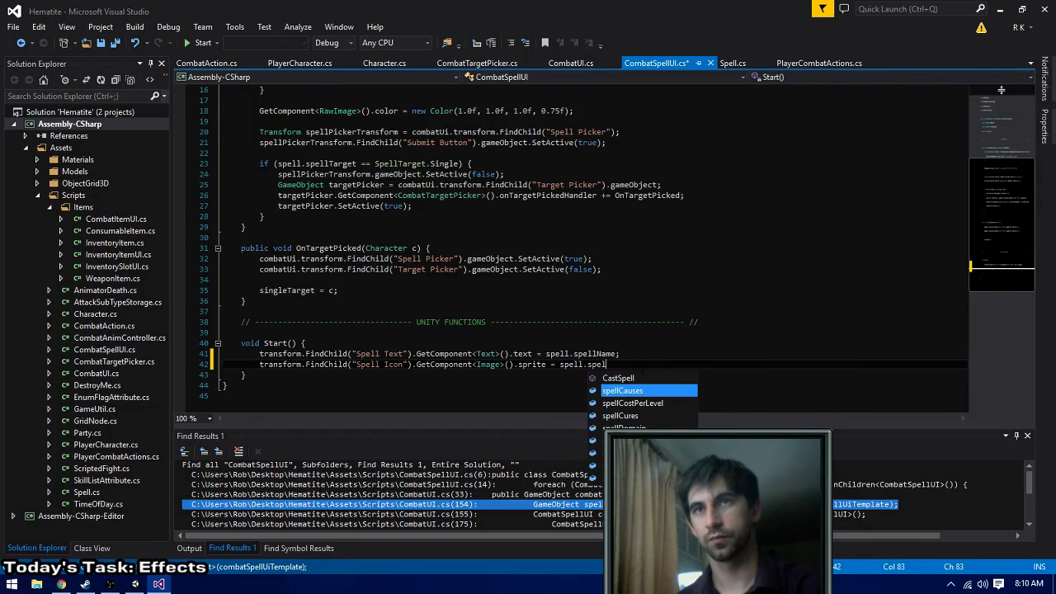
{"action": "type", "text": "lIcon;"}
{"action": "key", "text": "ctrl+shift+b"}
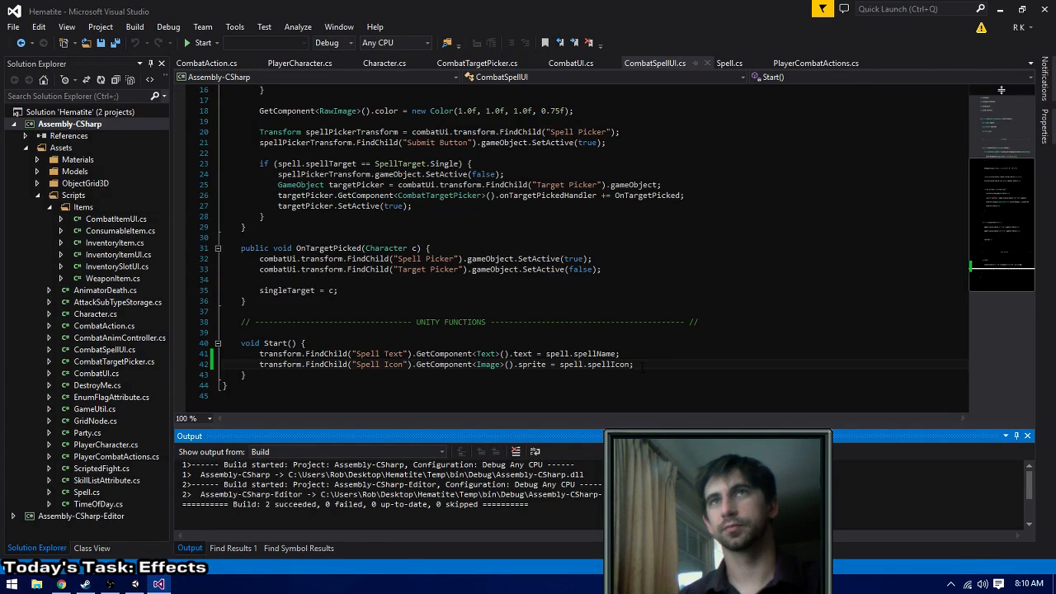
- Close the PlayerCombatActions.cs and CombatAction.cs files
{"action": "middle_click", "coordinate": [793, 64]}
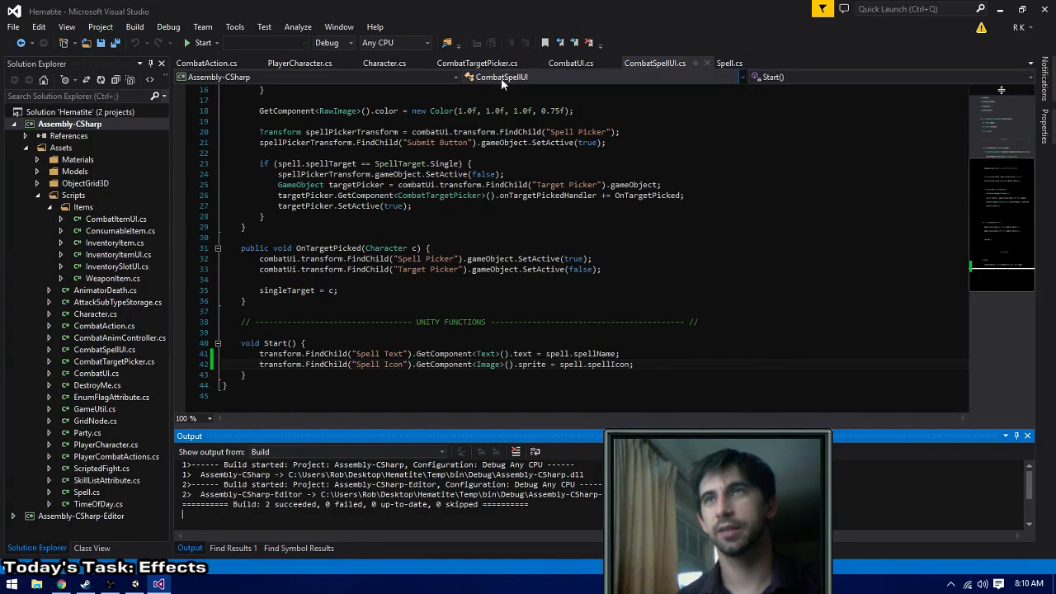
{"action": "left_click", "coordinate": [208, 65]}
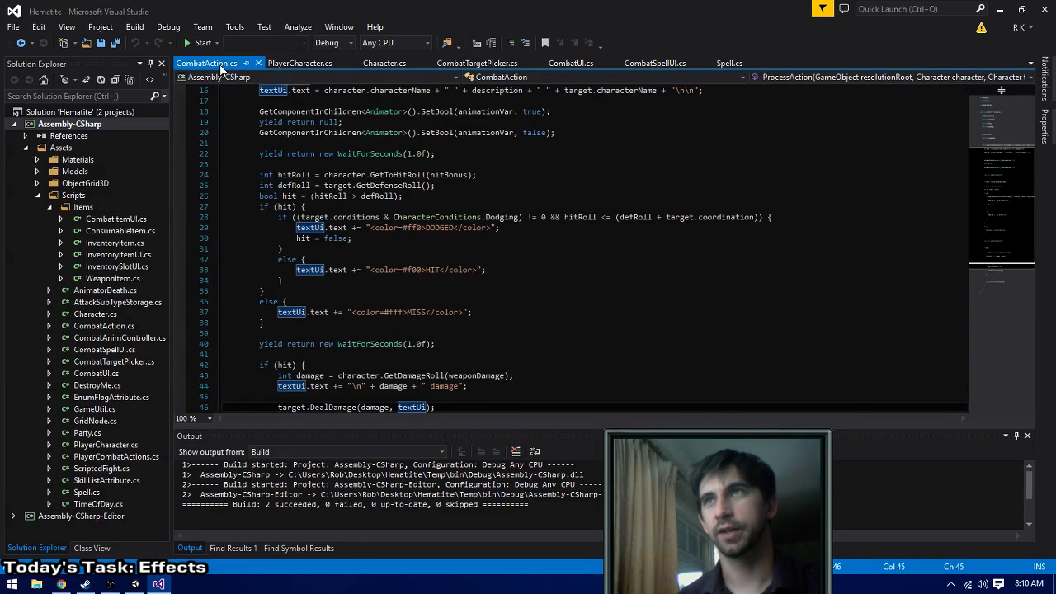
{"action": "middle_click", "coordinate": [220, 66]}
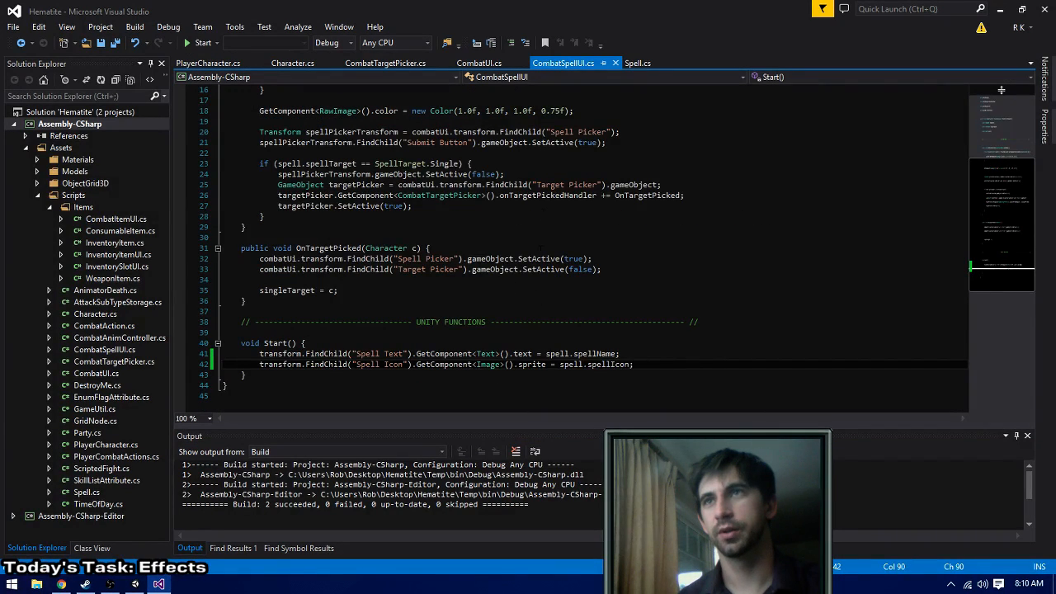
- Find all uses of the CombatSpellUI class in the solution and go to the combatSpellUiTemplate instantiation in CombatUI.cs
{"action": "scroll", "coordinate": [1001, 90], "scroll_direction": "up", "scroll_amount": 5}
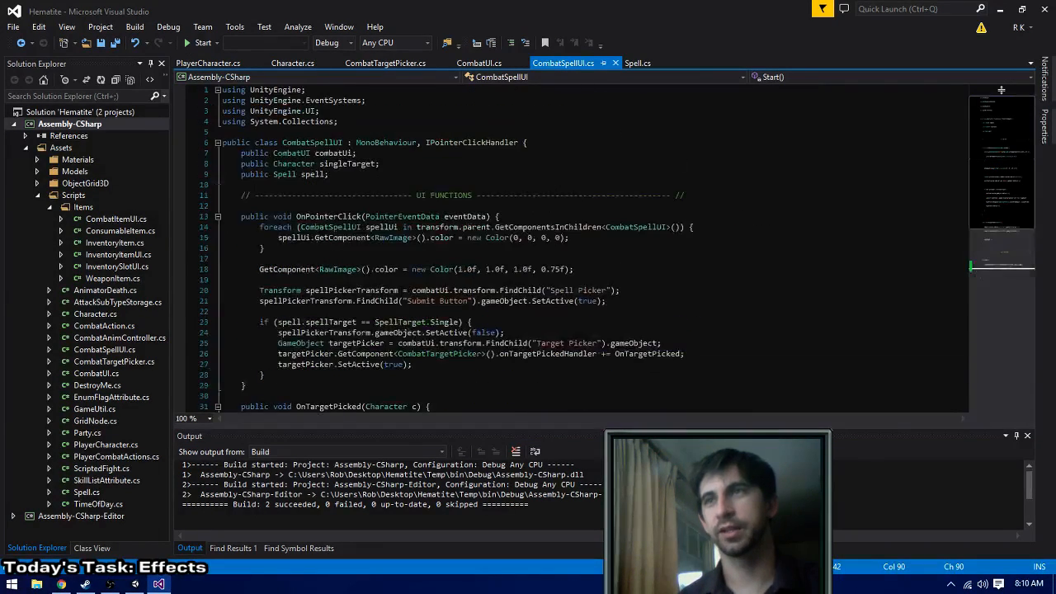
{"action": "double_click", "coordinate": [312, 142]}
{"action": "key", "text": "ctrl+shift+f"}
{"action": "key", "text": "Return"}
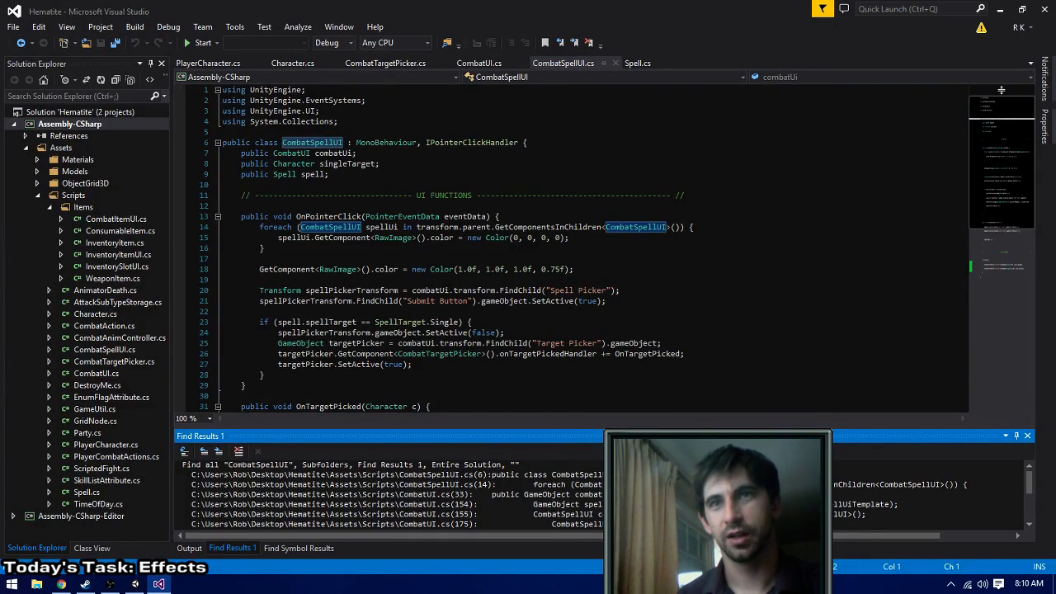
{"action": "key", "text": "Down"}
{"action": "key", "text": "Down"}
{"action": "key", "text": "Down"}
{"action": "key", "text": "Return"}
{"action": "double_click", "coordinate": [427, 334]}
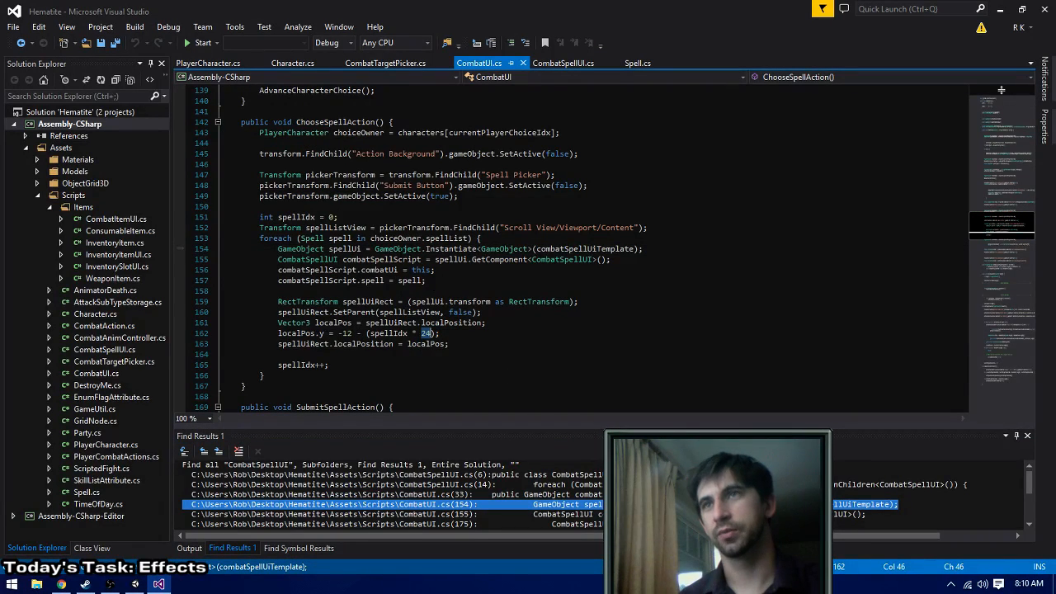
{"action": "left_click", "coordinate": [338, 217]}
{"action": "key", "text": "ctrl+Return"}
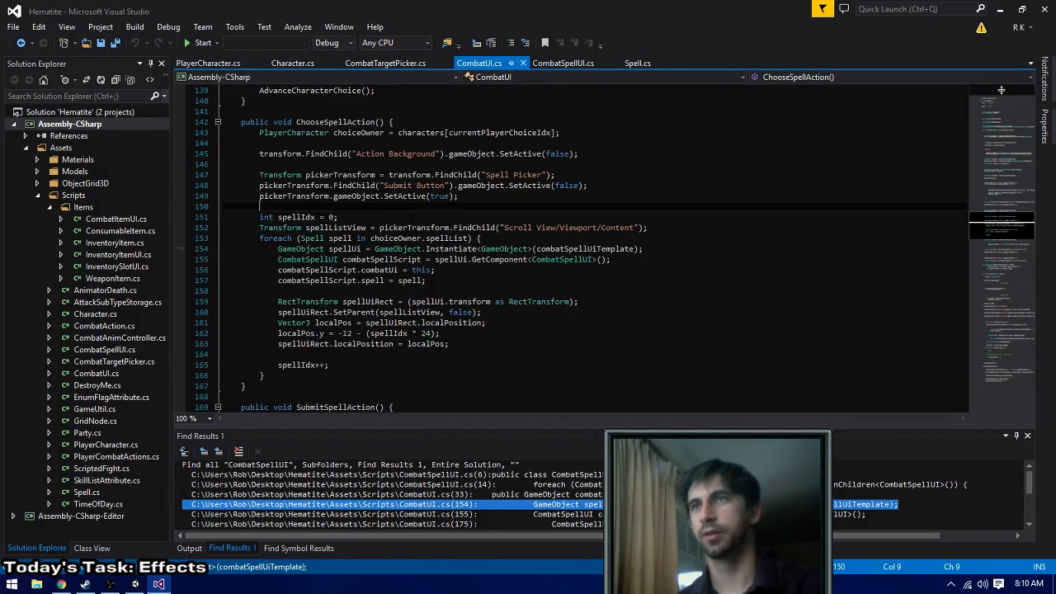
{"action": "type", "text": "const int height = 24;"}
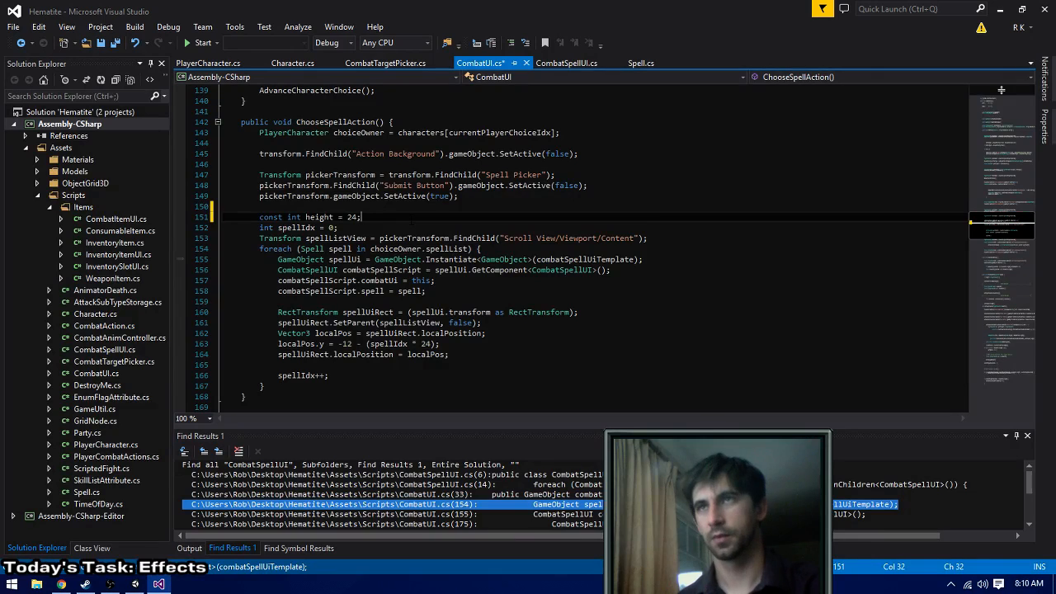
{"action": "key", "text": "ctrl+z"}
{"action": "key", "text": "ctrl+z"}
{"action": "key", "text": "ctrl+z"}
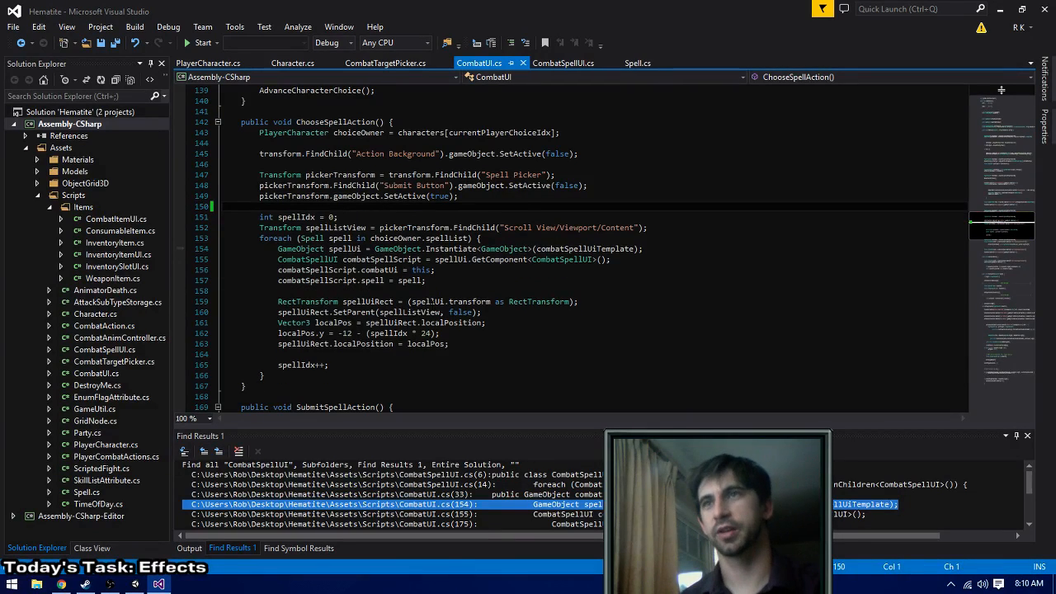
- In ChooseSpellAction(), change the localPos.y row spacing multiplier to (24 + 4) and build the solution
{"action": "left_click", "coordinate": [431, 332]}
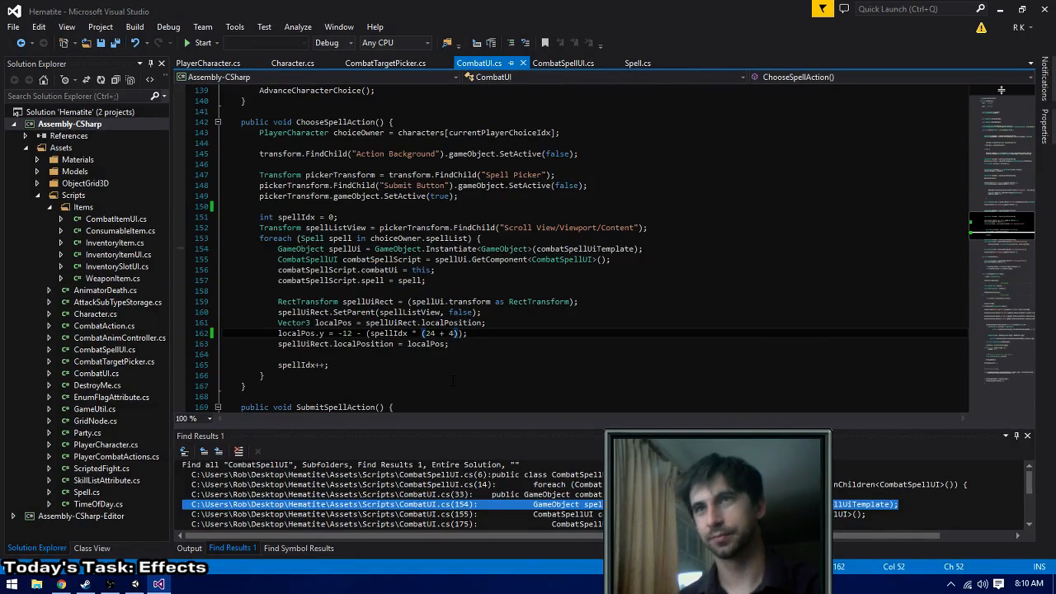
{"action": "key", "text": "ctrl+shift+b"}
- Switch to Unity, play the game into combat, attack with the Warrior and Rogue, and inspect the Cleric's spell list icons and spacing
{"action": "key", "text": "alt+Tab"}
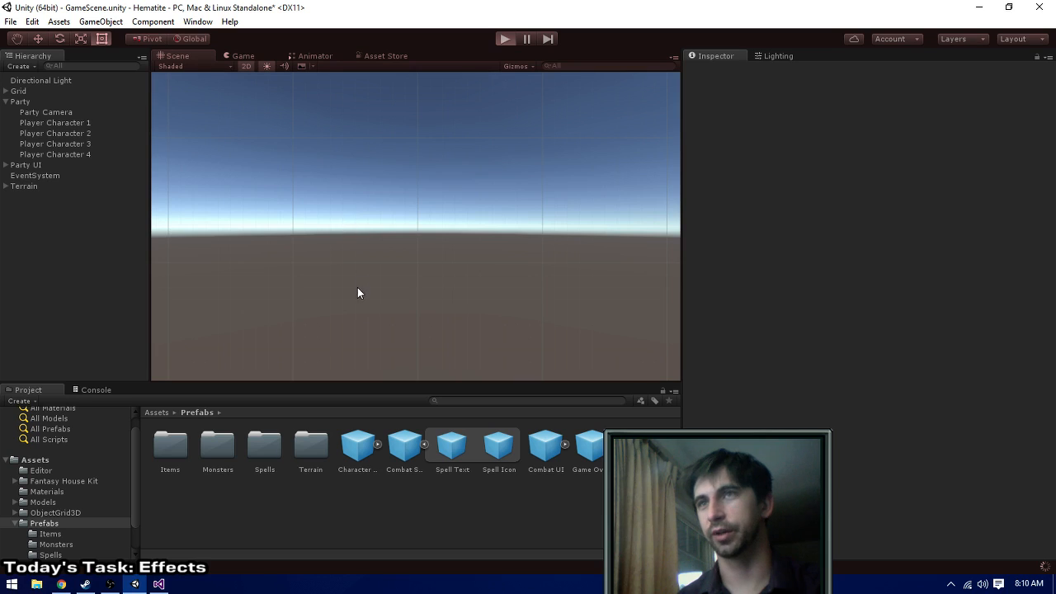
{"action": "left_click", "coordinate": [505, 38]}
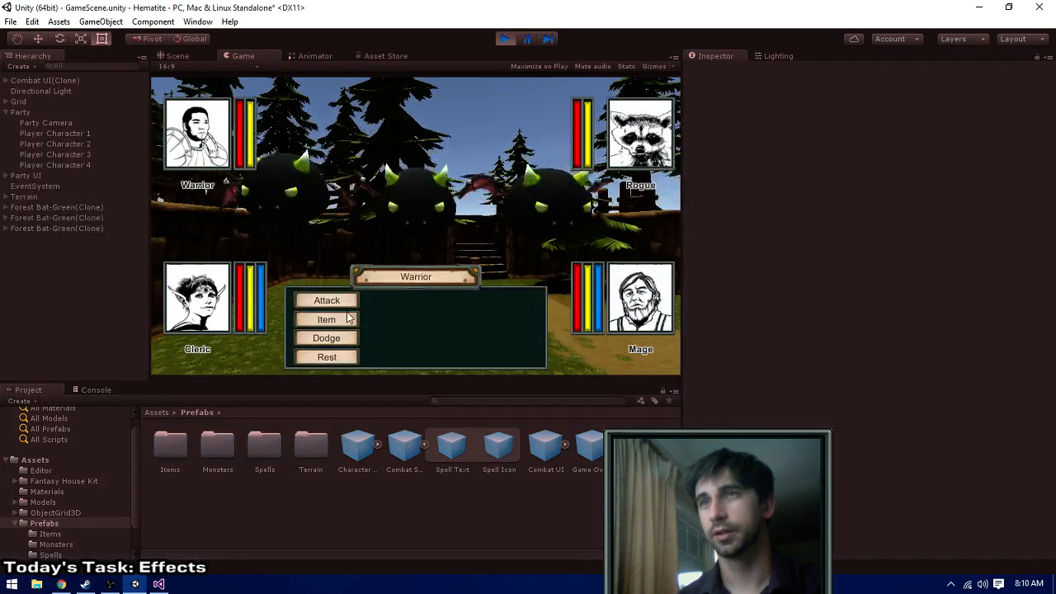
{"action": "left_click", "coordinate": [342, 301]}
{"action": "left_click", "coordinate": [396, 299]}
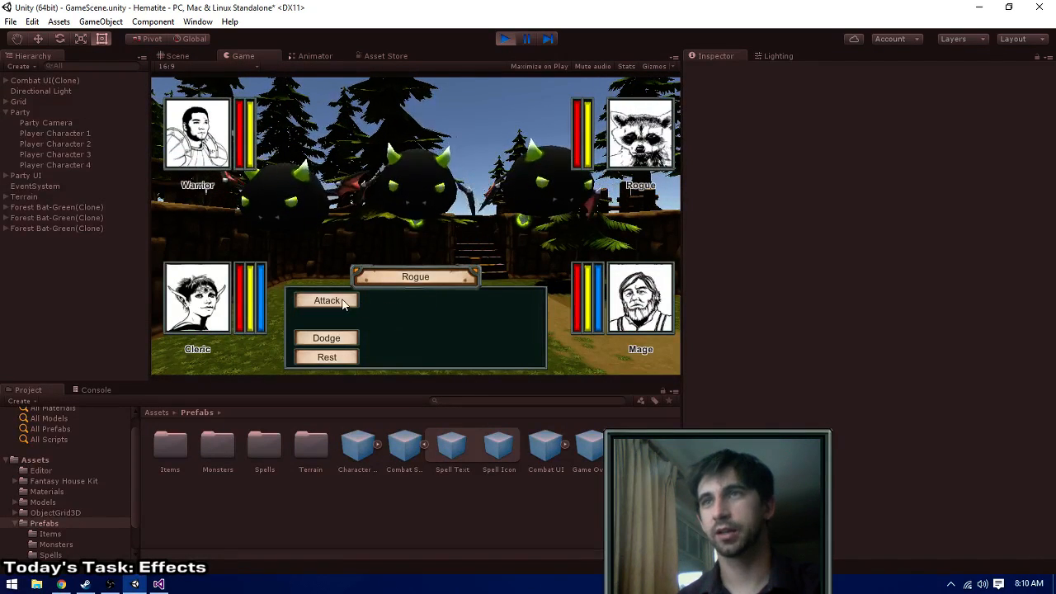
{"action": "left_click", "coordinate": [400, 300]}
{"action": "left_click", "coordinate": [505, 300]}
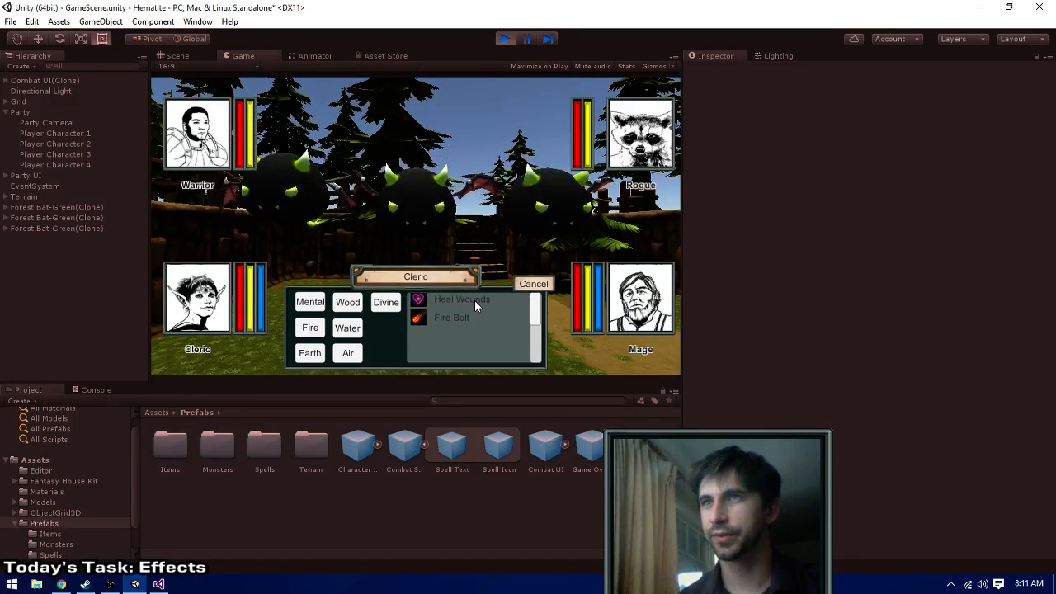
{"action": "scroll", "coordinate": [474, 301], "scroll_direction": "up", "scroll_amount": 3}
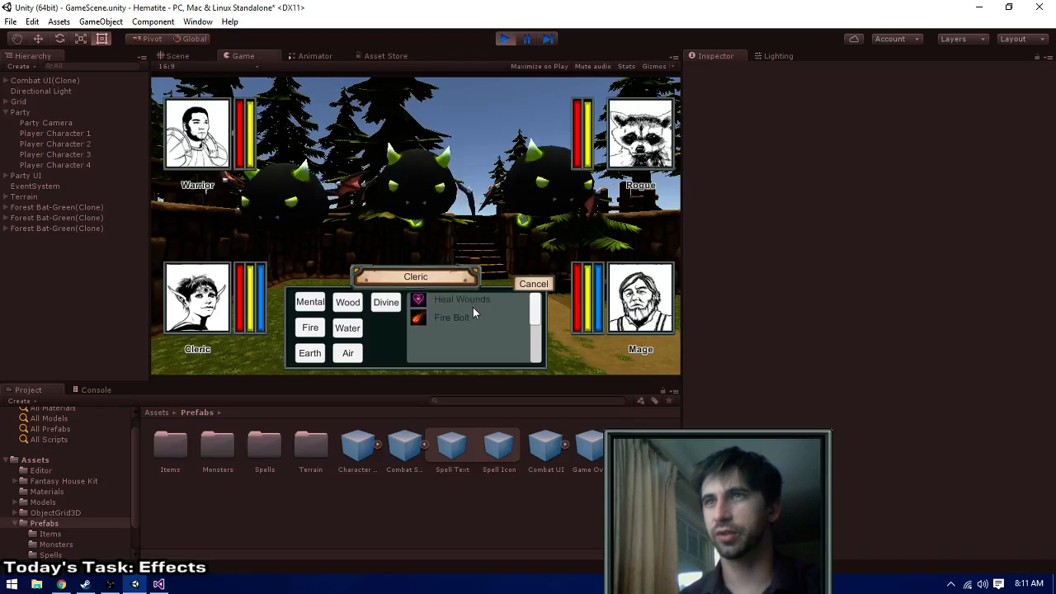
{"action": "scroll", "coordinate": [473, 307], "scroll_direction": "down", "scroll_amount": 3}
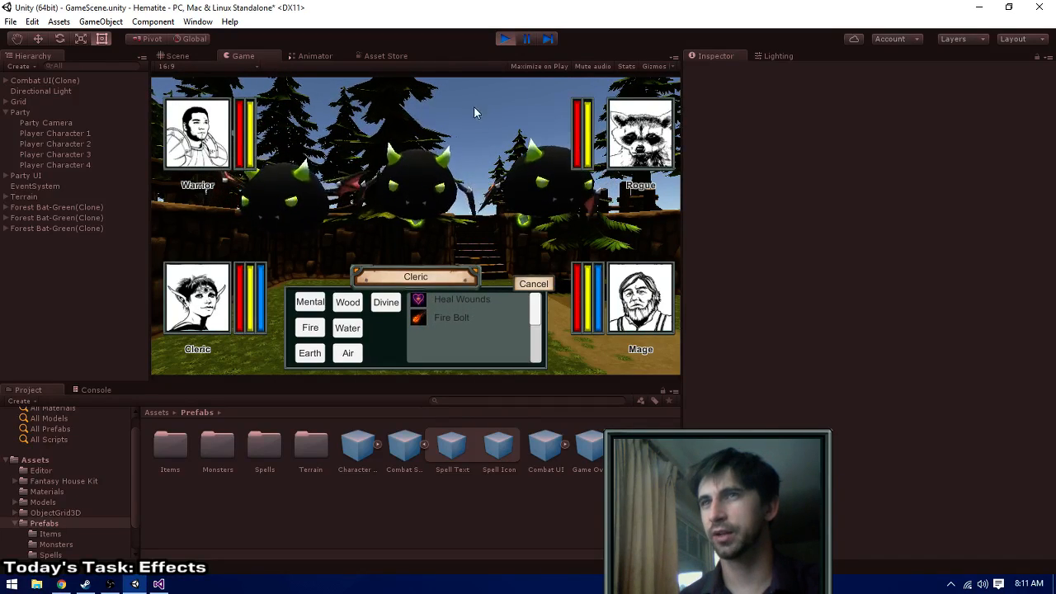
- Have the Cleric cast Fire Bolt on the rightmost Forest Bat
{"action": "left_click", "coordinate": [444, 319]}
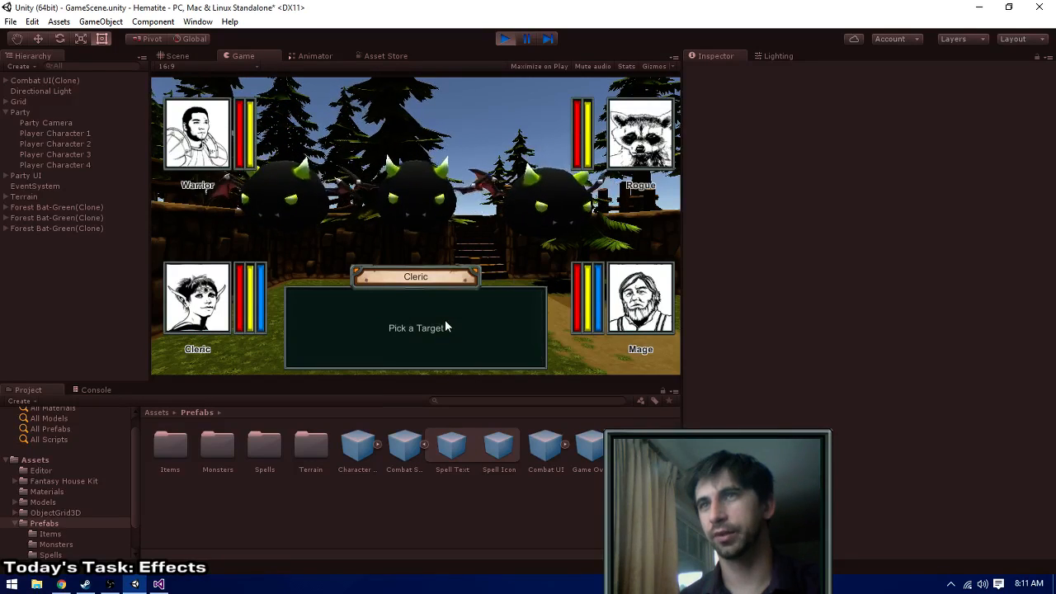
{"action": "left_click", "coordinate": [540, 190]}
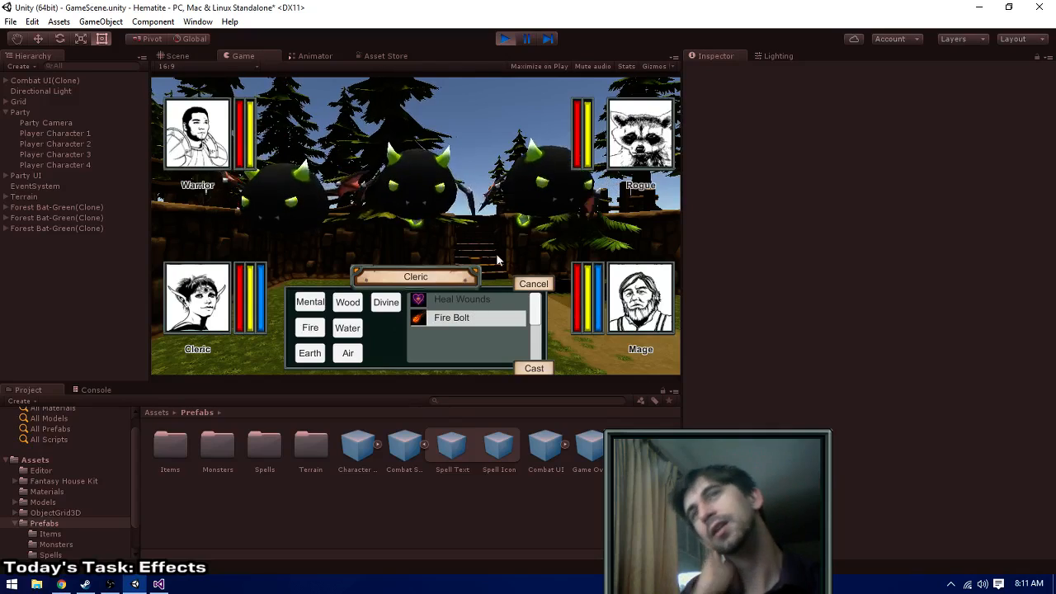
{"action": "left_click", "coordinate": [527, 368]}
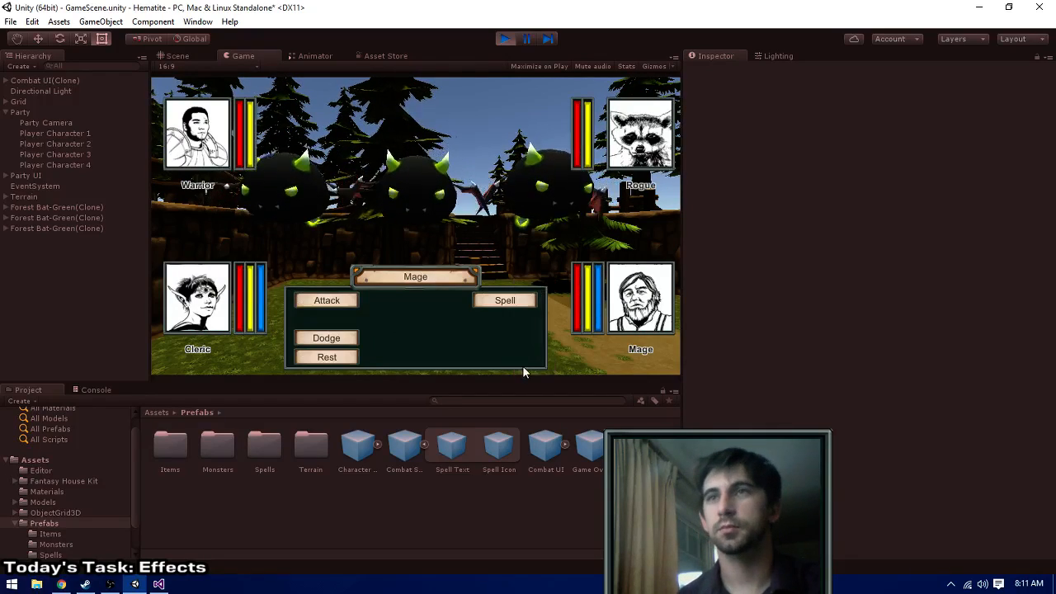
- Have the Mage cast Fire Bolt from the combat Spell Picker
{"action": "left_click", "coordinate": [485, 303]}
{"action": "left_click", "coordinate": [453, 302]}
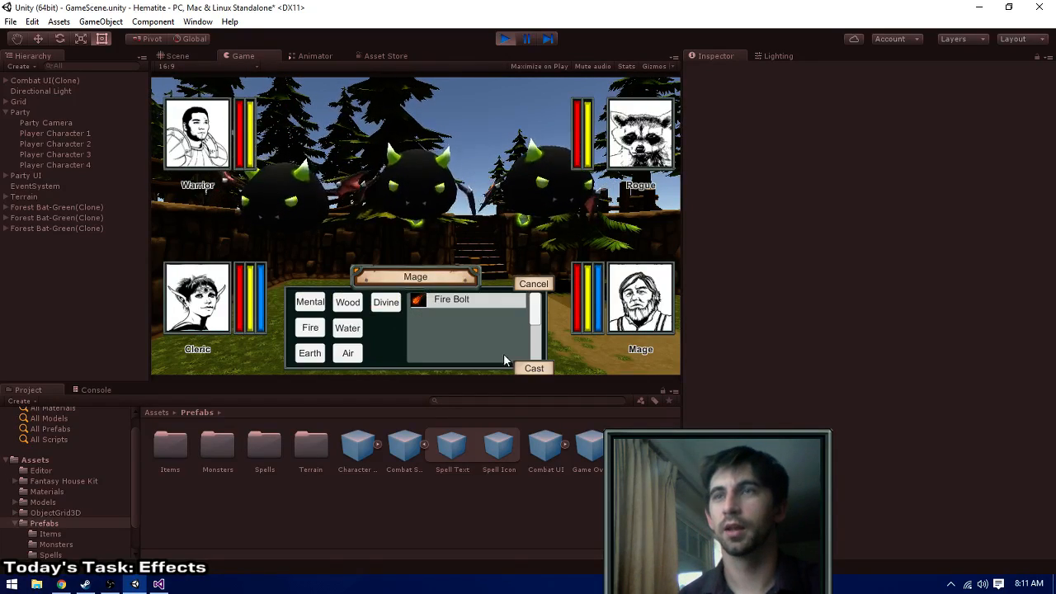
{"action": "left_click", "coordinate": [528, 368]}
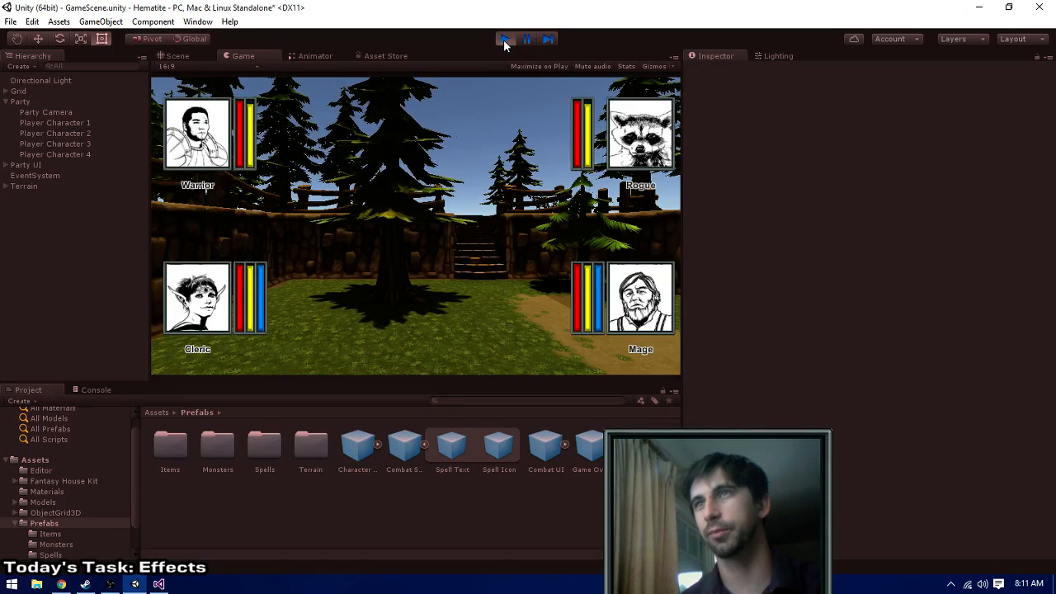
- Walk the party around the level after combat, turning and moving through the clearing and along the path, and stop play mode
{"action": "key", "text": "e"}
{"action": "key", "text": "e"}
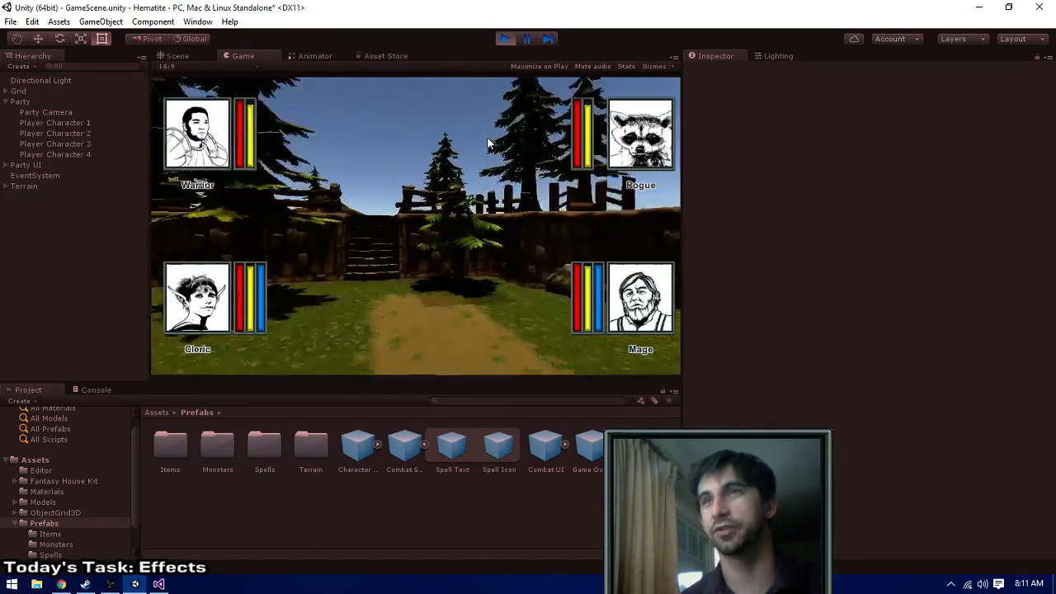
{"action": "key", "text": "w"}
{"action": "key", "text": "e"}
{"action": "key", "text": "e"}
{"action": "key", "text": "w"}
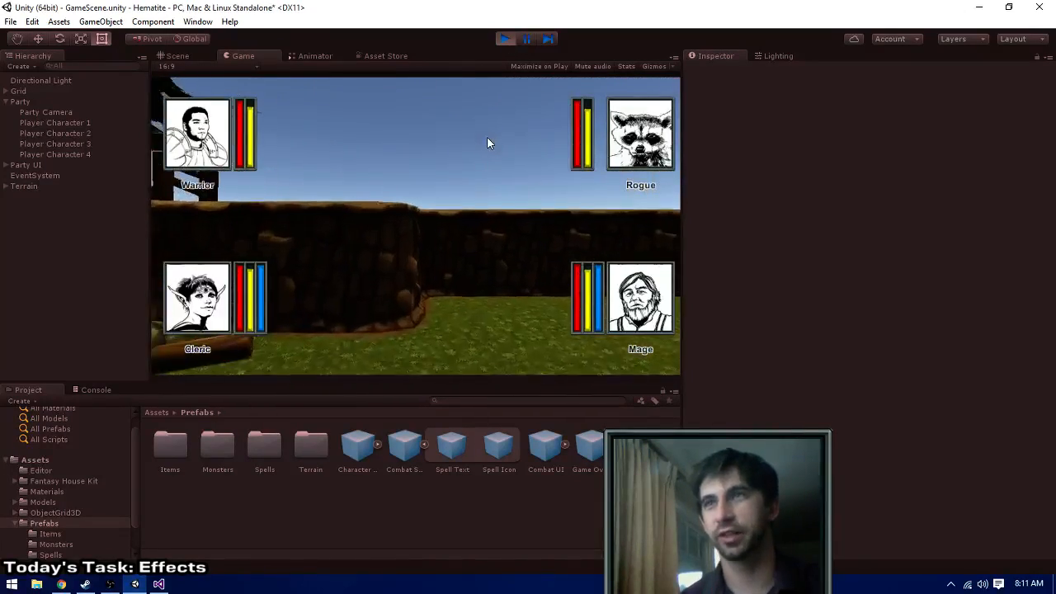
{"action": "key", "text": "q"}
{"action": "key", "text": "s"}
{"action": "key", "text": "s"}
{"action": "key", "text": "e"}
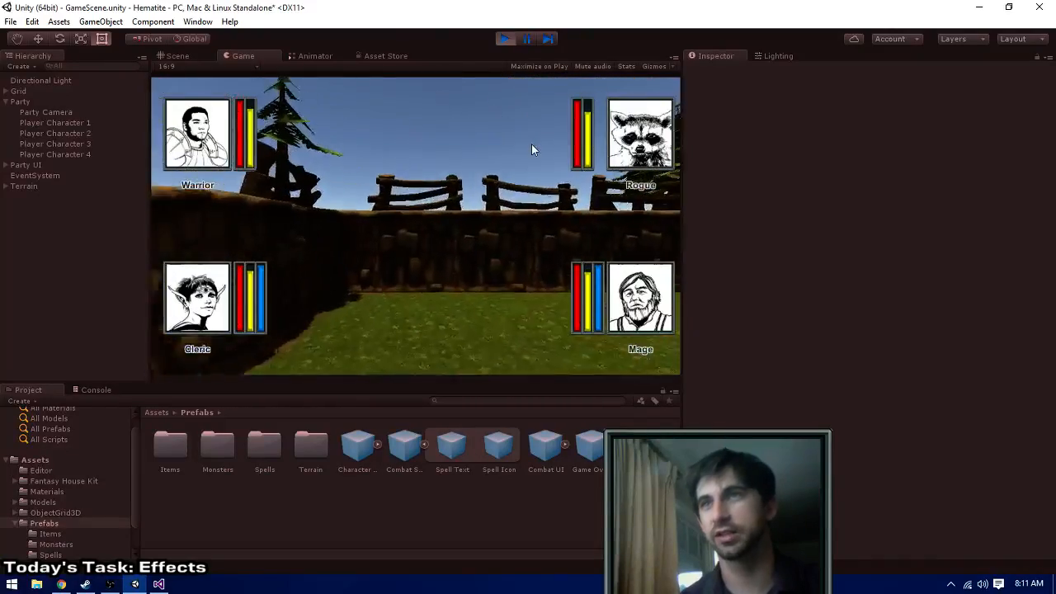
{"action": "key", "text": "q"}
{"action": "key", "text": "w"}
{"action": "key", "text": "w"}
{"action": "key", "text": "w"}
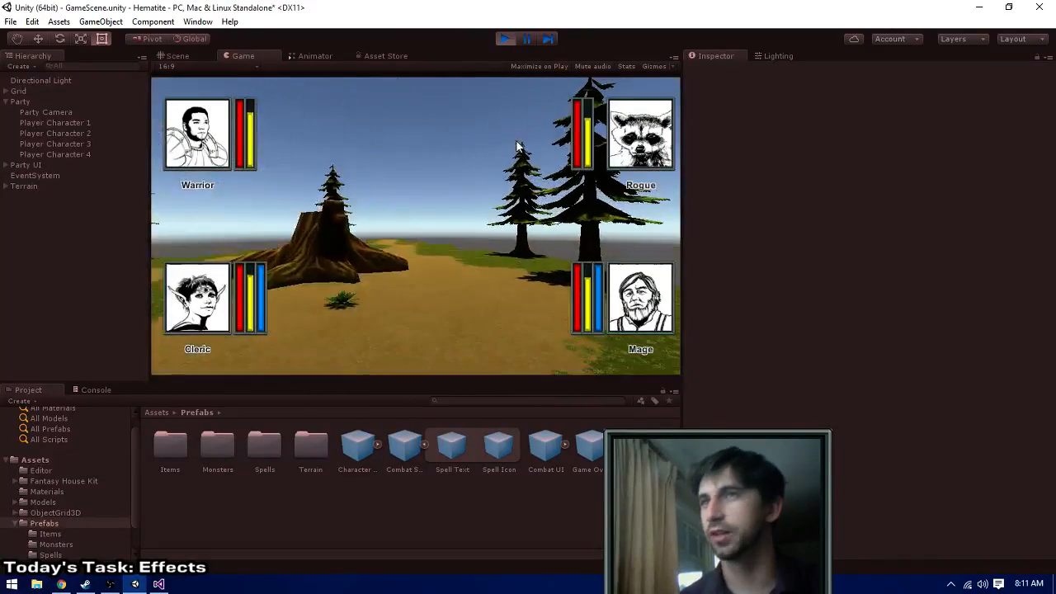
{"action": "left_click", "coordinate": [505, 39]}
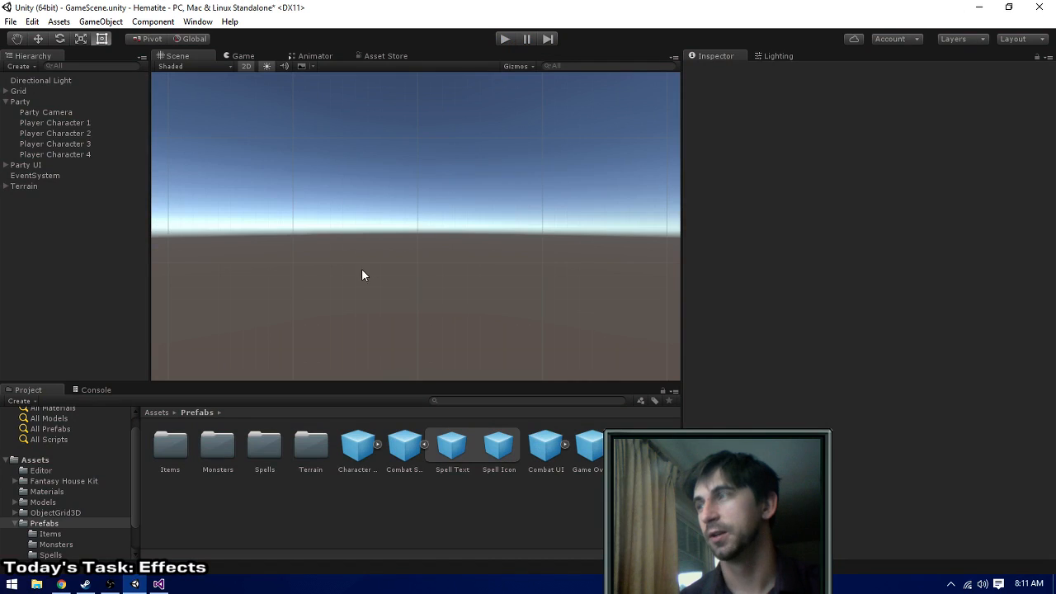
{"action": "scroll", "coordinate": [393, 218], "scroll_direction": "down", "scroll_amount": 19}
{"action": "scroll", "coordinate": [400, 198], "scroll_direction": "up", "scroll_amount": 8}
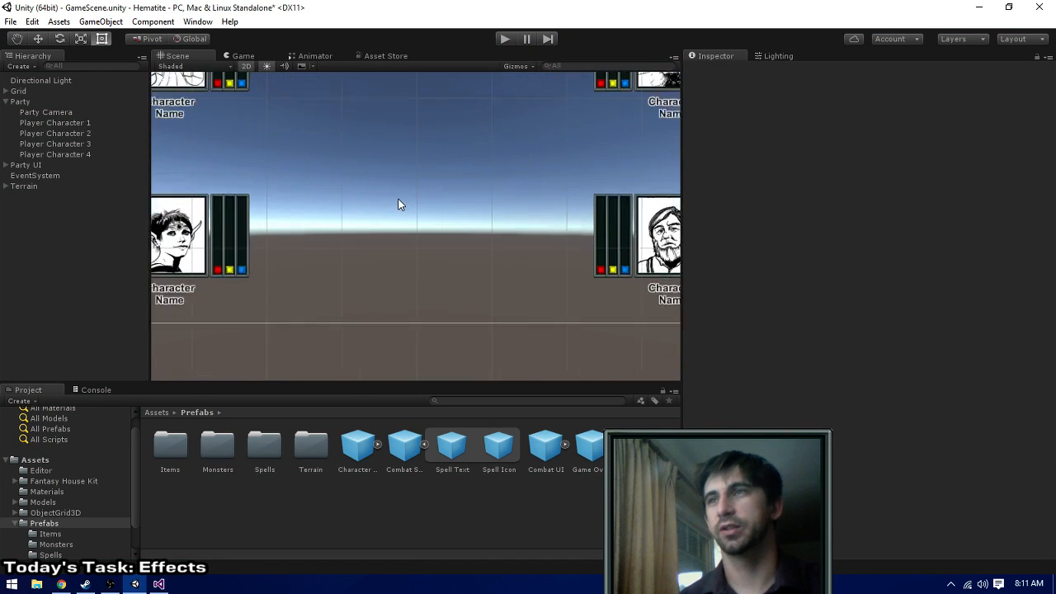
{"action": "middle_click_drag", "start_coordinate": [394, 175], "coordinate": [376, 228]}
{"action": "scroll", "coordinate": [322, 269], "scroll_direction": "down", "scroll_amount": 2}
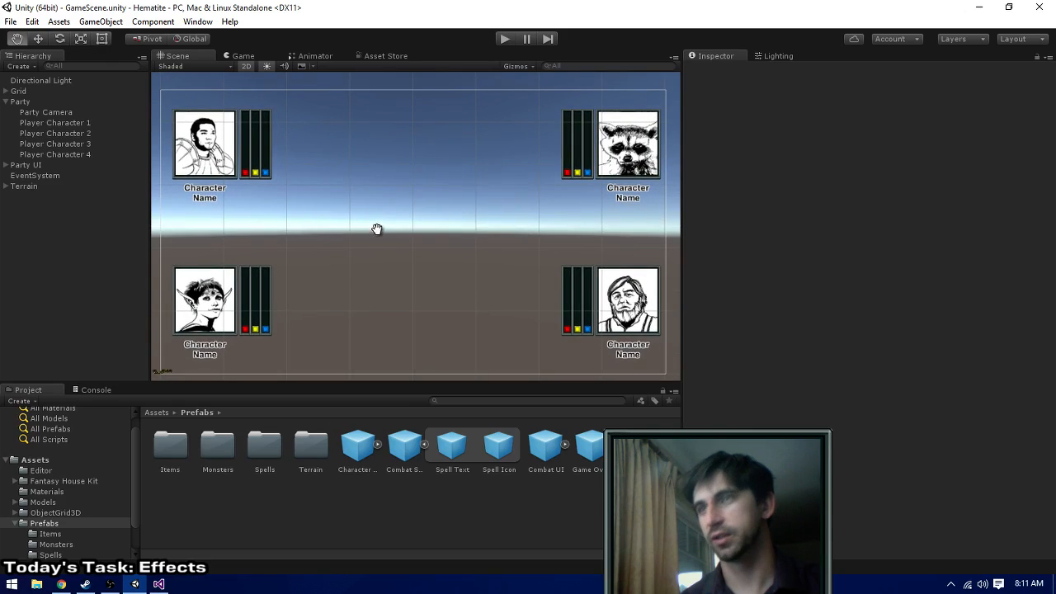
- Minimize Unity and Visual Studio and start an SVN commit of the Hematite folder on the desktop
{"action": "left_click", "coordinate": [979, 8]}
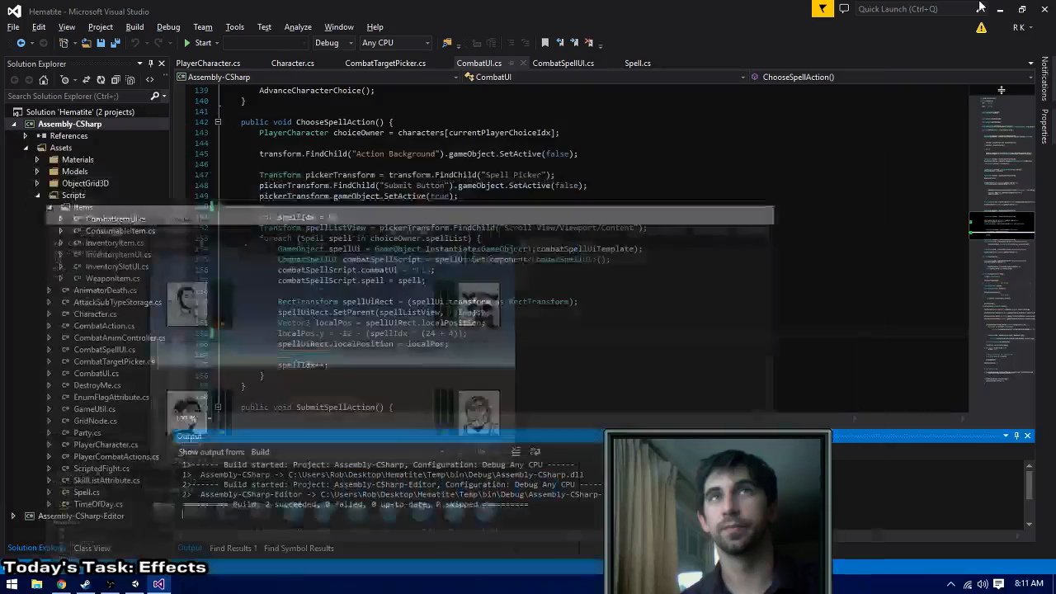
{"action": "left_click", "coordinate": [997, 9]}
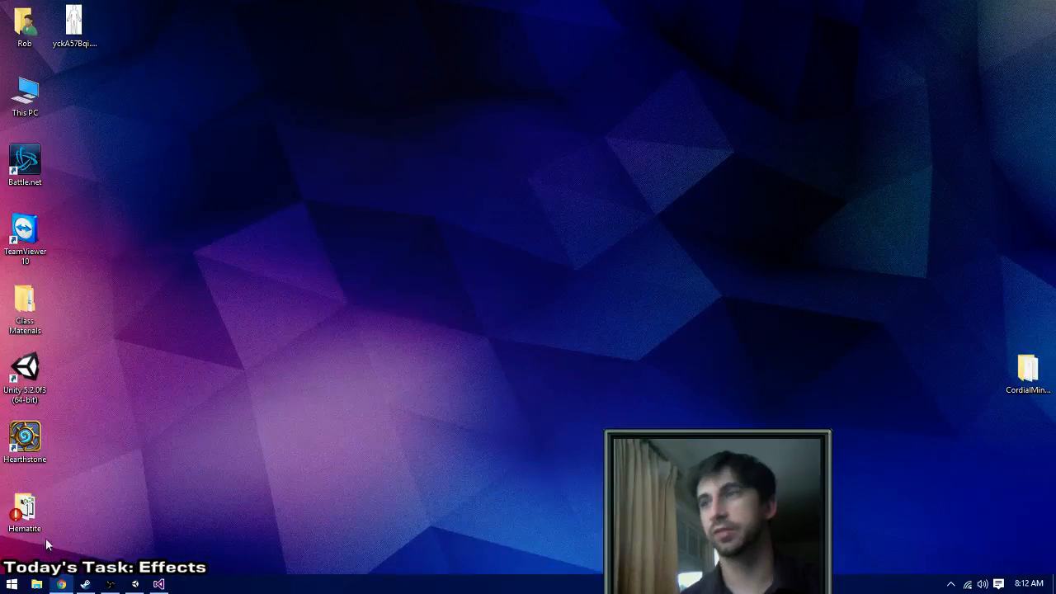
{"action": "right_click", "coordinate": [38, 511]}
{"action": "left_click", "coordinate": [125, 324]}
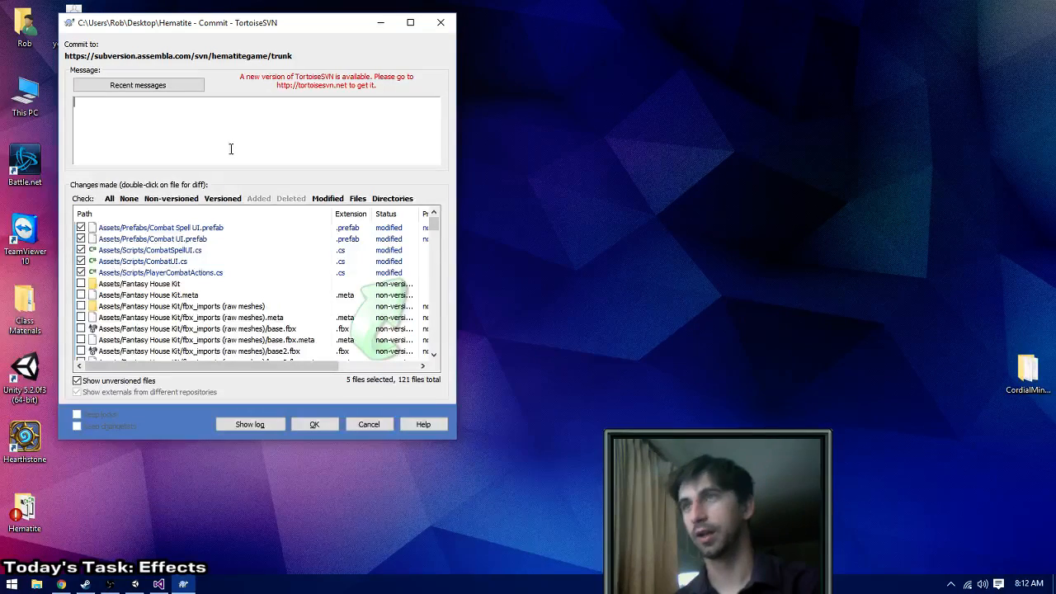
- Enter the commit message "Adds spell icons and some fixes to combat to avoid missing reference exceptions"
{"action": "type", "text": "dds "}
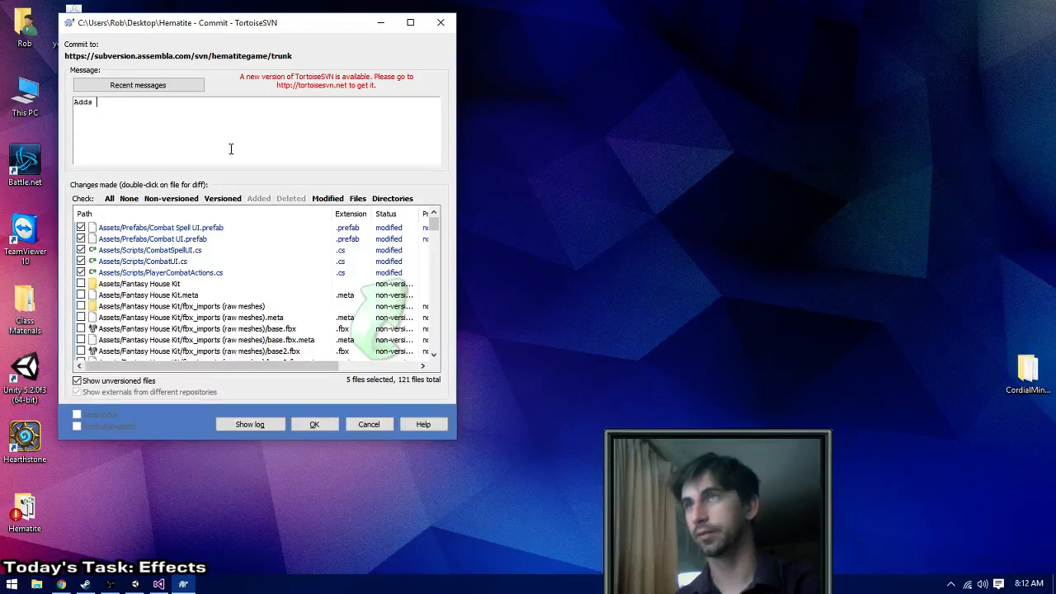
{"action": "type", "text": "spell icons and "}
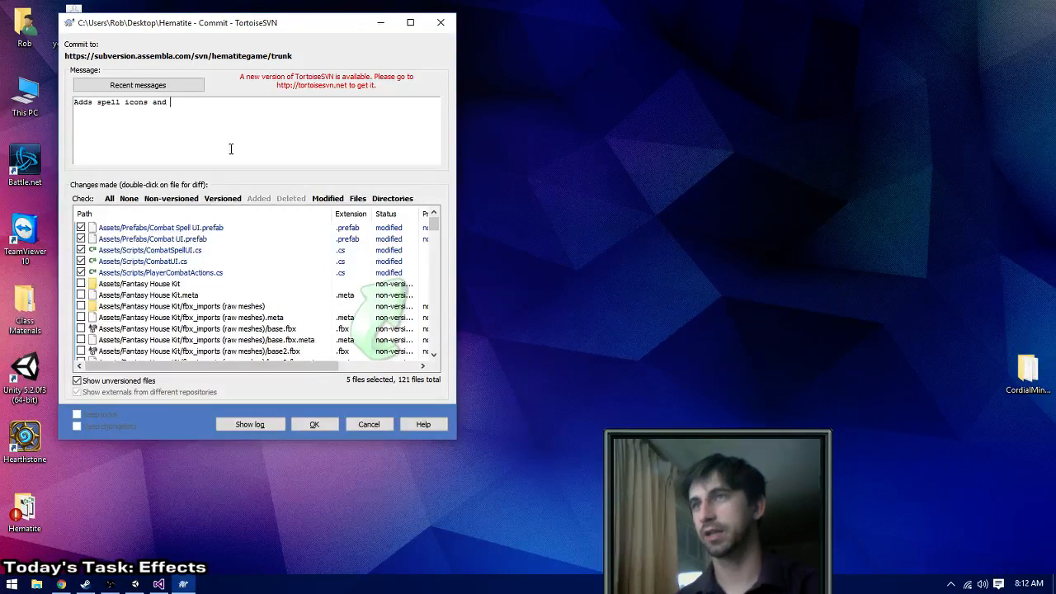
{"action": "type", "text": "some fixes "}
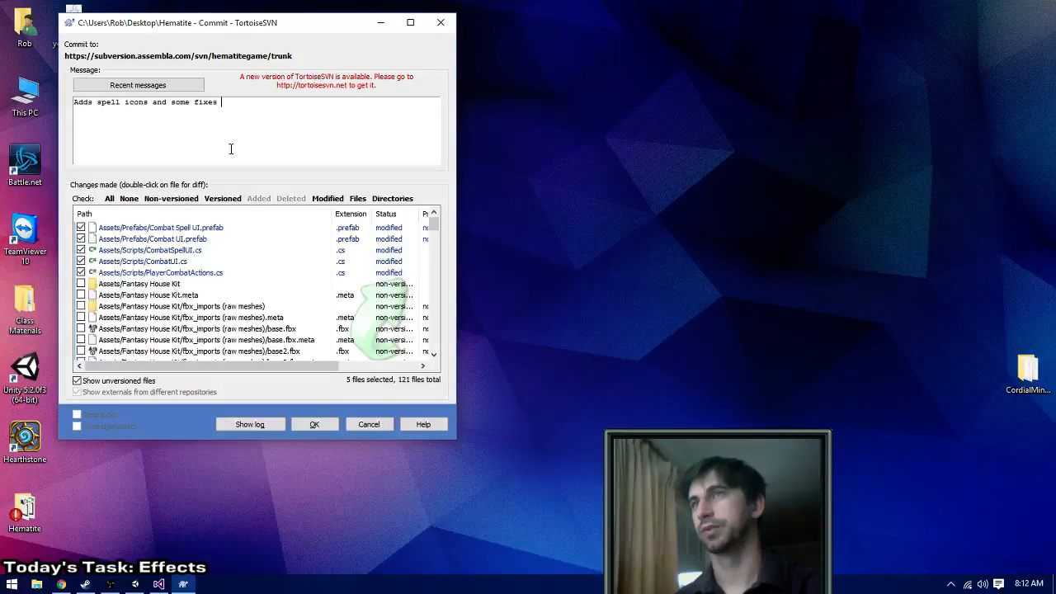
{"action": "type", "text": "to combat to"}
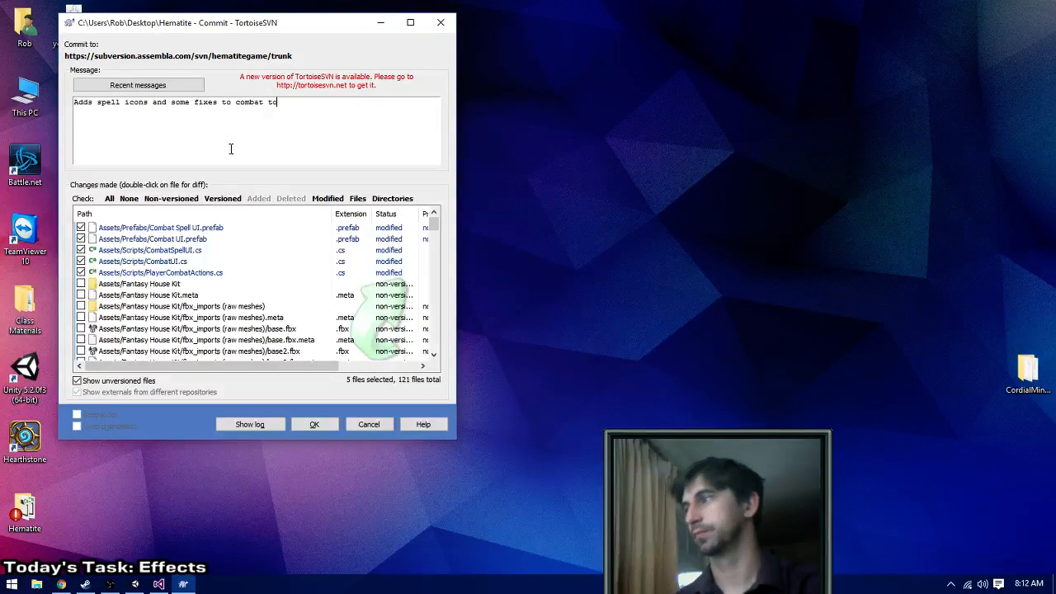
{"action": "type", "text": " avoid missing refrs"}
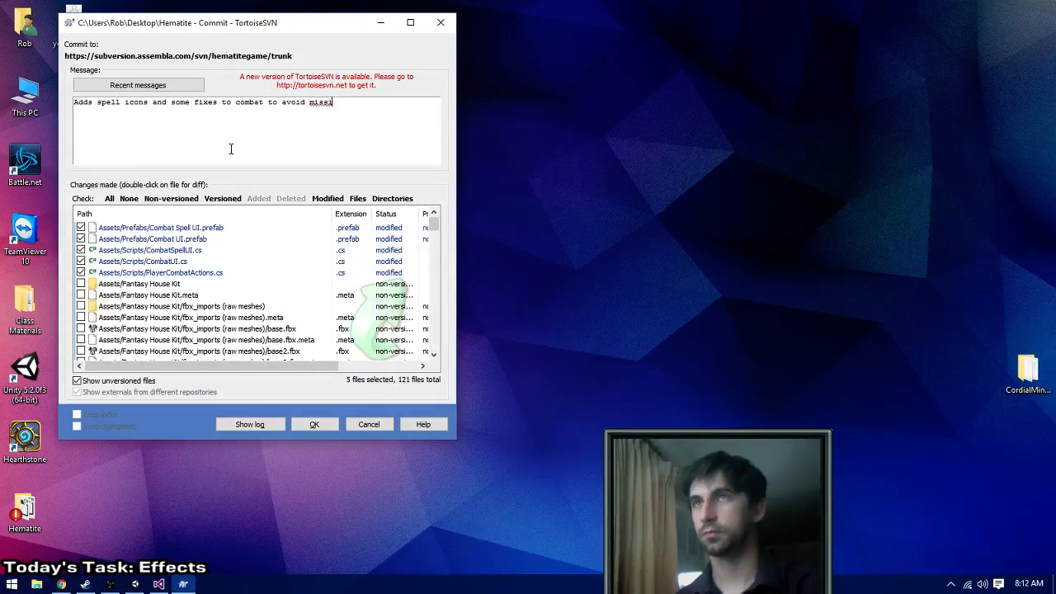
{"action": "key", "text": "BackSpace"}
{"action": "key", "text": "BackSpace"}
{"action": "type", "text": "erence exceptions"}
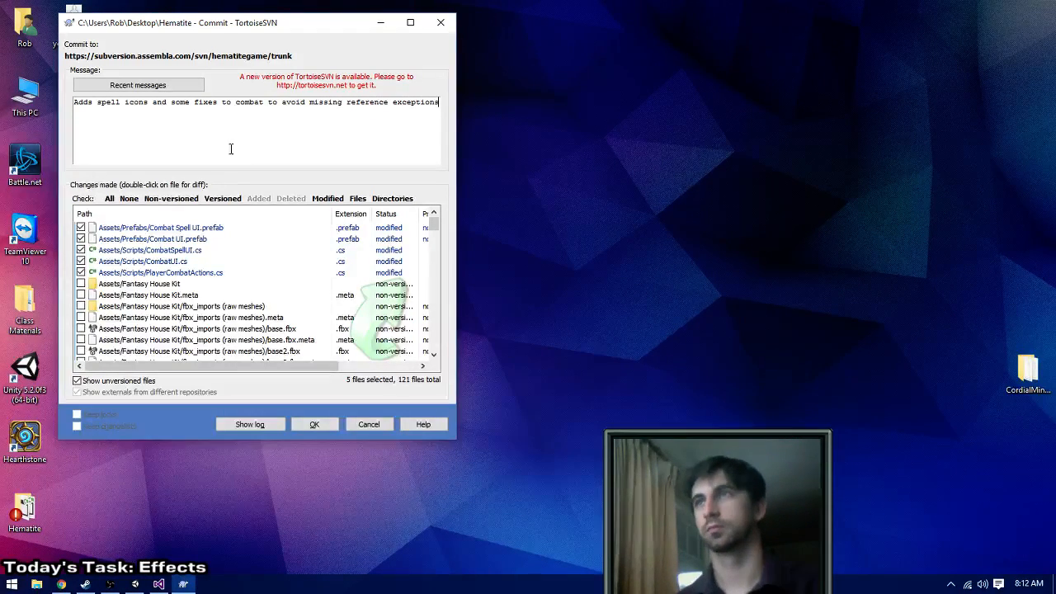
- Commit the selected modified prefabs and scripts, close the commit report and switch back to Unity
{"action": "left_click", "coordinate": [314, 424]}
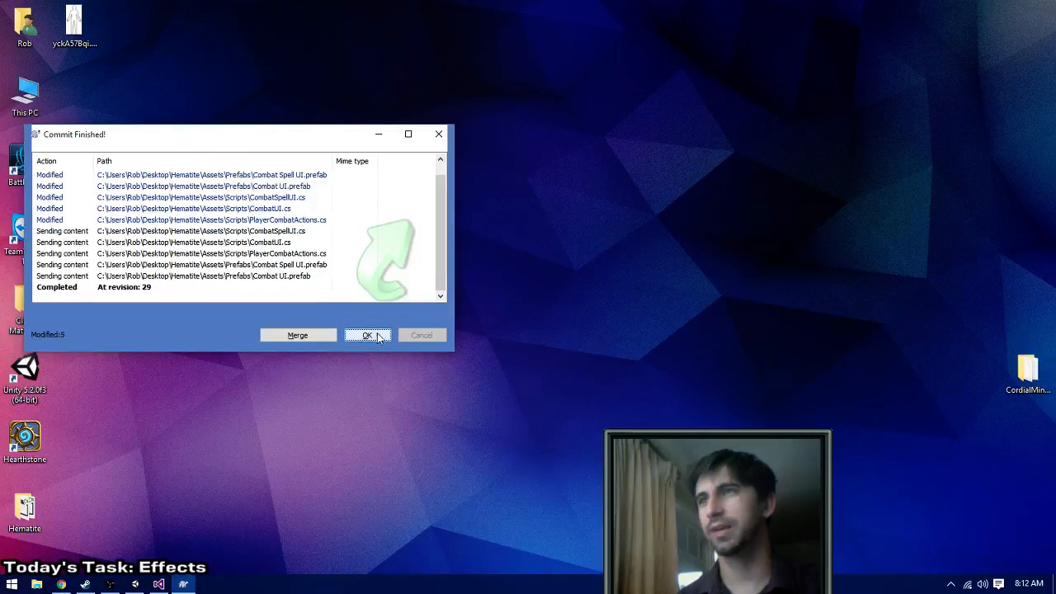
{"action": "left_click", "coordinate": [379, 336]}
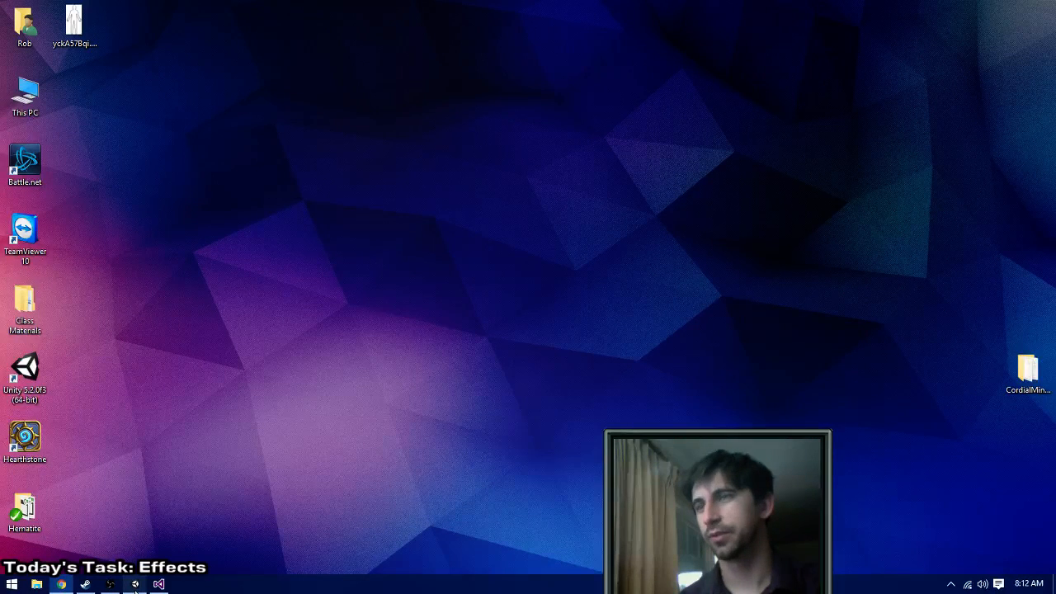
{"action": "mouse_move", "coordinate": [137, 584]}
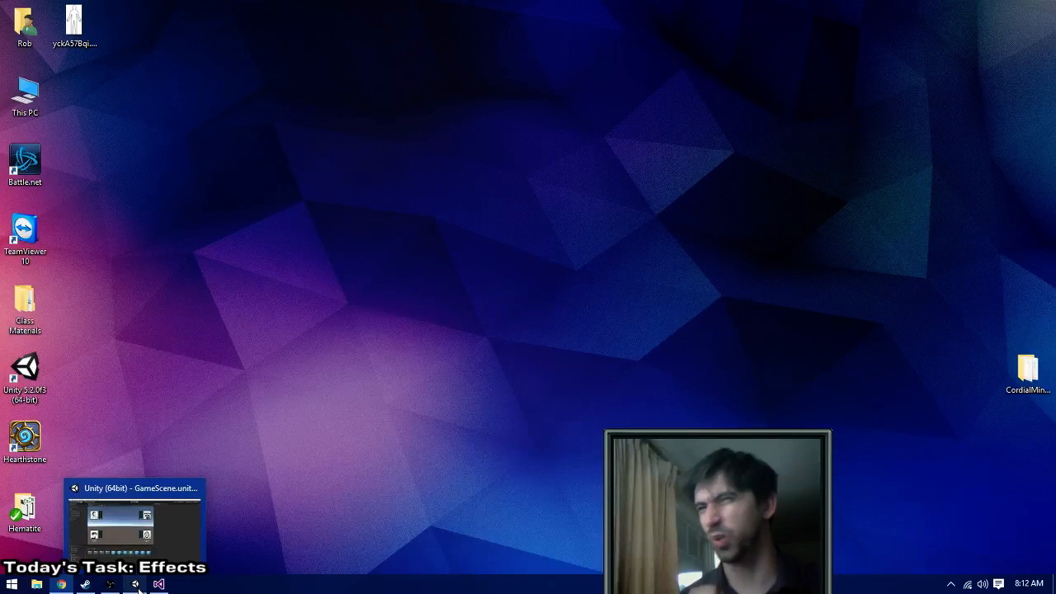
{"action": "left_click", "coordinate": [137, 584]}
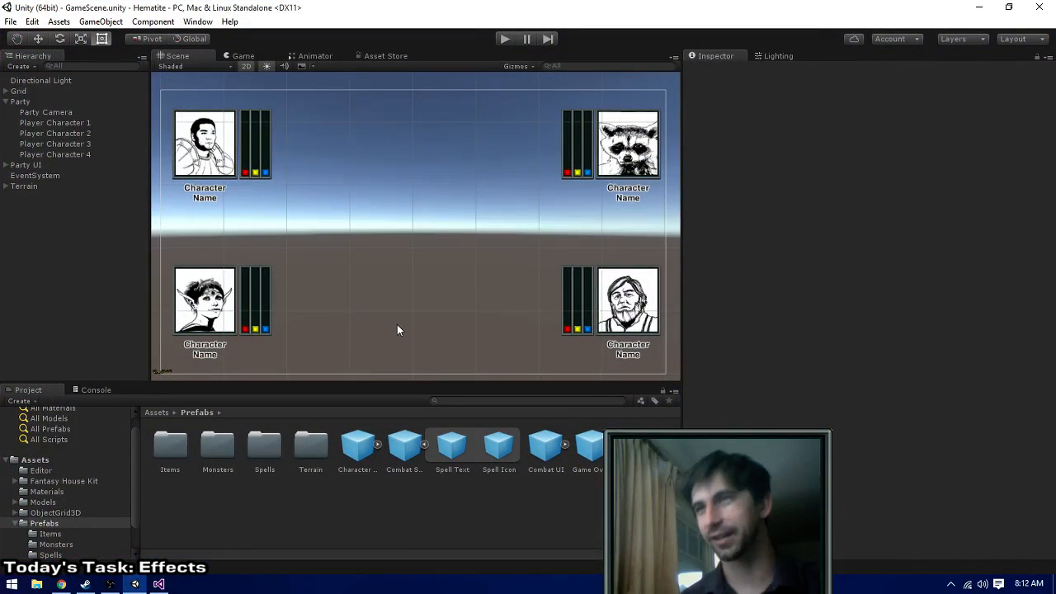
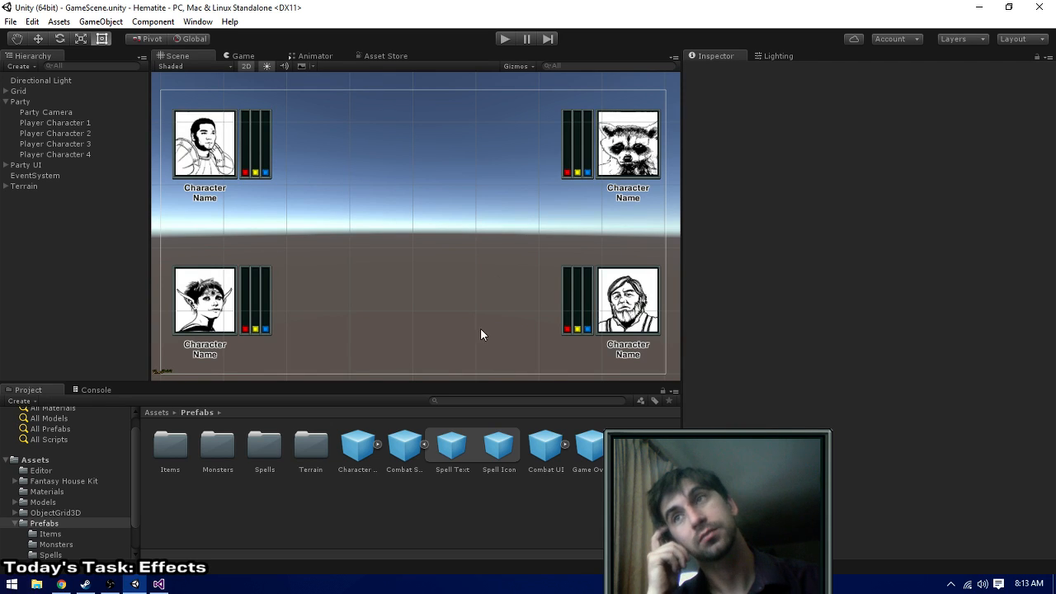
- Open the Hematite project's Scratch\Effects folder on the desktop, view blood.png at full size and close the image
{"action": "left_click", "coordinate": [37, 584]}
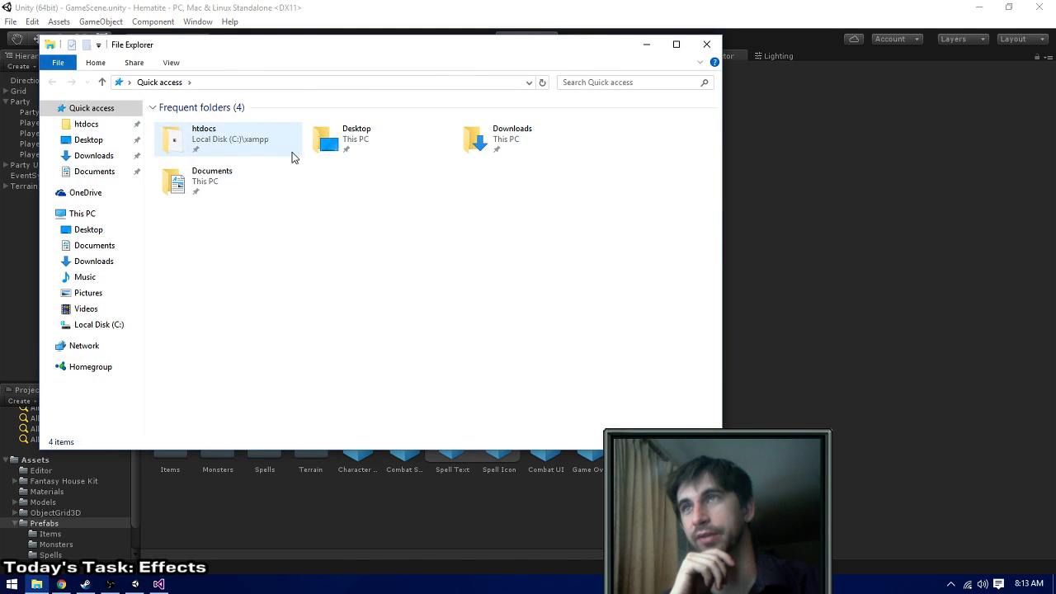
{"action": "double_click", "coordinate": [330, 142]}
{"action": "double_click", "coordinate": [209, 153]}
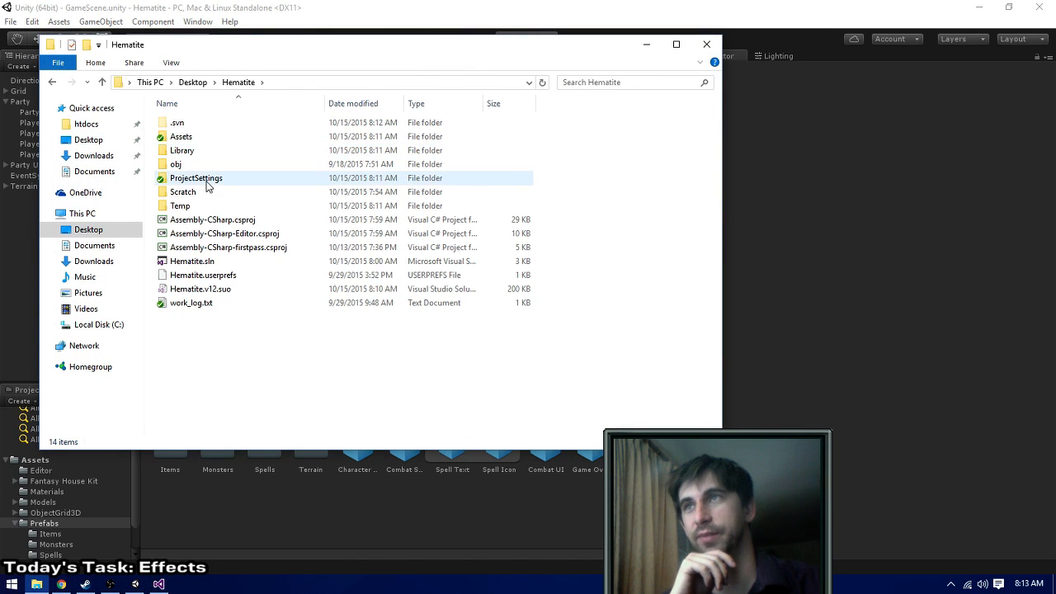
{"action": "double_click", "coordinate": [202, 193]}
{"action": "double_click", "coordinate": [204, 144]}
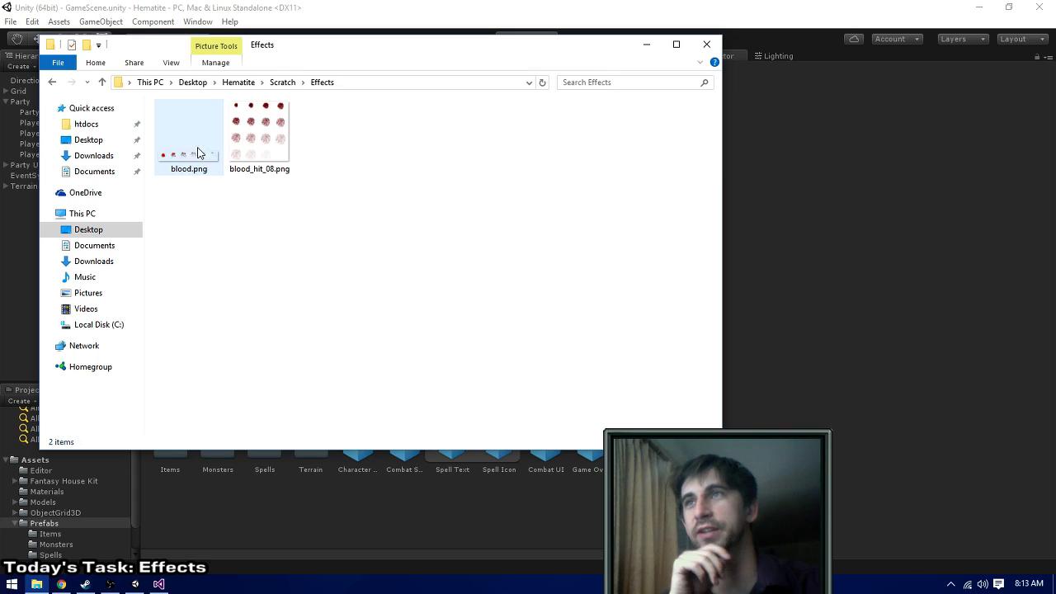
{"action": "double_click", "coordinate": [204, 154]}
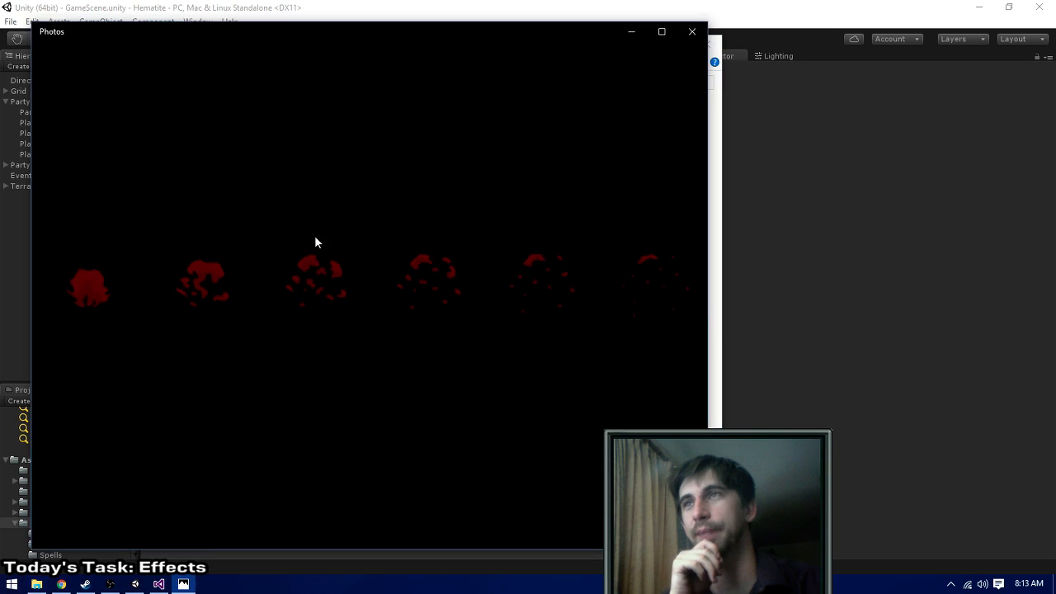
{"action": "left_click", "coordinate": [692, 31]}
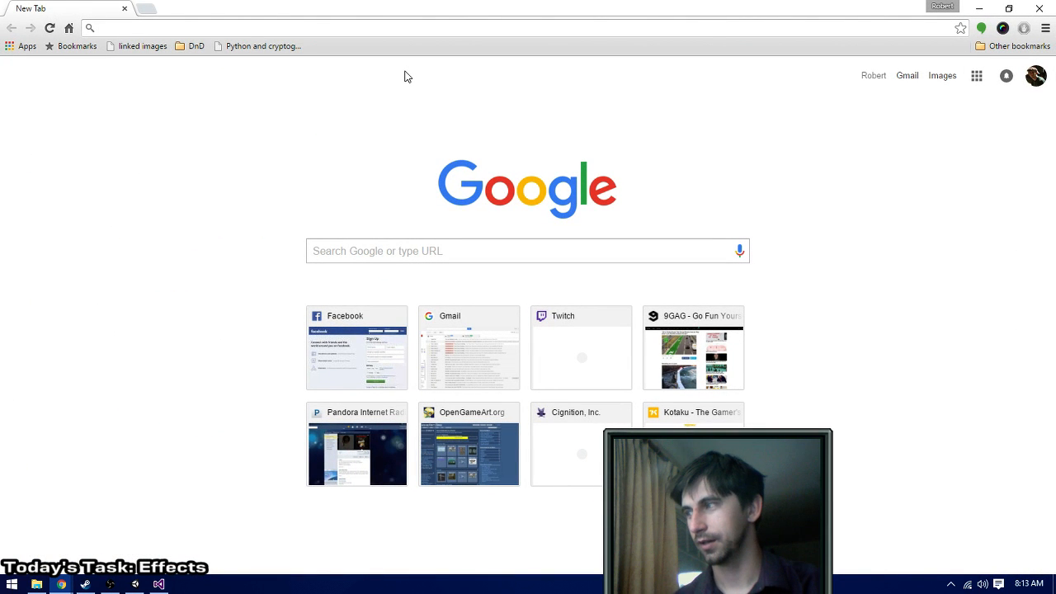
- Switch to Chrome, search Google for "juice box assets" and look over the results
{"action": "type", "text": "juice box "}
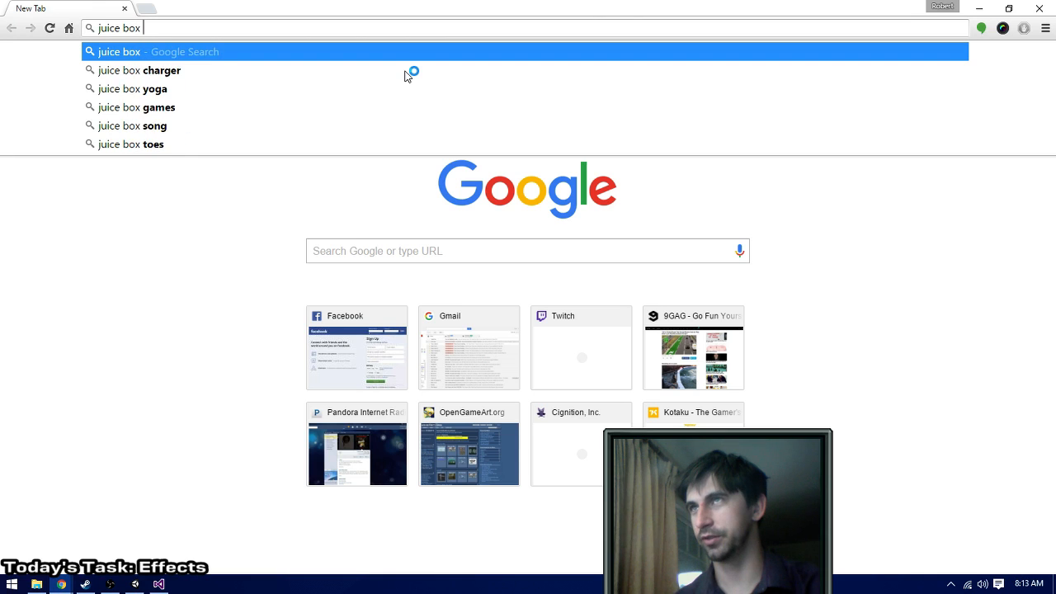
{"action": "type", "text": "assets"}
{"action": "key", "text": "Return"}
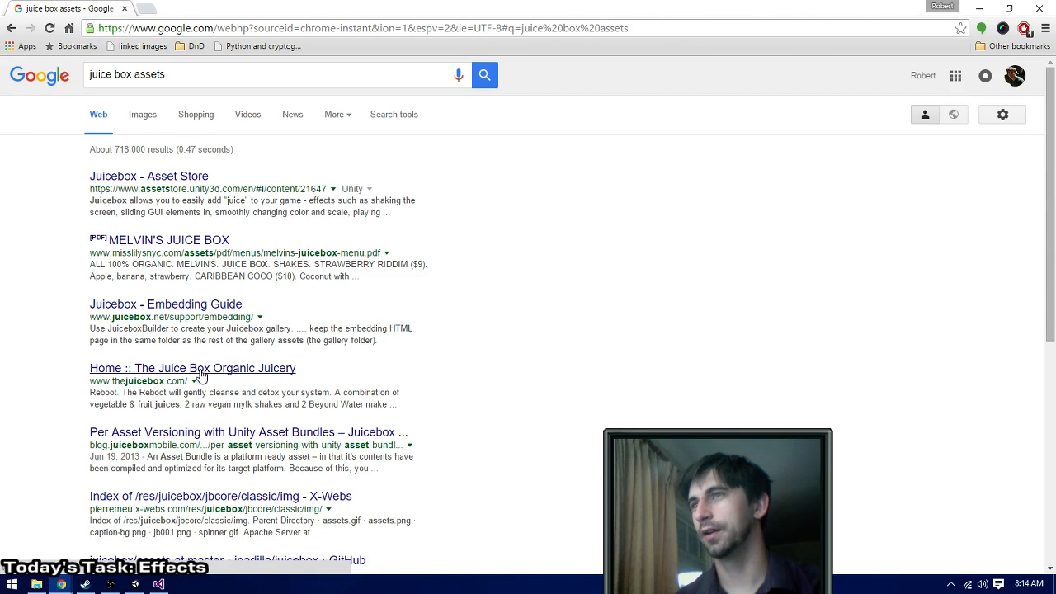
{"action": "scroll", "coordinate": [489, 331], "scroll_direction": "down", "scroll_amount": 1}
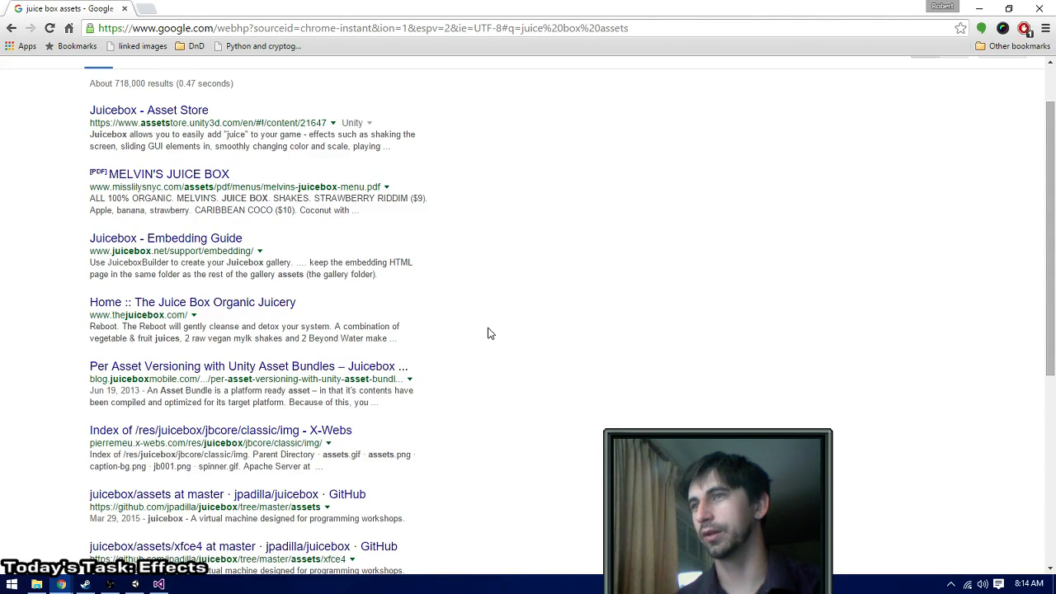
{"action": "scroll", "coordinate": [483, 332], "scroll_direction": "down", "scroll_amount": 2}
{"action": "scroll", "coordinate": [474, 247], "scroll_direction": "up", "scroll_amount": 3}
- Refine the Google search to "juice assets open source"
{"action": "left_click", "coordinate": [242, 73]}
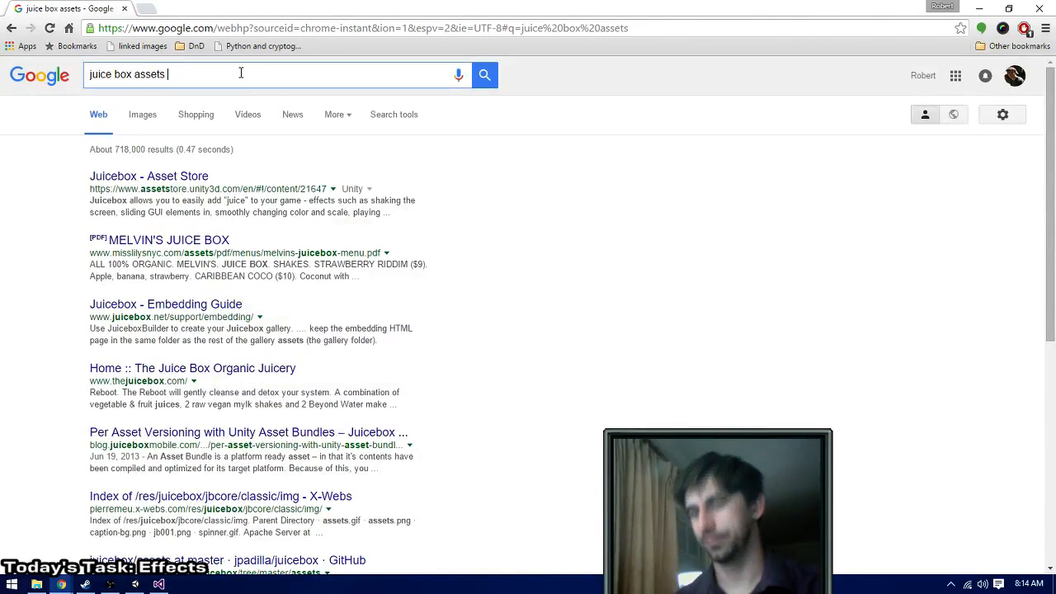
{"action": "type", "text": "open source"}
{"action": "key", "text": "ctrl+Left"}
{"action": "key", "text": "ctrl+Left"}
{"action": "key", "text": "ctrl+Left"}
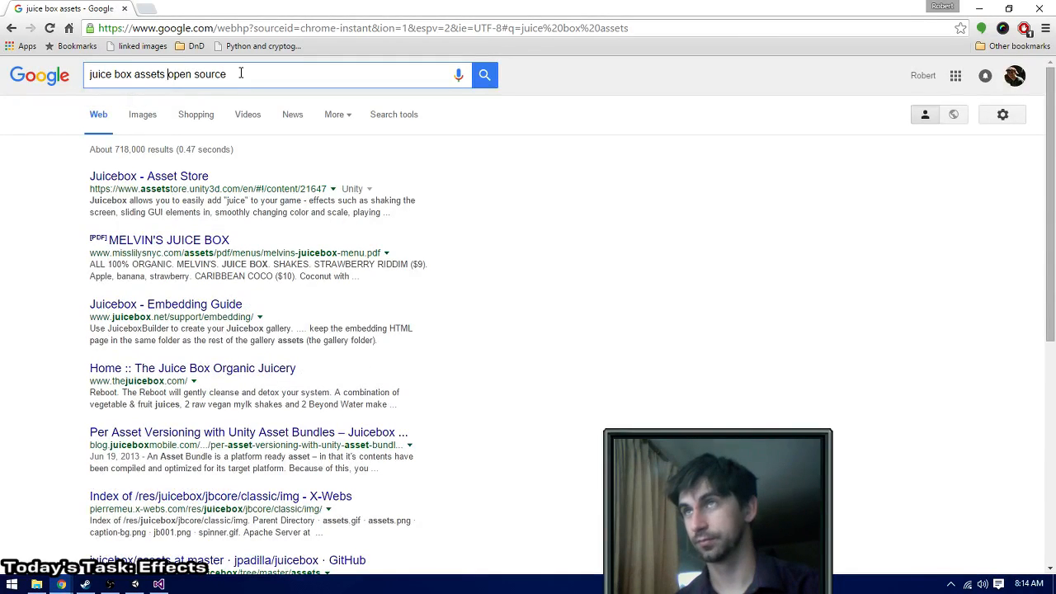
{"action": "key", "text": "ctrl+shift+Left"}
{"action": "key", "text": "BackSpace"}
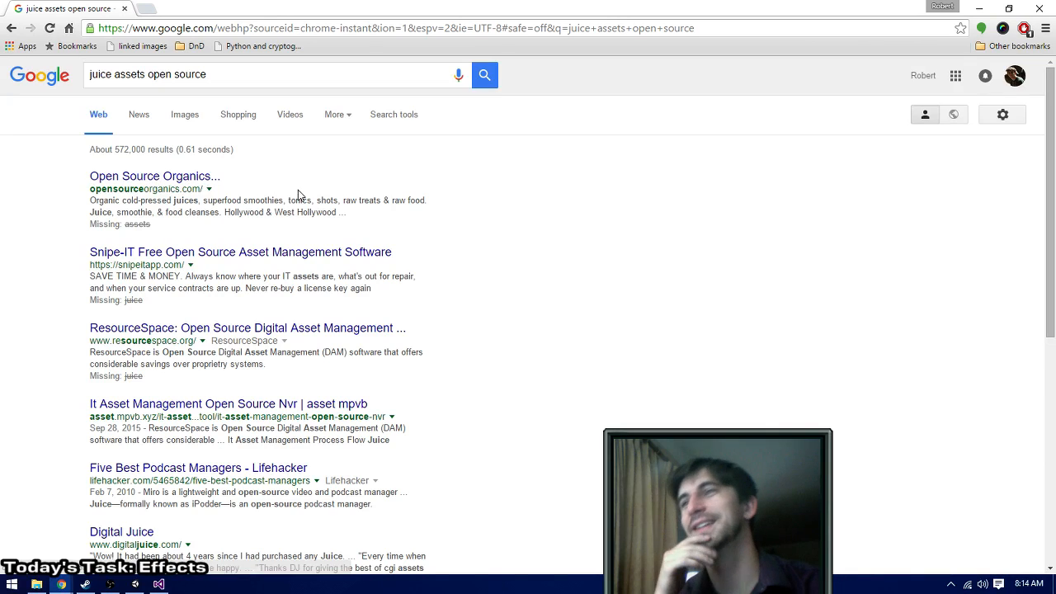
- Search Google for "game juice assets open source" and look through the first two pages of results
{"action": "double_click", "coordinate": [100, 74]}
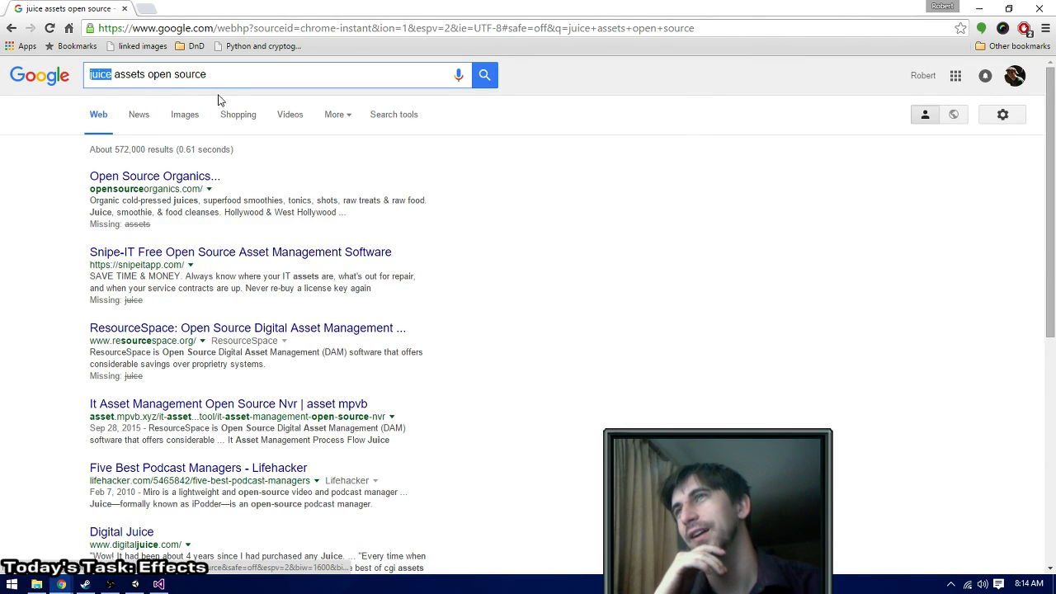
{"action": "type", "text": "game juice"}
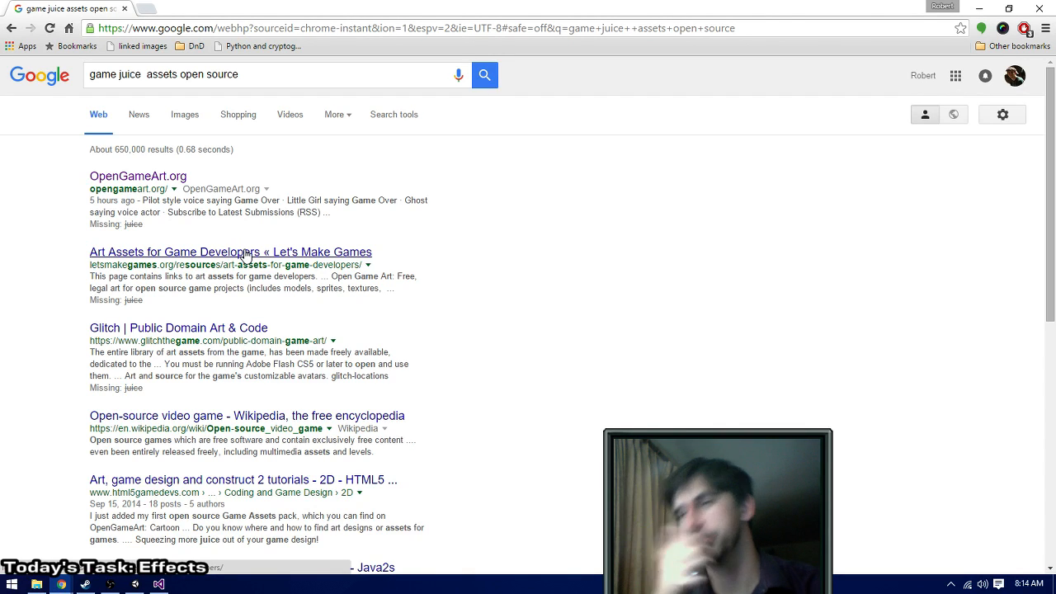
{"action": "scroll", "coordinate": [367, 274], "scroll_direction": "down", "scroll_amount": 3}
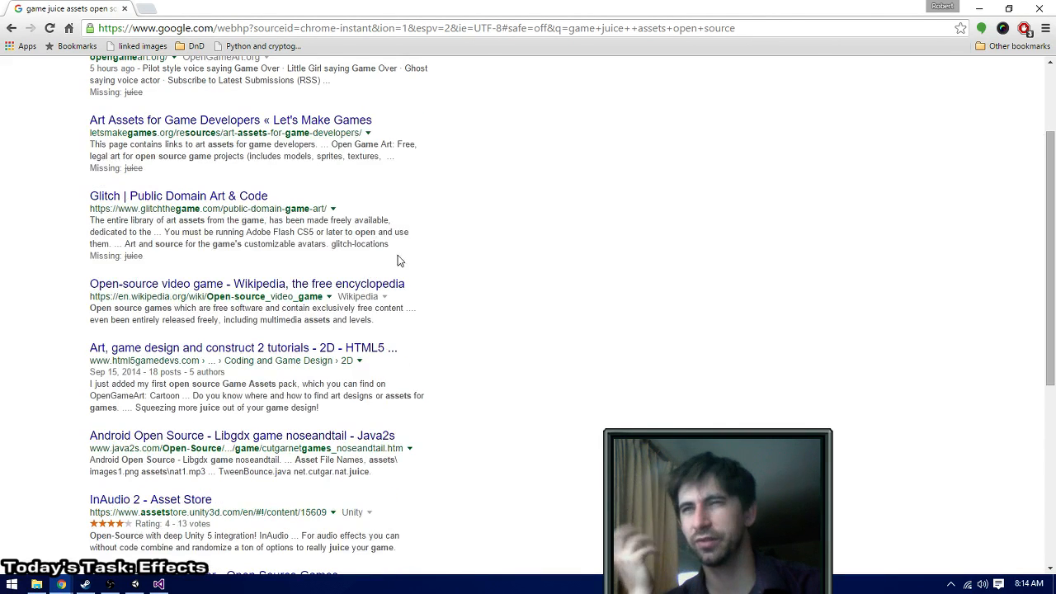
{"action": "scroll", "coordinate": [588, 289], "scroll_direction": "down", "scroll_amount": 4}
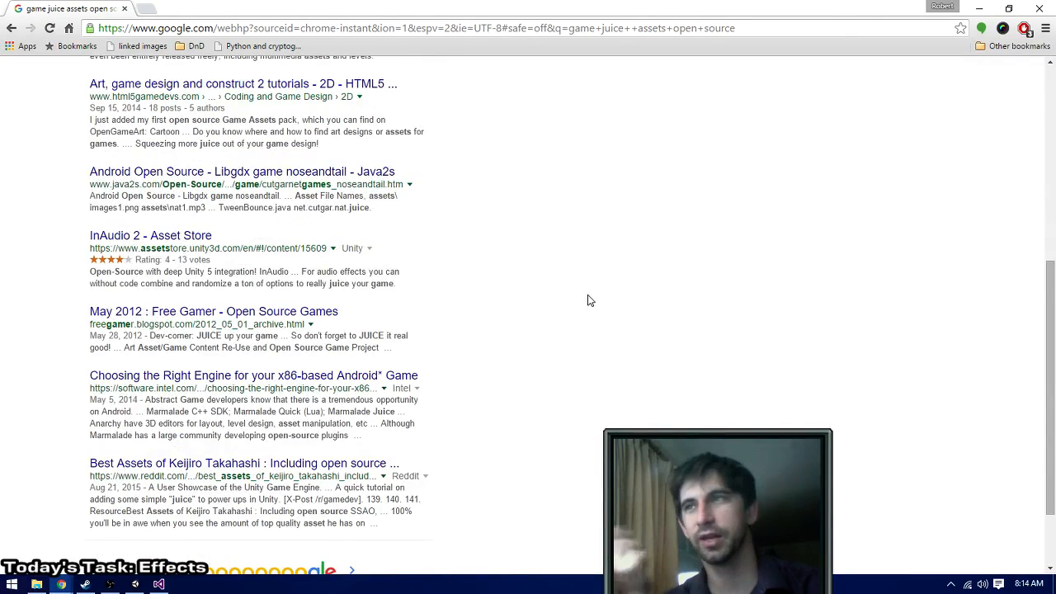
{"action": "scroll", "coordinate": [495, 388], "scroll_direction": "down", "scroll_amount": 1}
{"action": "left_click", "coordinate": [347, 526]}
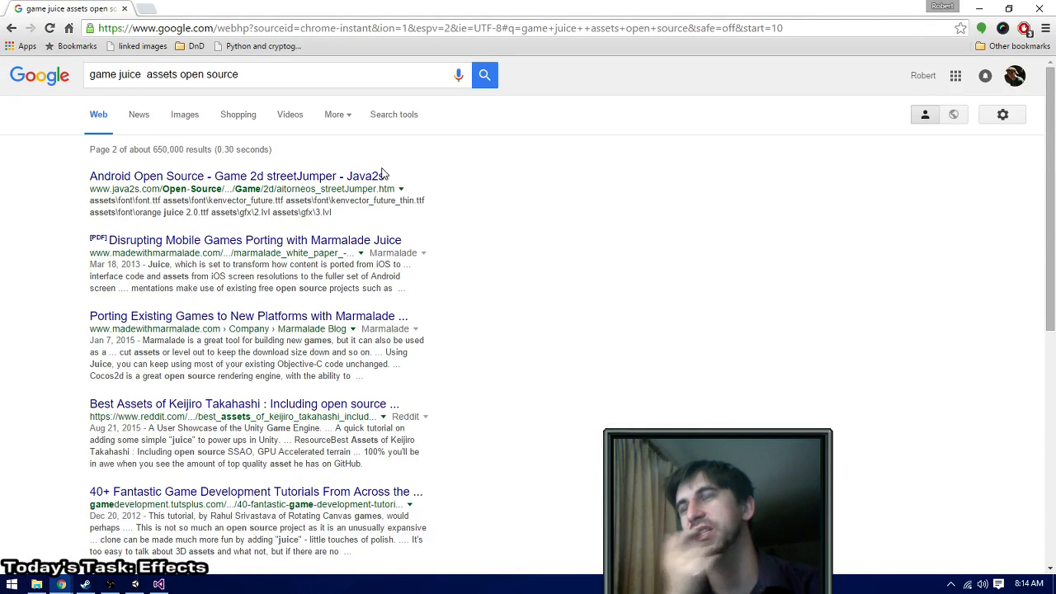
{"action": "scroll", "coordinate": [429, 371], "scroll_direction": "down", "scroll_amount": 2}
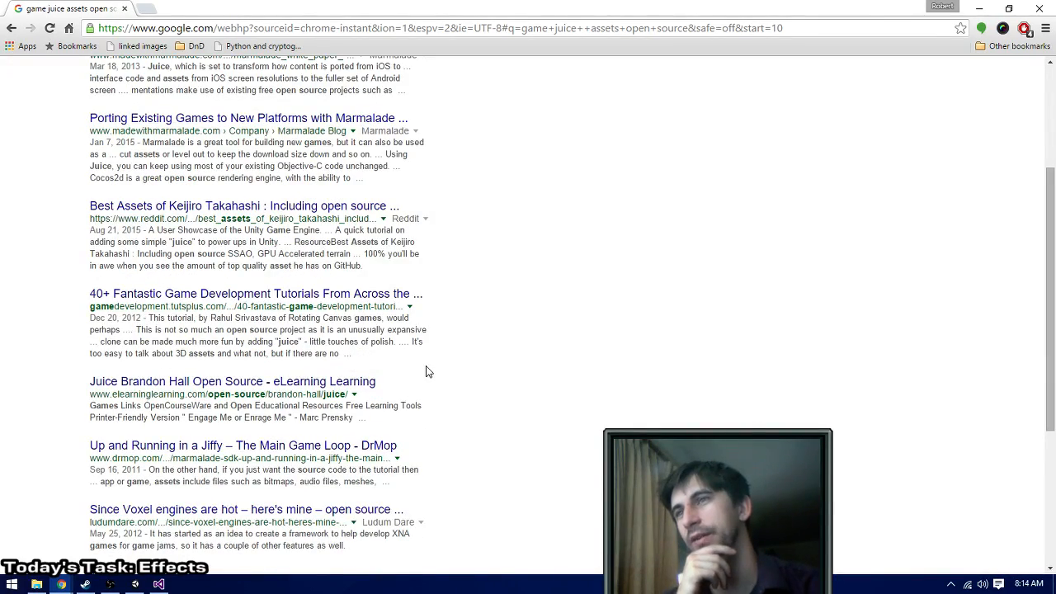
{"action": "scroll", "coordinate": [425, 372], "scroll_direction": "down", "scroll_amount": 2}
{"action": "scroll", "coordinate": [426, 367], "scroll_direction": "up", "scroll_amount": 5}
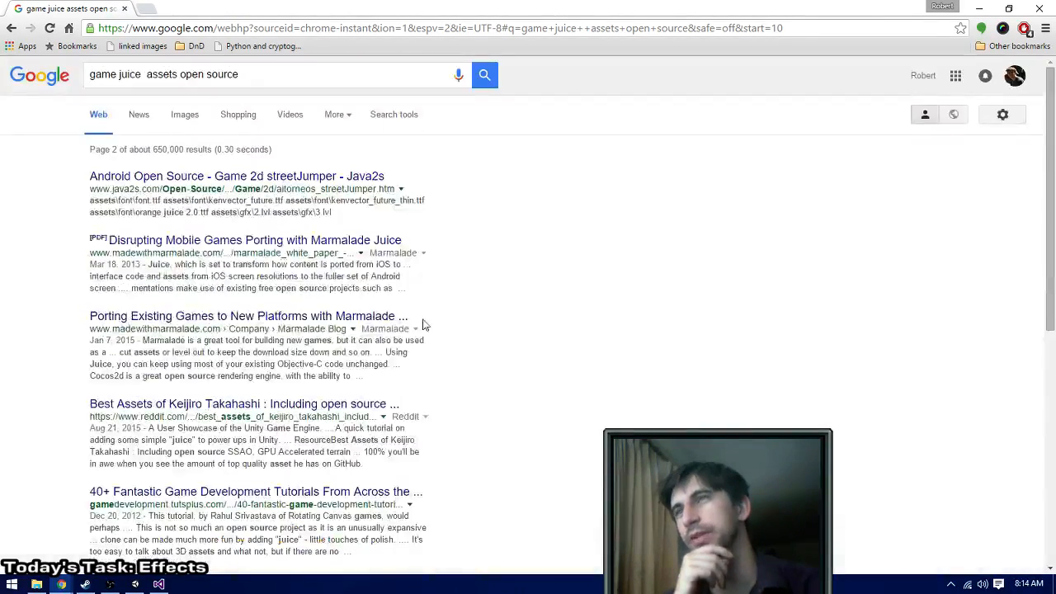
- Switch the game juice search to image results and look through them for usable effect art
{"action": "left_click", "coordinate": [185, 115]}
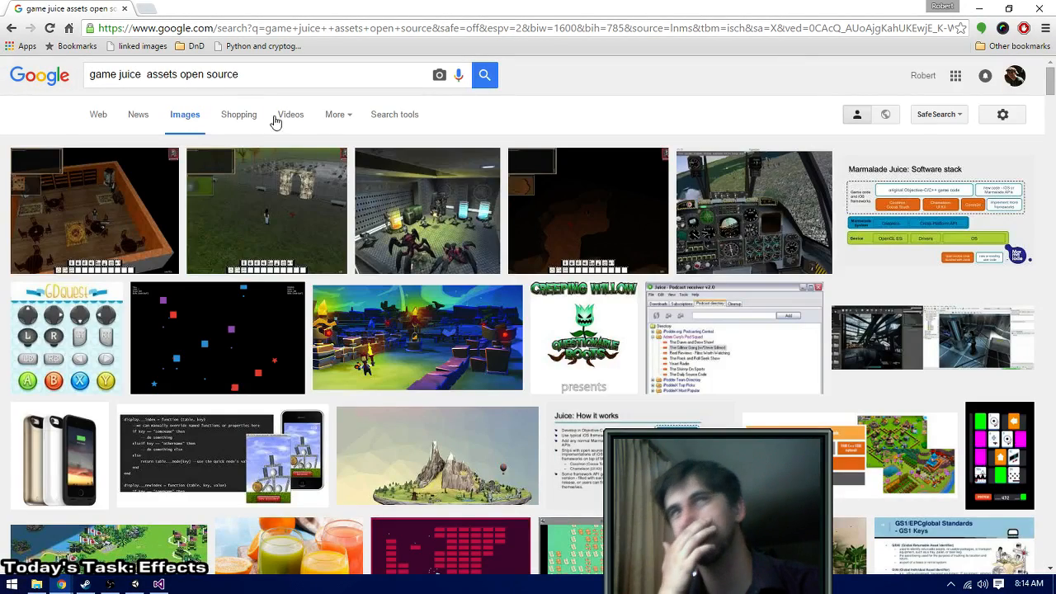
{"action": "scroll", "coordinate": [375, 237], "scroll_direction": "down", "scroll_amount": 5}
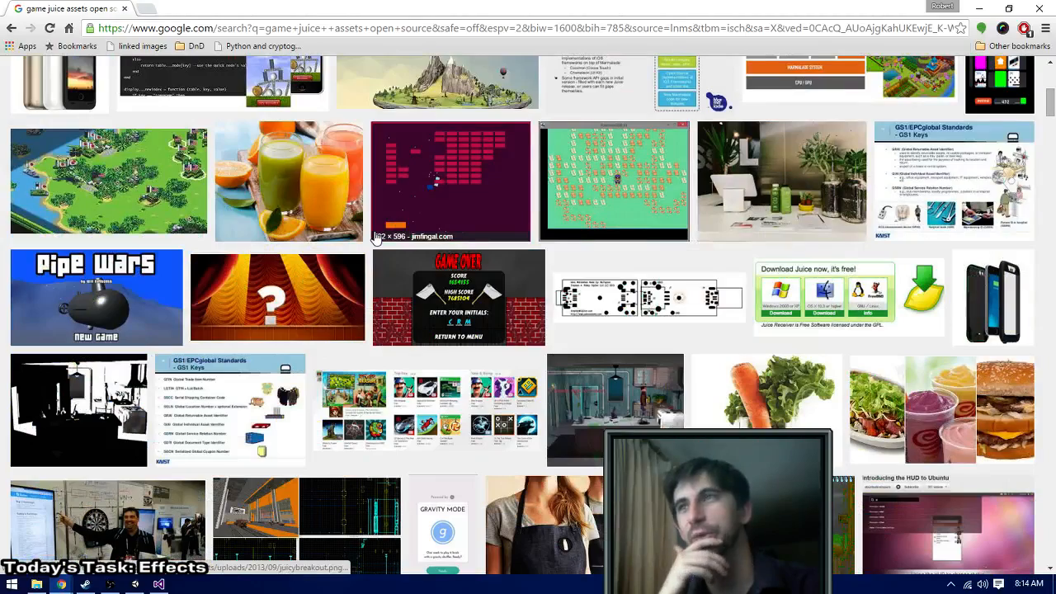
{"action": "scroll", "coordinate": [376, 236], "scroll_direction": "down", "scroll_amount": 4}
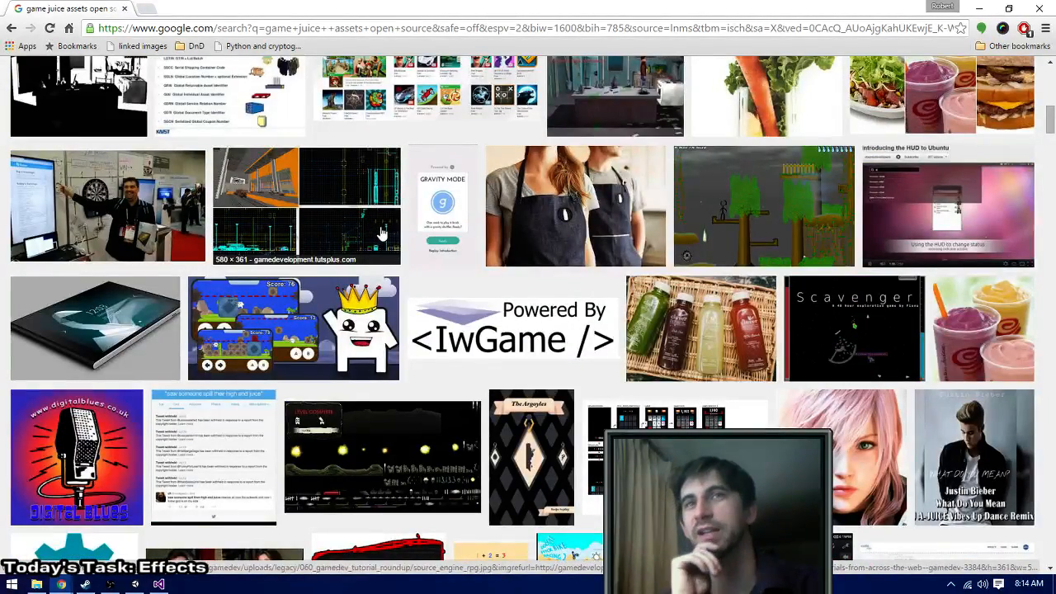
{"action": "scroll", "coordinate": [381, 235], "scroll_direction": "down", "scroll_amount": 1}
{"action": "scroll", "coordinate": [381, 235], "scroll_direction": "down", "scroll_amount": 3}
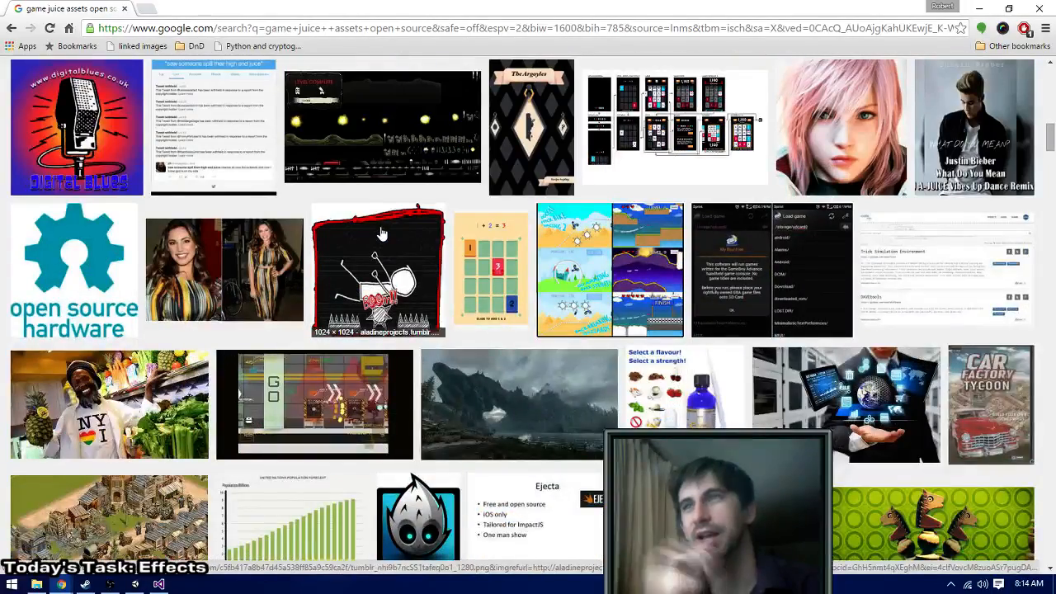
{"action": "scroll", "coordinate": [382, 235], "scroll_direction": "up", "scroll_amount": 12}
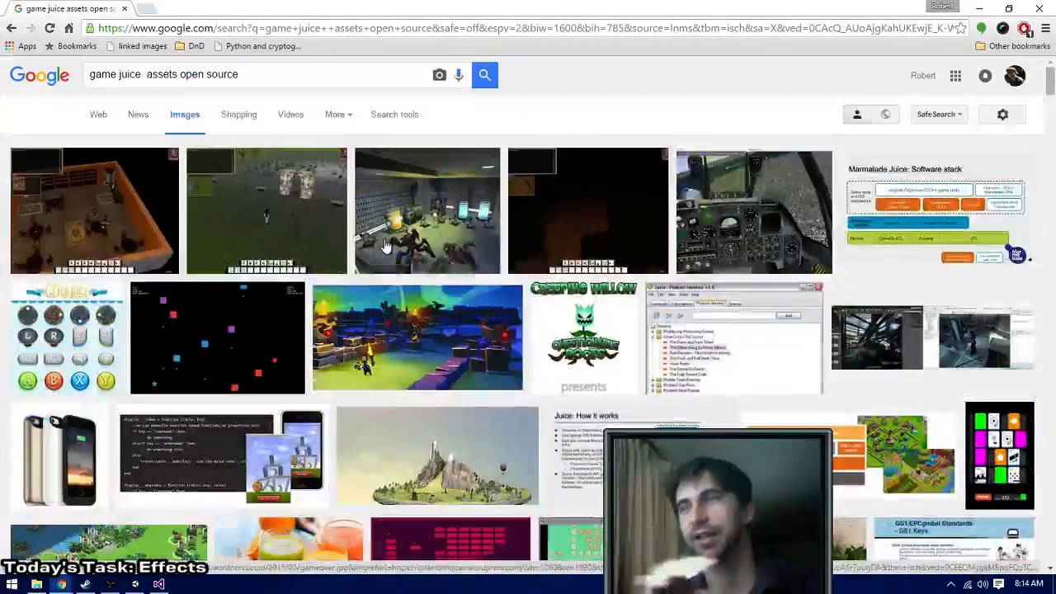
- Search Google Images for "open source game assets effects"
{"action": "triple_click", "coordinate": [256, 74]}
{"action": "type", "text": "op"}
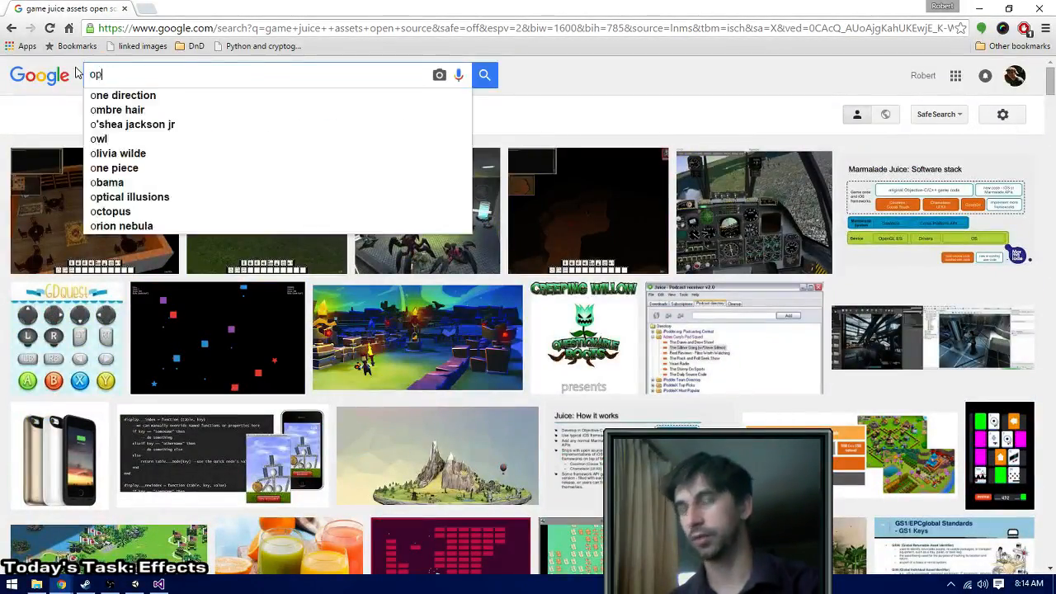
{"action": "type", "text": "en source game ass"}
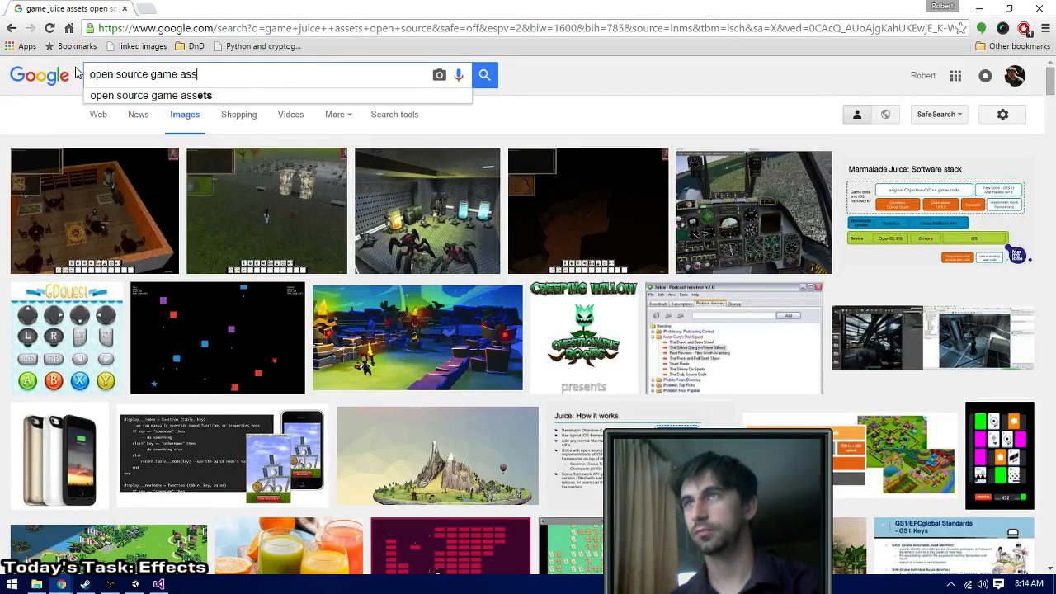
{"action": "type", "text": "ets "}
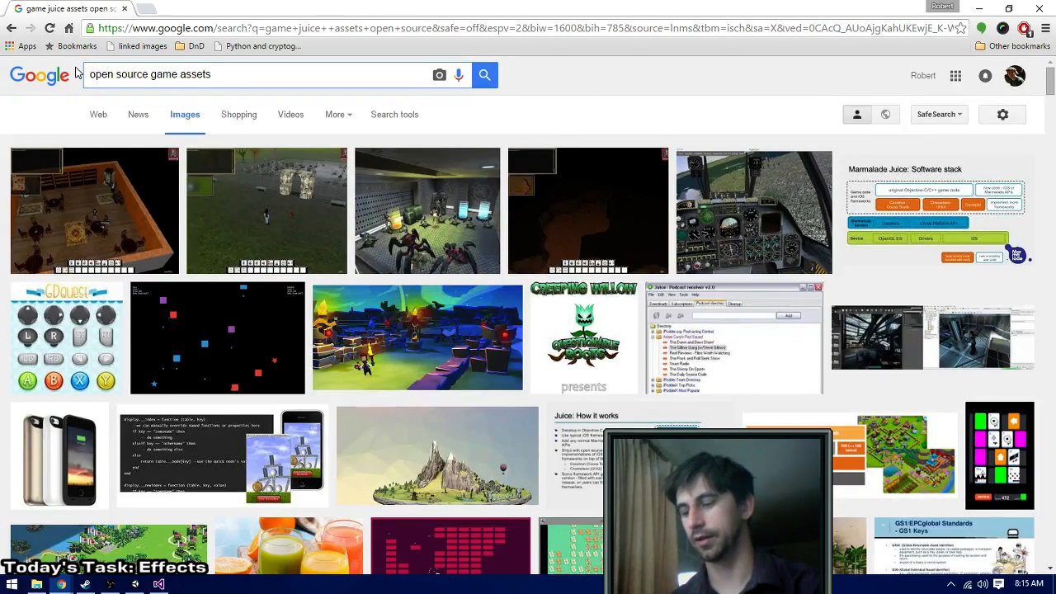
{"action": "type", "text": "effects"}
{"action": "key", "text": "Return"}
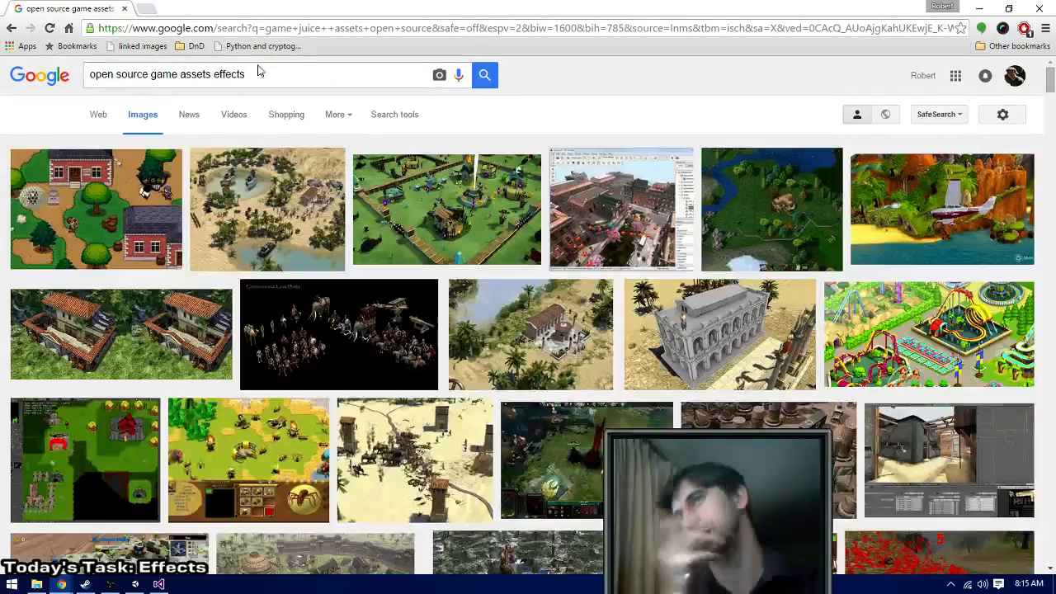
- Examine the image results for open source game effects, looking for suitable effect sprites
{"action": "scroll", "coordinate": [419, 173], "scroll_direction": "down", "scroll_amount": 10}
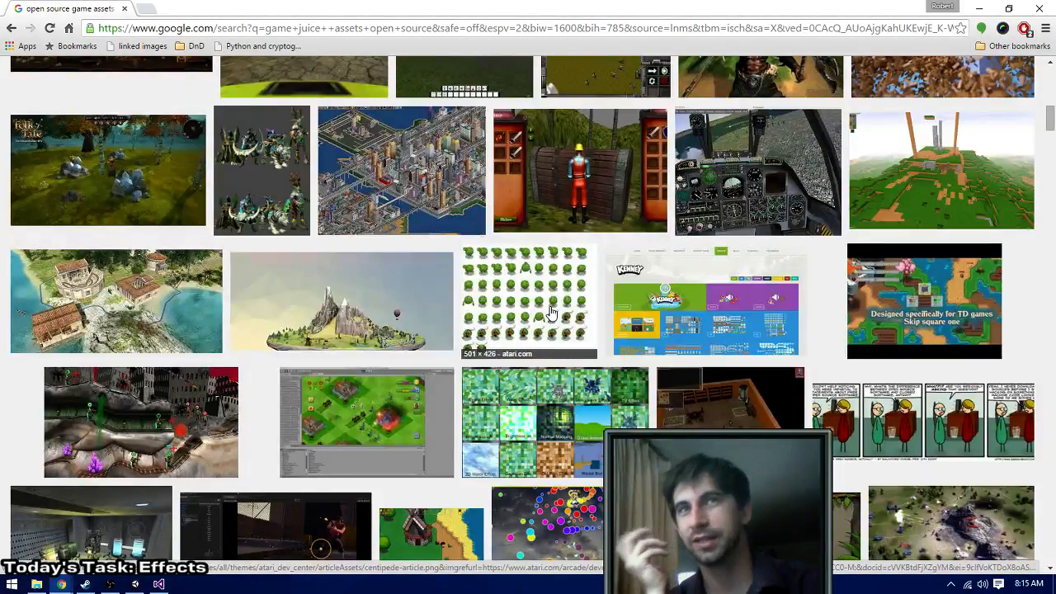
{"action": "scroll", "coordinate": [551, 311], "scroll_direction": "down", "scroll_amount": 5}
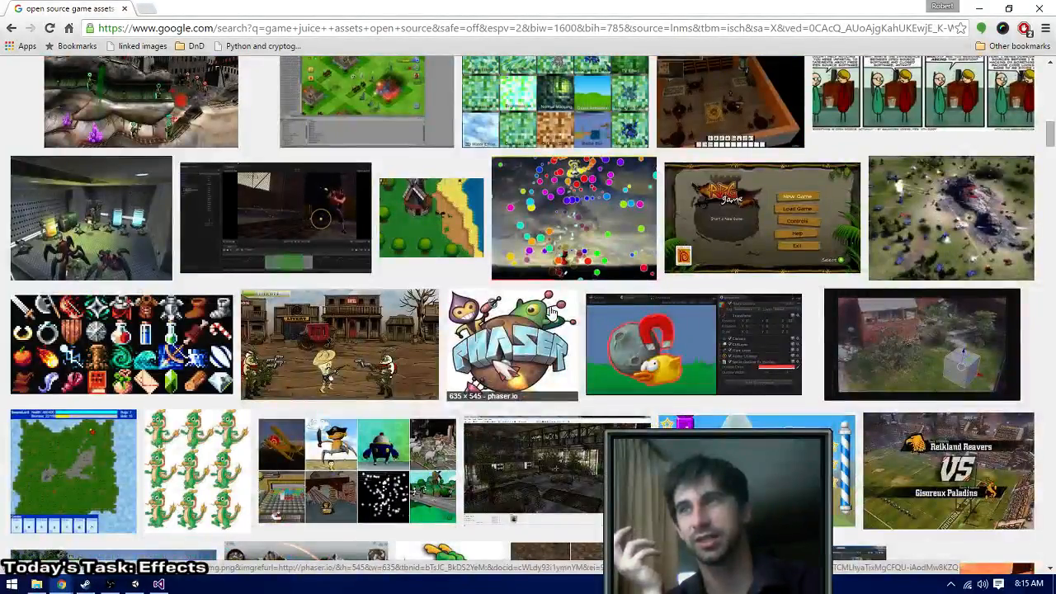
{"action": "scroll", "coordinate": [551, 312], "scroll_direction": "down", "scroll_amount": 4}
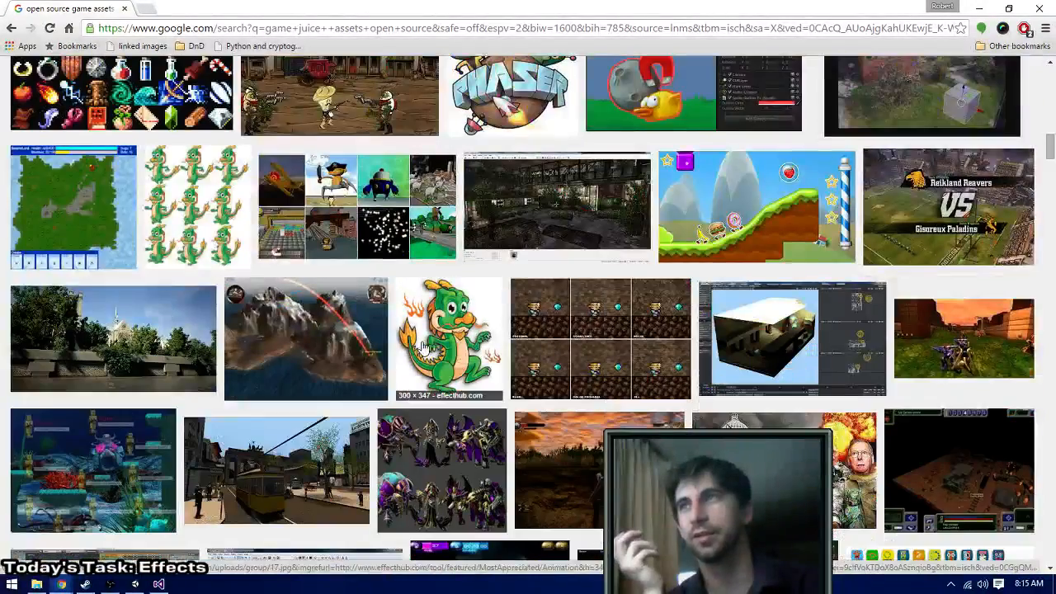
{"action": "scroll", "coordinate": [119, 202], "scroll_direction": "up", "scroll_amount": 2}
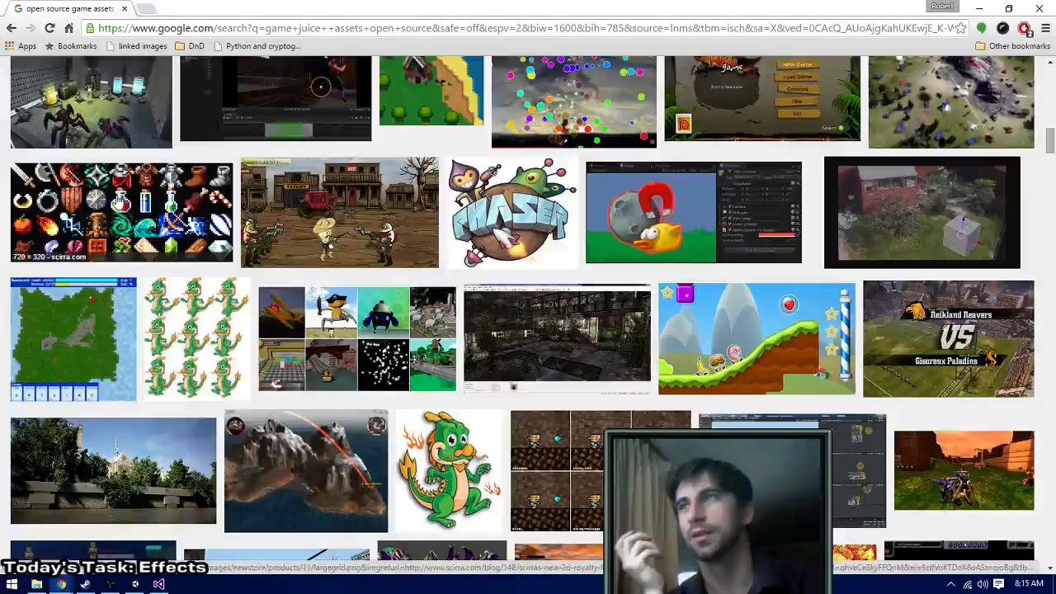
{"action": "scroll", "coordinate": [119, 202], "scroll_direction": "down", "scroll_amount": 5}
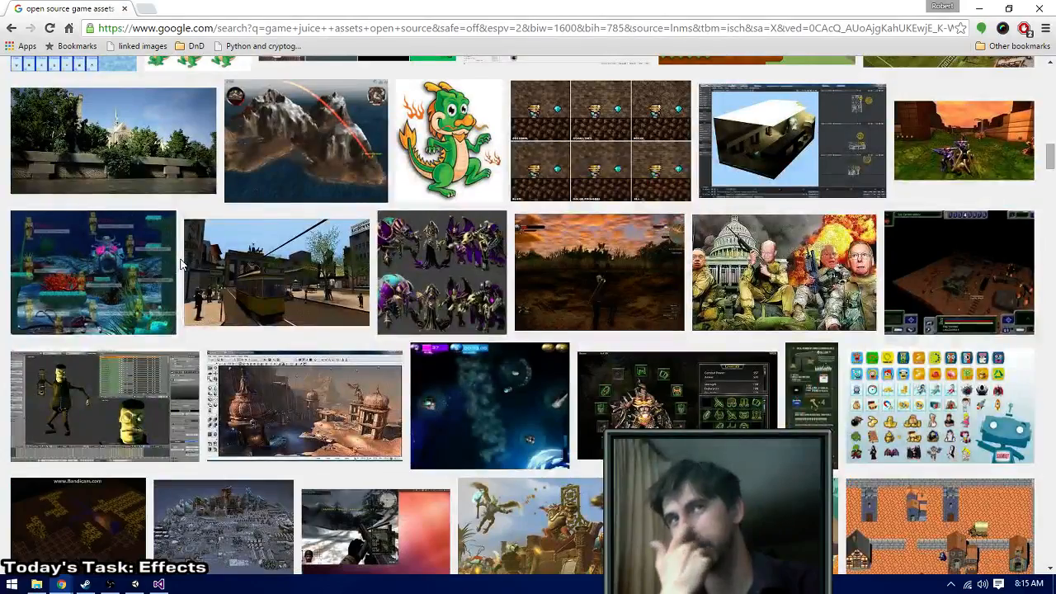
{"action": "scroll", "coordinate": [182, 263], "scroll_direction": "down", "scroll_amount": 4}
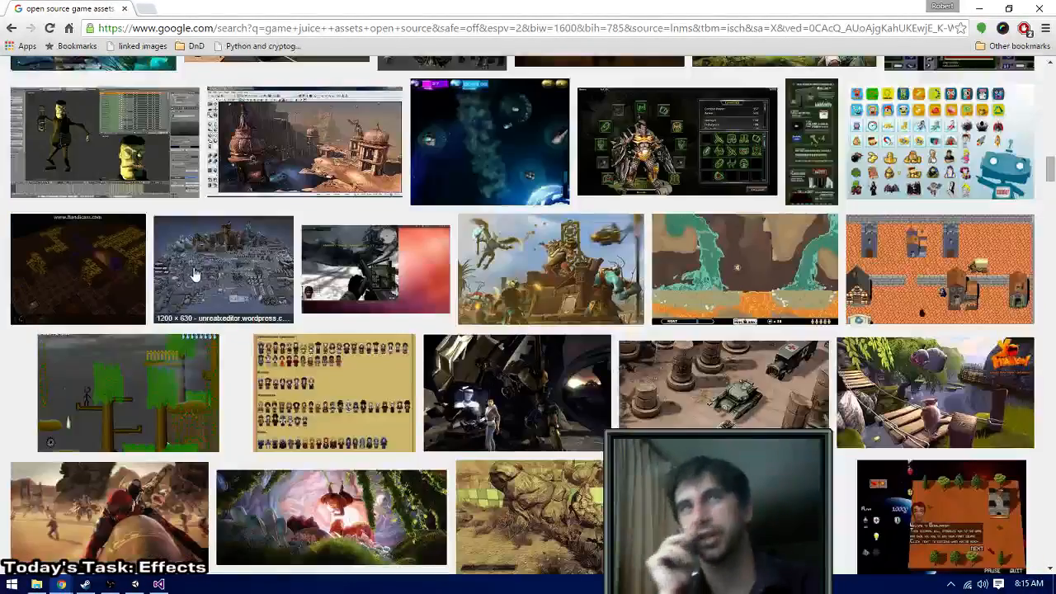
{"action": "scroll", "coordinate": [198, 276], "scroll_direction": "down", "scroll_amount": 5}
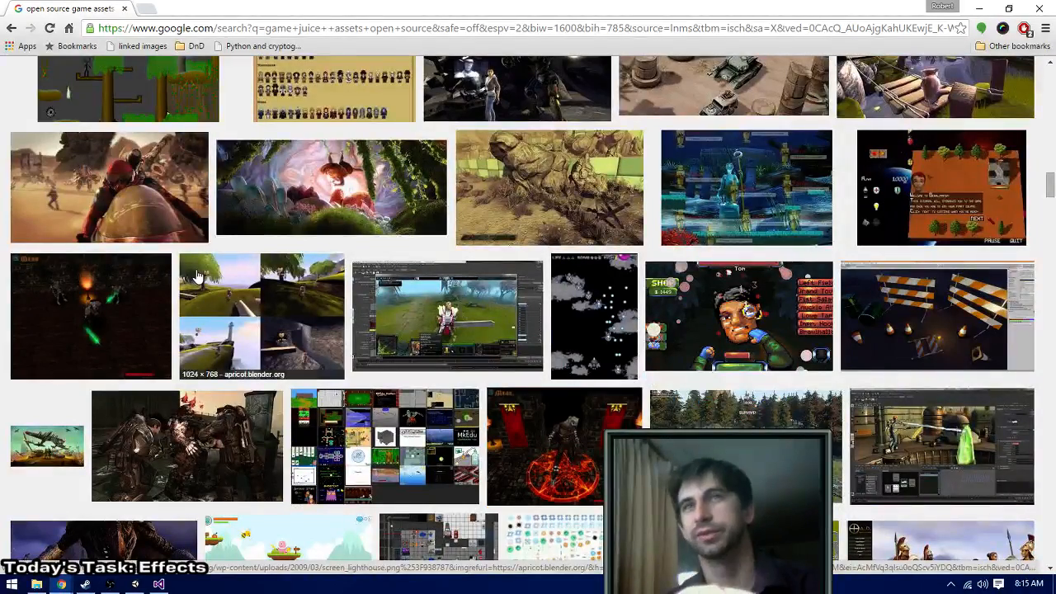
{"action": "scroll", "coordinate": [198, 276], "scroll_direction": "down", "scroll_amount": 9}
{"action": "scroll", "coordinate": [198, 277], "scroll_direction": "down", "scroll_amount": 8}
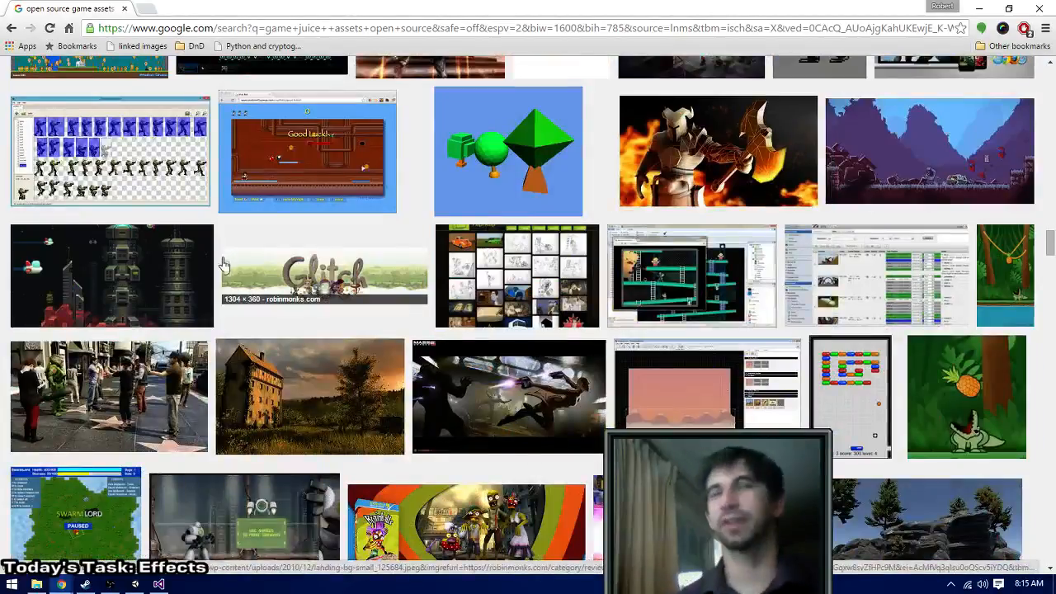
- Look further down the image results for effect art usable in the game's combat
{"action": "scroll", "coordinate": [219, 272], "scroll_direction": "down", "scroll_amount": 6}
{"action": "scroll", "coordinate": [210, 289], "scroll_direction": "down", "scroll_amount": 1}
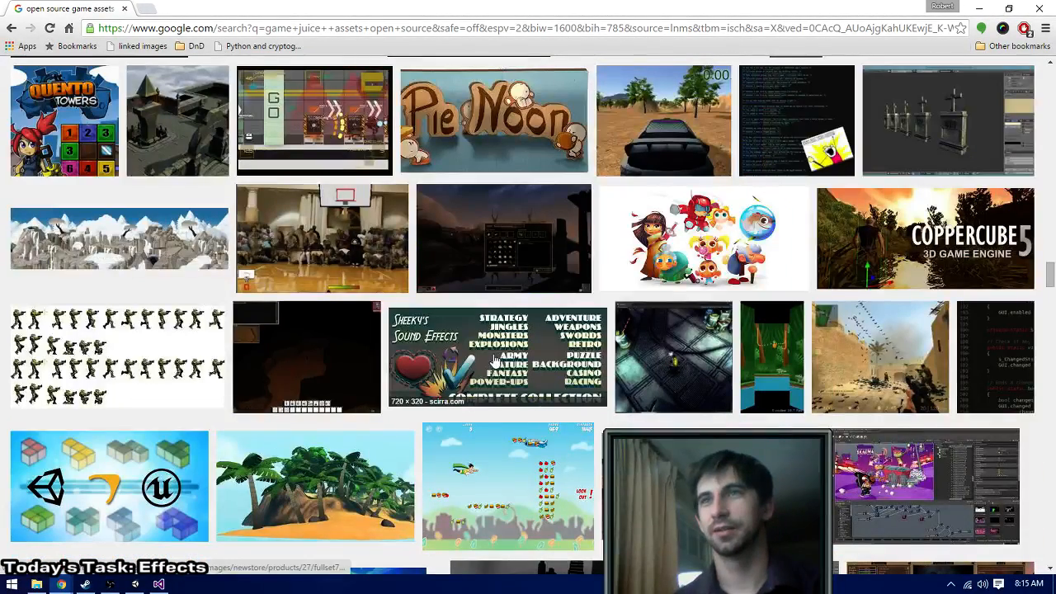
{"action": "scroll", "coordinate": [494, 362], "scroll_direction": "down", "scroll_amount": 6}
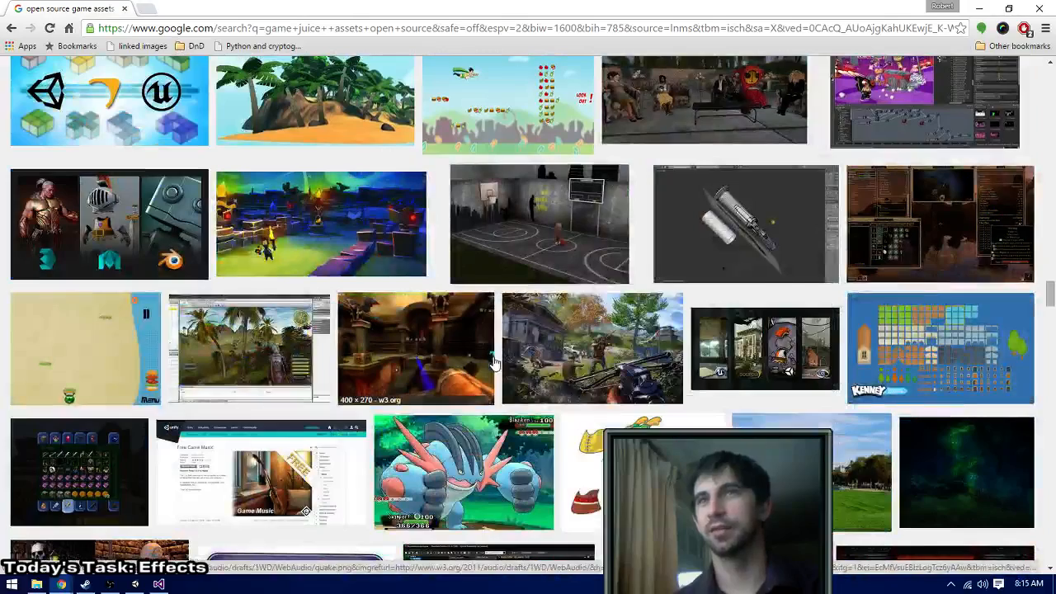
{"action": "scroll", "coordinate": [493, 363], "scroll_direction": "down", "scroll_amount": 1}
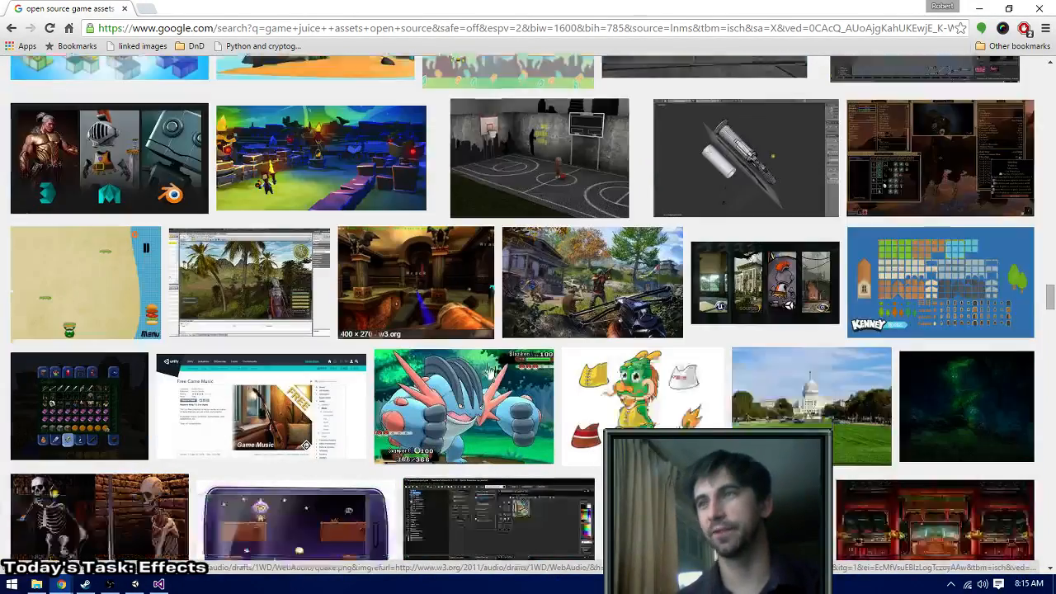
{"action": "scroll", "coordinate": [490, 371], "scroll_direction": "down", "scroll_amount": 2}
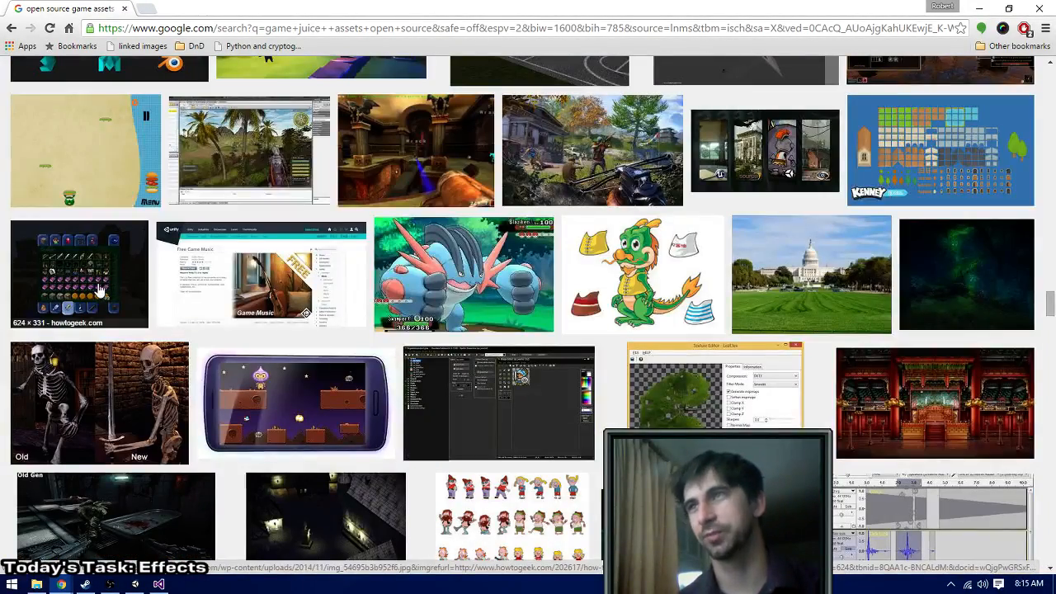
{"action": "scroll", "coordinate": [456, 427], "scroll_direction": "down", "scroll_amount": 4}
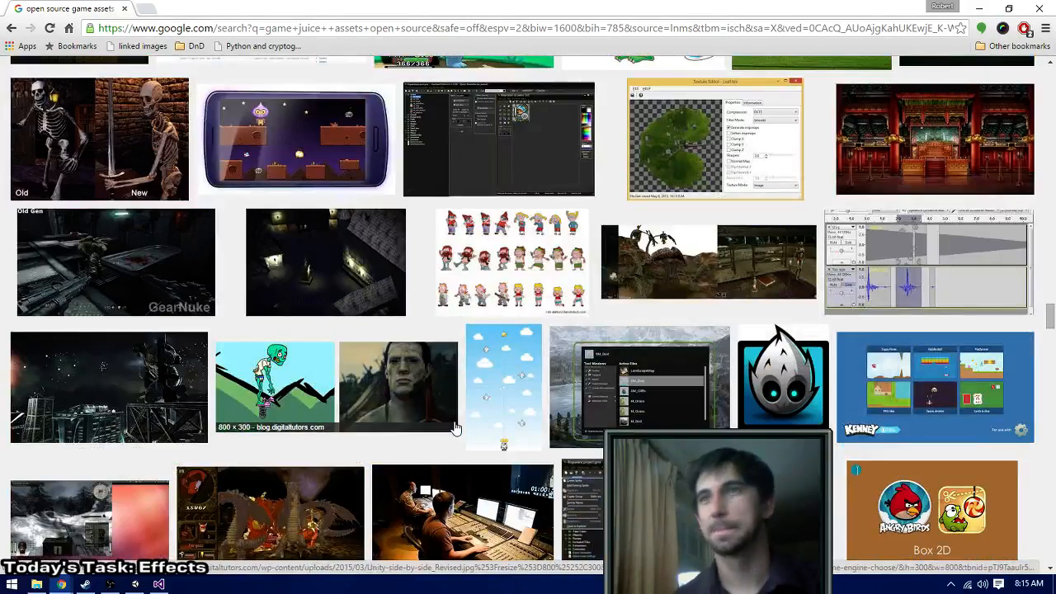
{"action": "scroll", "coordinate": [456, 427], "scroll_direction": "down", "scroll_amount": 5}
{"action": "scroll", "coordinate": [455, 427], "scroll_direction": "down", "scroll_amount": 5}
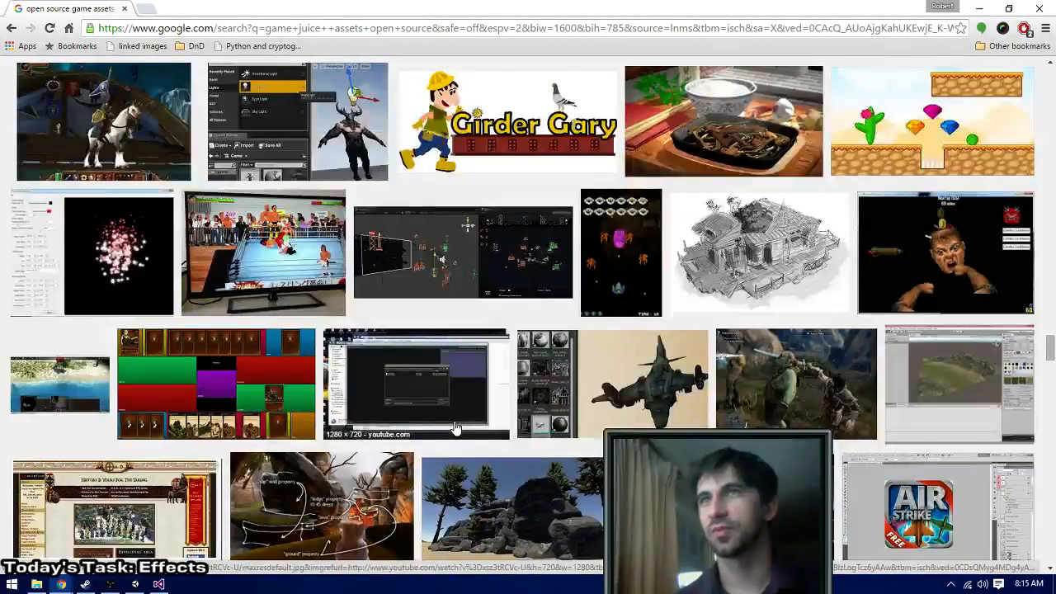
{"action": "scroll", "coordinate": [455, 427], "scroll_direction": "down", "scroll_amount": 10}
{"action": "scroll", "coordinate": [454, 426], "scroll_direction": "down", "scroll_amount": 5}
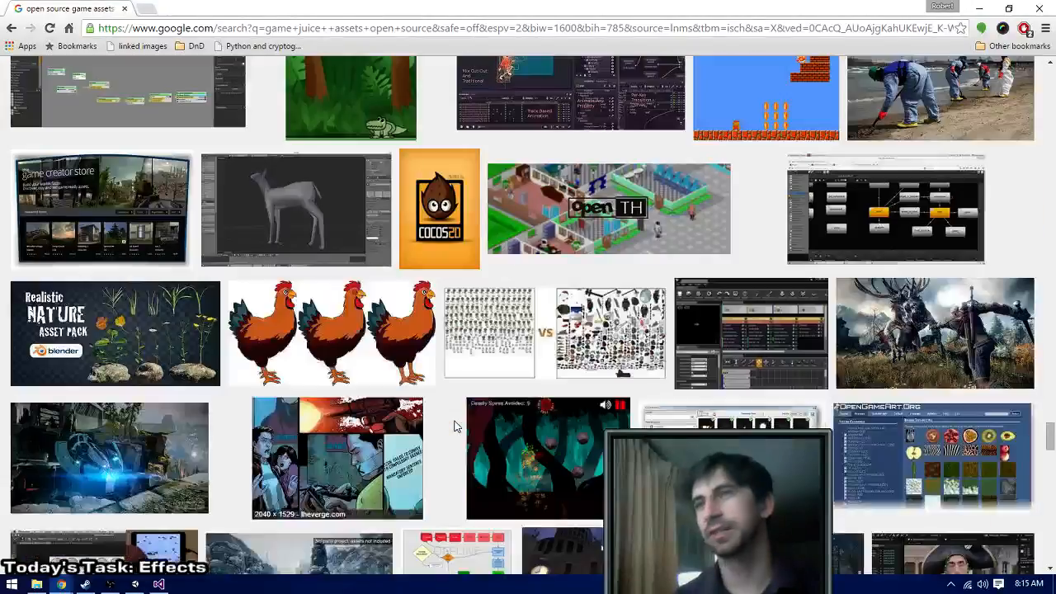
{"action": "scroll", "coordinate": [454, 426], "scroll_direction": "down", "scroll_amount": 5}
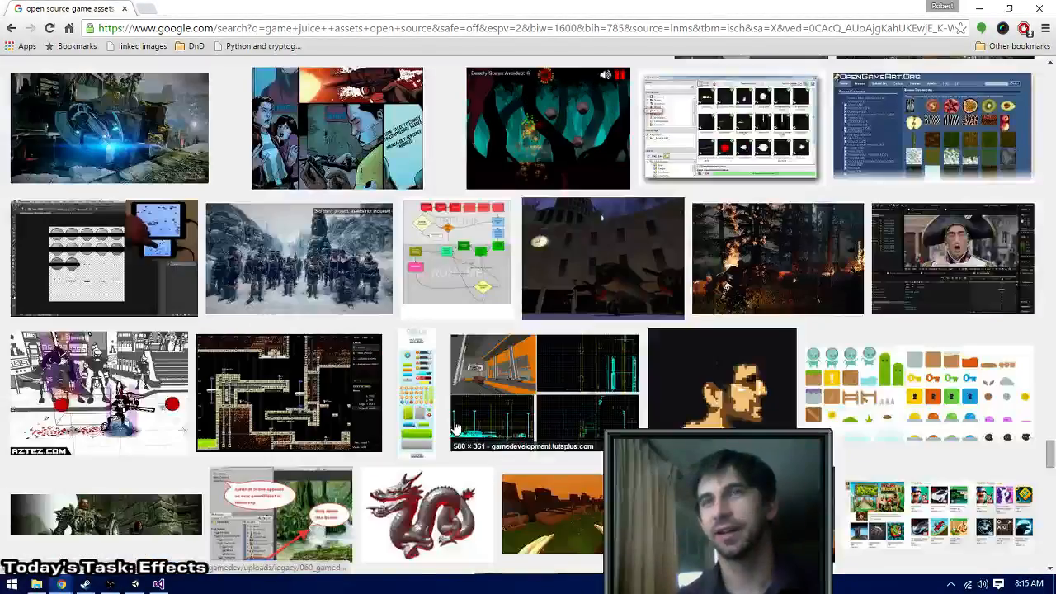
{"action": "scroll", "coordinate": [454, 427], "scroll_direction": "down", "scroll_amount": 5}
{"action": "scroll", "coordinate": [454, 427], "scroll_direction": "down", "scroll_amount": 5}
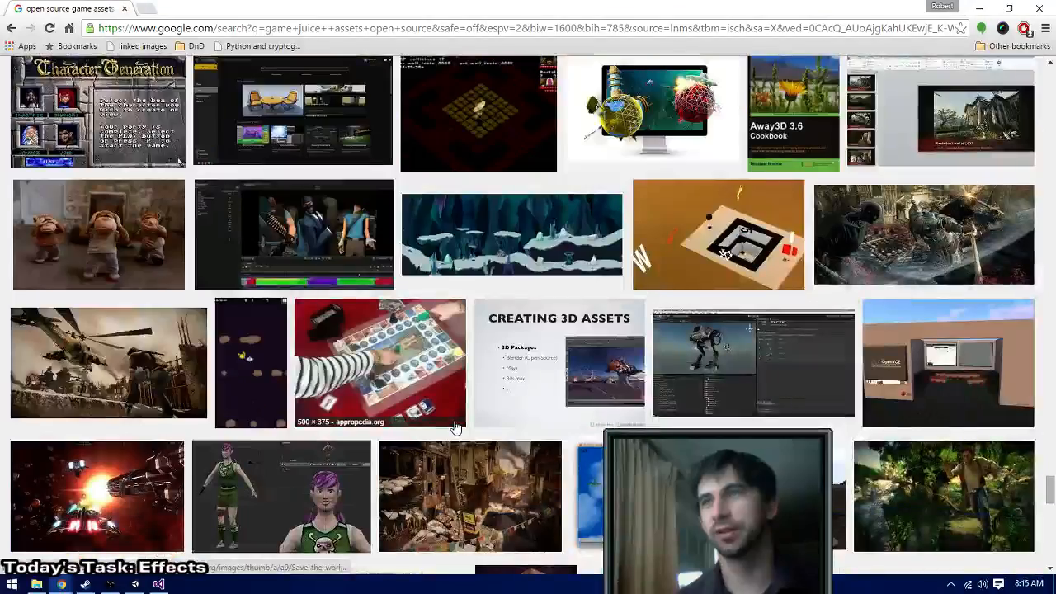
{"action": "scroll", "coordinate": [454, 425], "scroll_direction": "down", "scroll_amount": 7}
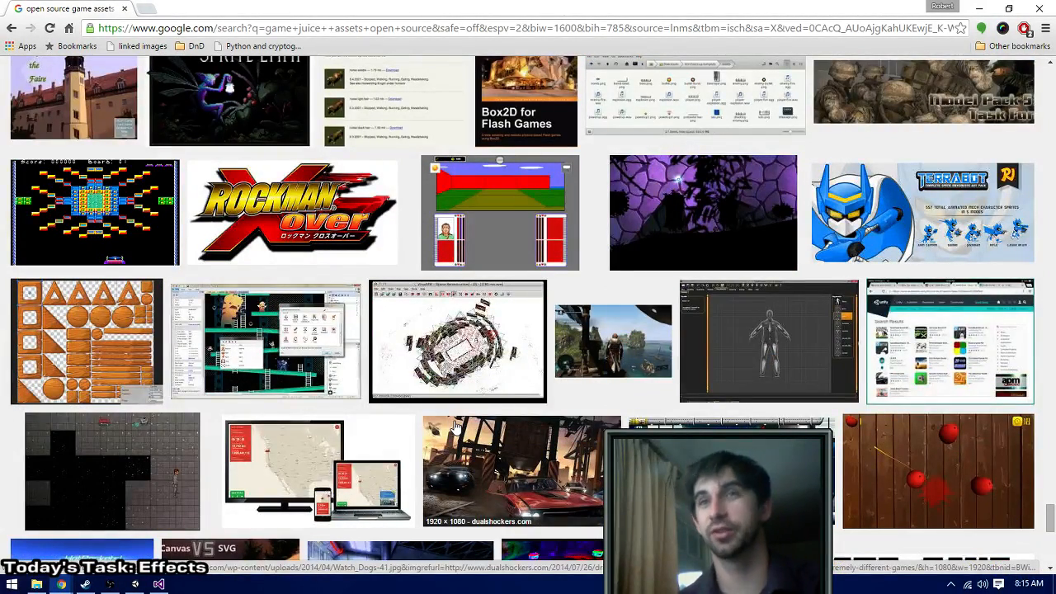
{"action": "scroll", "coordinate": [454, 425], "scroll_direction": "down", "scroll_amount": 6}
{"action": "scroll", "coordinate": [420, 445], "scroll_direction": "down", "scroll_amount": 3}
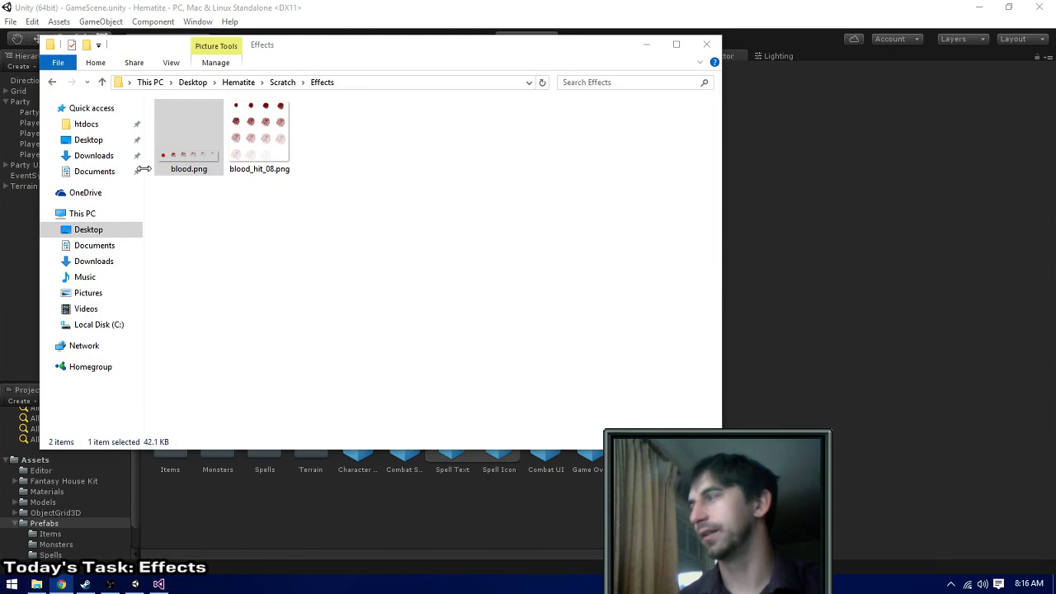
- Preview blood.png from the Scratch Effects folder and copy it into Hematite's Assets/Textures folder
{"action": "double_click", "coordinate": [192, 165]}
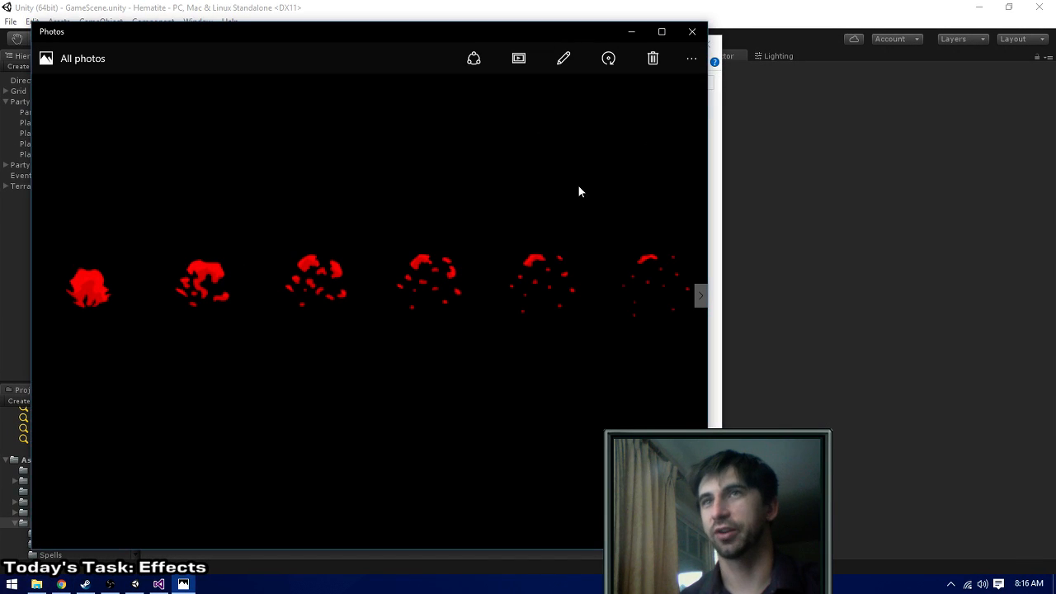
{"action": "left_click", "coordinate": [692, 32]}
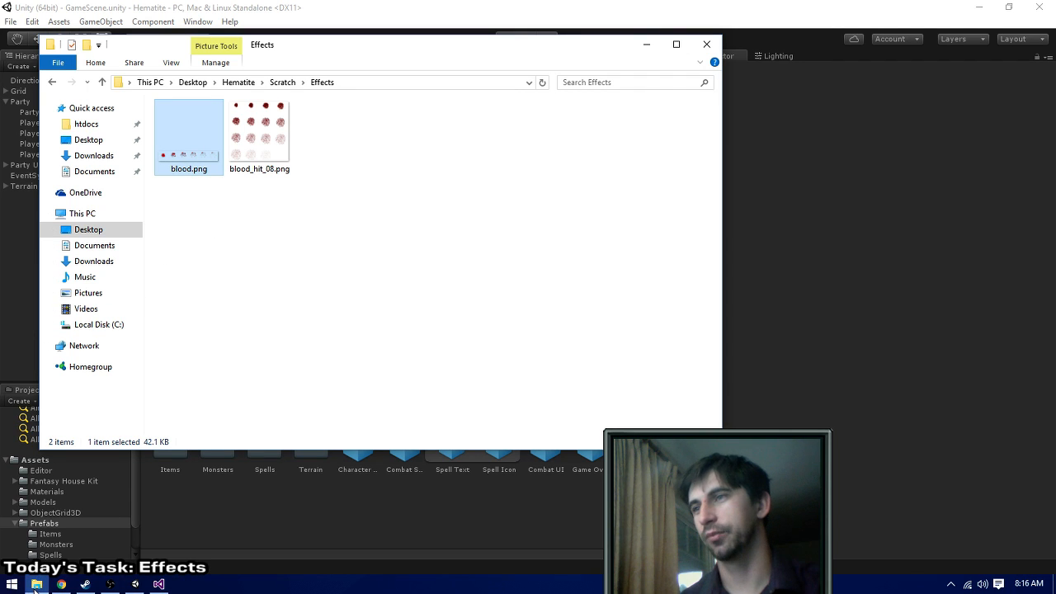
{"action": "left_click", "coordinate": [241, 82]}
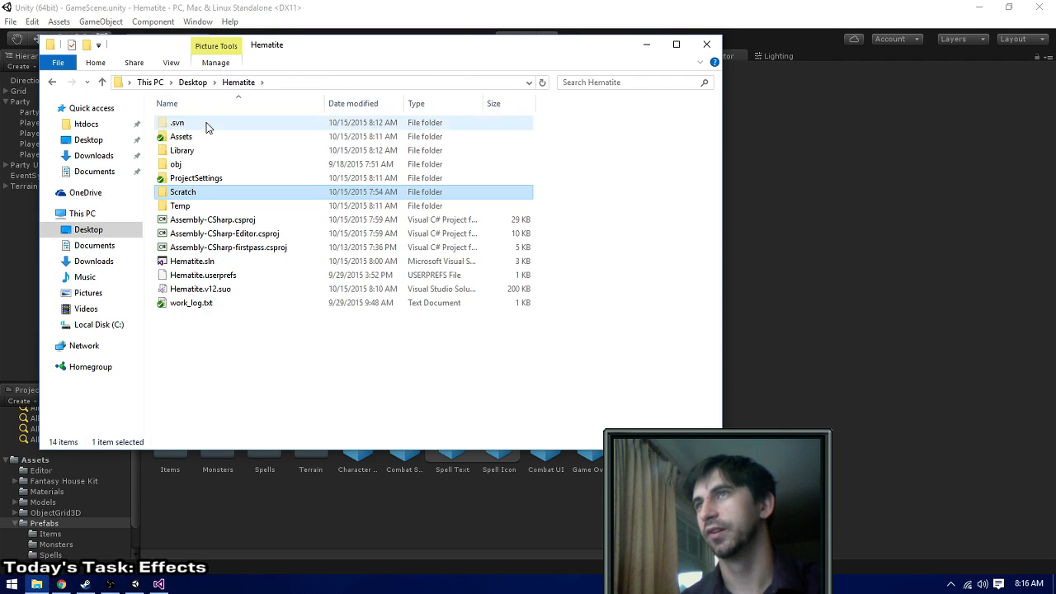
{"action": "double_click", "coordinate": [200, 139]}
{"action": "double_click", "coordinate": [188, 220]}
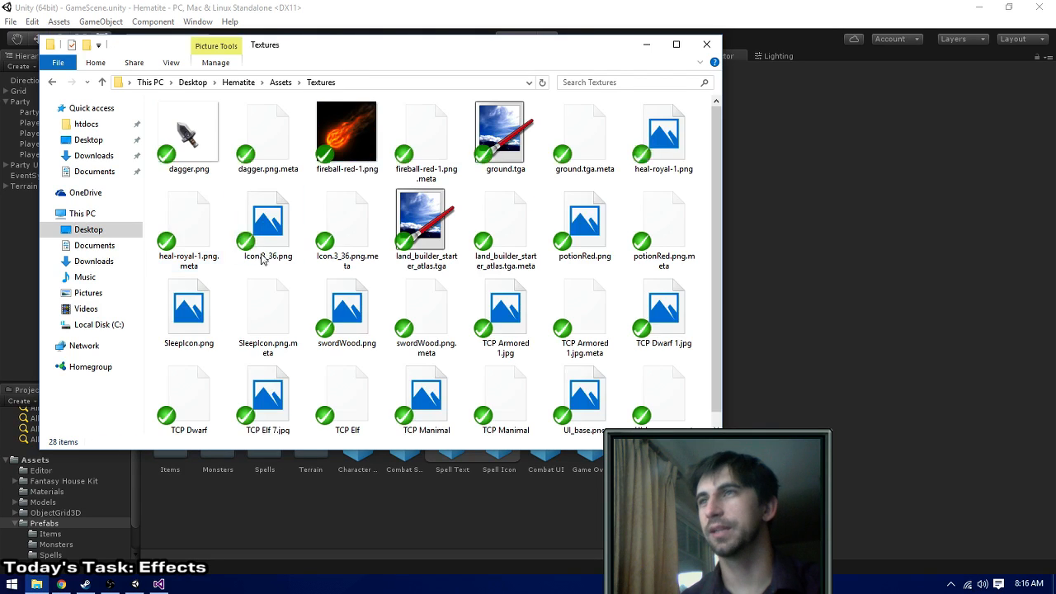
- Switch to Unity and open the import settings of the blood texture in the project's Textures folder
{"action": "key", "text": "alt+Tab"}
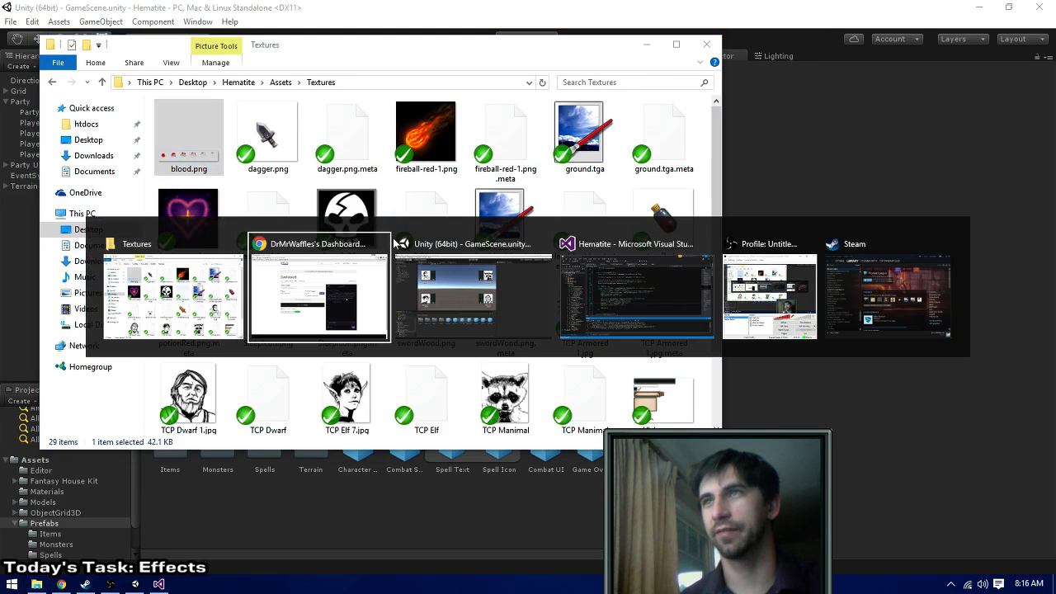
{"action": "left_click", "coordinate": [397, 257]}
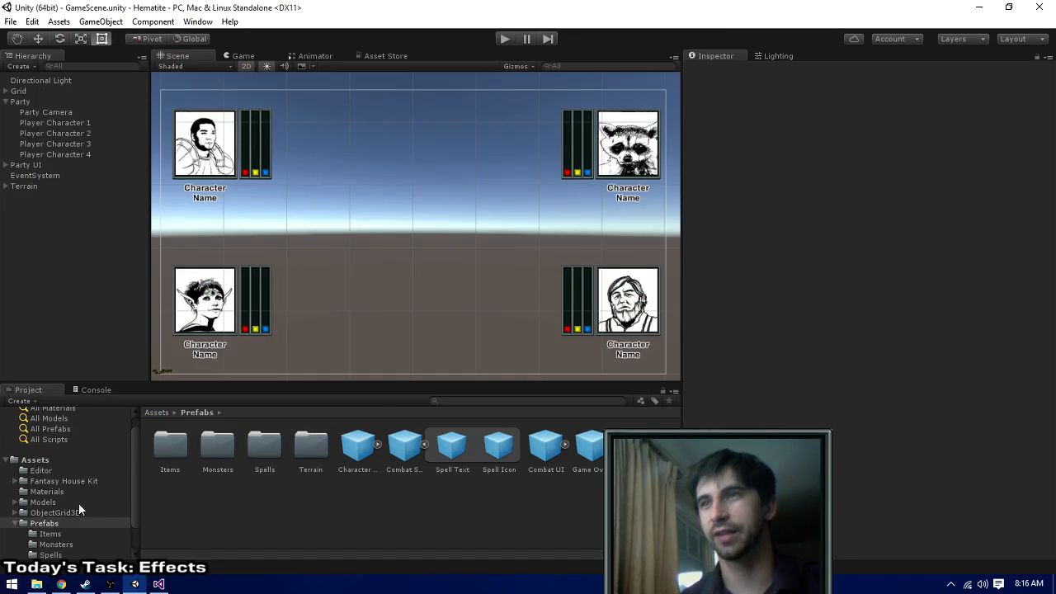
{"action": "left_click", "coordinate": [15, 524]}
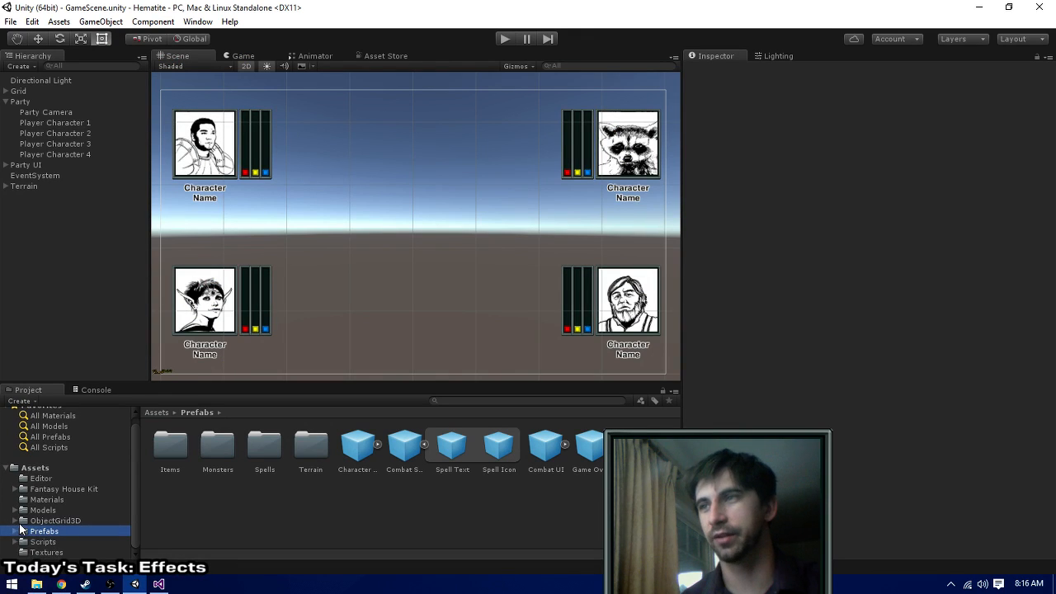
{"action": "left_click", "coordinate": [45, 552]}
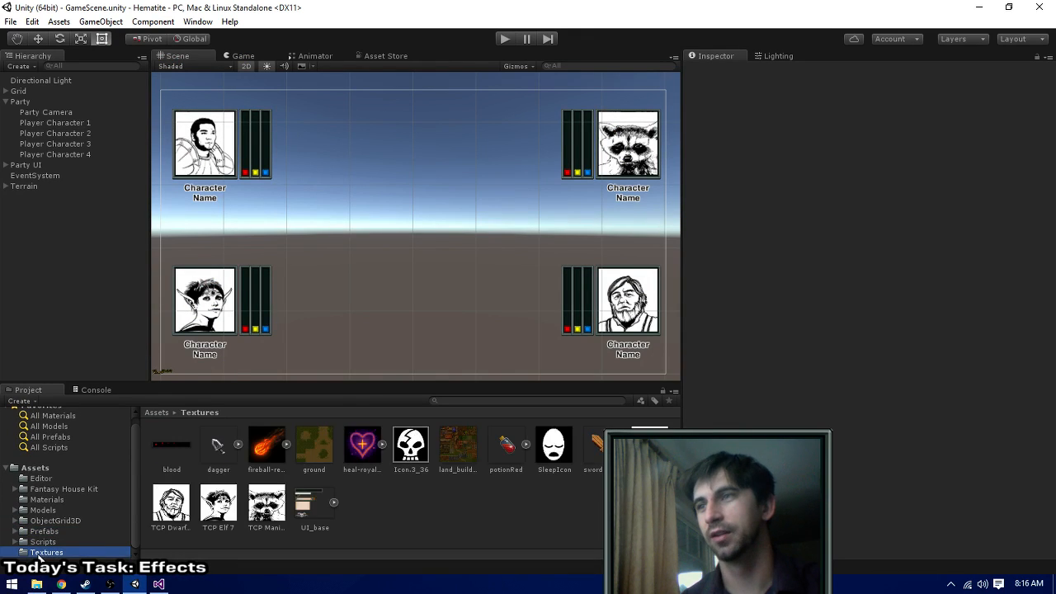
{"action": "left_click", "coordinate": [176, 446]}
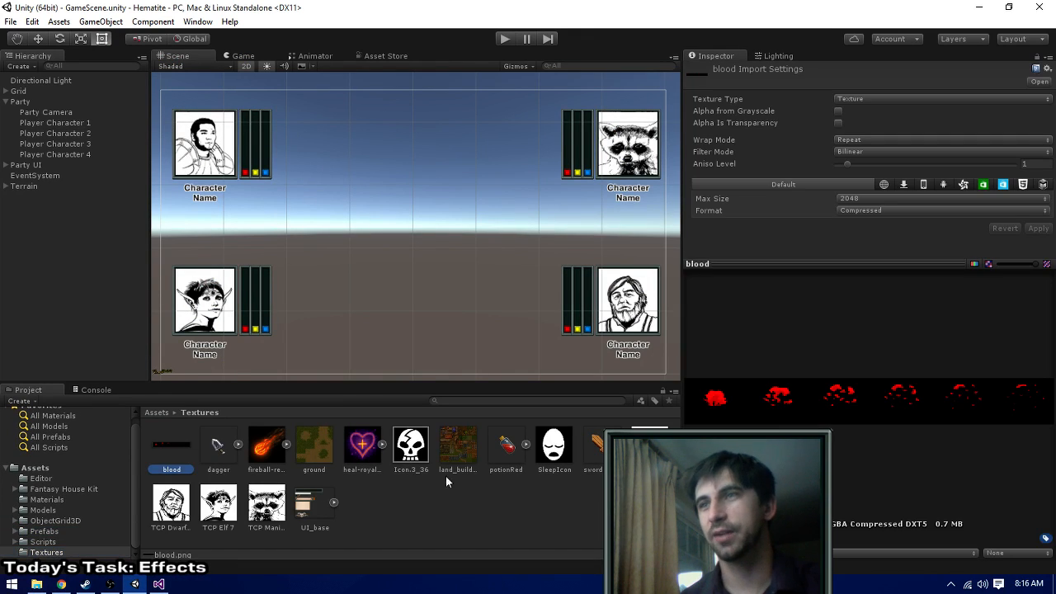
- Set the blood texture's type to Sprite (2D and UI), disable mip map generation and apply the settings
{"action": "left_click", "coordinate": [910, 98]}
{"action": "left_click", "coordinate": [889, 161]}
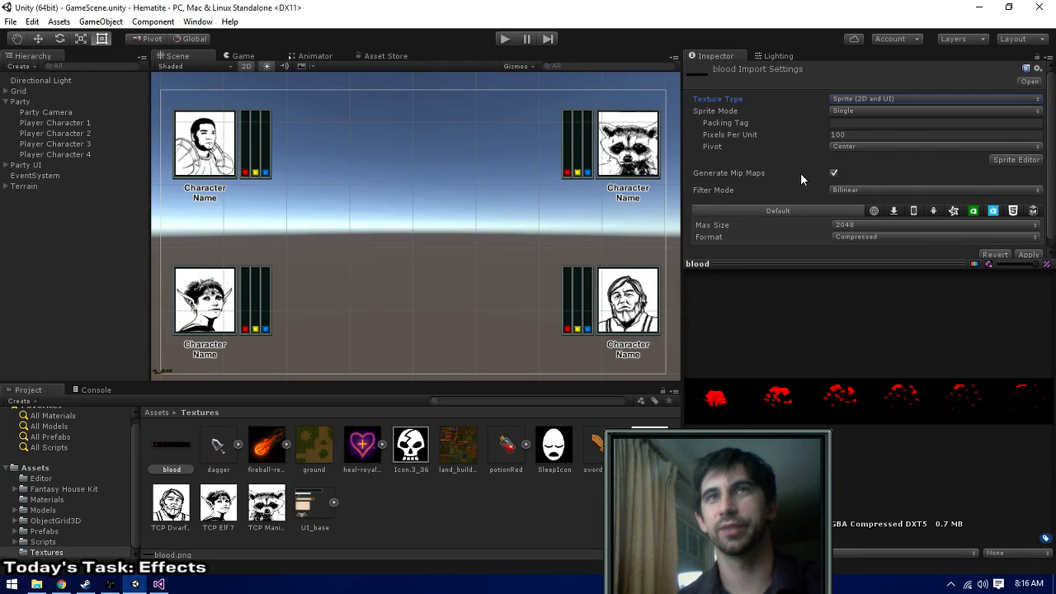
{"action": "left_click", "coordinate": [833, 173]}
{"action": "left_click", "coordinate": [1028, 254]}
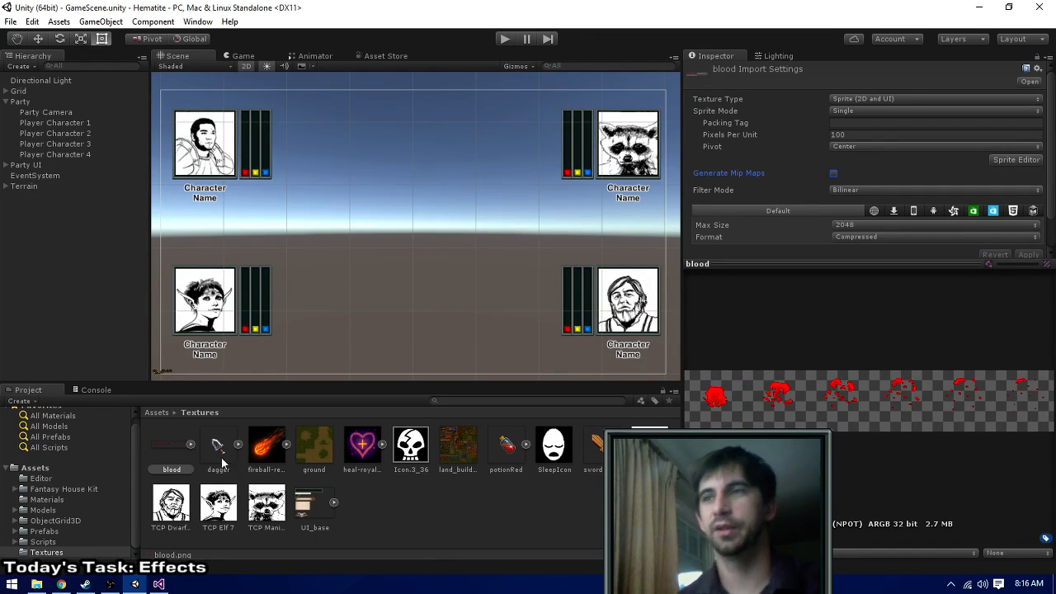
{"action": "left_click", "coordinate": [1009, 159]}
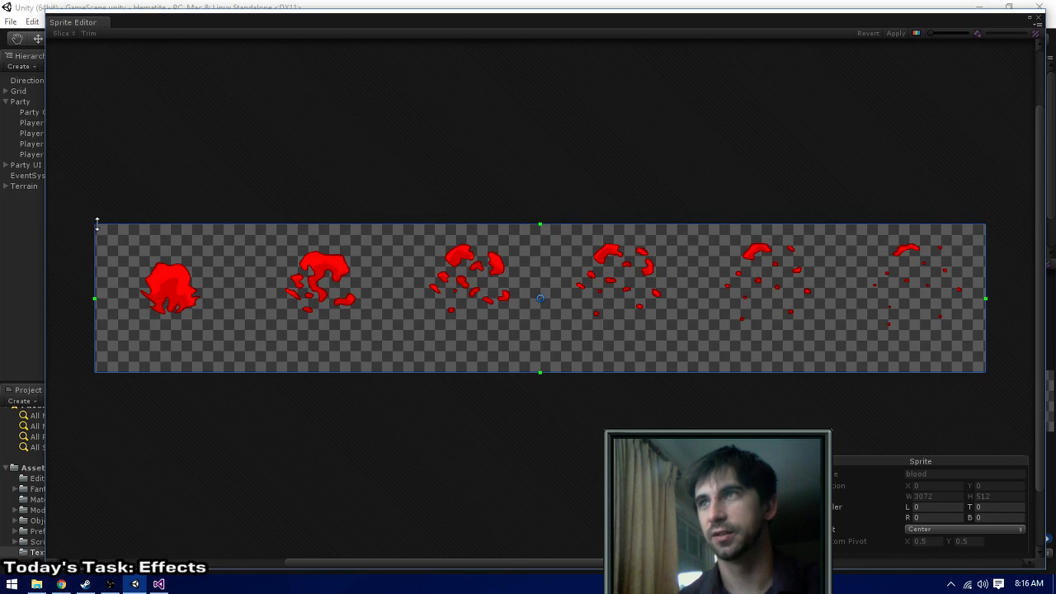
{"action": "left_click_drag", "start_coordinate": [94, 223], "coordinate": [338, 271]}
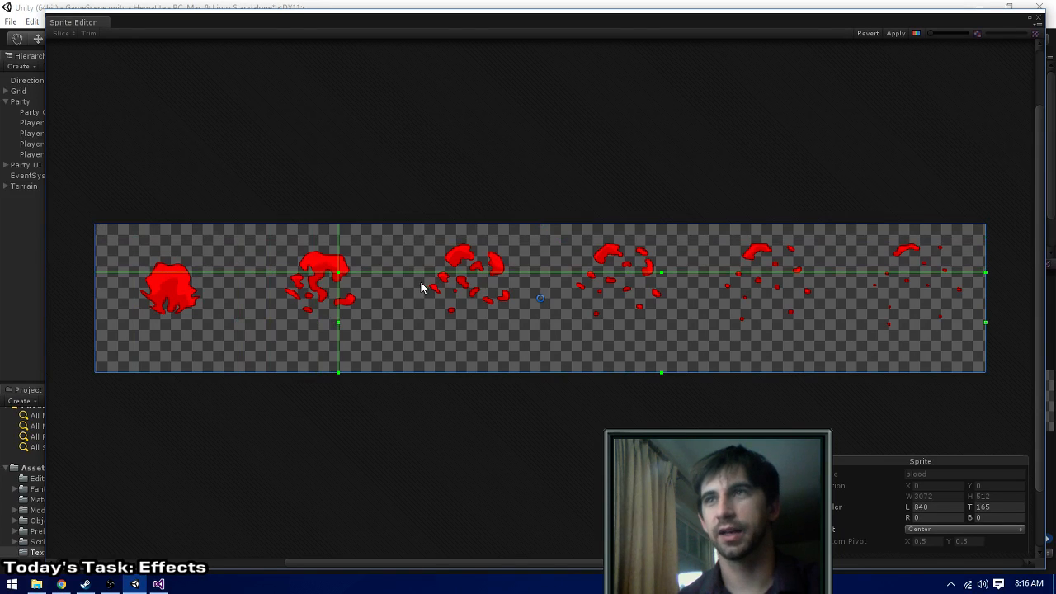
{"action": "key", "text": "ctrl+z"}
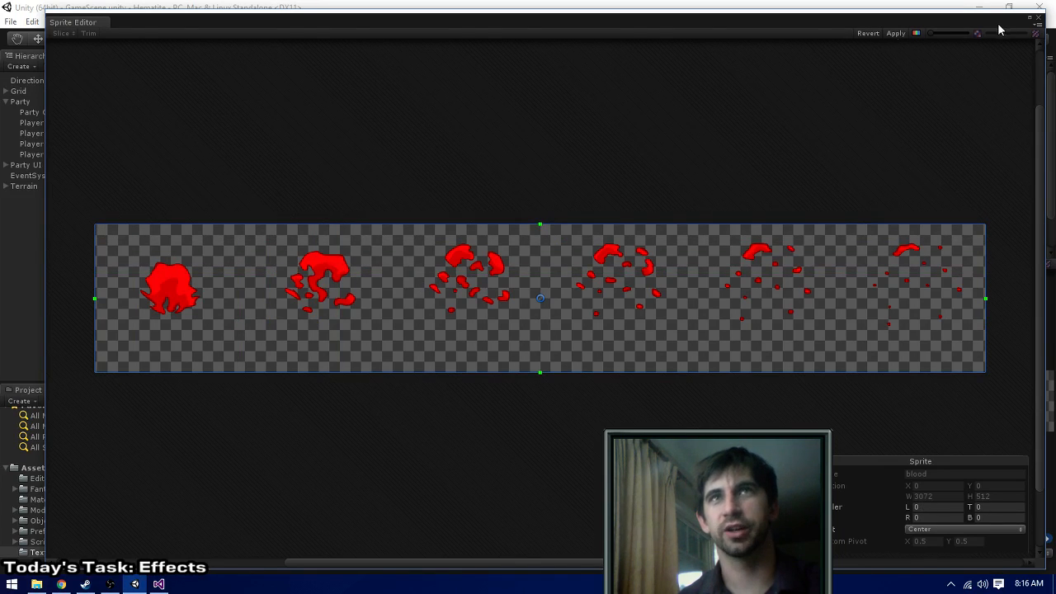
{"action": "left_click", "coordinate": [1038, 17]}
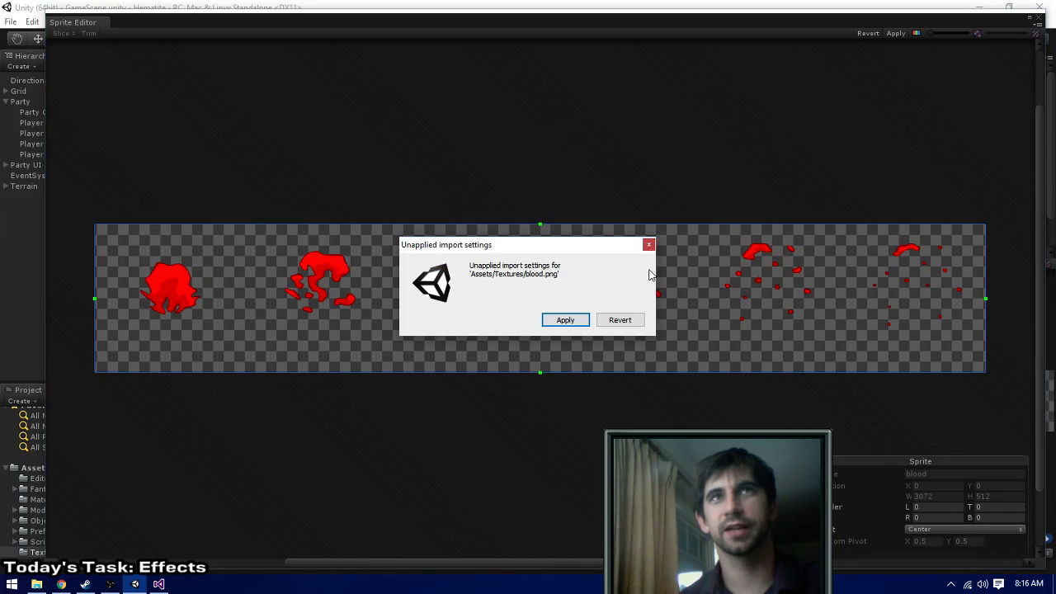
{"action": "left_click", "coordinate": [565, 320]}
- Set the blood texture's sprite mode to Multiple and apply the import settings
{"action": "left_click", "coordinate": [902, 111]}
{"action": "left_click", "coordinate": [874, 139]}
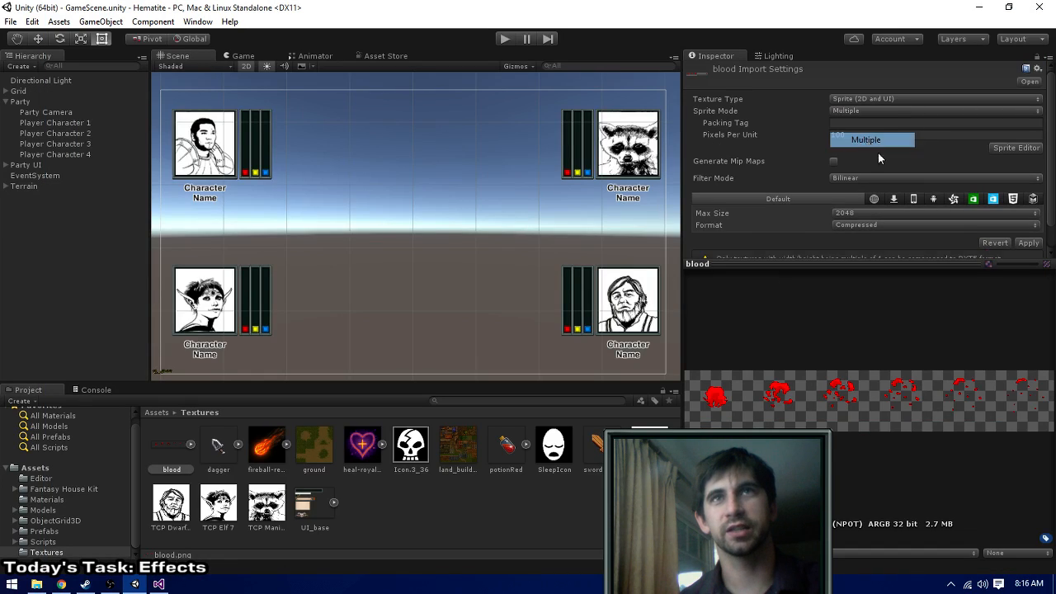
{"action": "left_click", "coordinate": [1028, 244]}
- In the Sprite Editor, outline the first blood splash frame as a sprite and set its width to 512
{"action": "left_click", "coordinate": [1007, 146]}
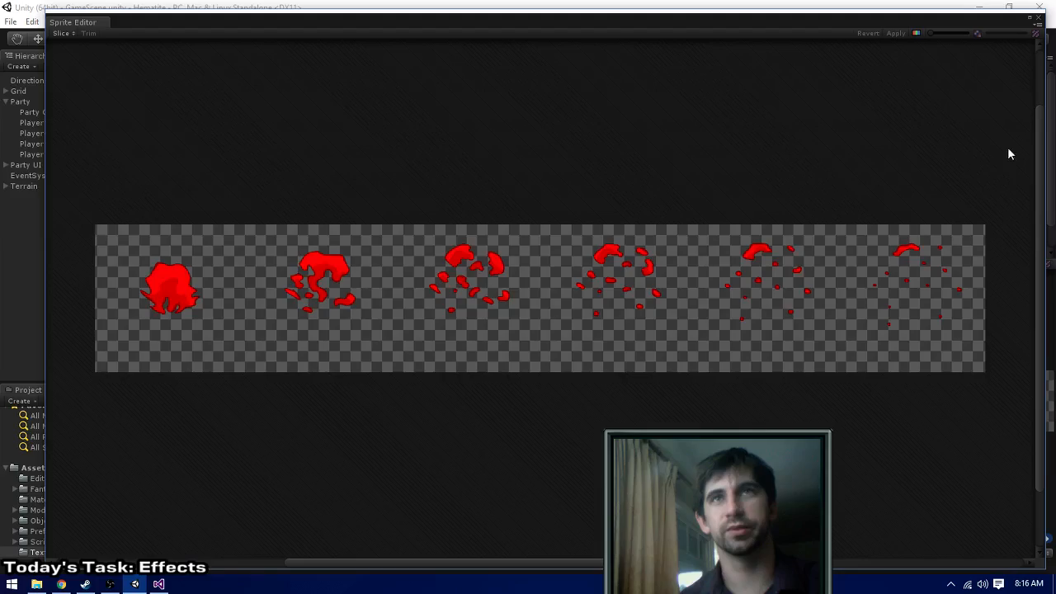
{"action": "left_click_drag", "start_coordinate": [91, 209], "coordinate": [242, 413]}
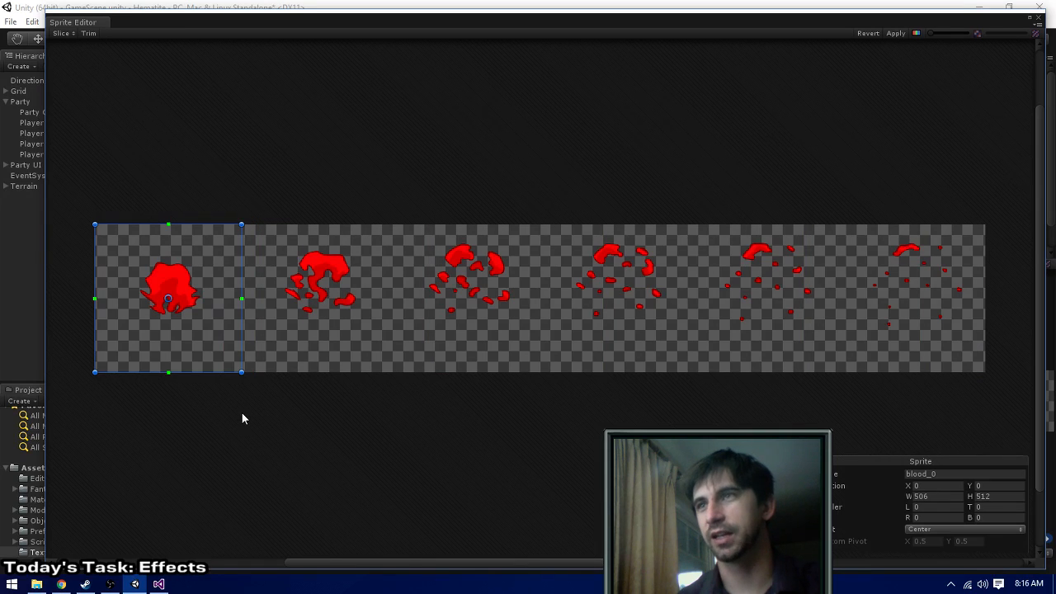
{"action": "left_click", "coordinate": [936, 496]}
{"action": "type", "text": "512"}
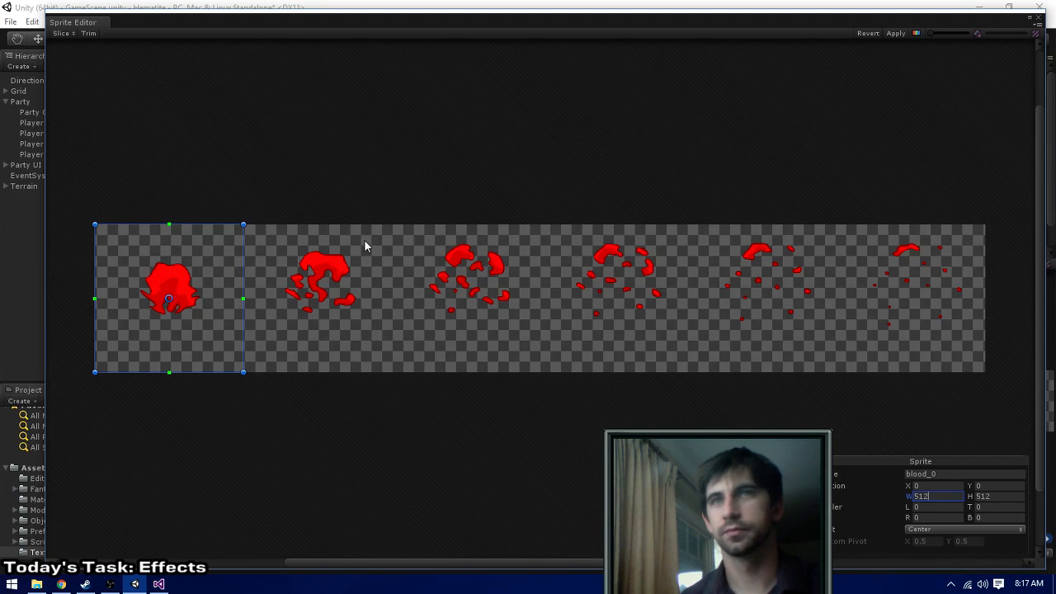
- Outline the second blood splash frame as a sprite with X 512, width 512 and height 512
{"action": "left_click", "coordinate": [311, 235]}
{"action": "left_click_drag", "start_coordinate": [246, 225], "coordinate": [400, 383]}
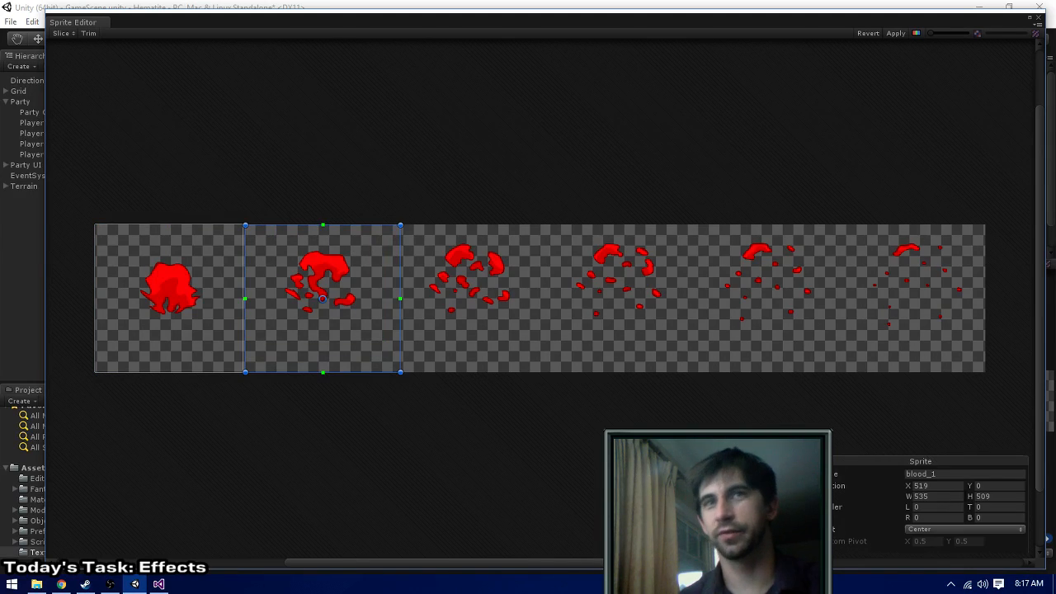
{"action": "left_click", "coordinate": [946, 487]}
{"action": "type", "text": "512"}
{"action": "left_click", "coordinate": [959, 495]}
{"action": "type", "text": "5"}
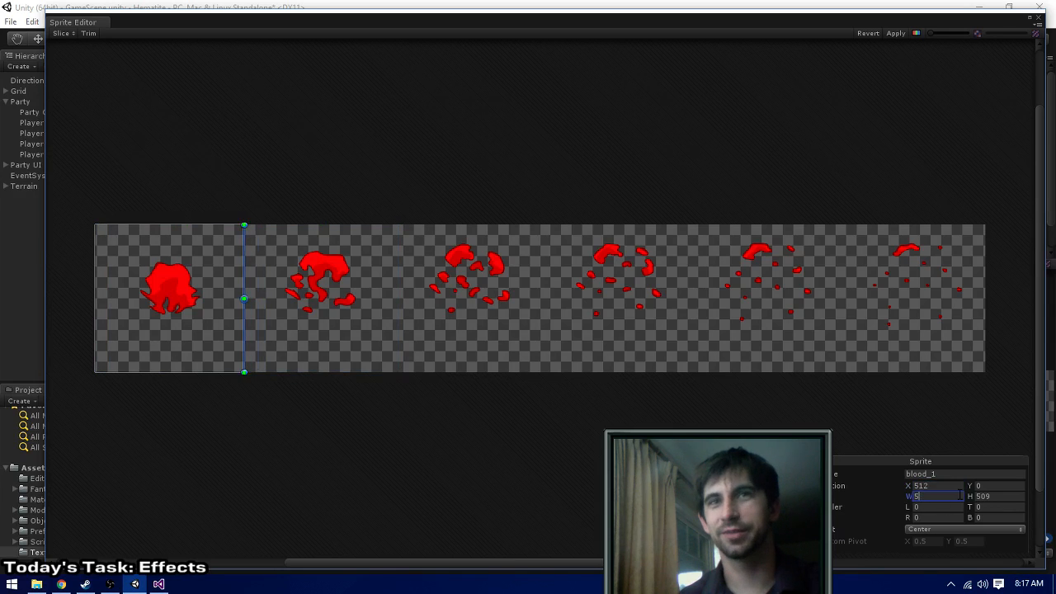
{"action": "type", "text": "12"}
{"action": "left_click", "coordinate": [1000, 497]}
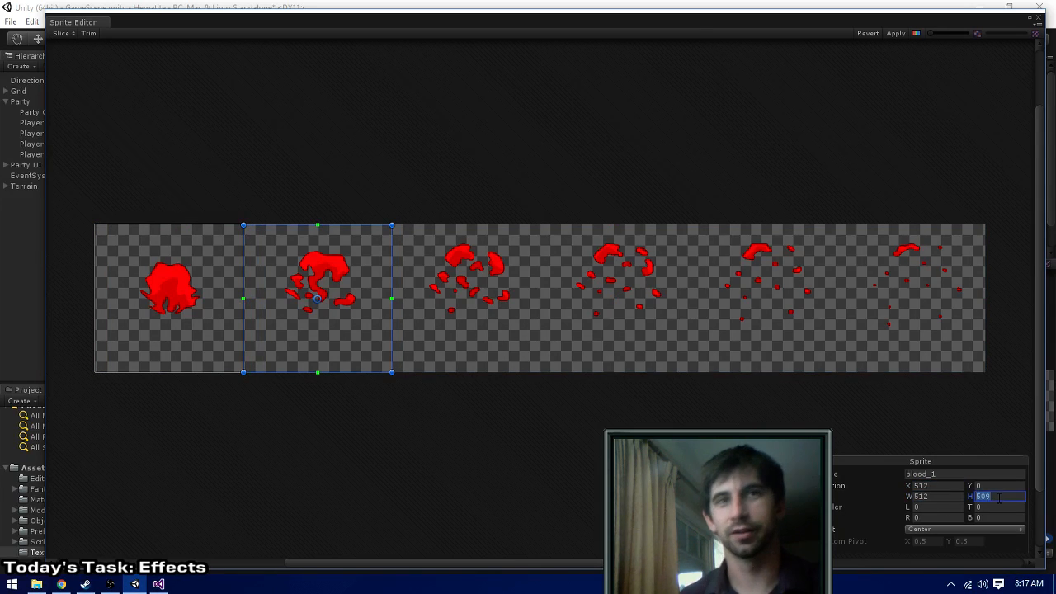
{"action": "type", "text": "512"}
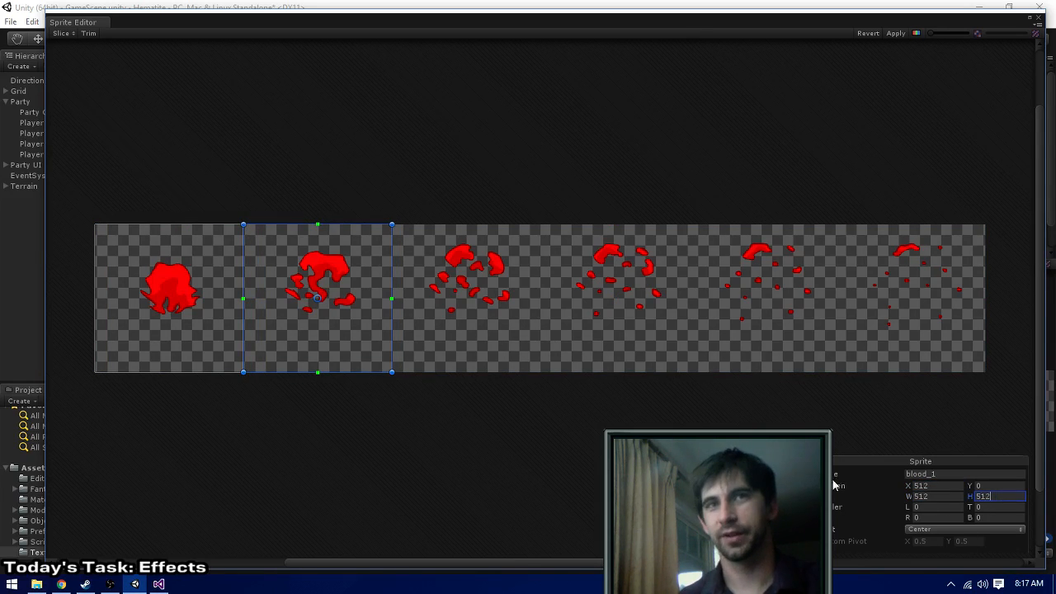
{"action": "left_click", "coordinate": [404, 229]}
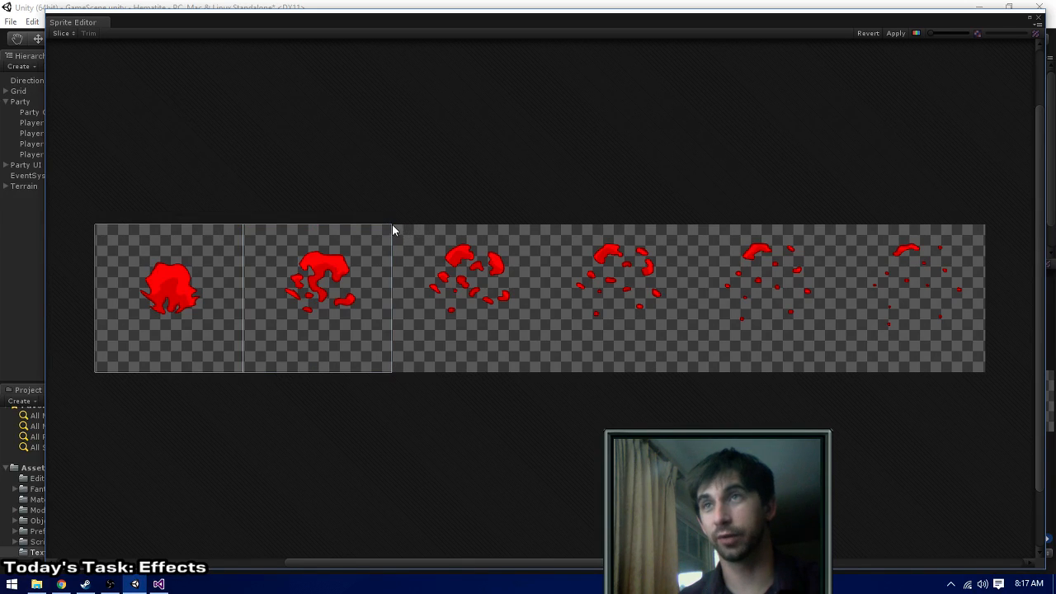
- Outline the third blood splash frame as a sprite with X 1024 and width 512
{"action": "left_click_drag", "start_coordinate": [391, 224], "coordinate": [549, 407]}
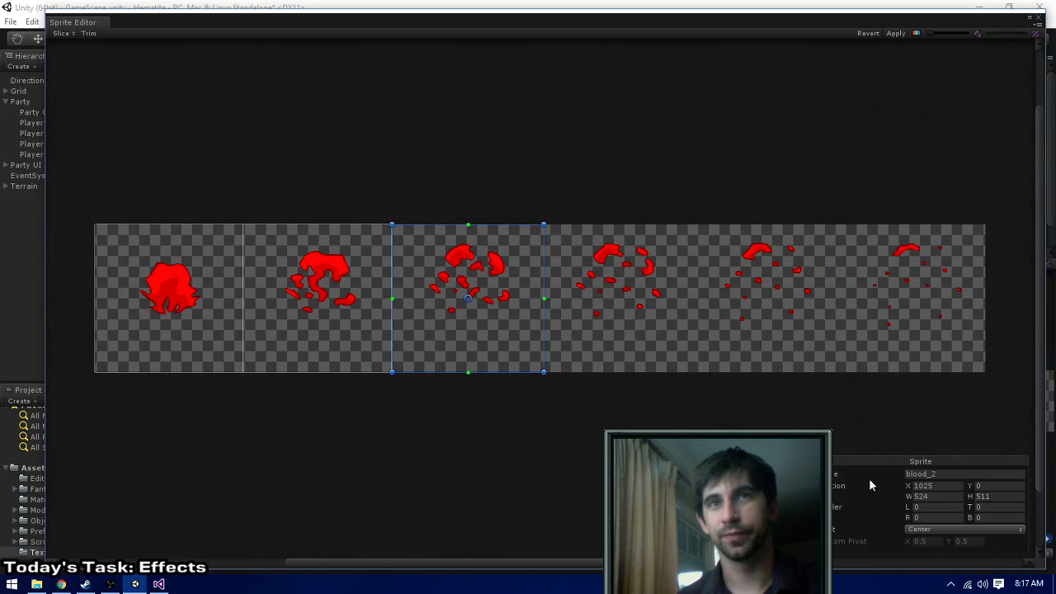
{"action": "left_click", "coordinate": [929, 489]}
{"action": "key", "text": "BackSpace"}
{"action": "type", "text": "4"}
{"action": "left_click", "coordinate": [934, 496]}
{"action": "key", "text": "BackSpace"}
{"action": "key", "text": "BackSpace"}
{"action": "type", "text": "12"}
{"action": "left_click", "coordinate": [1007, 495]}
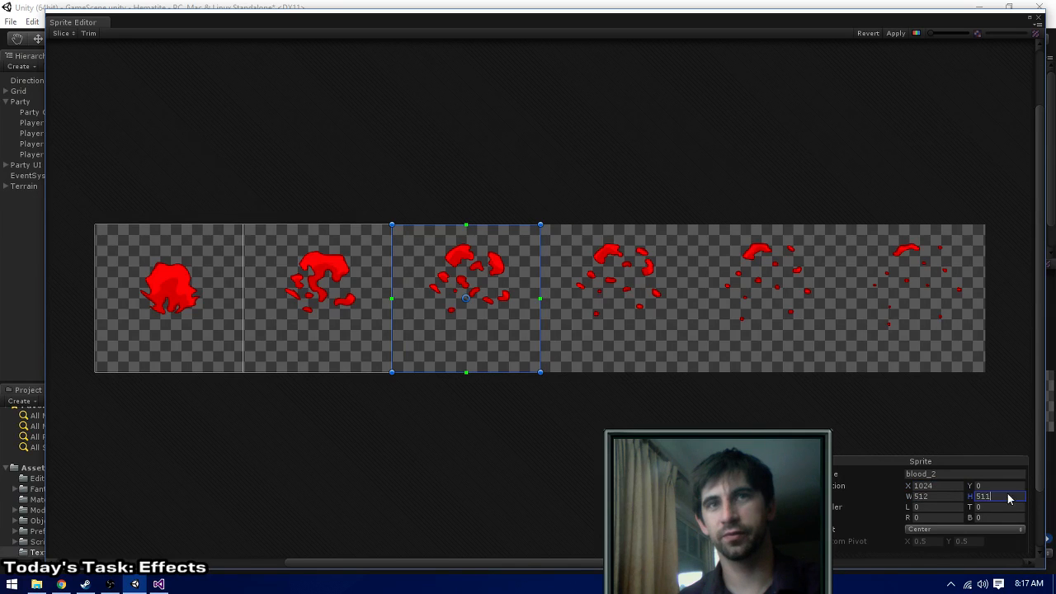
{"action": "left_click", "coordinate": [560, 241]}
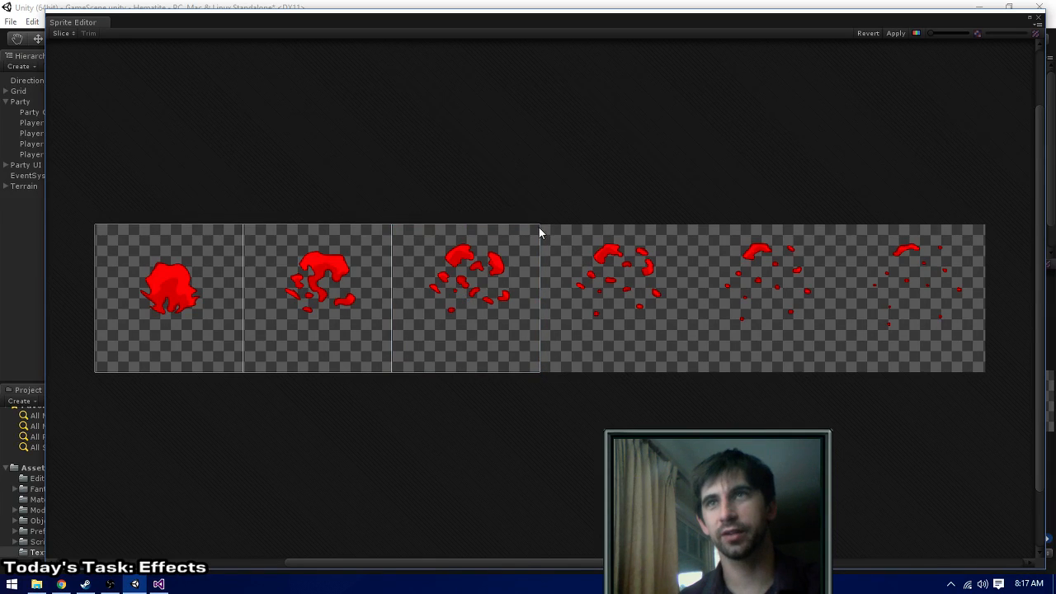
- Outline the fourth blood splash frame as a sprite and set its X position to 1536
{"action": "left_click_drag", "start_coordinate": [540, 224], "coordinate": [705, 409]}
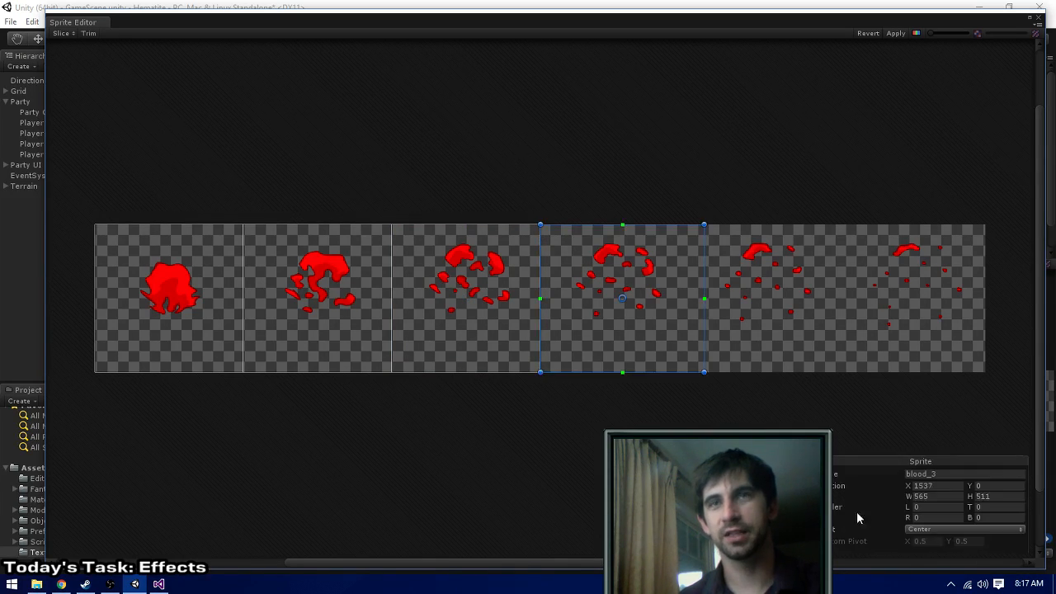
{"action": "double_click", "coordinate": [945, 487]}
{"action": "type", "text": "1024"}
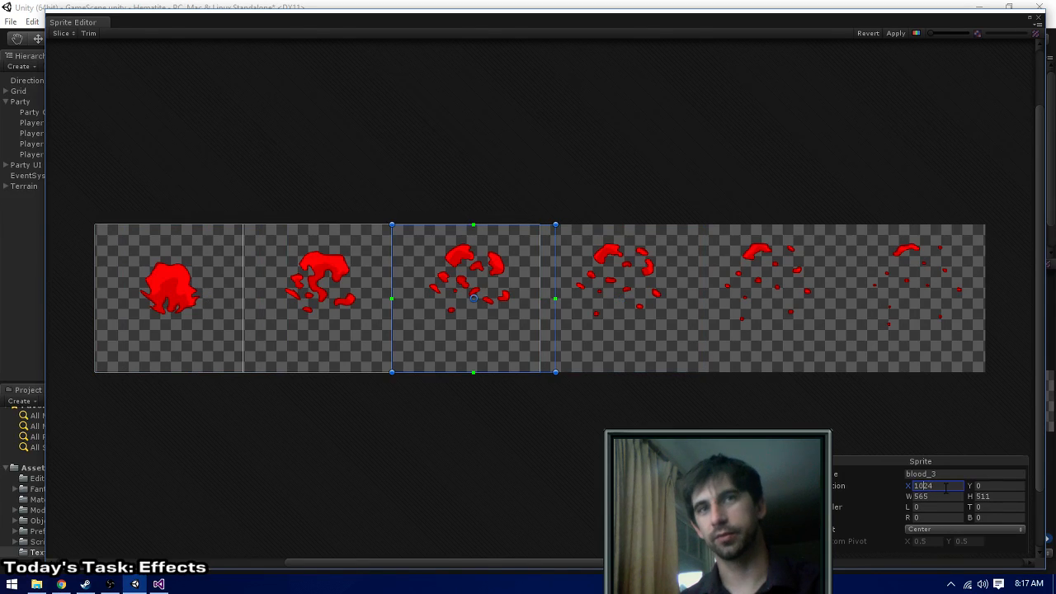
{"action": "key", "text": "BackSpace"}
{"action": "type", "text": "5"}
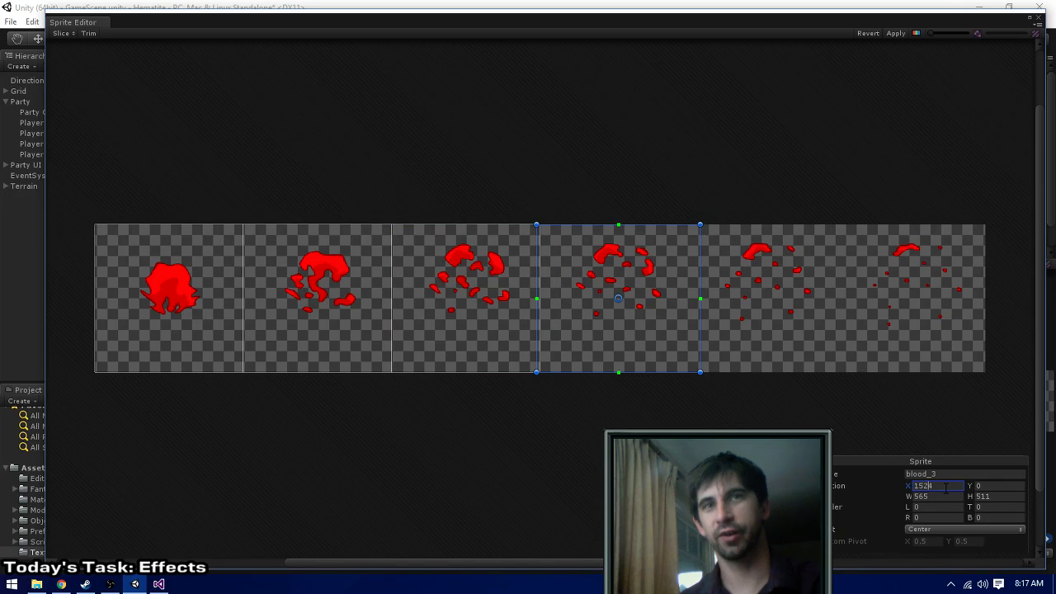
{"action": "key", "text": "BackSpace"}
{"action": "type", "text": "3"}
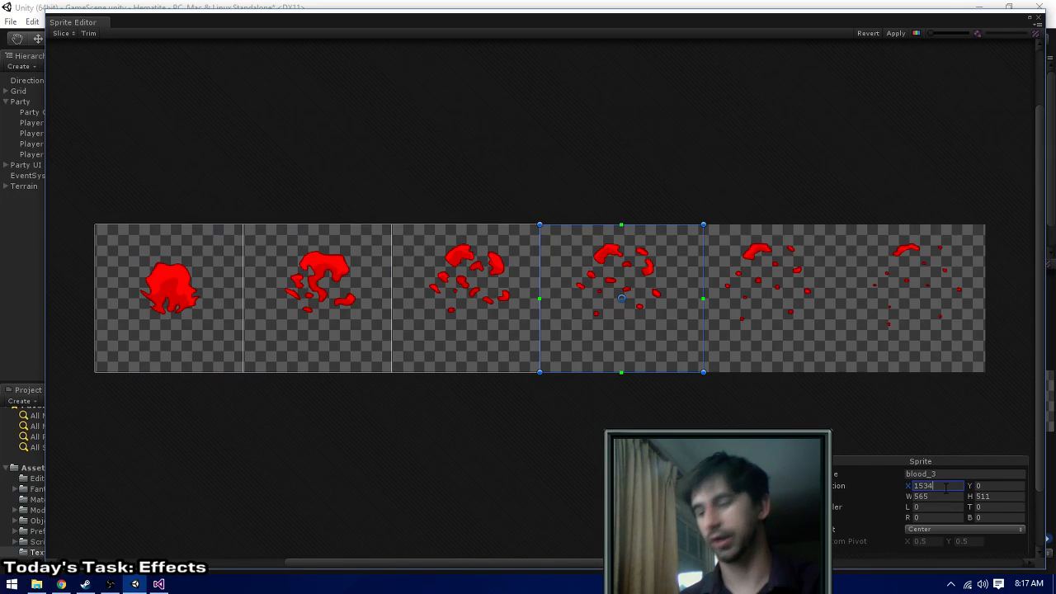
{"action": "key", "text": "BackSpace"}
{"action": "type", "text": "6"}
- Set the fourth blood splash frame's width and height to 512
{"action": "left_click", "coordinate": [938, 496]}
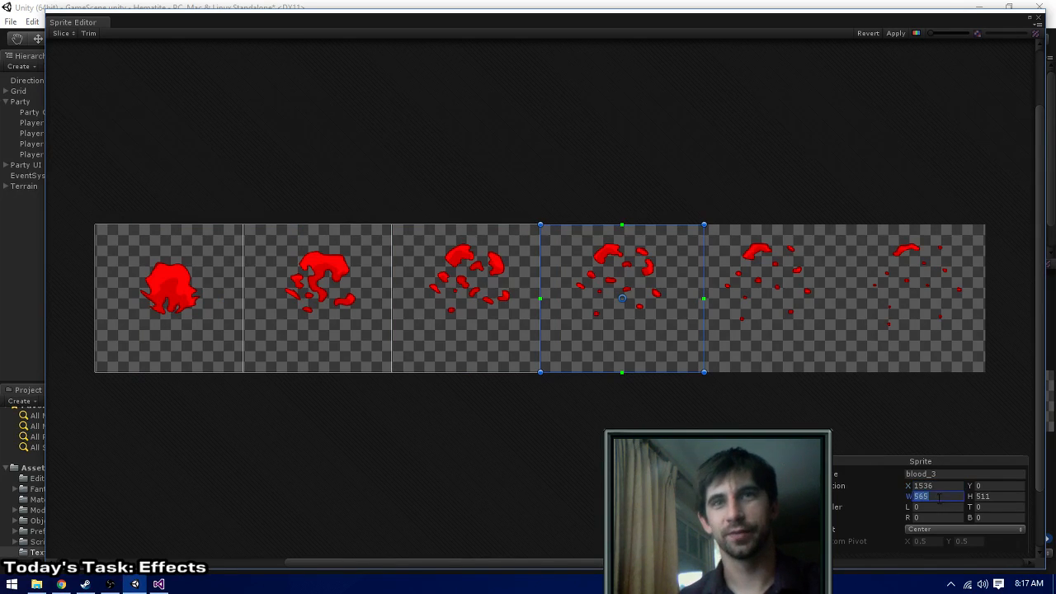
{"action": "type", "text": "512"}
{"action": "key", "text": "Tab"}
{"action": "type", "text": "5125"}
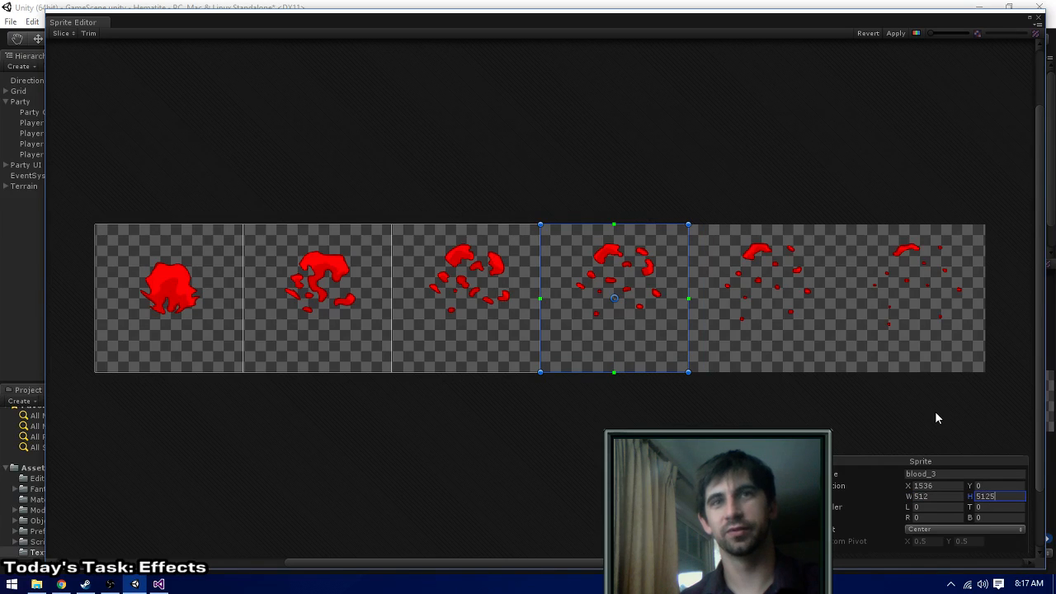
{"action": "key", "text": "BackSpace"}
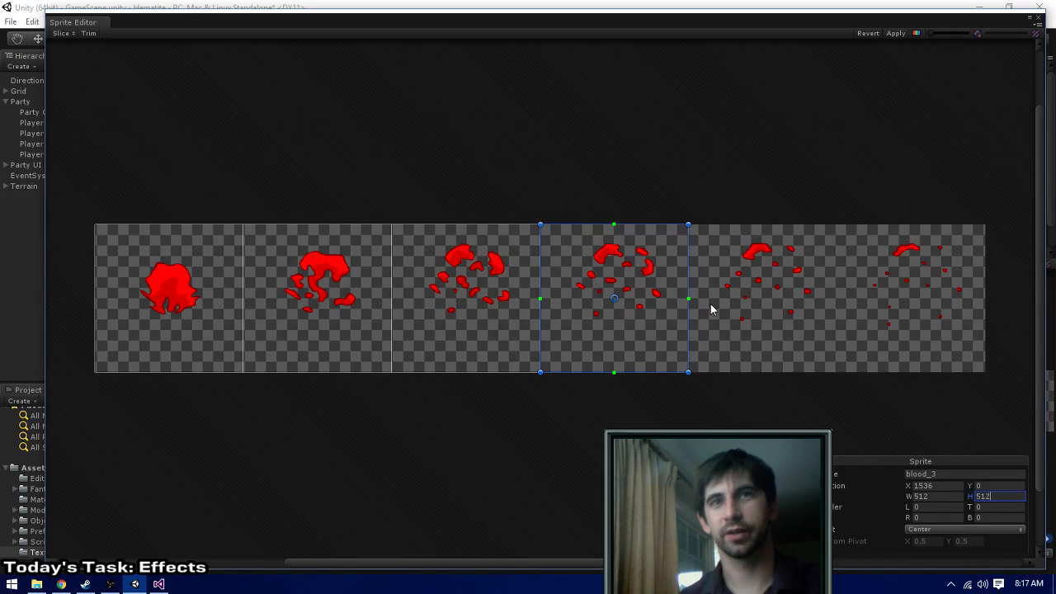
{"action": "left_click", "coordinate": [696, 216]}
- Outline the fifth blood splash frame as a sprite with X 2048 and width 512
{"action": "left_click_drag", "start_coordinate": [689, 224], "coordinate": [830, 394]}
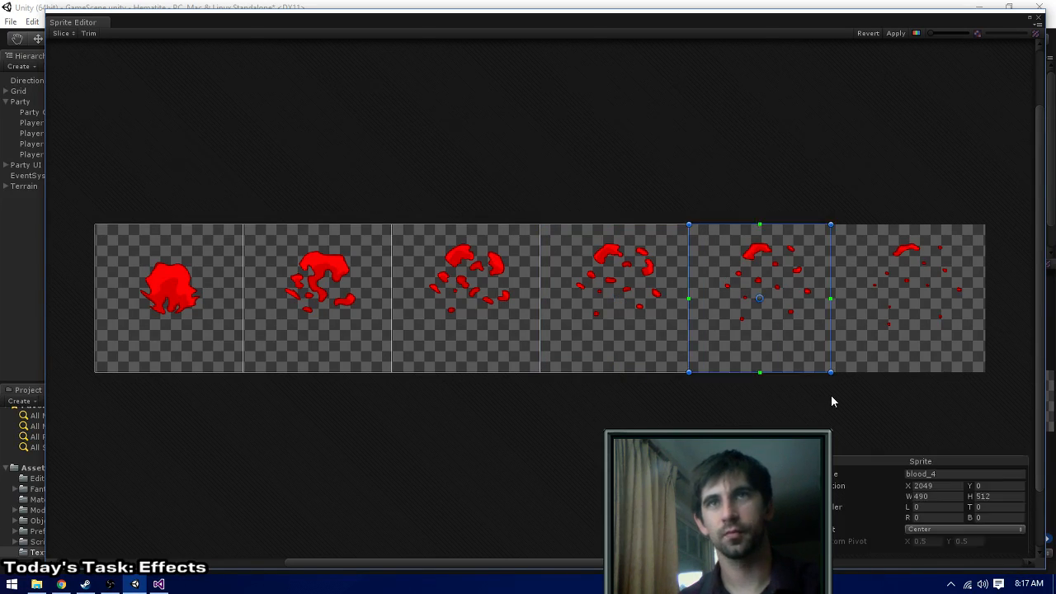
{"action": "left_click", "coordinate": [940, 488]}
{"action": "left_click", "coordinate": [938, 487]}
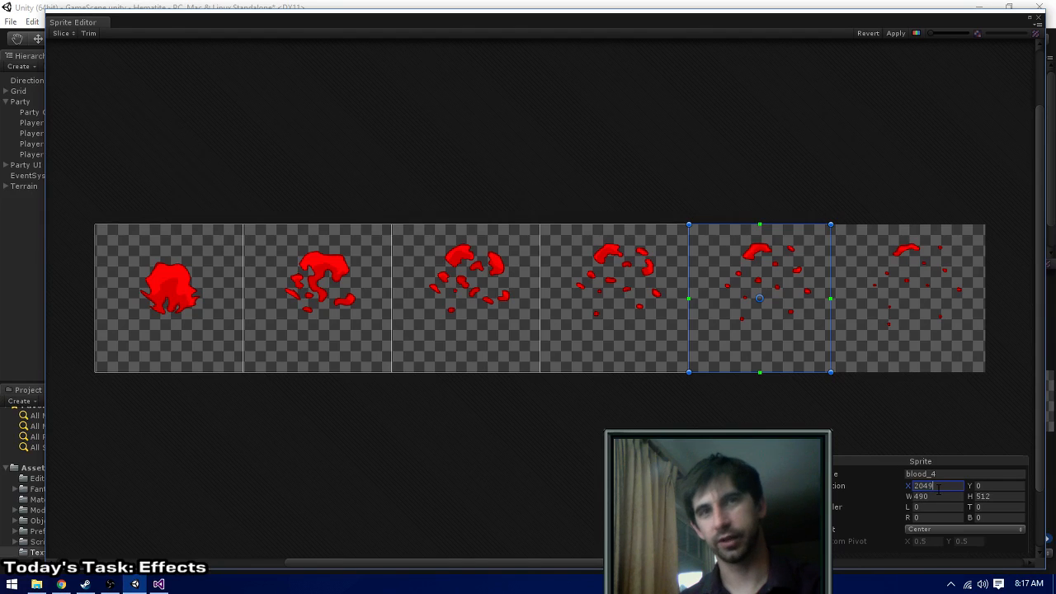
{"action": "type", "text": "8"}
{"action": "key", "text": "BackSpace"}
{"action": "key", "text": "BackSpace"}
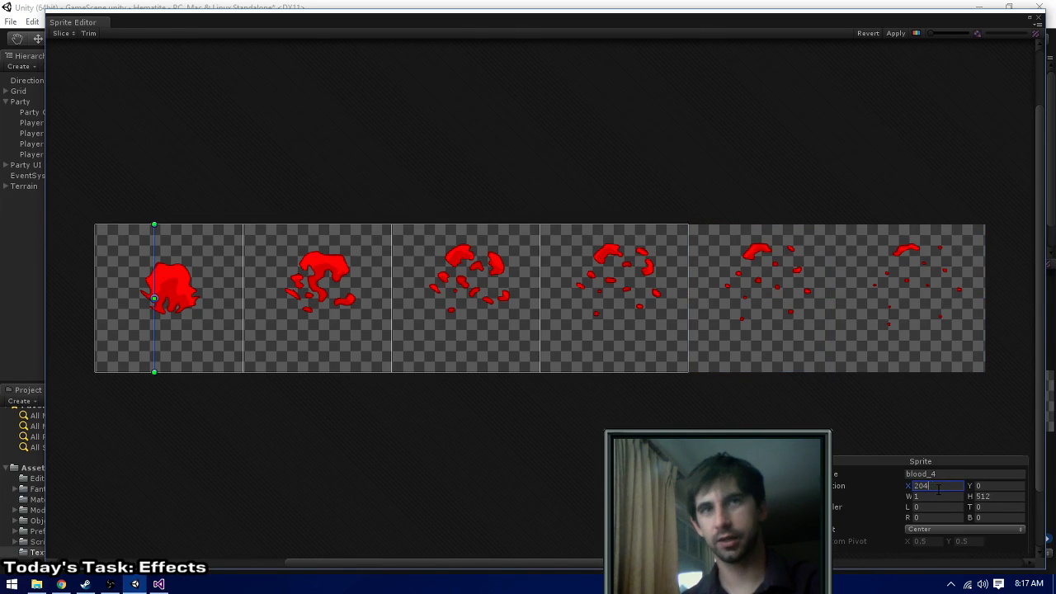
{"action": "type", "text": "8"}
{"action": "key", "text": "Tab"}
{"action": "key", "text": "Tab"}
{"action": "type", "text": "512"}
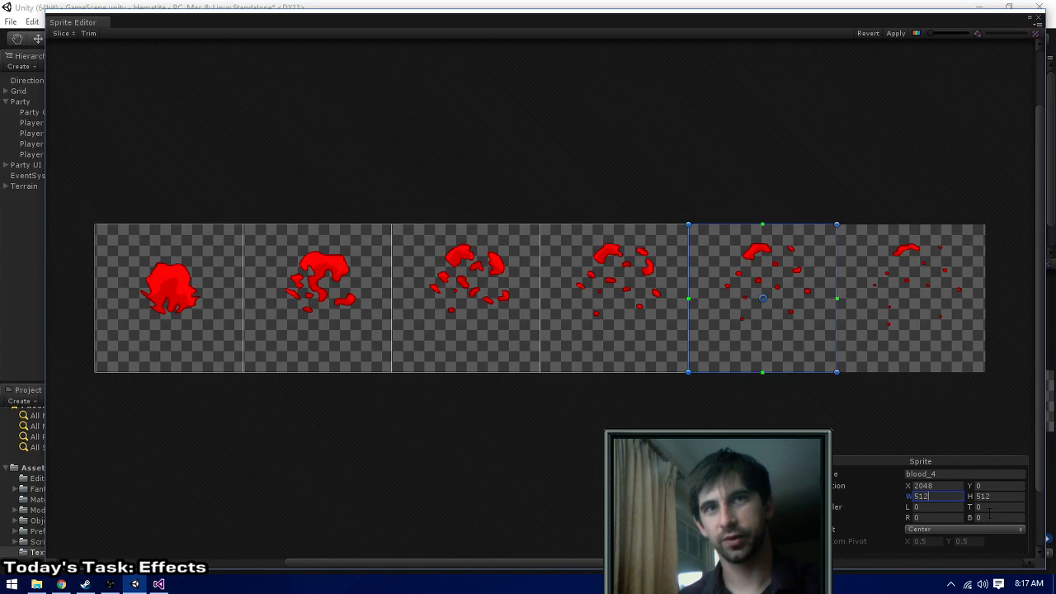
{"action": "key", "text": "Tab"}
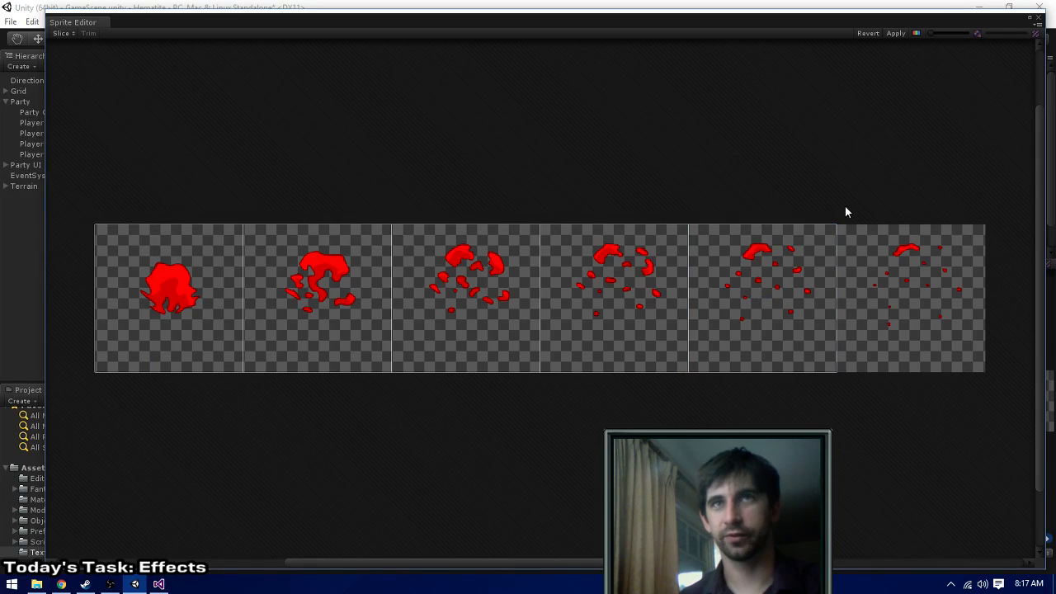
- Add a sprite for the sixth blood splash frame and set its X position to 2560
{"action": "left_click_drag", "start_coordinate": [840, 224], "coordinate": [95, 372]}
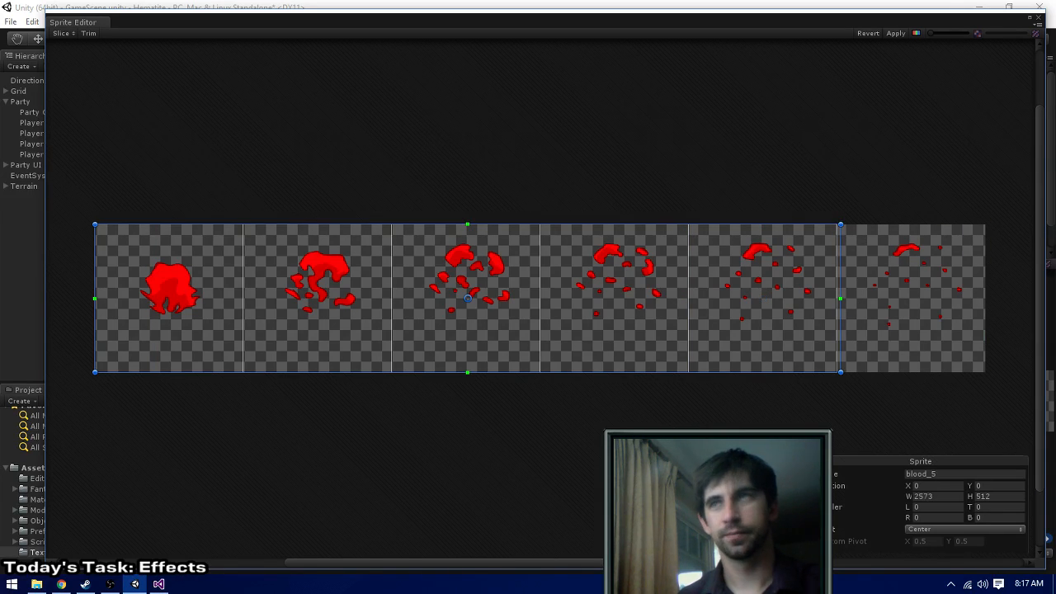
{"action": "left_click", "coordinate": [930, 486]}
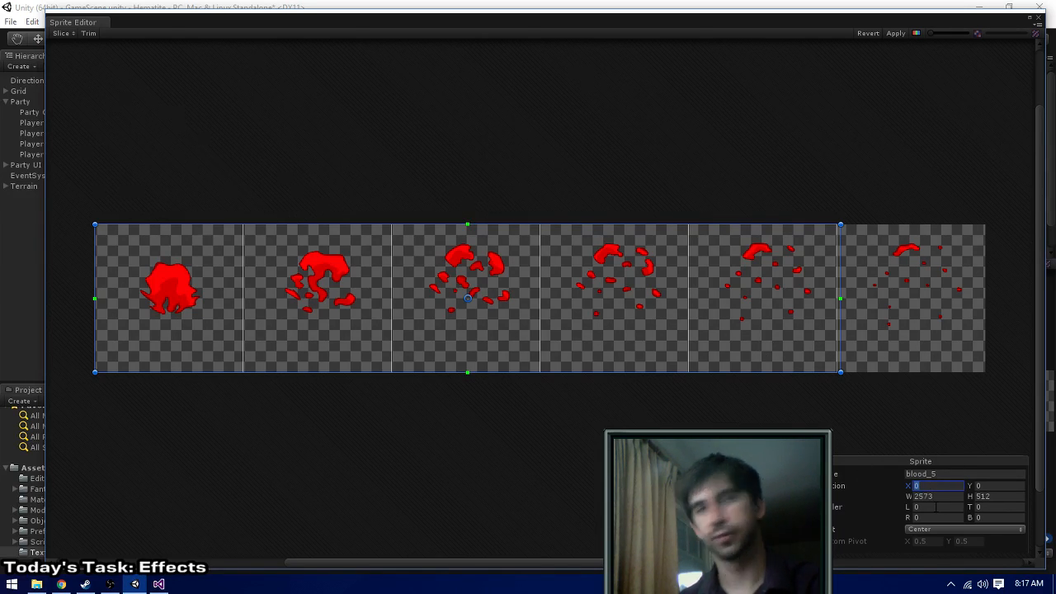
{"action": "type", "text": "2084"}
{"action": "key", "text": "BackSpace"}
{"action": "key", "text": "BackSpace"}
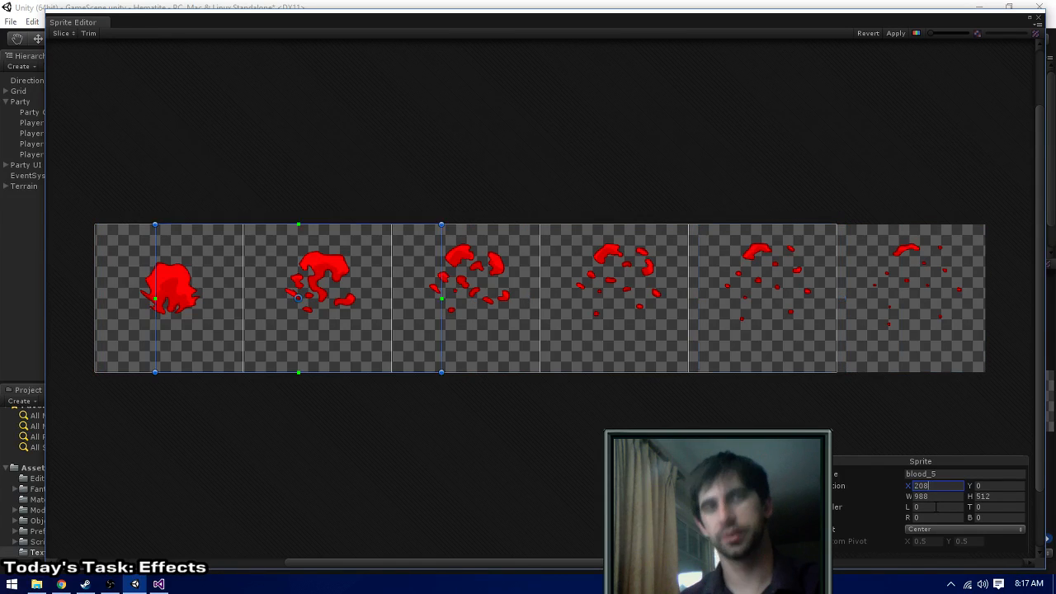
{"action": "type", "text": "48"}
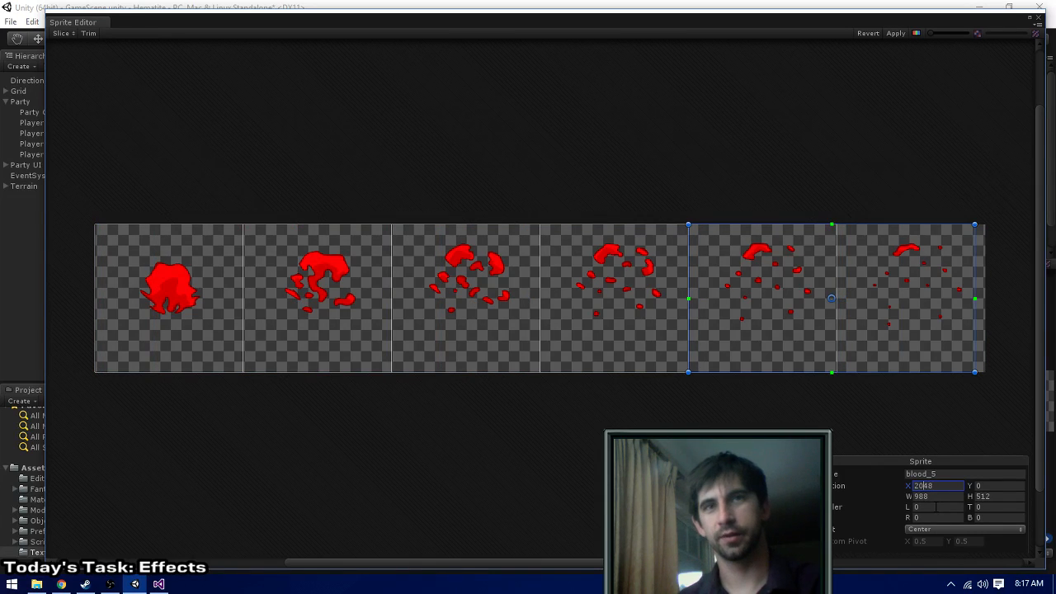
{"action": "key", "text": "BackSpace"}
{"action": "type", "text": "5"}
{"action": "key", "text": "BackSpace"}
{"action": "type", "text": "55"}
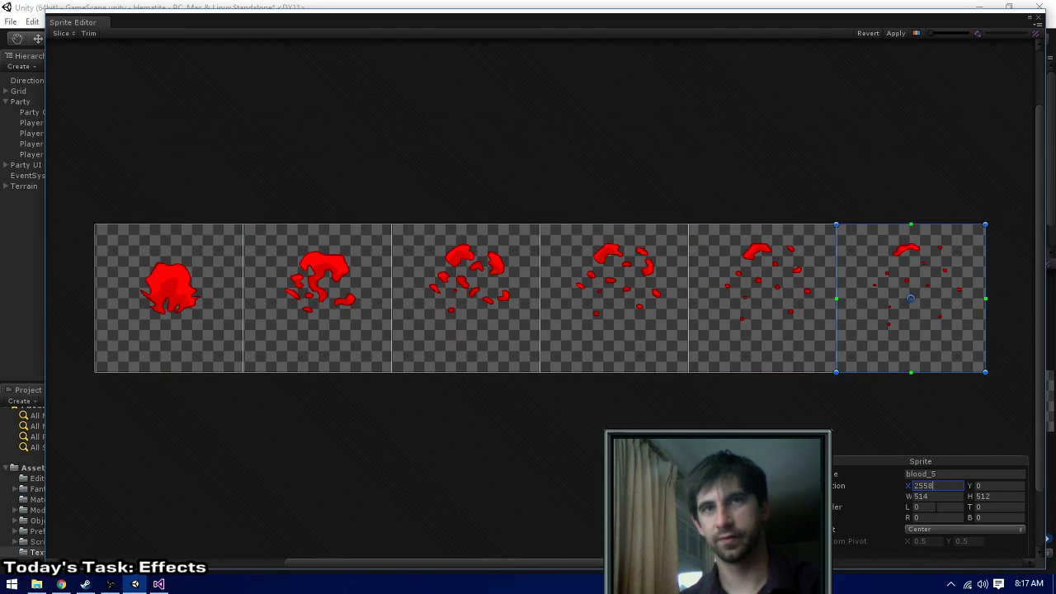
{"action": "key", "text": "BackSpace"}
{"action": "type", "text": "0"}
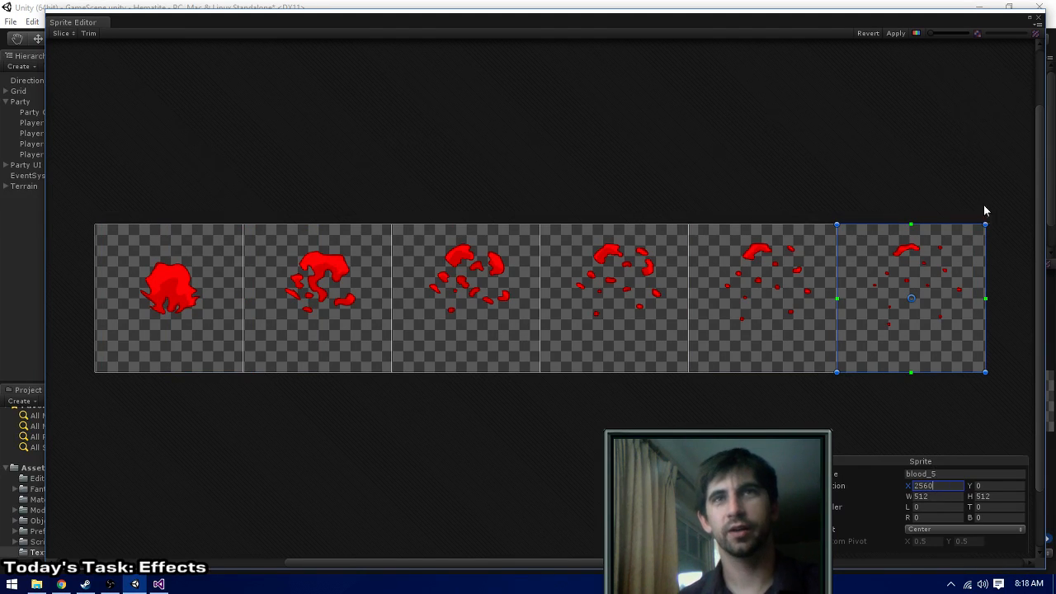
- Apply the blood sprite slices and close the Sprite Editor, leaving nothing selected
{"action": "left_click", "coordinate": [895, 33]}
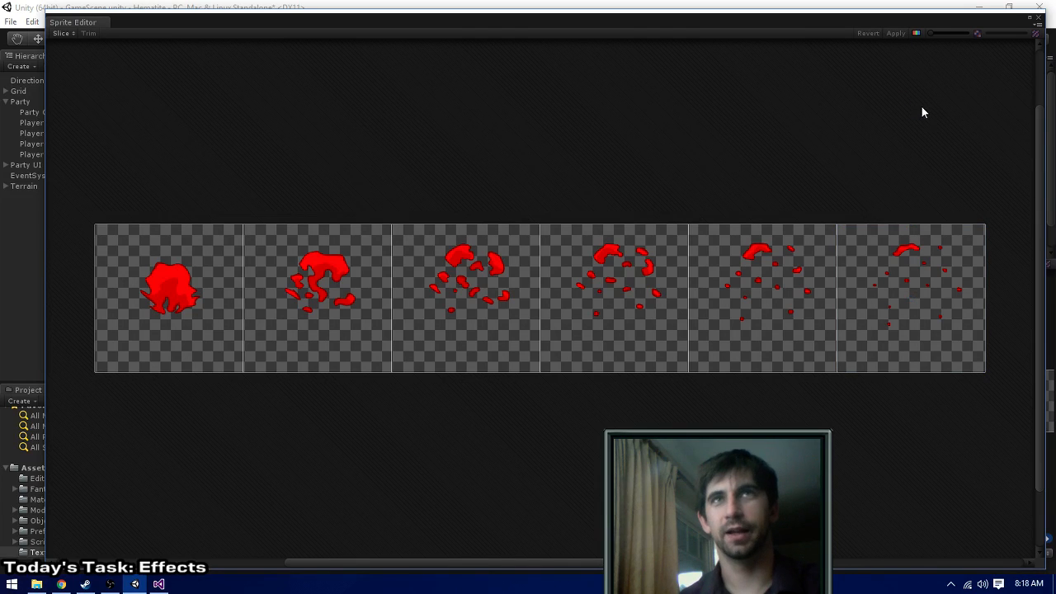
{"action": "left_click", "coordinate": [1040, 19]}
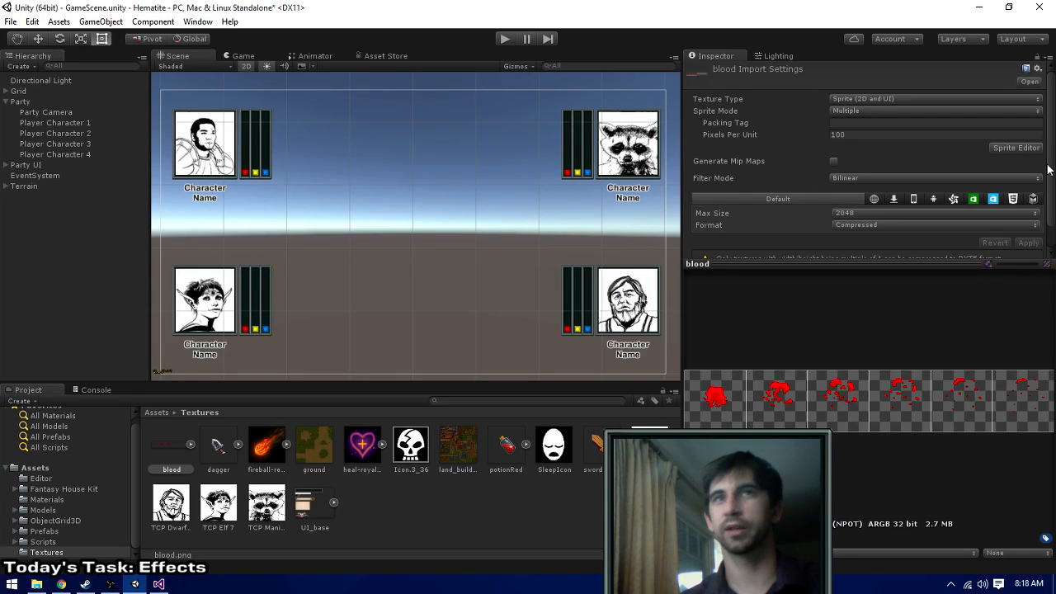
{"action": "left_click", "coordinate": [405, 168]}
{"action": "left_click", "coordinate": [41, 228]}
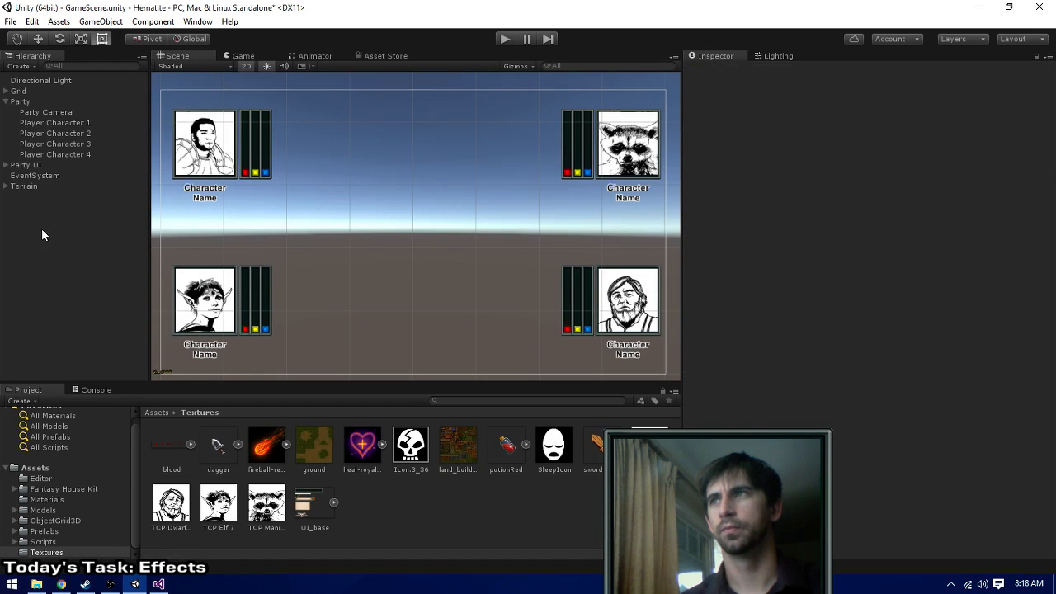
- Expand Party UI and inspect the Portrait and Portrait Background objects of the UL Character Portrait
{"action": "left_click", "coordinate": [6, 165]}
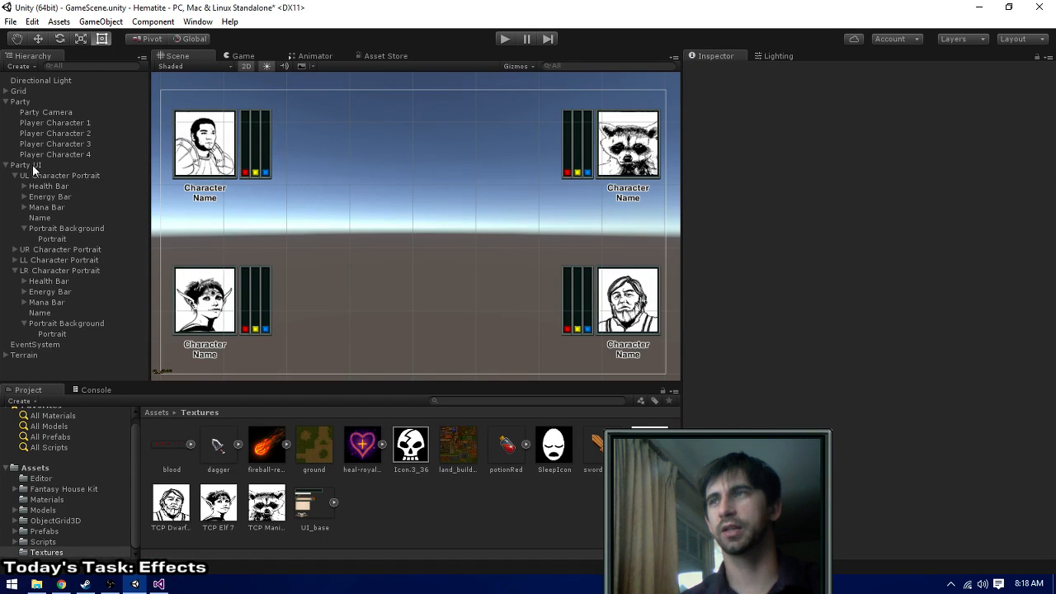
{"action": "left_click", "coordinate": [33, 167]}
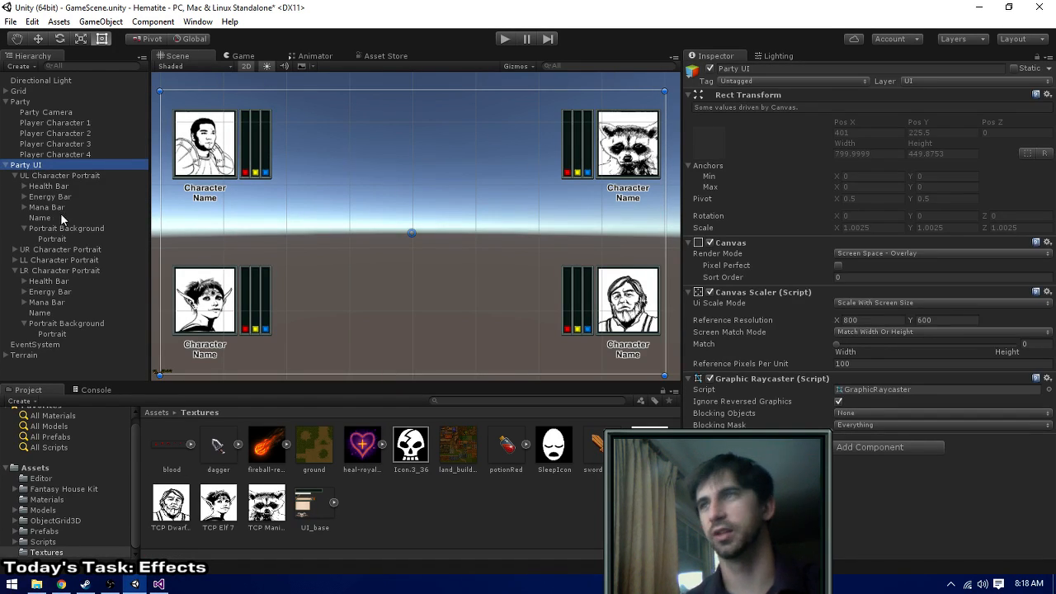
{"action": "left_click", "coordinate": [49, 228]}
{"action": "left_click", "coordinate": [52, 239]}
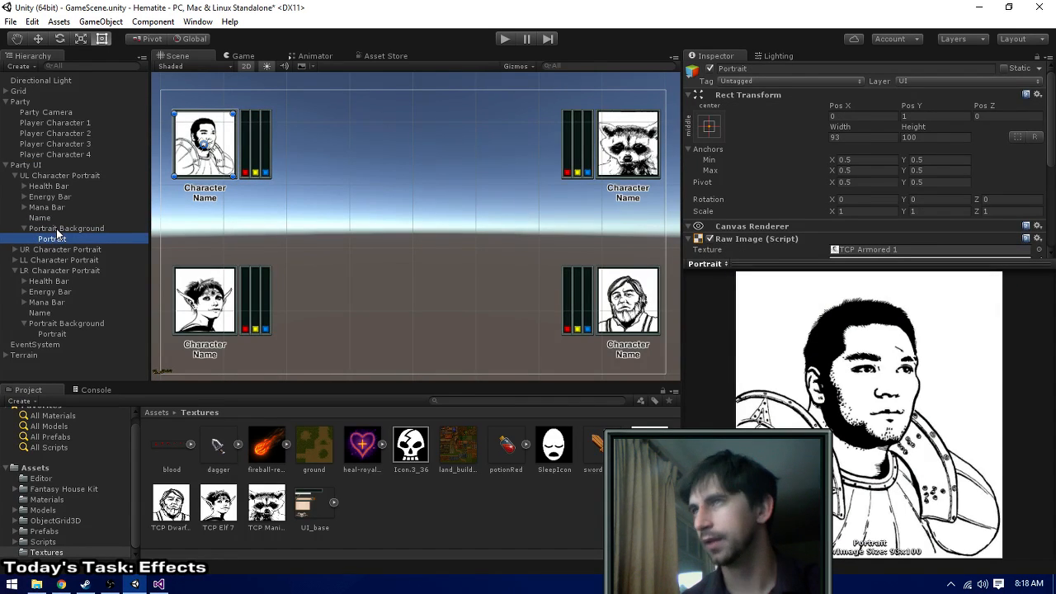
{"action": "left_click", "coordinate": [66, 228]}
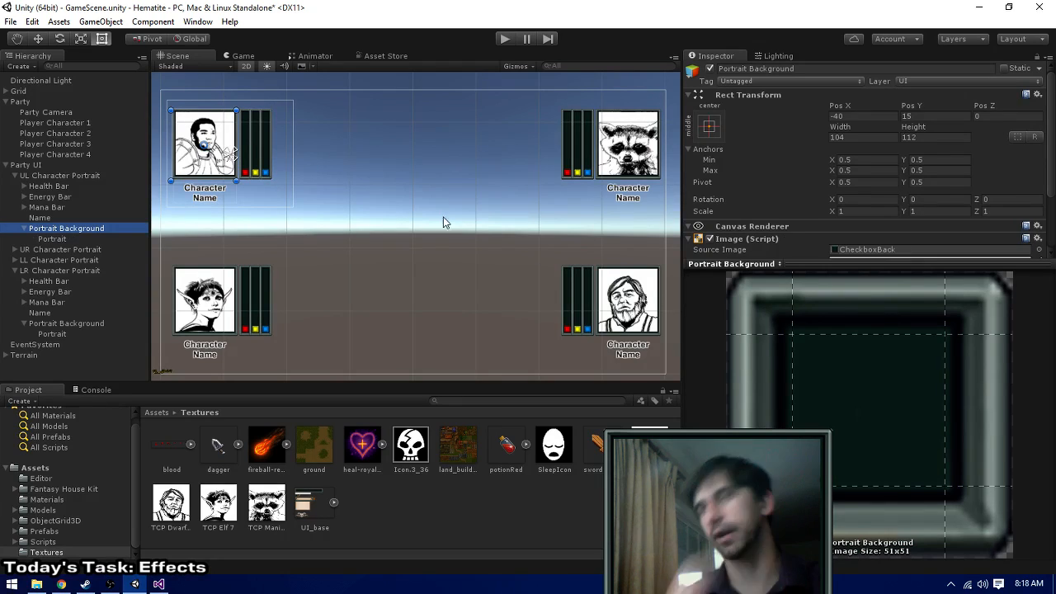
- Add the sprites blood_0 to blood_5 as an animation to the UL Character Portrait's Portrait Background
{"action": "left_click", "coordinate": [169, 444]}
{"action": "left_click", "coordinate": [189, 444]}
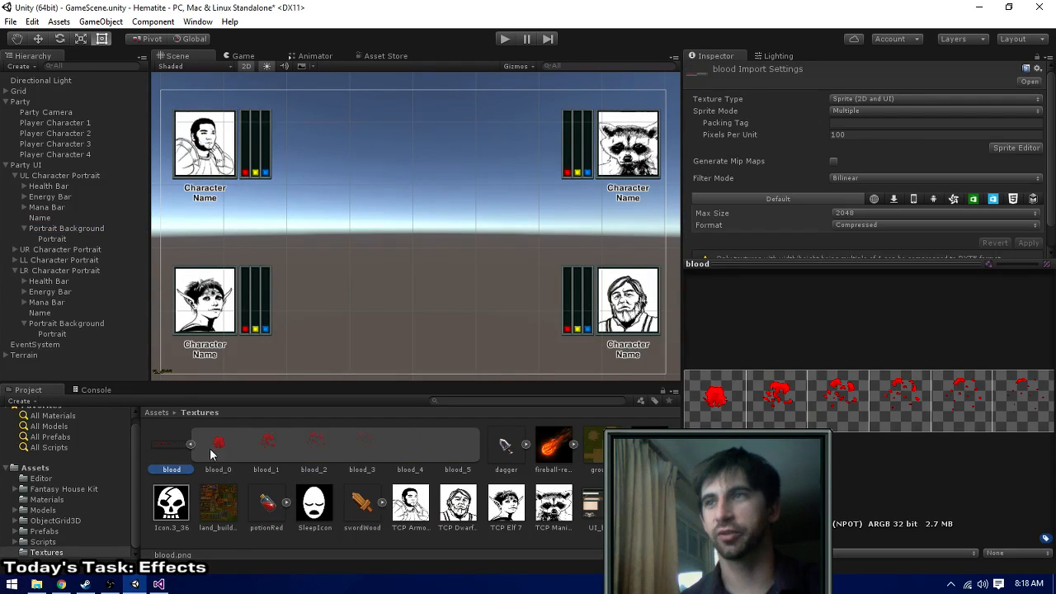
{"action": "left_click", "coordinate": [219, 443]}
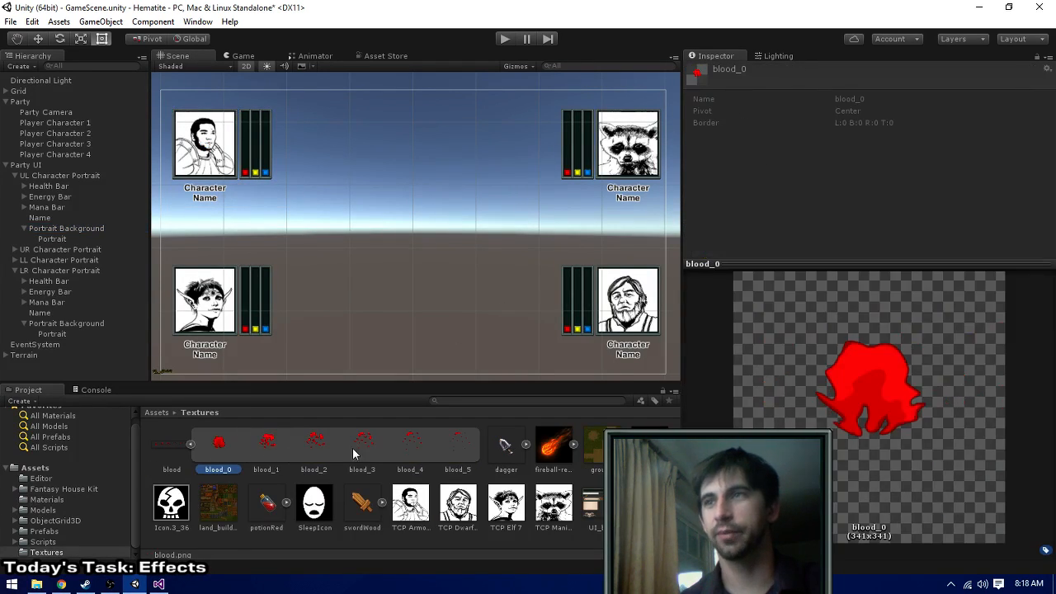
{"action": "left_click", "coordinate": [462, 441], "text": "shift"}
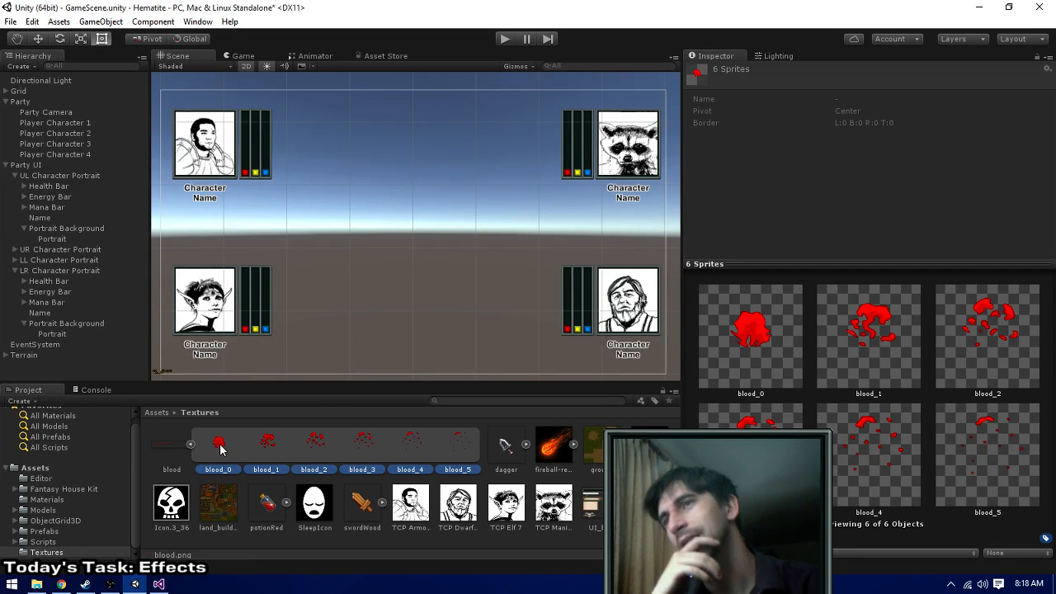
{"action": "left_click_drag", "start_coordinate": [220, 446], "coordinate": [81, 235]}
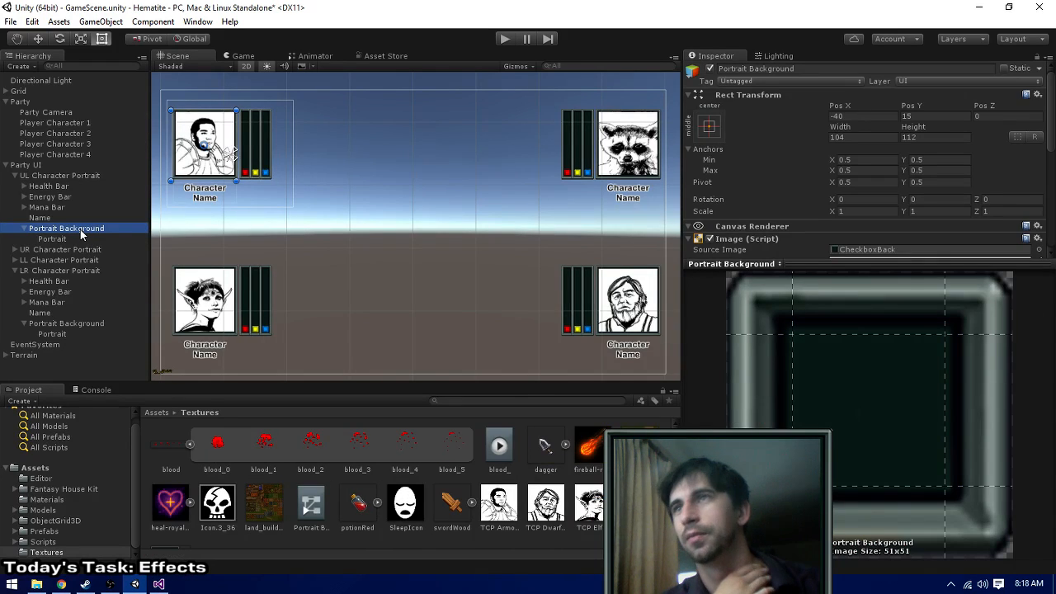
- Remove the Animator component from the UL Character Portrait's Portrait Background
{"action": "scroll", "coordinate": [883, 109], "scroll_direction": "down", "scroll_amount": 5}
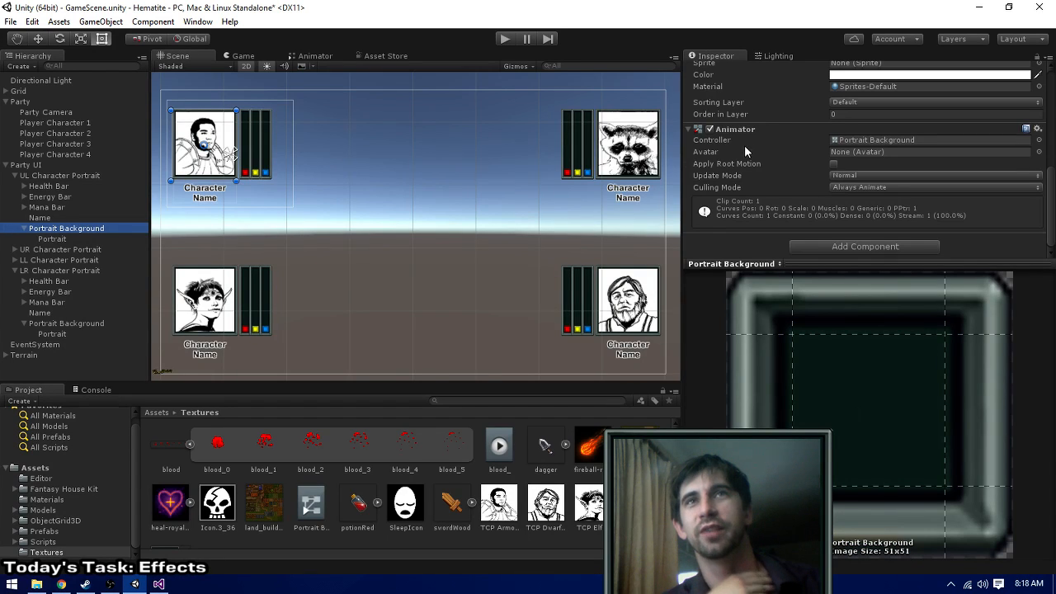
{"action": "scroll", "coordinate": [741, 155], "scroll_direction": "up", "scroll_amount": 2}
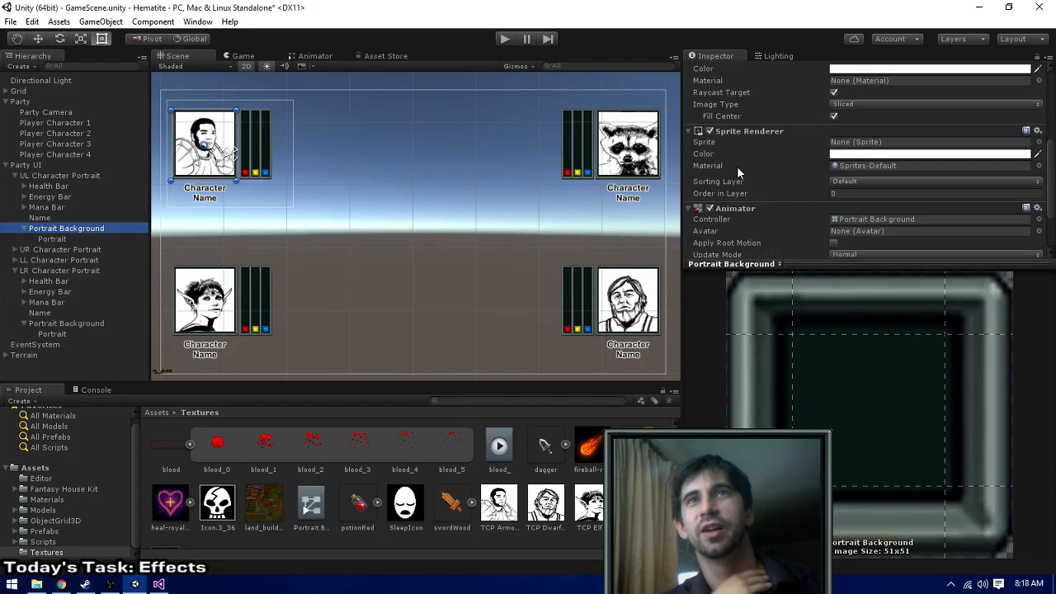
{"action": "right_click", "coordinate": [741, 212]}
{"action": "left_click", "coordinate": [753, 233]}
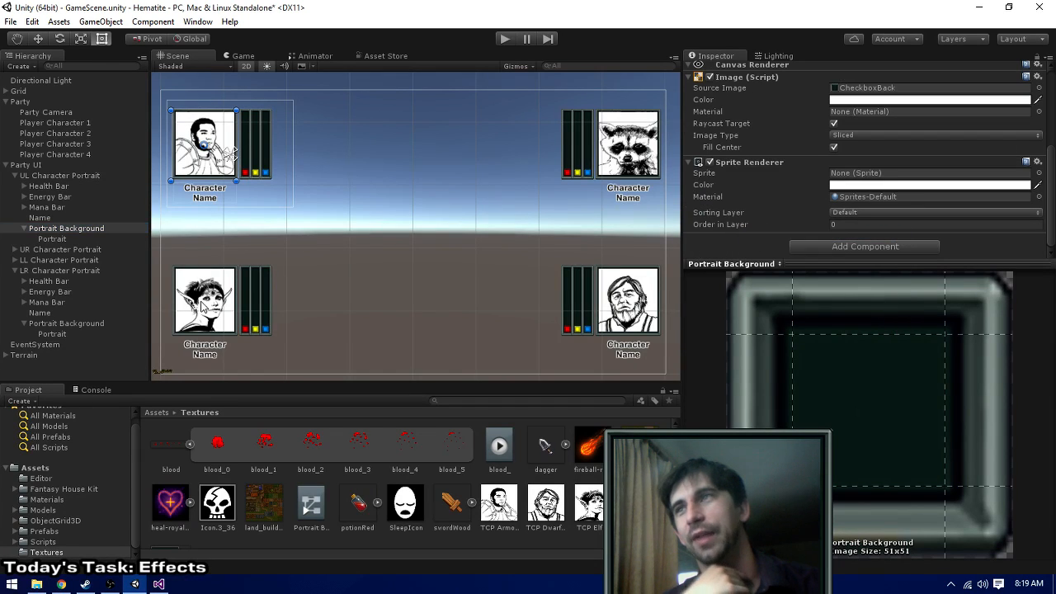
- Create an empty child object under the UL Character Portrait's Portrait Background and name it Blood Effect
{"action": "right_click", "coordinate": [63, 230]}
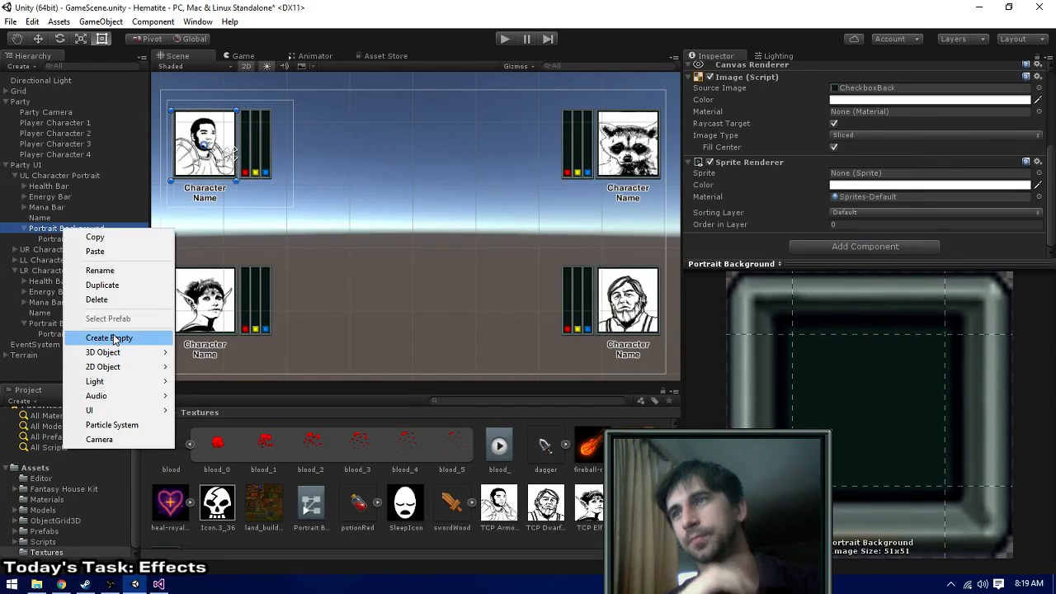
{"action": "left_click", "coordinate": [113, 334]}
{"action": "mouse_move", "coordinate": [62, 251]}
{"action": "left_mouse_down"}
{"action": "mouse_move", "coordinate": [53, 236]}
{"action": "mouse_move", "coordinate": [62, 261]}
{"action": "left_mouse_up"}
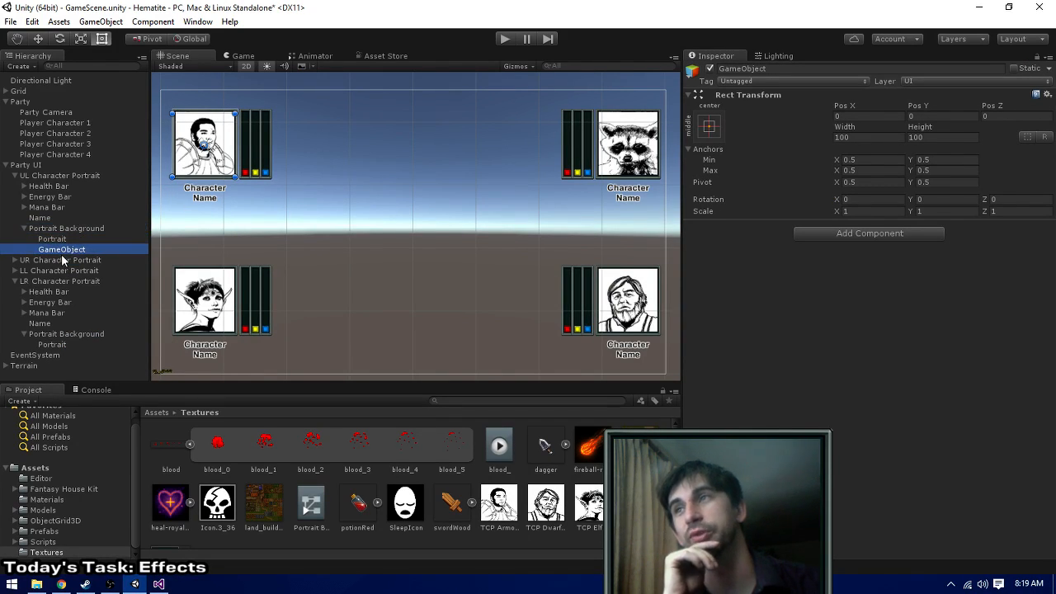
{"action": "left_click", "coordinate": [807, 69]}
{"action": "type", "text": "Bl"}
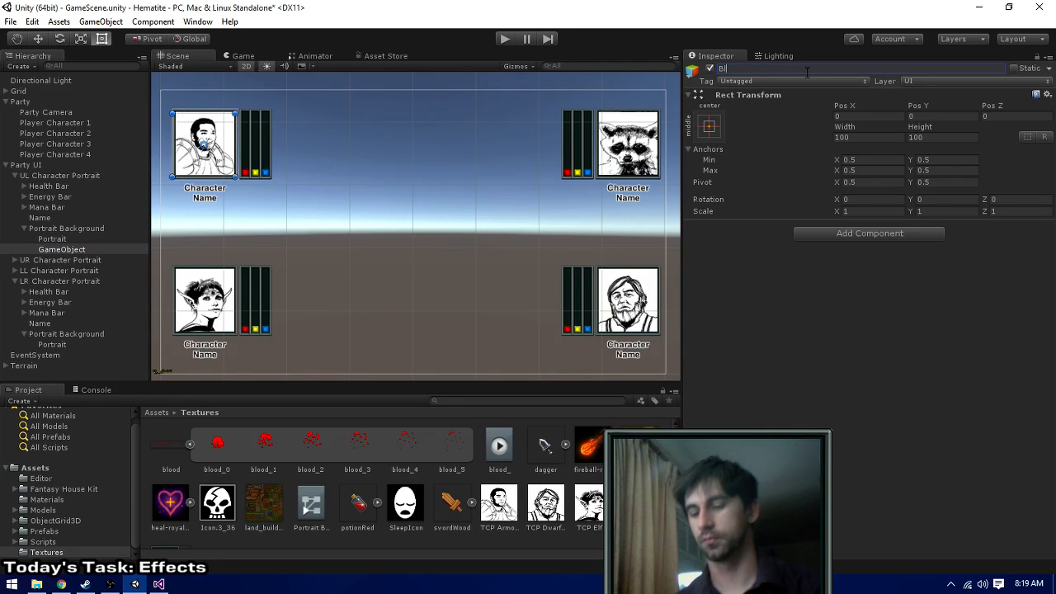
{"action": "type", "text": "ood Effect"}
{"action": "key", "text": "Return"}
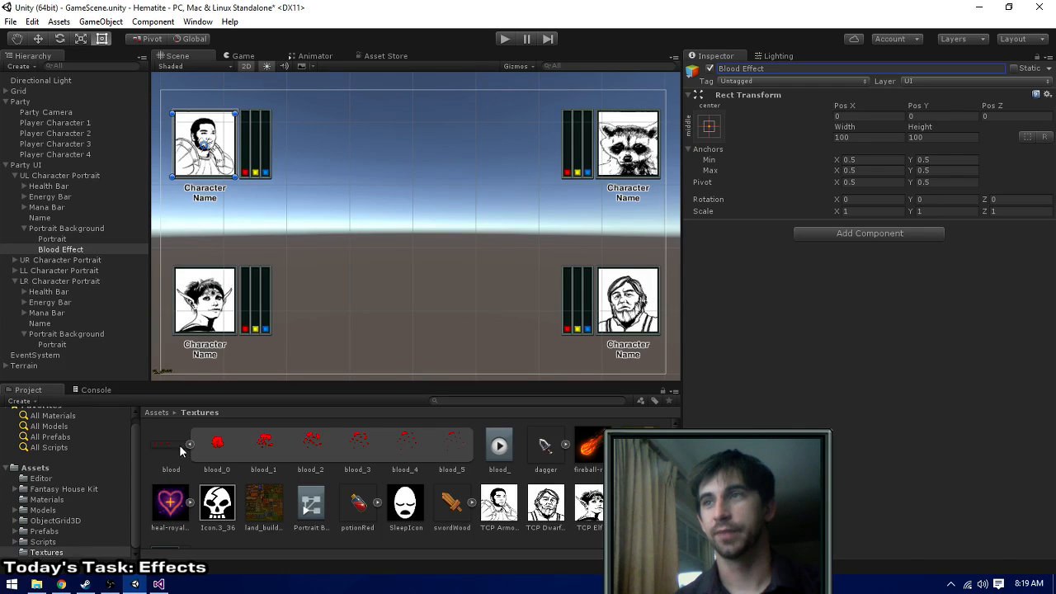
- Add the sprites blood_0 to blood_5 as an animation to Blood Effect and inspect the generated controller and clip
{"action": "left_click", "coordinate": [217, 445]}
{"action": "left_click", "coordinate": [456, 449], "text": "shift"}
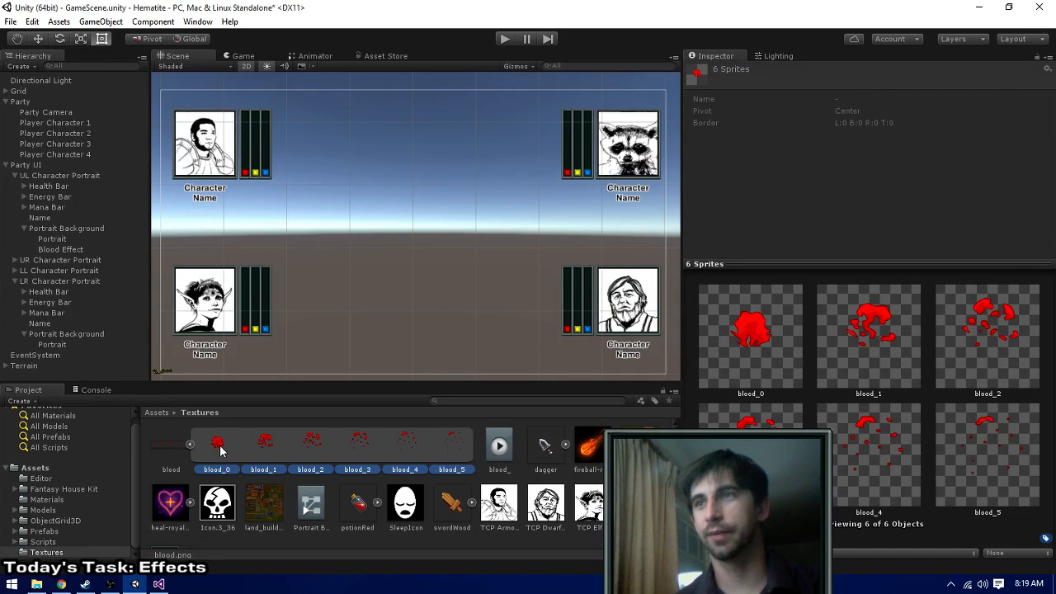
{"action": "left_click_drag", "start_coordinate": [216, 447], "coordinate": [55, 254]}
{"action": "left_click", "coordinate": [56, 251]}
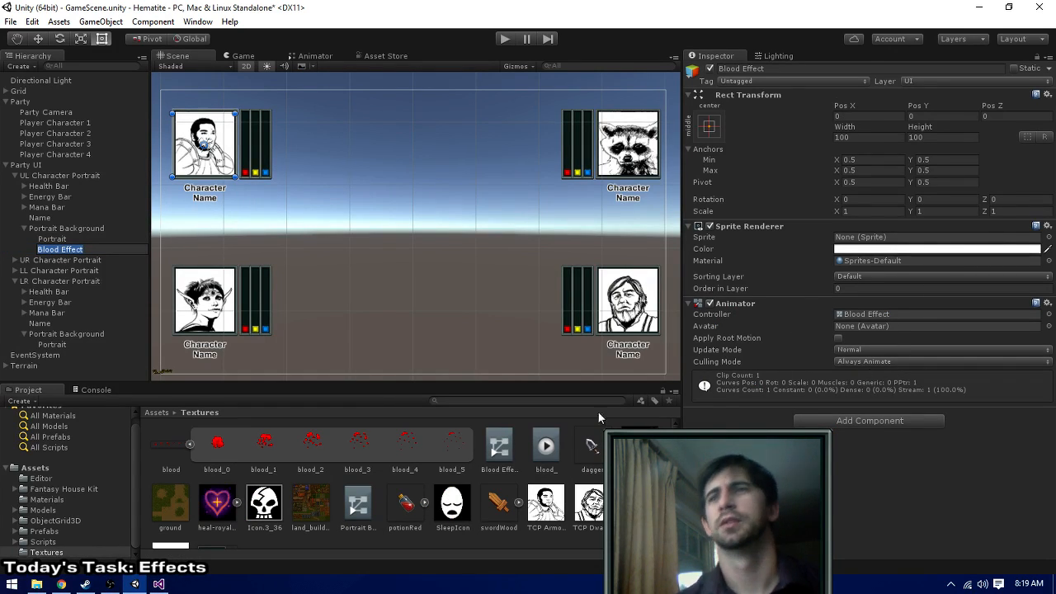
{"action": "left_click", "coordinate": [499, 448]}
{"action": "left_click", "coordinate": [545, 446]}
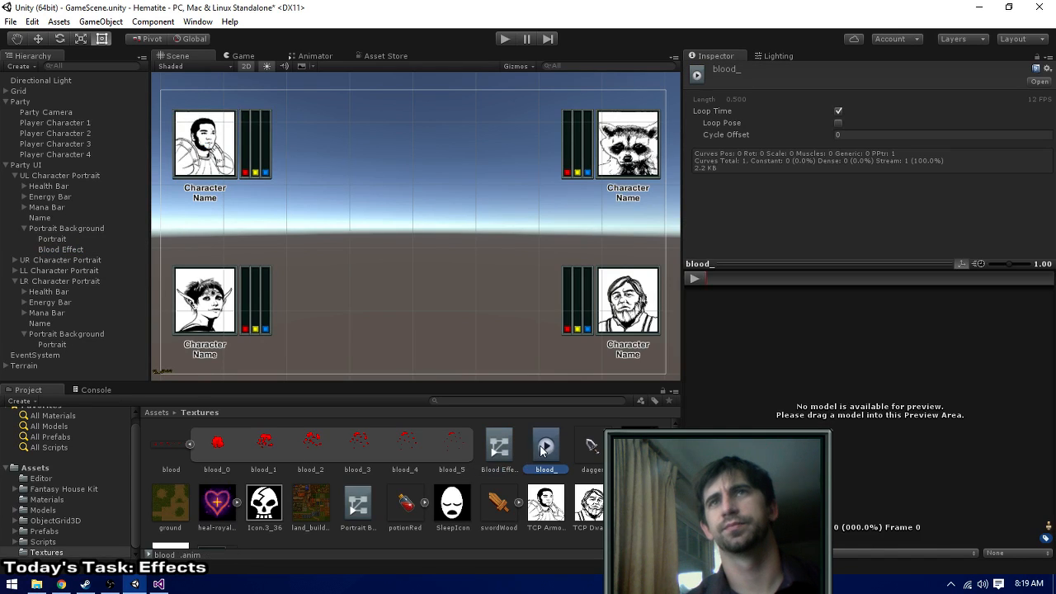
{"action": "left_click", "coordinate": [503, 456]}
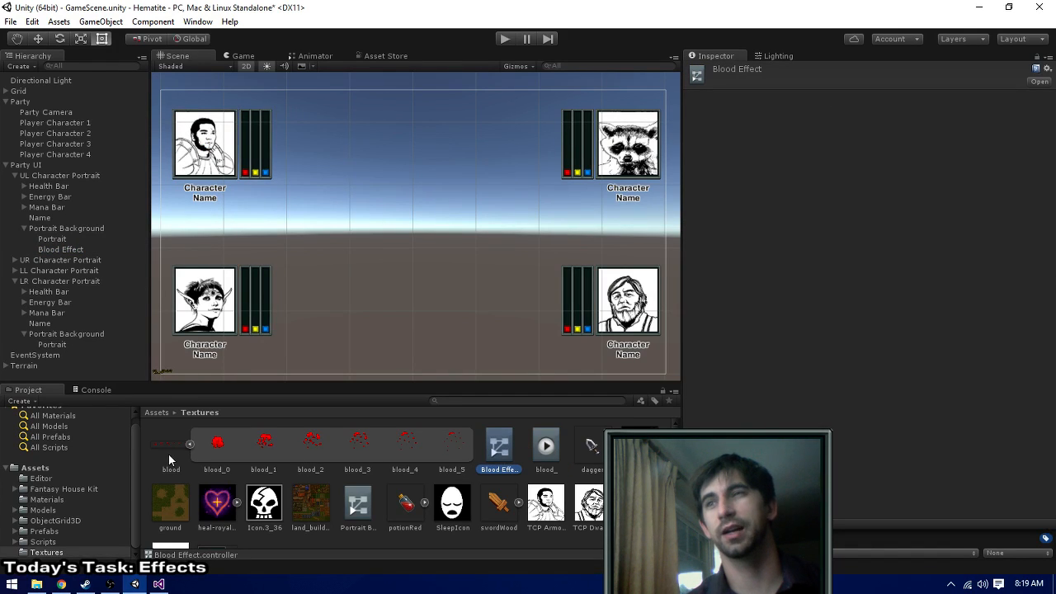
{"action": "left_click", "coordinate": [46, 248]}
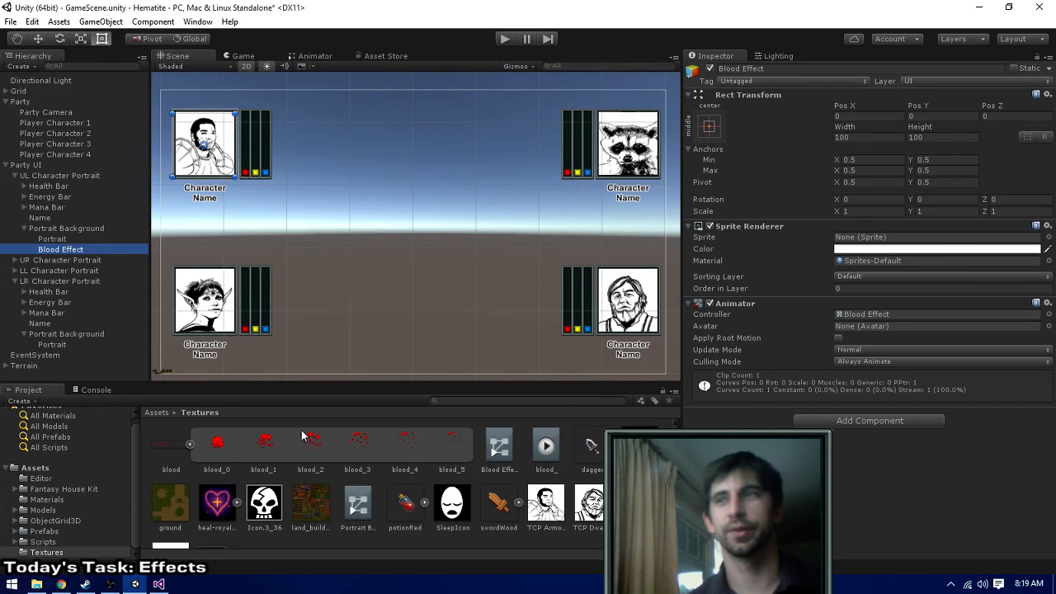
- Assign blood_0 as the sprite of Blood Effect's Sprite Renderer and check the portrait in the scene
{"action": "left_click_drag", "start_coordinate": [216, 444], "coordinate": [869, 238]}
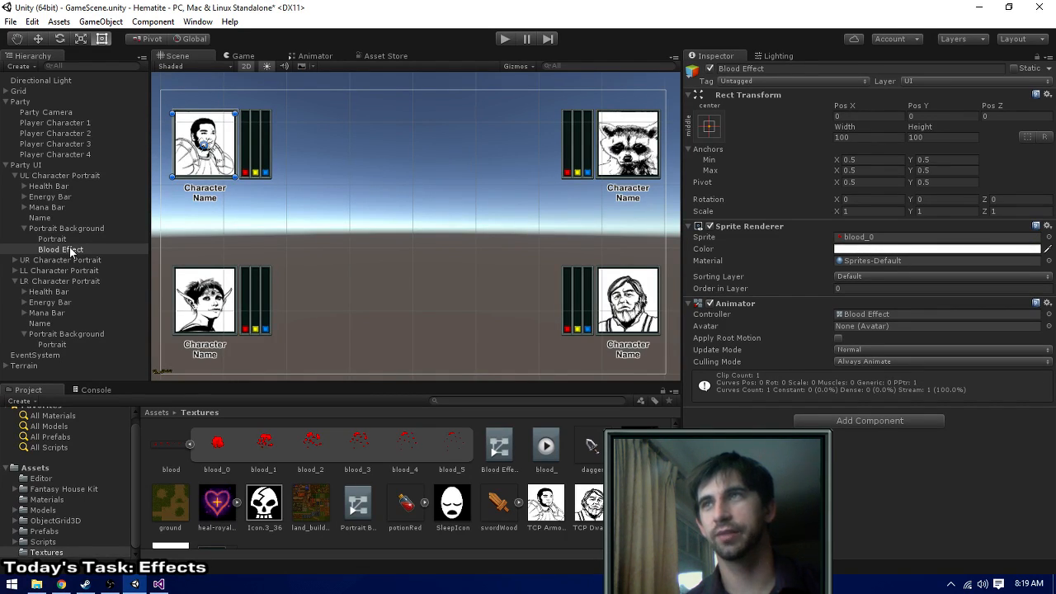
{"action": "middle_click_drag", "start_coordinate": [365, 200], "coordinate": [462, 227]}
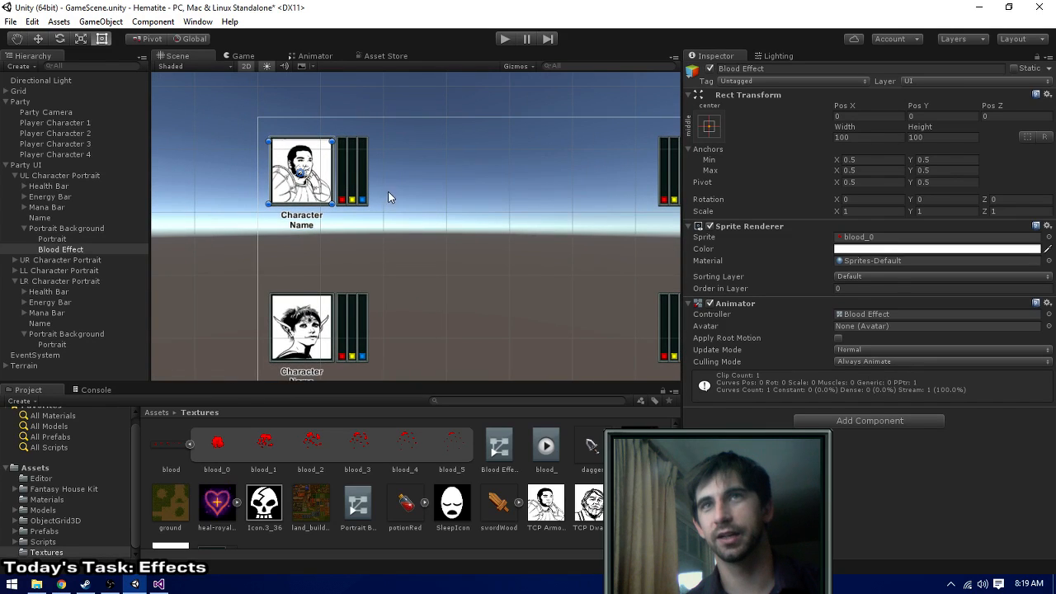
{"action": "left_click", "coordinate": [63, 249]}
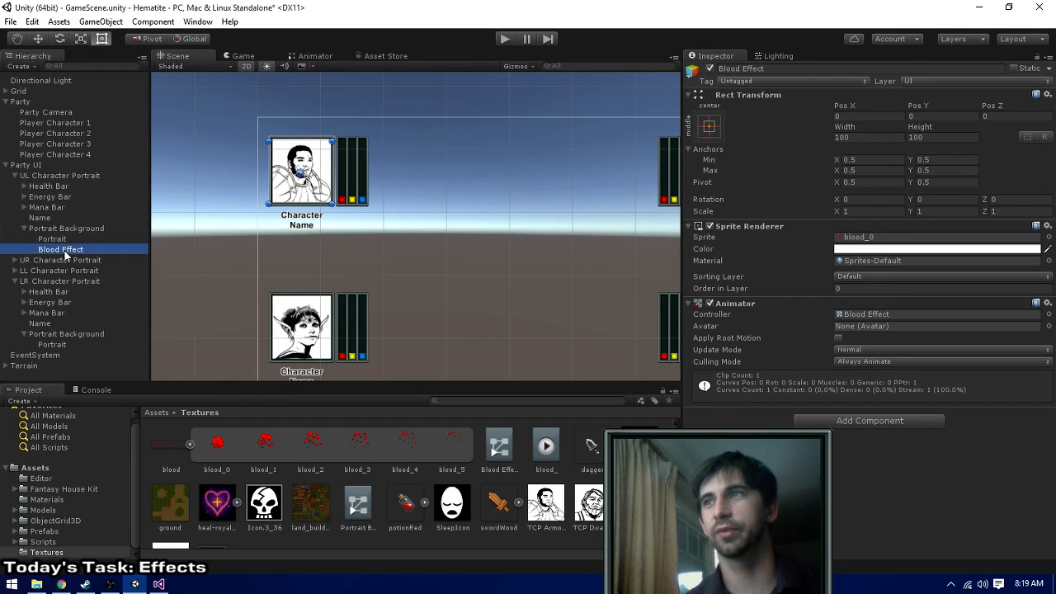
- Remove the Sprite Renderer and Animator components from Blood Effect
{"action": "right_click", "coordinate": [751, 225]}
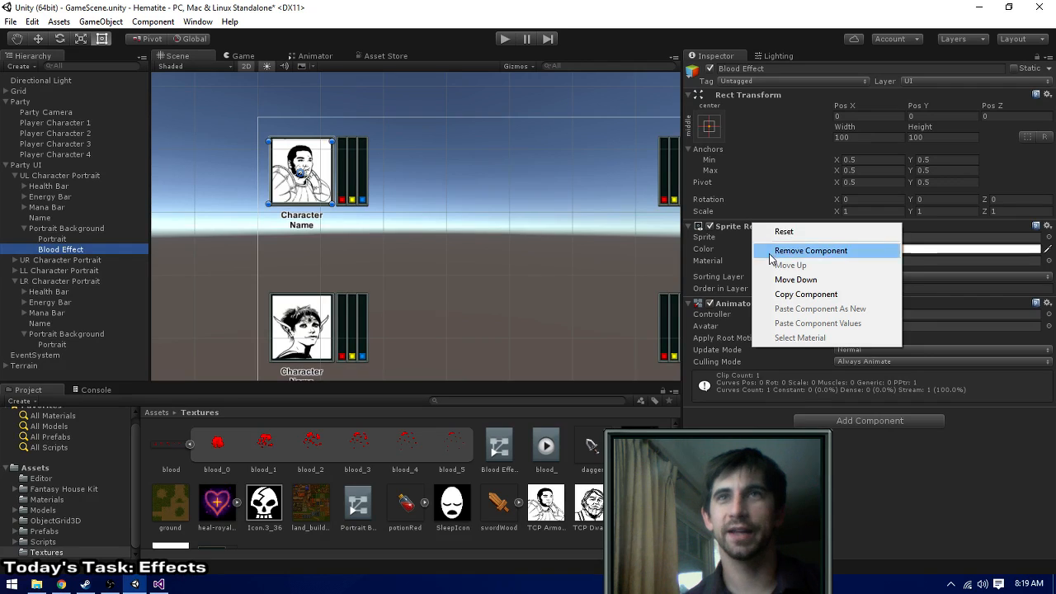
{"action": "left_click", "coordinate": [769, 249]}
{"action": "right_click", "coordinate": [743, 227]}
{"action": "left_click", "coordinate": [780, 257]}
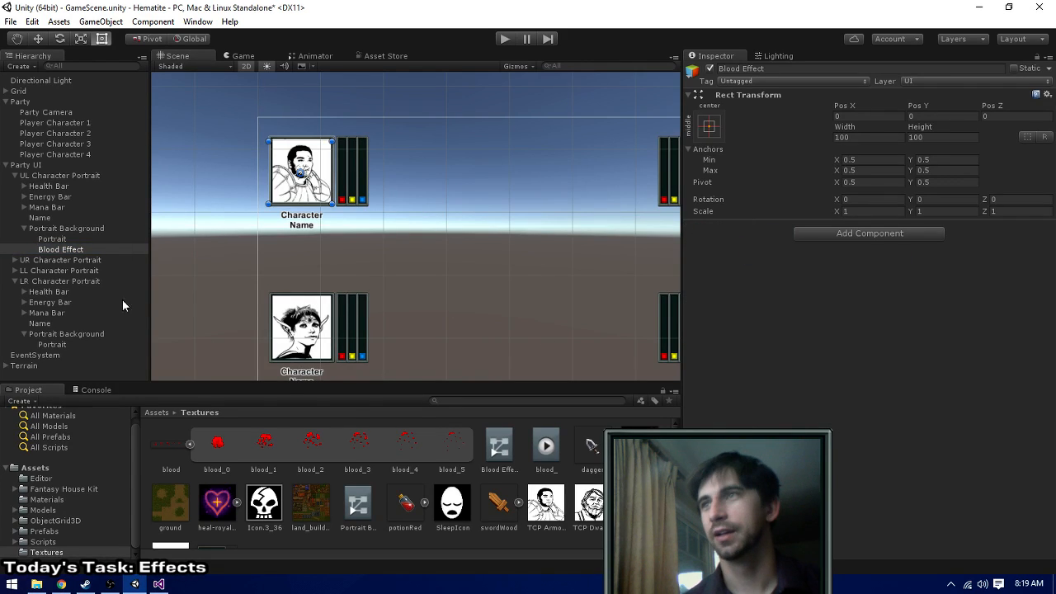
- Delete the Blood Effect controller and the blood_ animation clip from the Textures folder, then reselect the Blood Effect object
{"action": "left_click", "coordinate": [495, 454]}
{"action": "key", "text": "Delete"}
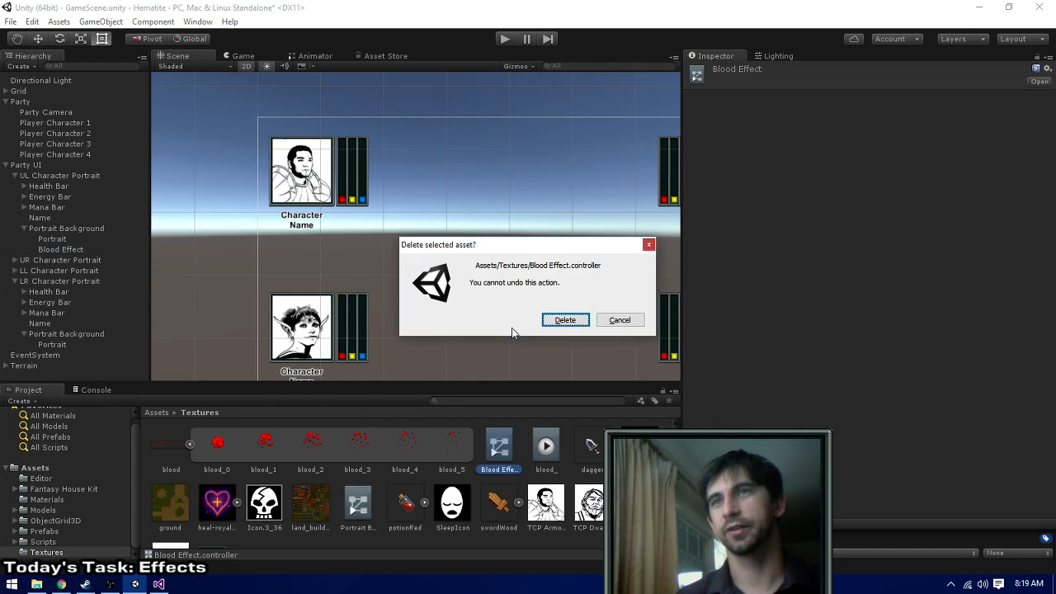
{"action": "key", "text": "Return"}
{"action": "left_click", "coordinate": [505, 451]}
{"action": "key", "text": "Delete"}
{"action": "key", "text": "Return"}
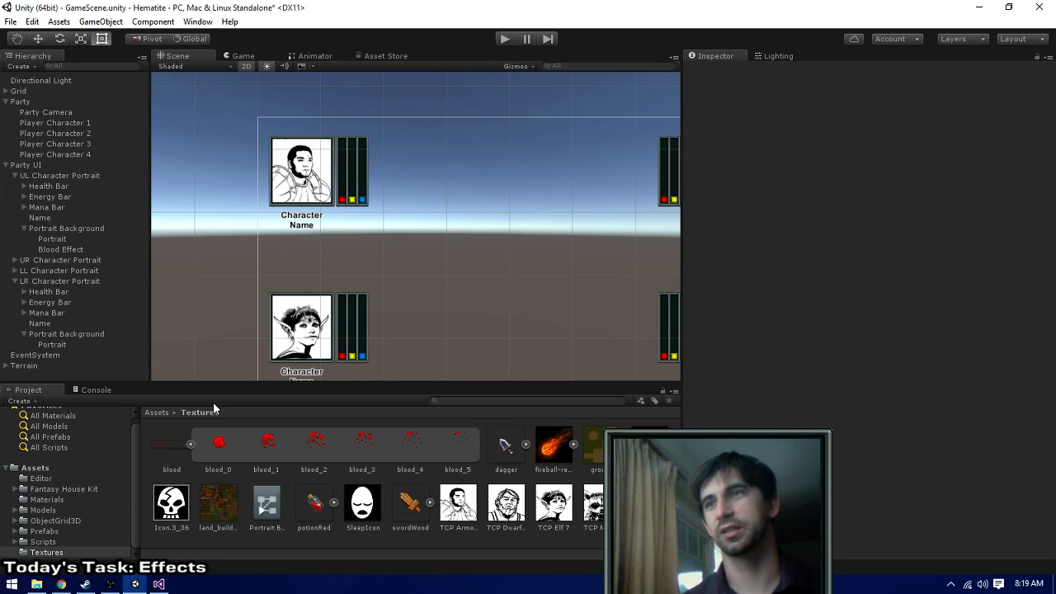
{"action": "left_click", "coordinate": [54, 251]}
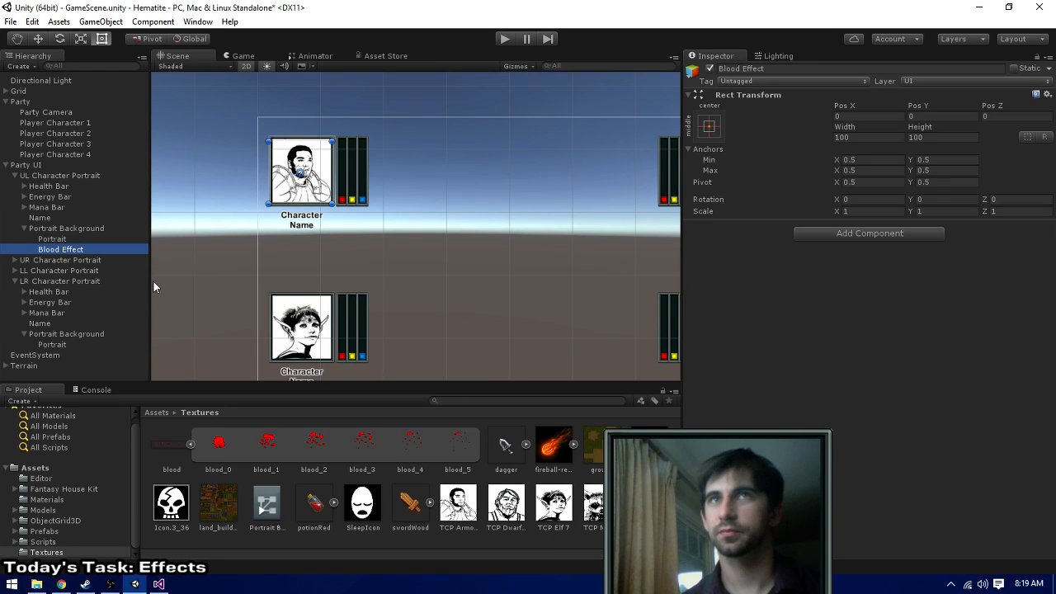
- Switch to Chrome and read the Unity Answers thread on animating a UI Image with a sprite sheet
{"action": "key", "text": "alt+Tab"}
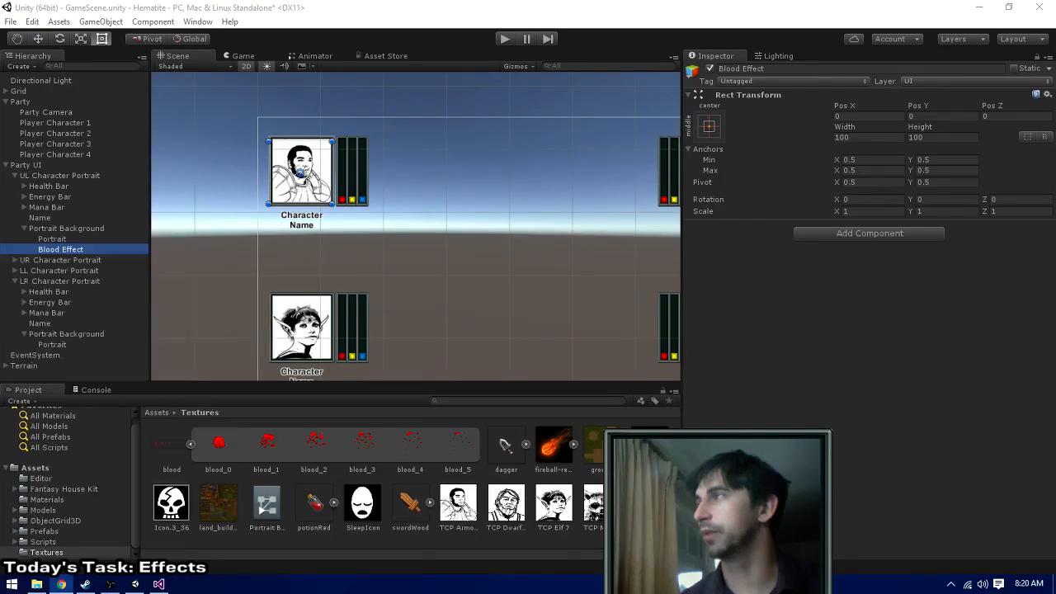
{"action": "key", "text": "alt+Tab"}
{"action": "scroll", "coordinate": [137, 207], "scroll_direction": "down", "scroll_amount": 5}
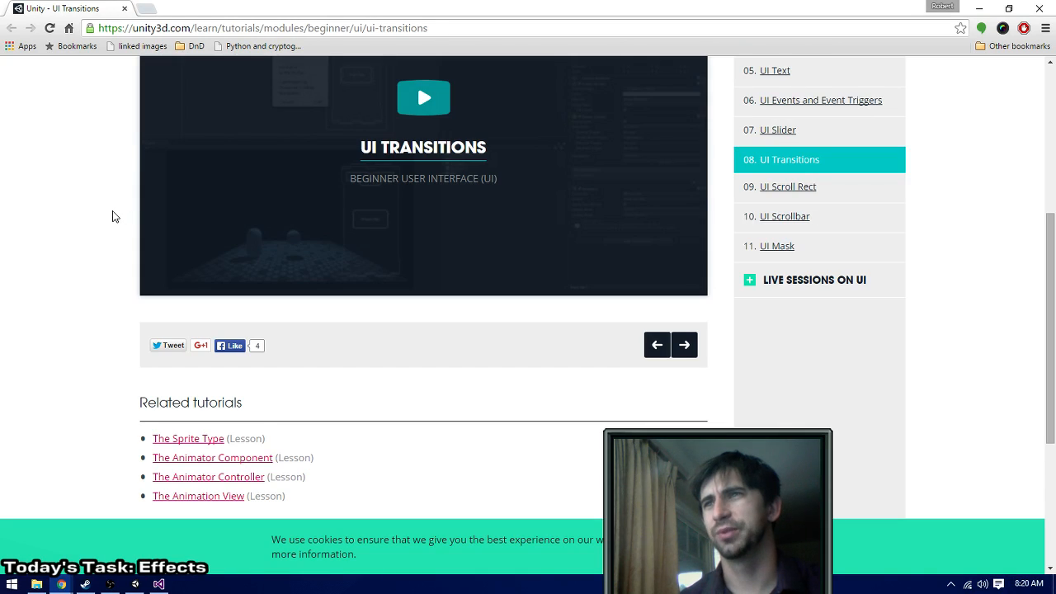
{"action": "scroll", "coordinate": [104, 282], "scroll_direction": "up", "scroll_amount": 4}
{"action": "key", "text": "alt+Tab"}
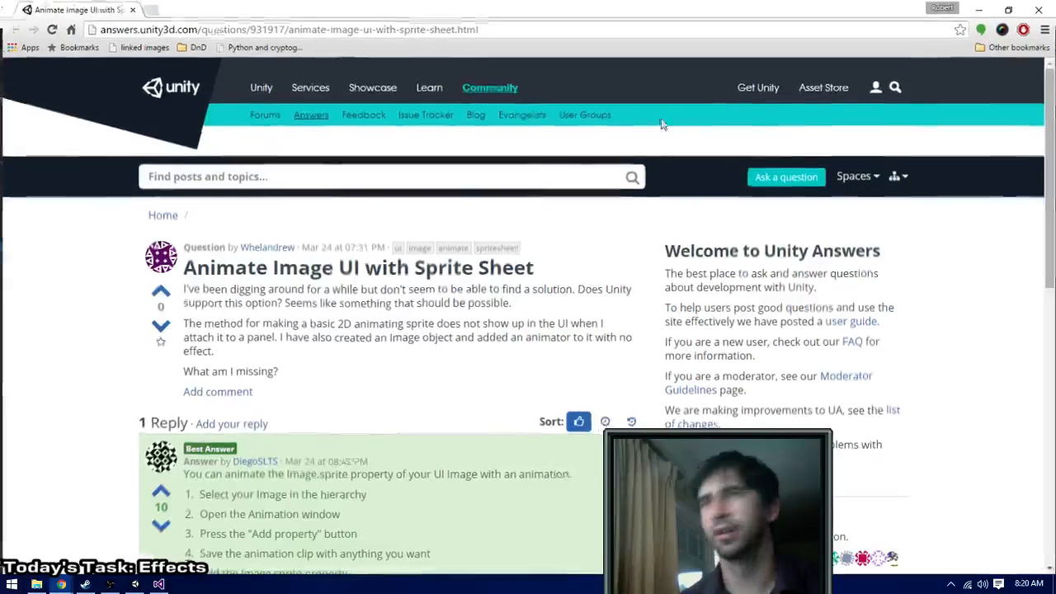
{"action": "scroll", "coordinate": [425, 304], "scroll_direction": "down", "scroll_amount": 2}
{"action": "scroll", "coordinate": [425, 309], "scroll_direction": "down", "scroll_amount": 1}
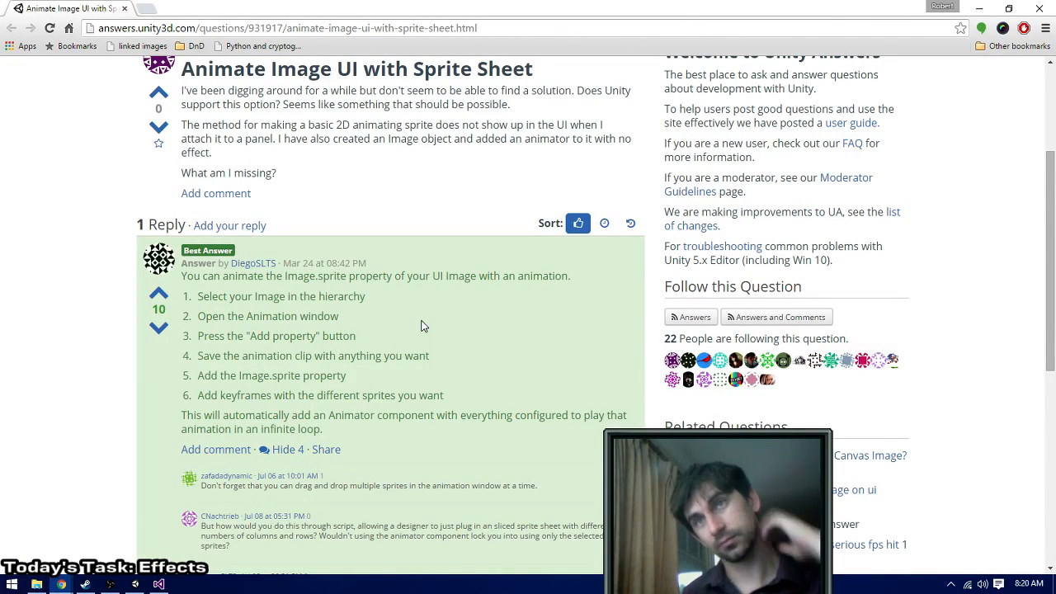
{"action": "scroll", "coordinate": [422, 322], "scroll_direction": "down", "scroll_amount": 5}
{"action": "scroll", "coordinate": [425, 327], "scroll_direction": "up", "scroll_amount": 4}
{"action": "scroll", "coordinate": [426, 327], "scroll_direction": "up", "scroll_amount": 1}
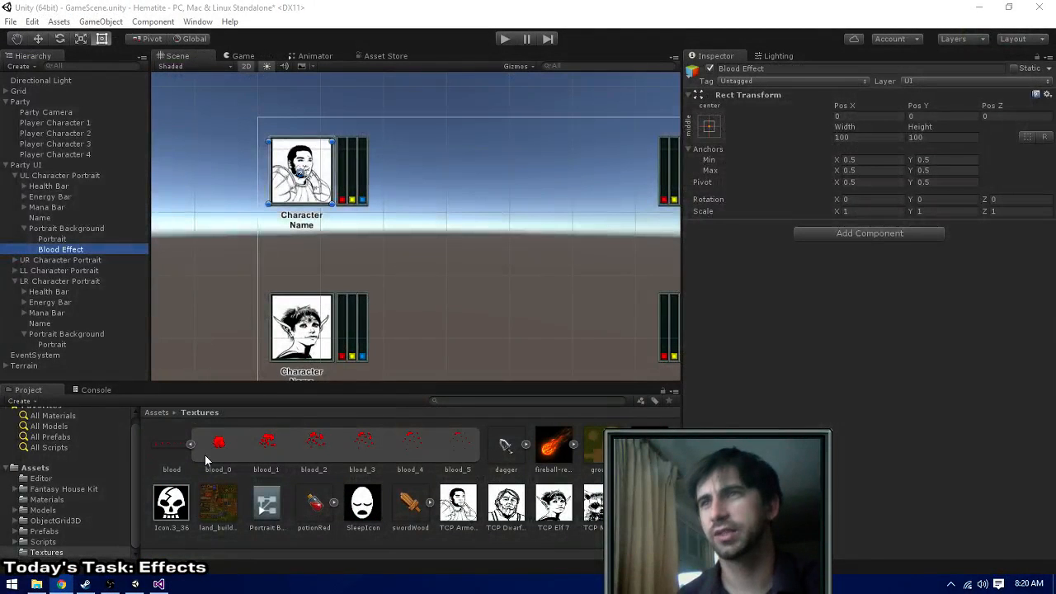
- Add the sprites blood_0 to blood_5 as an animation to the Blood Effect object in Unity
{"action": "left_click", "coordinate": [208, 453]}
{"action": "left_click", "coordinate": [437, 445], "text": "shift"}
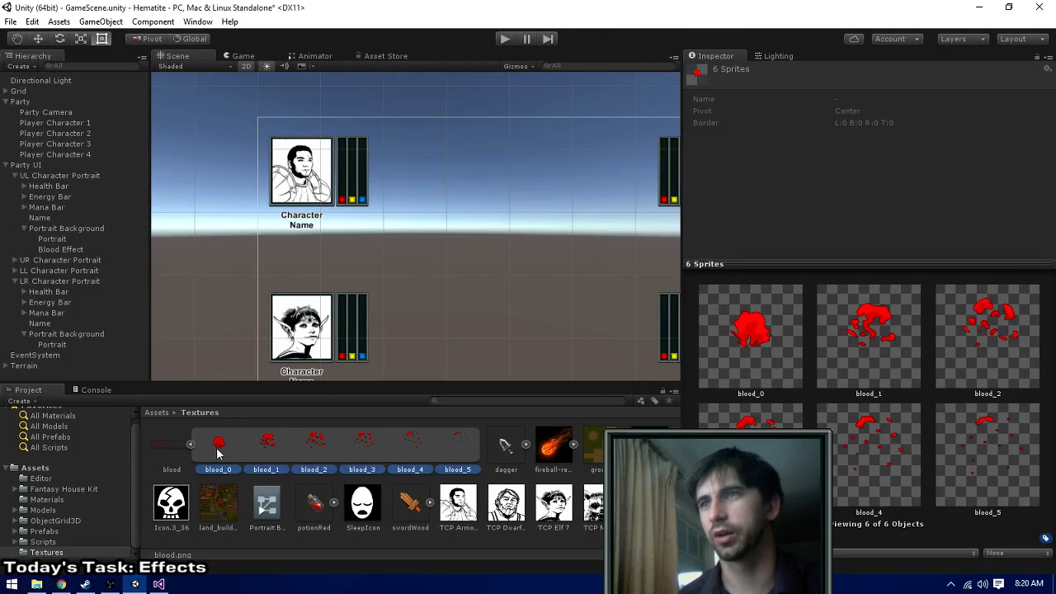
{"action": "left_click_drag", "start_coordinate": [220, 454], "coordinate": [62, 253]}
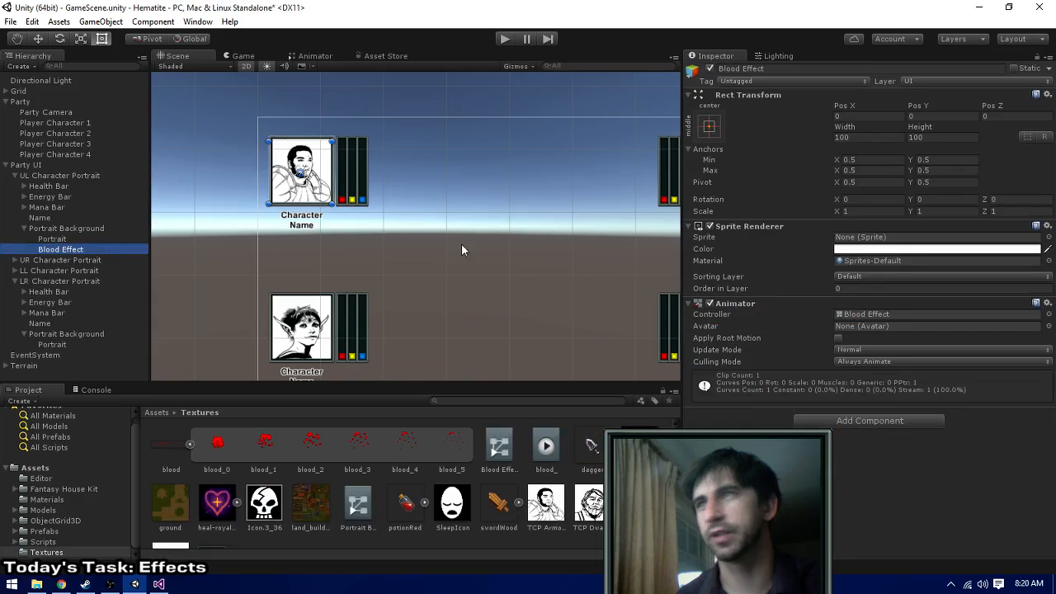
- Replace the Sprite Renderer on Blood Effect with a UI Image component
{"action": "right_click", "coordinate": [778, 222]}
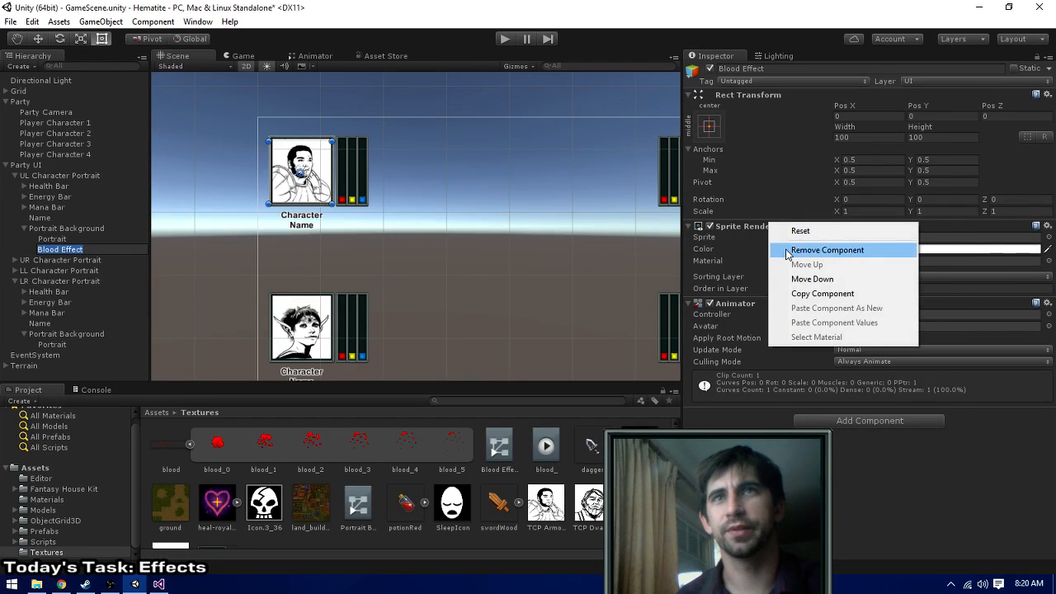
{"action": "left_click", "coordinate": [780, 244]}
{"action": "left_click", "coordinate": [838, 343]}
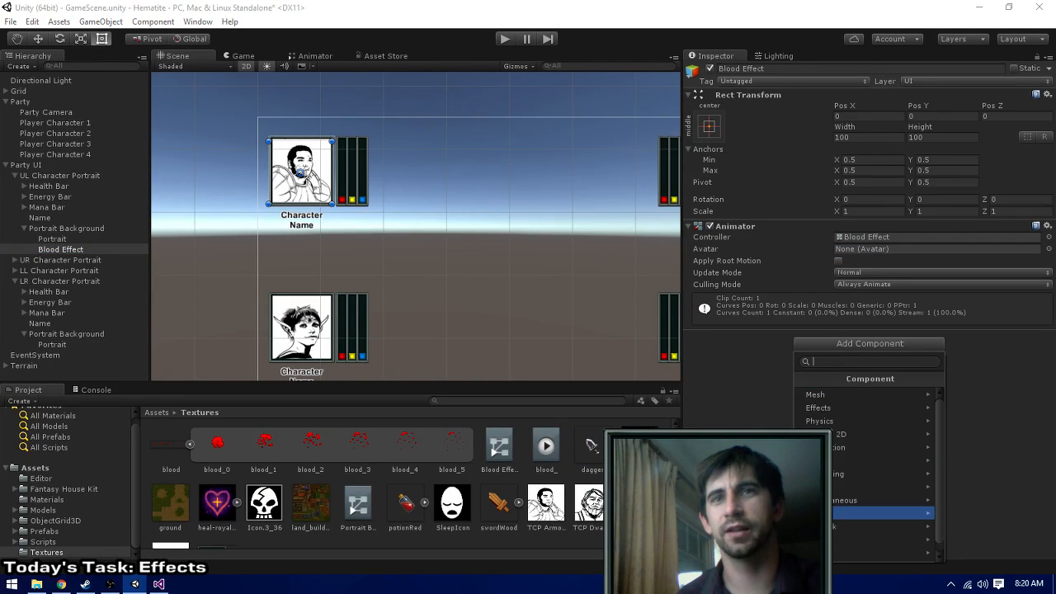
{"action": "left_click", "coordinate": [845, 540]}
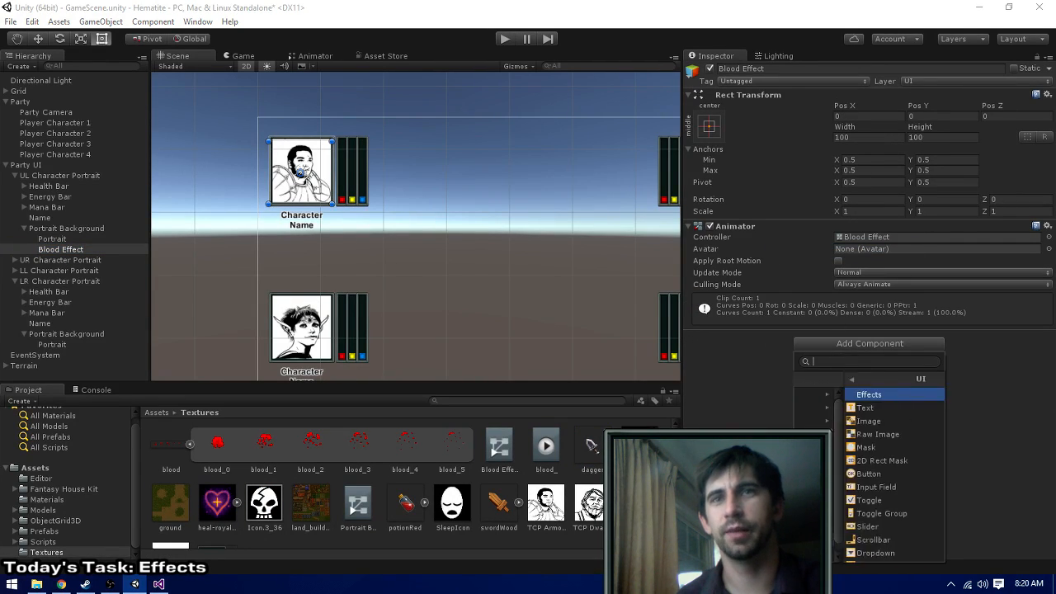
{"action": "left_click", "coordinate": [840, 422]}
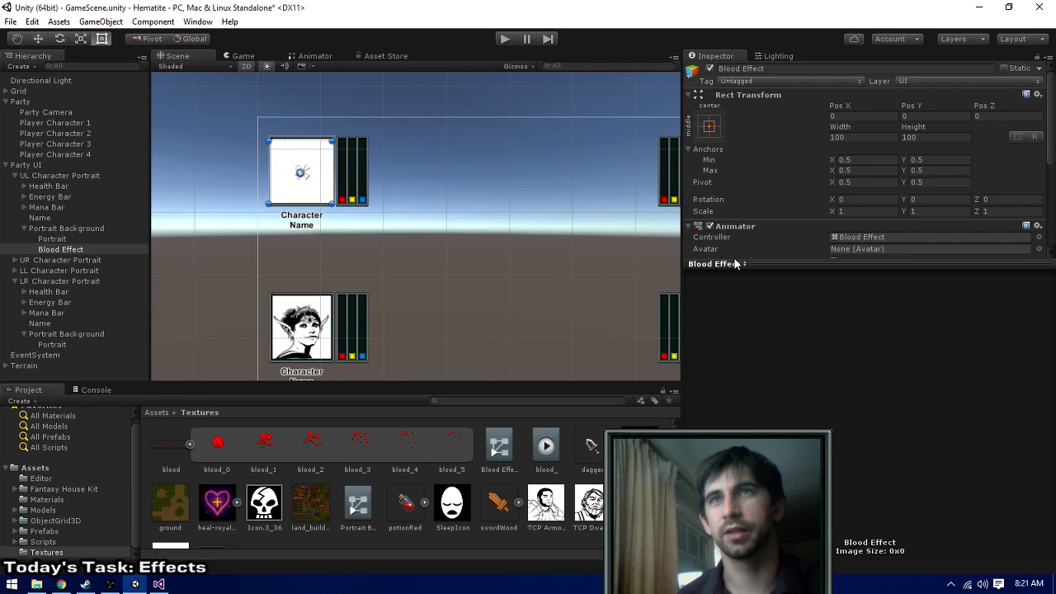
- Anchor Blood Effect to stretch in both directions and set its left, top, right and bottom offsets to 0
{"action": "left_click", "coordinate": [712, 124]}
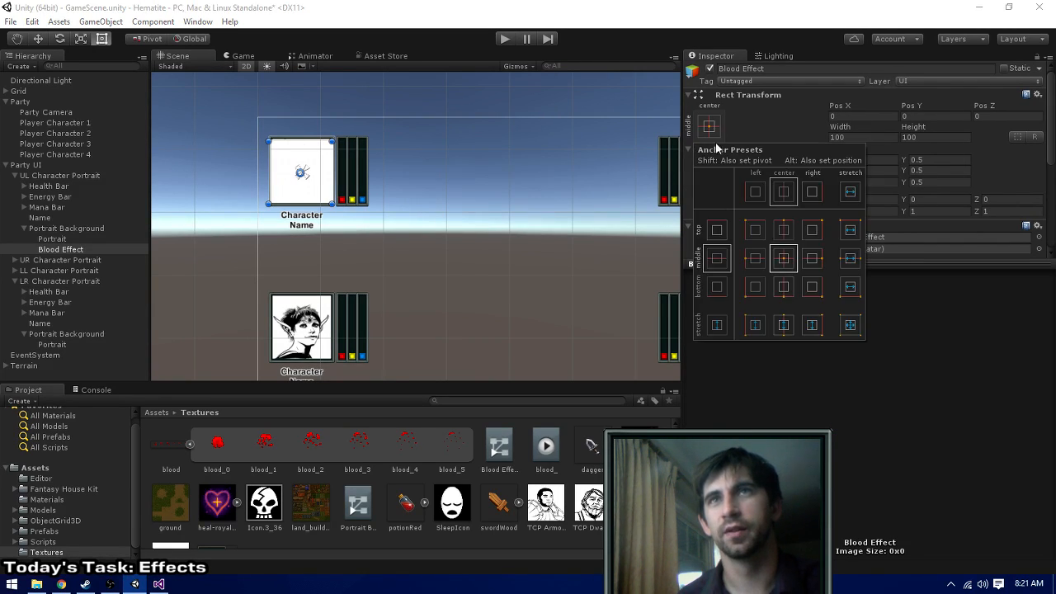
{"action": "left_click", "coordinate": [843, 329]}
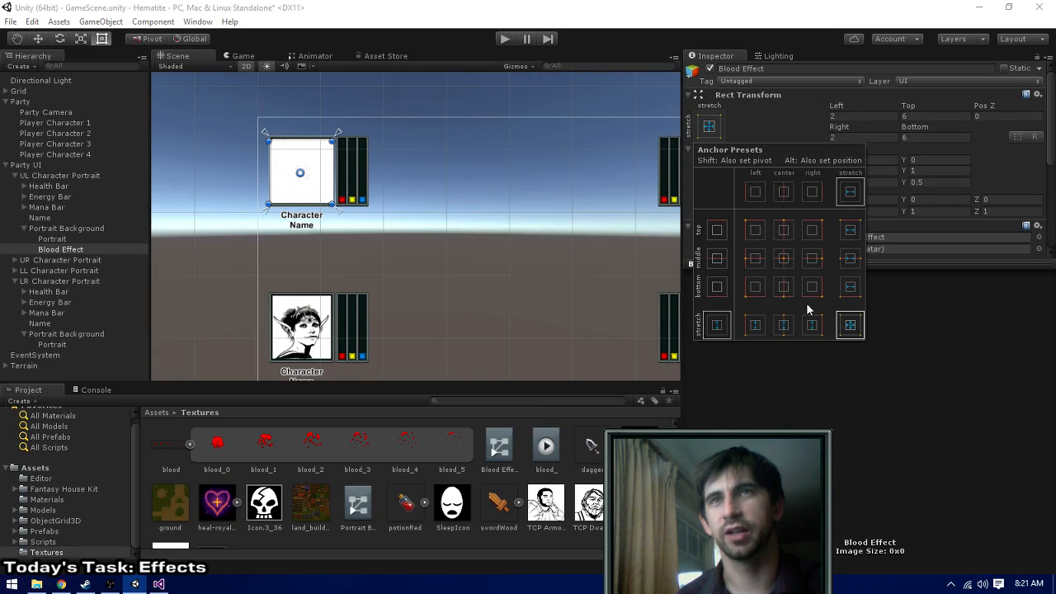
{"action": "left_click", "coordinate": [894, 431]}
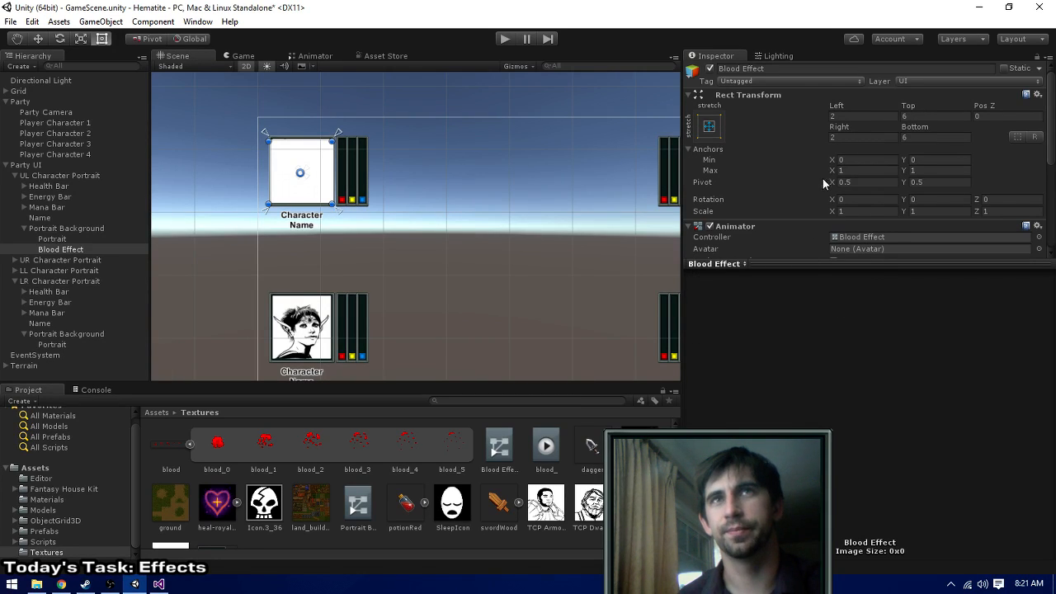
{"action": "left_click", "coordinate": [849, 117]}
{"action": "type", "text": "0"}
{"action": "key", "text": "Tab"}
{"action": "type", "text": "0"}
{"action": "key", "text": "Tab"}
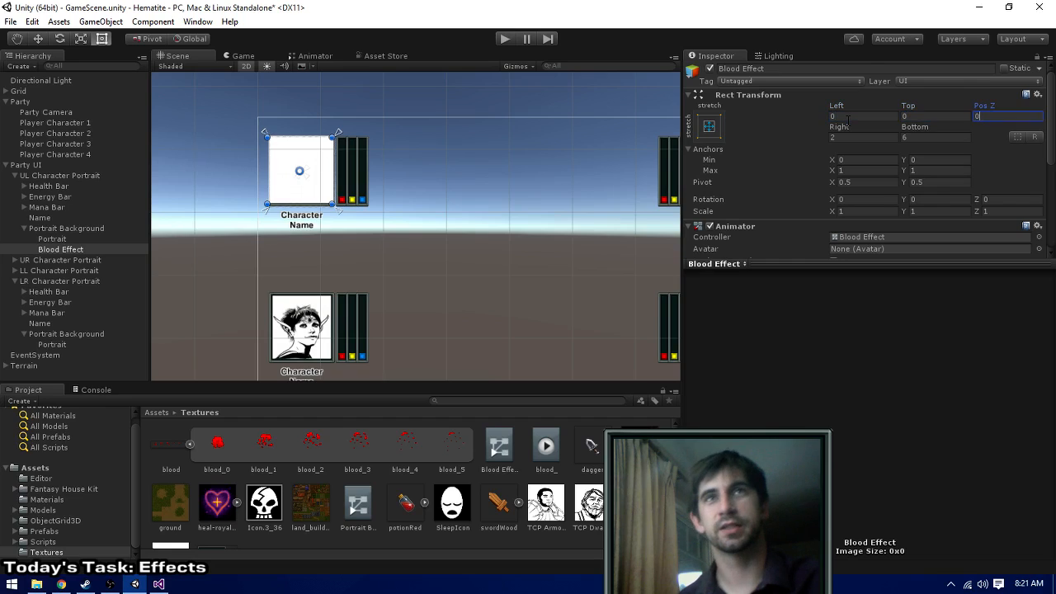
{"action": "key", "text": "Tab"}
{"action": "type", "text": "0"}
{"action": "key", "text": "Tab"}
{"action": "type", "text": "0"}
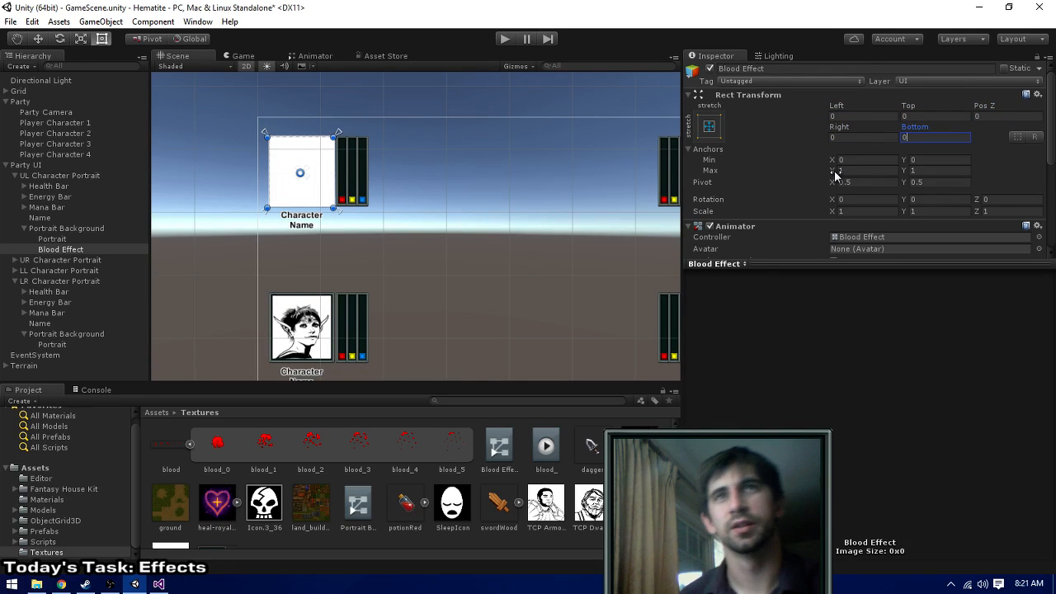
{"action": "scroll", "coordinate": [829, 189], "scroll_direction": "down", "scroll_amount": 2}
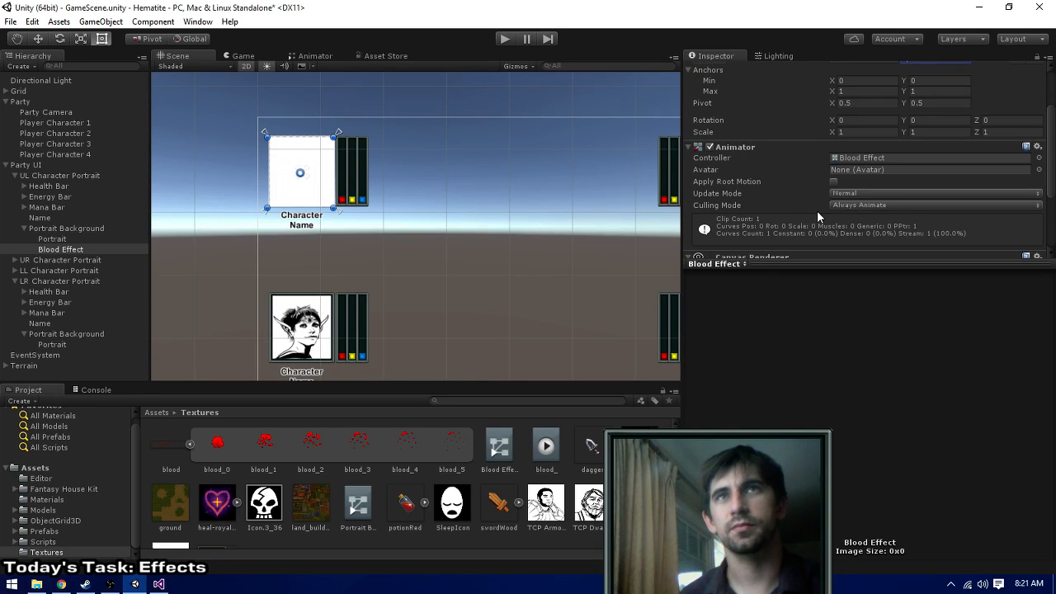
{"action": "scroll", "coordinate": [816, 210], "scroll_direction": "down", "scroll_amount": 2}
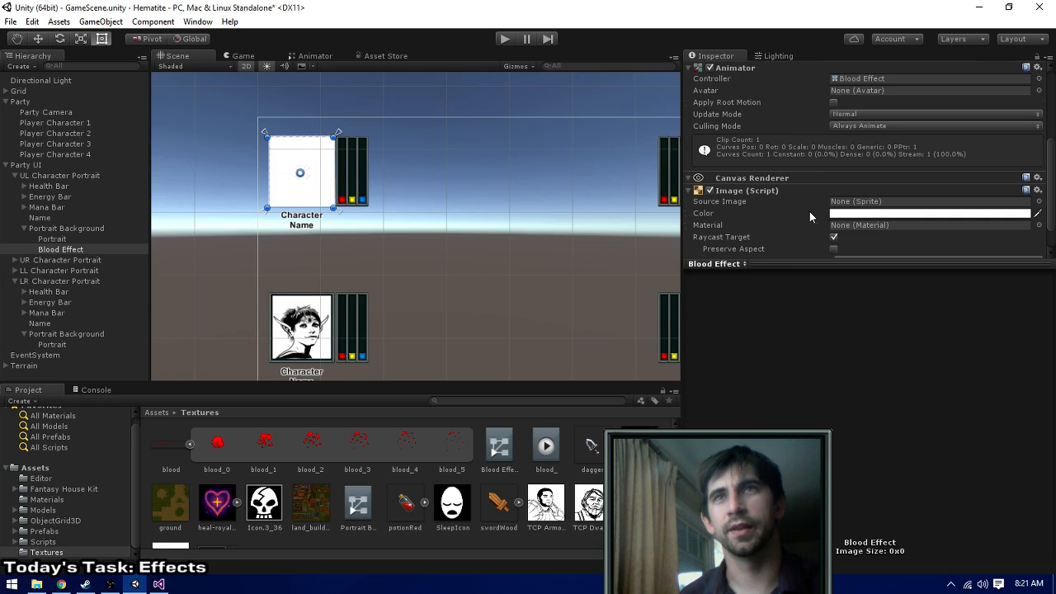
- Move the Animator component on Blood Effect down so that it sits below the Image component
{"action": "right_click", "coordinate": [771, 190]}
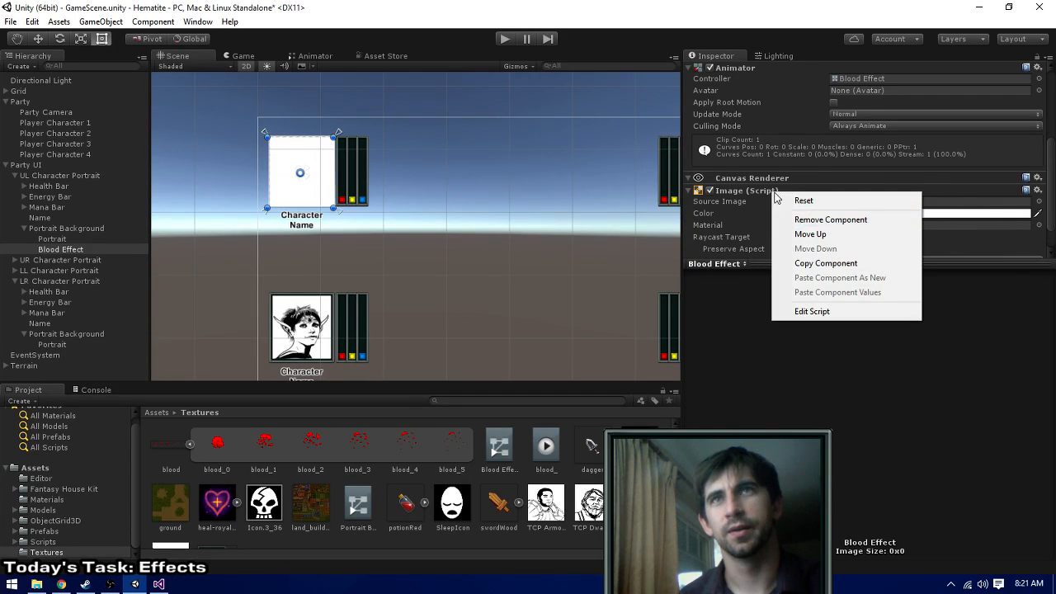
{"action": "right_click", "coordinate": [744, 69]}
{"action": "left_click", "coordinate": [767, 130]}
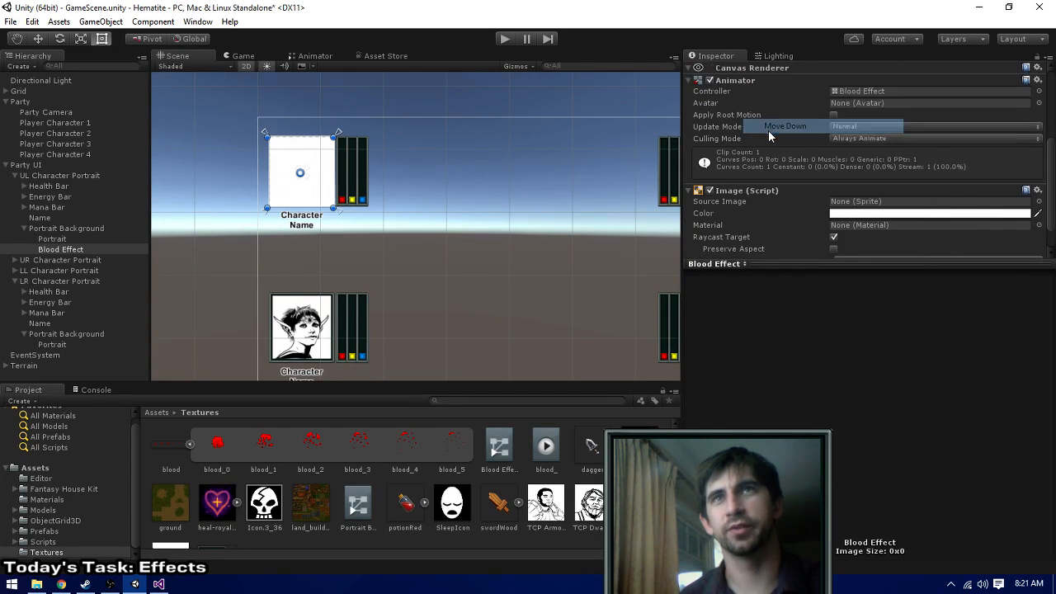
{"action": "right_click", "coordinate": [744, 81]}
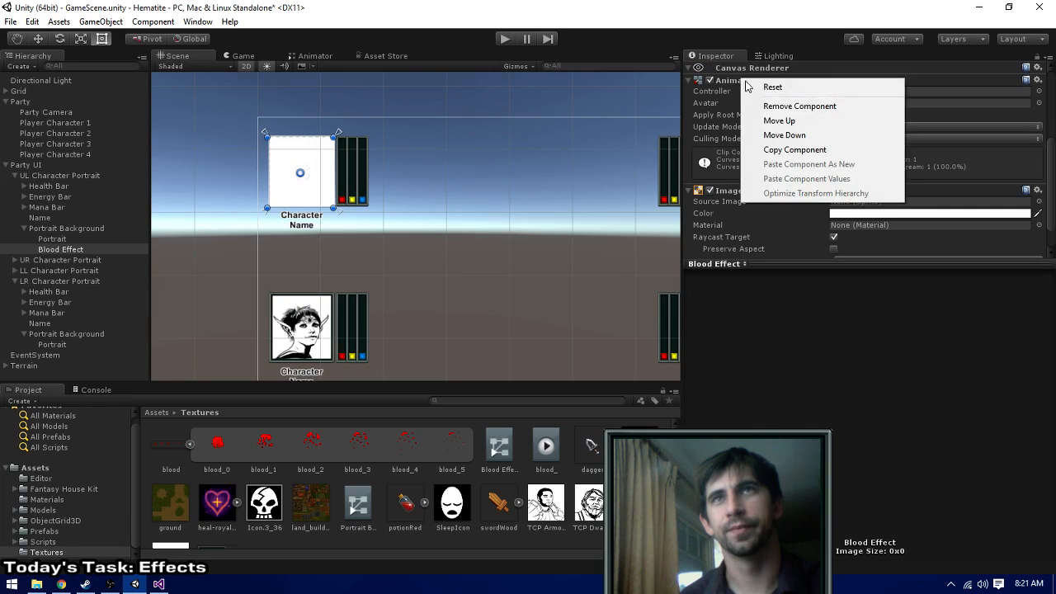
{"action": "left_click", "coordinate": [775, 135]}
{"action": "right_click", "coordinate": [731, 165]}
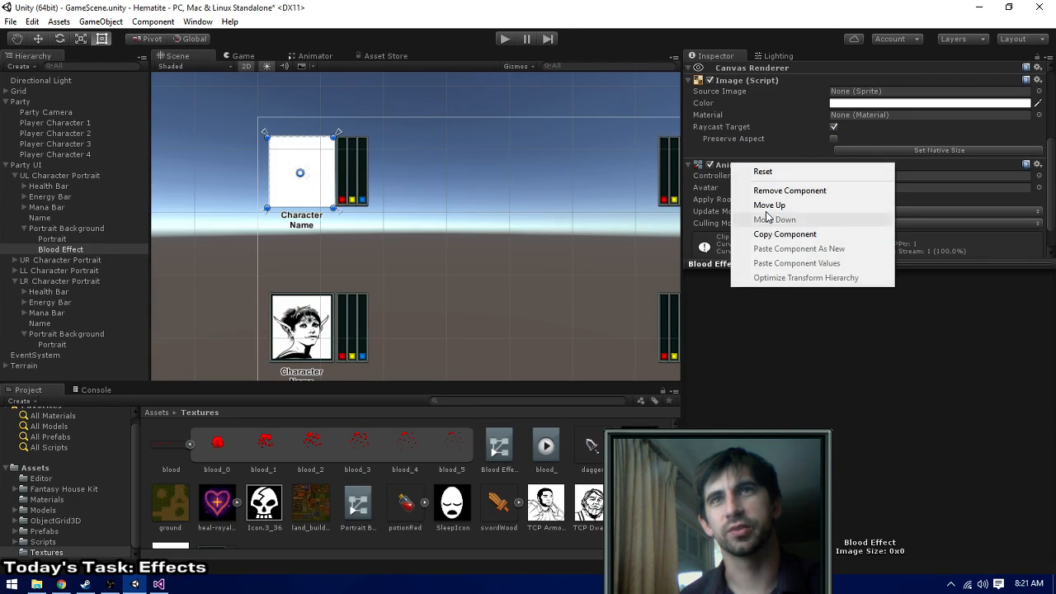
{"action": "left_click", "coordinate": [711, 199]}
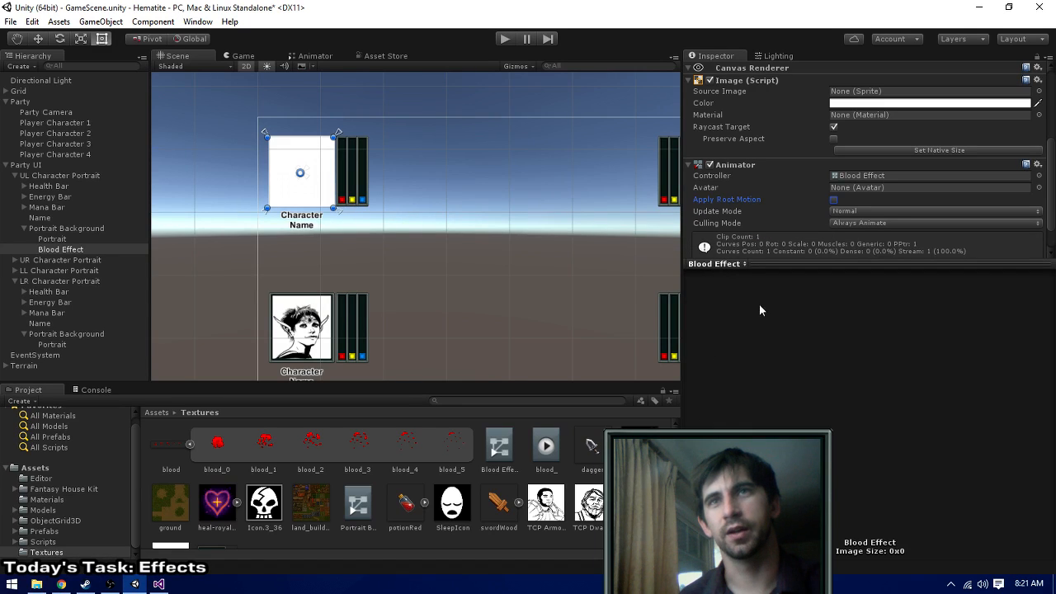
- Enlarge the component area and assign the blood_0 sprite as the source image of Blood Effect's Image component
{"action": "left_click_drag", "start_coordinate": [773, 263], "coordinate": [773, 487]}
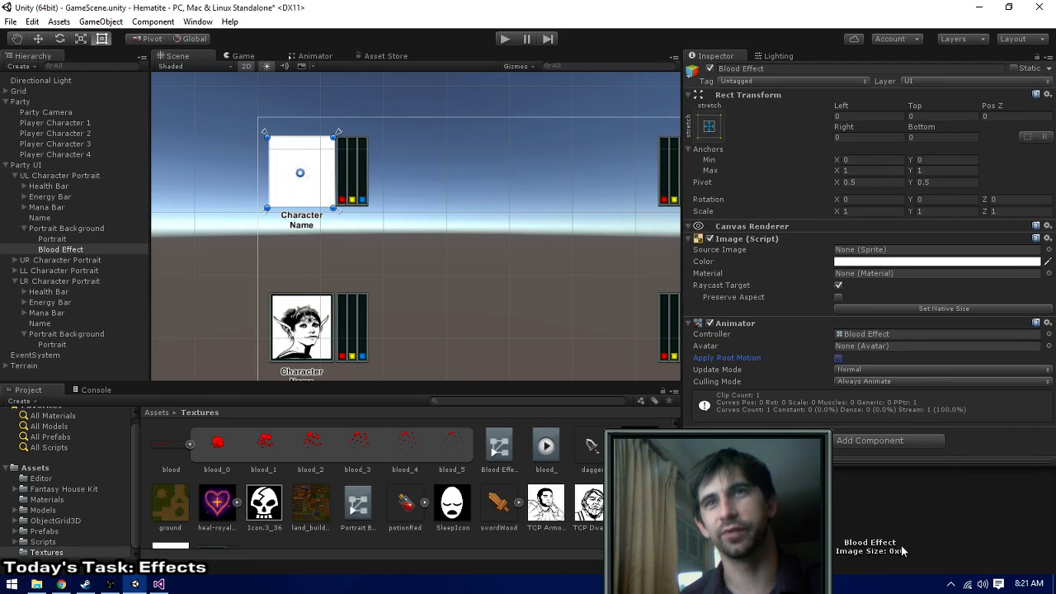
{"action": "left_click_drag", "start_coordinate": [681, 254], "coordinate": [755, 255]}
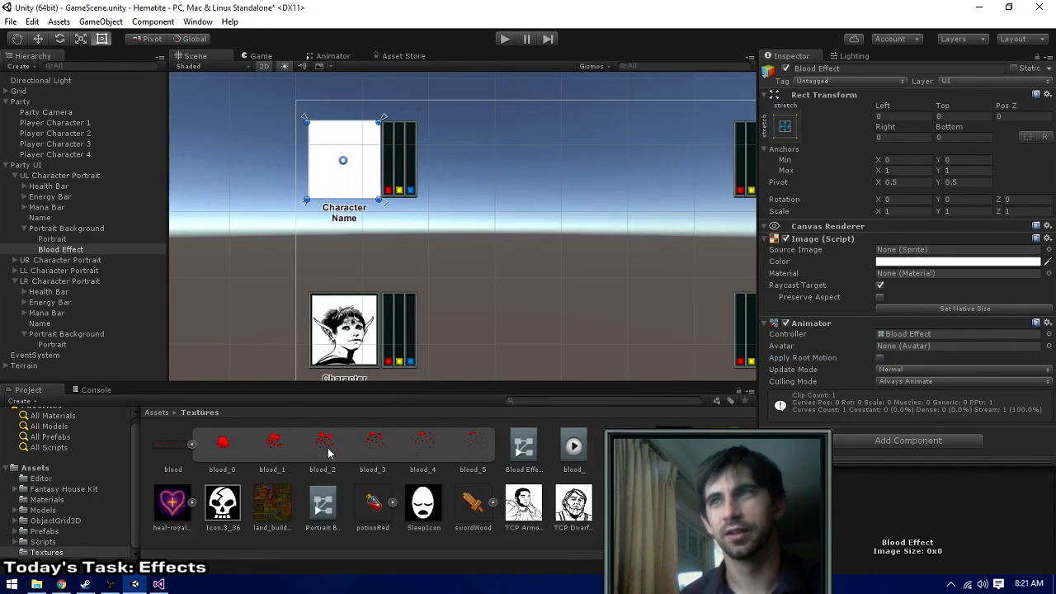
{"action": "left_click_drag", "start_coordinate": [223, 445], "coordinate": [920, 249]}
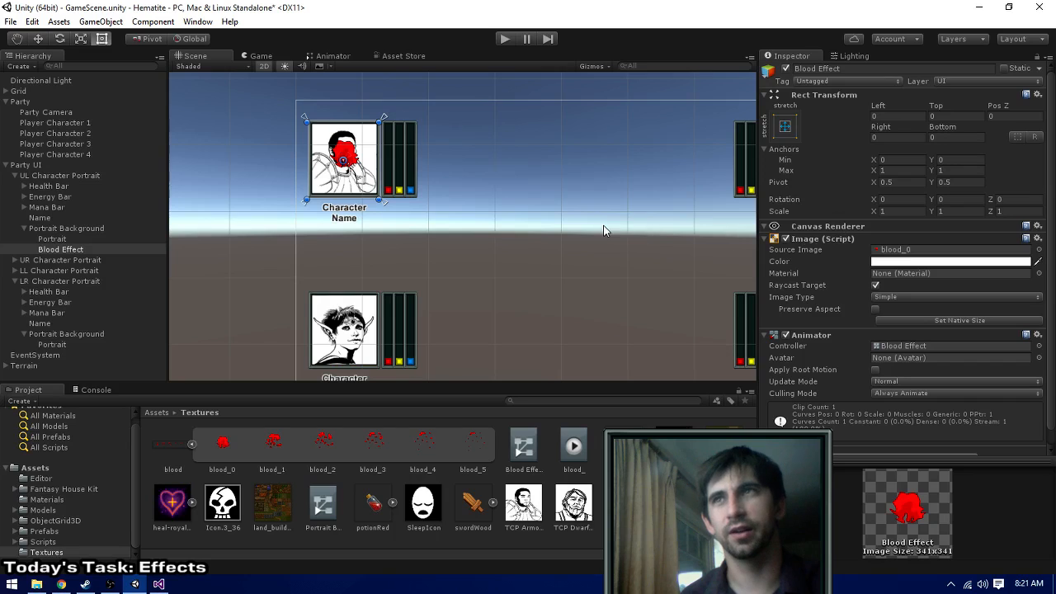
- Set Blood Effect's left, top, right and bottom offsets to -32 so it extends beyond the portrait
{"action": "scroll", "coordinate": [615, 244], "scroll_direction": "up", "scroll_amount": 1}
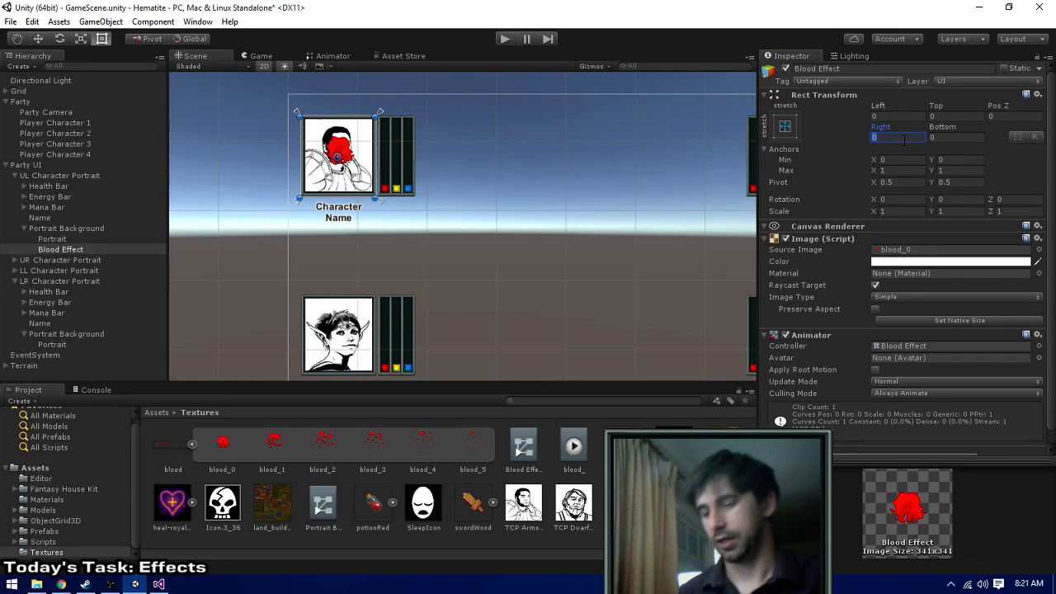
{"action": "type", "text": "-12"}
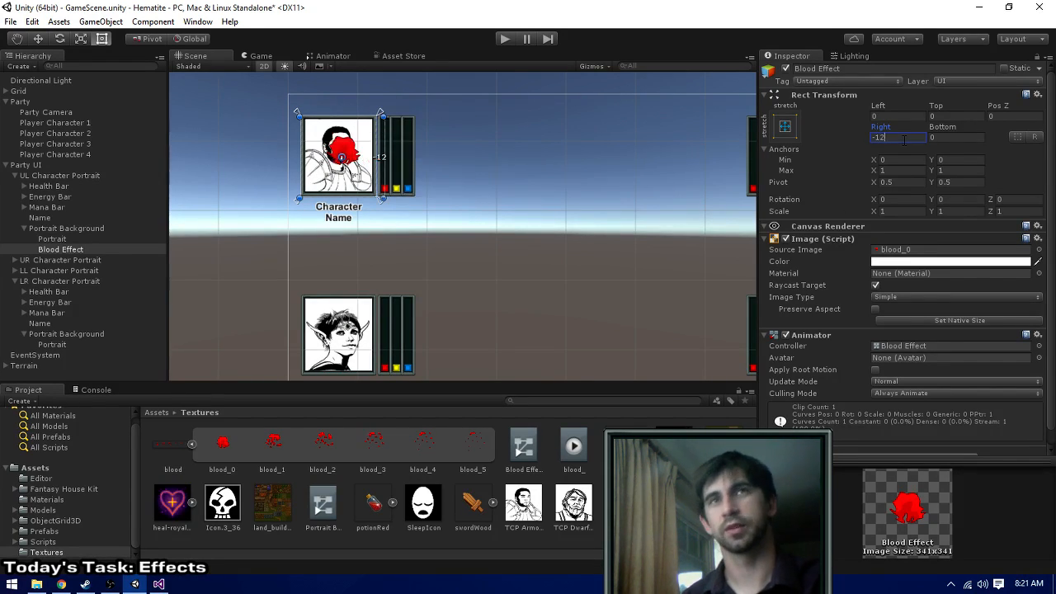
{"action": "key", "text": "BackSpace"}
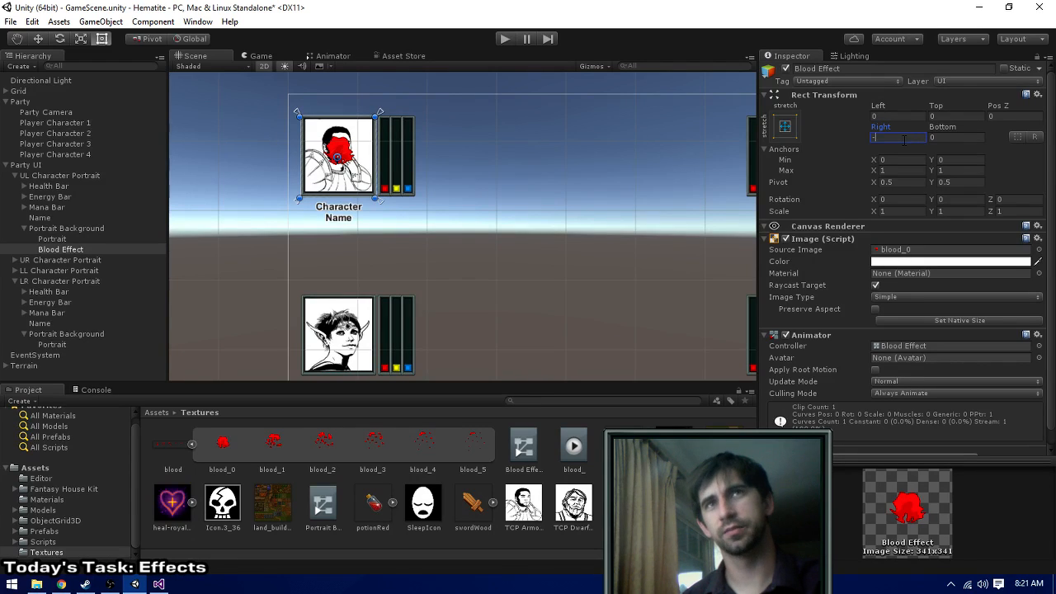
{"action": "type", "text": "32"}
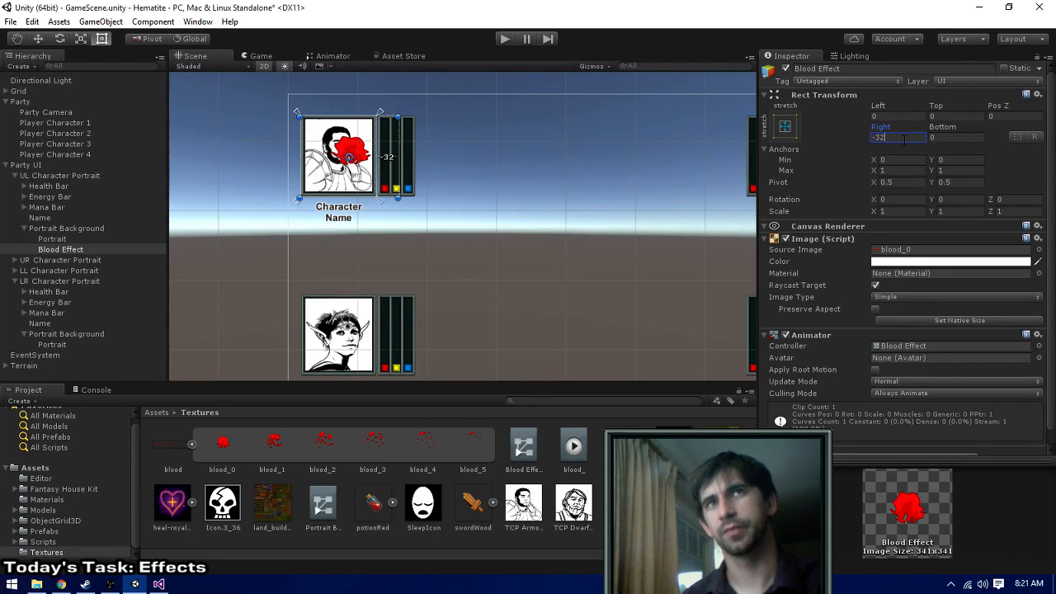
{"action": "left_click", "coordinate": [896, 114]}
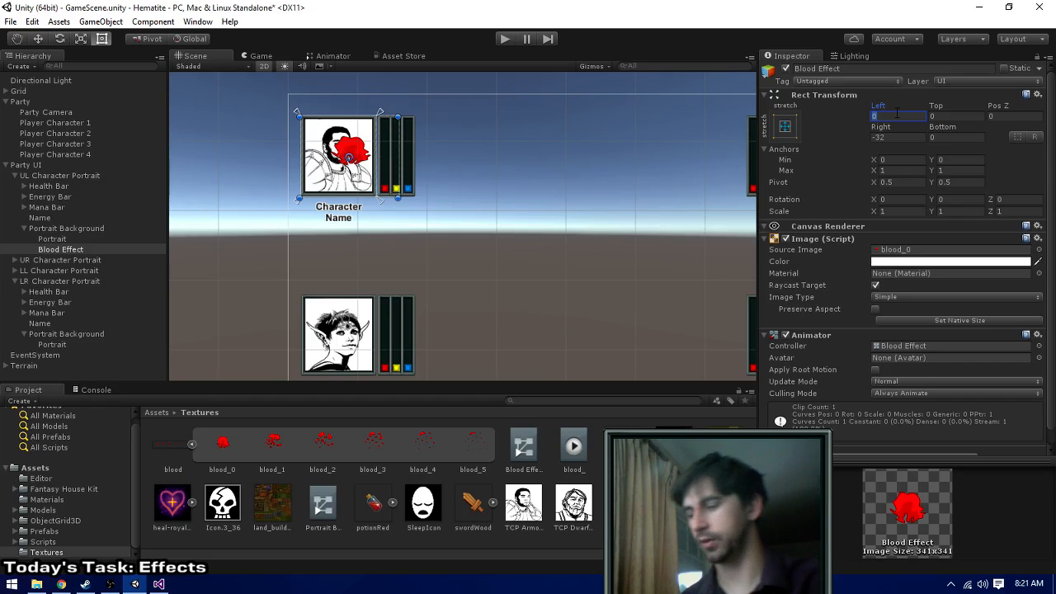
{"action": "type", "text": "-32"}
{"action": "left_click", "coordinate": [934, 116]}
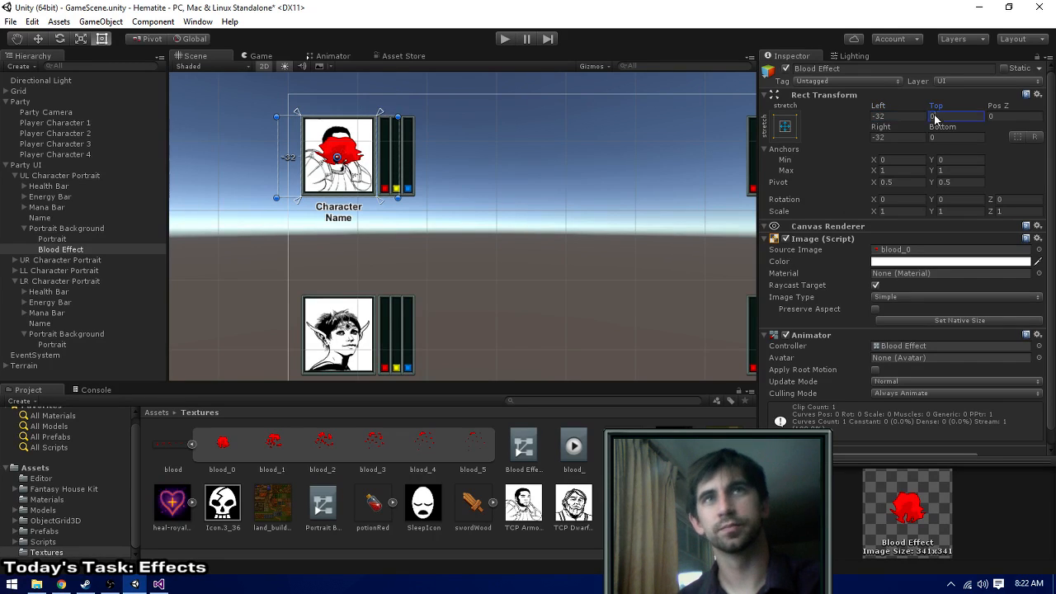
{"action": "type", "text": "-32"}
{"action": "key", "text": "Tab"}
{"action": "key", "text": "Tab"}
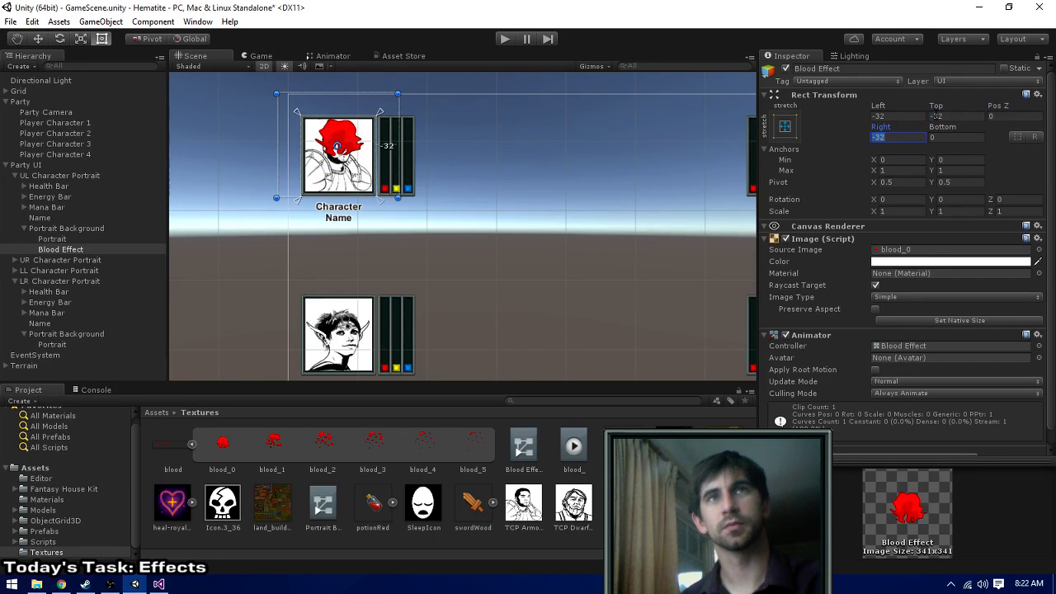
{"action": "key", "text": "Tab"}
{"action": "type", "text": "-32"}
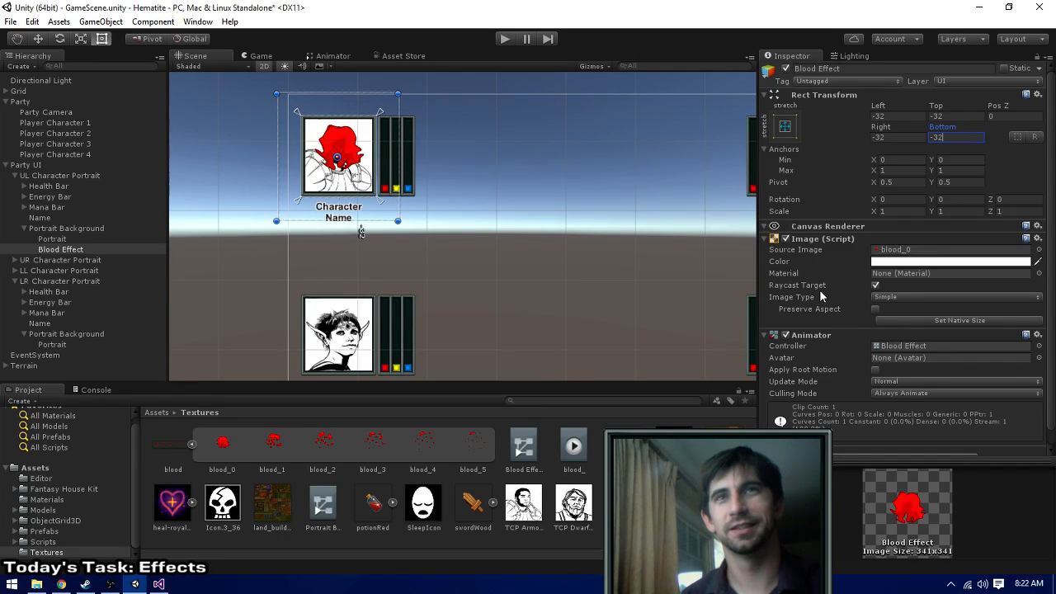
- Run the game and test opening and closing the character inventory with the blood splash over the Warrior portrait
{"action": "scroll", "coordinate": [896, 297], "scroll_direction": "down", "scroll_amount": 1}
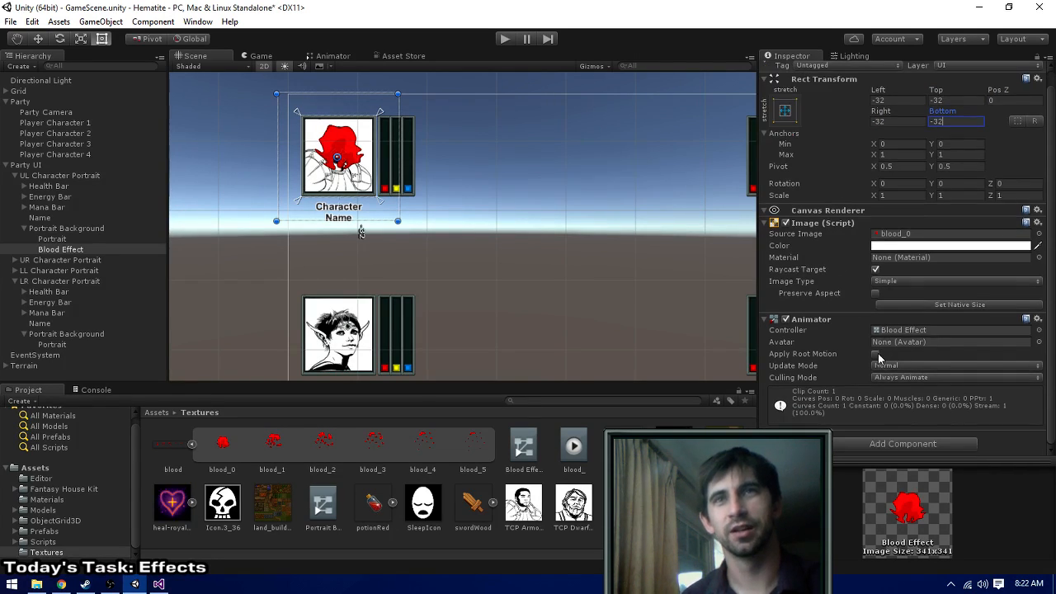
{"action": "left_click", "coordinate": [503, 37]}
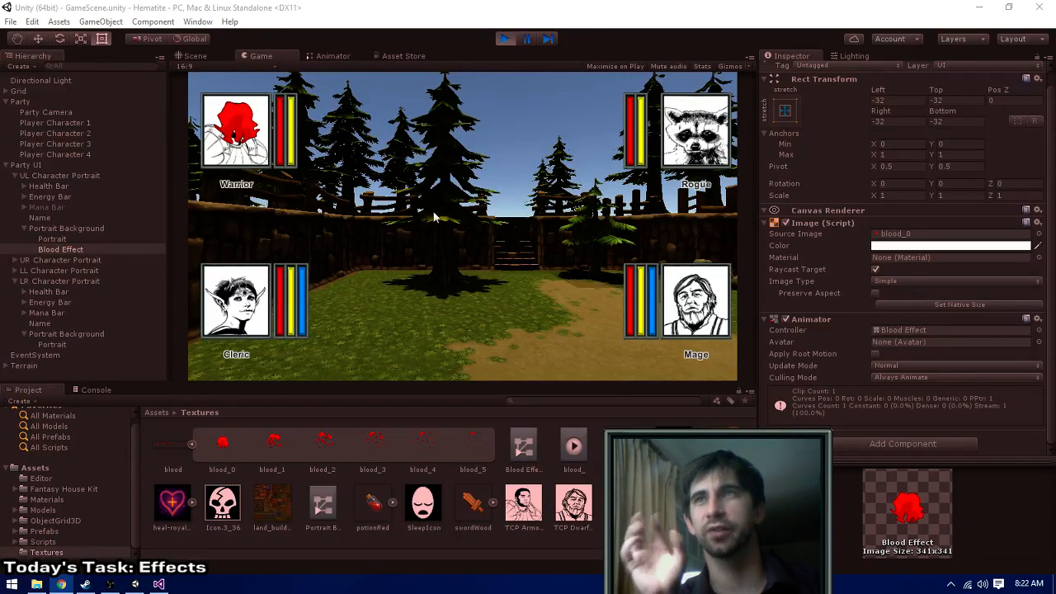
{"action": "left_click", "coordinate": [462, 218]}
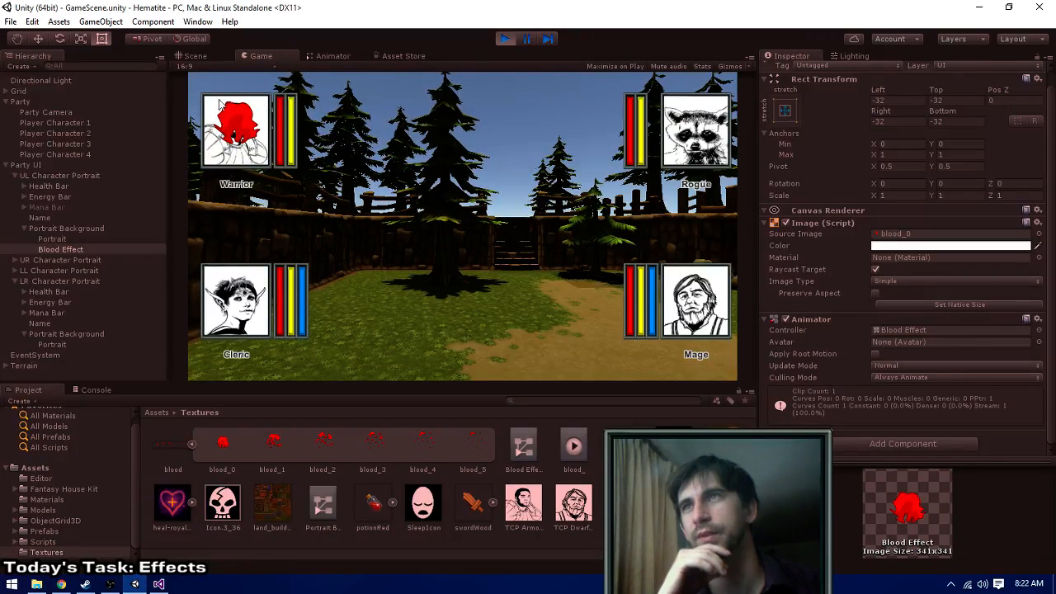
{"action": "key", "text": "i"}
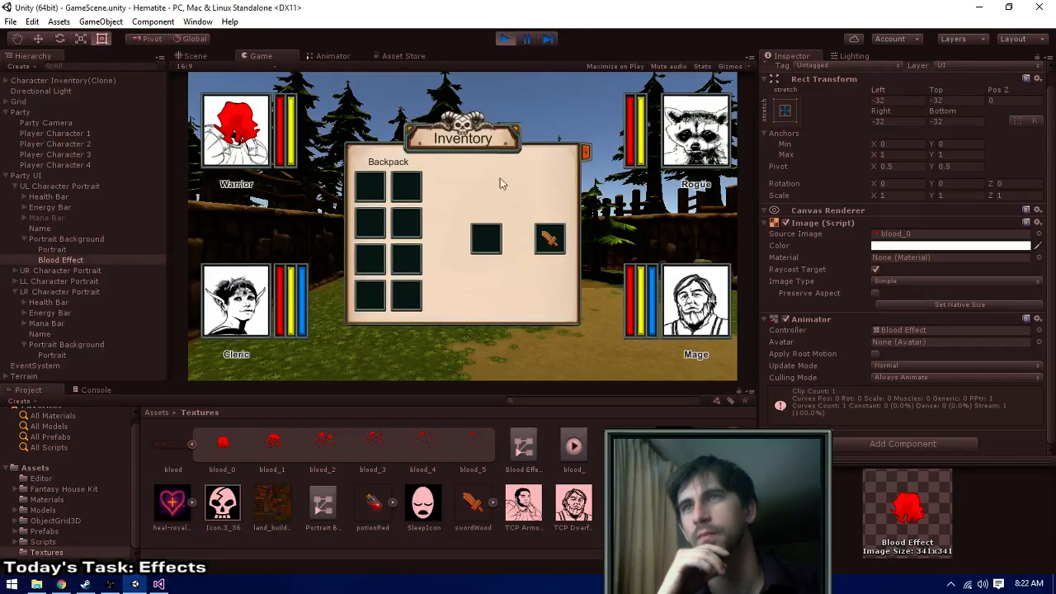
{"action": "left_click", "coordinate": [587, 151]}
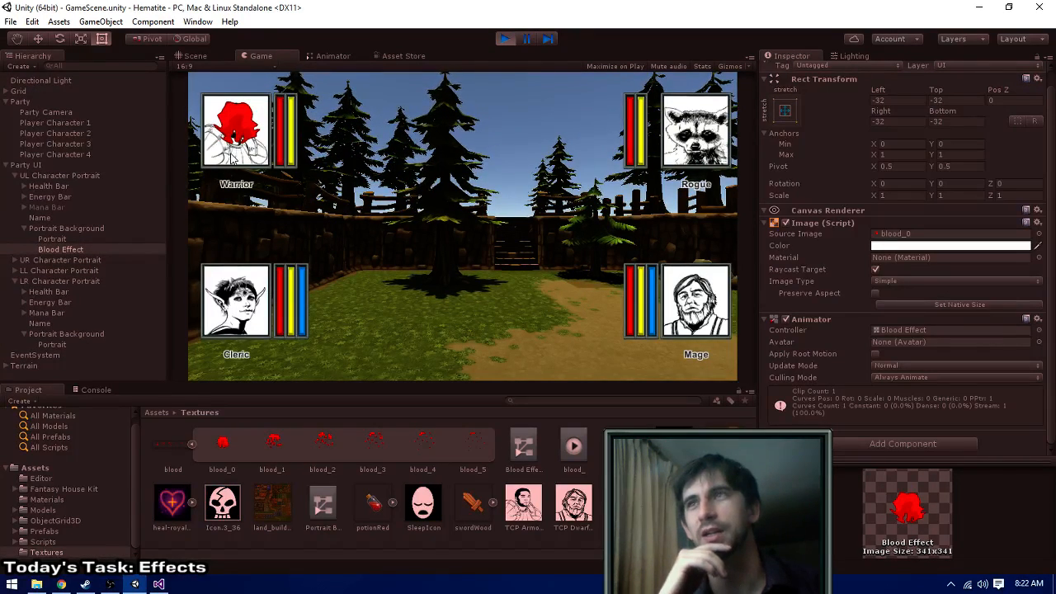
{"action": "key", "text": "i"}
{"action": "left_click", "coordinate": [586, 151]}
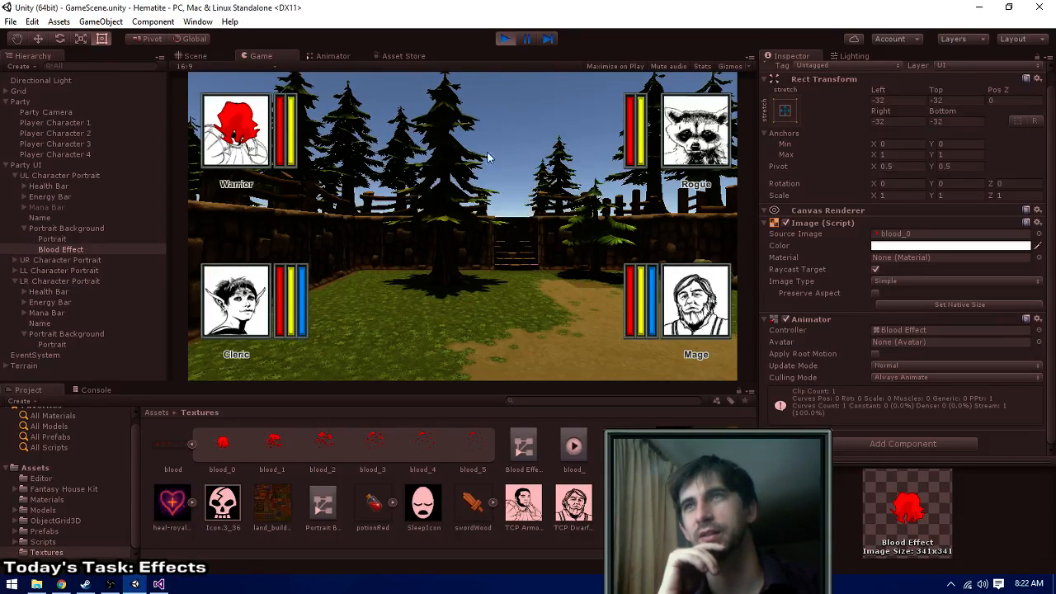
- Disable Raycast Target on the Blood Effect image while the game runs and retest the Warrior portrait's inventory
{"action": "left_click", "coordinate": [875, 270]}
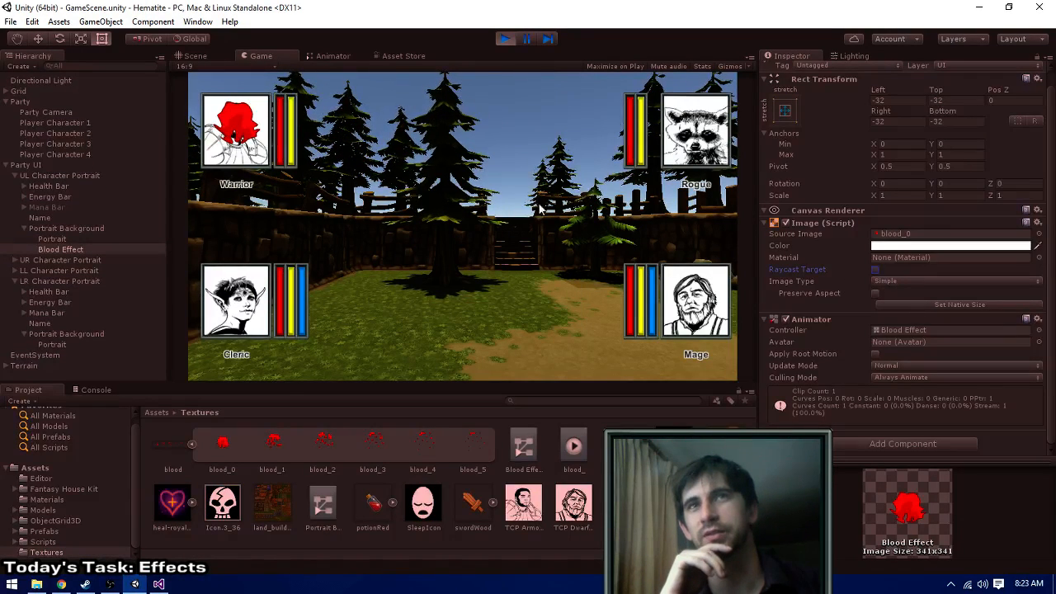
{"action": "left_click", "coordinate": [218, 144]}
{"action": "left_click", "coordinate": [584, 155]}
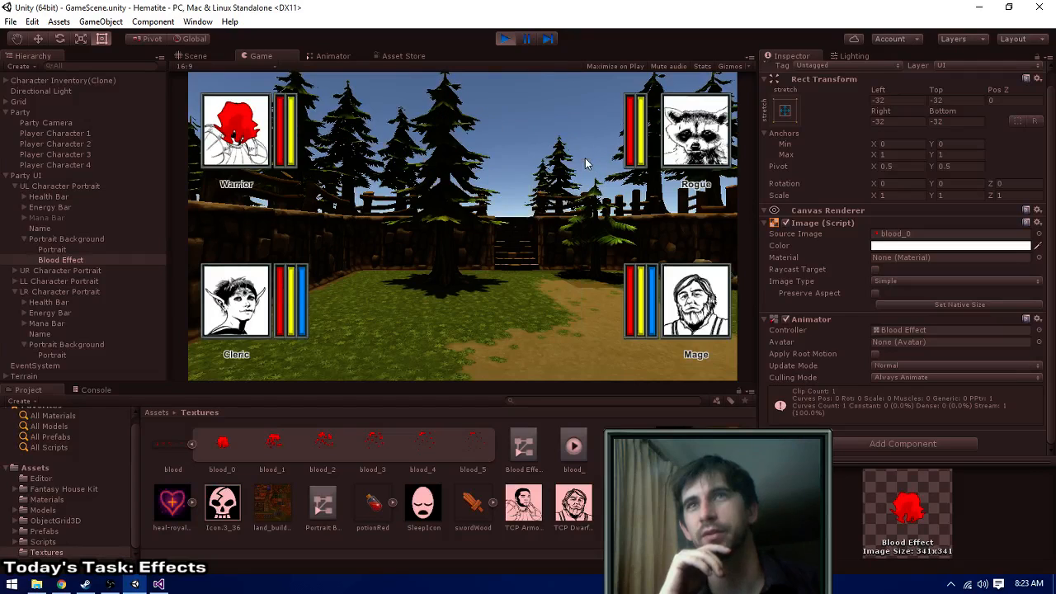
- Stop the game and disable Raycast Target on Blood Effect's Image component in the saved scene setup
{"action": "left_click", "coordinate": [504, 39]}
{"action": "left_click", "coordinate": [875, 270]}
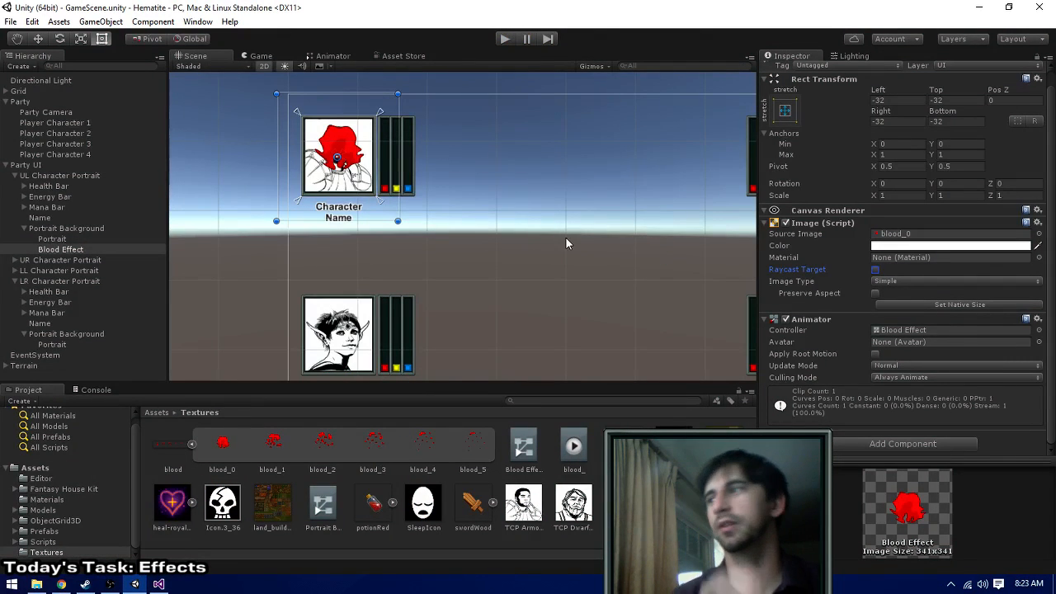
{"action": "middle_click_drag", "start_coordinate": [566, 238], "coordinate": [459, 207]}
{"action": "scroll", "coordinate": [459, 227], "scroll_direction": "down", "scroll_amount": 2}
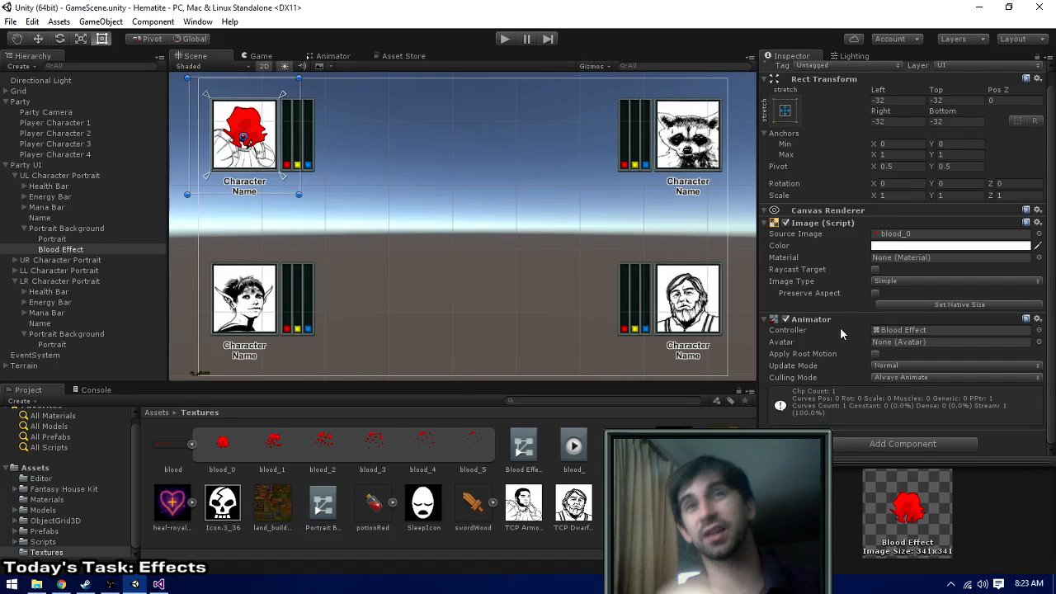
- Open the Blood Effect animator controller and place the blood_ state beside the Entry node
{"action": "scroll", "coordinate": [828, 323], "scroll_direction": "up", "scroll_amount": 1}
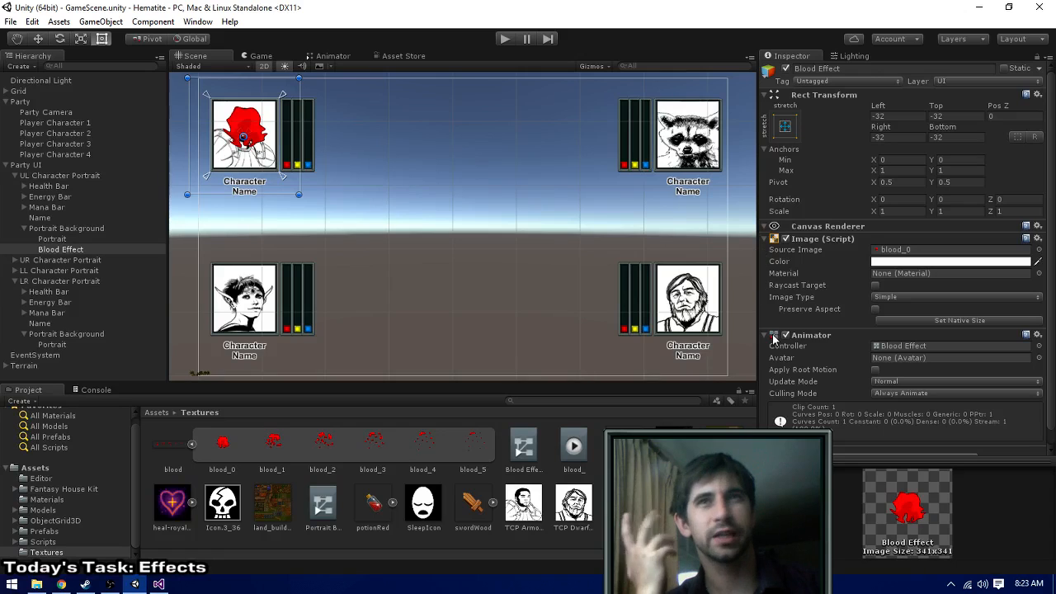
{"action": "double_click", "coordinate": [907, 346]}
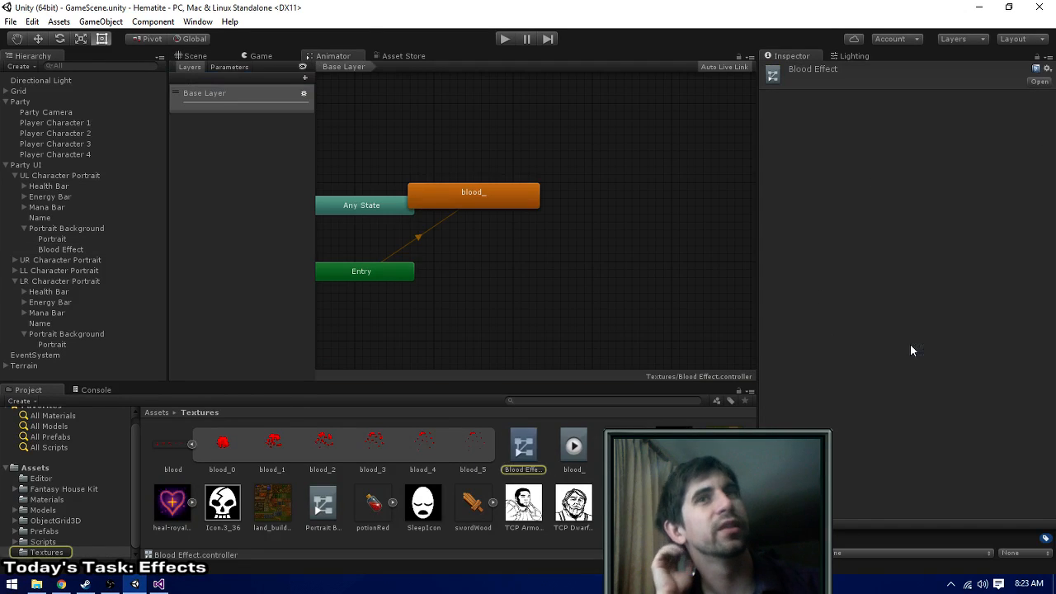
{"action": "left_click", "coordinate": [484, 197]}
{"action": "left_click_drag", "start_coordinate": [467, 195], "coordinate": [517, 270]}
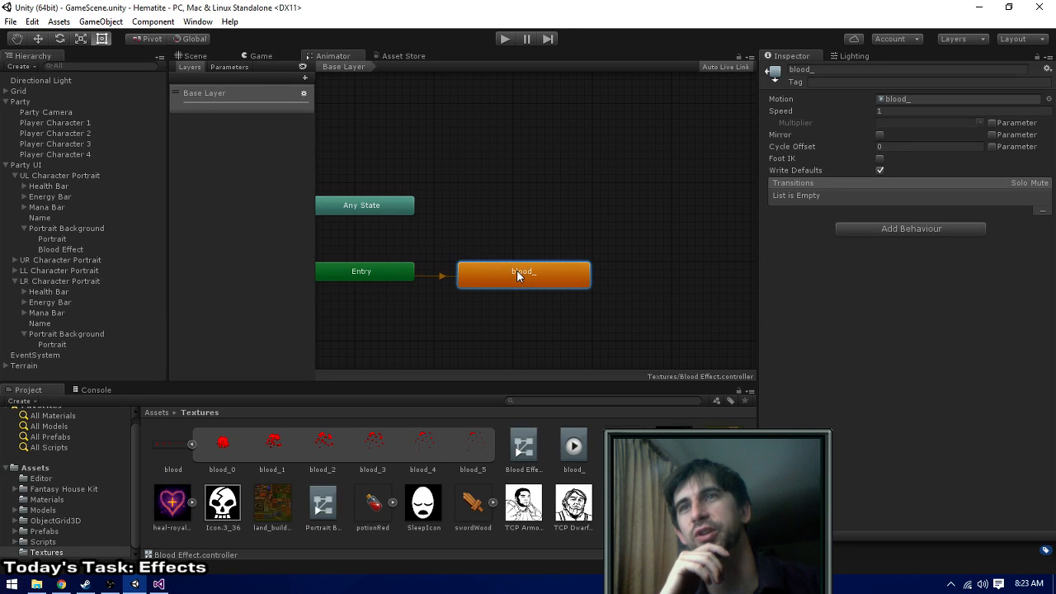
{"action": "middle_click_drag", "start_coordinate": [580, 194], "coordinate": [651, 172]}
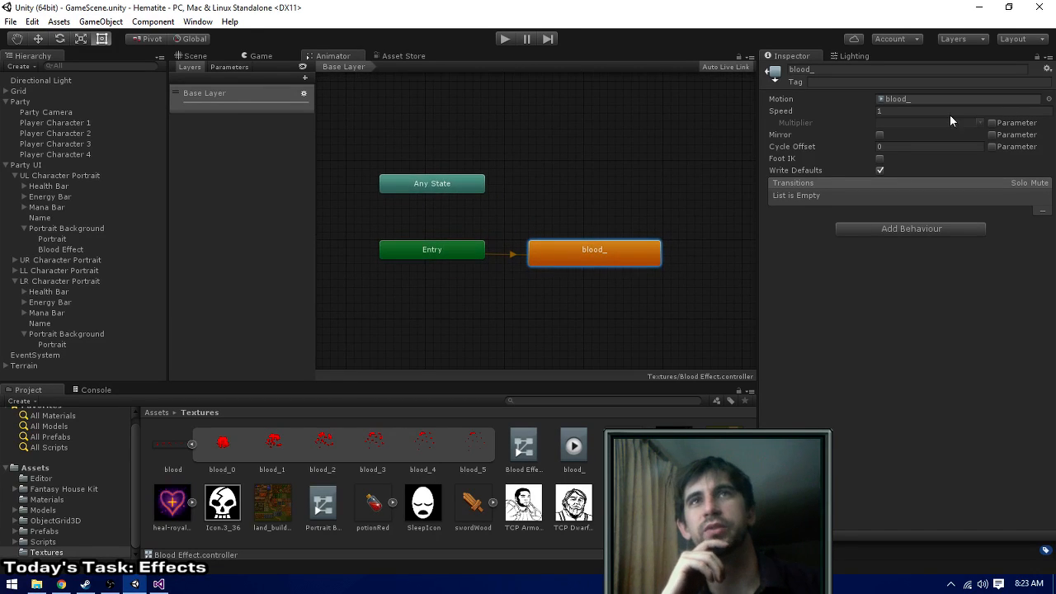
- Inspect the blood_ clip's settings and run the game to check how the blood_ state plays in the Animator
{"action": "left_click", "coordinate": [915, 98]}
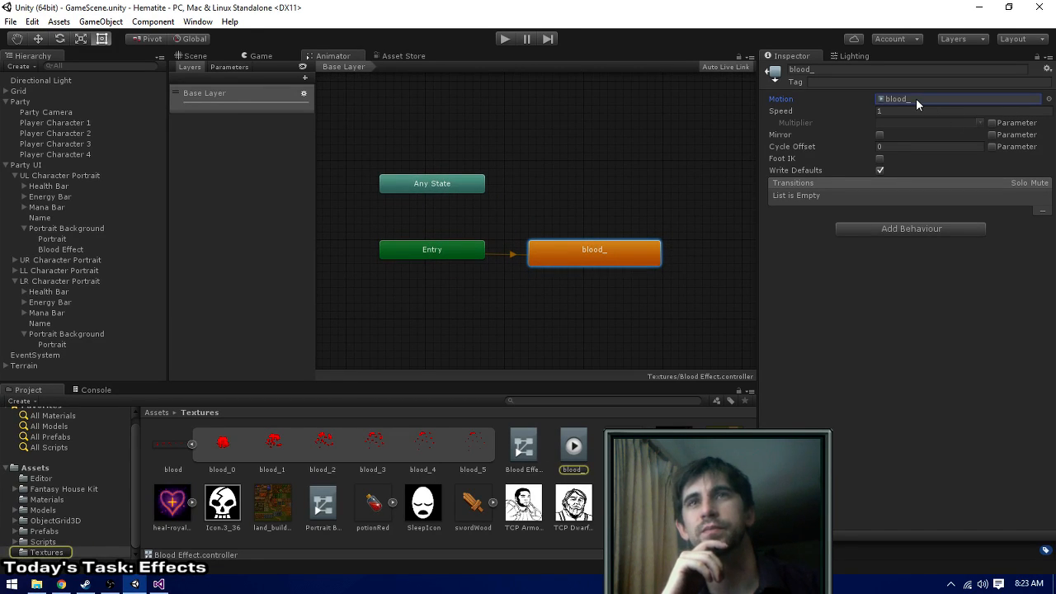
{"action": "double_click", "coordinate": [915, 98]}
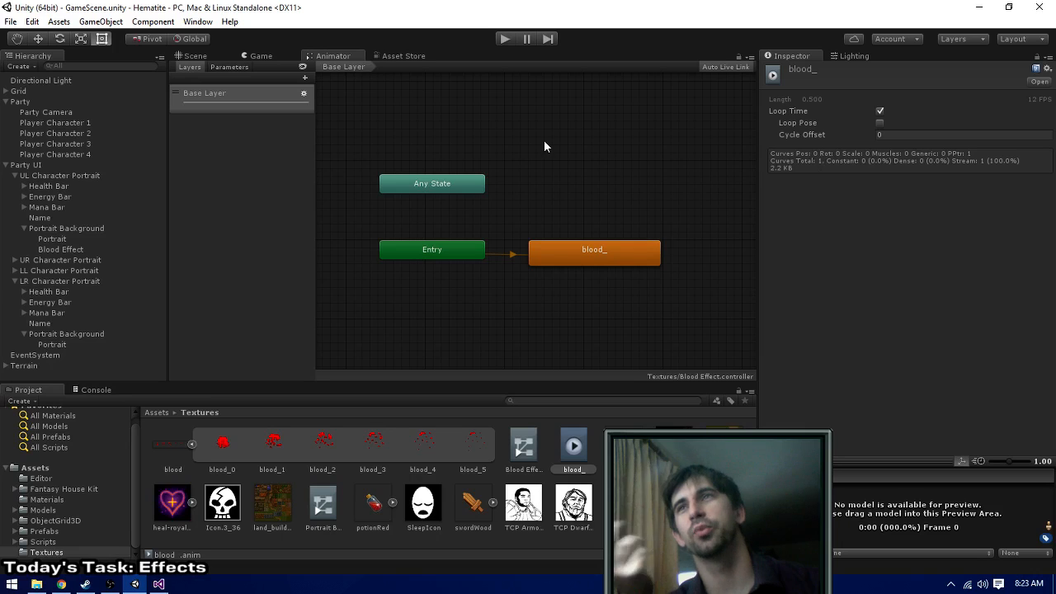
{"action": "left_click", "coordinate": [503, 39]}
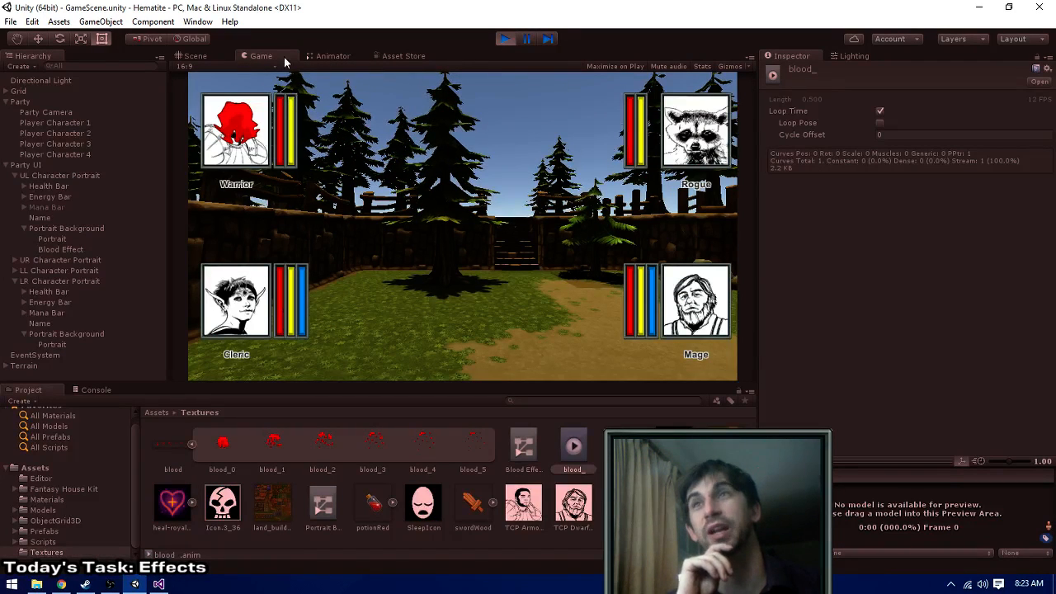
{"action": "left_click", "coordinate": [333, 56]}
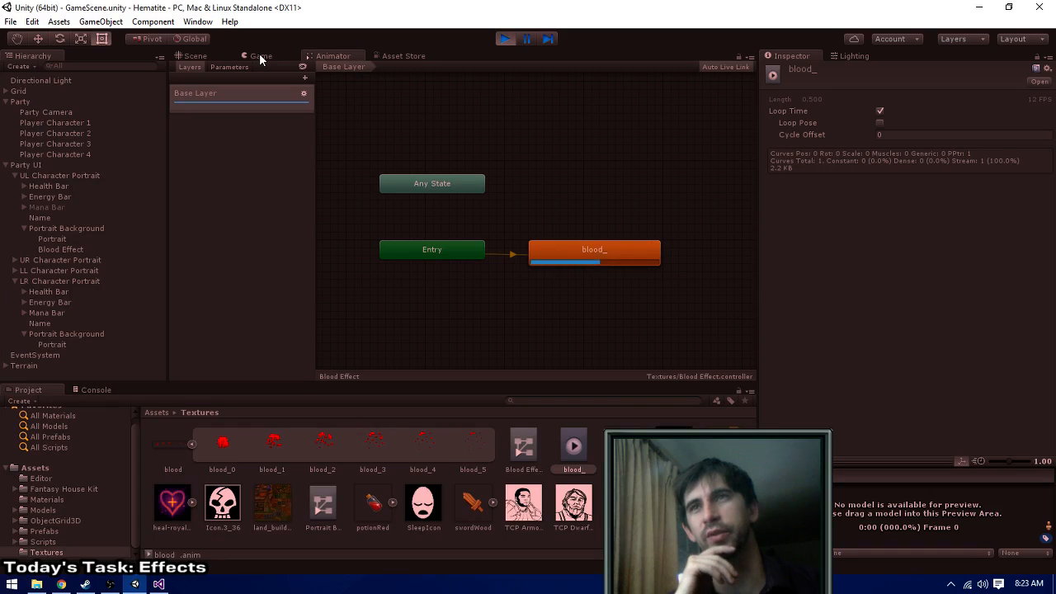
{"action": "left_click", "coordinate": [552, 259]}
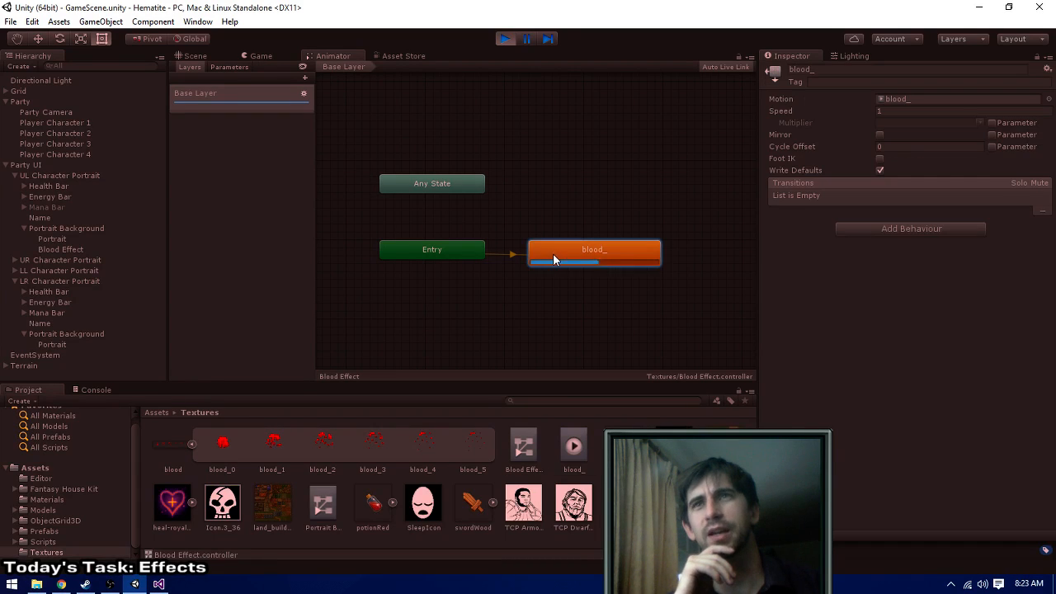
- Examine the blood_ state and its Motion clip in the Blood Effect animator while the game runs
{"action": "left_click", "coordinate": [903, 98]}
{"action": "double_click", "coordinate": [902, 98]}
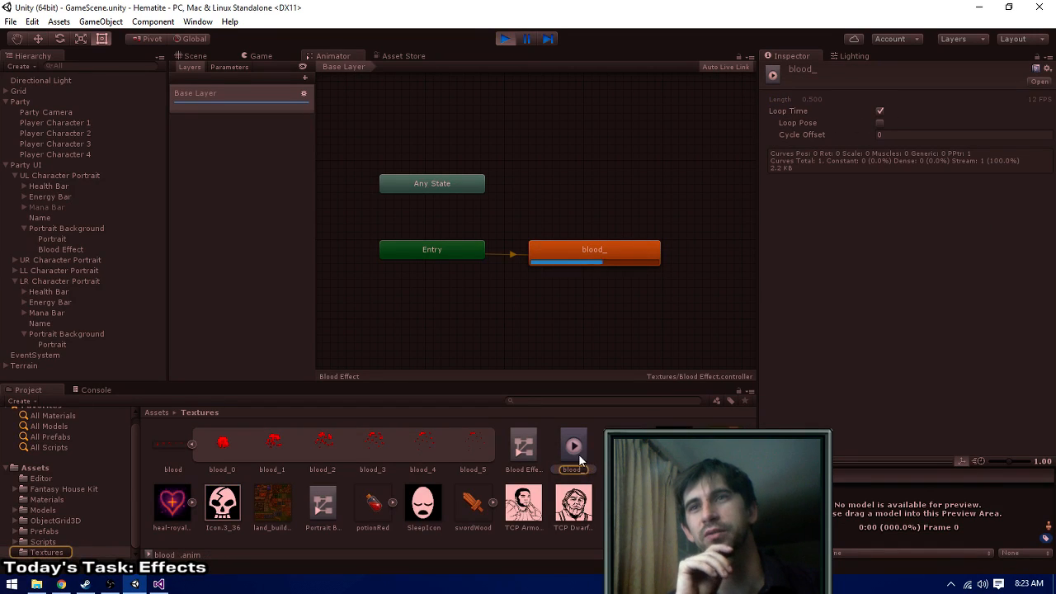
{"action": "left_click_drag", "start_coordinate": [580, 462], "coordinate": [489, 251]}
{"action": "left_click", "coordinate": [586, 252]}
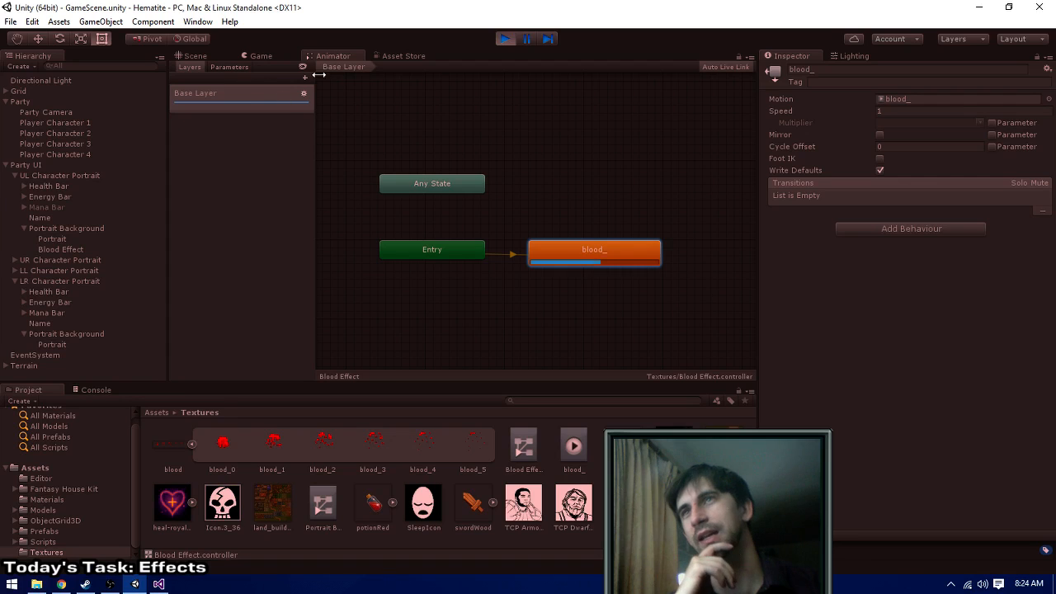
{"action": "double_click", "coordinate": [579, 249]}
{"action": "left_click", "coordinate": [580, 257]}
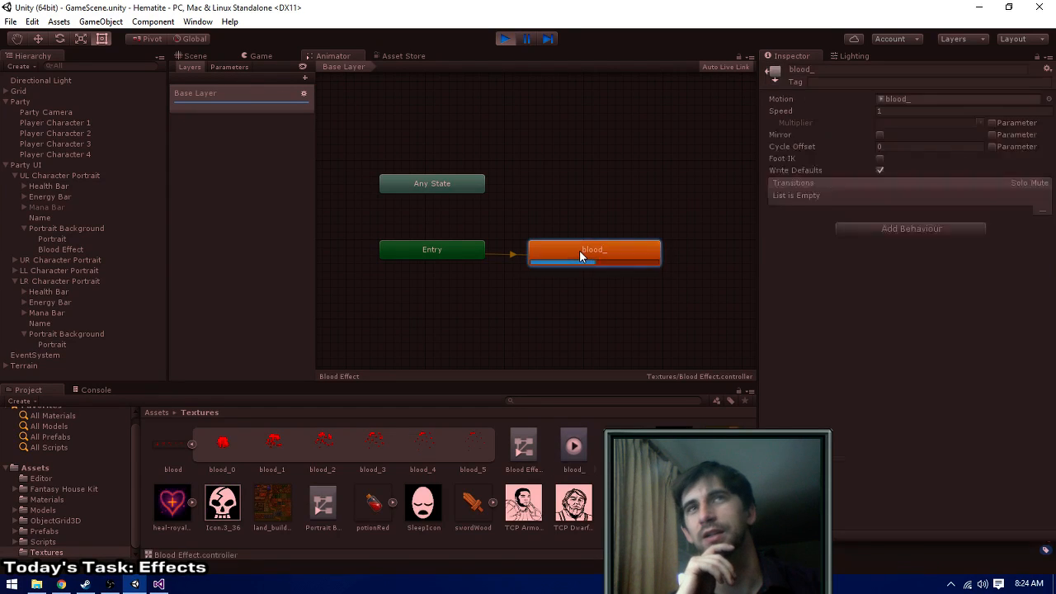
{"action": "double_click", "coordinate": [579, 250]}
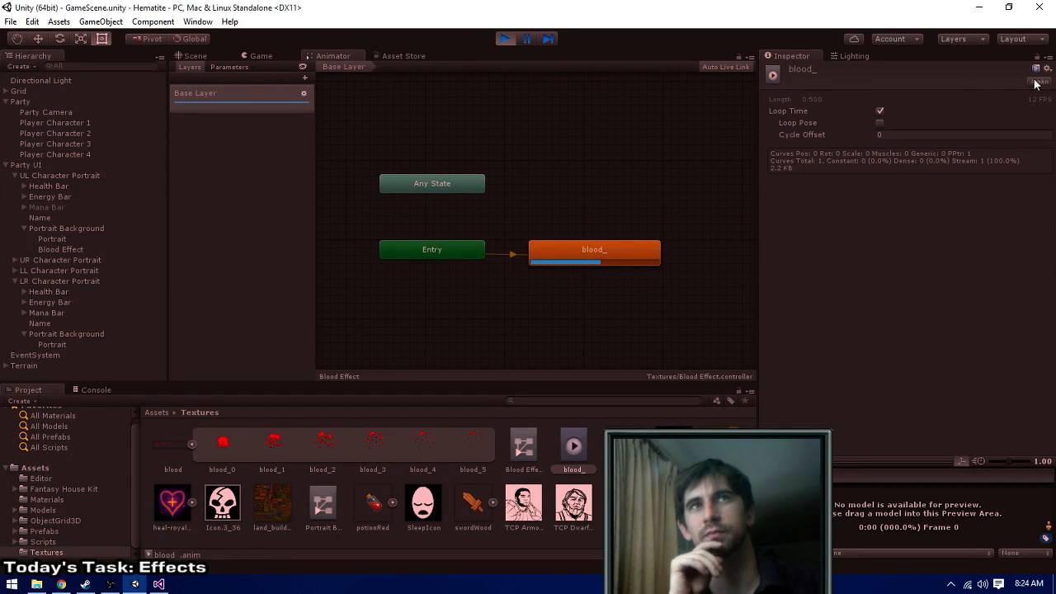
{"action": "right_click", "coordinate": [588, 249]}
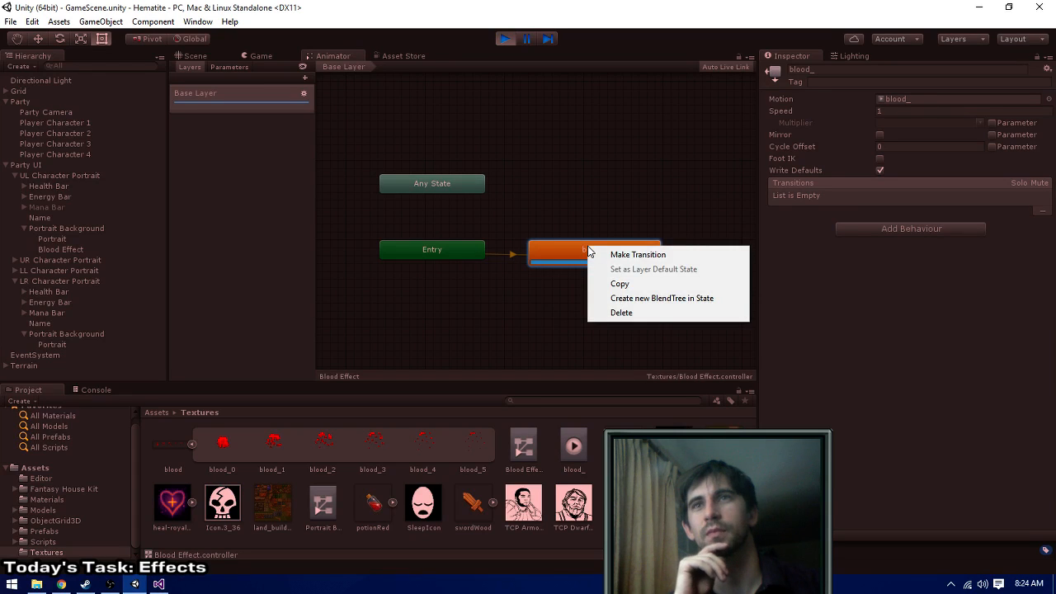
{"action": "left_click", "coordinate": [465, 325]}
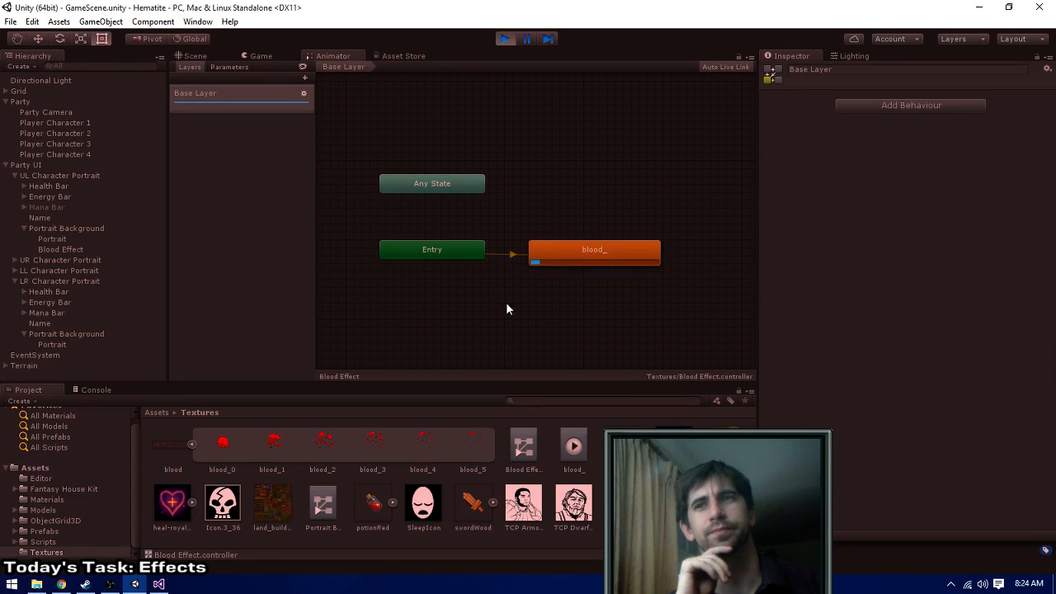
{"action": "left_click", "coordinate": [574, 260]}
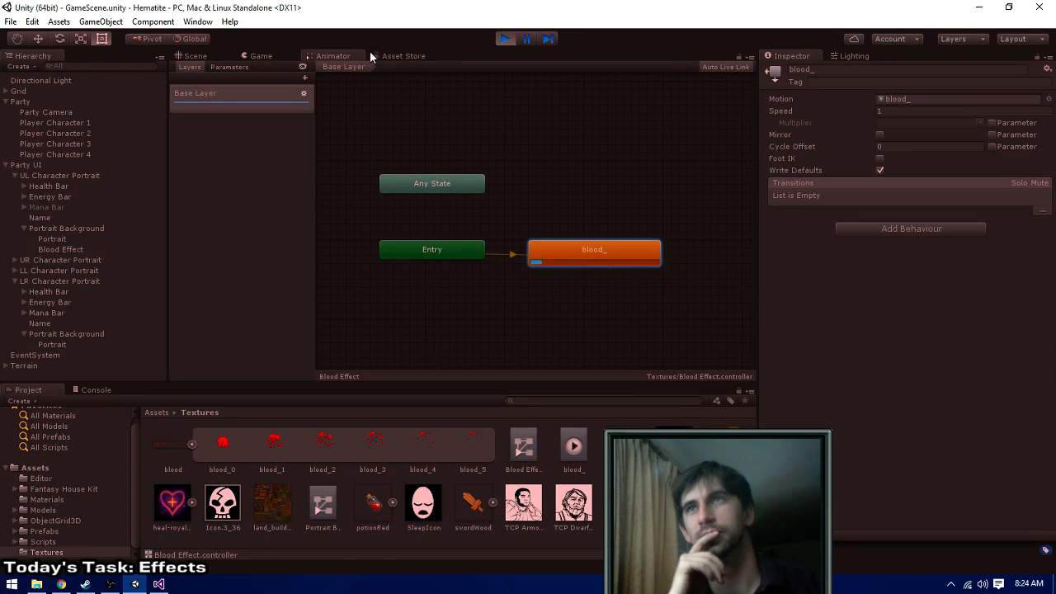
- Check the blood effect on the Warrior portrait in both the Scene and Game views, and return to the Animator
{"action": "left_click", "coordinate": [195, 56]}
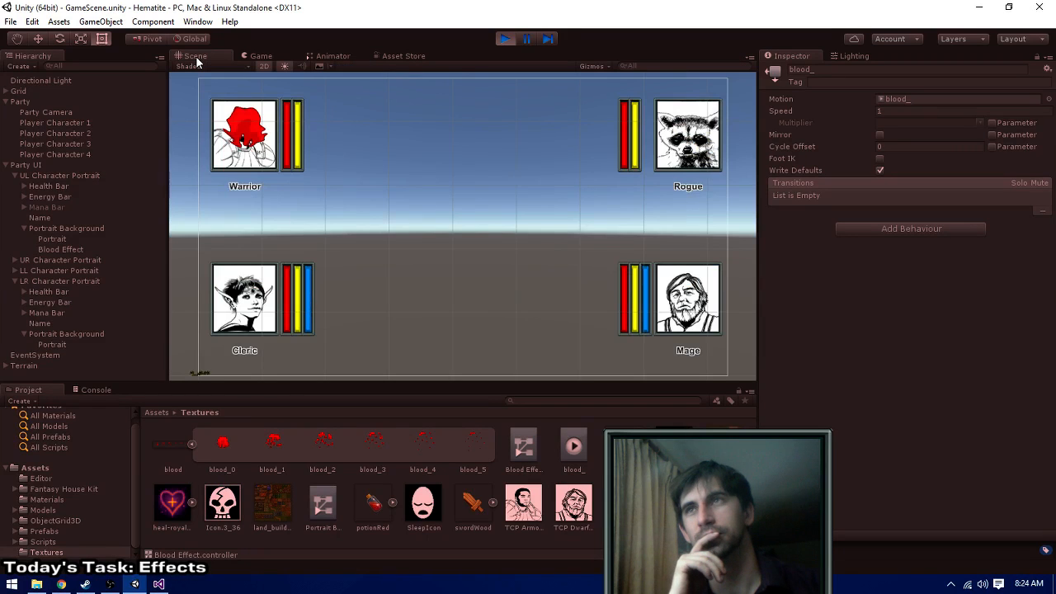
{"action": "left_click", "coordinate": [259, 56]}
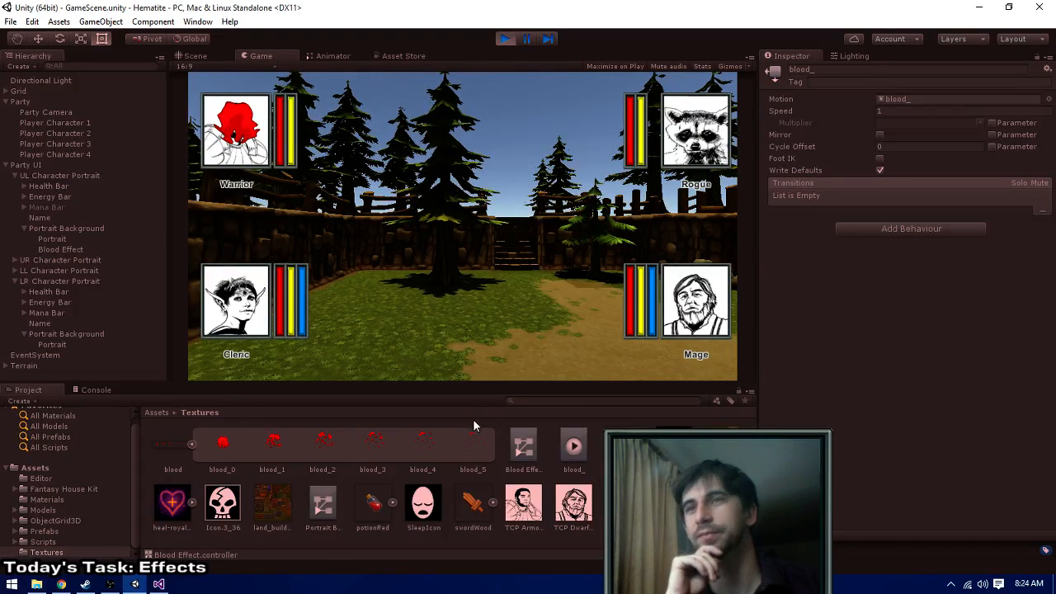
{"action": "left_click", "coordinate": [328, 56]}
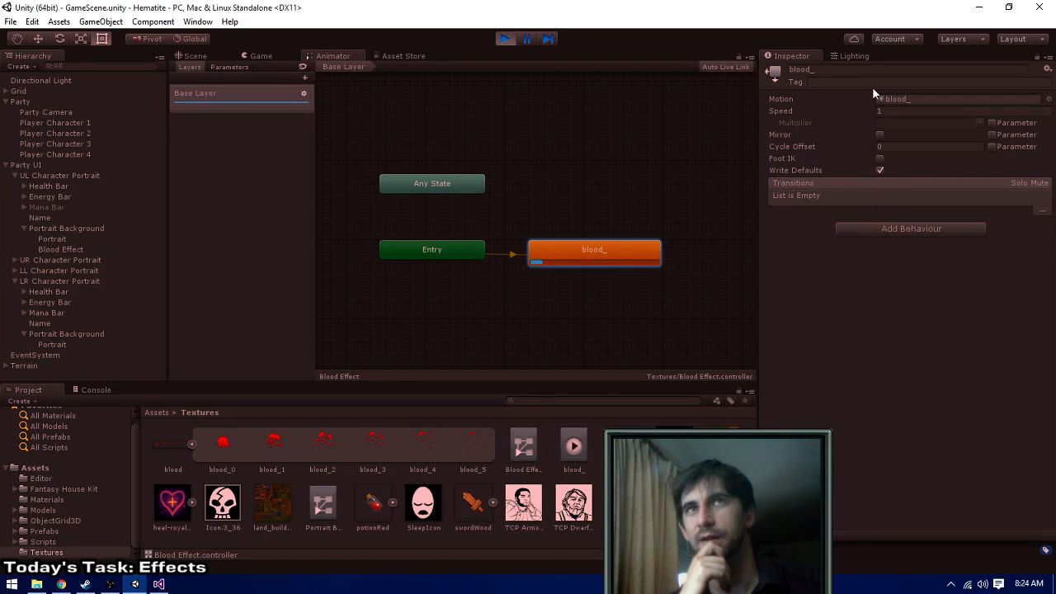
- Inspect the clip assigned as the blood_ state's Motion and stop the game
{"action": "left_click", "coordinate": [895, 100]}
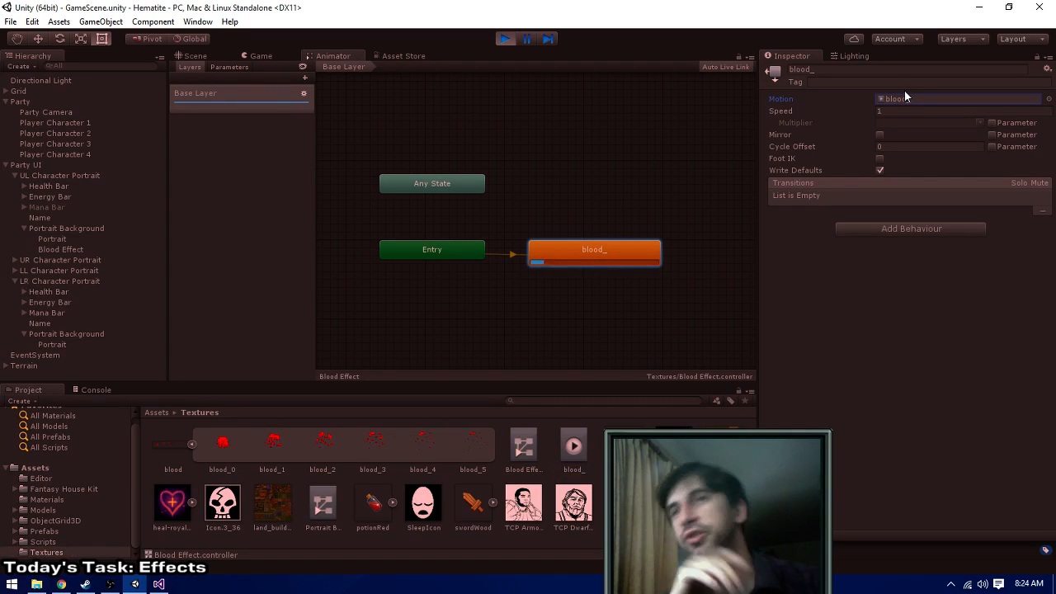
{"action": "left_click", "coordinate": [899, 99]}
{"action": "double_click", "coordinate": [898, 99]}
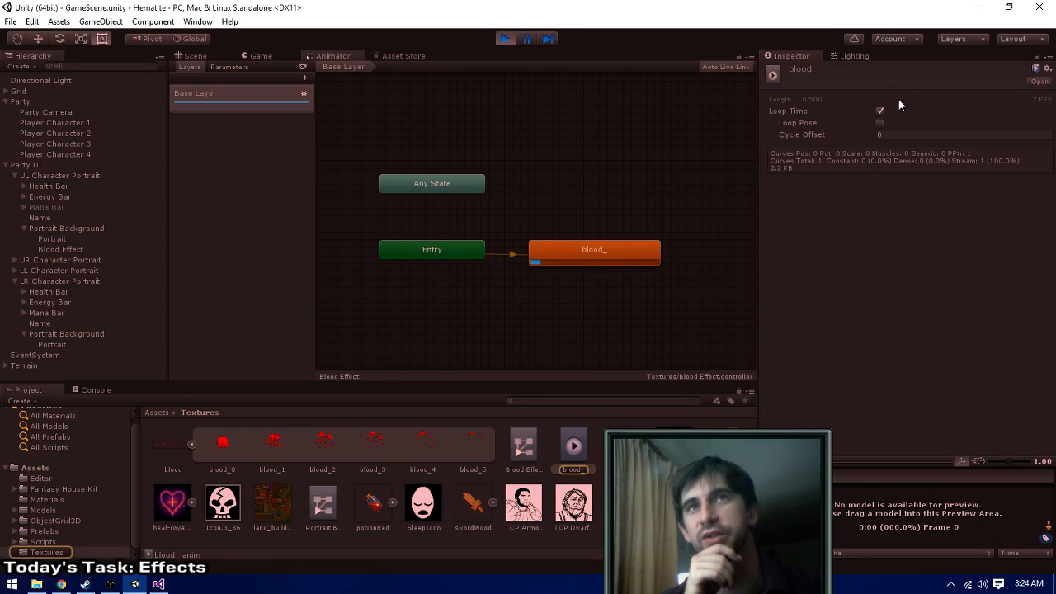
{"action": "left_click", "coordinate": [504, 37]}
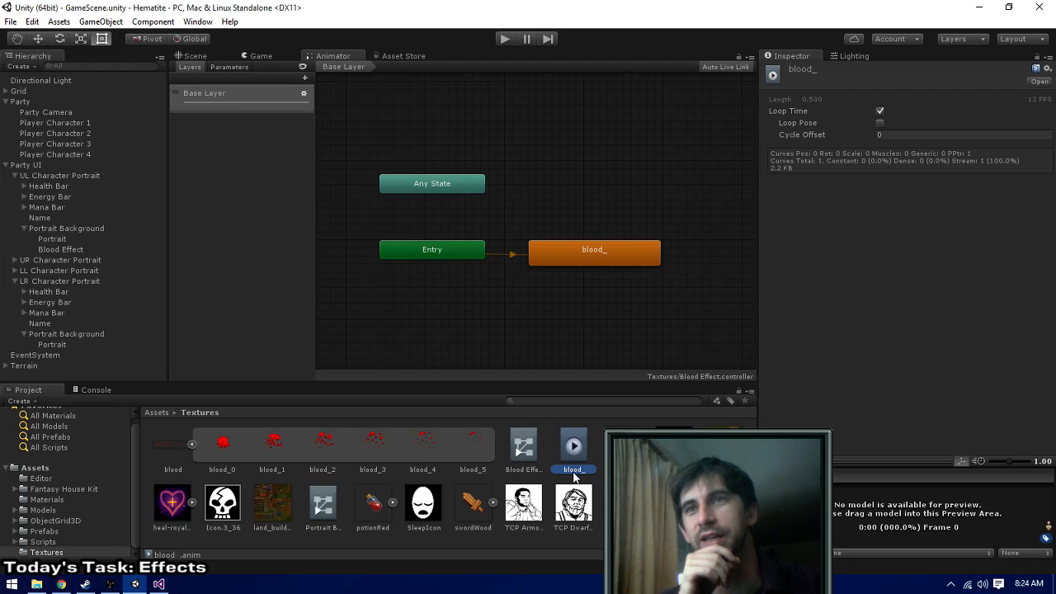
{"action": "left_click", "coordinate": [179, 153]}
{"action": "left_click", "coordinate": [201, 93]}
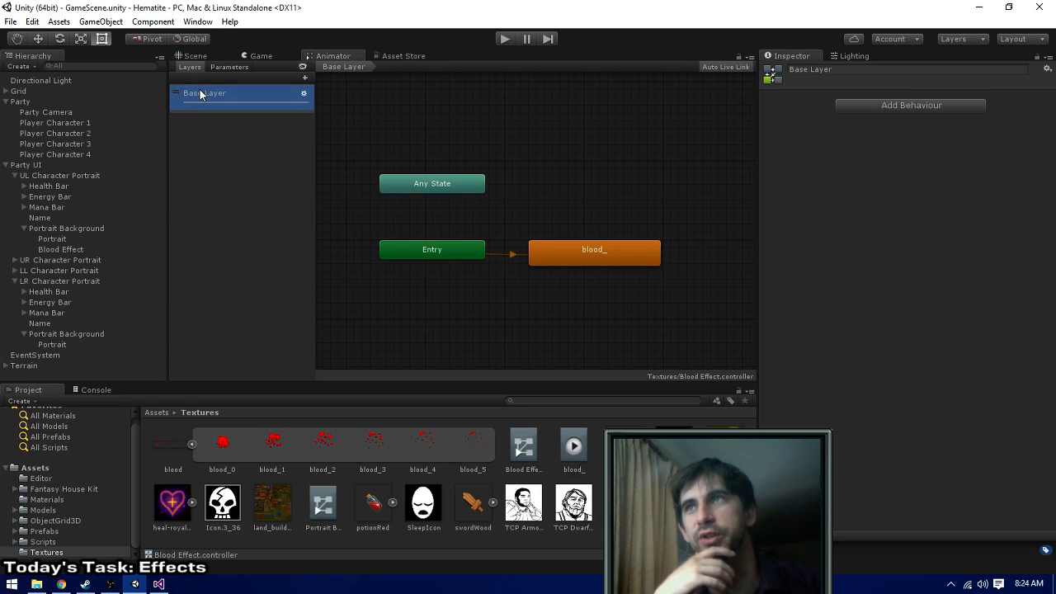
{"action": "left_click", "coordinate": [195, 92]}
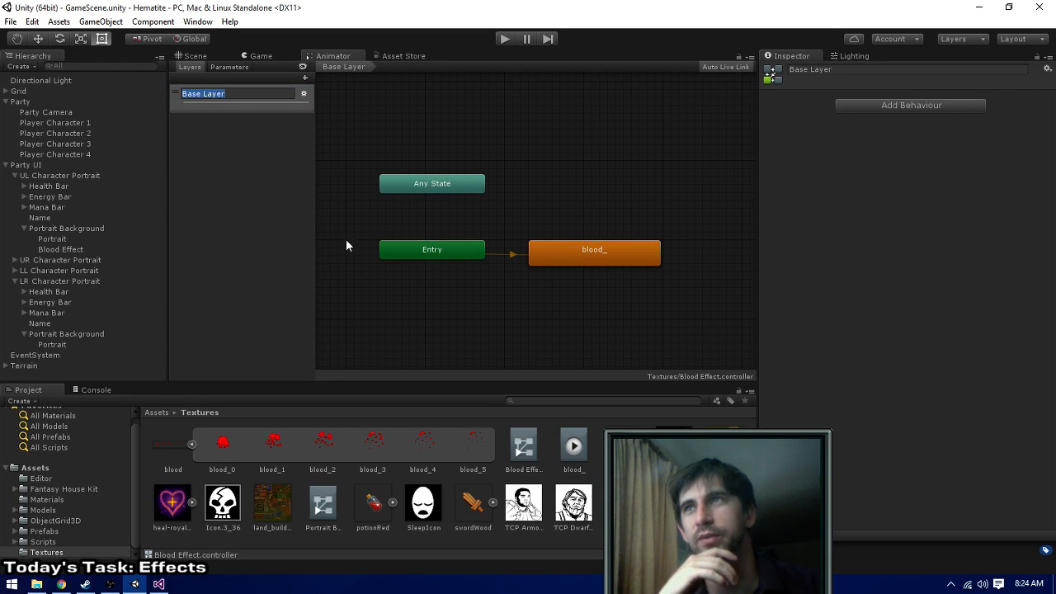
{"action": "left_click", "coordinate": [292, 225]}
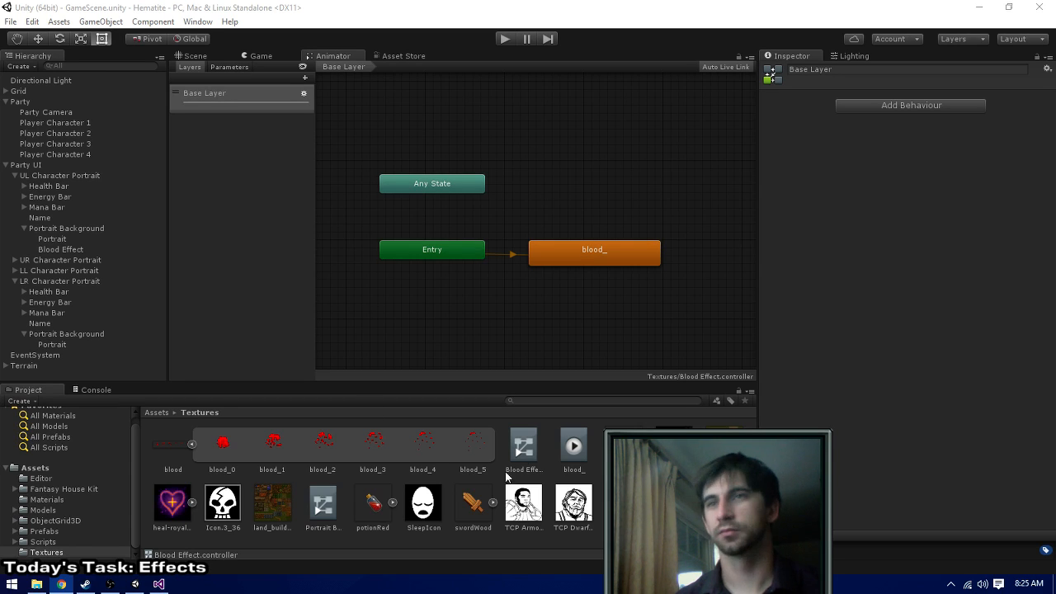
- Try adding the blood_ clip as a second state in the Blood Effect controller, and delete that extra state
{"action": "left_click_drag", "start_coordinate": [571, 449], "coordinate": [427, 294]}
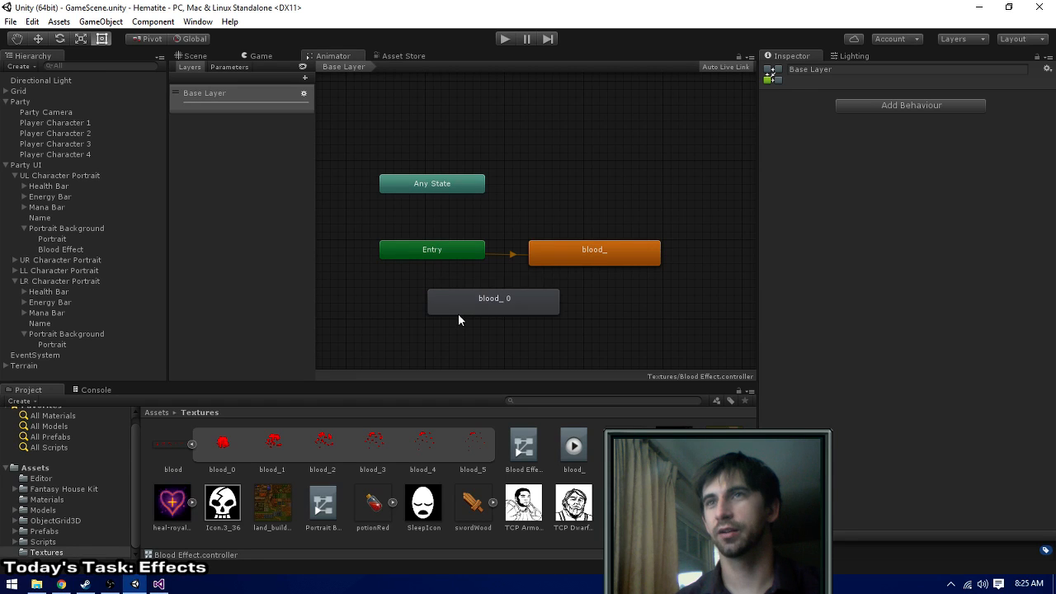
{"action": "left_click", "coordinate": [458, 313]}
{"action": "key", "text": "Delete"}
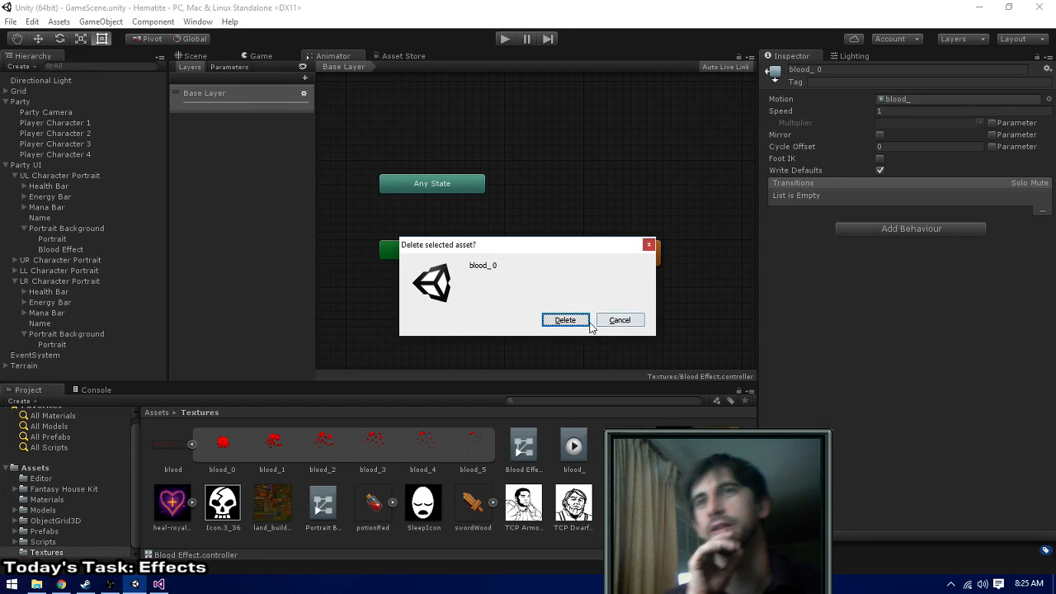
{"action": "left_click", "coordinate": [569, 320]}
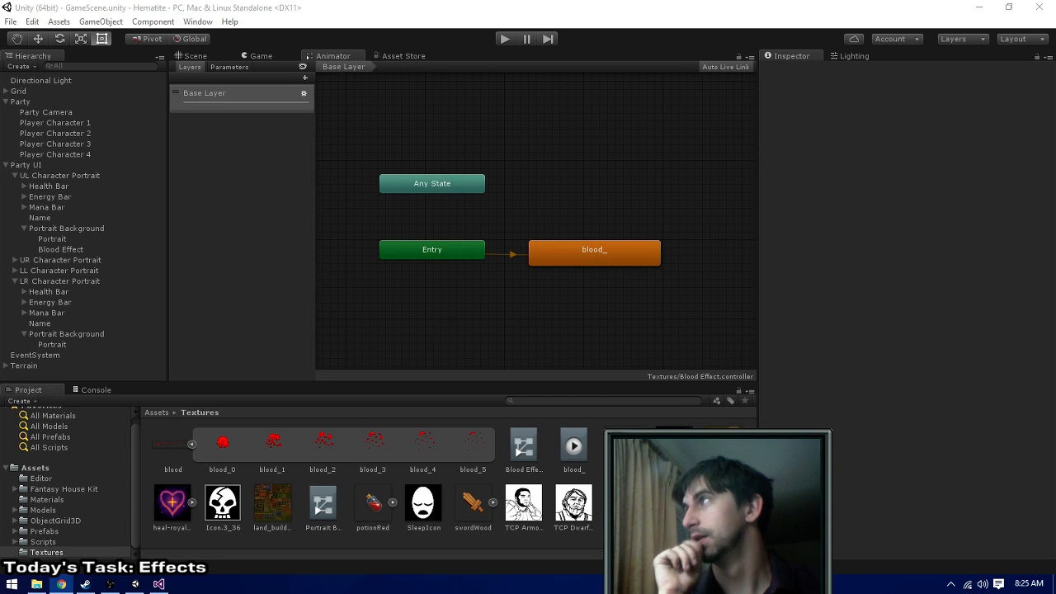
- Reassign the blood_ animation clip as the Motion of the blood_ state
{"action": "left_click", "coordinate": [604, 259]}
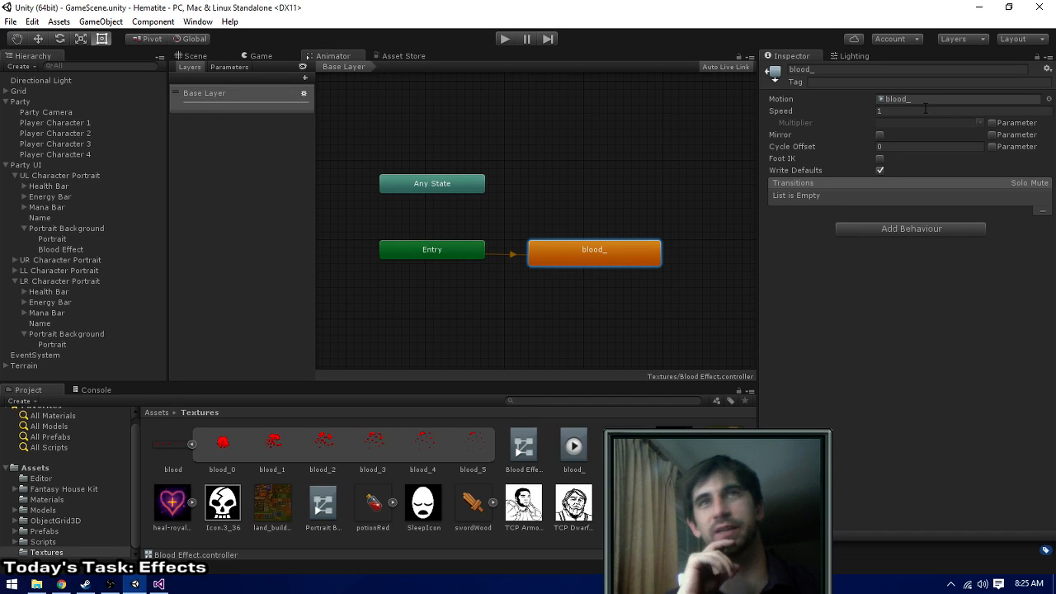
{"action": "left_click", "coordinate": [1048, 99]}
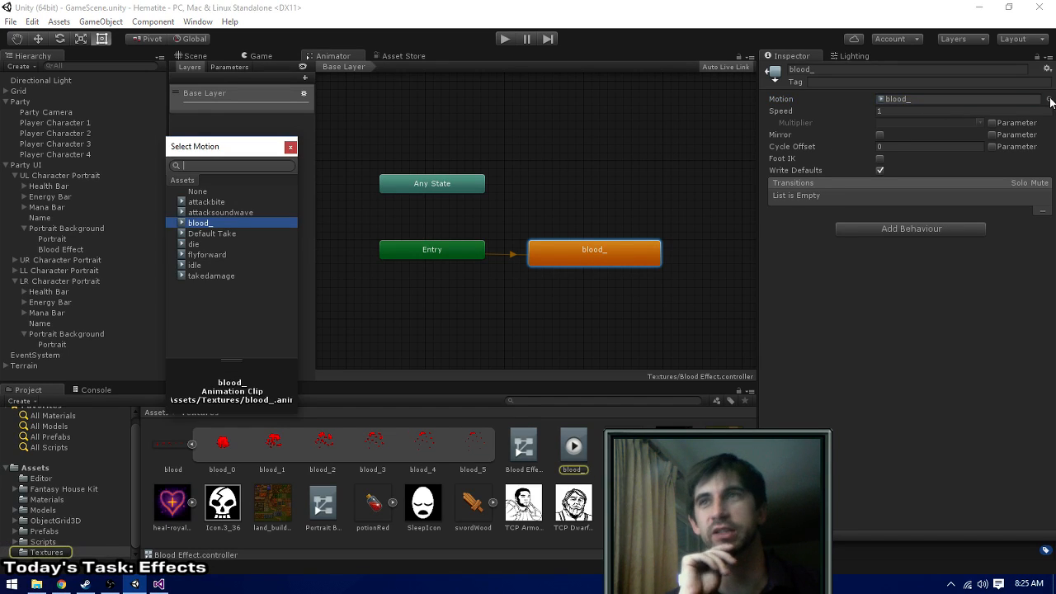
{"action": "double_click", "coordinate": [196, 229]}
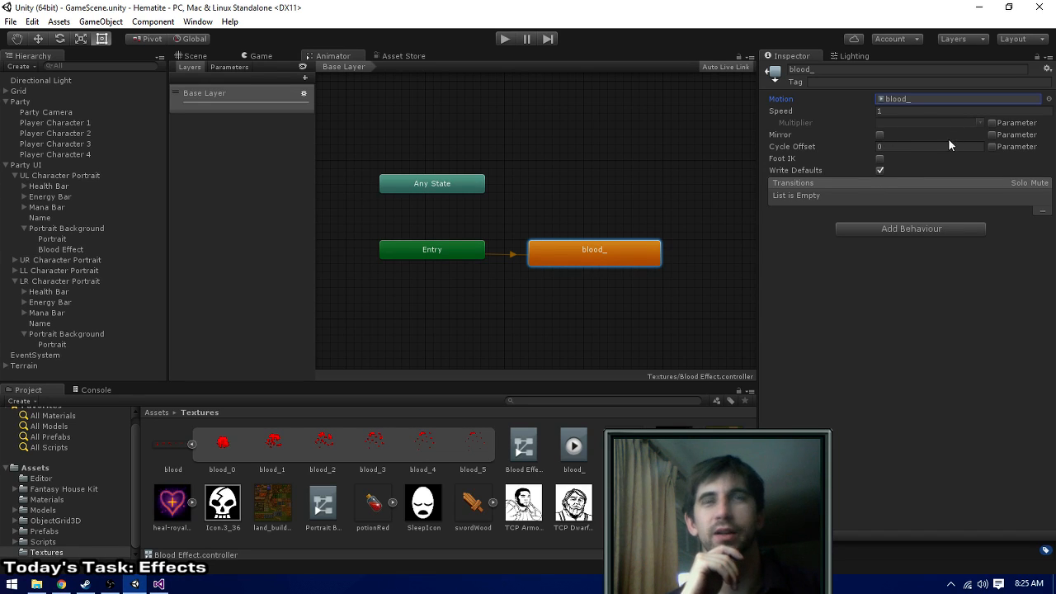
{"action": "left_click", "coordinate": [199, 56]}
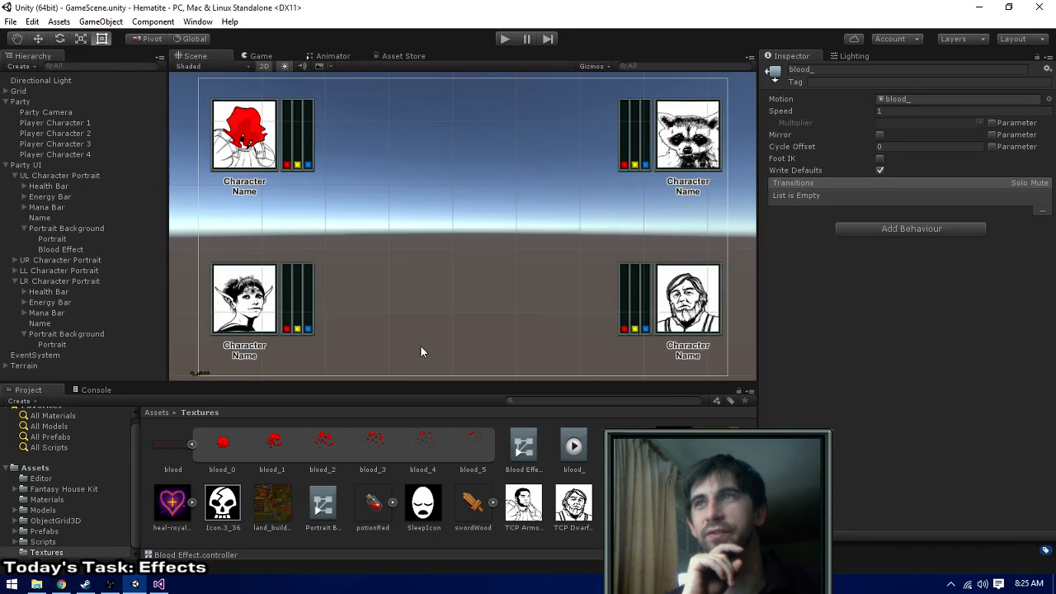
{"action": "left_click", "coordinate": [571, 454]}
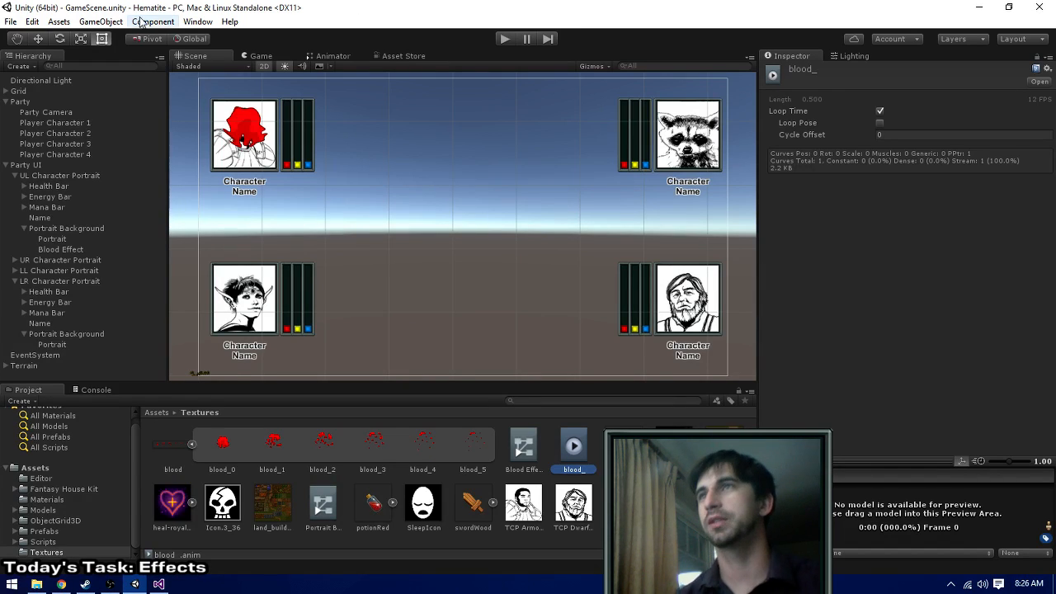
{"action": "left_click", "coordinate": [167, 25]}
{"action": "mouse_move", "coordinate": [198, 23]}
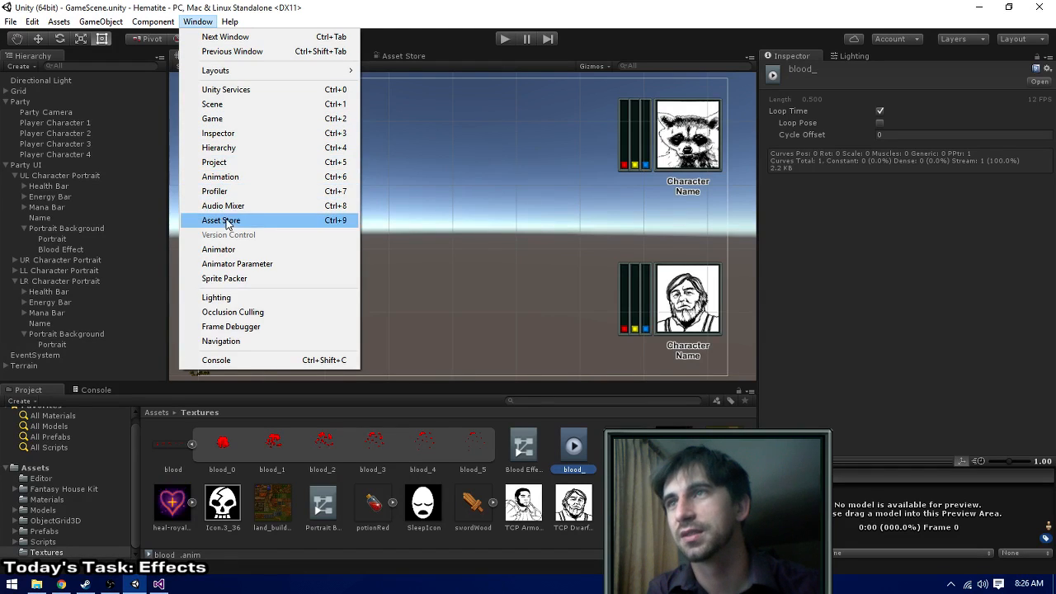
{"action": "left_click", "coordinate": [239, 264]}
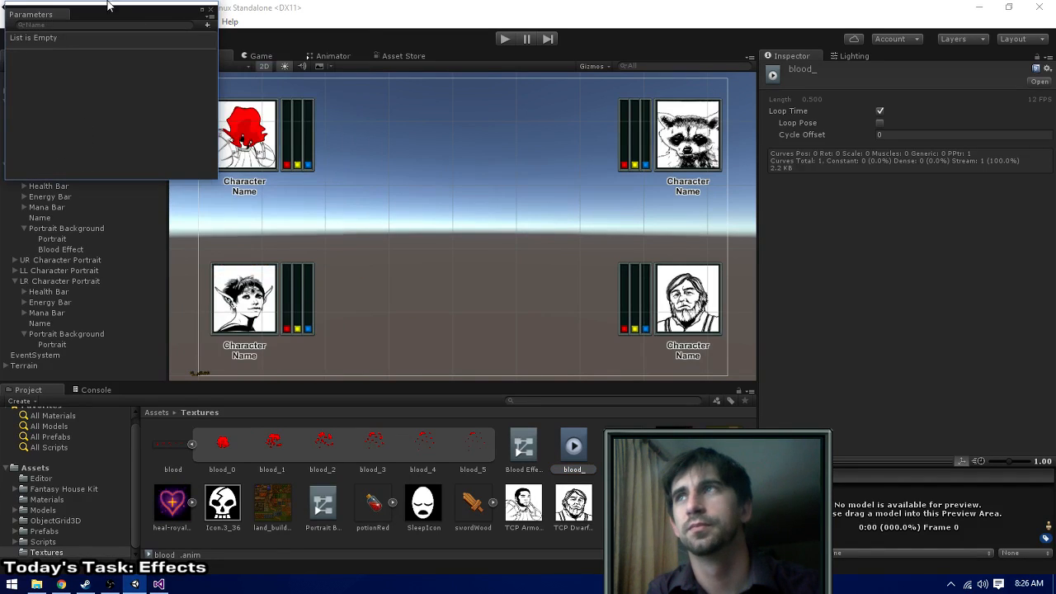
{"action": "left_click", "coordinate": [211, 10]}
- Open the Animation window and dock it beside the Asset Store view
{"action": "left_click", "coordinate": [194, 23]}
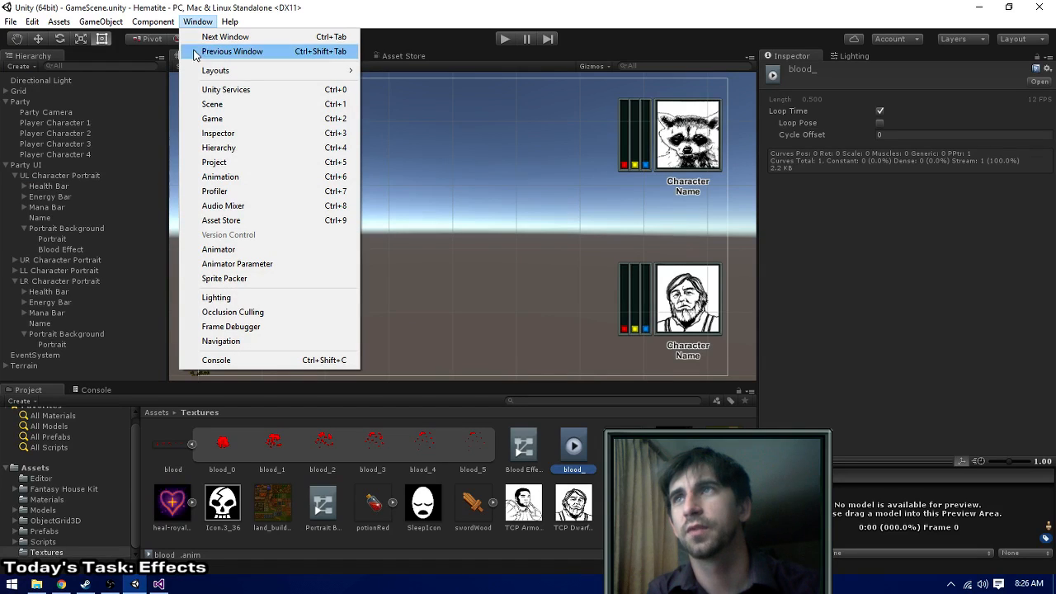
{"action": "left_click", "coordinate": [222, 182]}
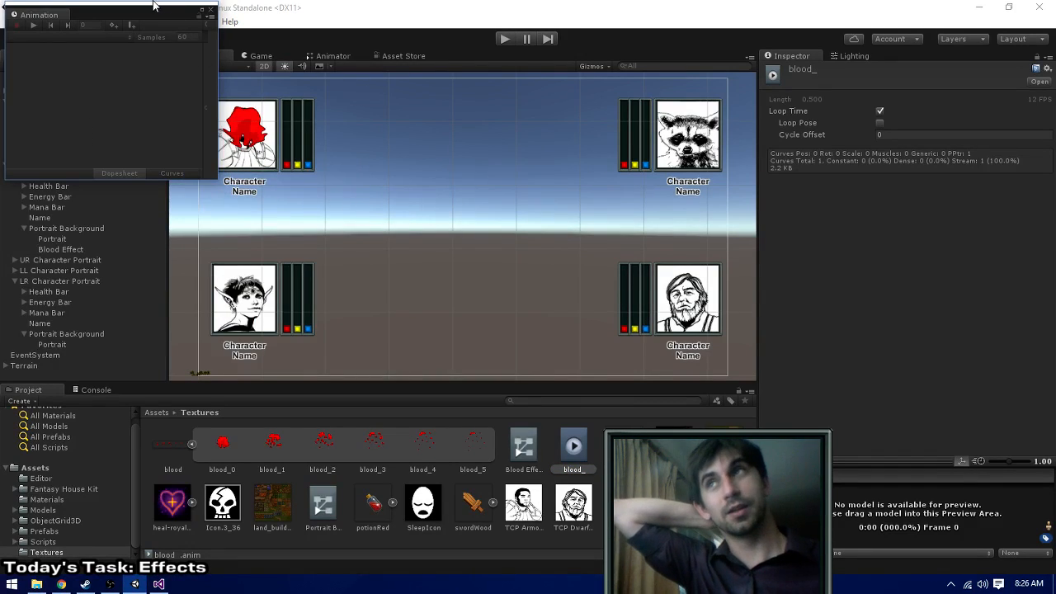
{"action": "left_click_drag", "start_coordinate": [39, 15], "coordinate": [457, 64]}
- Try to load the blood_ clip from the Textures folder into the Animation window
{"action": "left_click_drag", "start_coordinate": [574, 454], "coordinate": [567, 196]}
{"action": "left_click", "coordinate": [570, 454]}
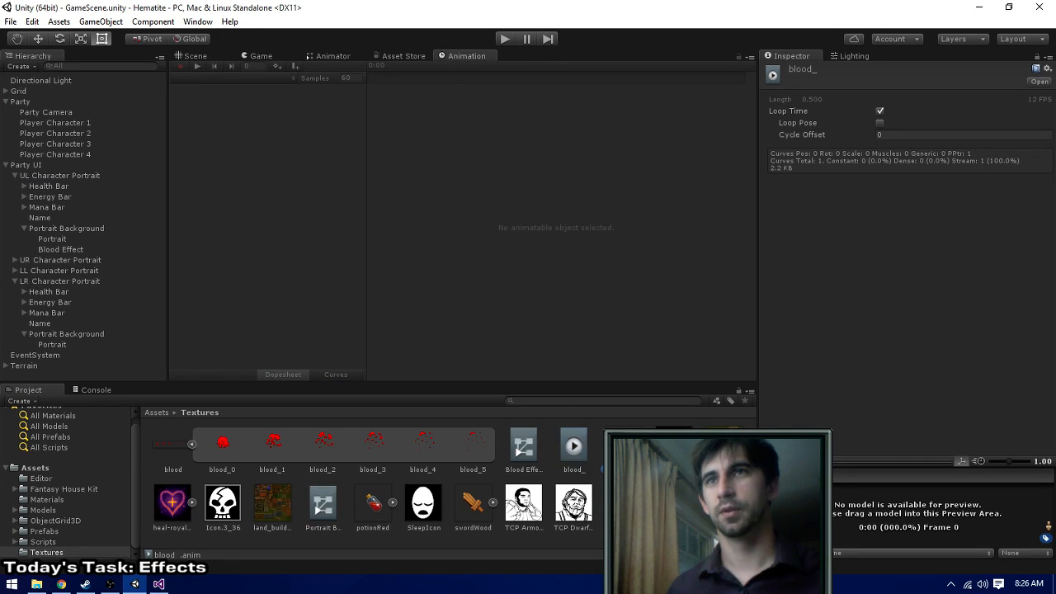
{"action": "left_click", "coordinate": [508, 448]}
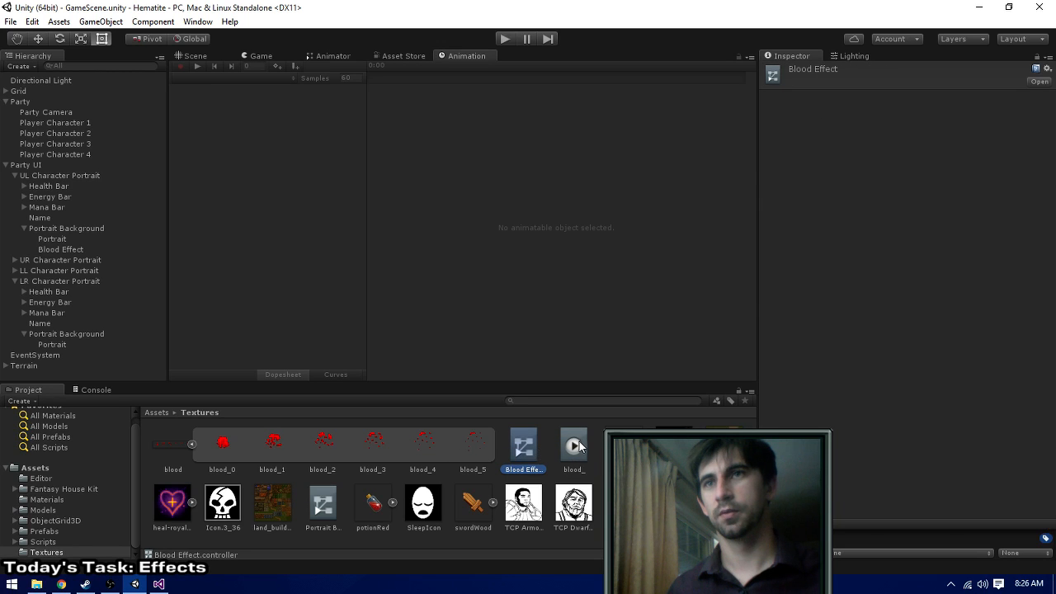
{"action": "left_click_drag", "start_coordinate": [579, 442], "coordinate": [547, 237]}
- Select sprites blood_0 through blood_5, retry loading the blood_ clip into the Animation window, and select the Portrait Background controller
{"action": "left_click", "coordinate": [222, 437]}
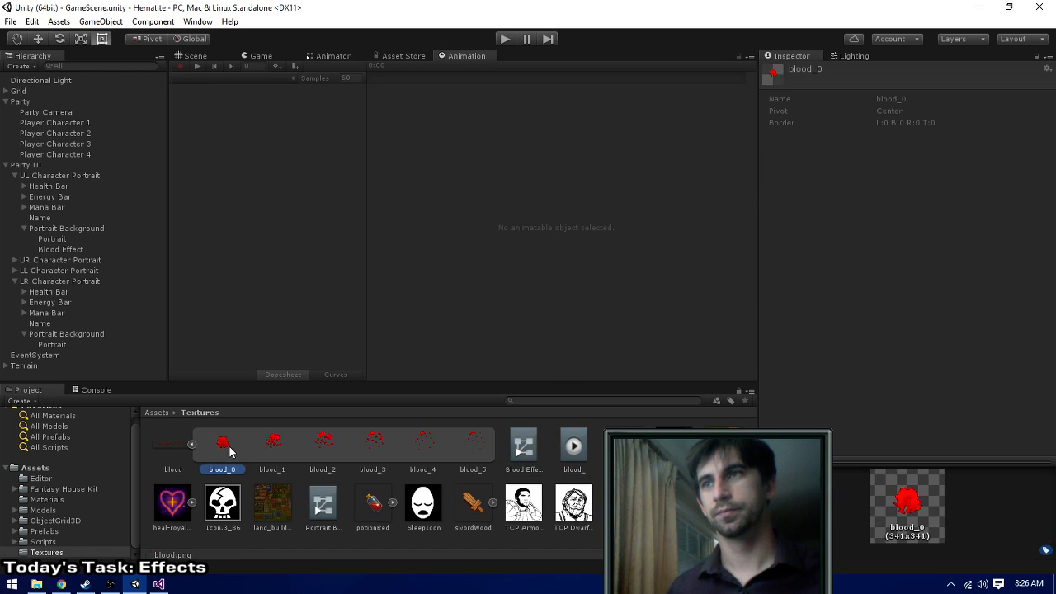
{"action": "left_click", "coordinate": [466, 452], "text": "shift"}
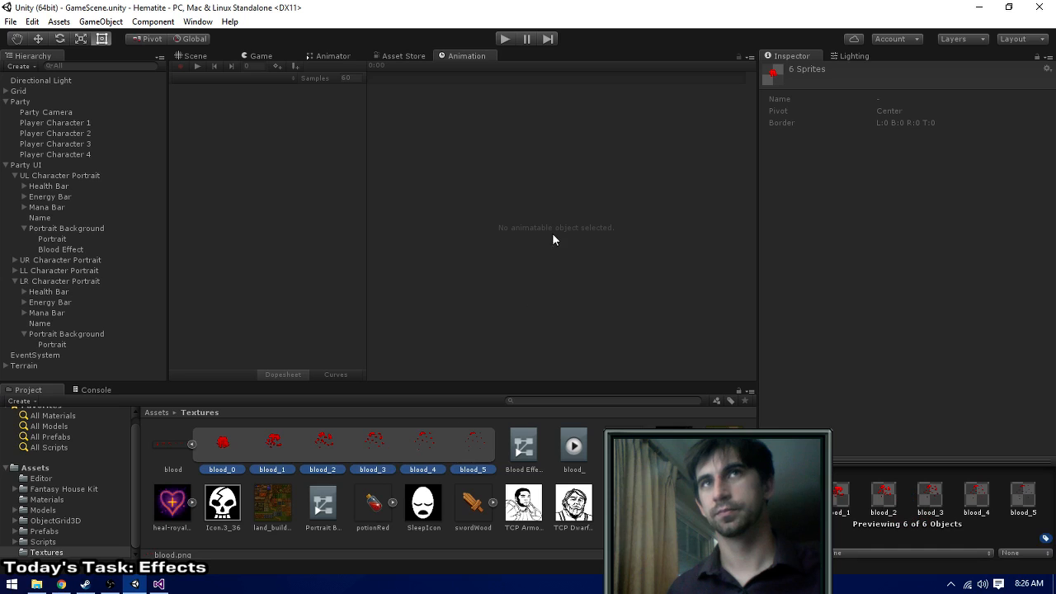
{"action": "left_click", "coordinate": [196, 56]}
{"action": "left_click", "coordinate": [440, 57]}
{"action": "left_click", "coordinate": [570, 445]}
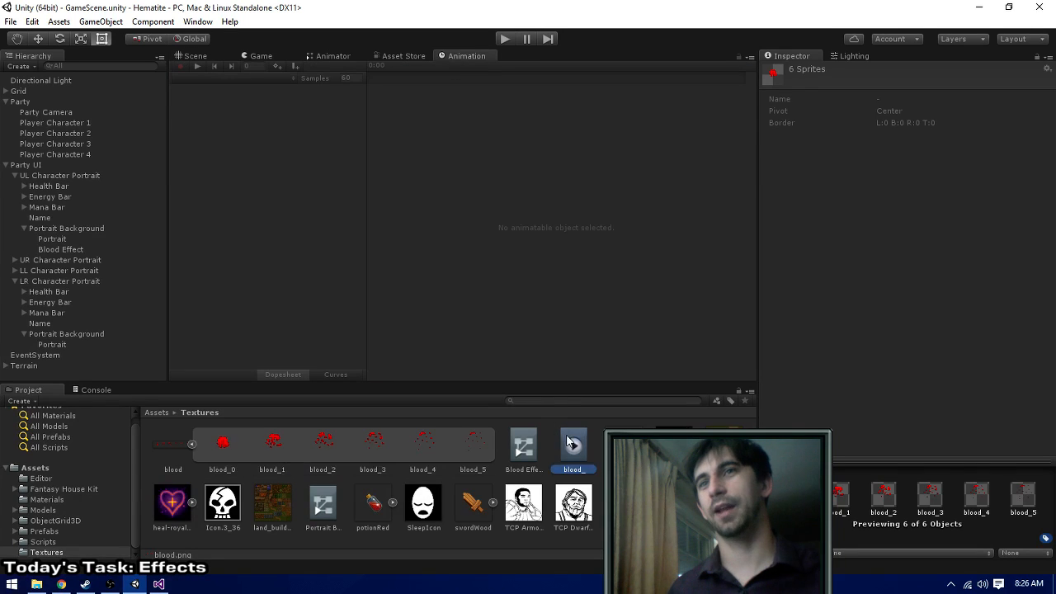
{"action": "left_click_drag", "start_coordinate": [567, 436], "coordinate": [505, 289]}
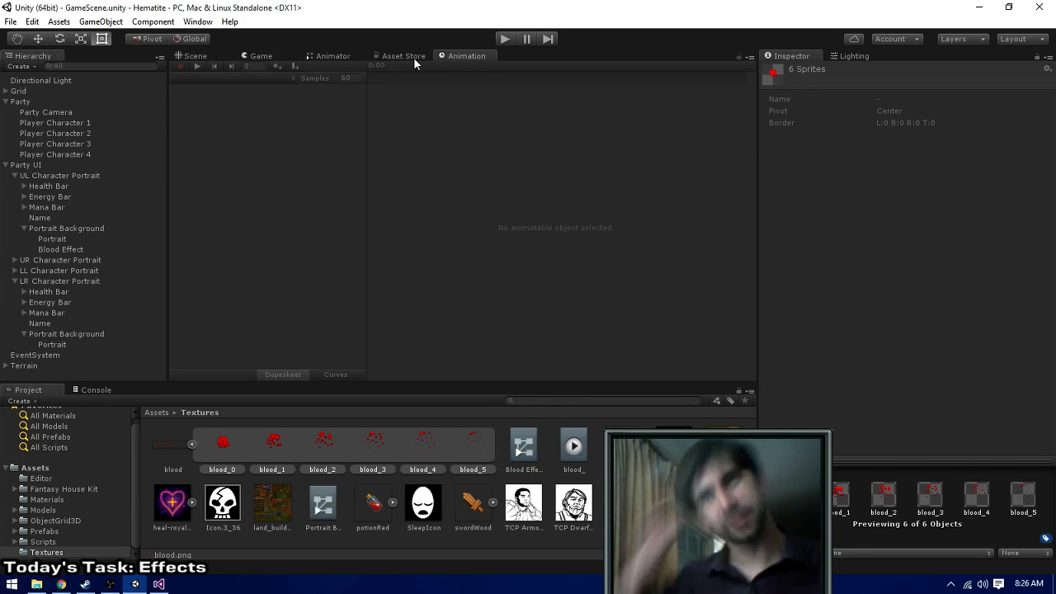
{"action": "left_click", "coordinate": [322, 508]}
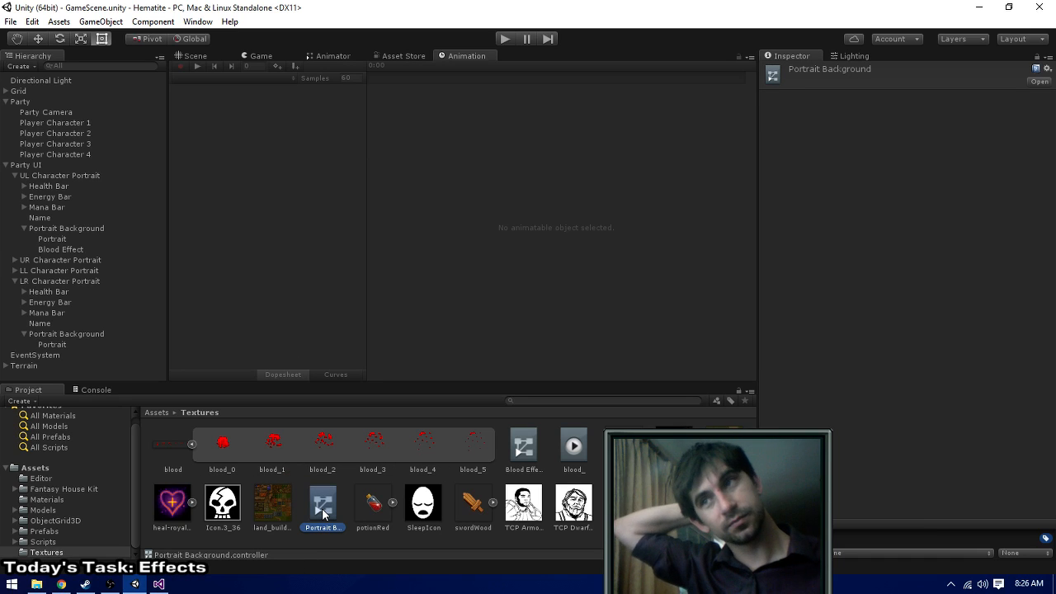
- Reposition the blood_ state beside the Entry node in the Portrait Background controller's animator graph
{"action": "left_click_drag", "start_coordinate": [321, 508], "coordinate": [403, 56]}
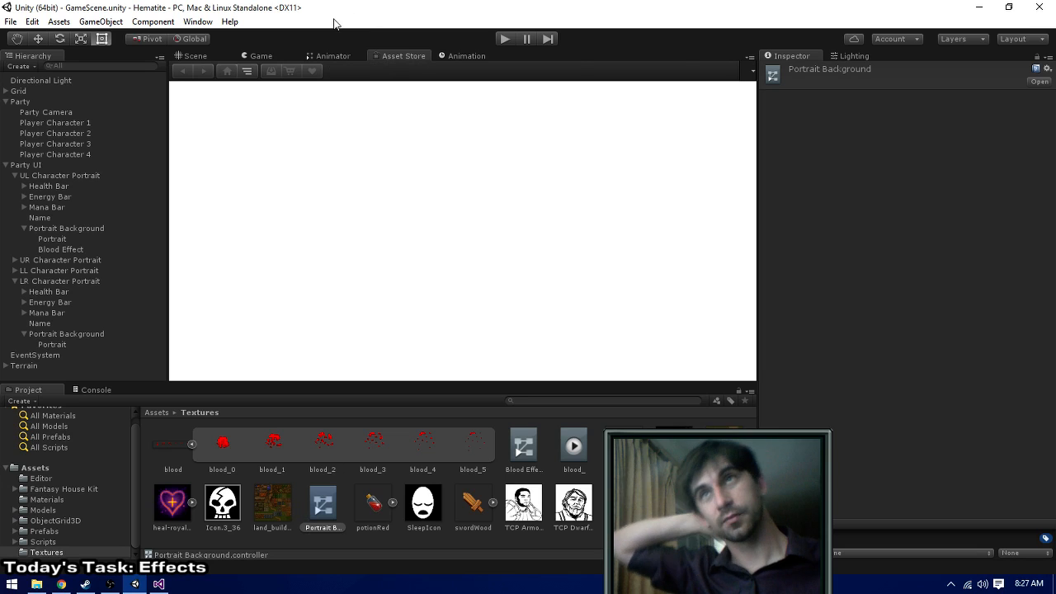
{"action": "left_click", "coordinate": [327, 55]}
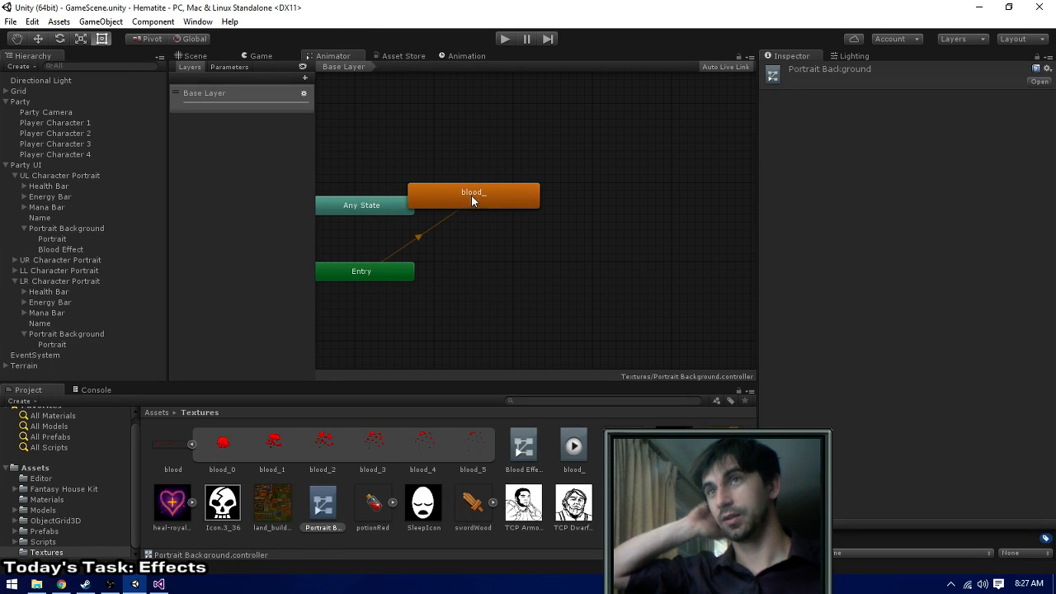
{"action": "left_click_drag", "start_coordinate": [471, 195], "coordinate": [524, 268]}
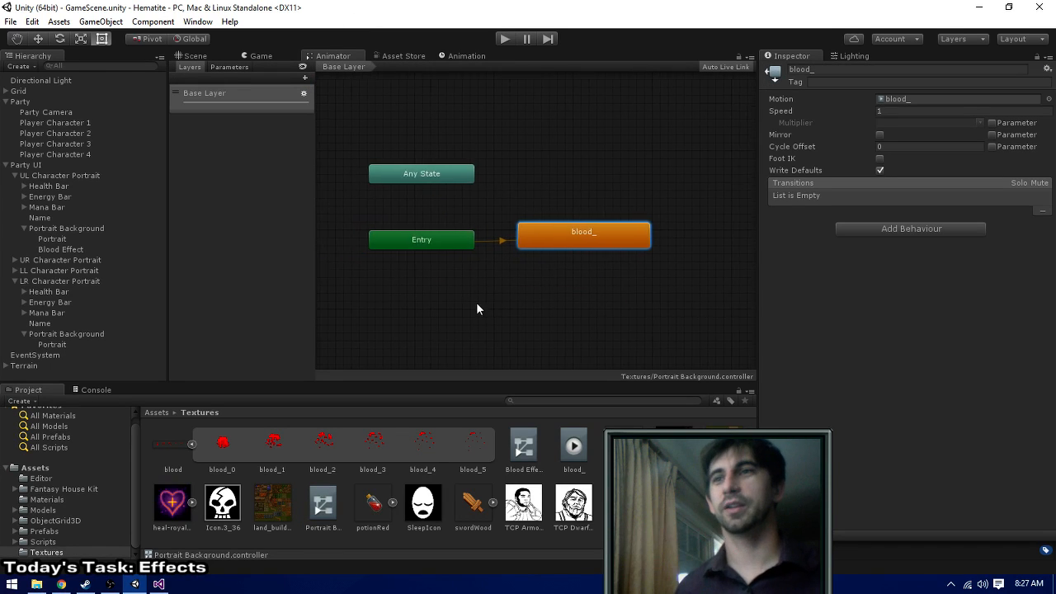
- Delete the Portrait Background controller, the blood_ clip and the Blood Effect controller from Textures, and collapse the blood sprite sheet
{"action": "left_click", "coordinate": [321, 503]}
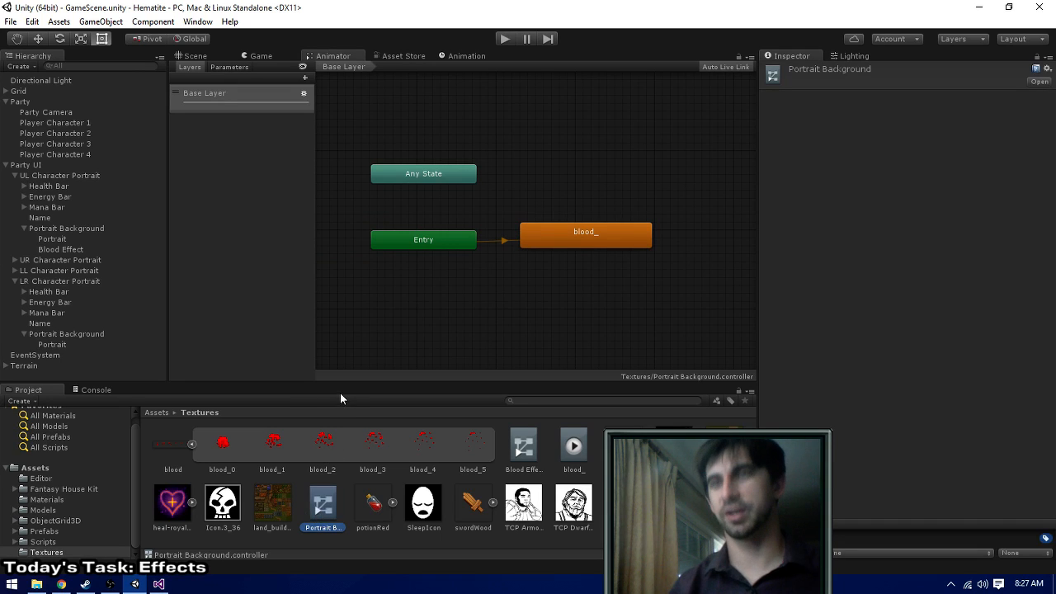
{"action": "key", "text": "Delete"}
{"action": "key", "text": "Return"}
{"action": "left_click", "coordinate": [575, 446]}
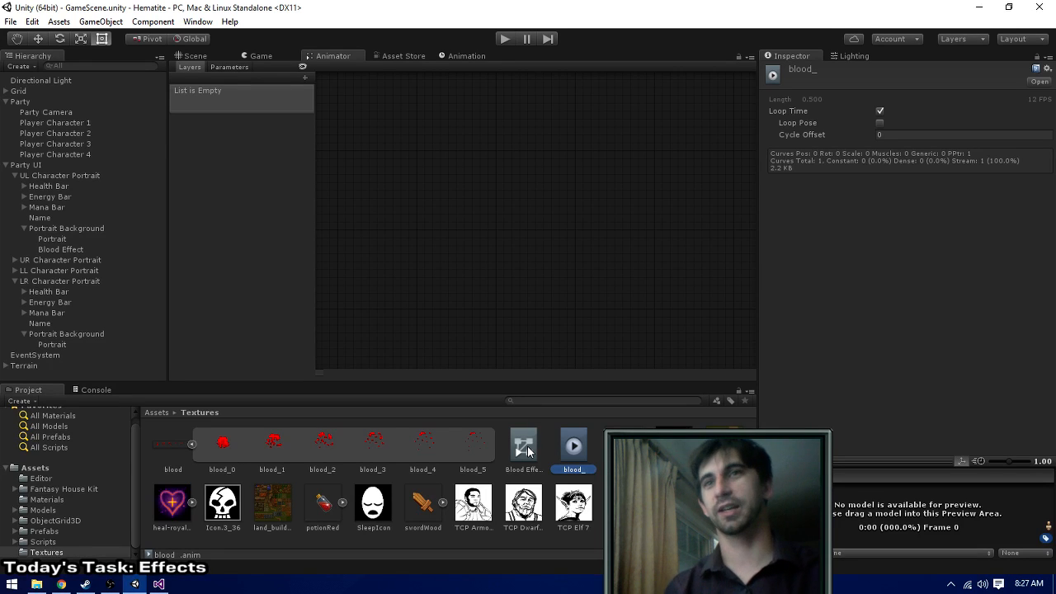
{"action": "key", "text": "Delete"}
{"action": "key", "text": "Return"}
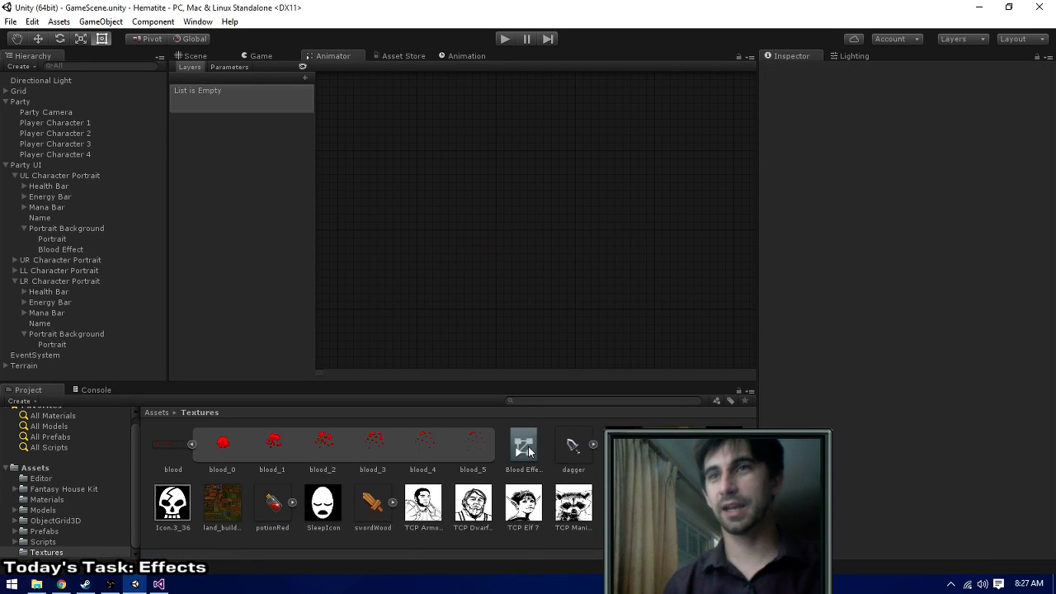
{"action": "left_click", "coordinate": [528, 451]}
{"action": "key", "text": "Delete"}
{"action": "key", "text": "Return"}
{"action": "left_click", "coordinate": [193, 444]}
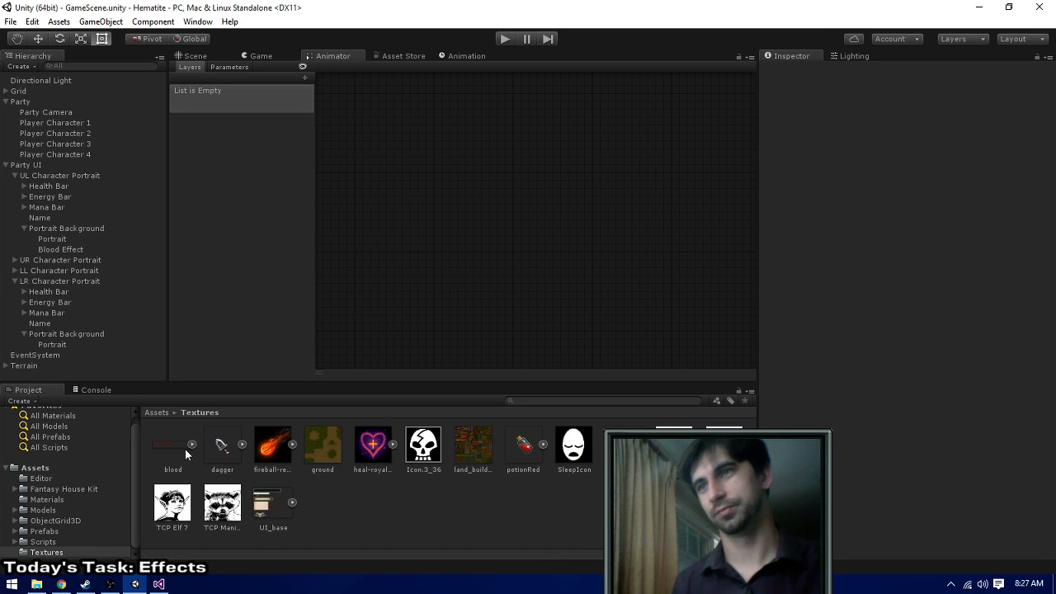
- Create a C# script named UIAnimator in the Scripts folder
{"action": "left_click", "coordinate": [39, 541]}
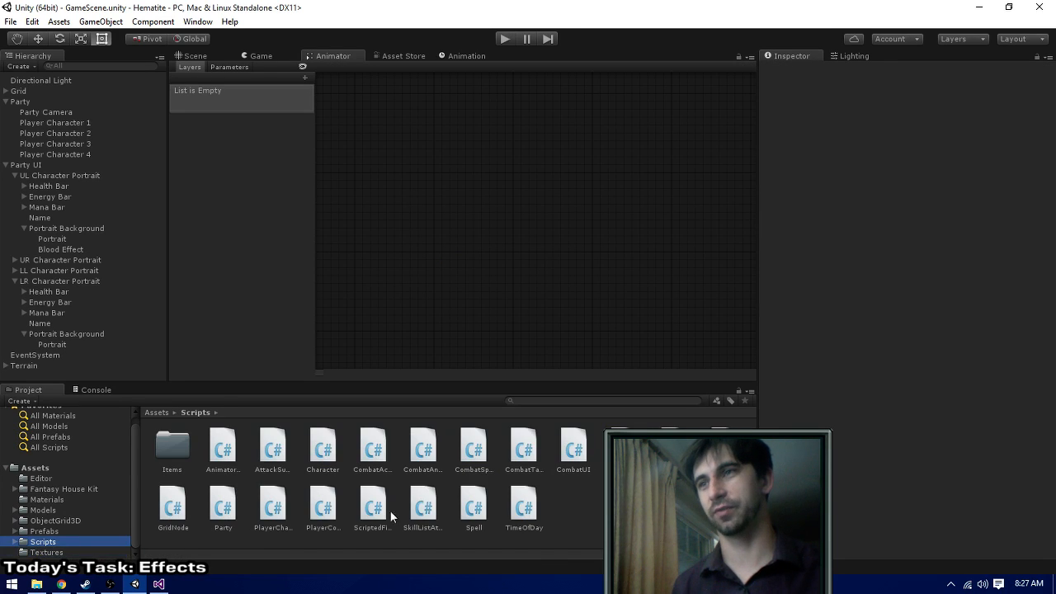
{"action": "right_click", "coordinate": [584, 511]}
{"action": "mouse_move", "coordinate": [648, 287]}
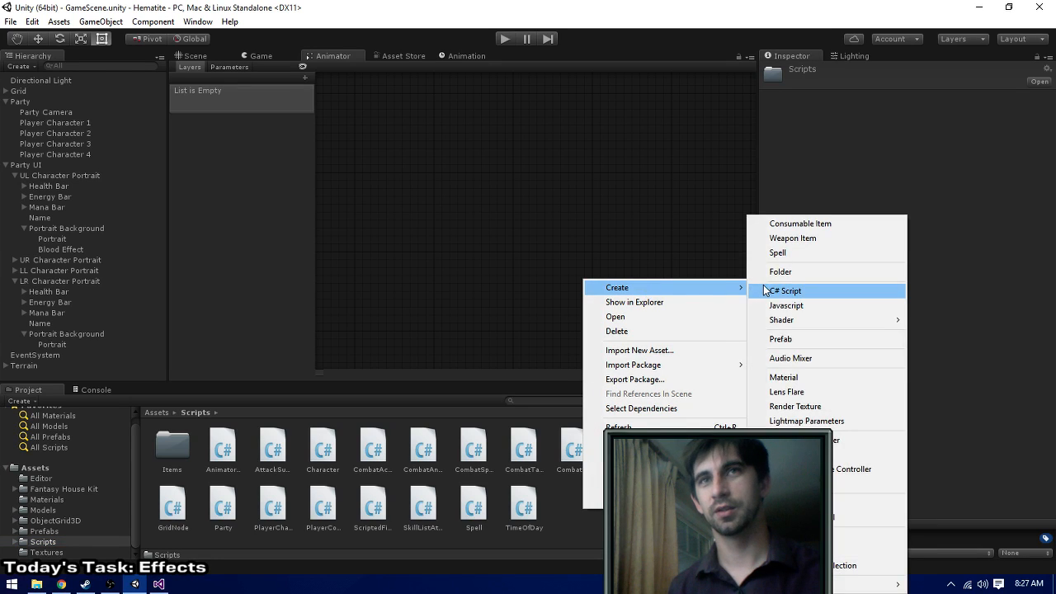
{"action": "left_click", "coordinate": [764, 291]}
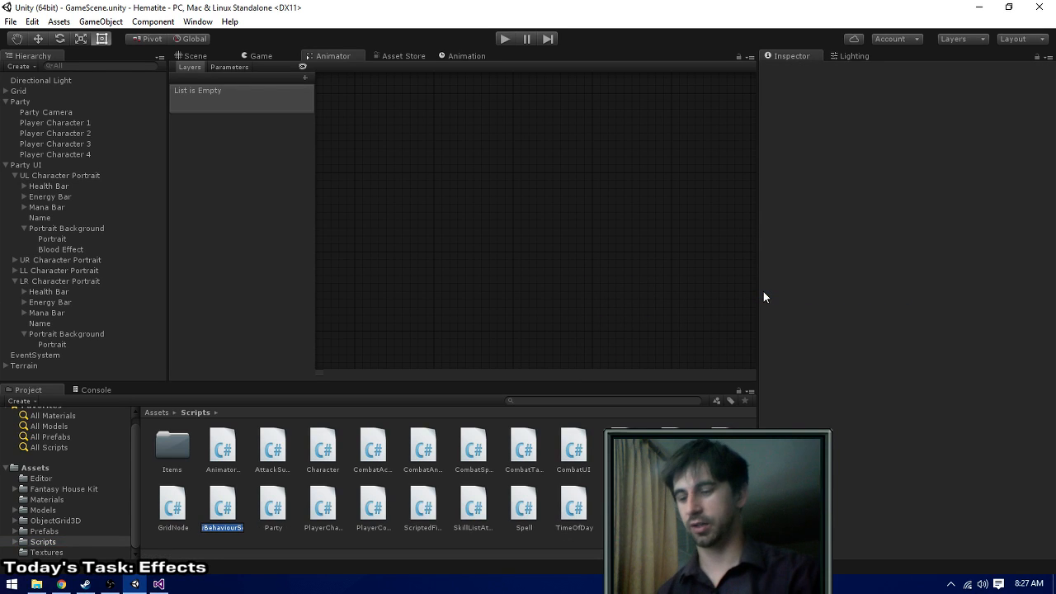
{"action": "type", "text": "An"}
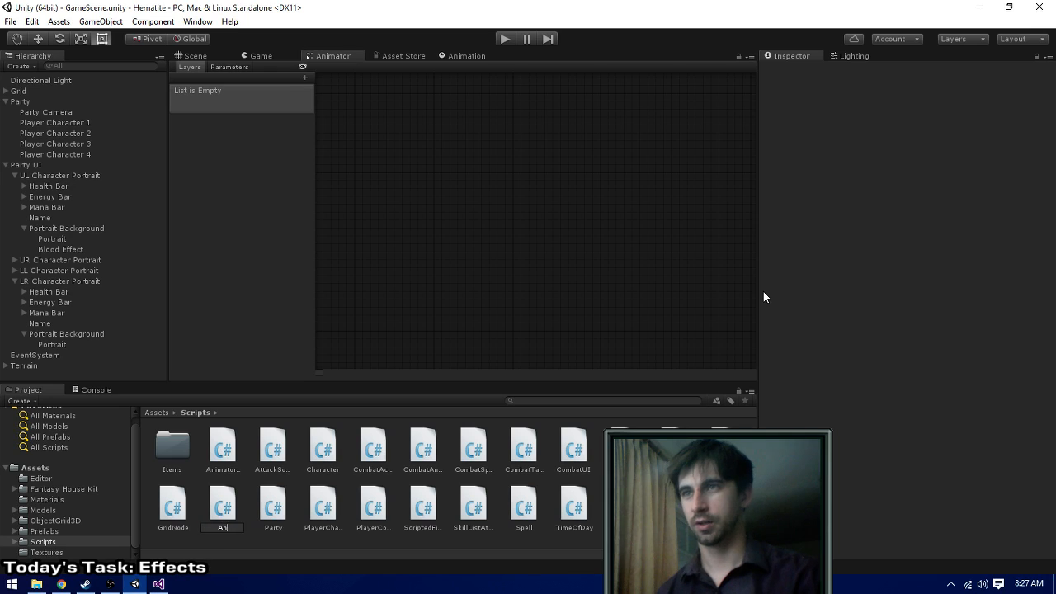
{"action": "type", "text": "imatio"}
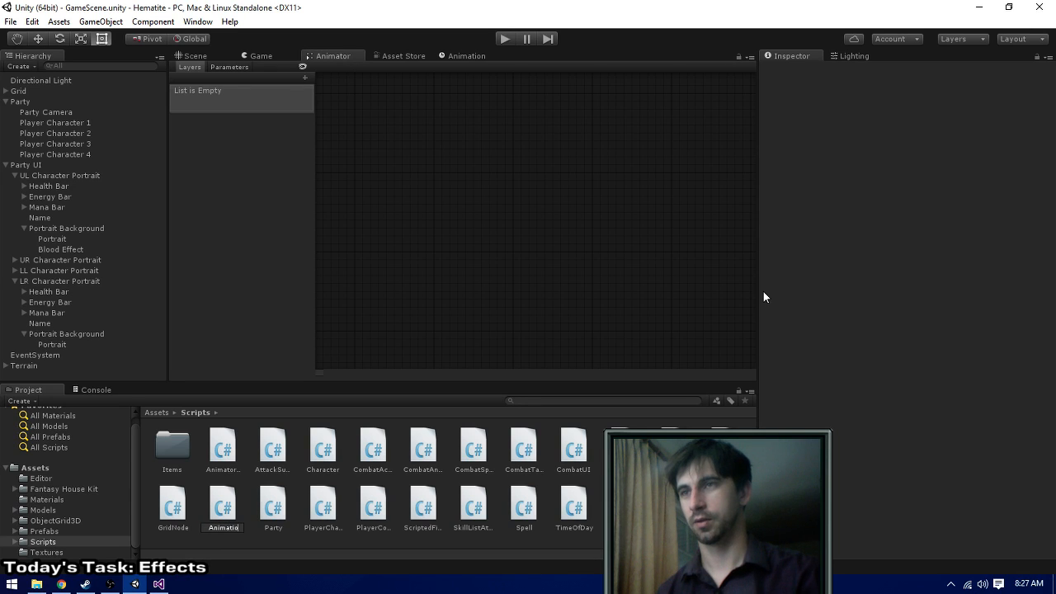
{"action": "type", "text": "nU"}
{"action": "key", "text": "BackSpace"}
{"action": "key", "text": "BackSpace"}
{"action": "key", "text": "BackSpace"}
{"action": "key", "text": "BackSpace"}
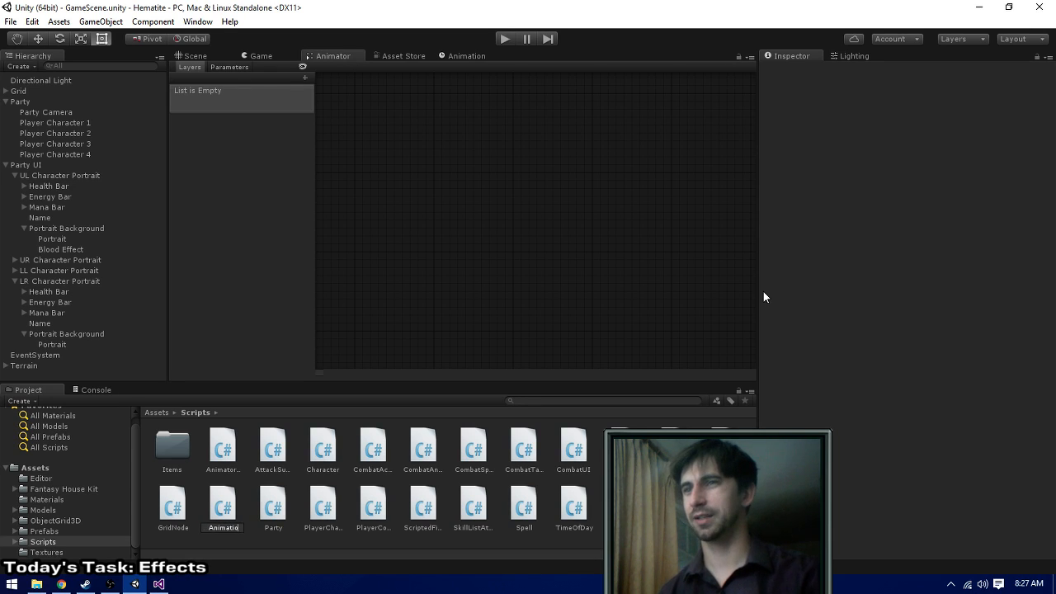
{"action": "type", "text": "UI"}
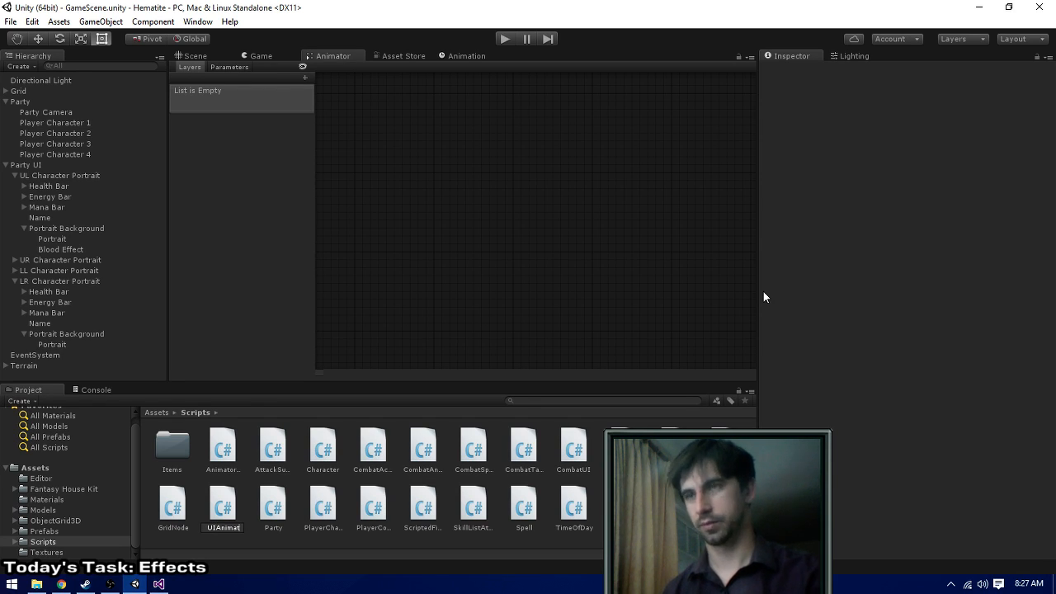
{"action": "key", "text": "Return"}
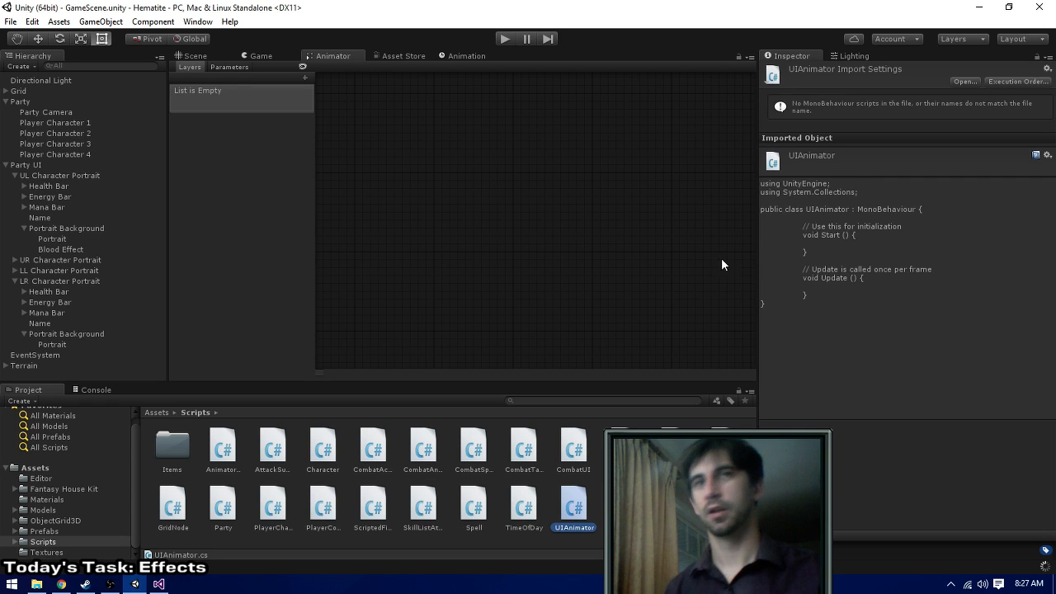
- Open UIAnimator in Visual Studio, reload the modified solution, and add a RequireComponent(typeof()) attribute above the class
{"action": "double_click", "coordinate": [576, 499]}
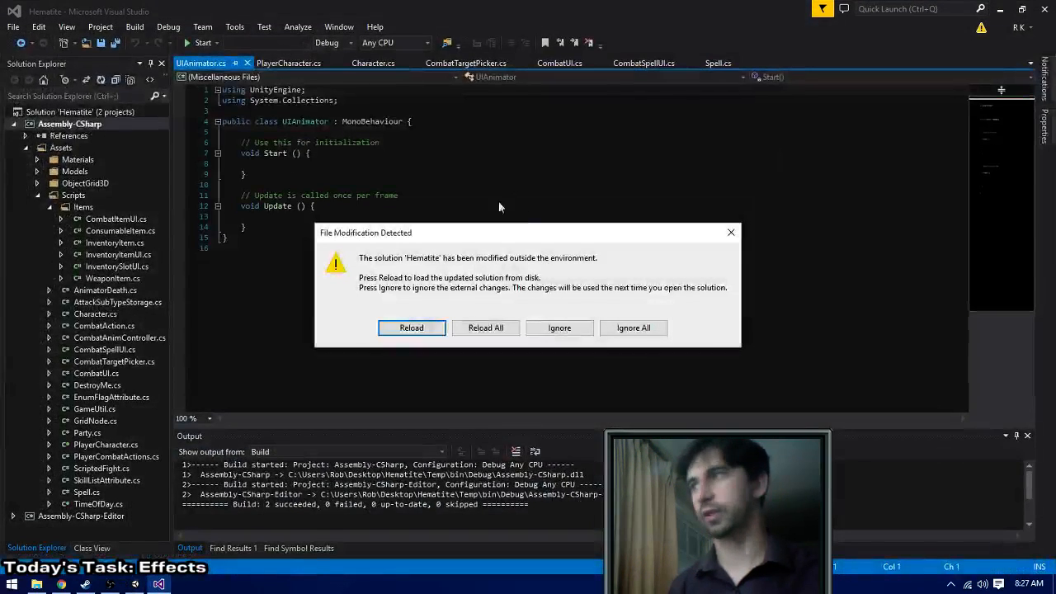
{"action": "left_click", "coordinate": [486, 327]}
{"action": "left_click", "coordinate": [312, 111]}
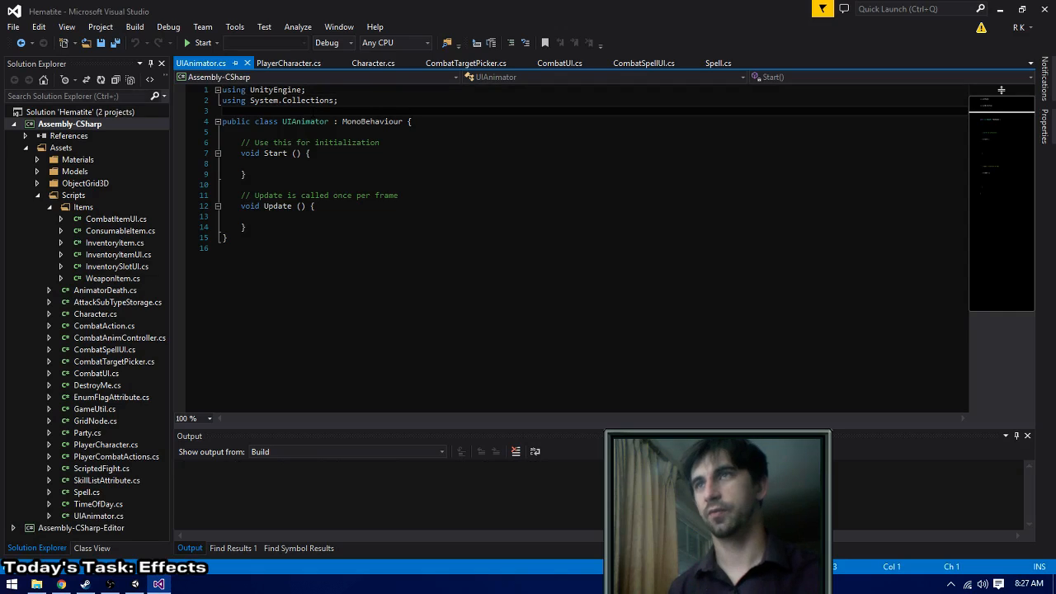
{"action": "key", "text": "Return"}
{"action": "type", "text": "[Requi"}
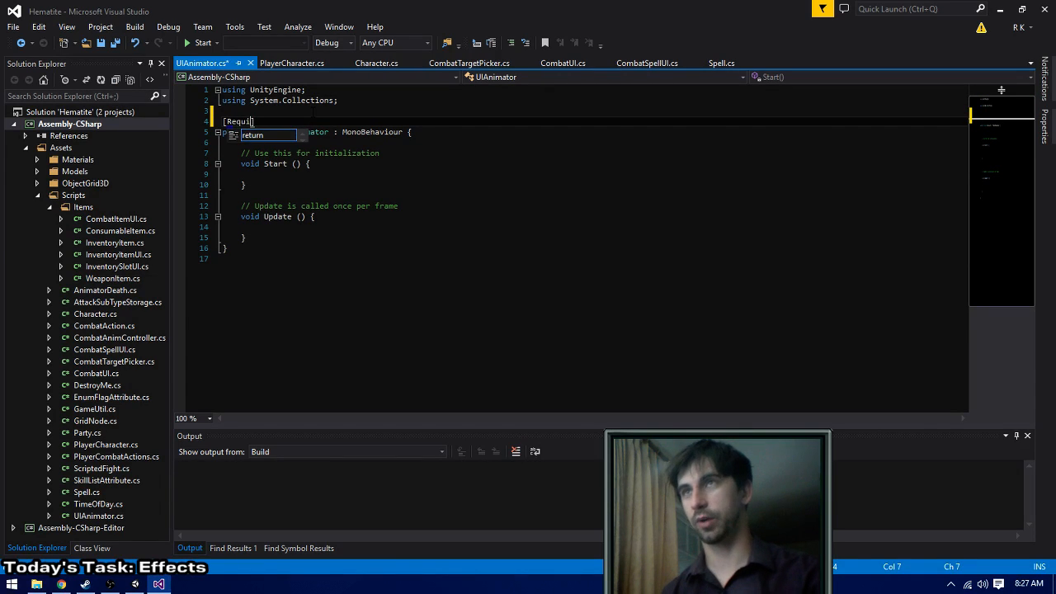
{"action": "key", "text": "BackSpace"}
{"action": "type", "text": "ireComponent"}
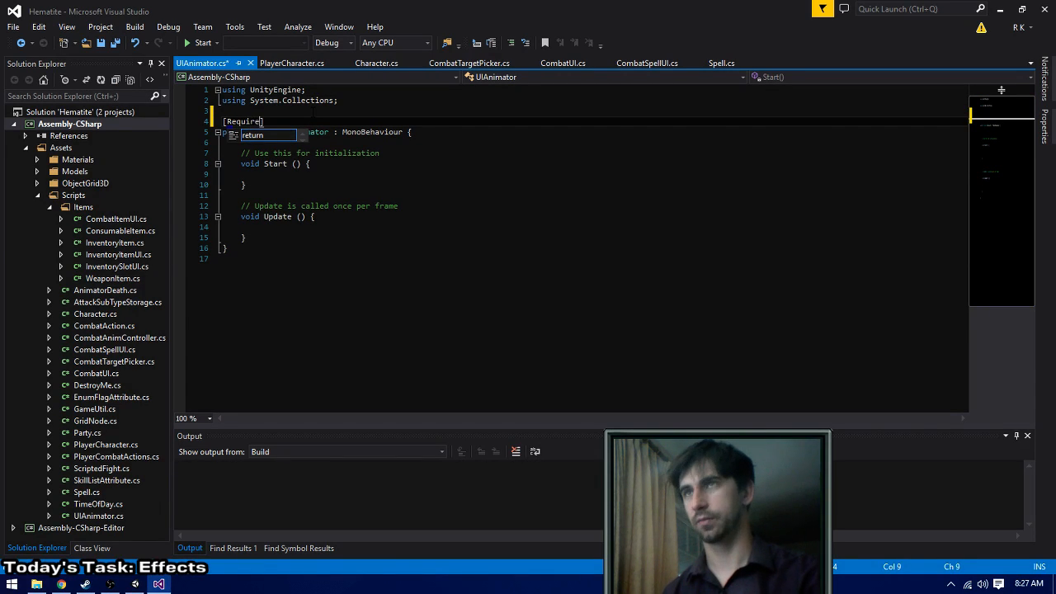
{"action": "type", "text": "(typeof("}
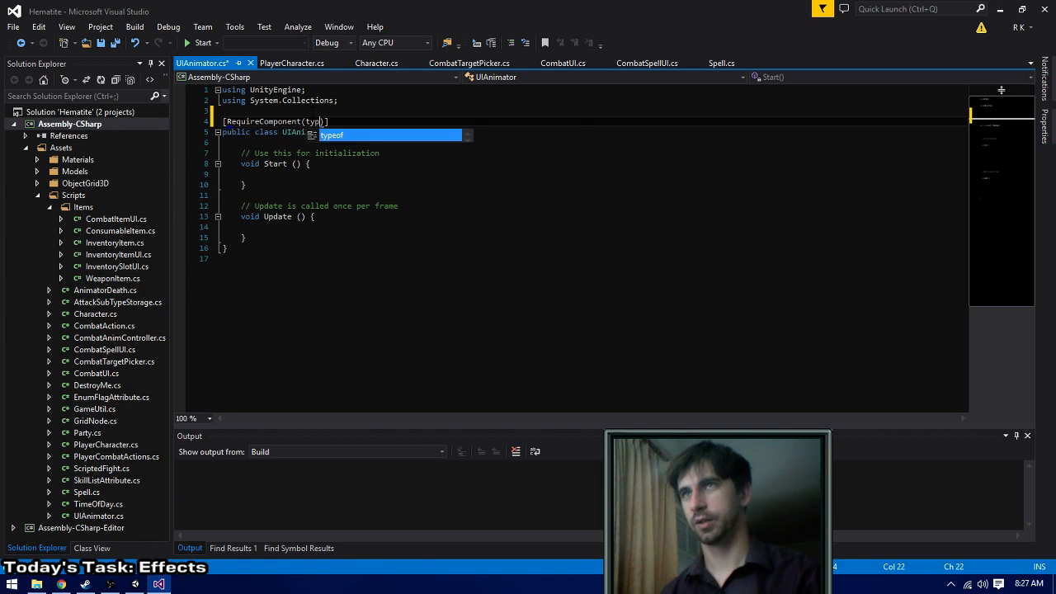
{"action": "key", "text": "Escape"}
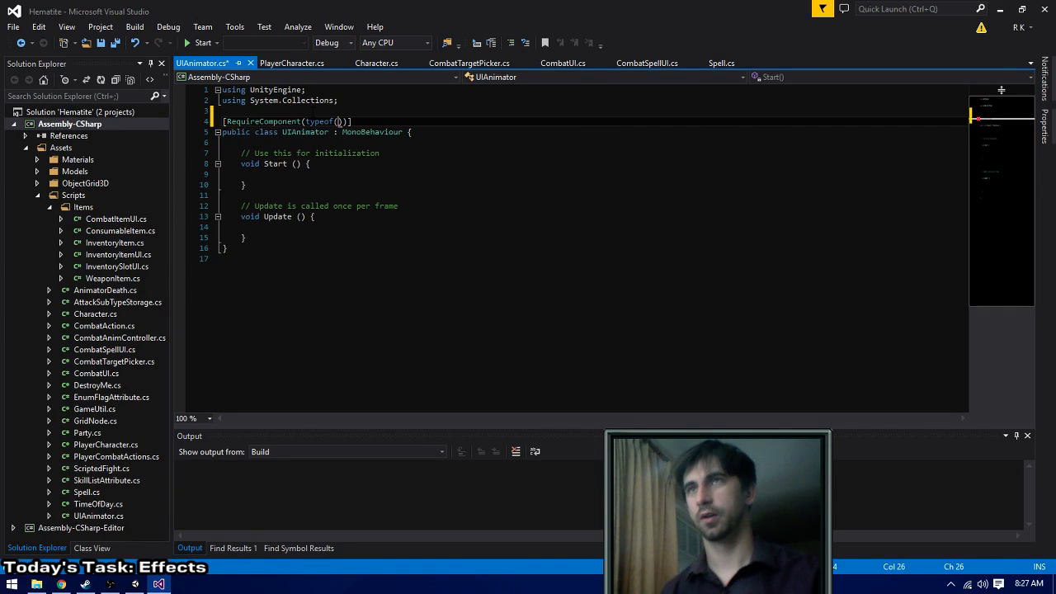
- Add a using UnityEngine.UI directive below the UnityEngine import
{"action": "key", "text": "Up"}
{"action": "key", "text": "Up"}
{"action": "key", "text": "Up"}
{"action": "key", "text": "shift+Home"}
{"action": "key", "text": "ctrl+c"}
{"action": "key", "text": "End"}
{"action": "key", "text": "Return"}
{"action": "key", "text": "ctrl+v"}
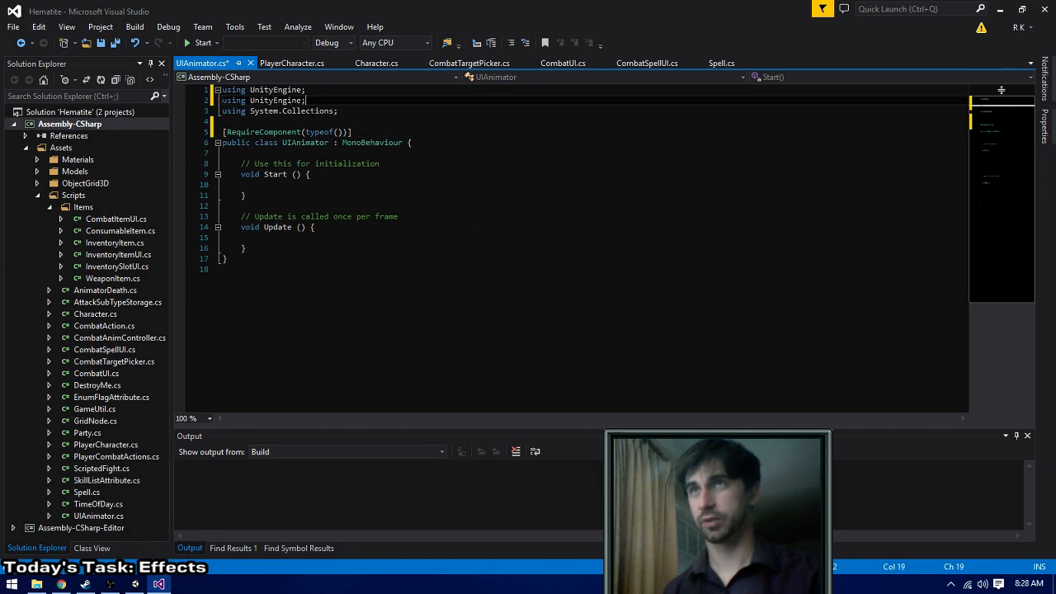
{"action": "type", "text": ".UI"}
- Fill in Image as the required type in the RequireComponent attribute
{"action": "key", "text": "Down"}
{"action": "key", "text": "Down"}
{"action": "key", "text": "Down"}
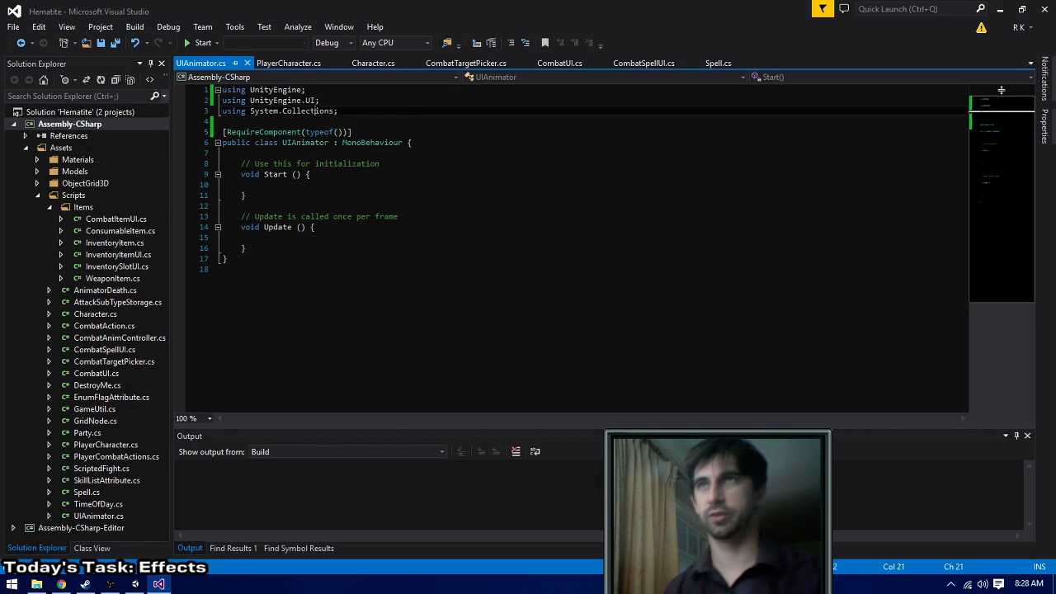
{"action": "key", "text": "Right"}
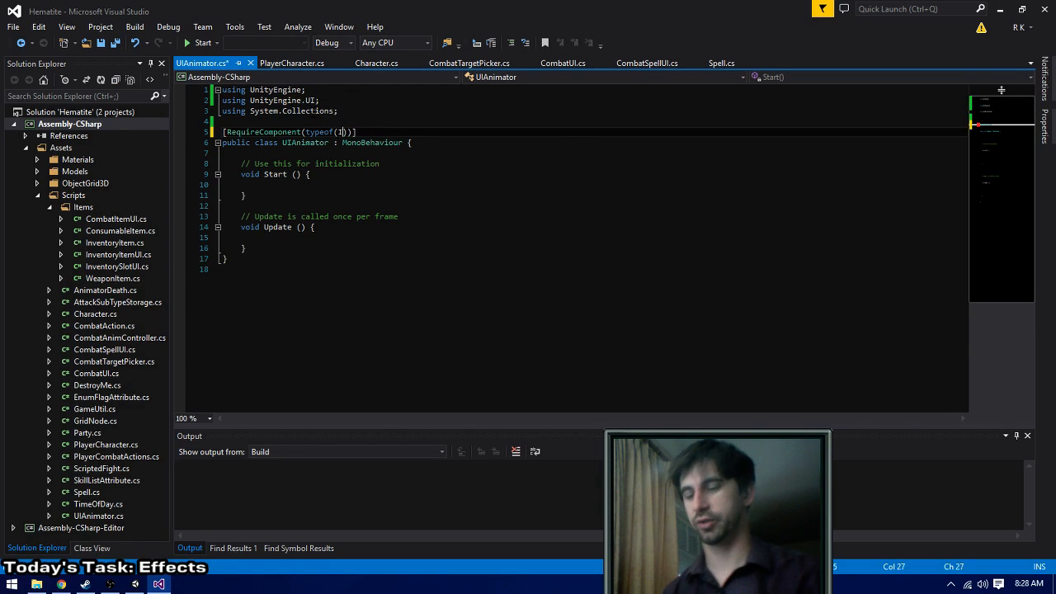
{"action": "type", "text": "Image"}
{"action": "key", "text": "Right"}
{"action": "key", "text": "Right"}
- Remove the Start method and its comment from the UIAnimator class
{"action": "key", "text": "Down"}
{"action": "key", "text": "Down"}
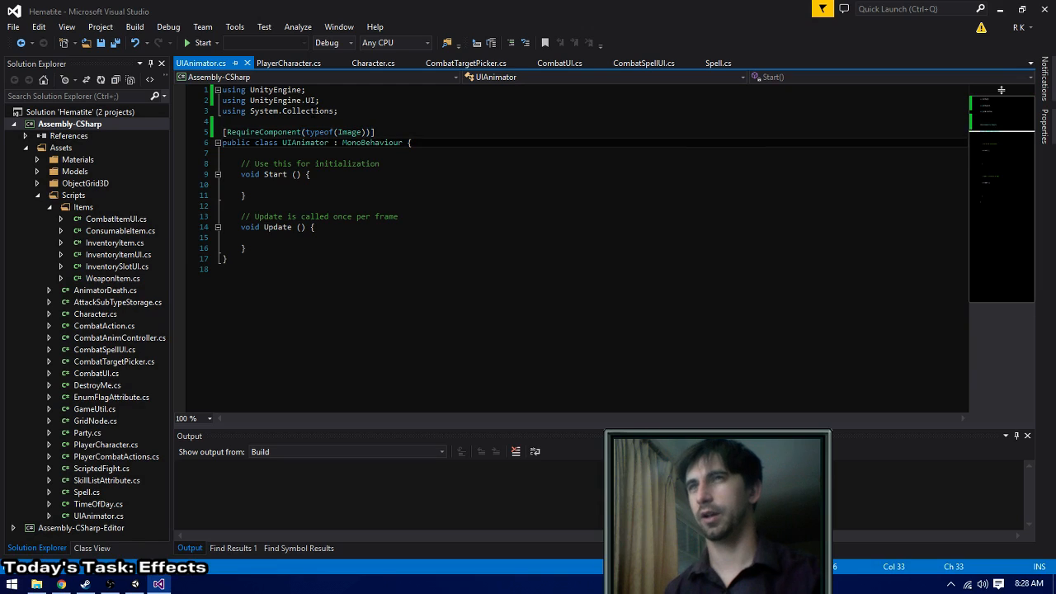
{"action": "key", "text": "ctrl+x"}
{"action": "key", "text": "ctrl+x"}
{"action": "key", "text": "ctrl+x"}
{"action": "key", "text": "ctrl+x"}
{"action": "key", "text": "ctrl+x"}
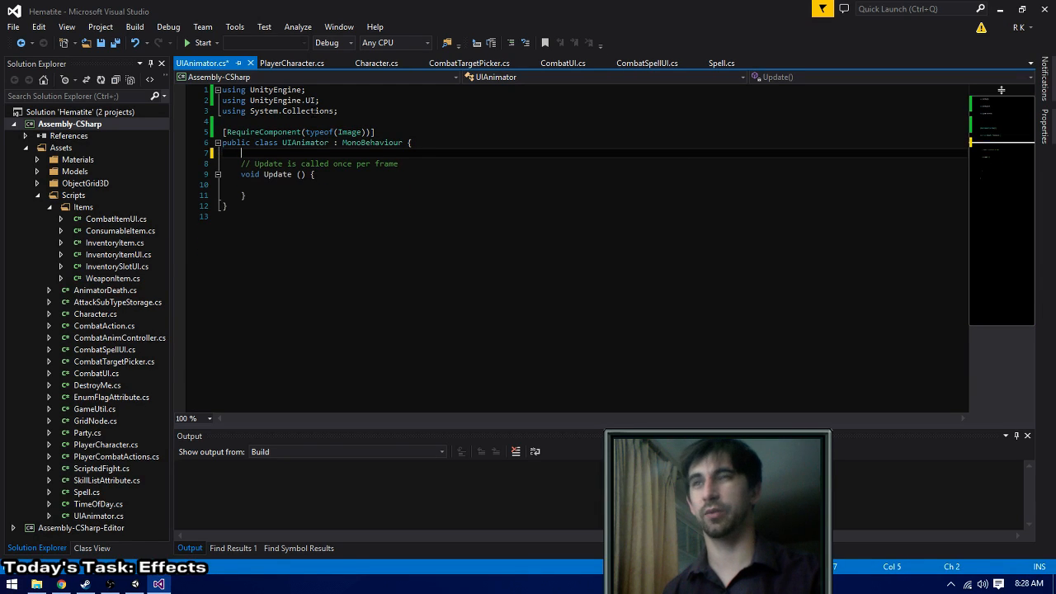
- Declare a public Sprite[] field named animFrames at the start of the UIAnimator class
{"action": "key", "text": "Return"}
{"action": "key", "text": "Return"}
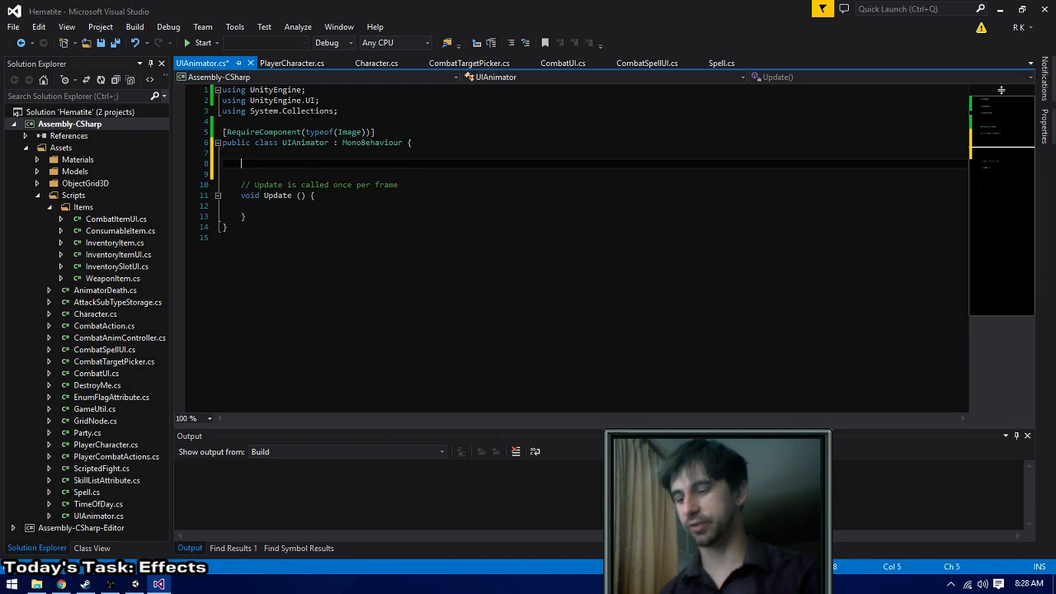
{"action": "key", "text": "BackSpace"}
{"action": "type", "text": "public "}
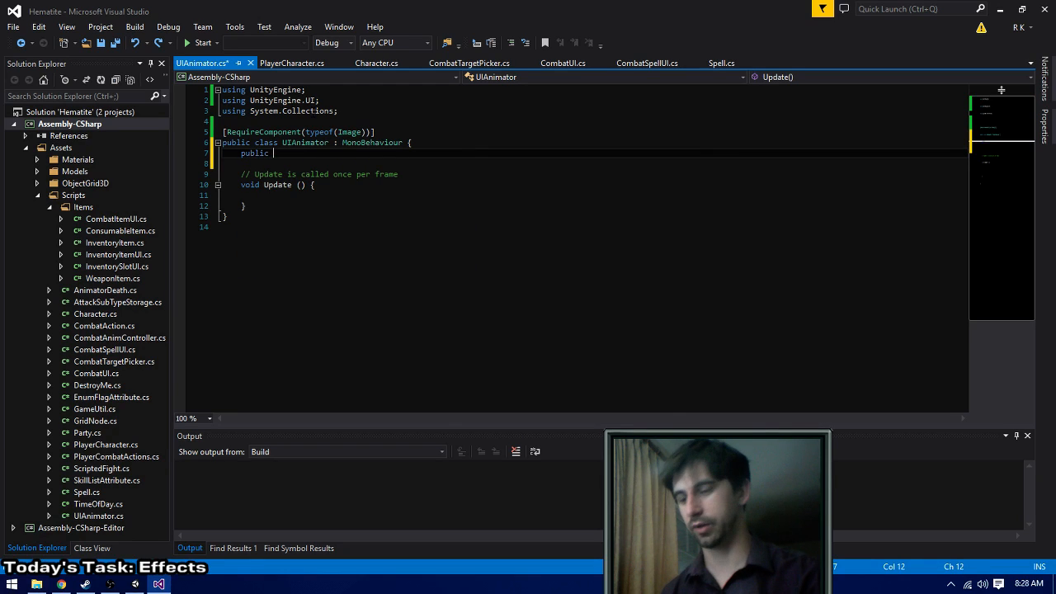
{"action": "type", "text": "Sprite[] "}
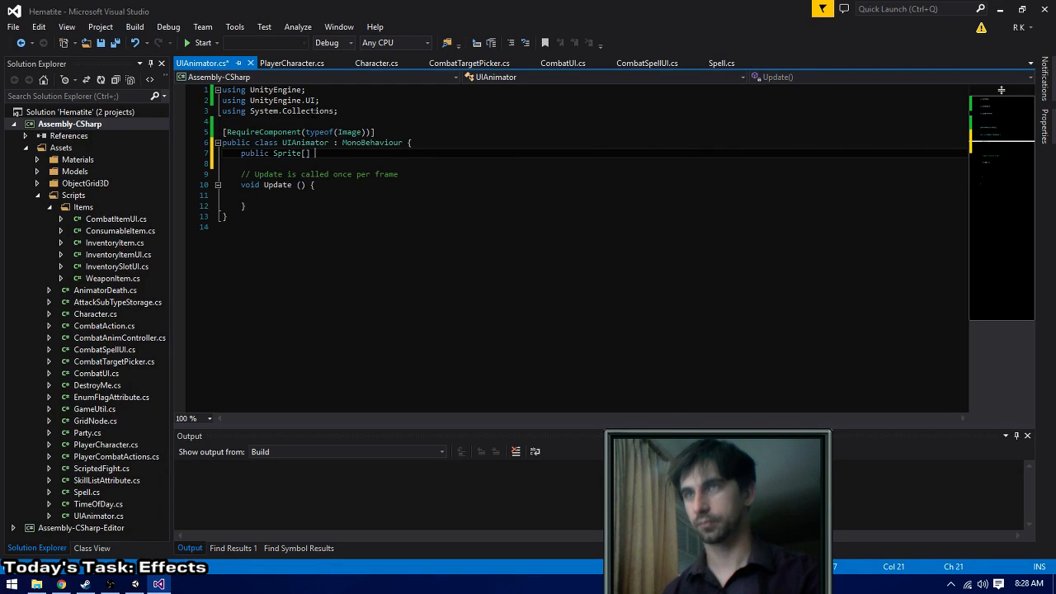
{"action": "type", "text": "frames;"}
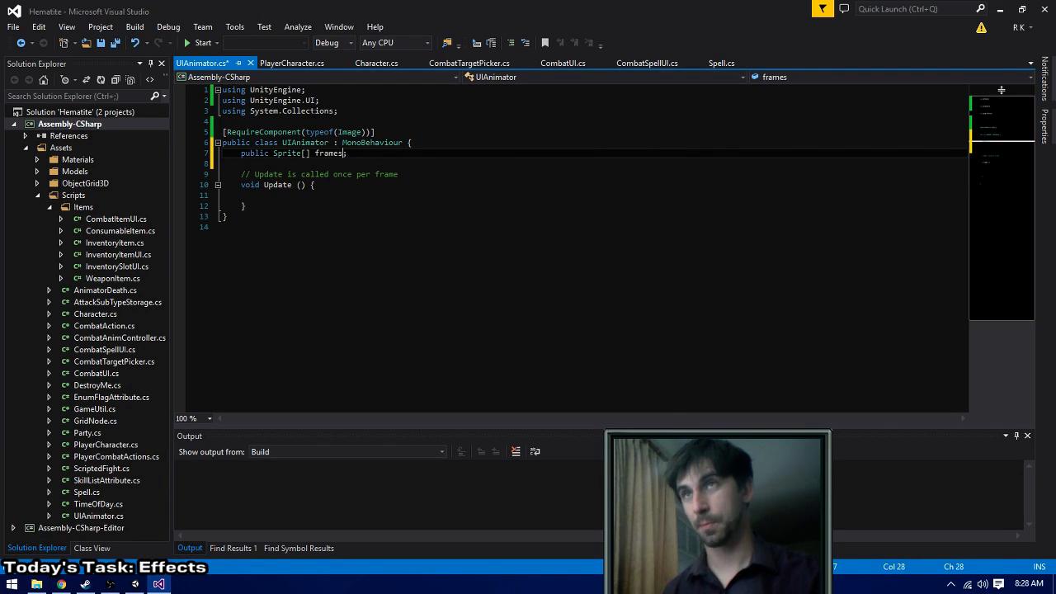
{"action": "type", "text": "animF"}
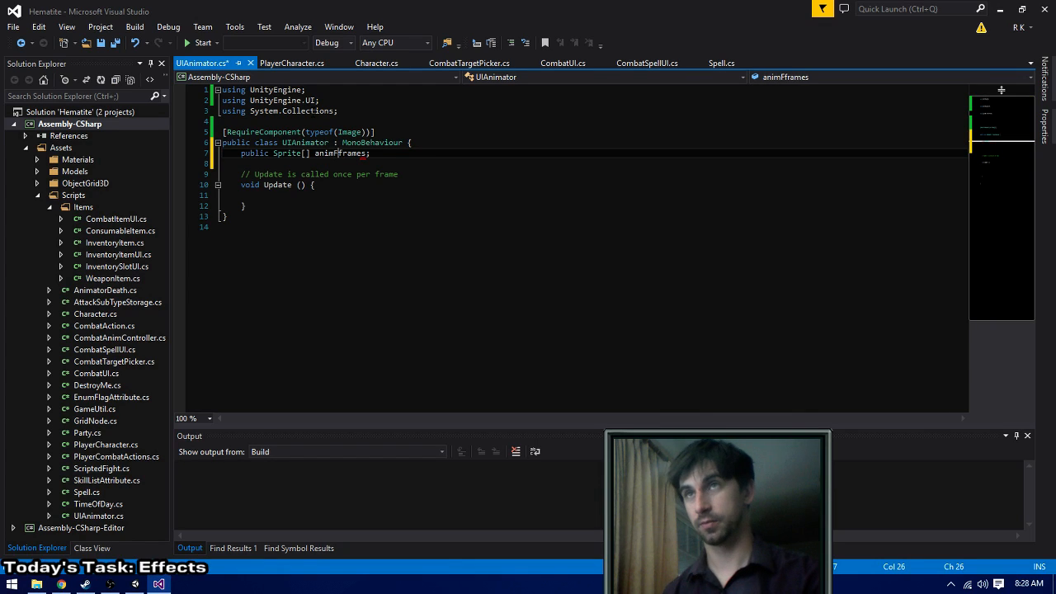
{"action": "key", "text": "Delete"}
{"action": "type", "text": "F"}
- Declare a public float field named animSpeed below animFrames and save the script
{"action": "key", "text": "End"}
{"action": "key", "text": "Return"}
{"action": "type", "text": "publ"}
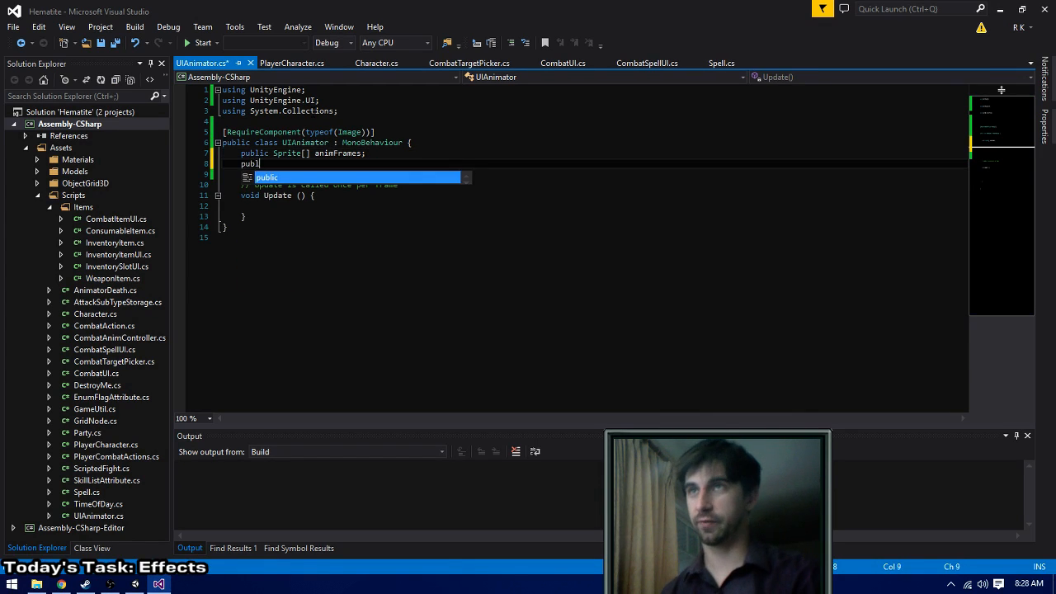
{"action": "type", "text": "ic float "}
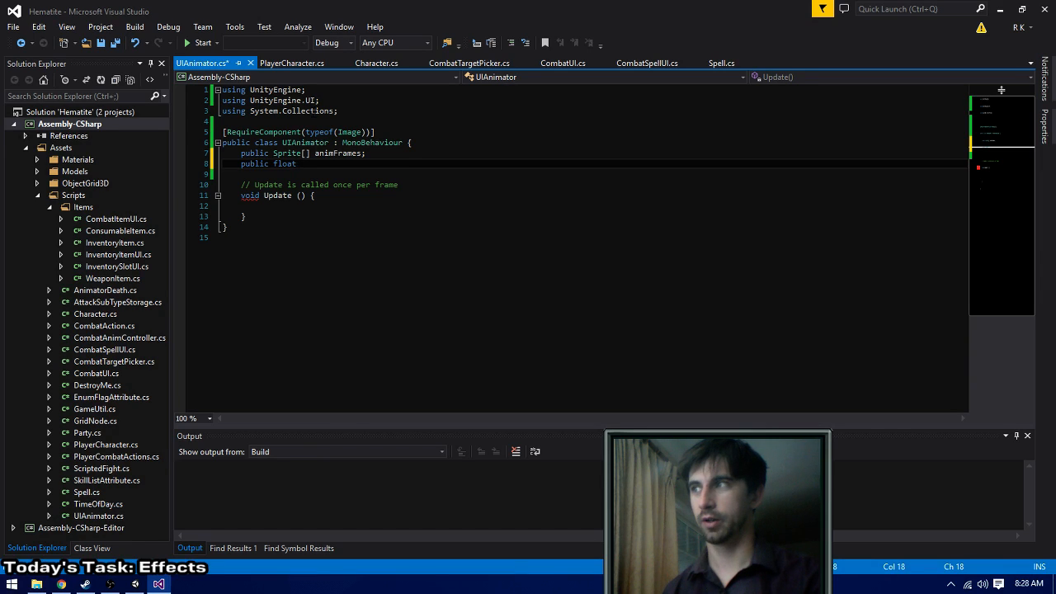
{"action": "type", "text": "anim"}
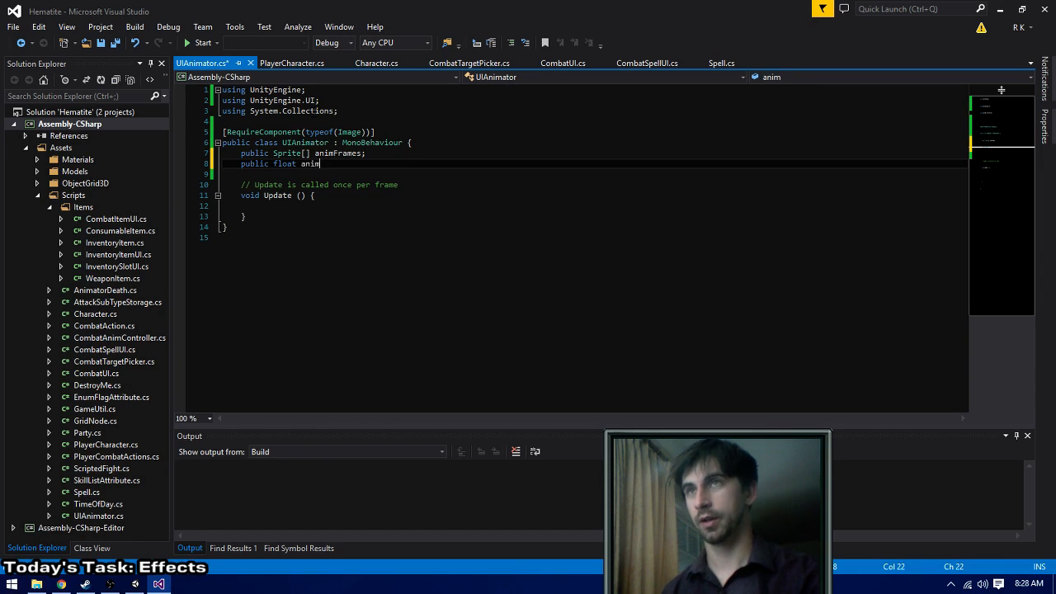
{"action": "type", "text": "Speed;"}
{"action": "key", "text": "ctrl+s"}
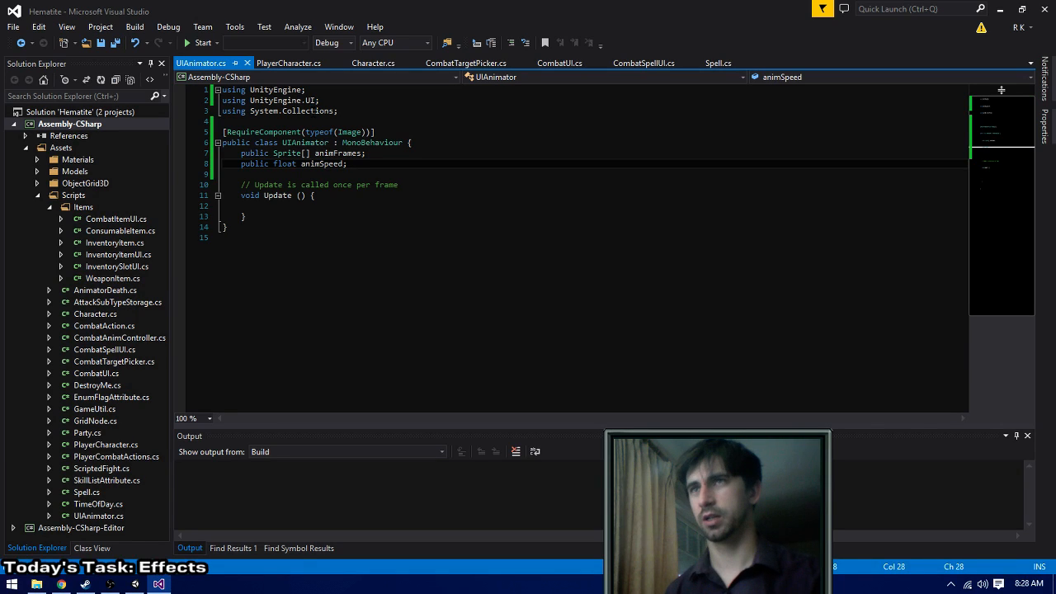
- Add a private animationTimer declaration initialised to 0.0f below the public fields of the UIAnimator class, leaving a blank line between
{"action": "key", "text": "Return"}
{"action": "key", "text": "Return"}
{"action": "type", "text": "private "}
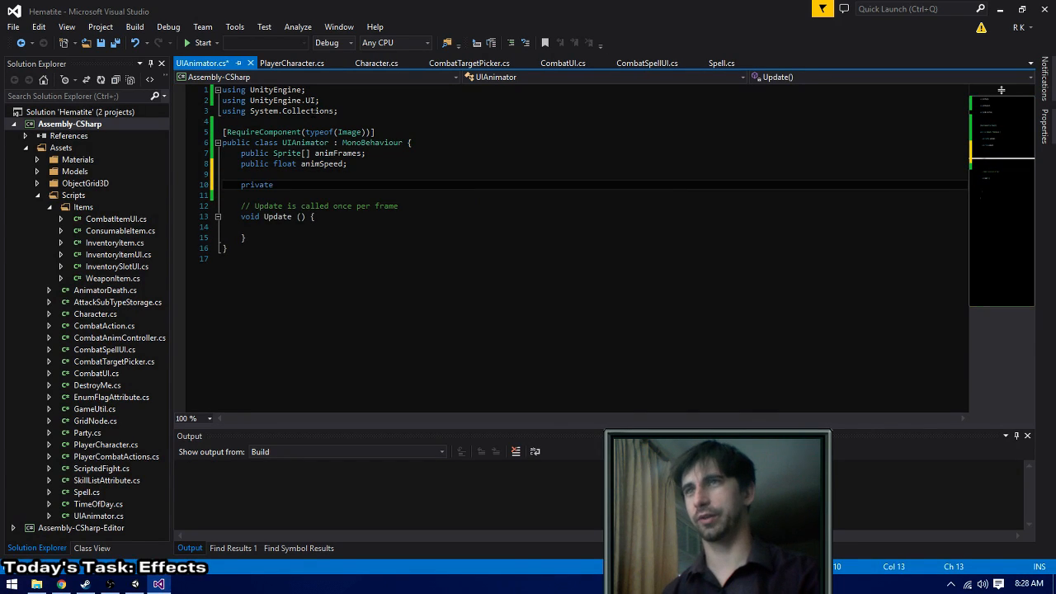
{"action": "type", "text": "animation"}
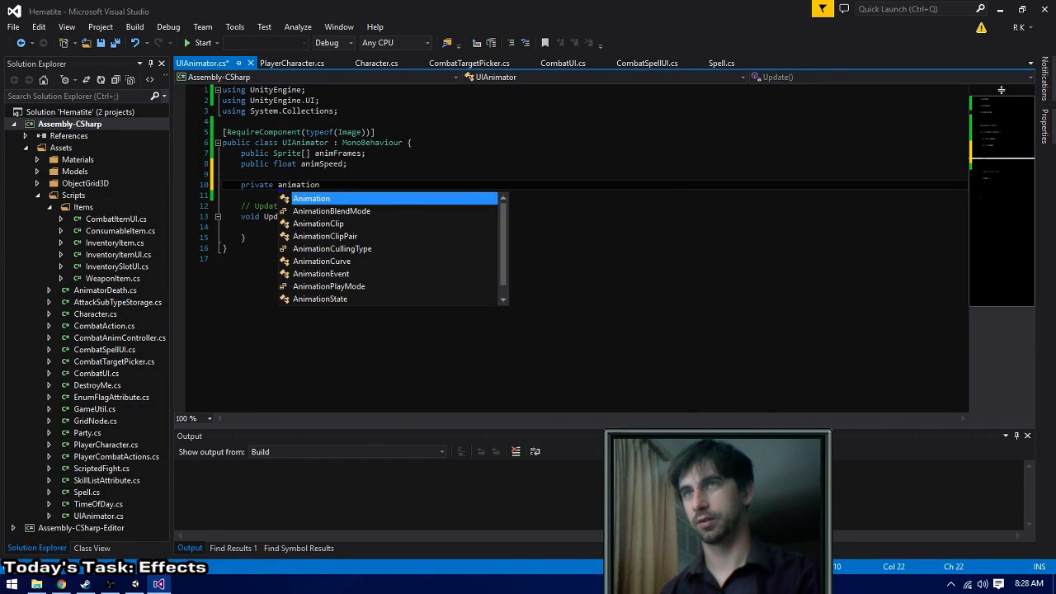
{"action": "type", "text": "Timer = 0.0f;"}
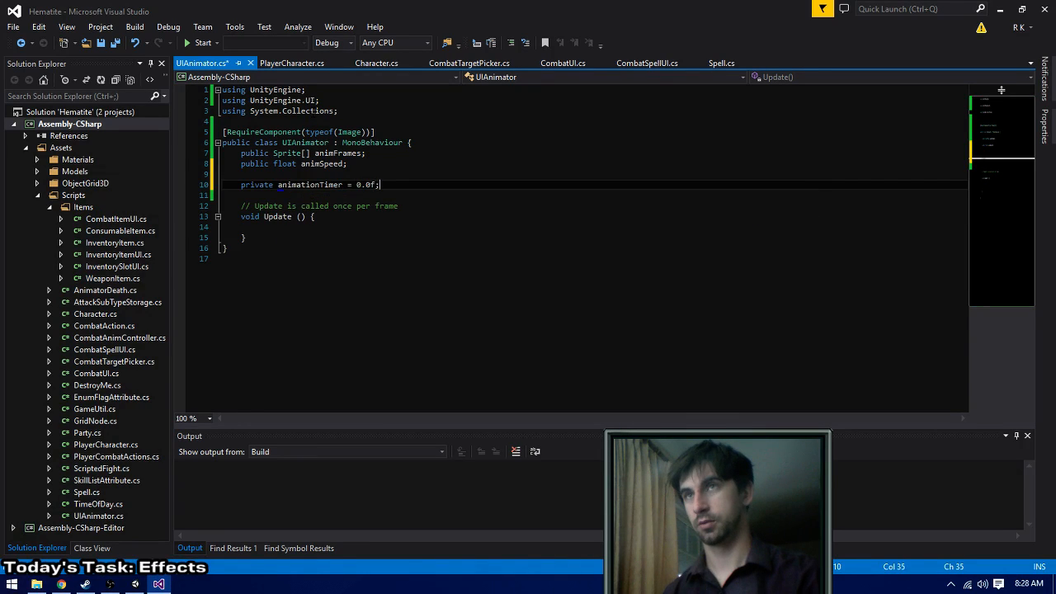
- Add a private currentFrame declaration initialised to 0 below animationTimer and save the script
{"action": "key", "text": "Return"}
{"action": "type", "text": "private c"}
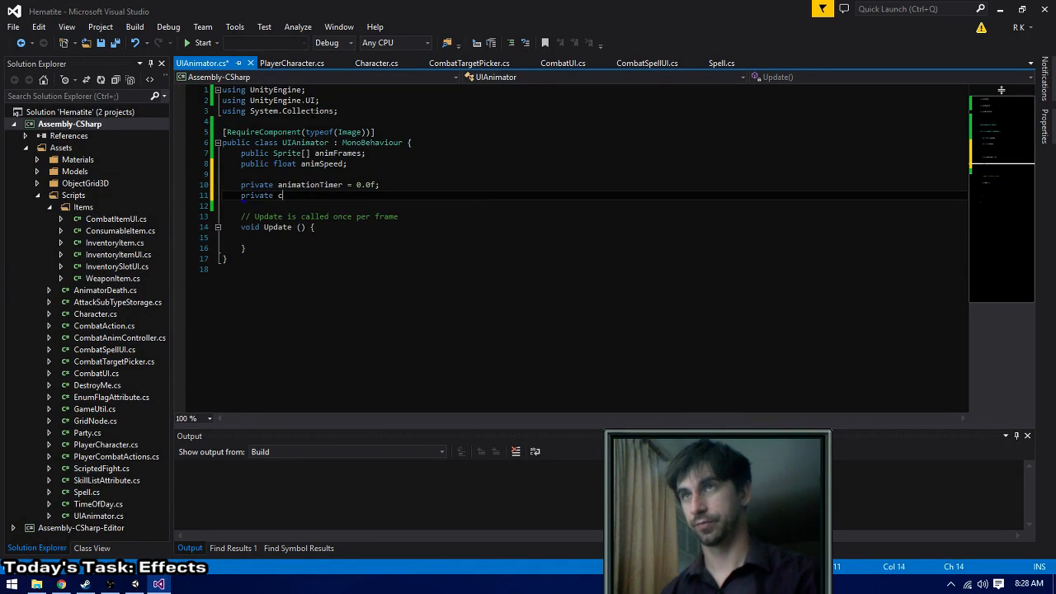
{"action": "type", "text": "urrentFrame = 0;"}
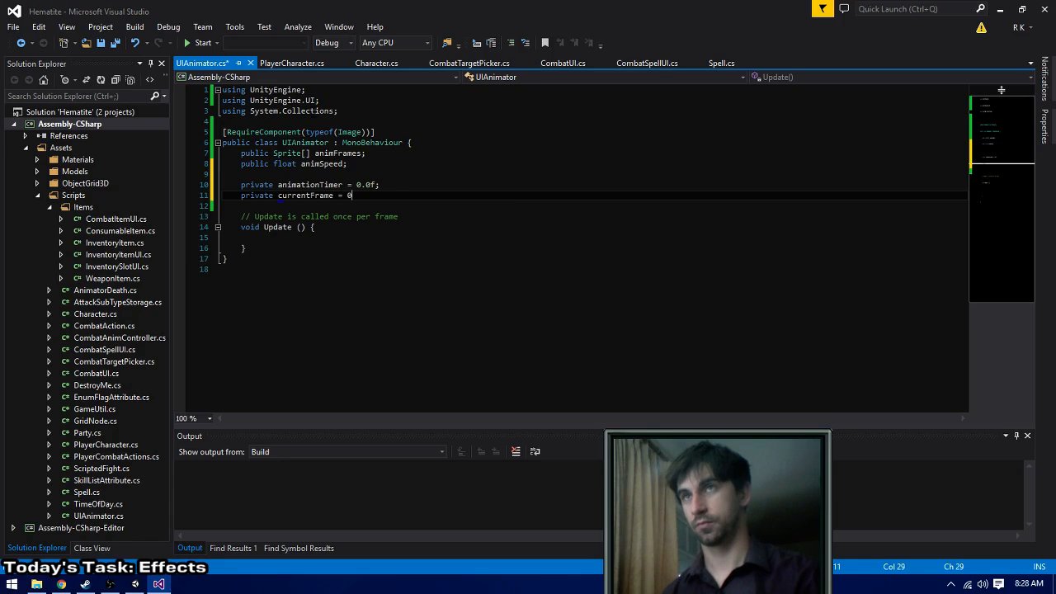
{"action": "key", "text": "Down"}
{"action": "key", "text": "Down"}
{"action": "key", "text": "ctrl+s"}
{"action": "key", "text": "Down"}
{"action": "key", "text": "Down"}
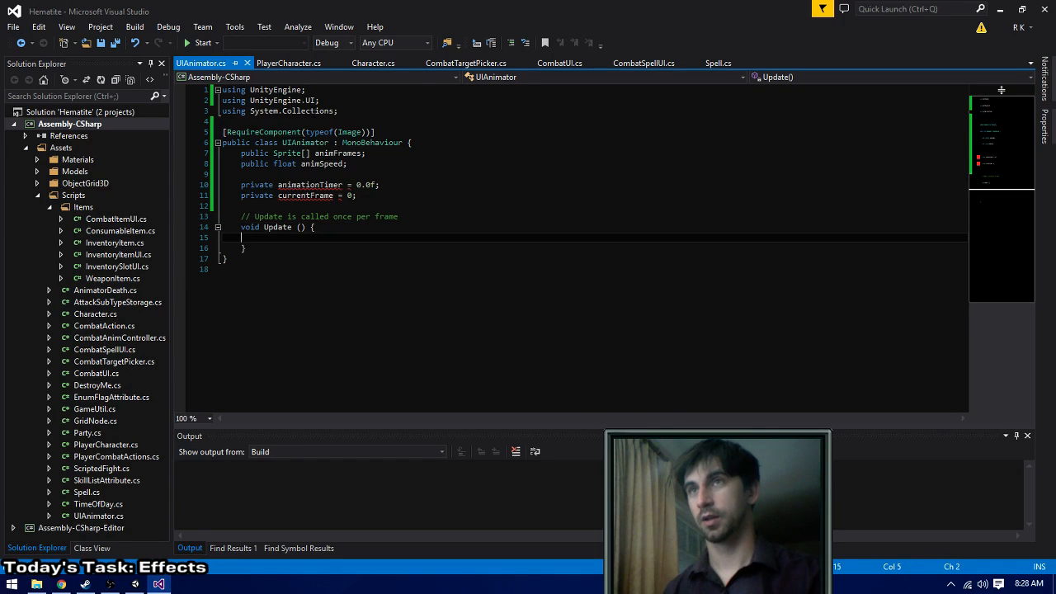
- Give both the currentFrame and animationTimer declarations the type float
{"action": "key", "text": "Up"}
{"action": "key", "text": "Up"}
{"action": "key", "text": "Up"}
{"action": "key", "text": "Up"}
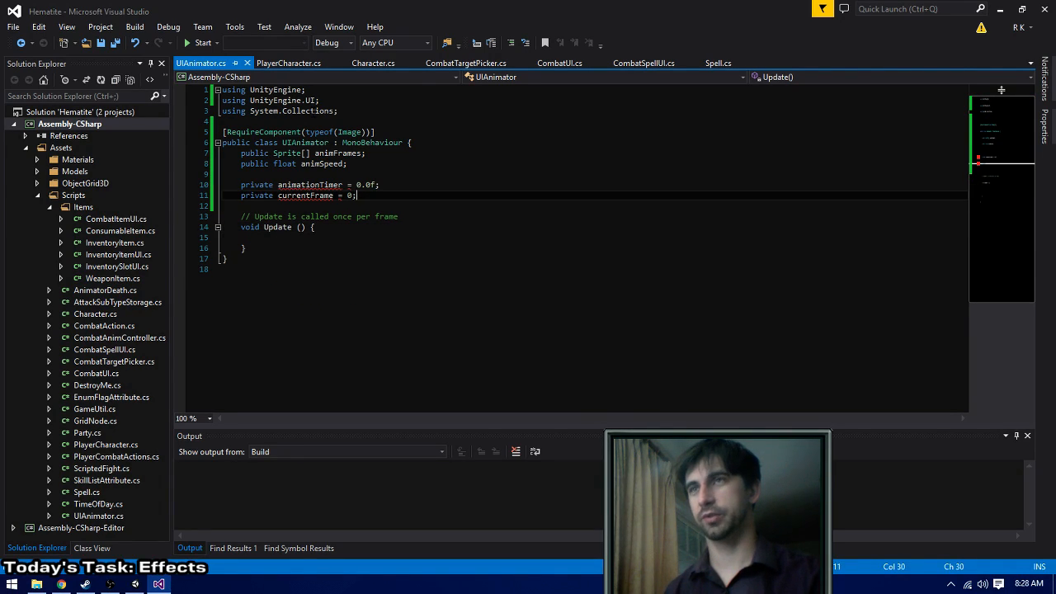
{"action": "key", "text": "Left"}
{"action": "key", "text": "Left"}
{"action": "key", "text": "Left"}
{"action": "key", "text": "Left"}
{"action": "type", "text": "float"}
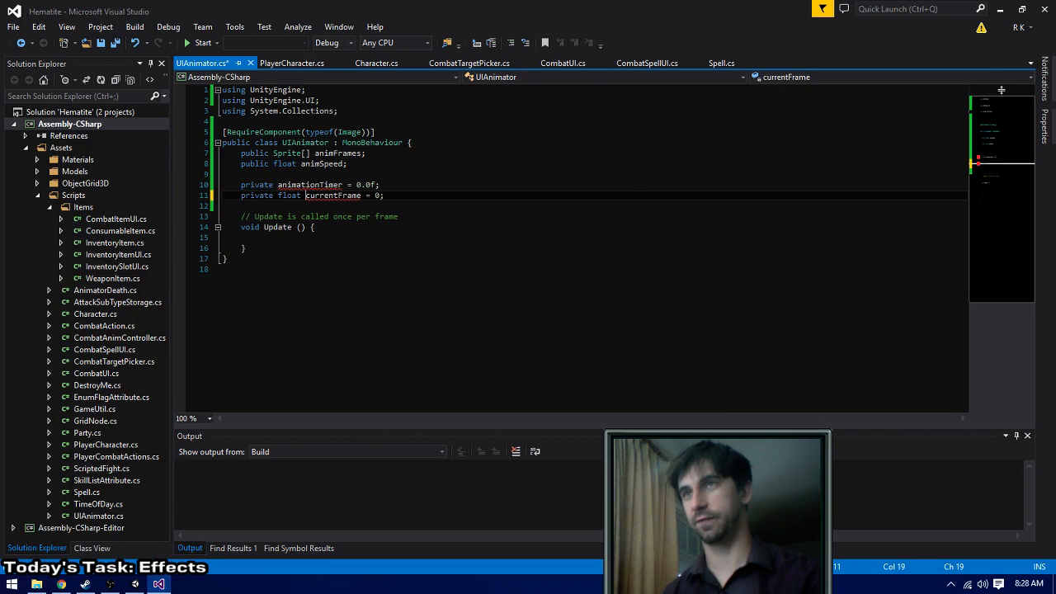
{"action": "key", "text": "Up"}
{"action": "key", "text": "ctrl+Left"}
{"action": "type", "text": "f"}
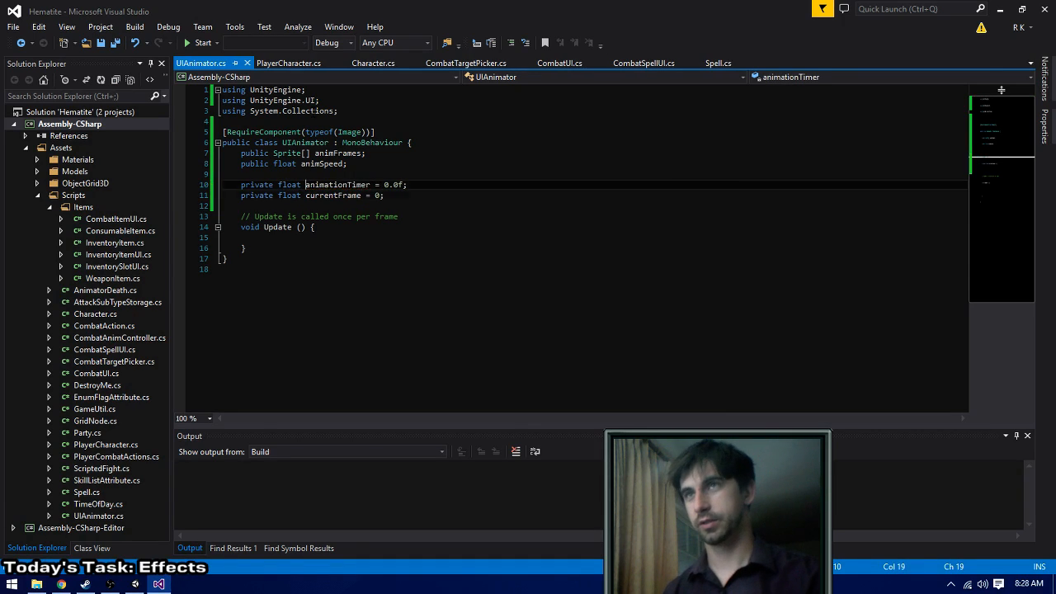
- Add a statement in the Update method that increases animationTimer by Time.deltaTime
{"action": "key", "text": "Down"}
{"action": "key", "text": "Down"}
{"action": "key", "text": "Down"}
{"action": "key", "text": "Down"}
{"action": "key", "text": "Down"}
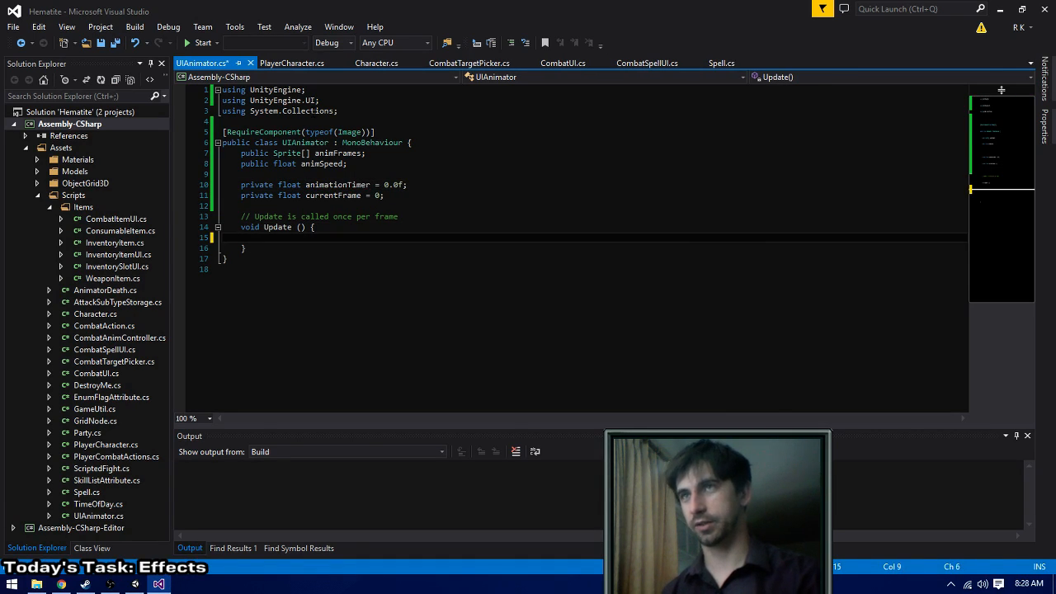
{"action": "type", "text": "ani"}
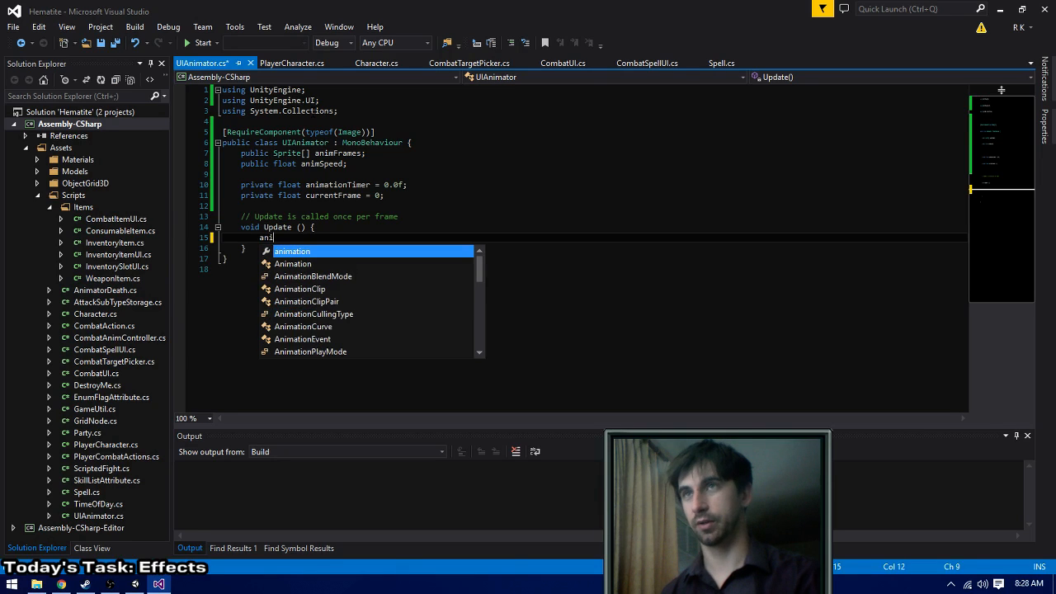
{"action": "type", "text": "mationTimer +"}
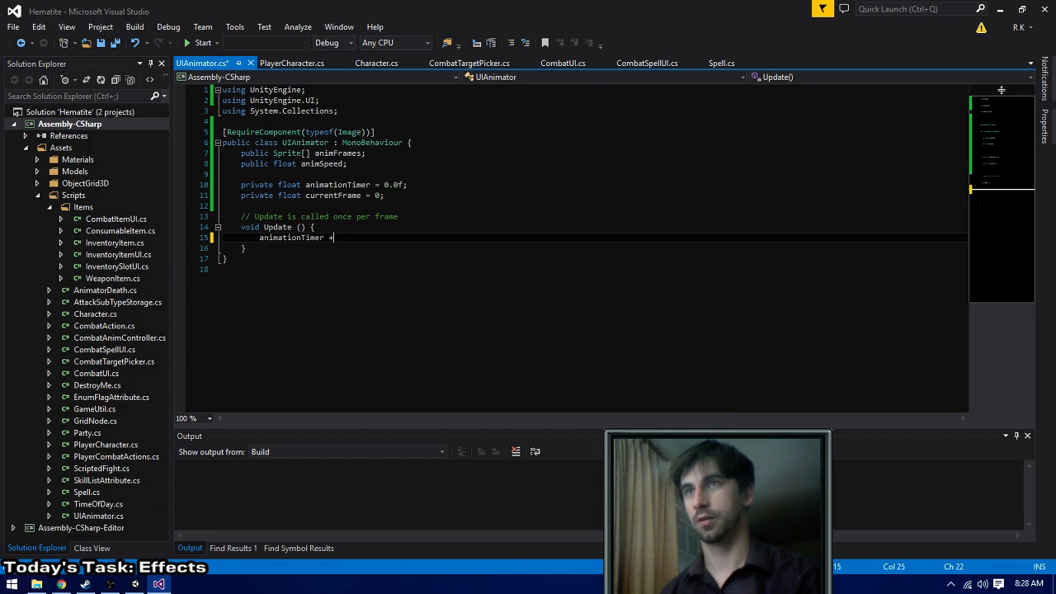
{"action": "type", "text": "= Time.deltaTime;"}
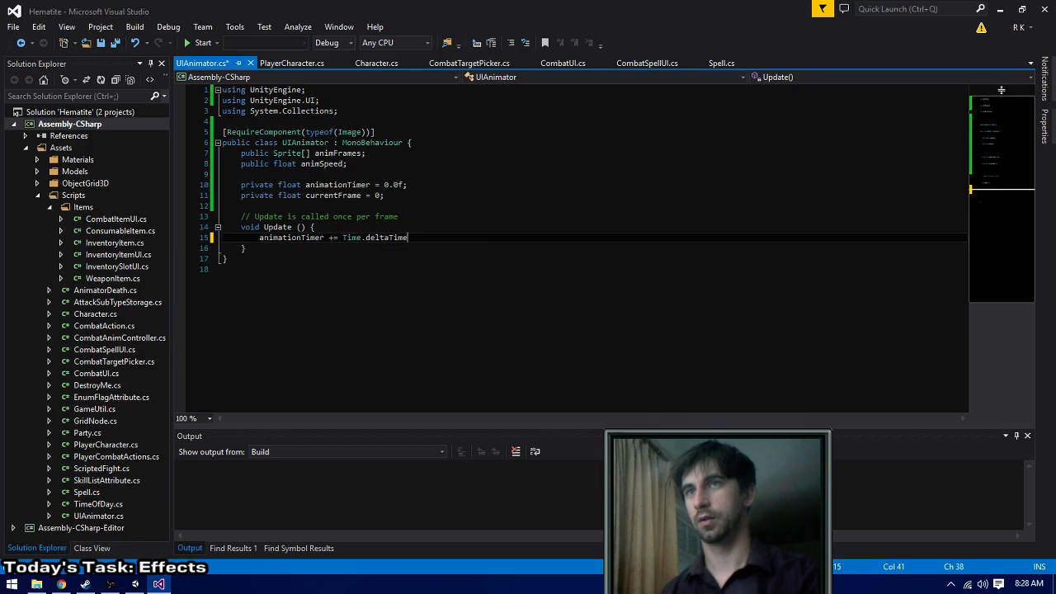
- Change the timer statement to subtract Time.deltaTime and open an if block below it for animationTimer <= 0.0f
{"action": "key", "text": "Return"}
{"action": "type", "text": "if (animation"}
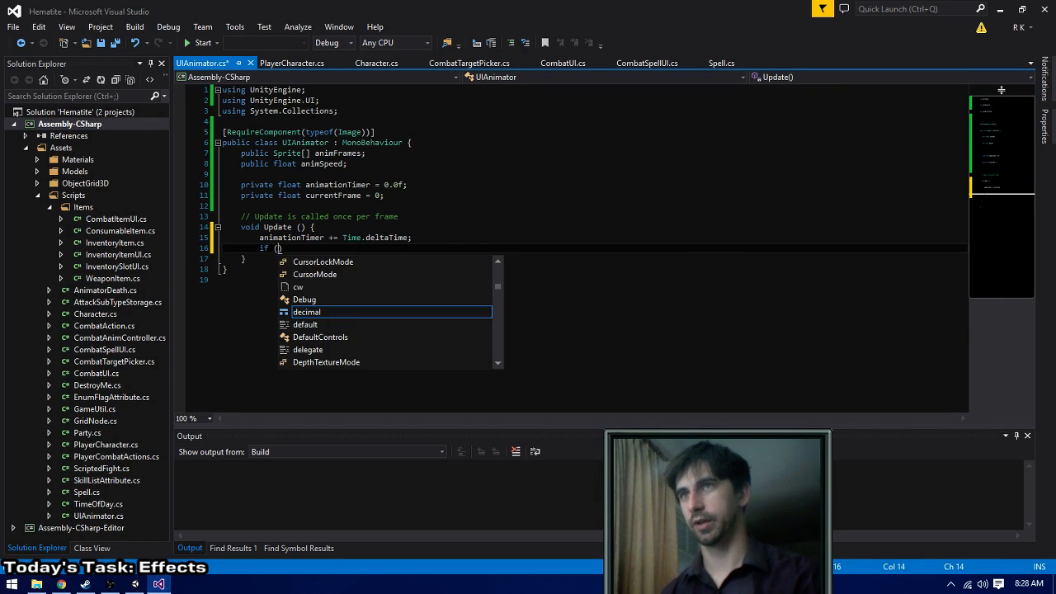
{"action": "key", "text": "Escape"}
{"action": "key", "text": "Up"}
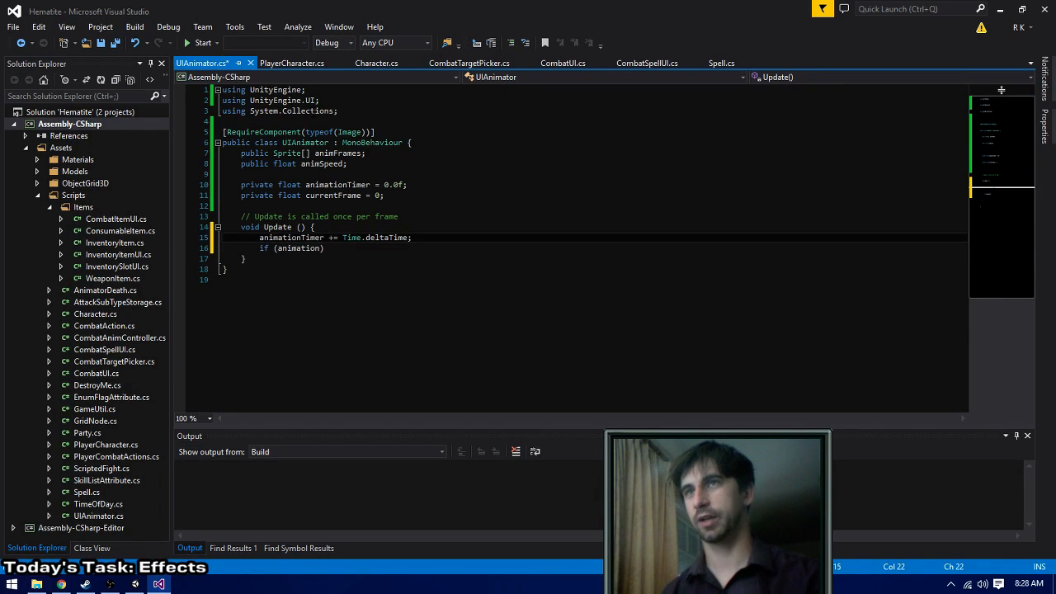
{"action": "key", "text": "BackSpace"}
{"action": "type", "text": "-"}
{"action": "key", "text": "Down"}
{"action": "key", "text": "Left"}
{"action": "type", "text": "T"}
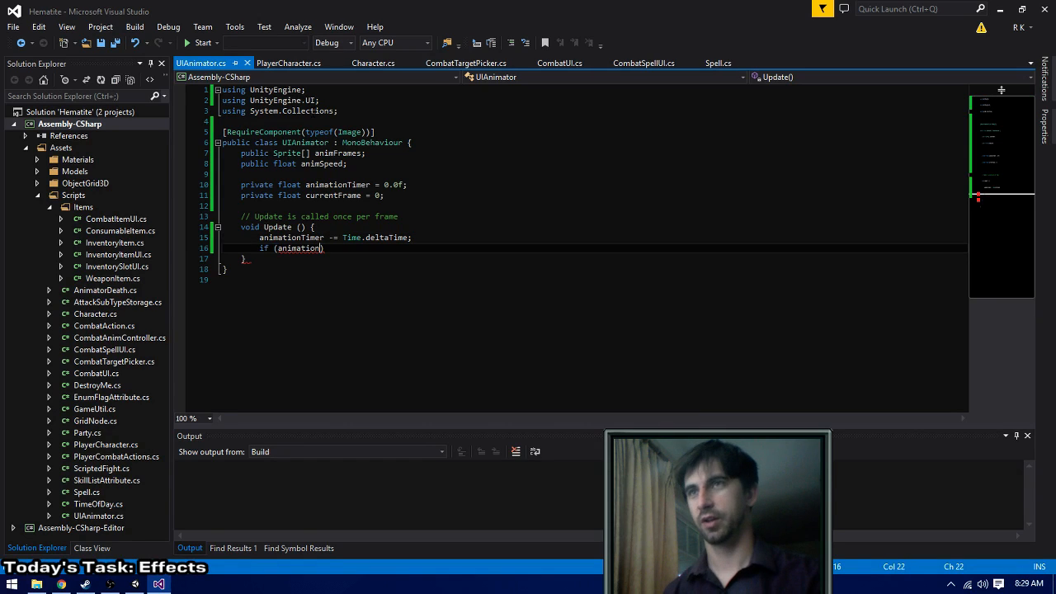
{"action": "type", "text": "imer <= 0.0f"}
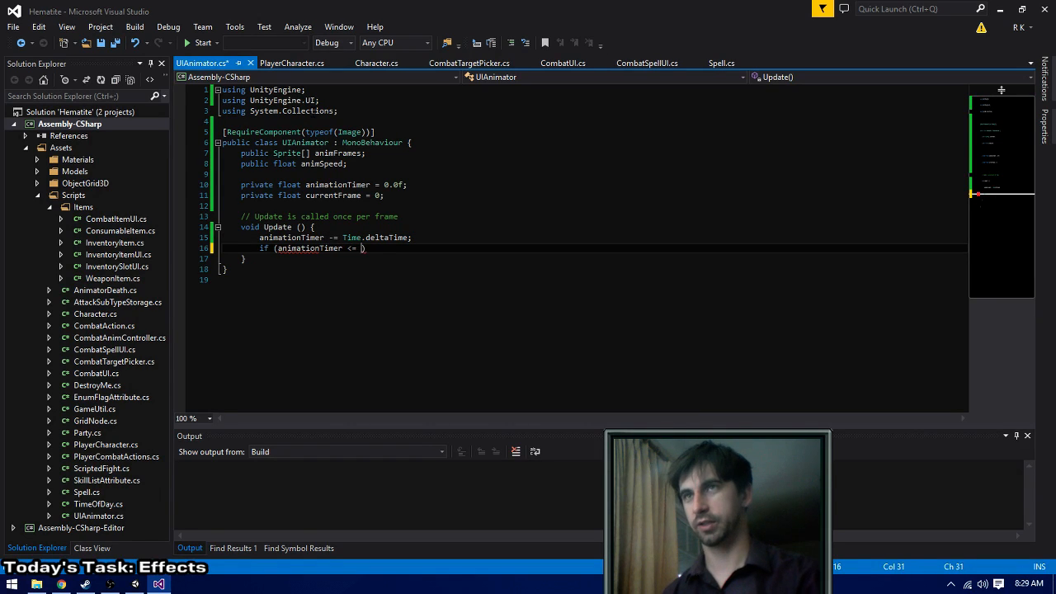
{"action": "type", "text": ") {"}
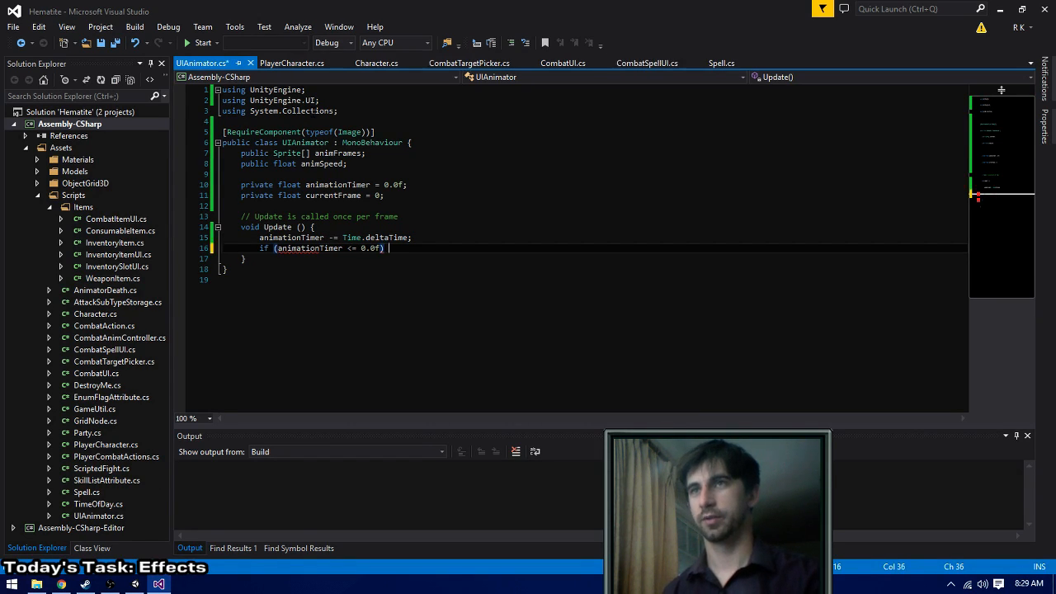
- Increase animationTimer by animSpeed inside the if block and build the solution
{"action": "key", "text": "Return"}
{"action": "type", "text": "anim"}
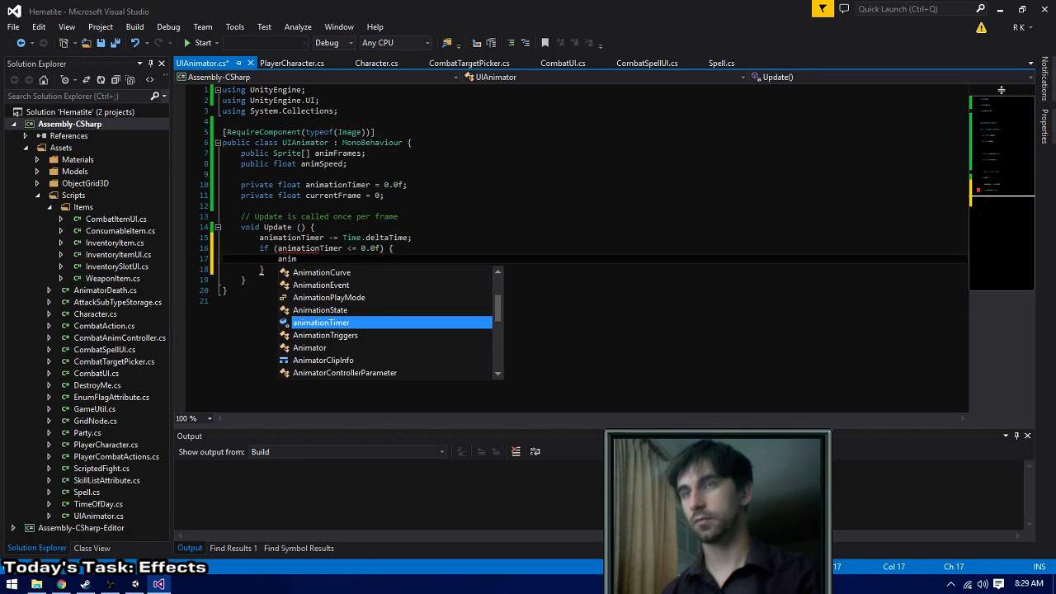
{"action": "type", "text": "ationTimer ="}
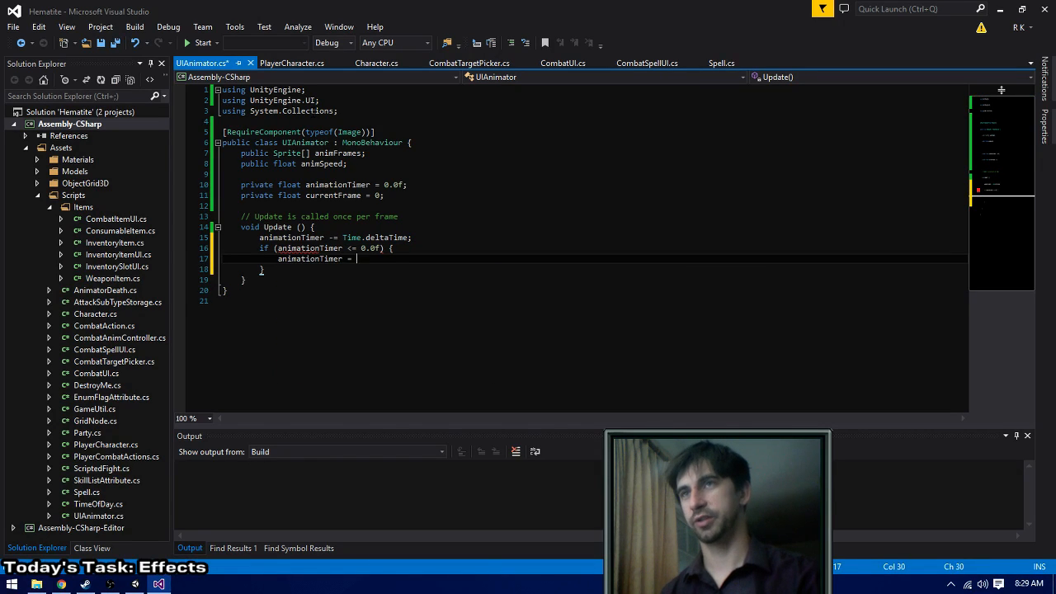
{"action": "key", "text": "BackSpace"}
{"action": "key", "text": "BackSpace"}
{"action": "type", "text": "+"}
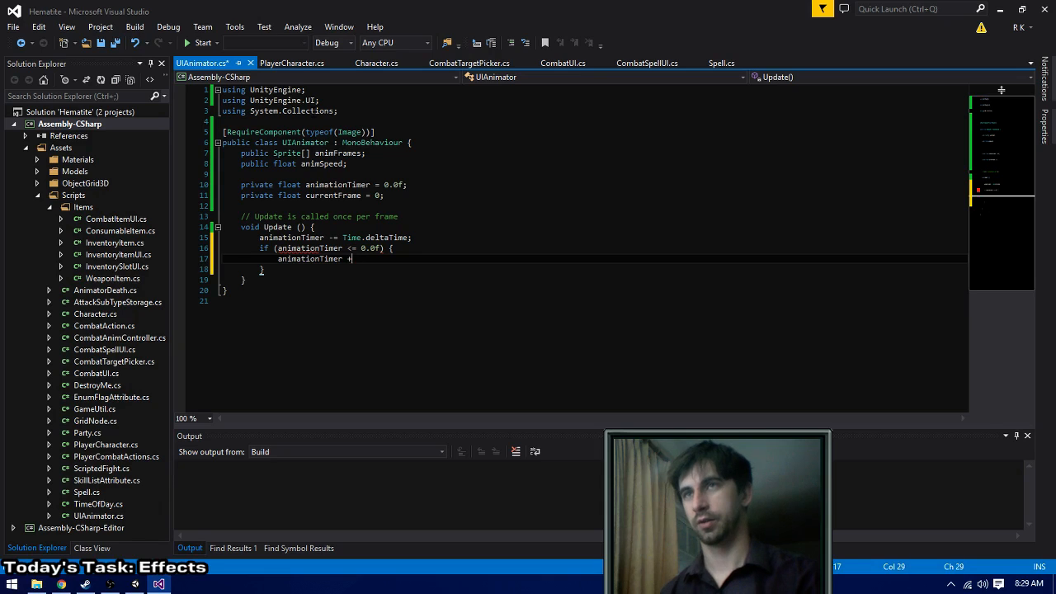
{"action": "type", "text": "= animSpeed;"}
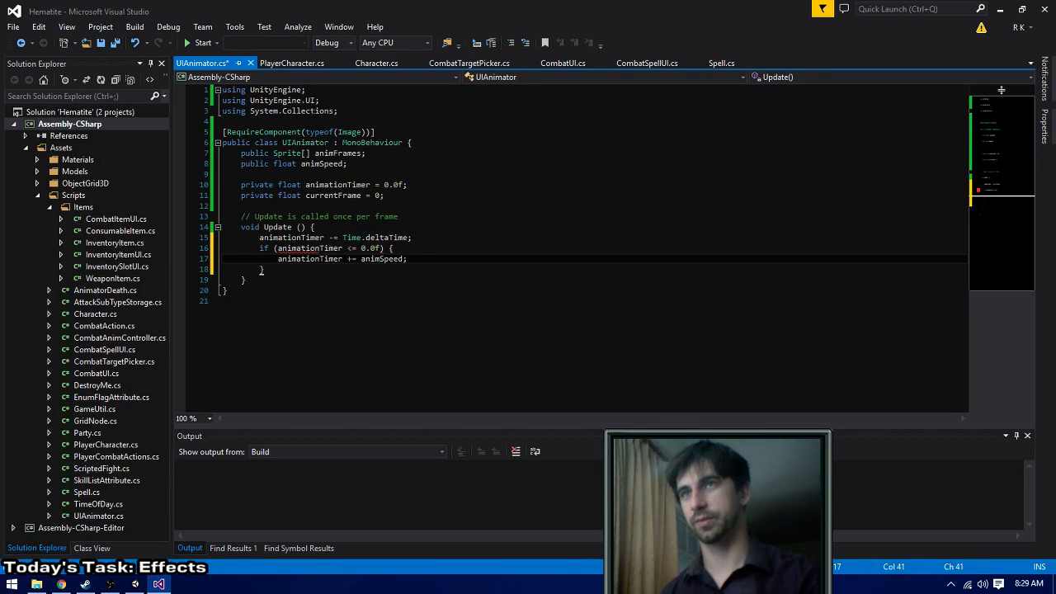
{"action": "key", "text": "ctrl+shift+b"}
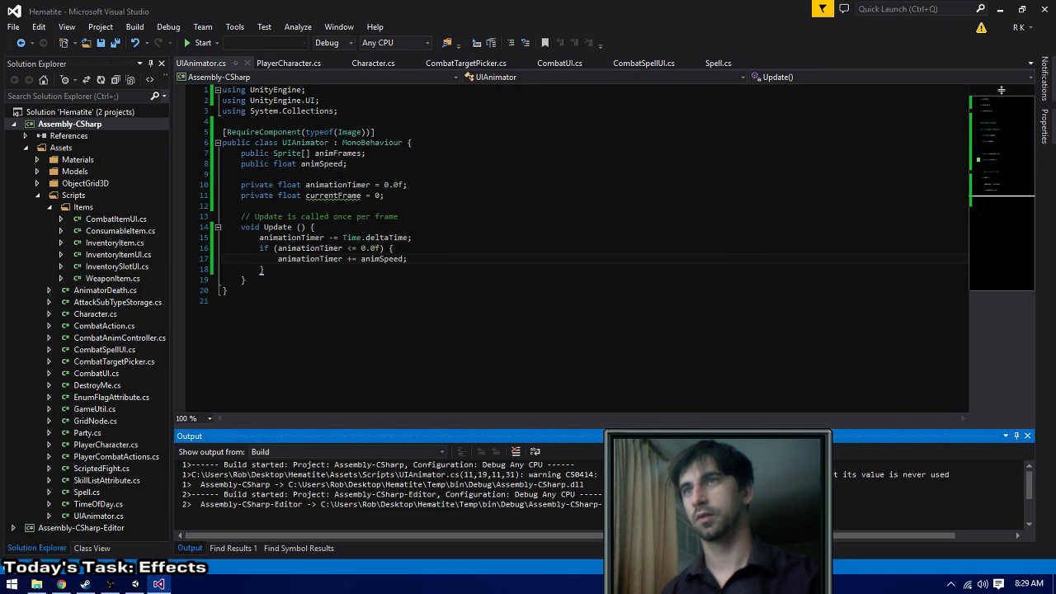
- Start a nested if statement at the beginning of the timer if block, above the animSpeed line
{"action": "left_click", "coordinate": [457, 260]}
{"action": "key", "text": "Up"}
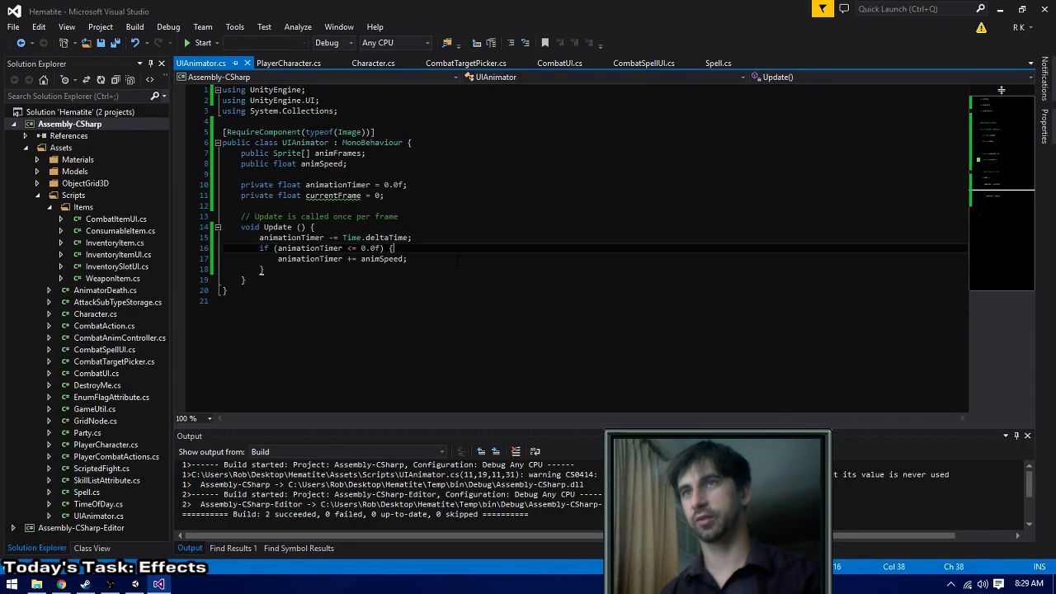
{"action": "key", "text": "Return"}
{"action": "key", "text": "Return"}
{"action": "key", "text": "Up"}
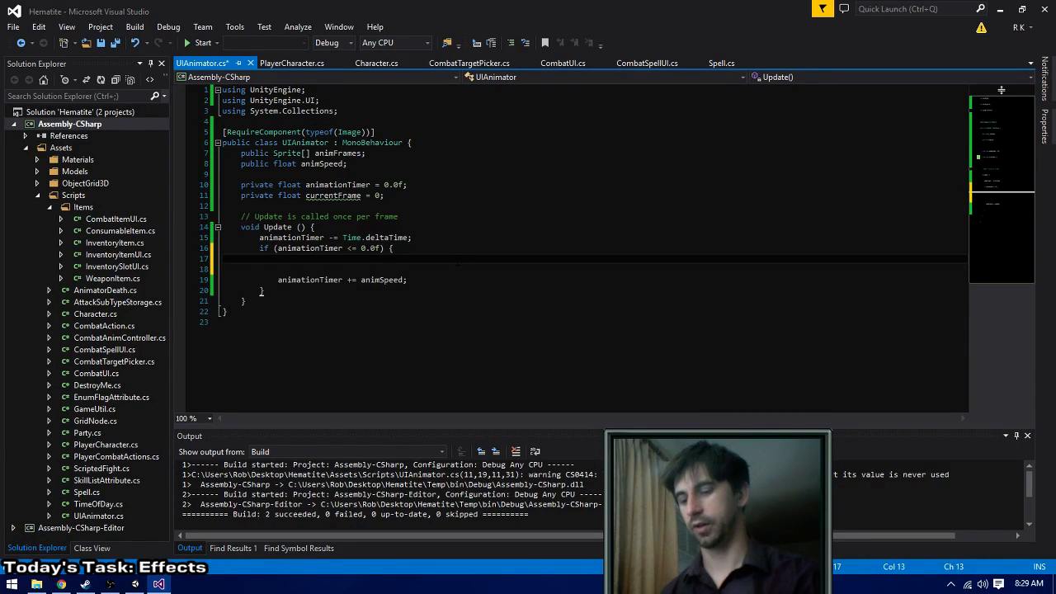
{"action": "type", "text": "if (++currentFrame > anim"}
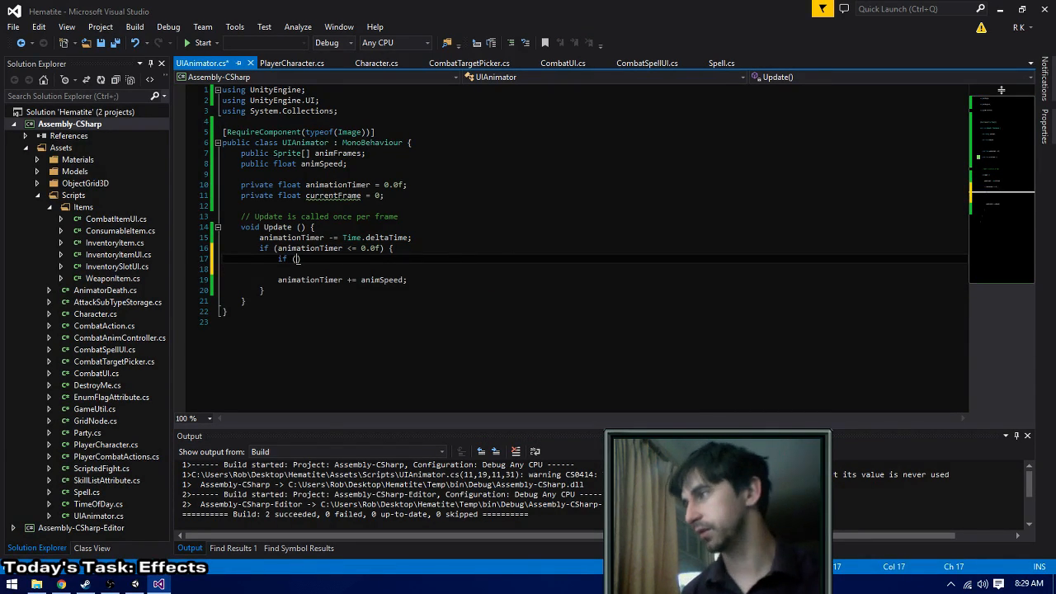
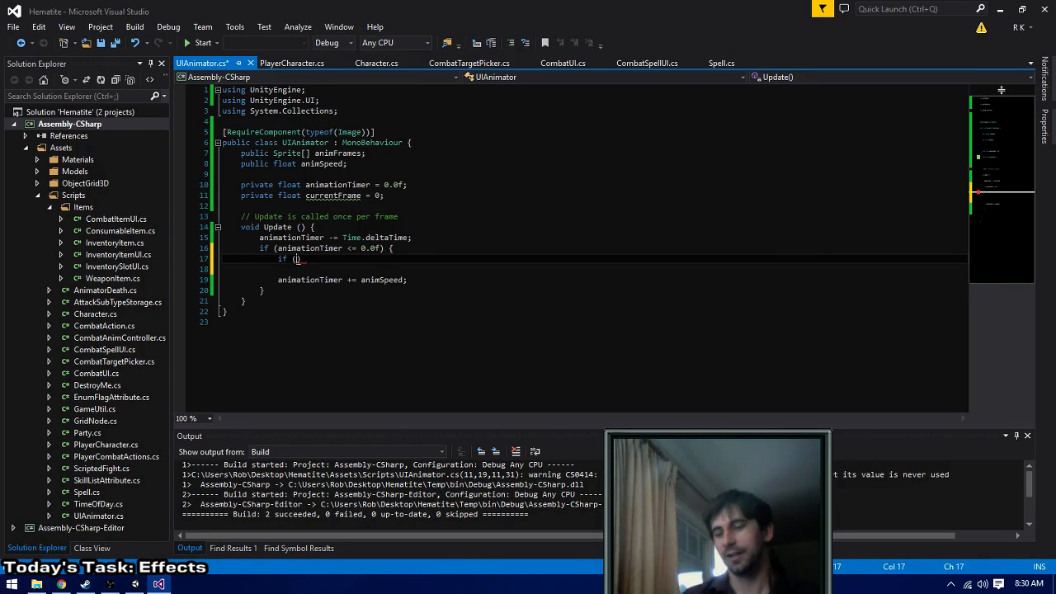
- Complete the nested if condition as ++currentFrame >= animFrames.Length
{"action": "type", "text": "++currnet"}
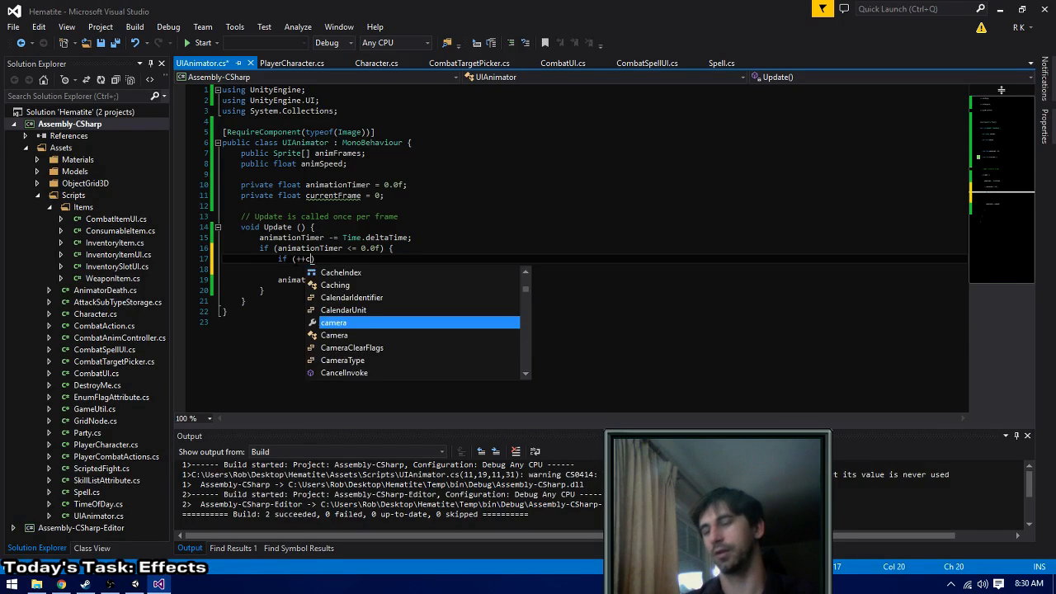
{"action": "type", "text": " > "}
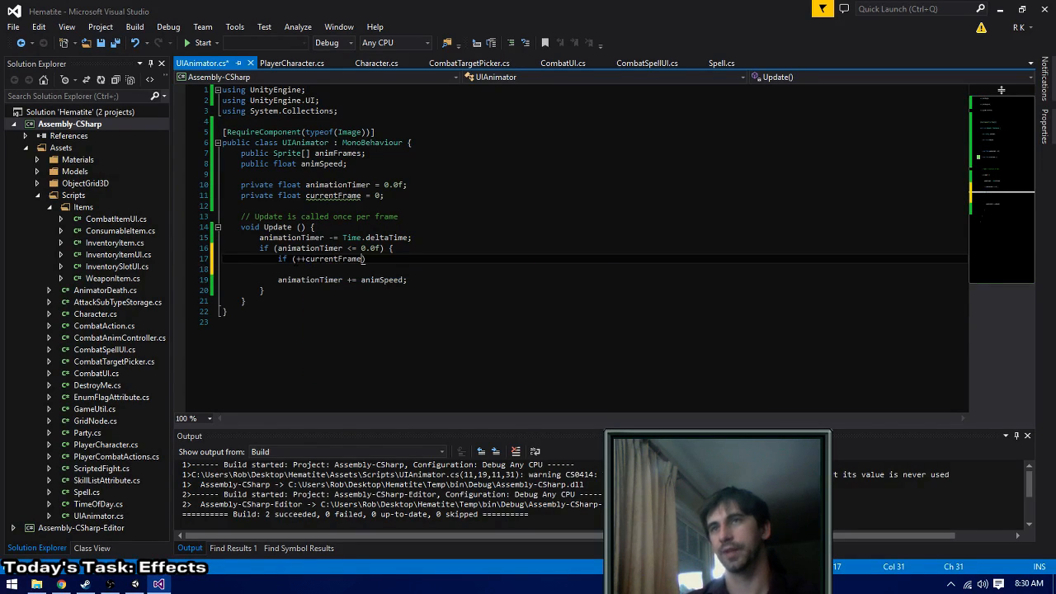
{"action": "type", "text": "anim"}
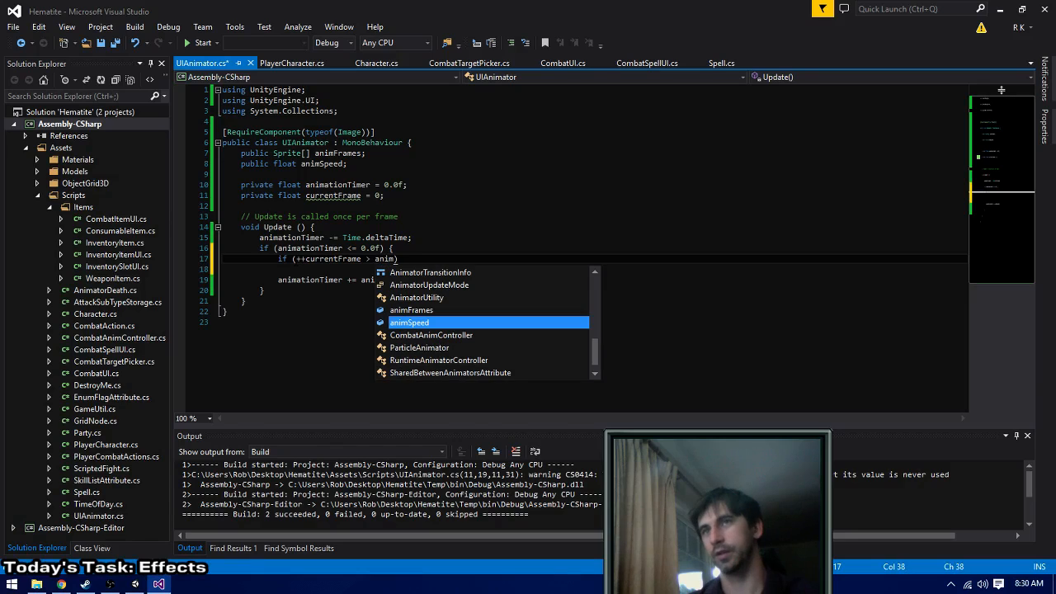
{"action": "key", "text": "Up"}
{"action": "key", "text": "Tab"}
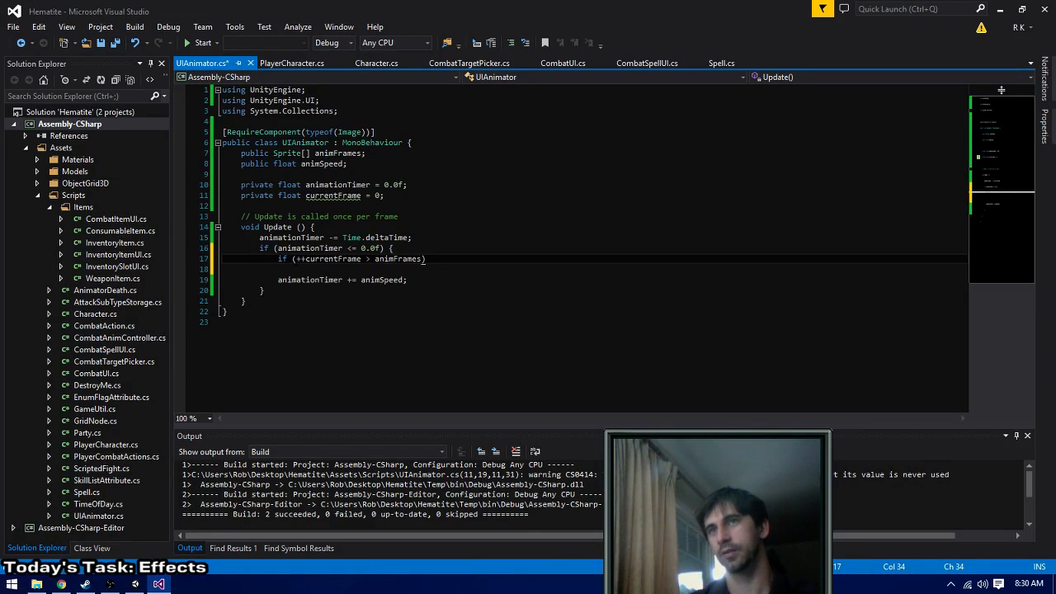
{"action": "type", "text": "="}
{"action": "key", "text": "End"}
{"action": "key", "text": "Left"}
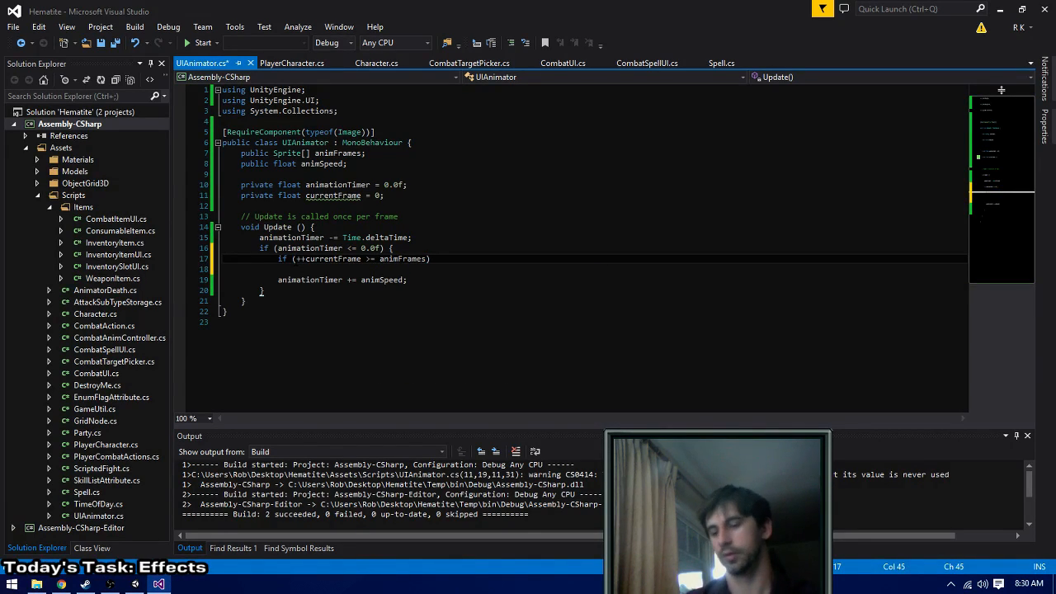
{"action": "type", "text": ".L"}
{"action": "key", "text": "Tab"}
{"action": "key", "text": "End"}
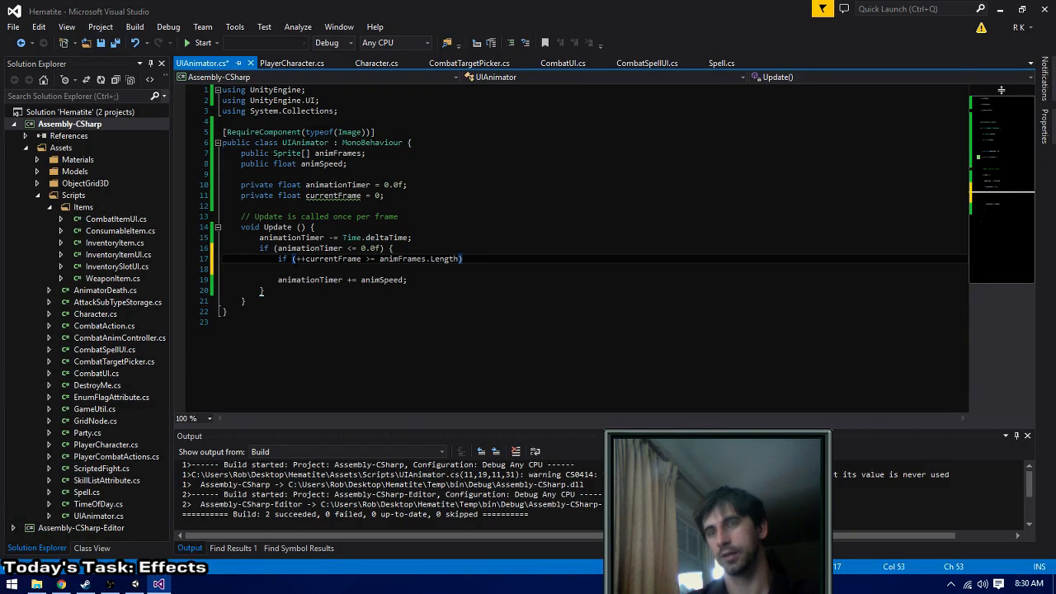
- Open a block for the nested if containing the statement animFrames = 0; and save the script
{"action": "type", "text": "{"}
{"action": "key", "text": "Return"}
{"action": "type", "text": "animF"}
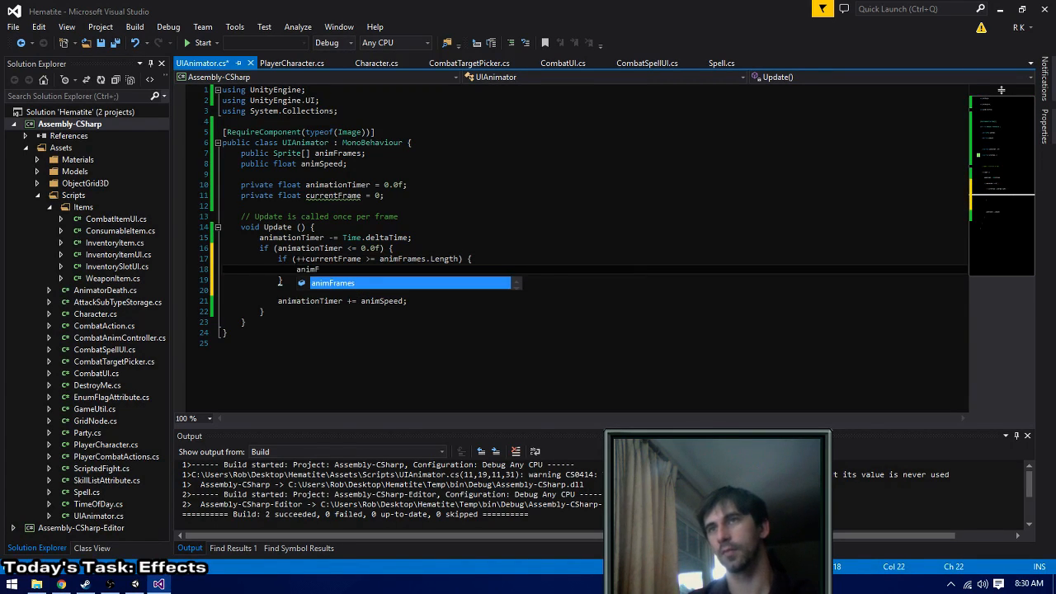
{"action": "key", "text": "Tab"}
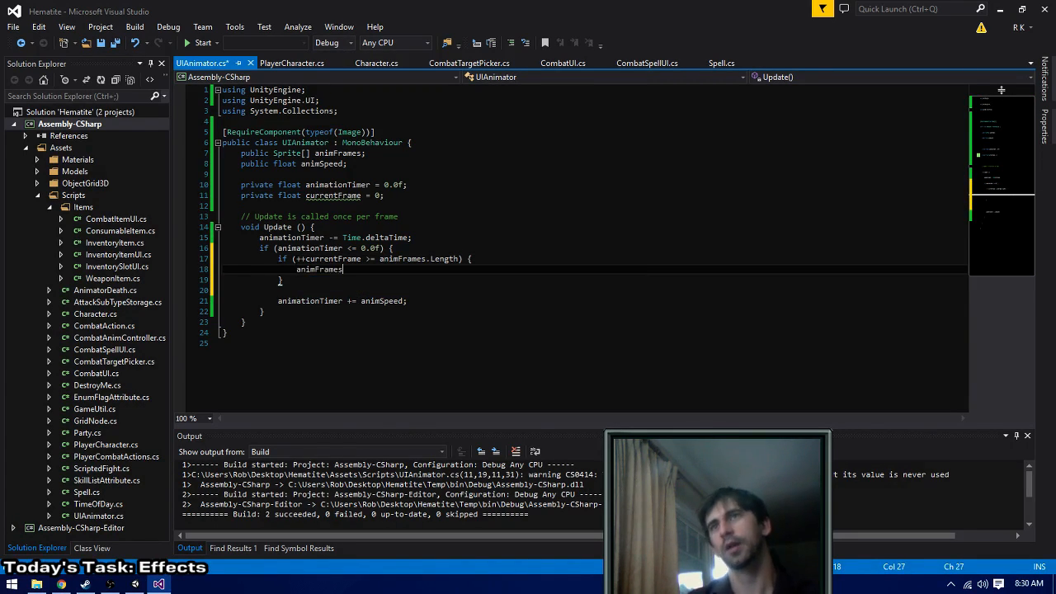
{"action": "type", "text": "= 0;"}
{"action": "key", "text": "ctrl+s"}
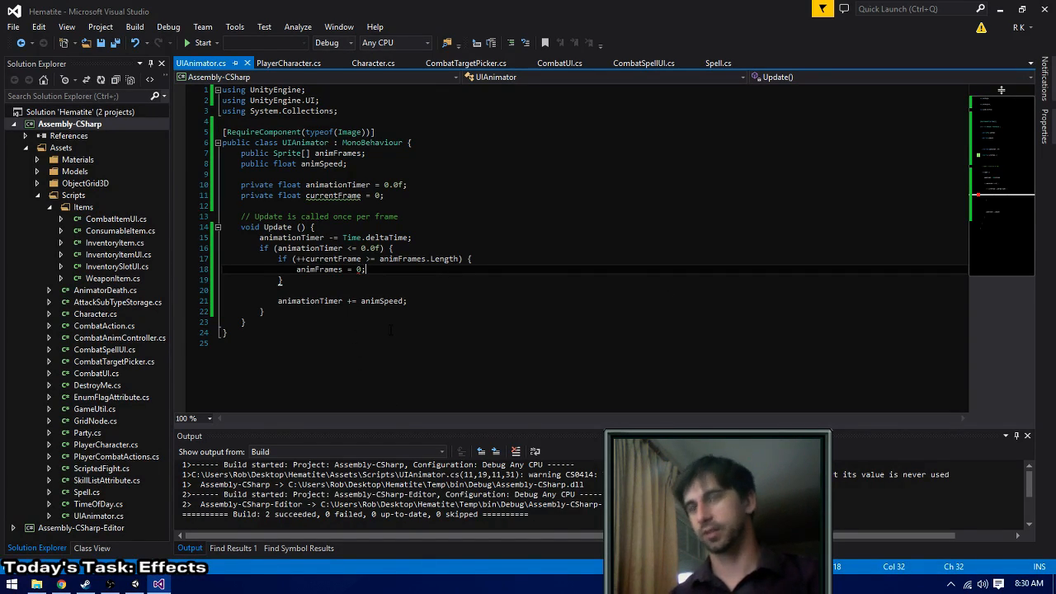
- Replace the nested if block with currentFrame = (currentFrame + 1) % animFrames.Length; and build the solution
{"action": "left_click", "coordinate": [278, 258]}
{"action": "type", "text": "curren"}
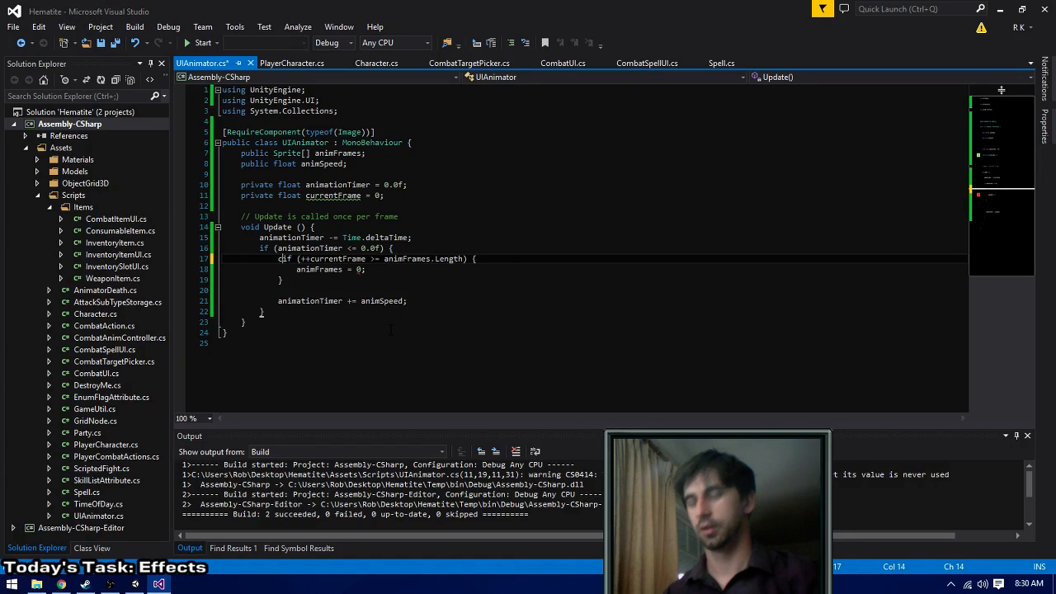
{"action": "type", "text": "tFrame = "}
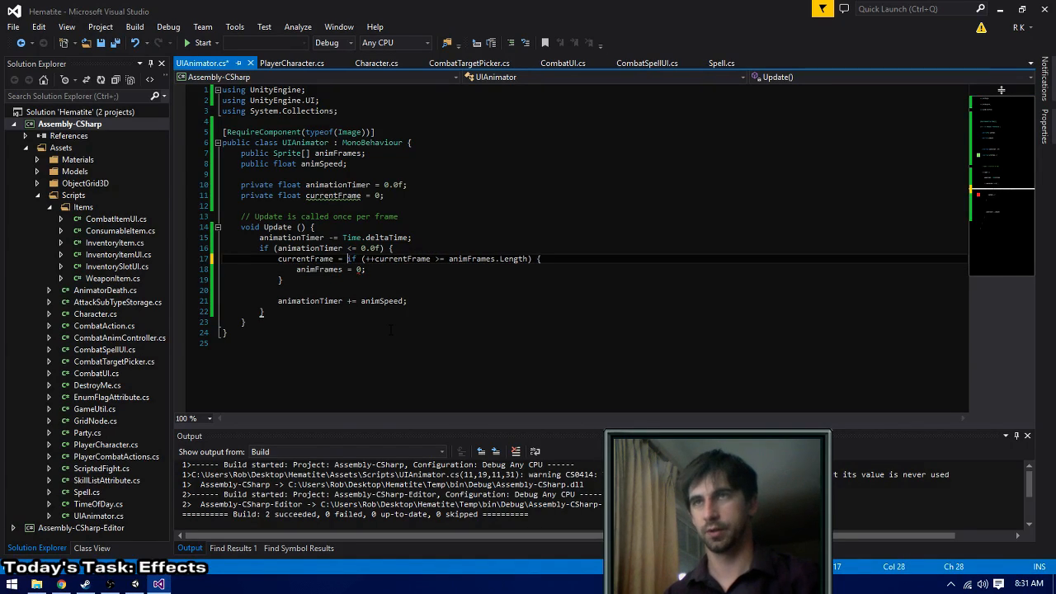
{"action": "type", "text": "(currentFram"}
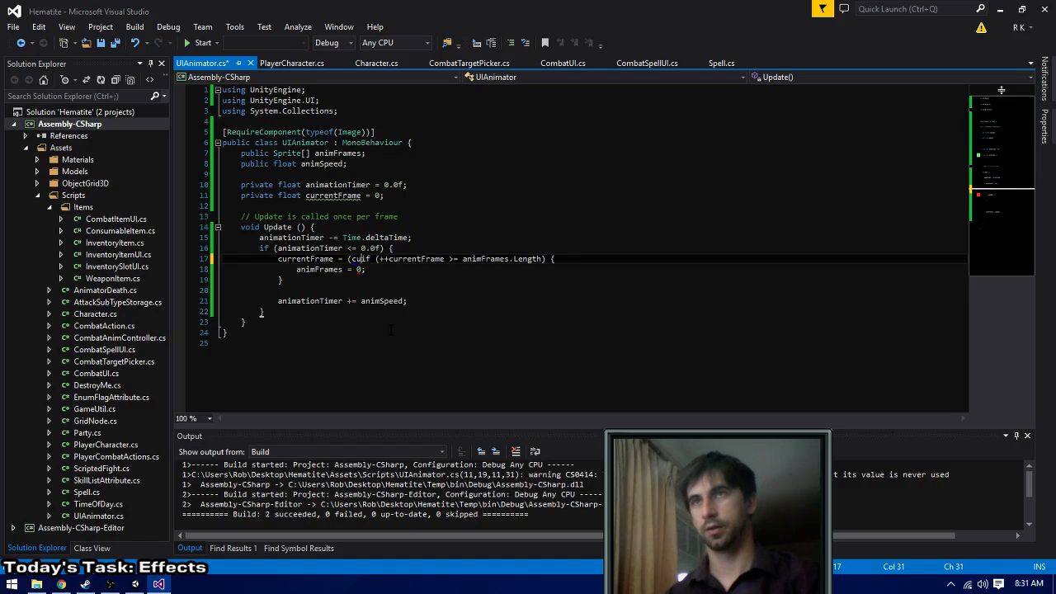
{"action": "type", "text": "e + 1) "}
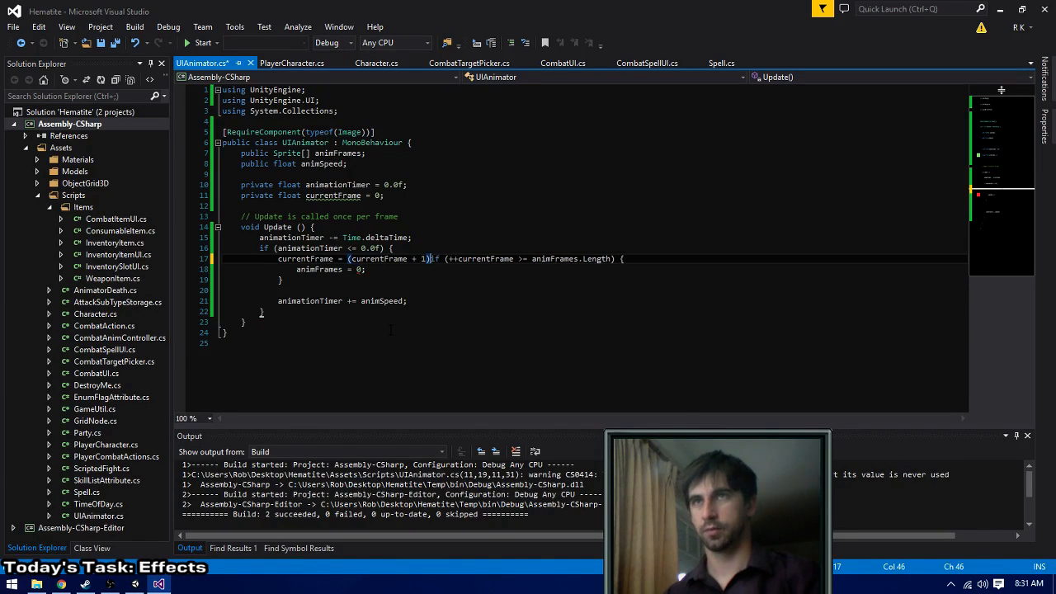
{"action": "type", "text": "% animFrames.L"}
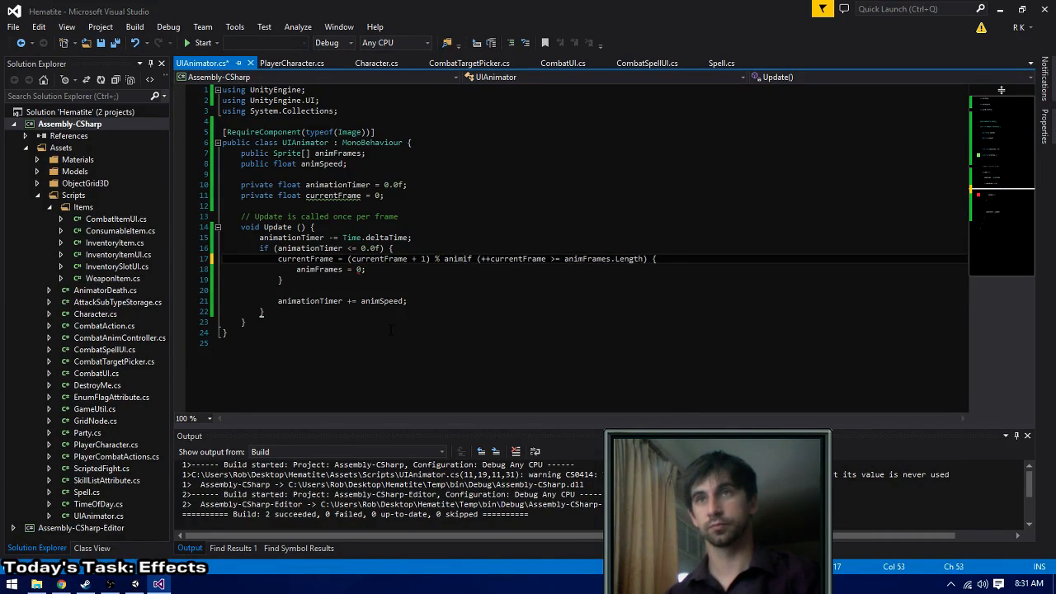
{"action": "type", "text": "ength;"}
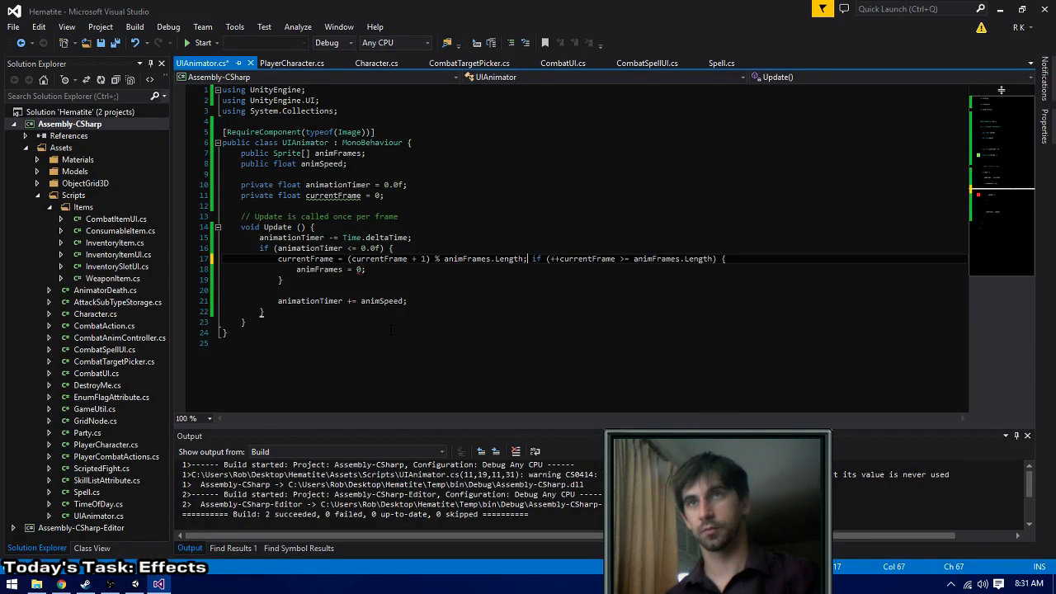
{"action": "key", "text": "shift+Down"}
{"action": "key", "text": "shift+Down"}
{"action": "key", "text": "Delete"}
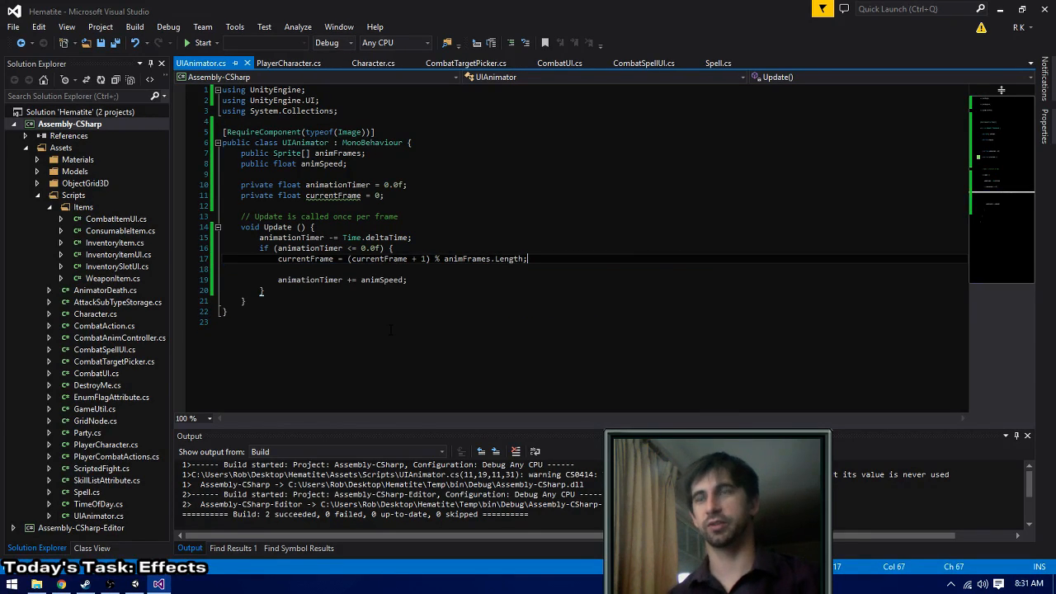
{"action": "key", "text": "ctrl+shift+b"}
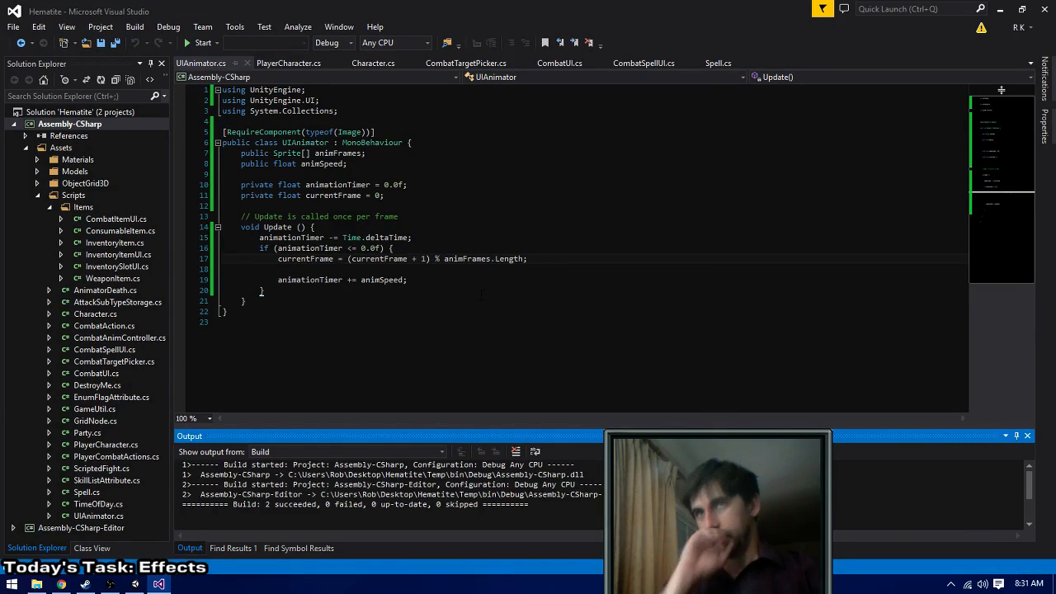
- Below the currentFrame assignment, set GetComponent<Image>().sprite to animFrames[currentFrame] and save the script
{"action": "left_click", "coordinate": [547, 260]}
{"action": "key", "text": "Return"}
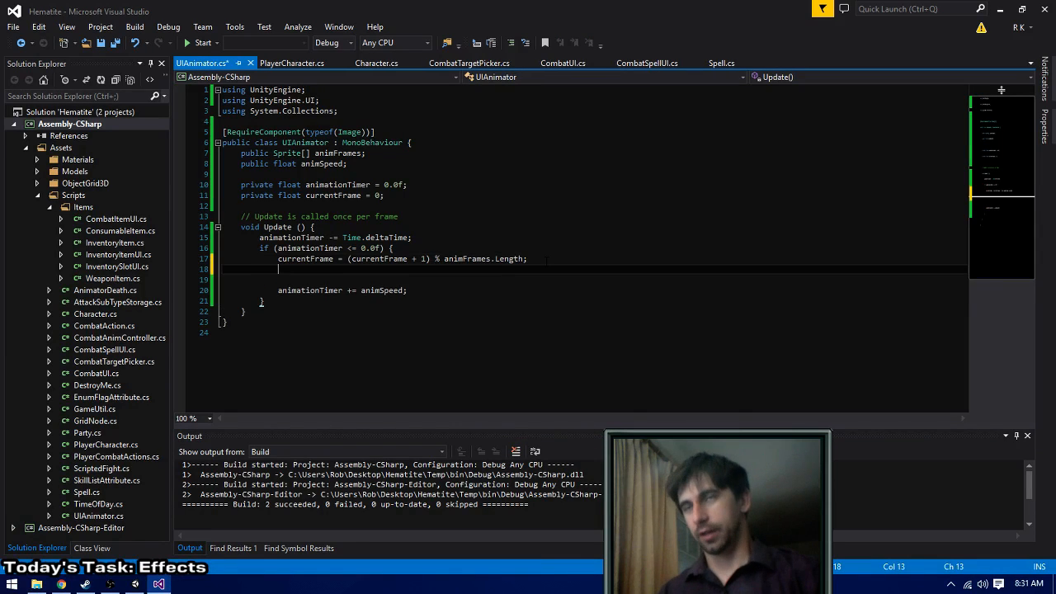
{"action": "type", "text": "GetComponent<"}
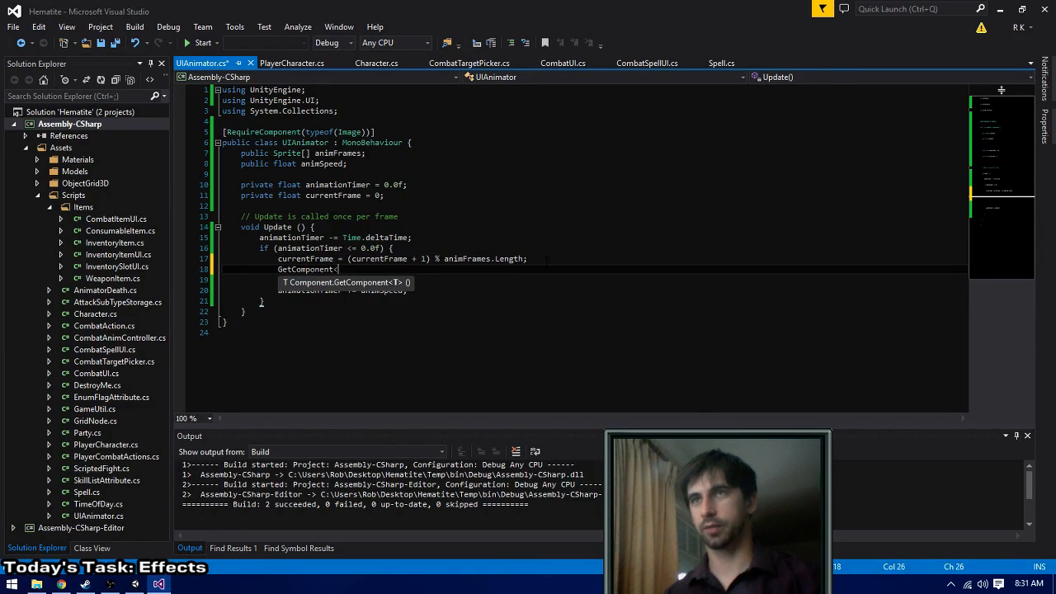
{"action": "type", "text": "I"}
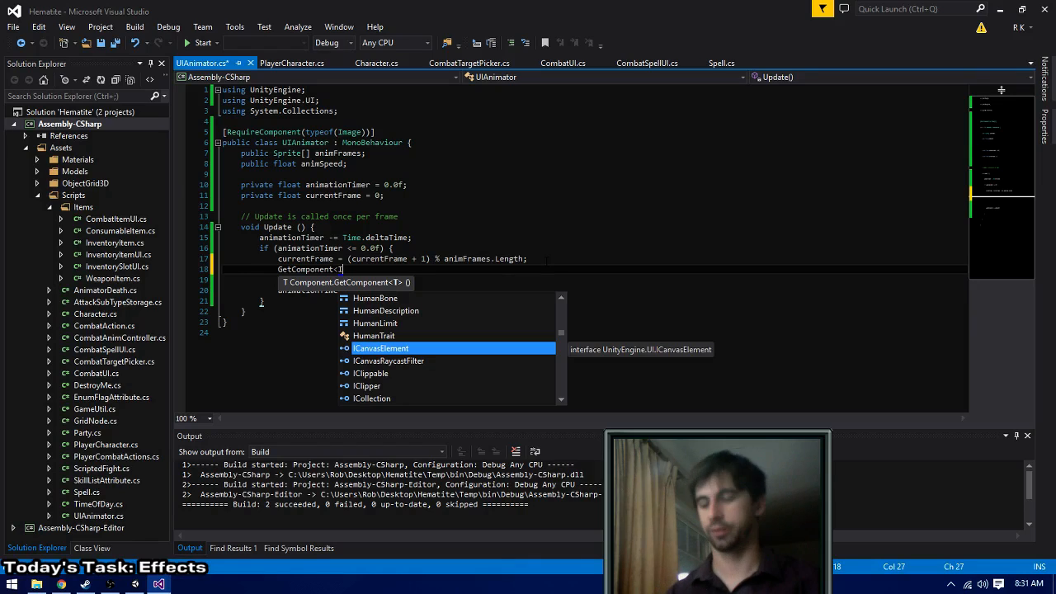
{"action": "type", "text": "mage>()."}
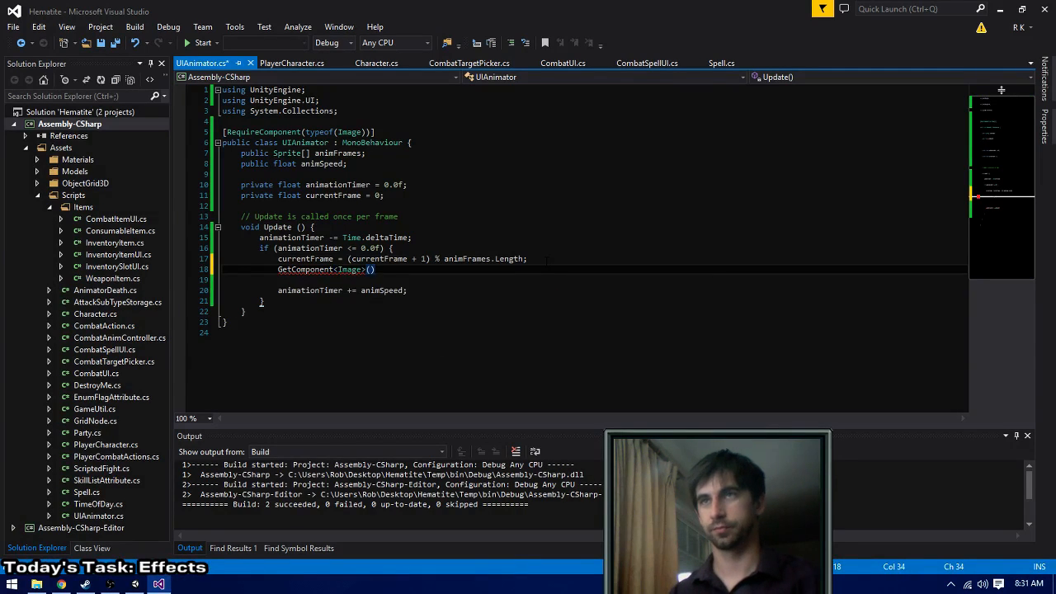
{"action": "key", "text": "Tab"}
{"action": "type", "text": "="}
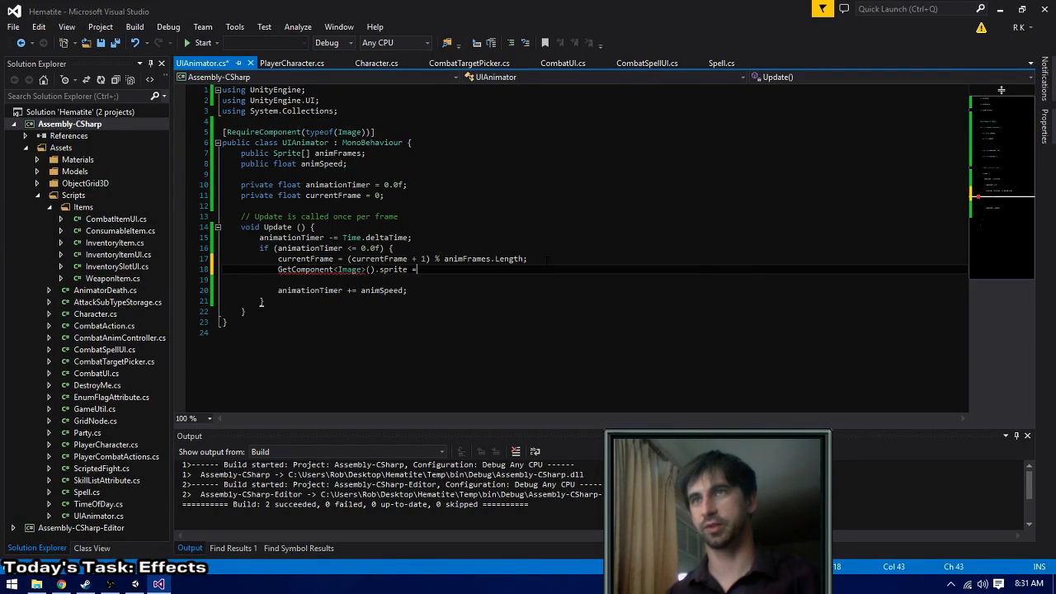
{"action": "type", "text": " animFrames"}
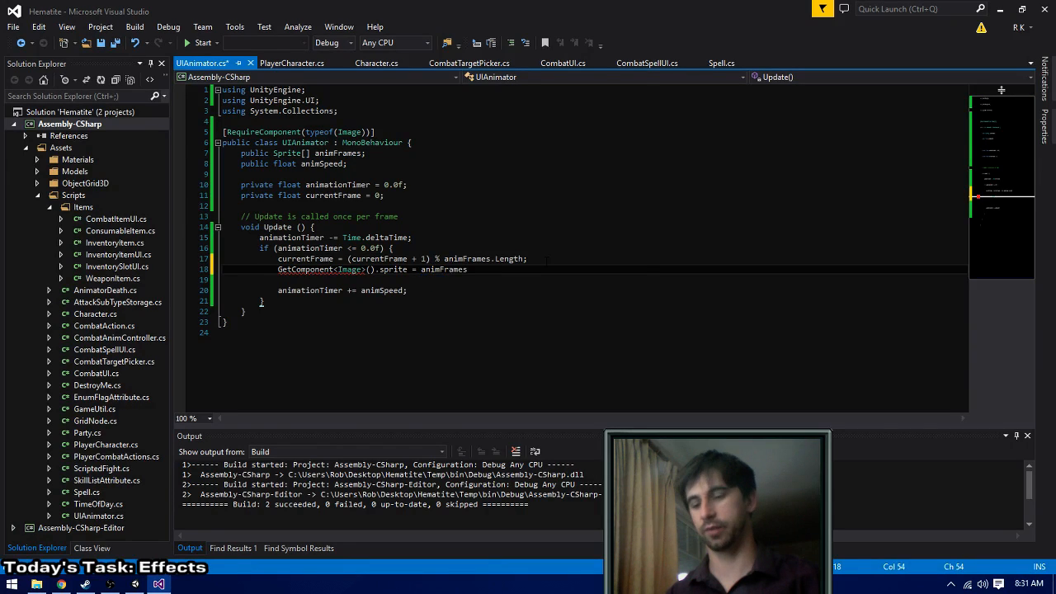
{"action": "type", "text": "[currentF"}
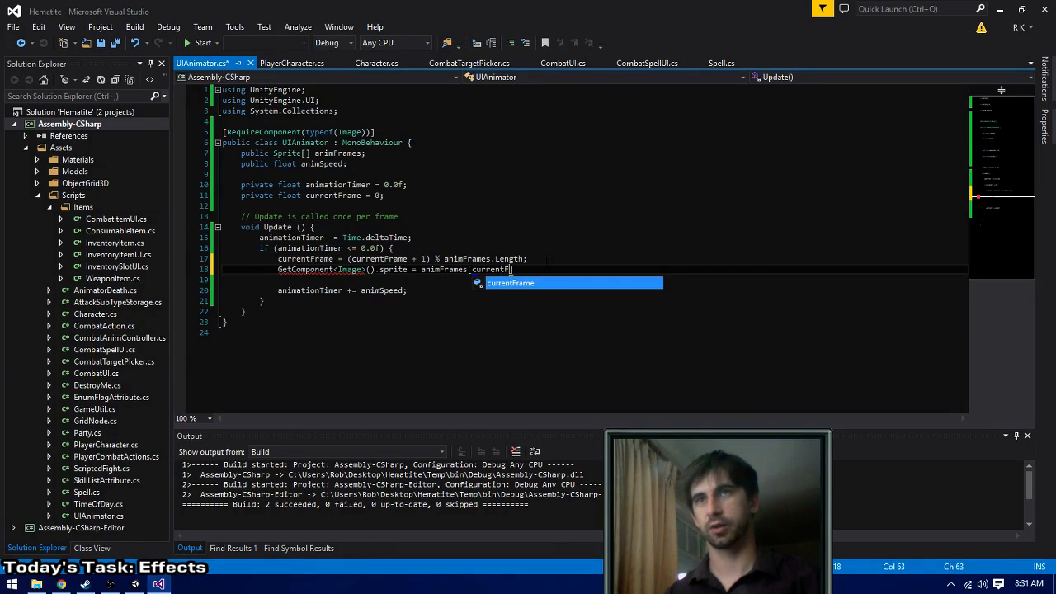
{"action": "type", "text": "rame];"}
{"action": "key", "text": "ctrl+s"}
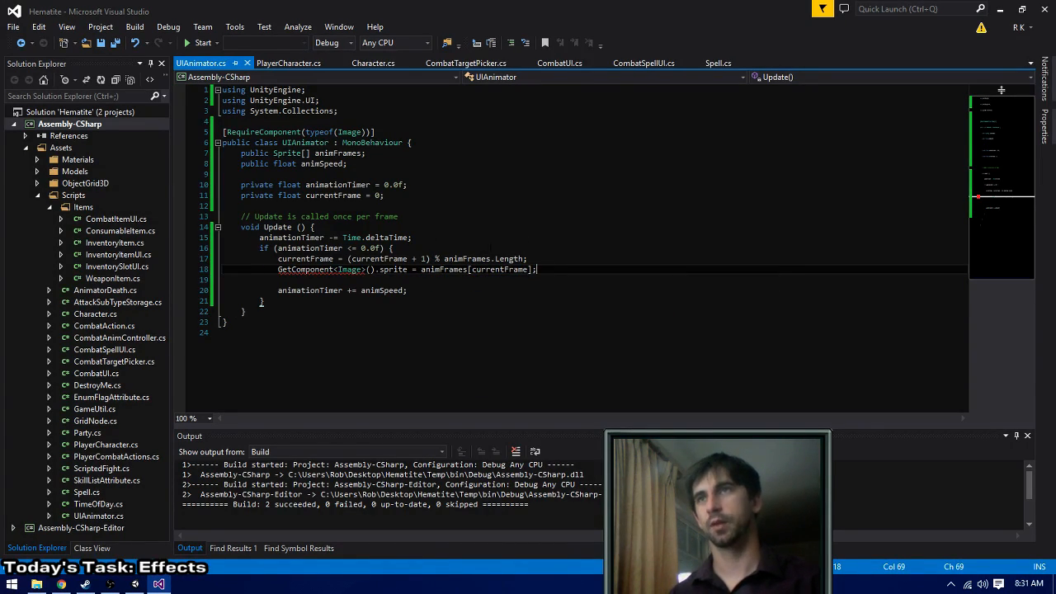
- Declare a public bool named looping below the animSpeed field and save the script
{"action": "left_click", "coordinate": [411, 195]}
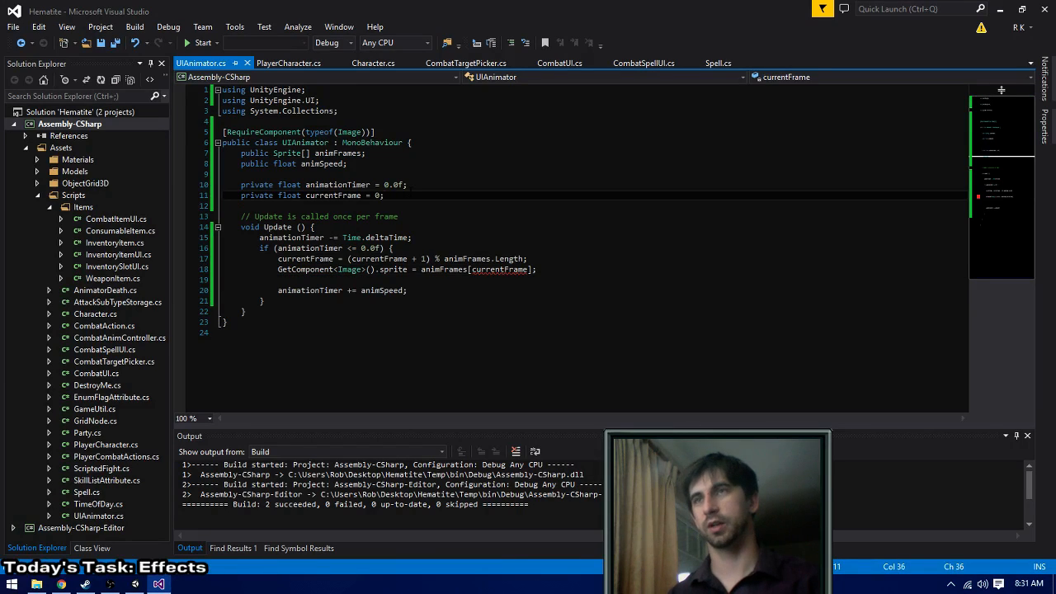
{"action": "key", "text": "Up"}
{"action": "key", "text": "Up"}
{"action": "key", "text": "Up"}
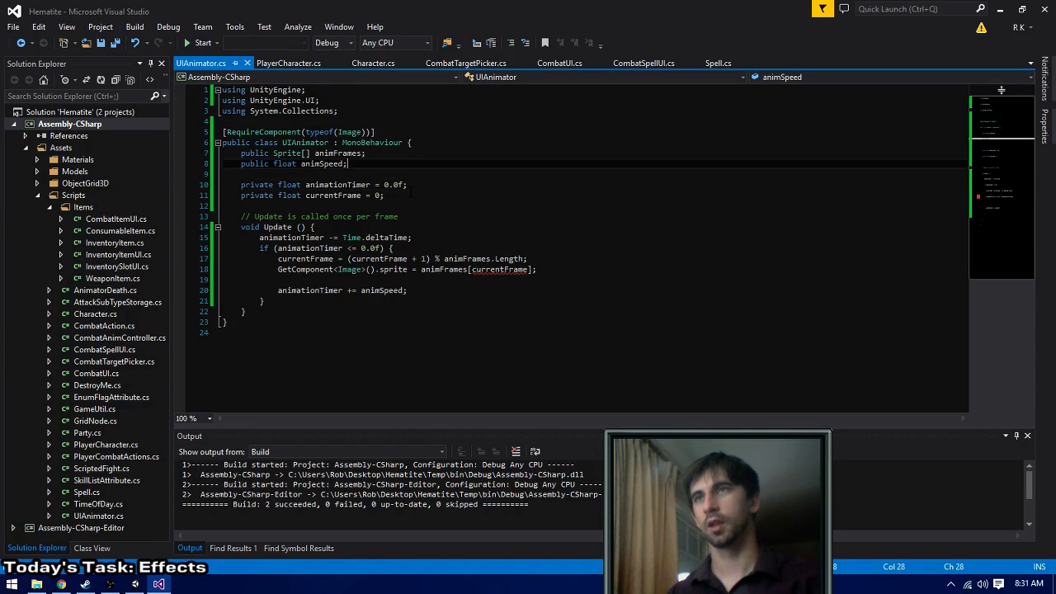
{"action": "key", "text": "Return"}
{"action": "type", "text": "bool loo"}
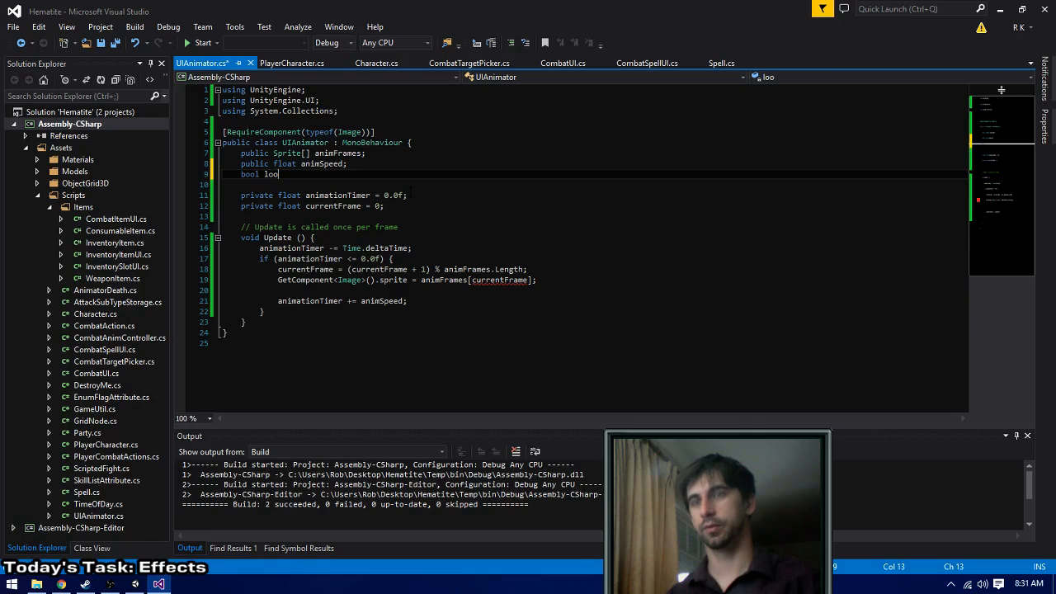
{"action": "key", "text": "Home"}
{"action": "type", "text": "public"}
{"action": "key", "text": "End"}
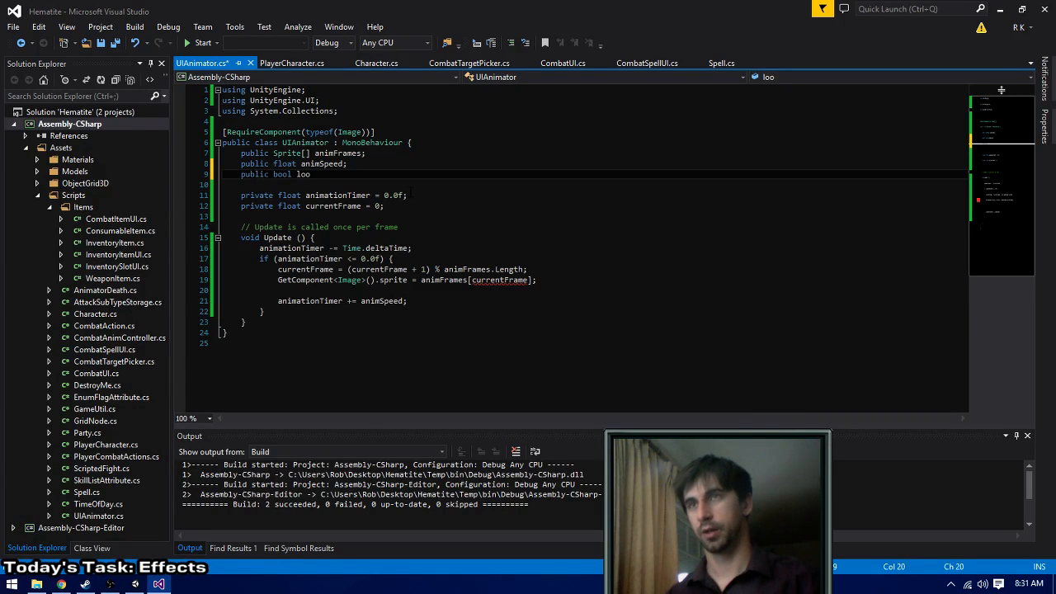
{"action": "type", "text": "ping;"}
{"action": "key", "text": "ctrl+s"}
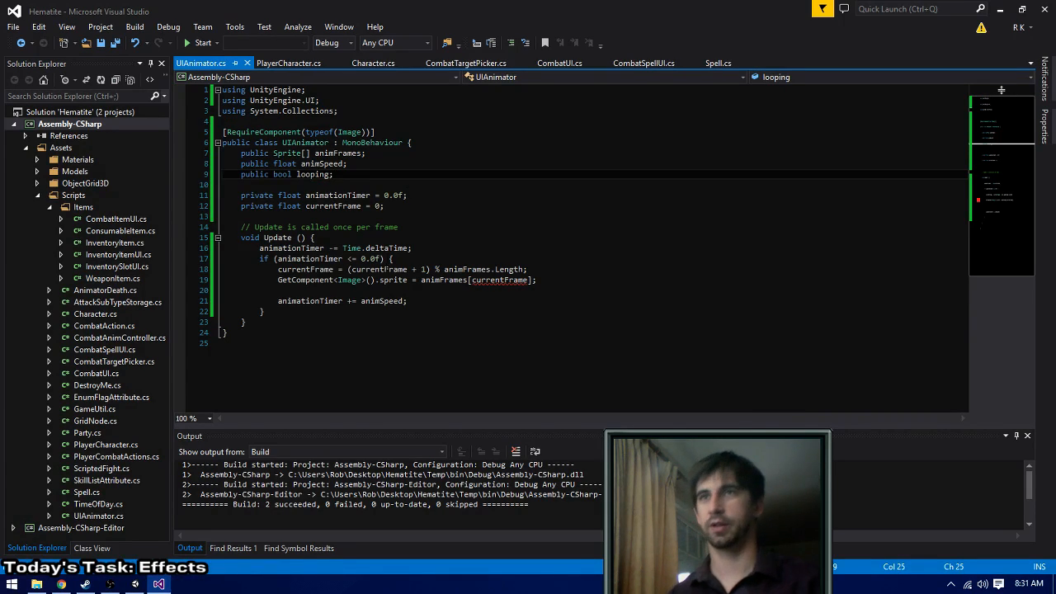
- At the top of the animationTimer <= 0.0f block, begin a nested if condition with looping &&
{"action": "left_click", "coordinate": [420, 263]}
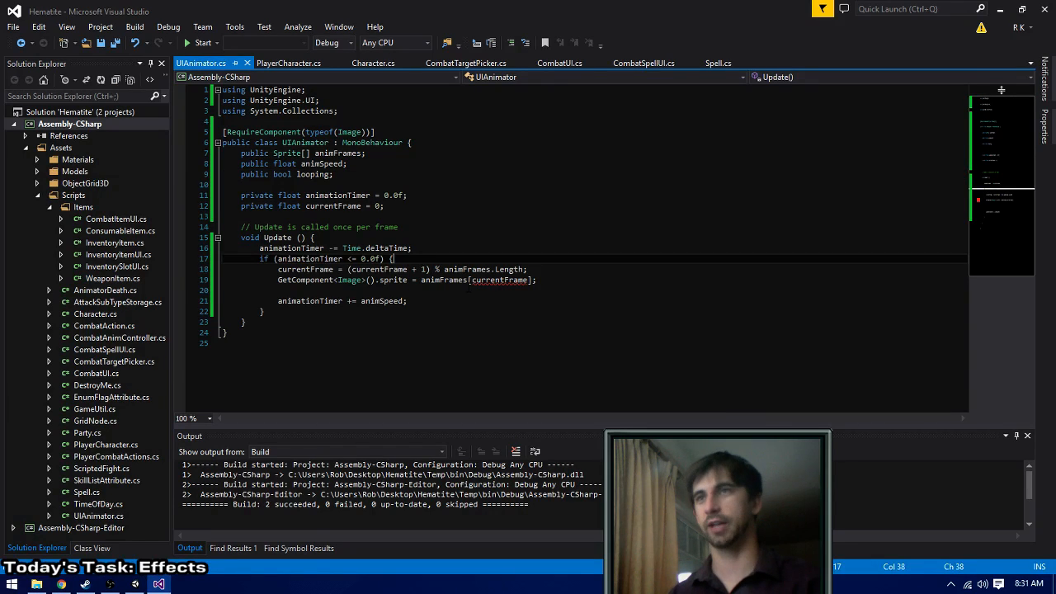
{"action": "key", "text": "Return"}
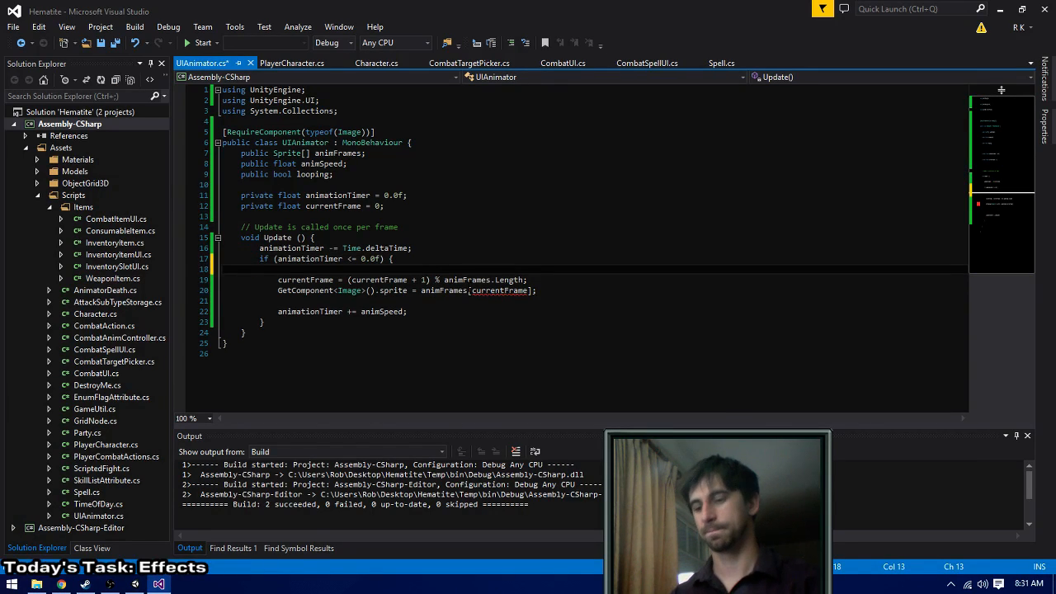
{"action": "type", "text": "if (loo"}
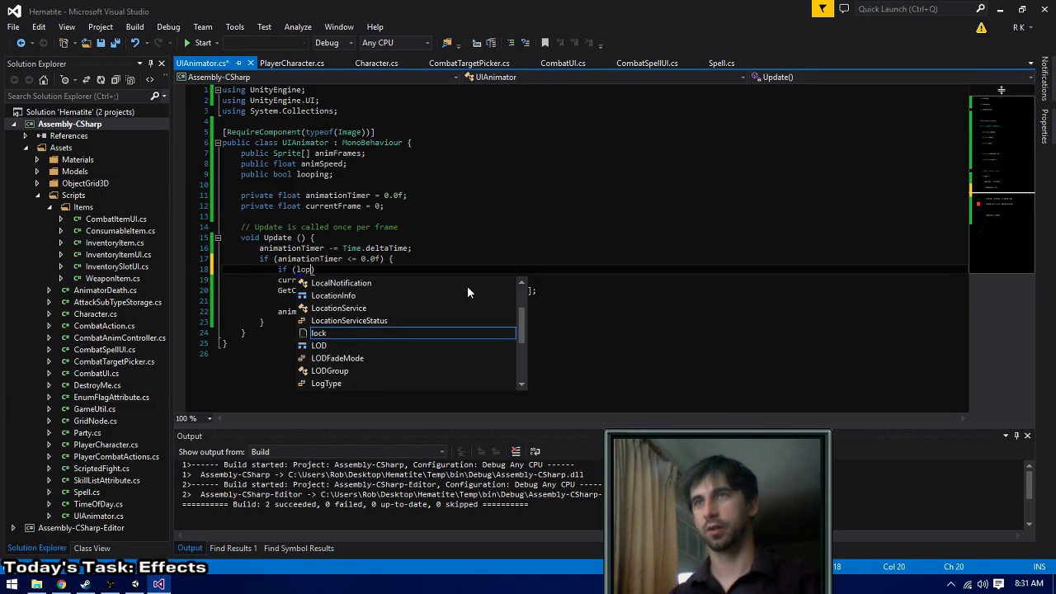
{"action": "type", "text": "ping AndroidActivityIndicatorStyle"}
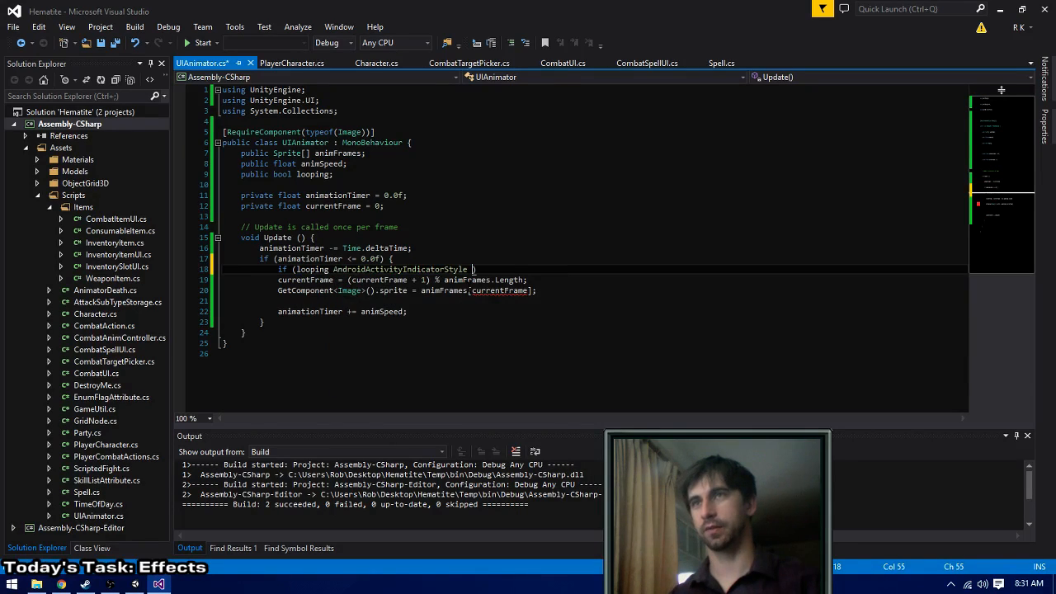
{"action": "key", "text": "ctrl+z"}
{"action": "key", "text": "BackSpace"}
{"action": "key", "text": "BackSpace"}
{"action": "key", "text": "BackSpace"}
{"action": "key", "text": "BackSpace"}
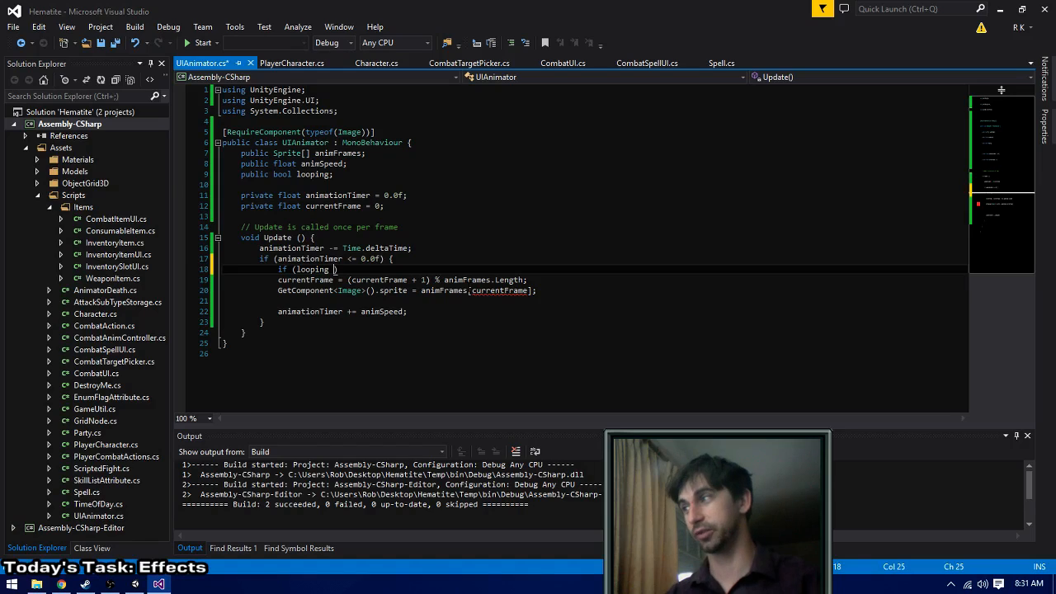
{"action": "type", "text": "&&"}
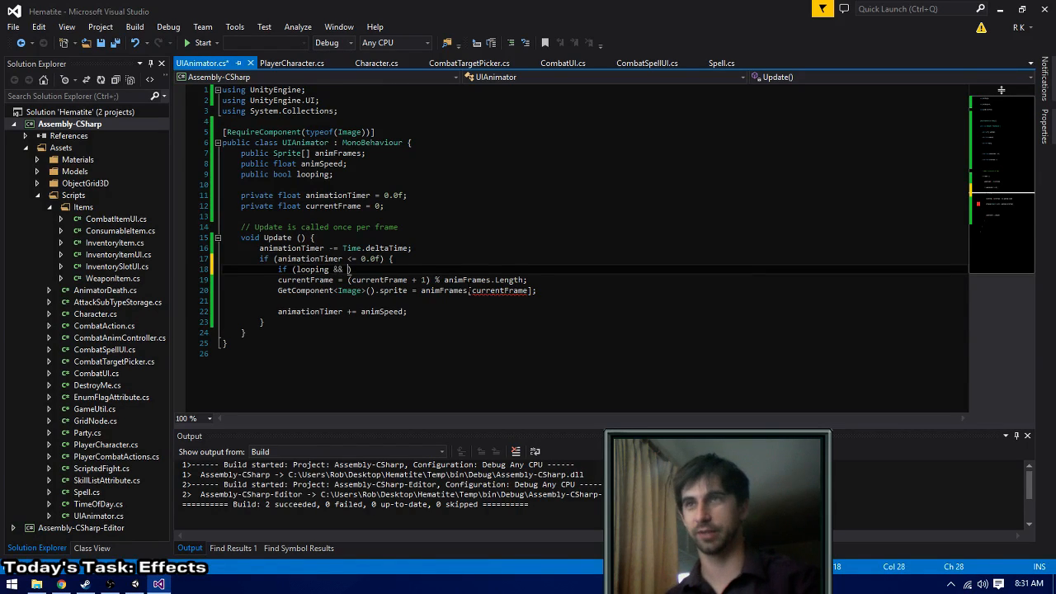
- Replace the nested if's condition with ++currentFrame >= animFrames.Length and give it an empty braced block
{"action": "key", "text": "ctrl+shift+Left"}
{"action": "key", "text": "ctrl+shift+Left"}
{"action": "type", "text": "++cur"}
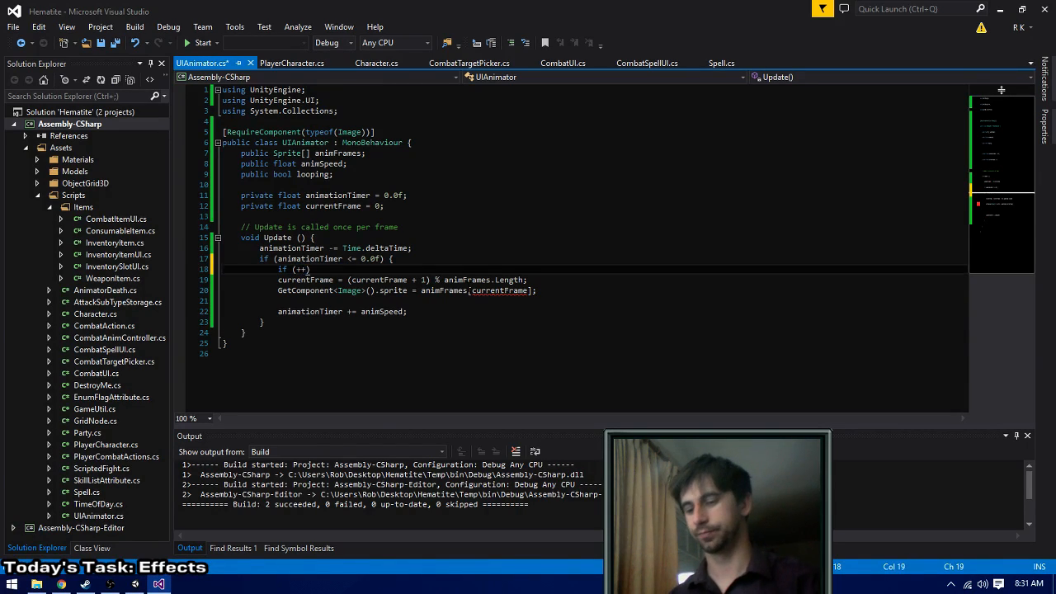
{"action": "type", "text": "rent"}
{"action": "key", "text": "Tab"}
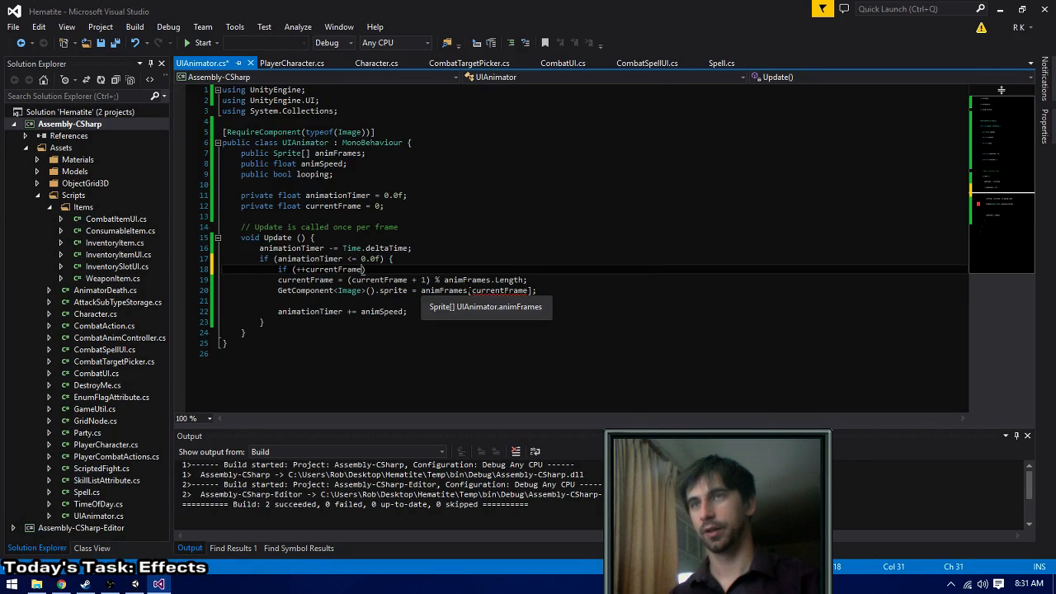
{"action": "type", "text": ">= "}
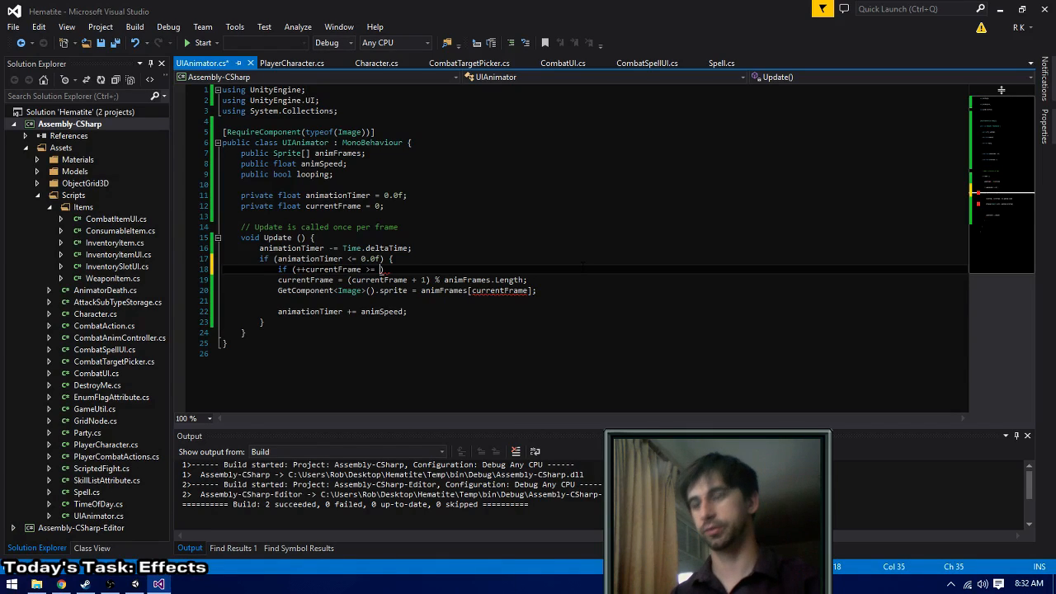
{"action": "type", "text": "animFrames.Length"}
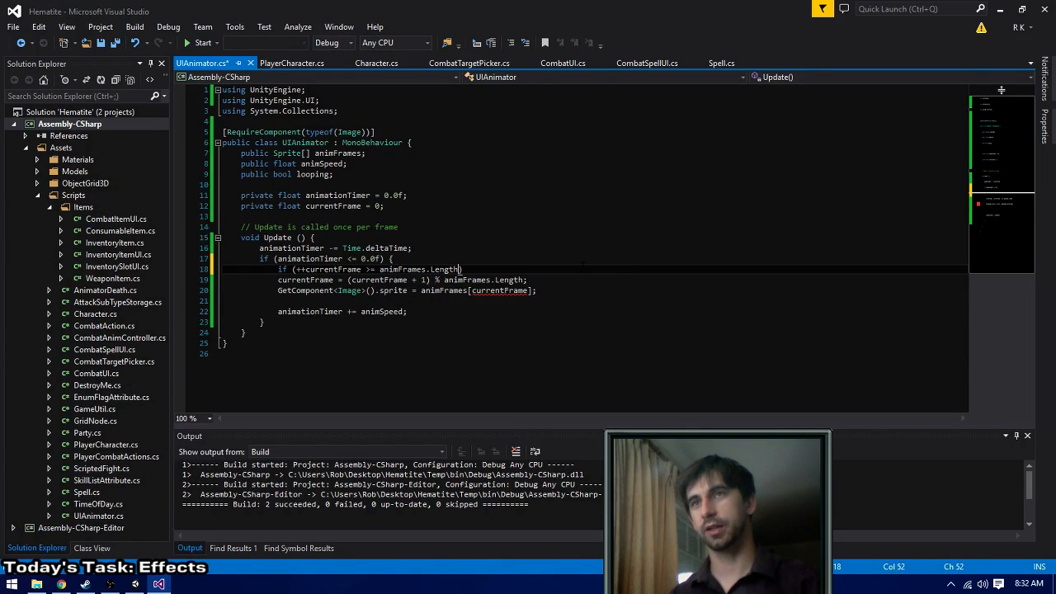
{"action": "type", "text": ")"}
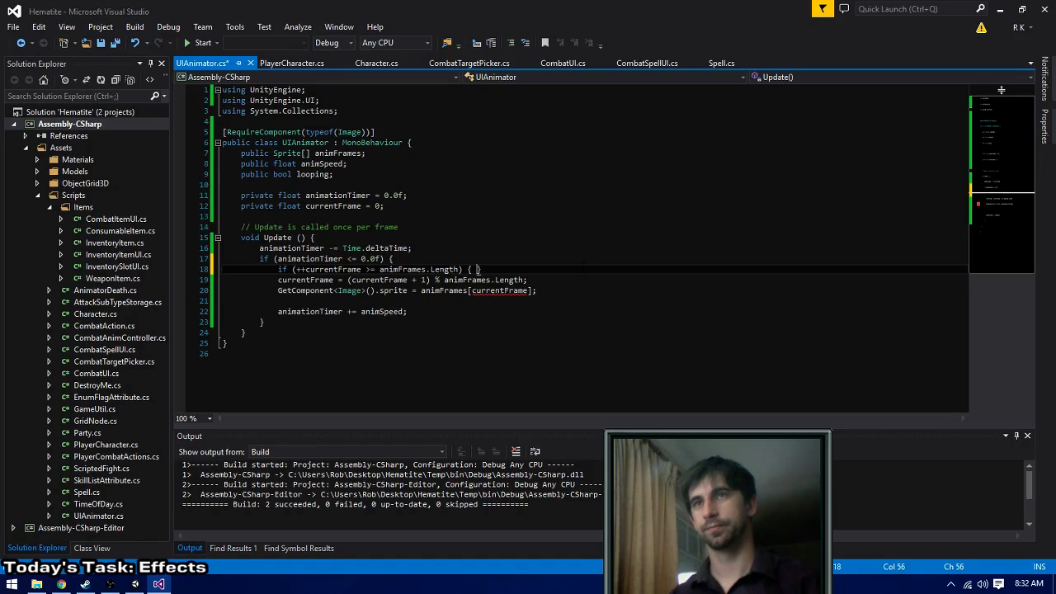
{"action": "key", "text": "Return"}
{"action": "type", "text": "}"}
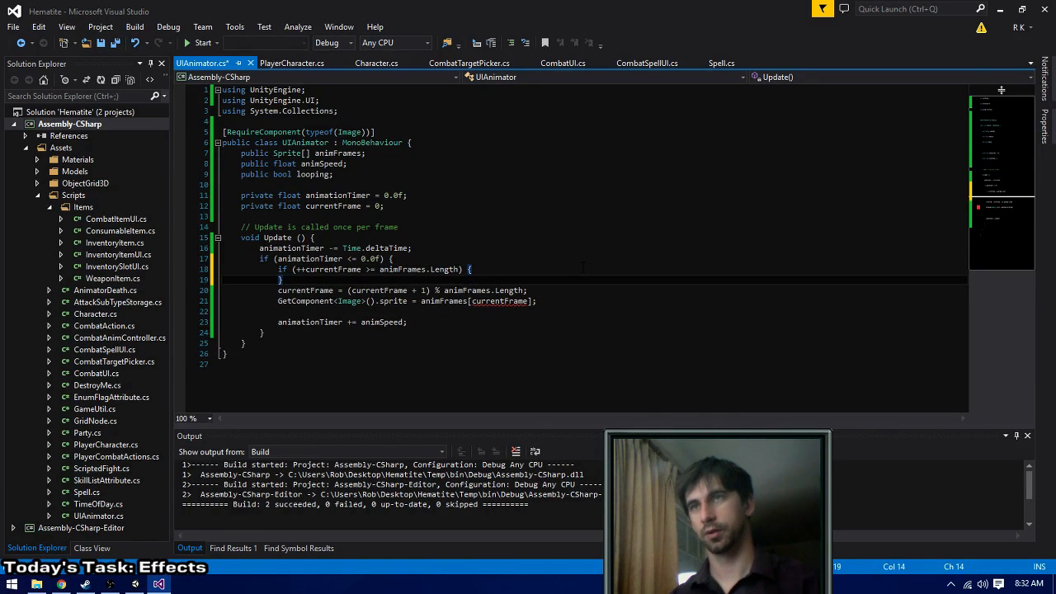
- Inside the ++currentFrame check, add if (looping) with the statement currentFrame = 0;
{"action": "left_click", "coordinate": [582, 264]}
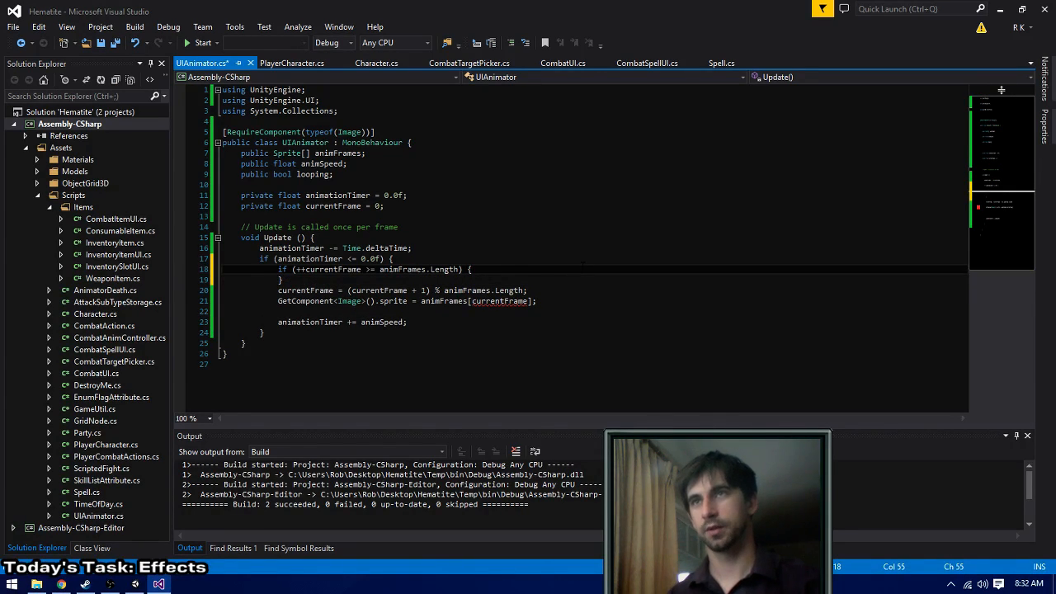
{"action": "key", "text": "Return"}
{"action": "type", "text": "currentF"}
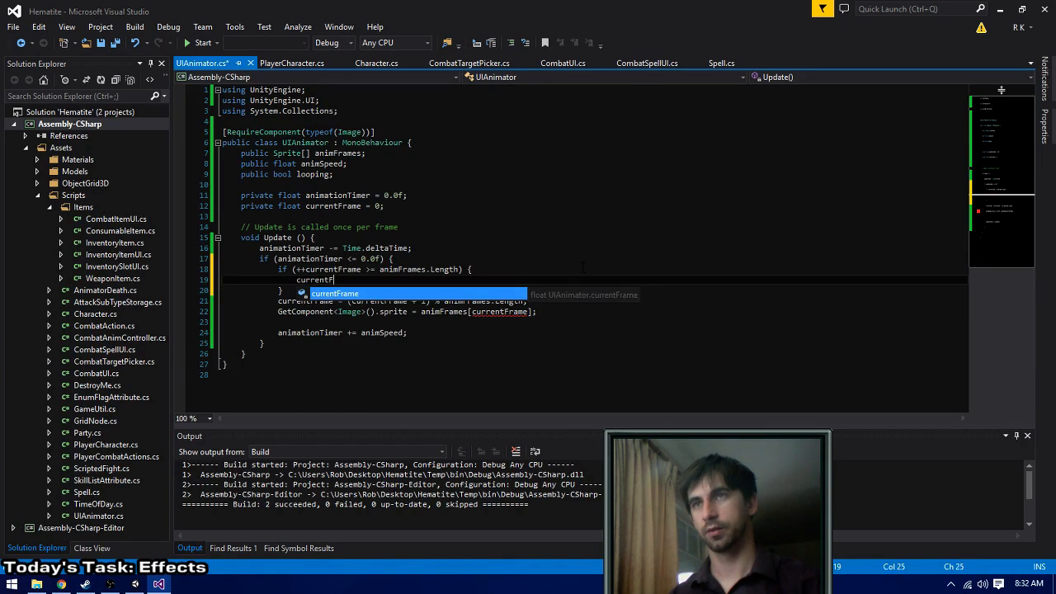
{"action": "key", "text": "Tab"}
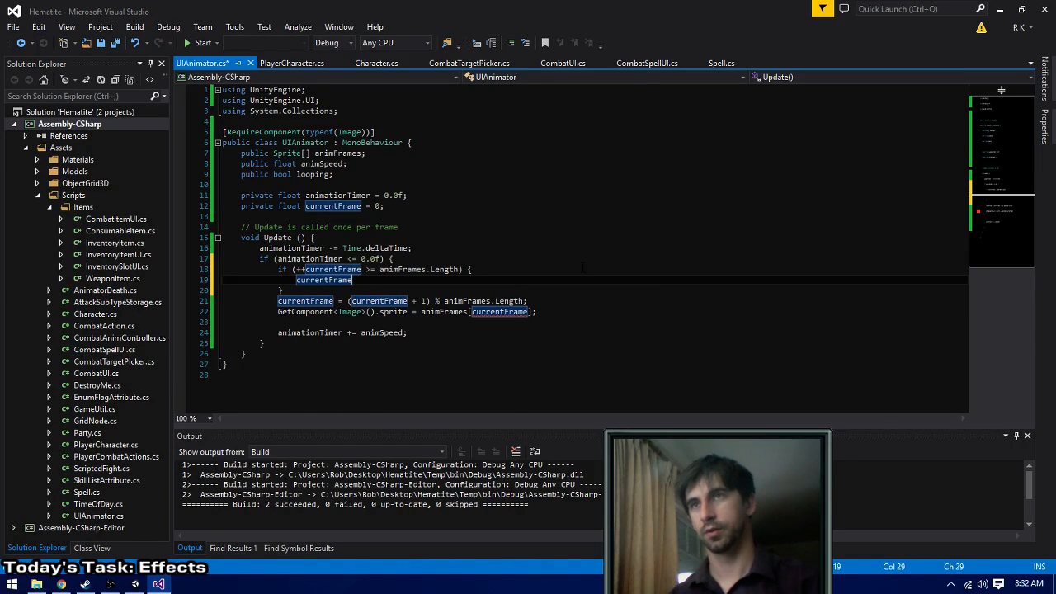
{"action": "key", "text": "ctrl+BackSpace"}
{"action": "type", "text": "if (looping"}
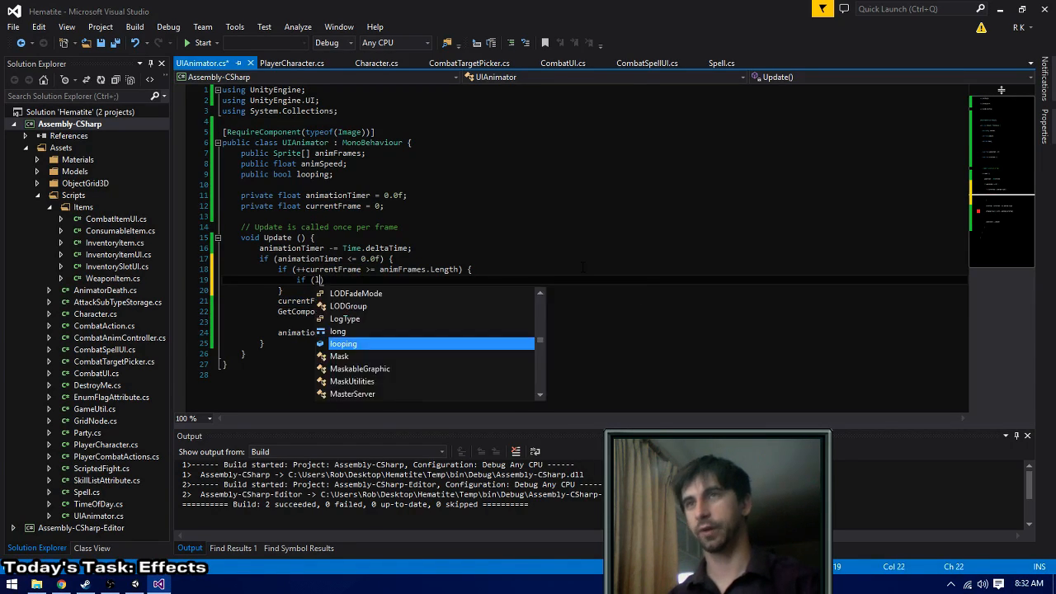
{"action": "type", "text": ")"}
{"action": "key", "text": "Return"}
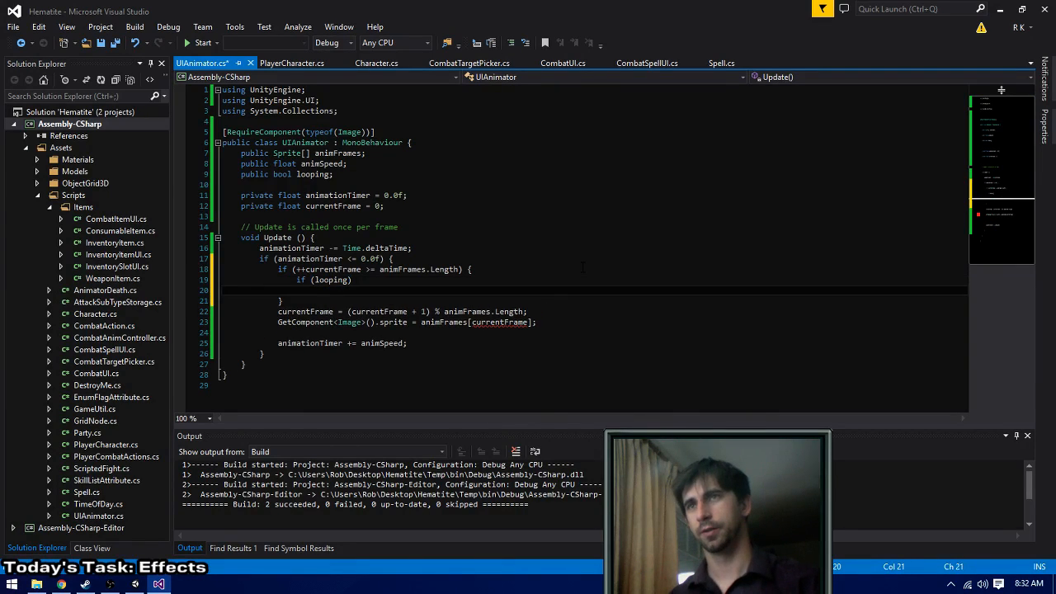
{"action": "type", "text": "currentFrame = 0;"}
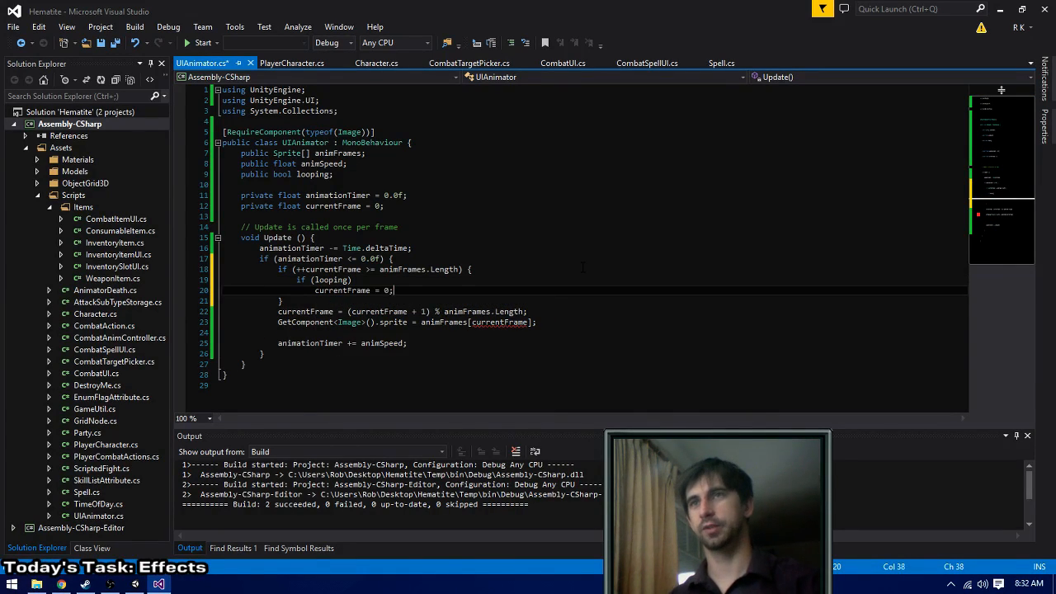
- Add an else branch with enabled = false; to the looping check and save the script
{"action": "key", "text": "Return"}
{"action": "type", "text": "else"}
{"action": "key", "text": "Return"}
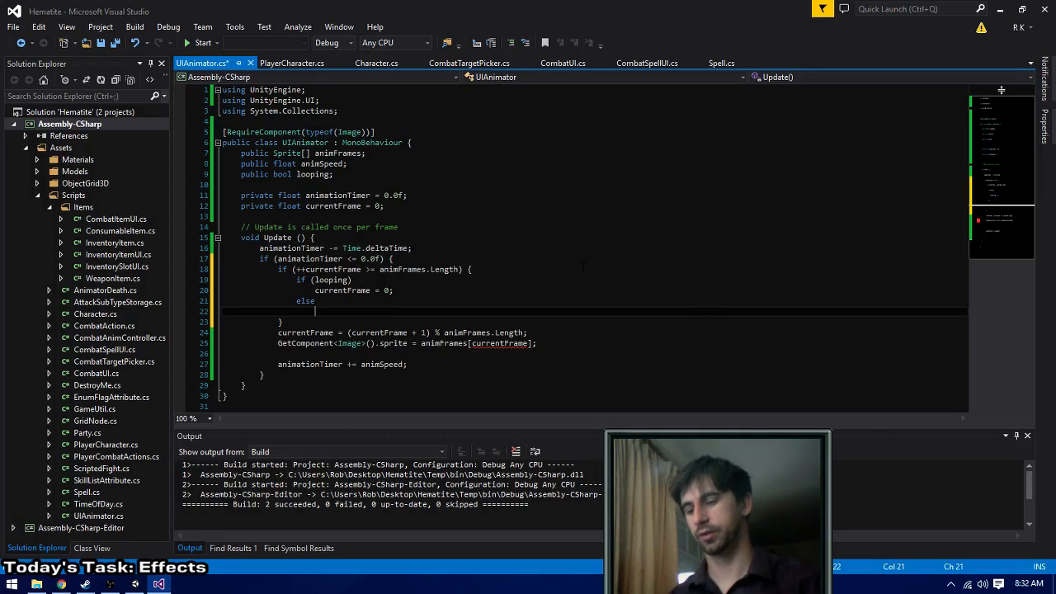
{"action": "type", "text": "enabled = false;"}
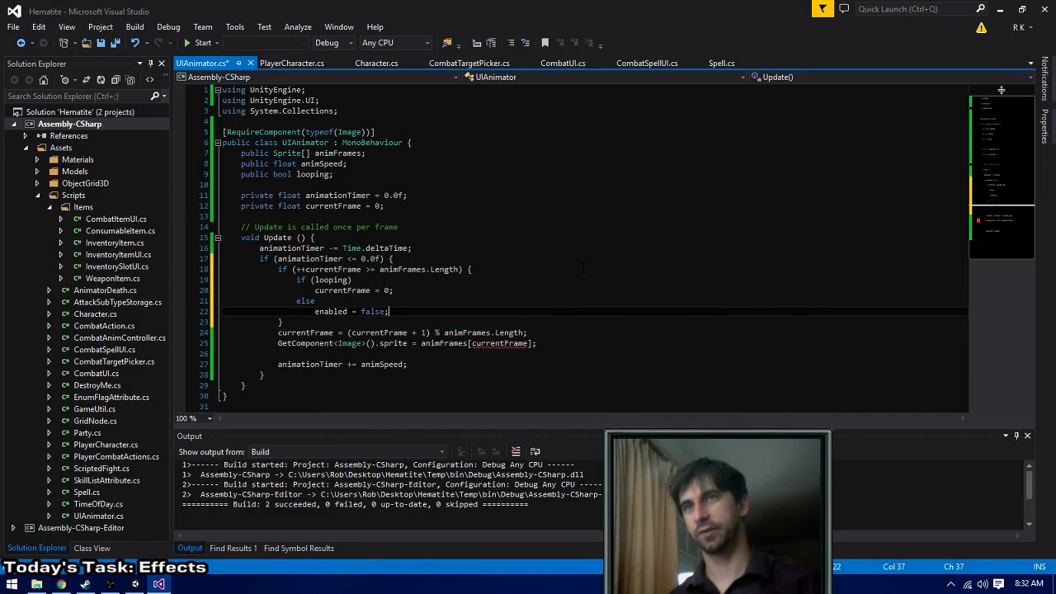
{"action": "key", "text": "ctrl+s"}
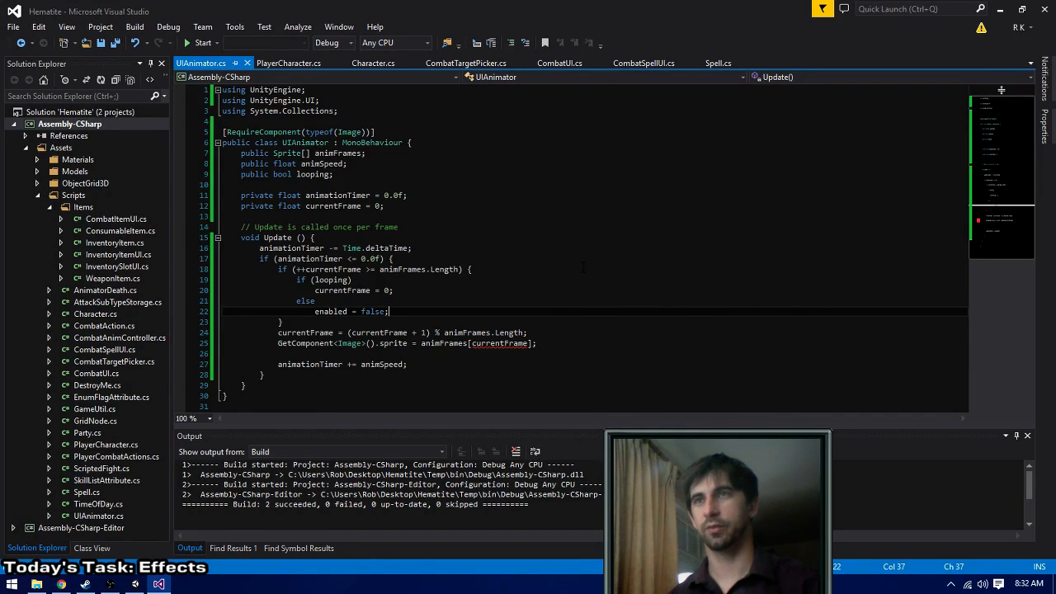
- Enclose the currentFrame = 0; statement of the if (looping) branch in braces
{"action": "key", "text": "Up"}
{"action": "key", "text": "Up"}
{"action": "key", "text": "Up"}
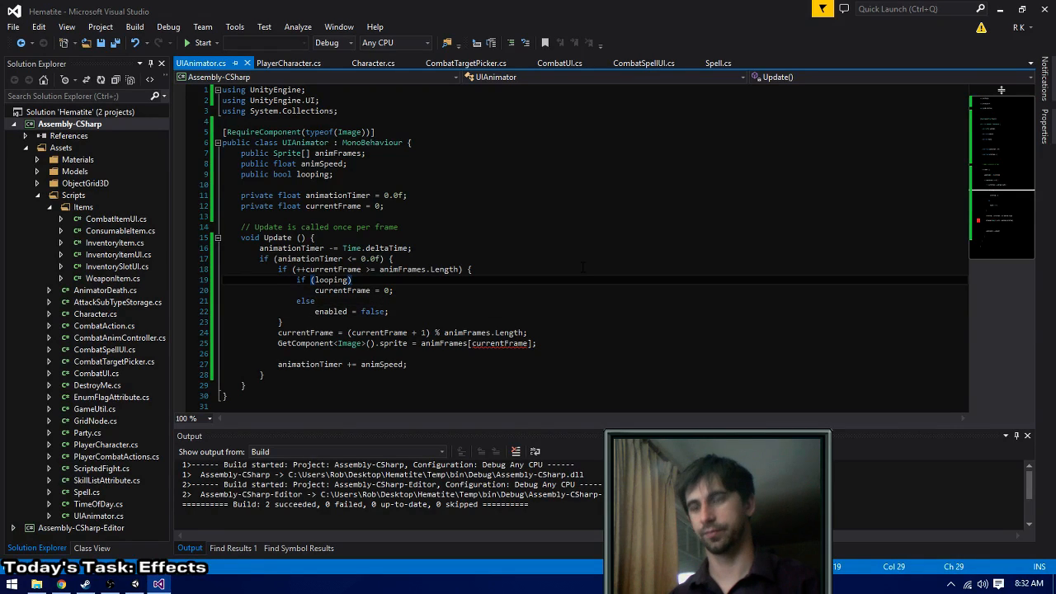
{"action": "type", "text": "{"}
{"action": "key", "text": "Down"}
{"action": "key", "text": "End"}
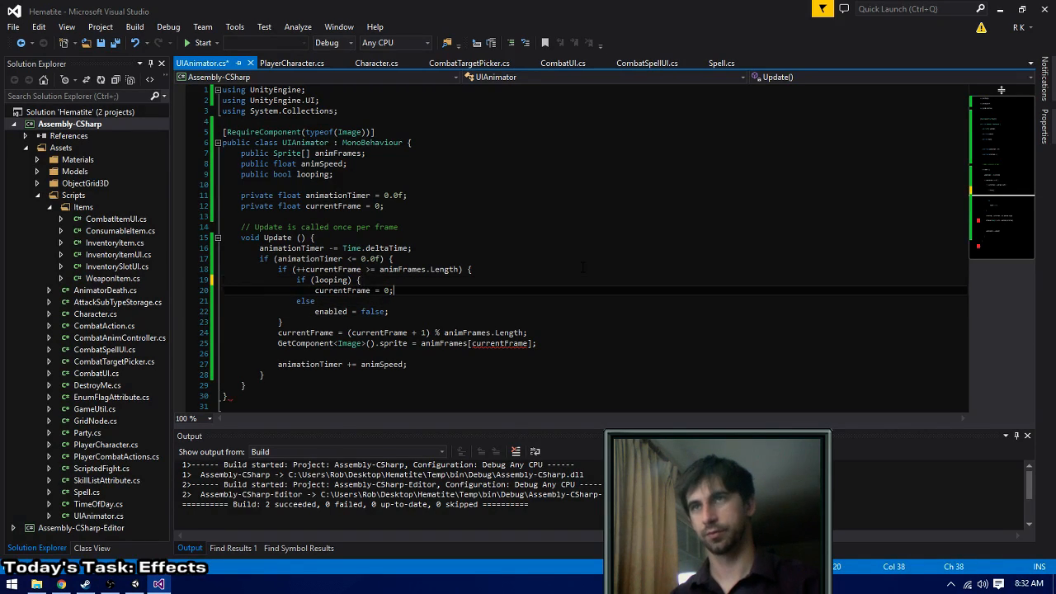
{"action": "key", "text": "Return"}
{"action": "type", "text": "}"}
- Enclose the enabled = false; statement of the else branch in braces
{"action": "key", "text": "Down"}
{"action": "key", "text": "End"}
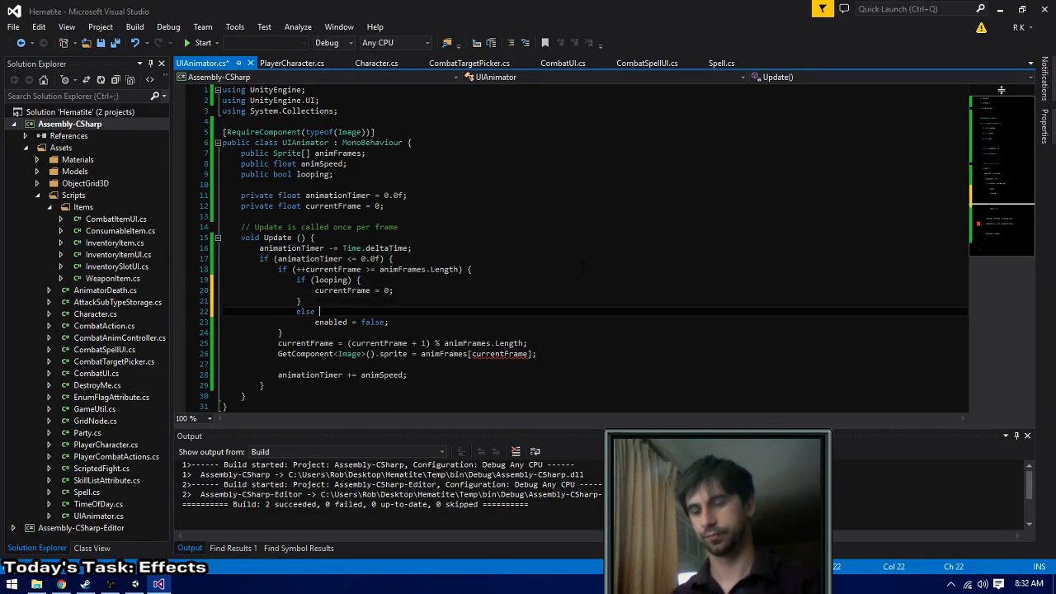
{"action": "type", "text": "{"}
{"action": "key", "text": "Delete"}
{"action": "key", "text": "Down"}
{"action": "key", "text": "End"}
{"action": "key", "text": "Return"}
{"action": "type", "text": "}"}
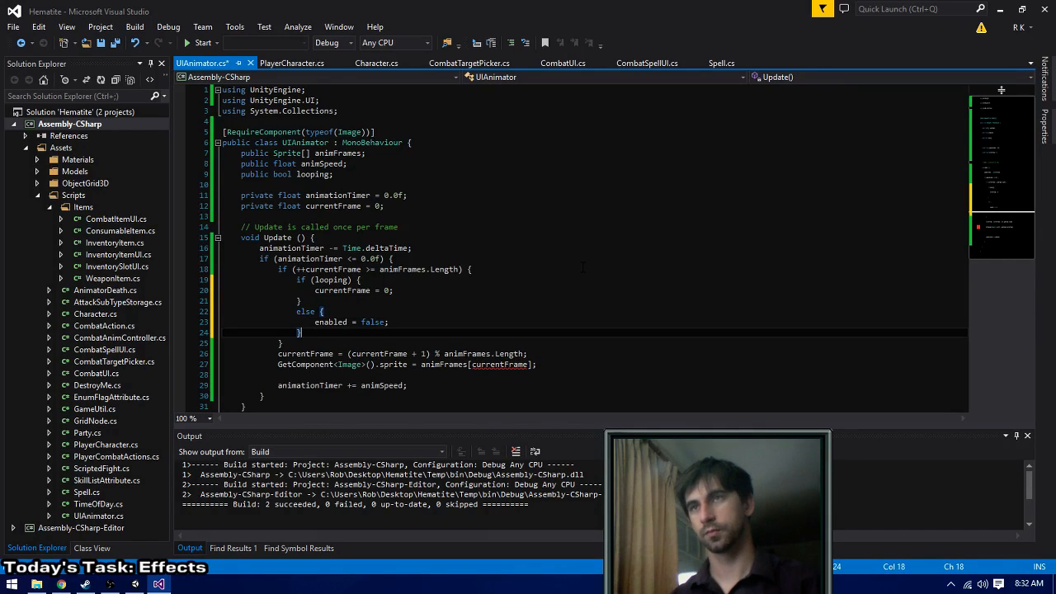
- Below enabled = false; in the else block, add currentFrame = animFrames[animFrames.Length - 1]; and save the script
{"action": "key", "text": "Up"}
{"action": "key", "text": "End"}
{"action": "key", "text": "Return"}
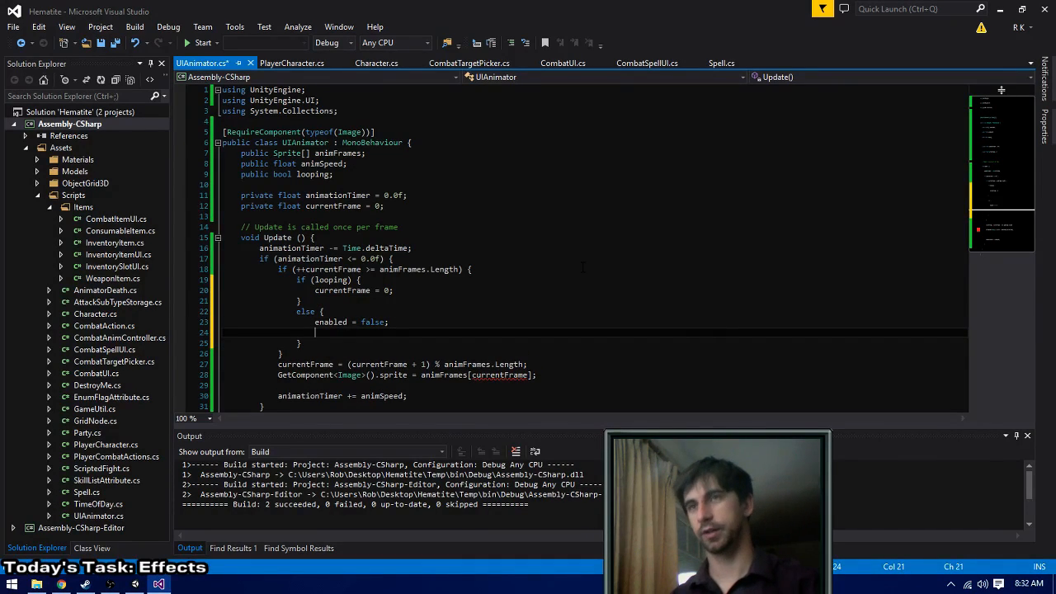
{"action": "type", "text": "currentFrame"}
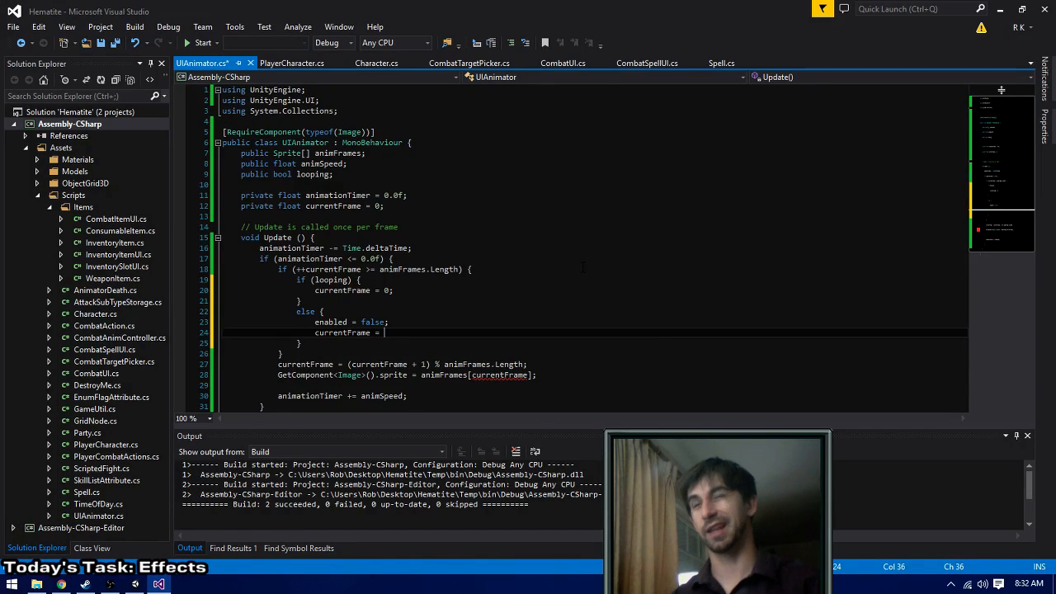
{"action": "type", "text": " = a"}
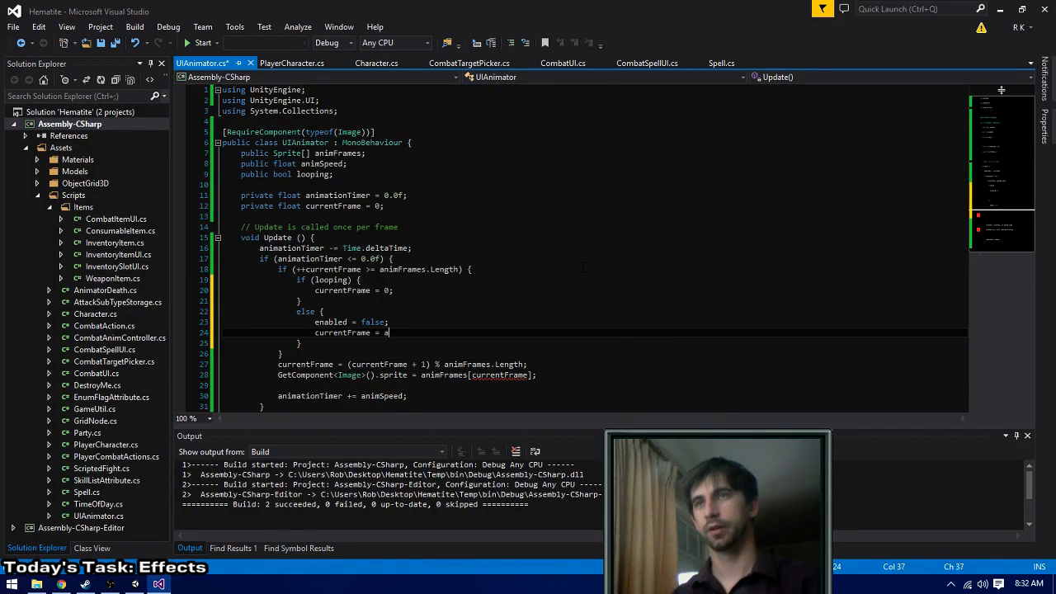
{"action": "type", "text": "nimFrames."}
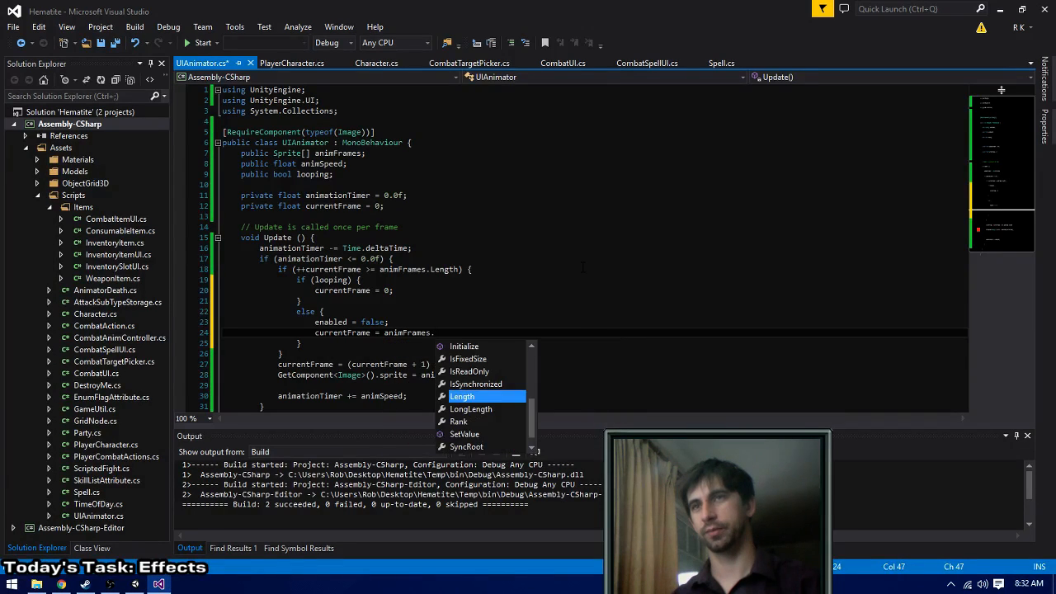
{"action": "key", "text": "BackSpace"}
{"action": "type", "text": "[ani"}
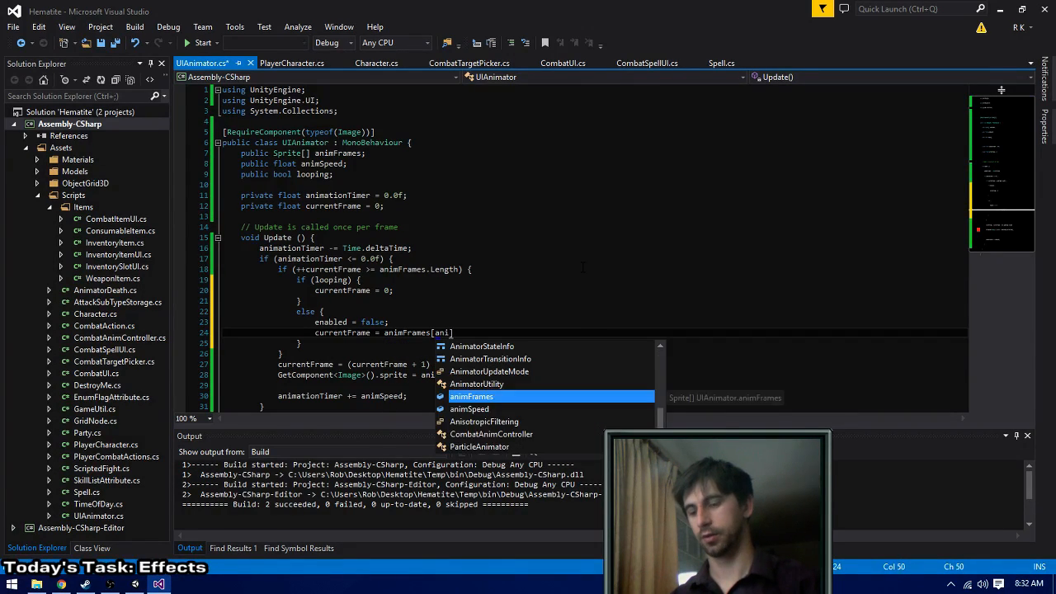
{"action": "type", "text": "mFrames.Length "}
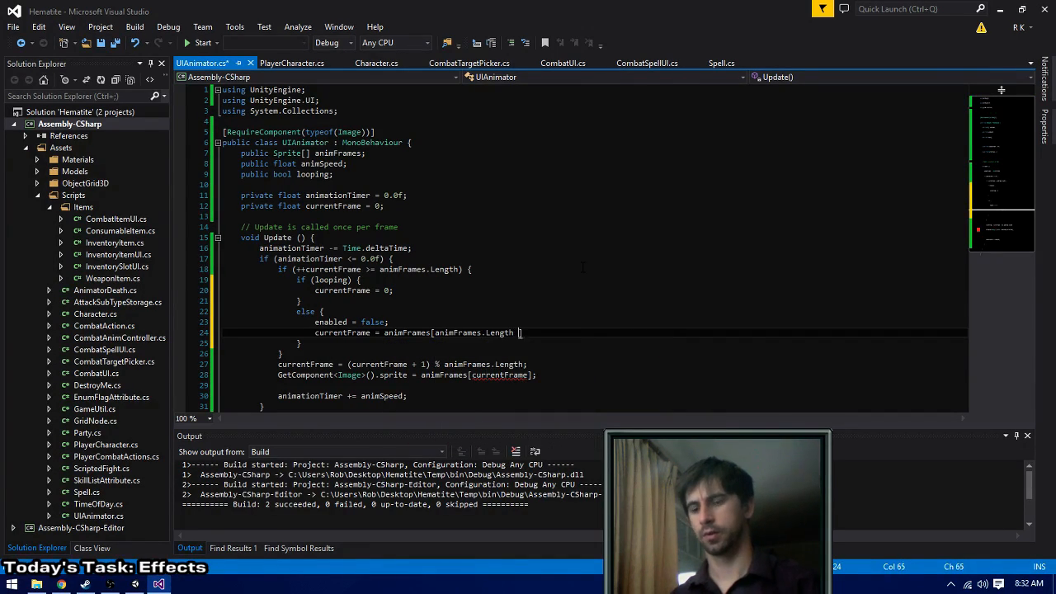
{"action": "type", "text": "- 1];"}
{"action": "key", "text": "ctrl+s"}
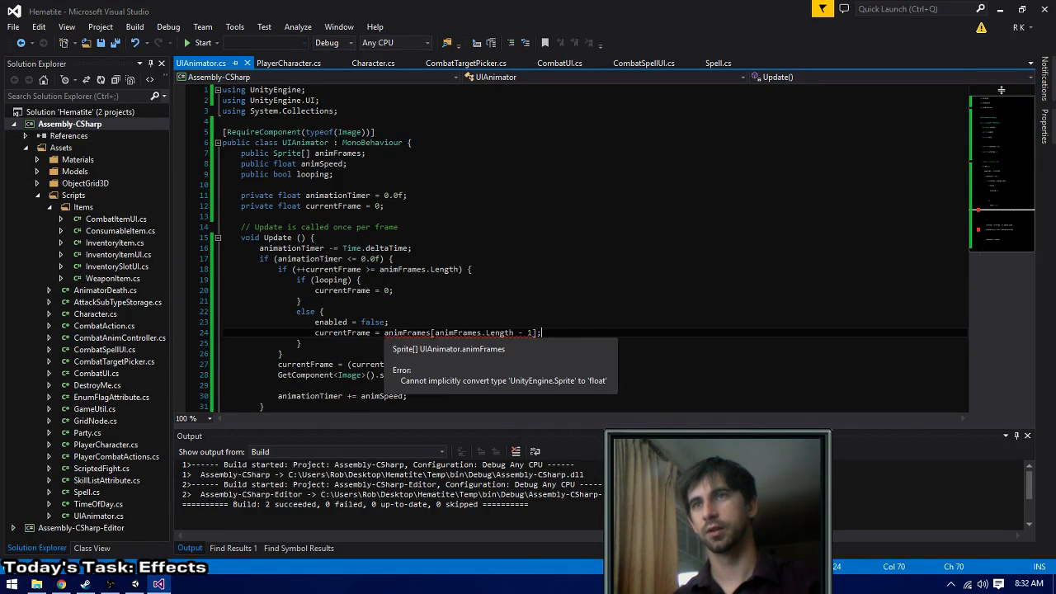
- Correct the else block's assignment to currentFrame = animFrames.Length - 1; and save the script
{"action": "double_click", "coordinate": [410, 334]}
{"action": "key", "text": "Delete"}
{"action": "key", "text": "Delete"}
{"action": "key", "text": "ctrl+Right"}
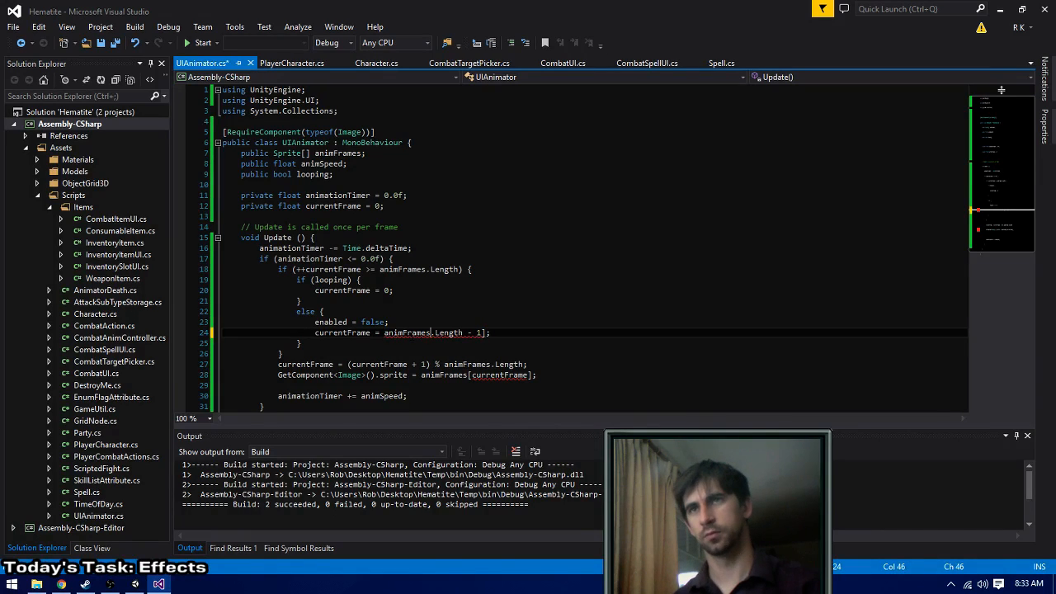
{"action": "key", "text": "ctrl+s"}
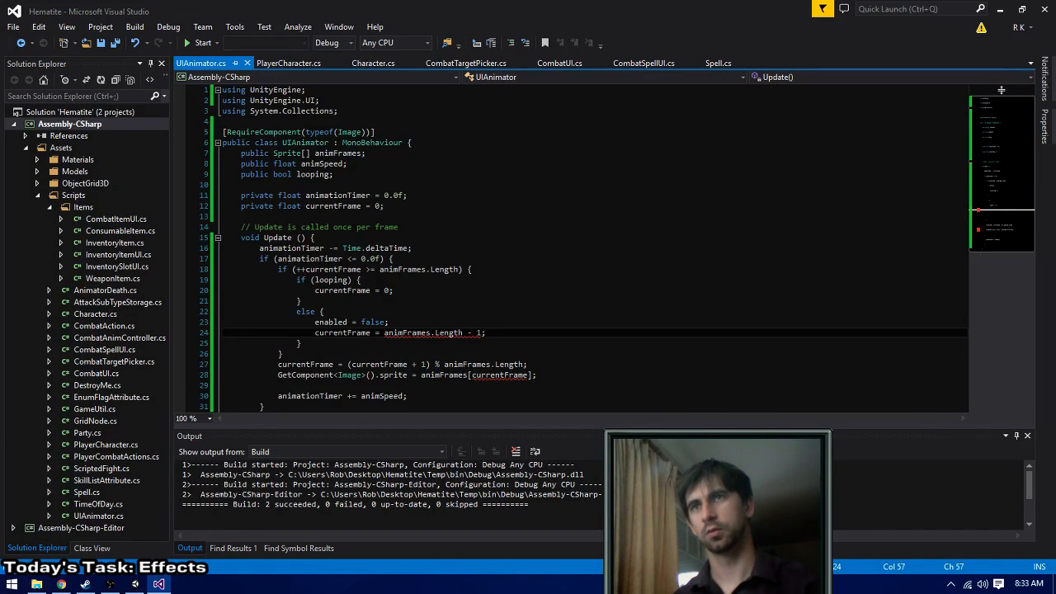
- Replace the modulo currentFrame assignment above the GetComponent<Image>() line with a blank line, save the script and build the solution
{"action": "key", "text": "Down"}
{"action": "key", "text": "Down"}
{"action": "key", "text": "Down"}
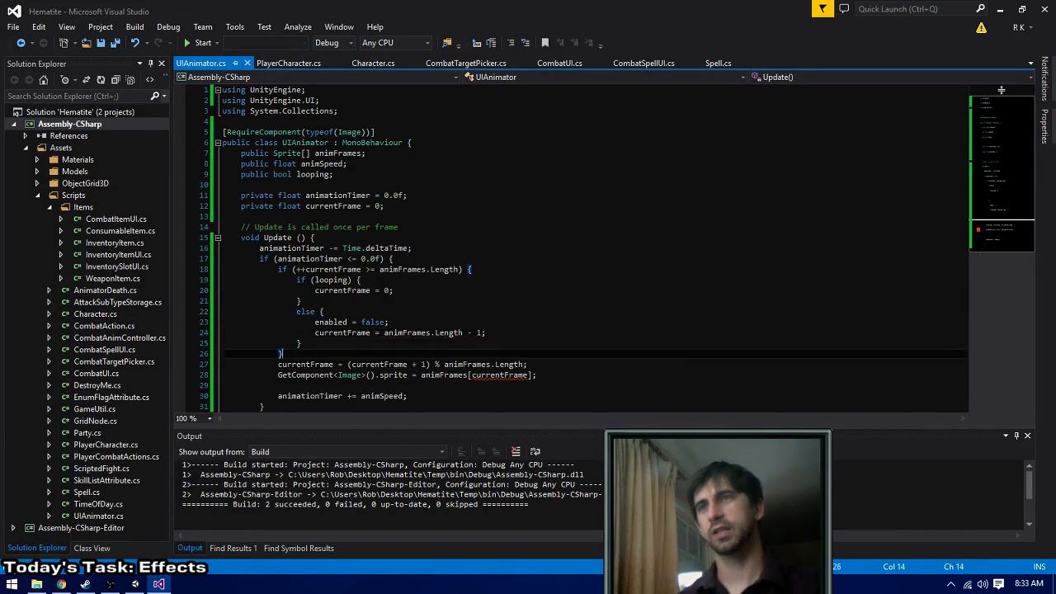
{"action": "key", "text": "Home"}
{"action": "key", "text": "Return"}
{"action": "key", "text": "ctrl+x"}
{"action": "key", "text": "ctrl+s"}
{"action": "key", "text": "Down"}
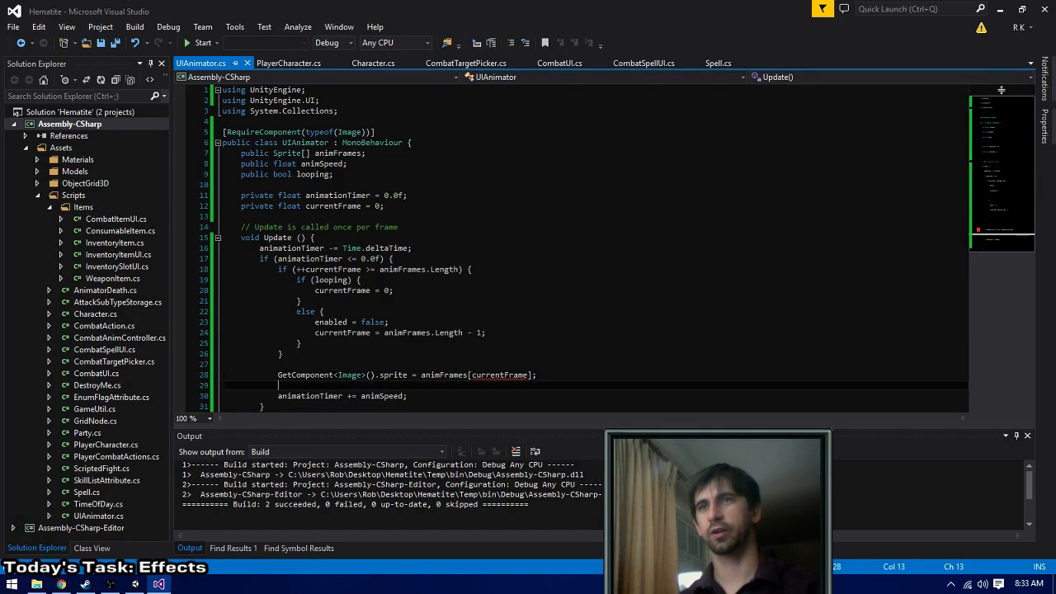
{"action": "key", "text": "Up"}
{"action": "key", "text": "ctrl+shift+b"}
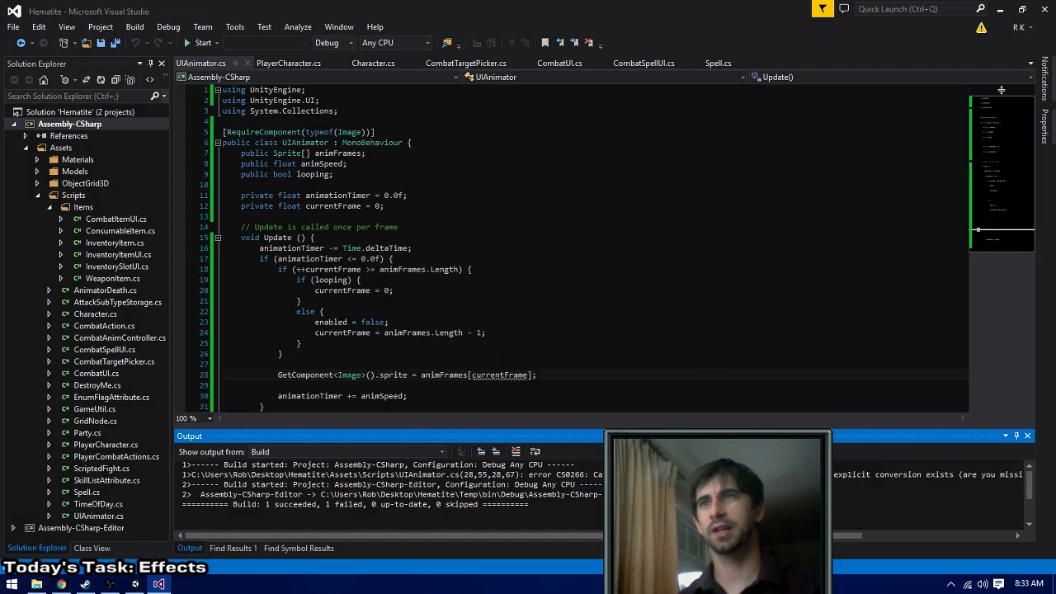
- Change the type of the private currentFrame variable to int and rebuild the solution
{"action": "double_click", "coordinate": [288, 207]}
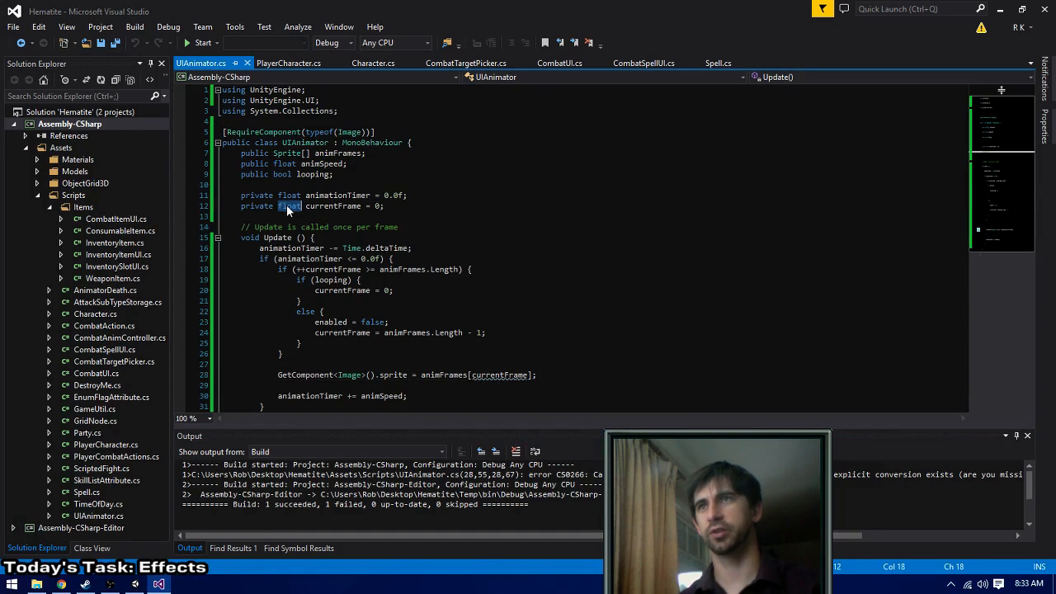
{"action": "type", "text": "int"}
{"action": "key", "text": "ctrl+shift+b"}
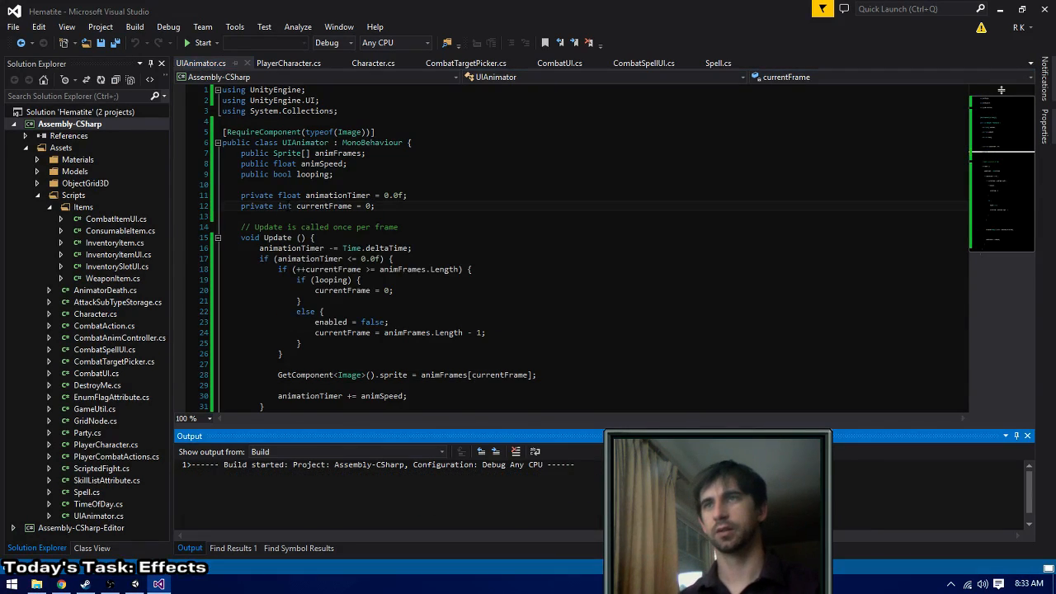
- Insert a blank line above if (animationTimer <= 0.0f) in Update, rebuild the solution and review the finished method
{"action": "left_click", "coordinate": [429, 396]}
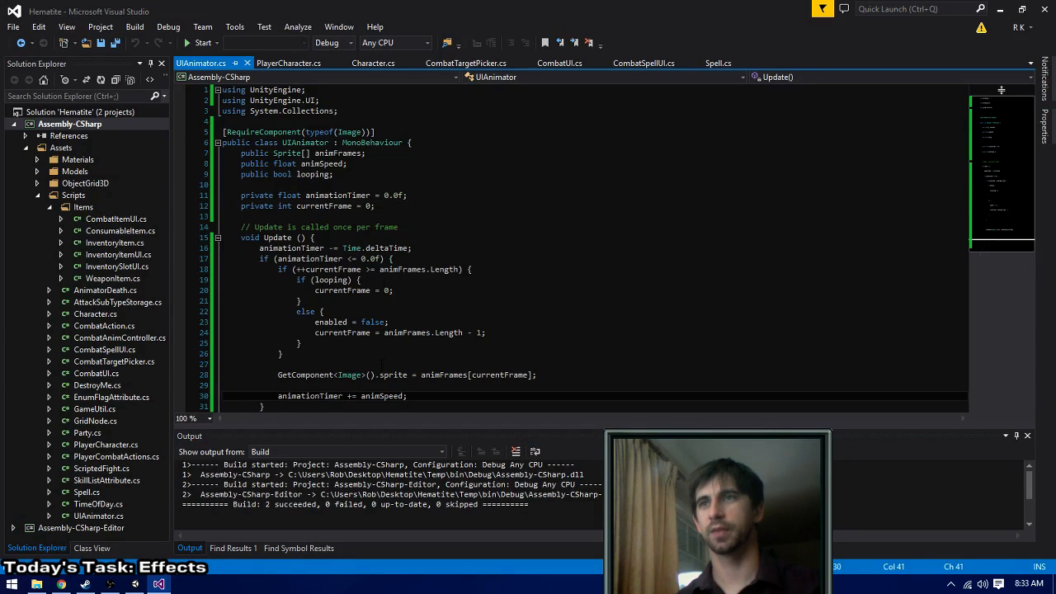
{"action": "scroll", "coordinate": [377, 360], "scroll_direction": "down", "scroll_amount": 1}
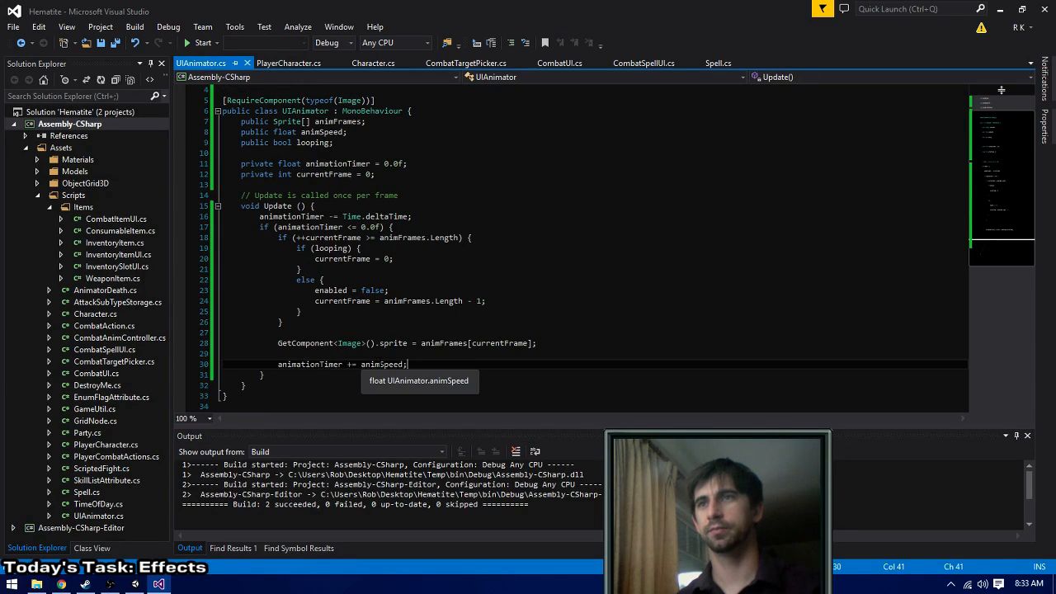
{"action": "left_click", "coordinate": [353, 364]}
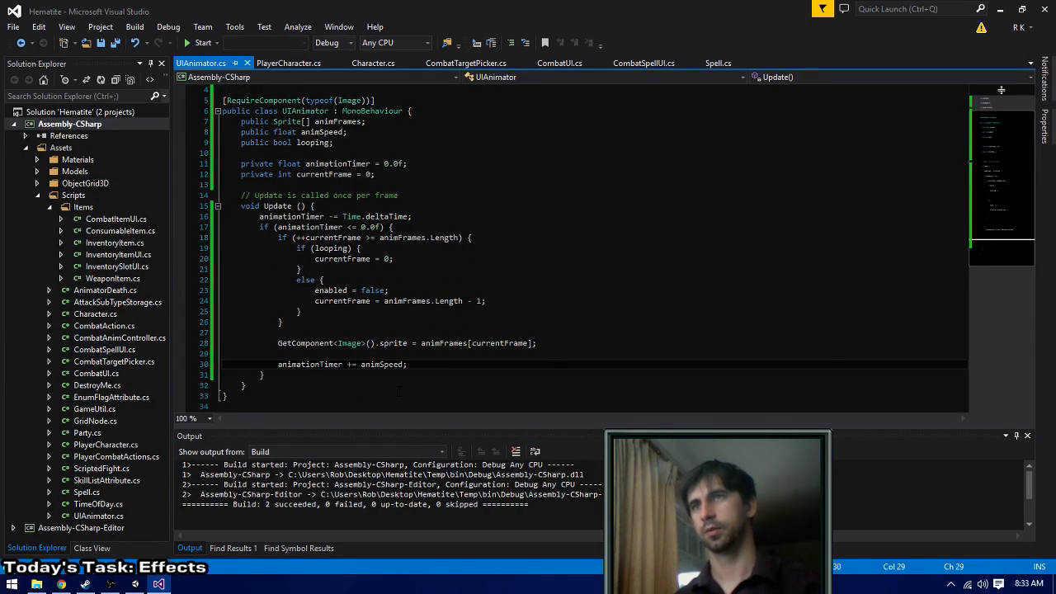
{"action": "left_click", "coordinate": [260, 227]}
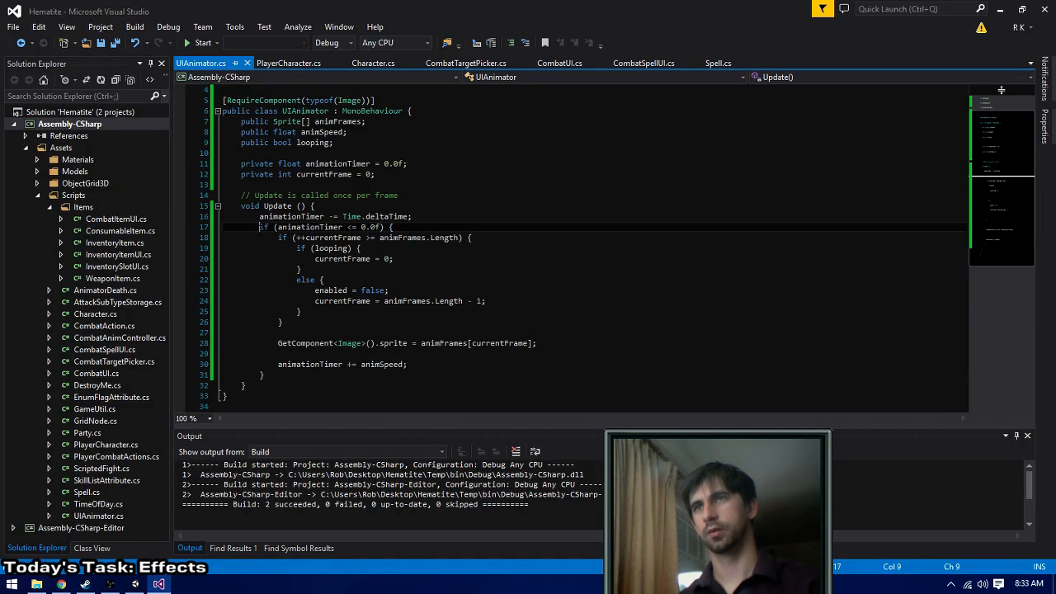
{"action": "key", "text": "Return"}
{"action": "key", "text": "ctrl+shift+b"}
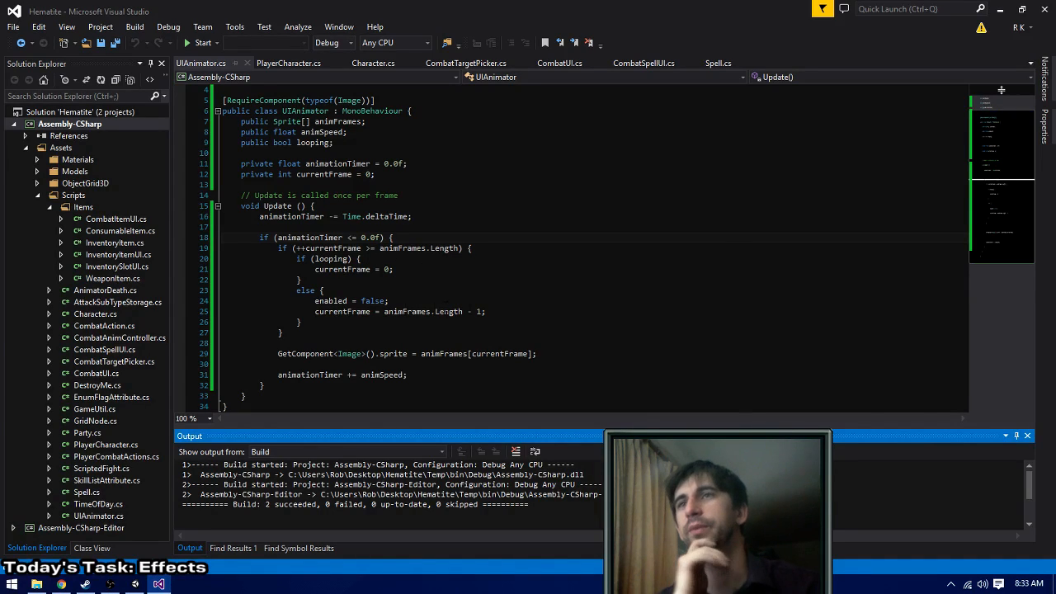
{"action": "left_click", "coordinate": [306, 394]}
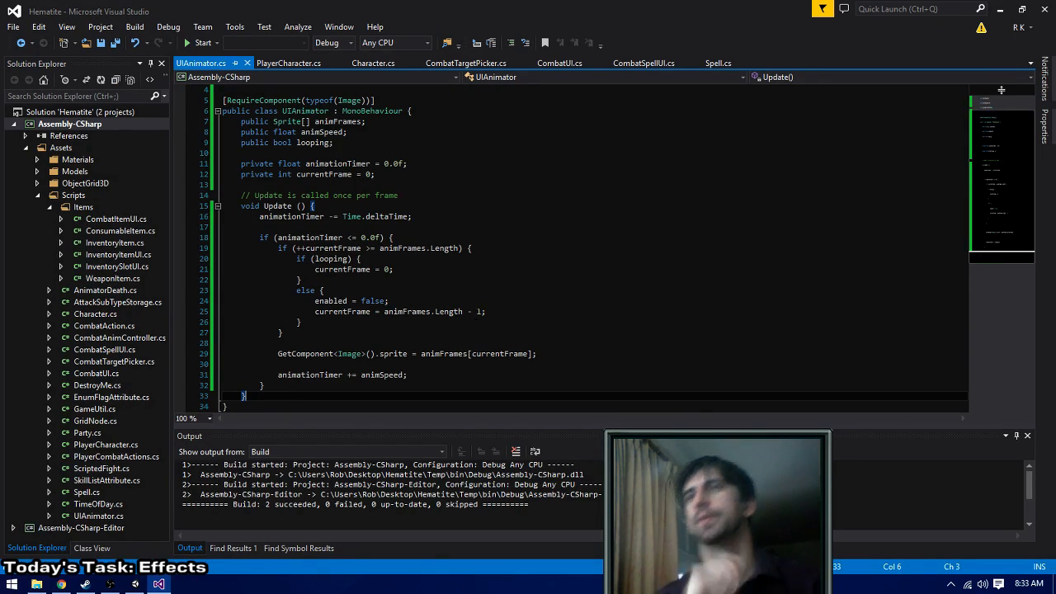
{"action": "left_click", "coordinate": [506, 311]}
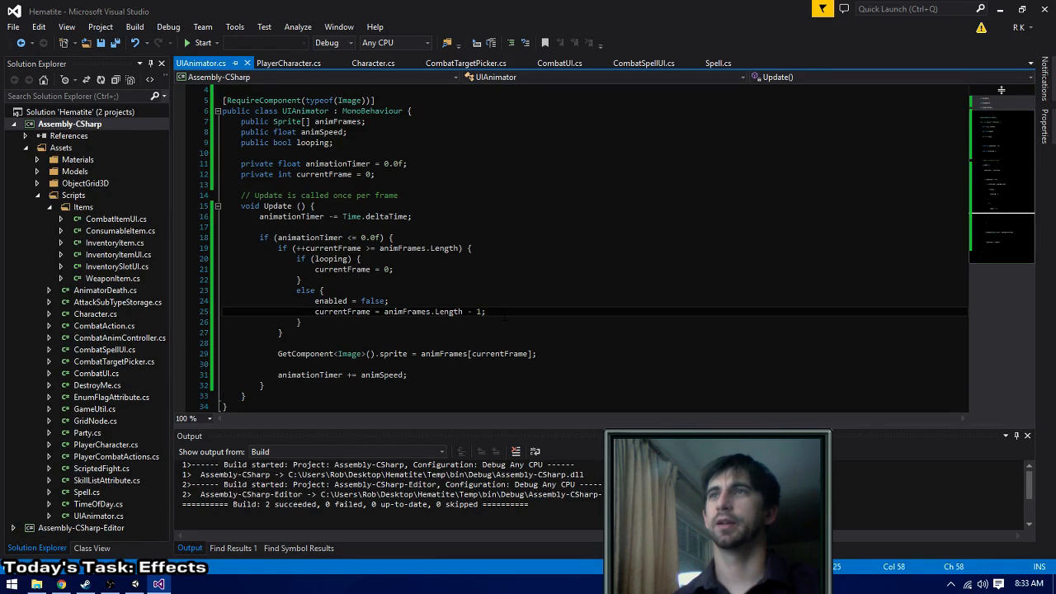
{"action": "key", "text": "ctrl+shift+b"}
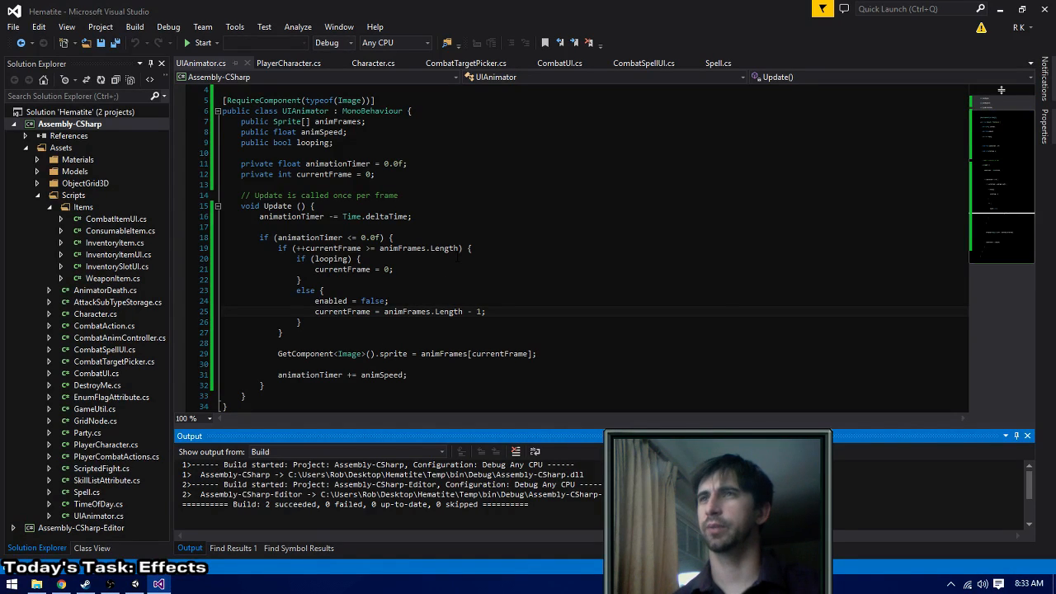
{"action": "scroll", "coordinate": [459, 259], "scroll_direction": "down", "scroll_amount": 1}
{"action": "scroll", "coordinate": [458, 259], "scroll_direction": "up", "scroll_amount": 1}
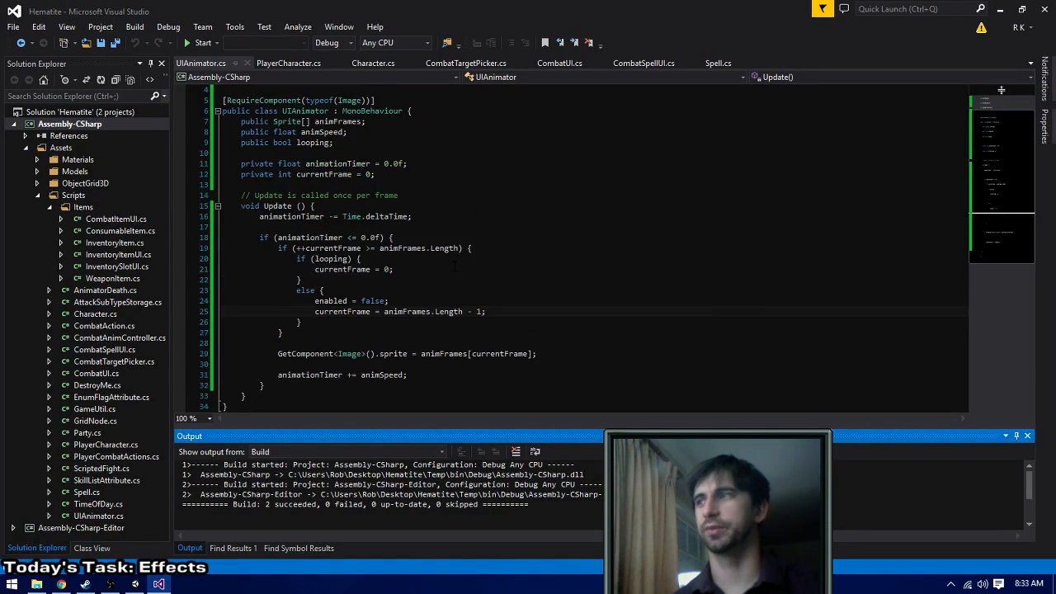
- Switch to Unity, show the Scene view and remove the Animator component from the Blood Effect object
{"action": "key", "text": "alt+Tab"}
{"action": "key", "text": "alt+Tab"}
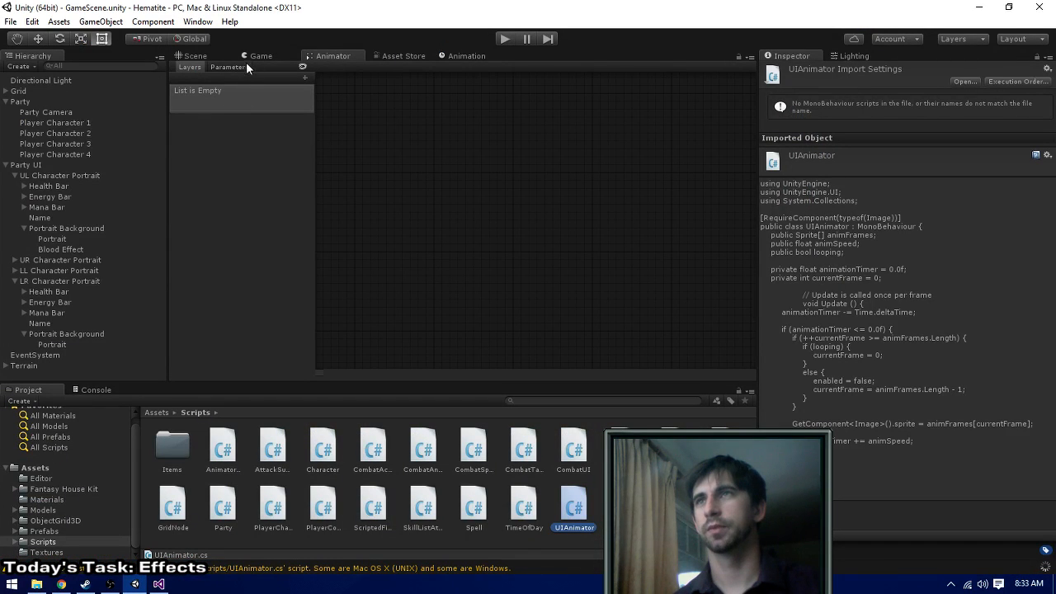
{"action": "left_click", "coordinate": [186, 56]}
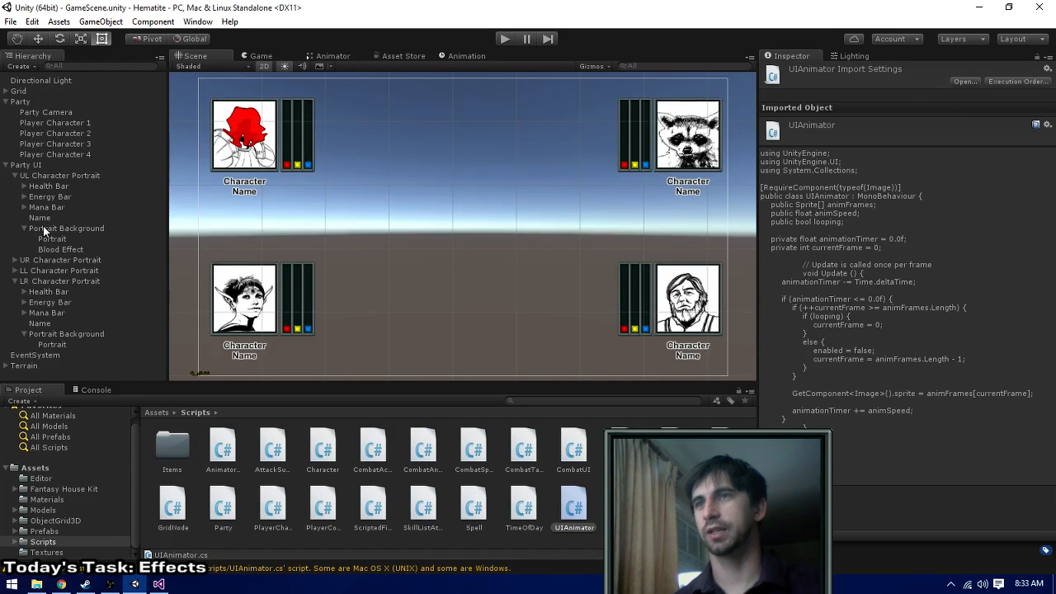
{"action": "left_click", "coordinate": [60, 249]}
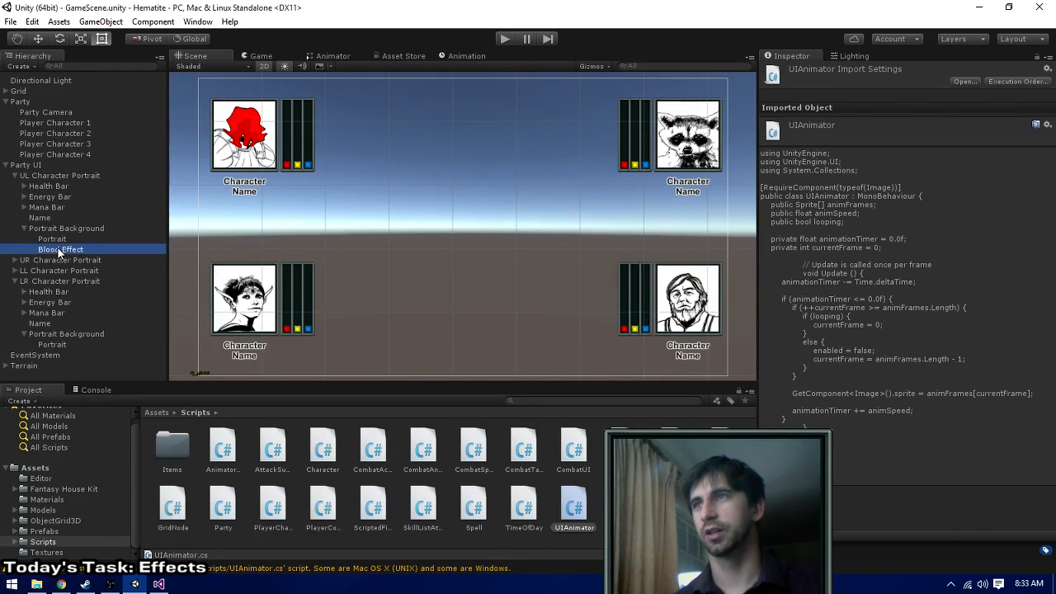
{"action": "scroll", "coordinate": [878, 319], "scroll_direction": "down", "scroll_amount": 1}
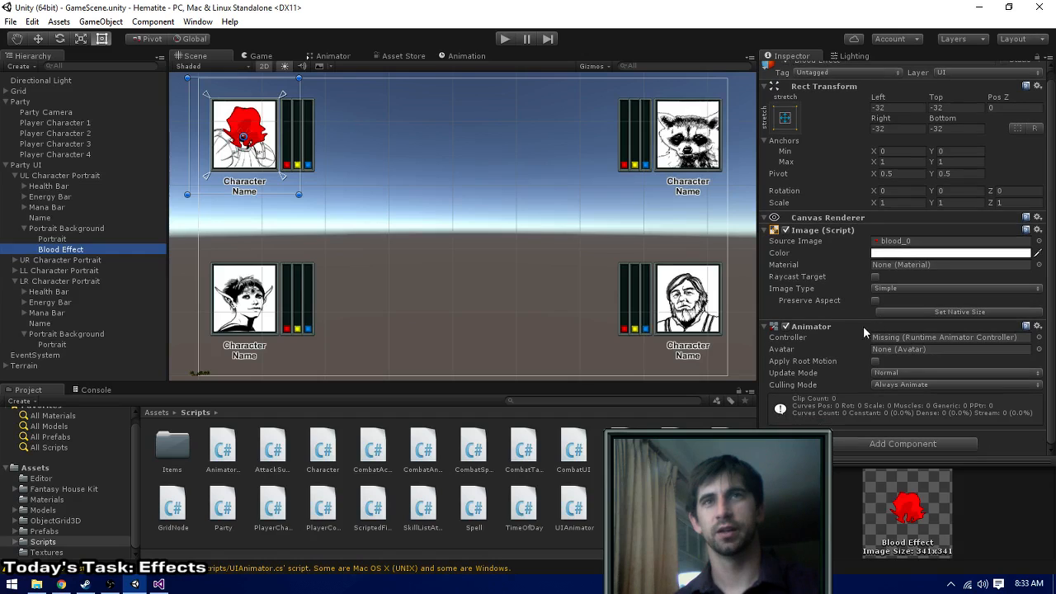
{"action": "right_click", "coordinate": [815, 329]}
{"action": "left_click", "coordinate": [854, 359]}
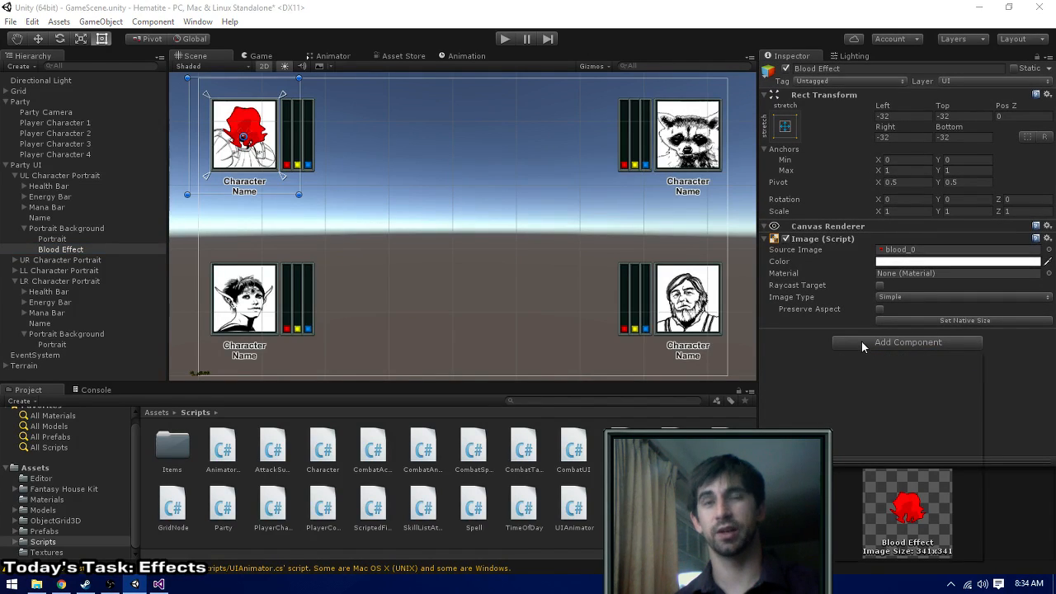
- Add the UI Animator script as a component on the Blood Effect object
{"action": "left_click", "coordinate": [861, 341]}
{"action": "left_click", "coordinate": [852, 555]}
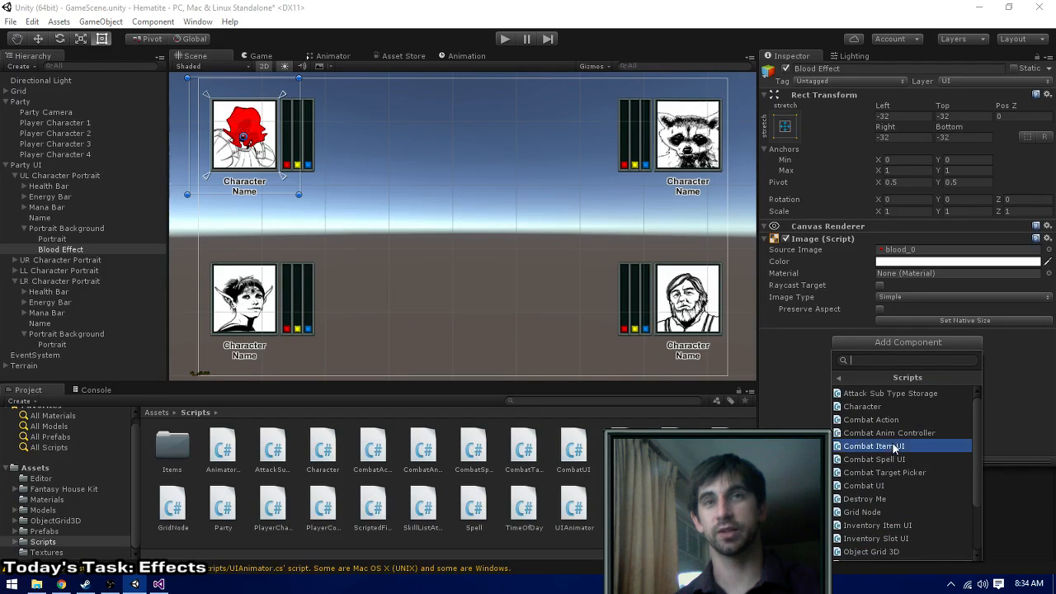
{"action": "scroll", "coordinate": [894, 498], "scroll_direction": "down", "scroll_amount": 3}
{"action": "left_click", "coordinate": [876, 555]}
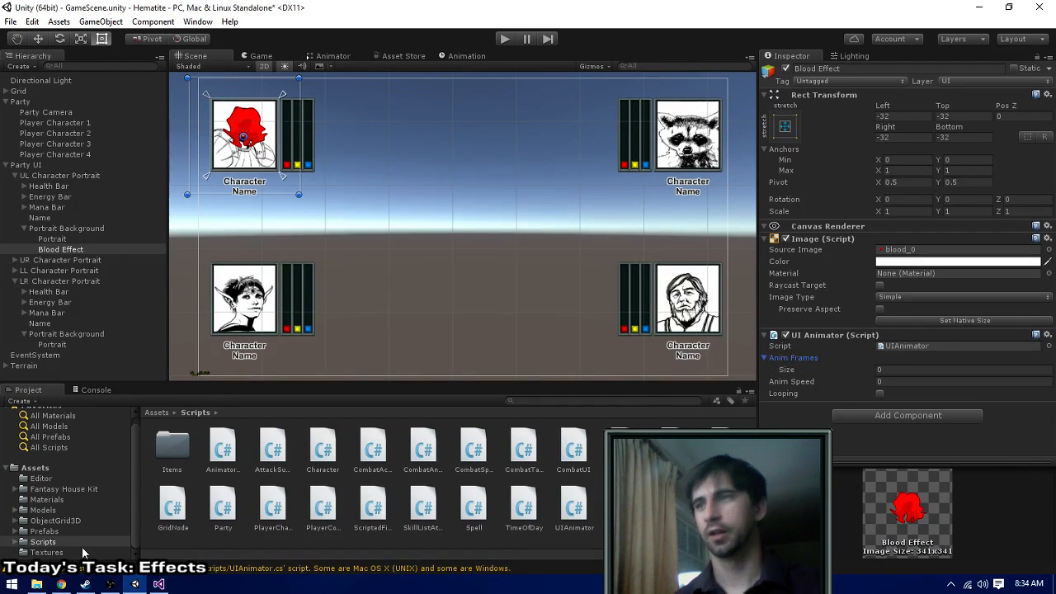
- Fill the UI Animator's Anim Frames array in order with the sprites blood_0 to blood_5 from the Textures folder
{"action": "left_click", "coordinate": [43, 552]}
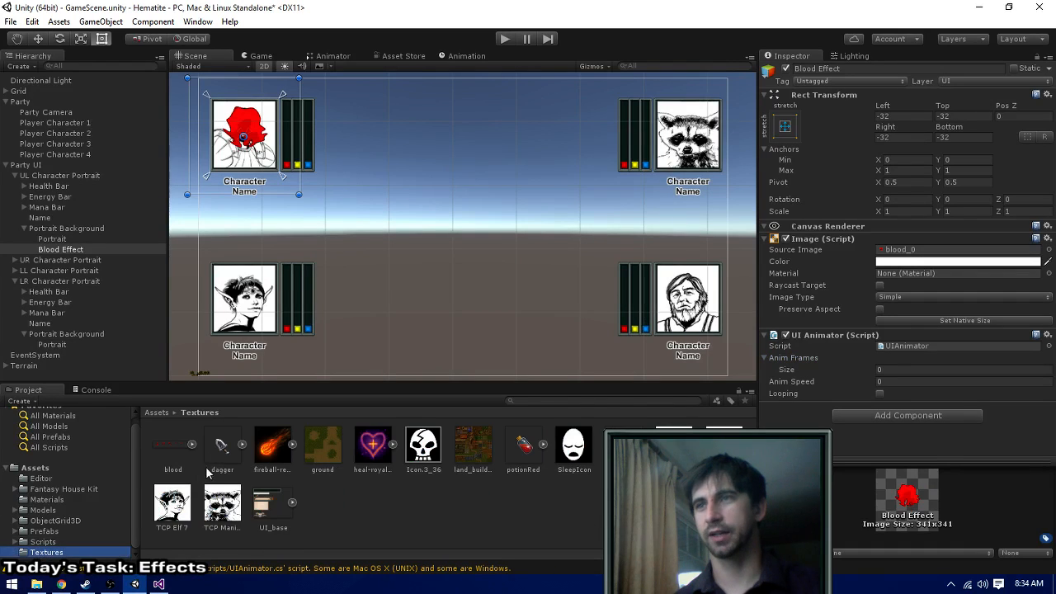
{"action": "left_click", "coordinate": [193, 445]}
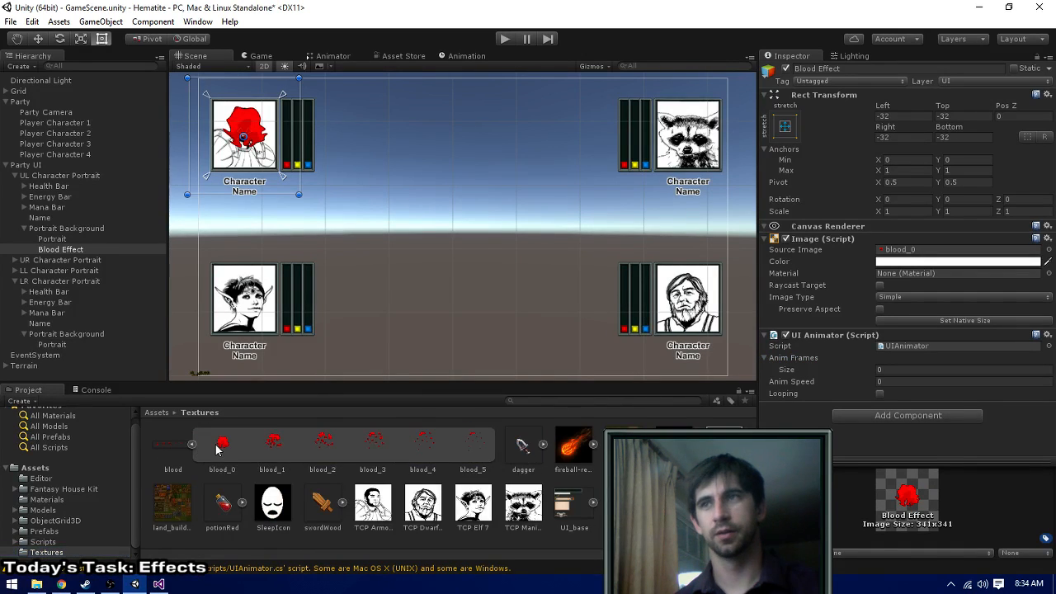
{"action": "left_click_drag", "start_coordinate": [217, 447], "coordinate": [777, 360]}
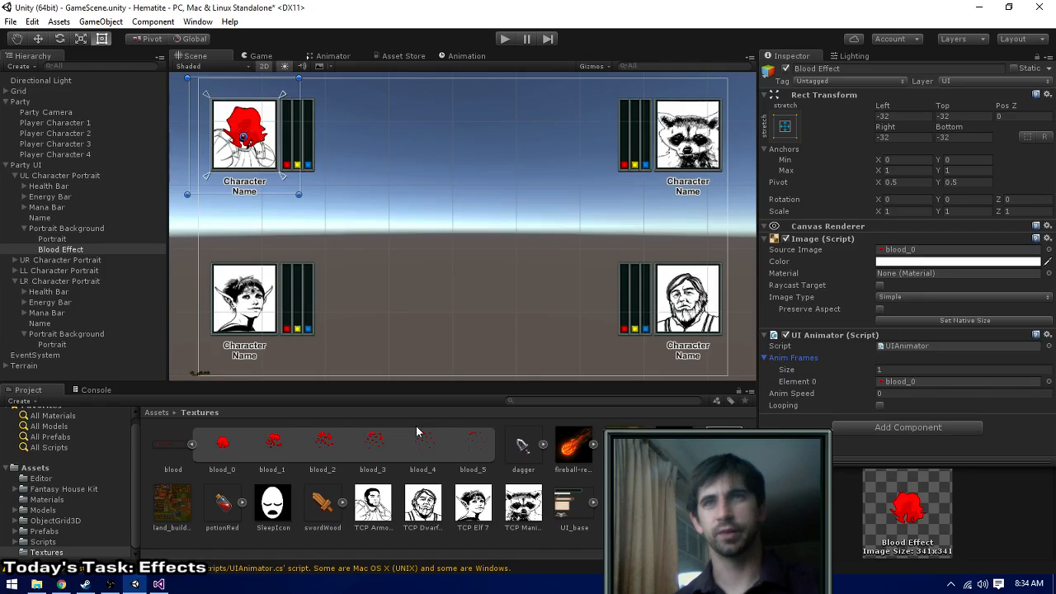
{"action": "left_click_drag", "start_coordinate": [276, 446], "coordinate": [796, 362]}
{"action": "left_click_drag", "start_coordinate": [321, 450], "coordinate": [797, 361]}
{"action": "left_click_drag", "start_coordinate": [375, 446], "coordinate": [782, 367]}
{"action": "left_click_drag", "start_coordinate": [435, 454], "coordinate": [782, 364]}
{"action": "left_click", "coordinate": [476, 449]}
{"action": "left_click_drag", "start_coordinate": [476, 449], "coordinate": [812, 354]}
- Set the UI Animator's Anim Speed to 1 and enable Looping
{"action": "scroll", "coordinate": [850, 404], "scroll_direction": "down", "scroll_amount": 2}
{"action": "left_click", "coordinate": [886, 413]}
{"action": "type", "text": "1"}
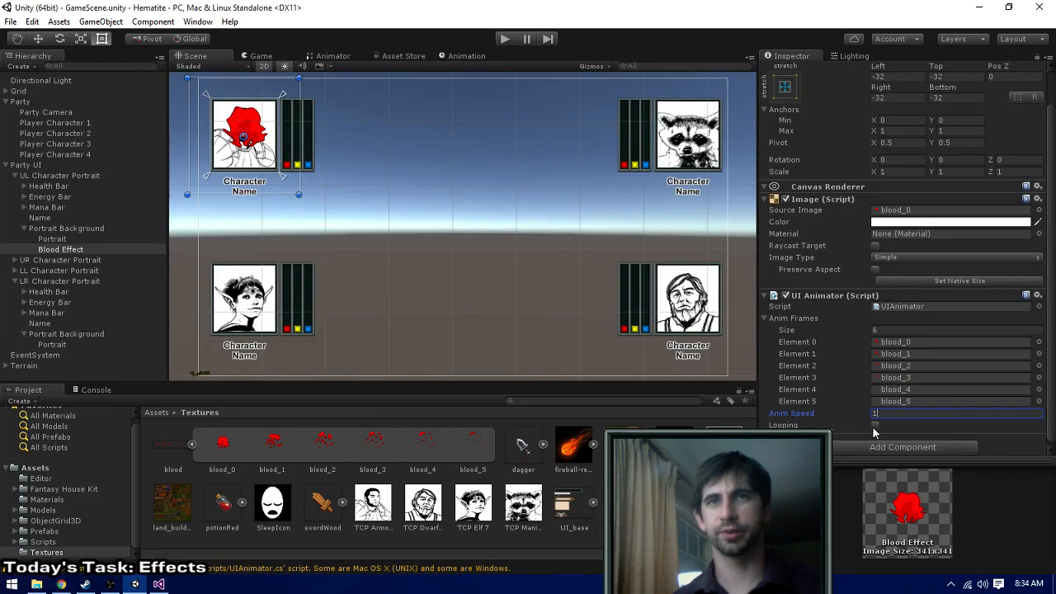
{"action": "left_click", "coordinate": [875, 425]}
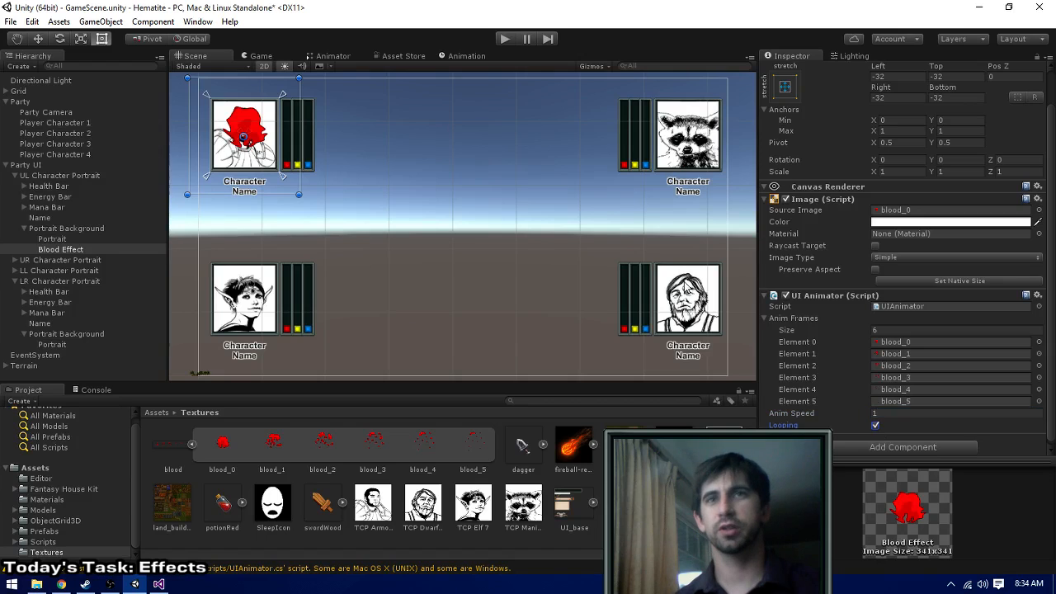
- Run the game and set the Blood Effect's Anim Speed to .5 during play
{"action": "left_click", "coordinate": [505, 39]}
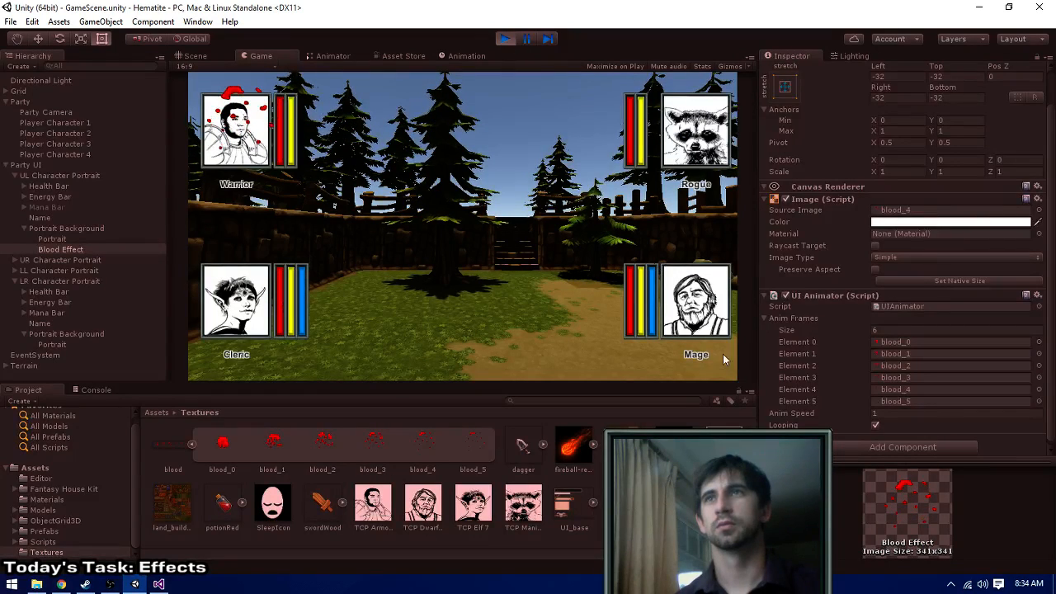
{"action": "left_click", "coordinate": [894, 413]}
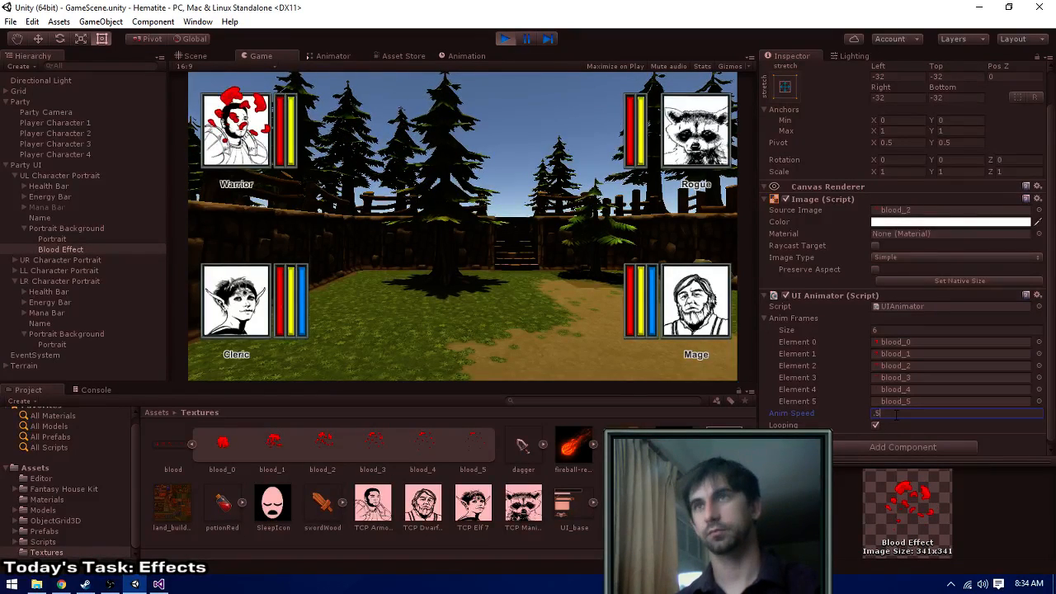
{"action": "type", "text": ".5"}
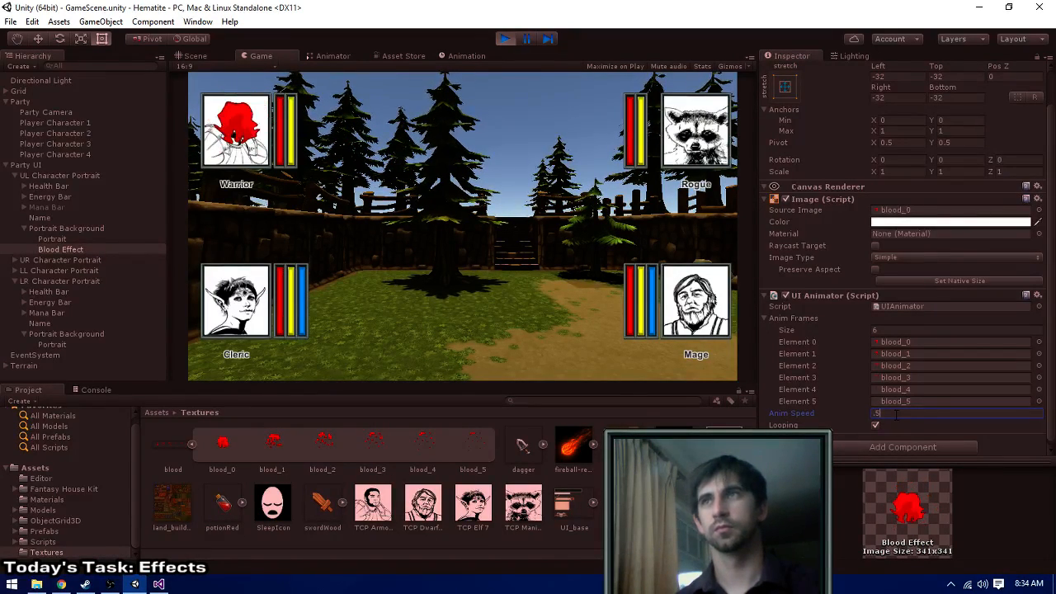
- Try Anim Speed values of .25, .125 and .0125 on the running blood animation
{"action": "key", "text": "BackSpace"}
{"action": "type", "text": "25"}
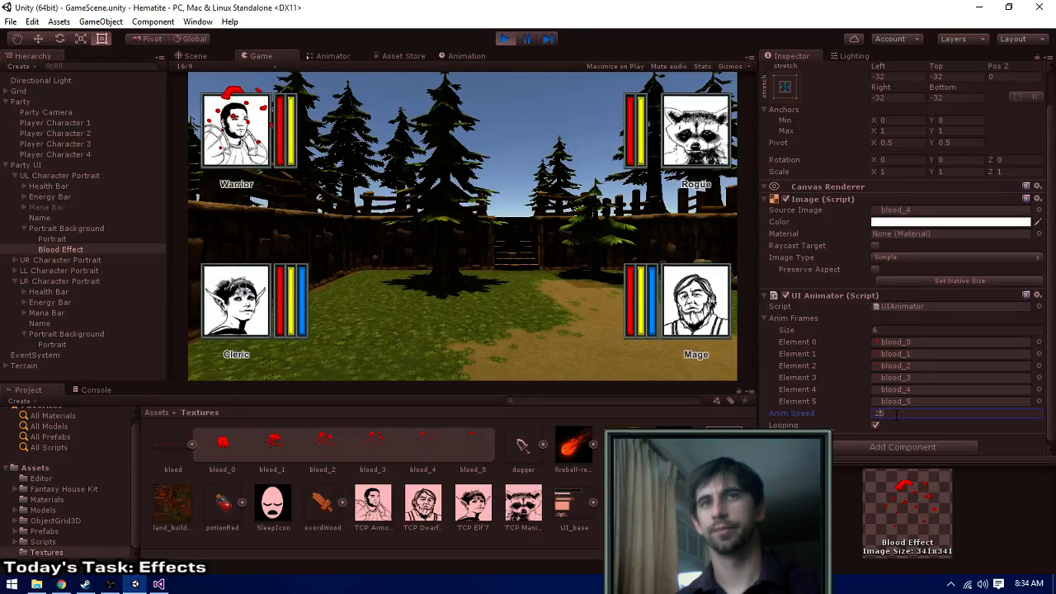
{"action": "key", "text": "Left"}
{"action": "type", "text": "1"}
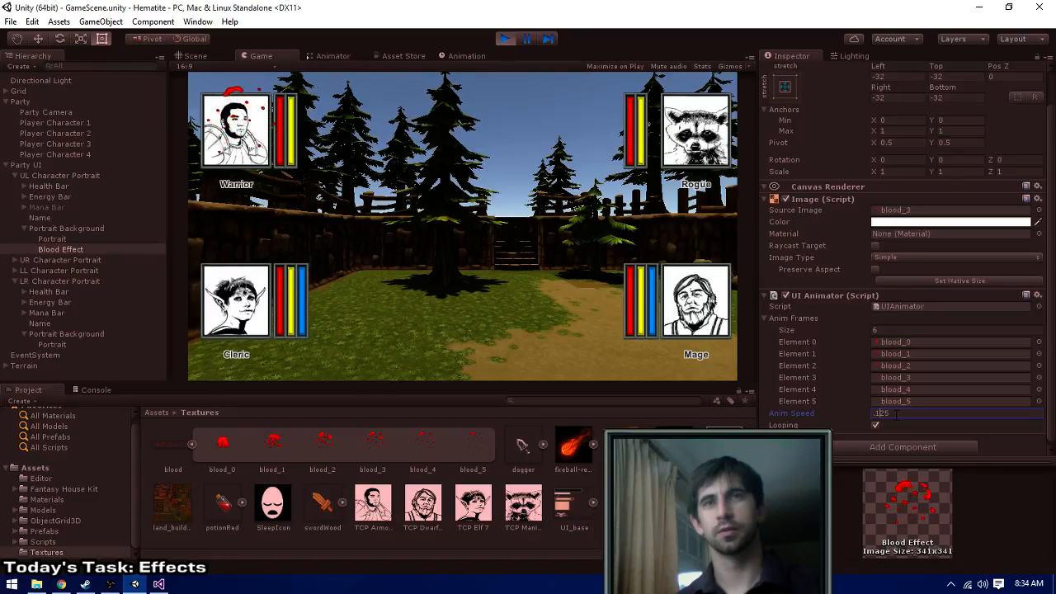
{"action": "key", "text": "Left"}
{"action": "type", "text": "0"}
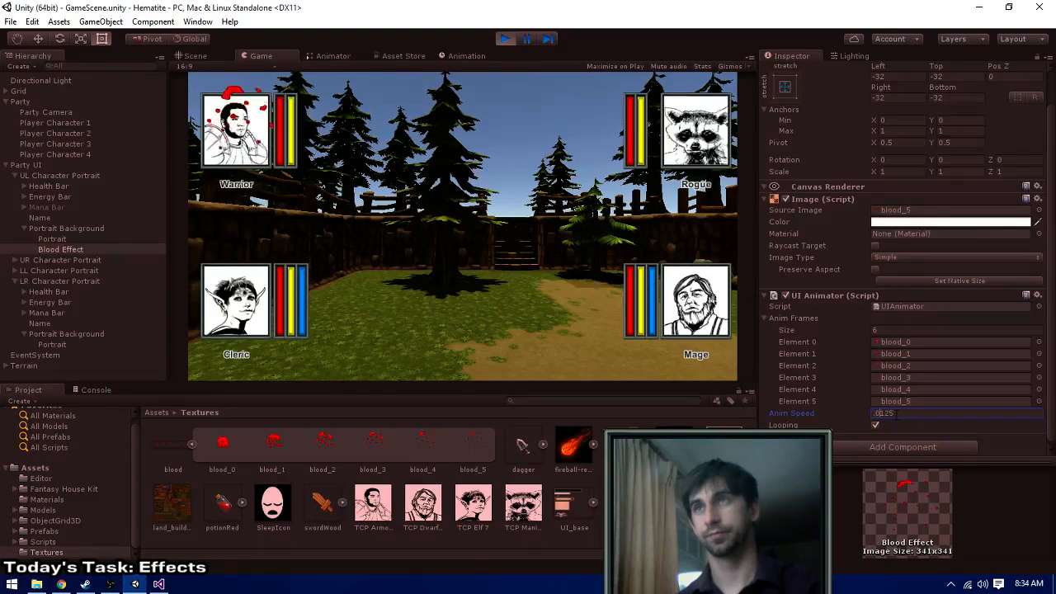
- Try an Anim Speed of .1 on the running blood animation and settle on .05
{"action": "key", "text": "BackSpace"}
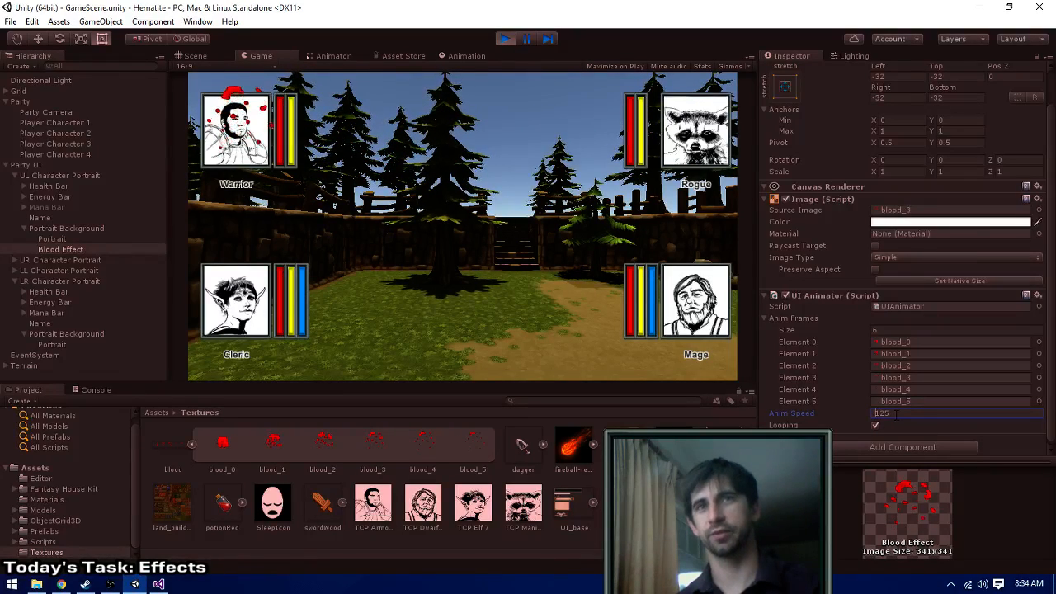
{"action": "key", "text": "Delete"}
{"action": "key", "text": "Delete"}
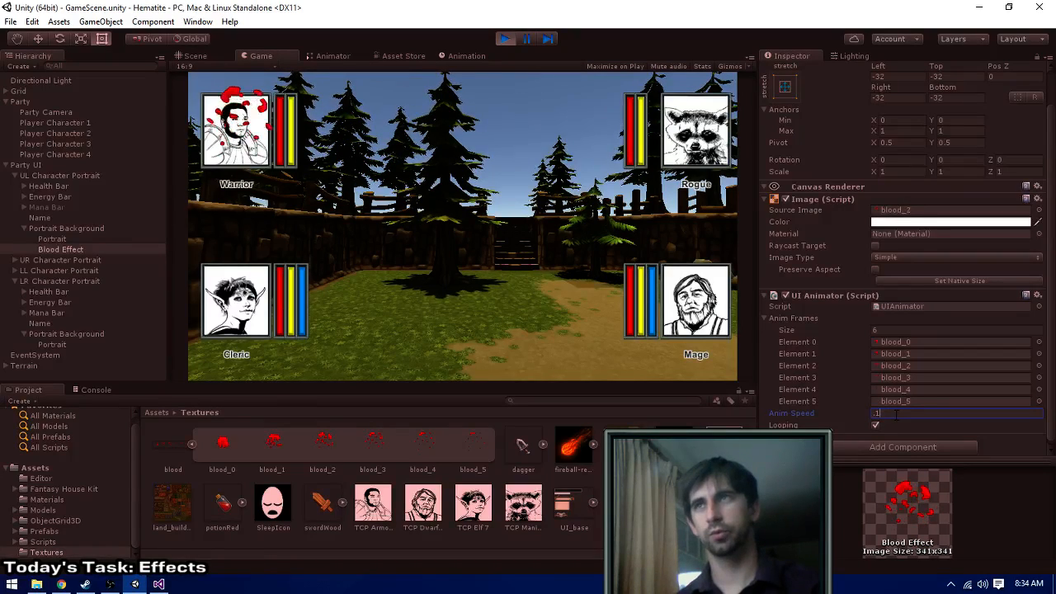
{"action": "key", "text": "BackSpace"}
{"action": "type", "text": "05"}
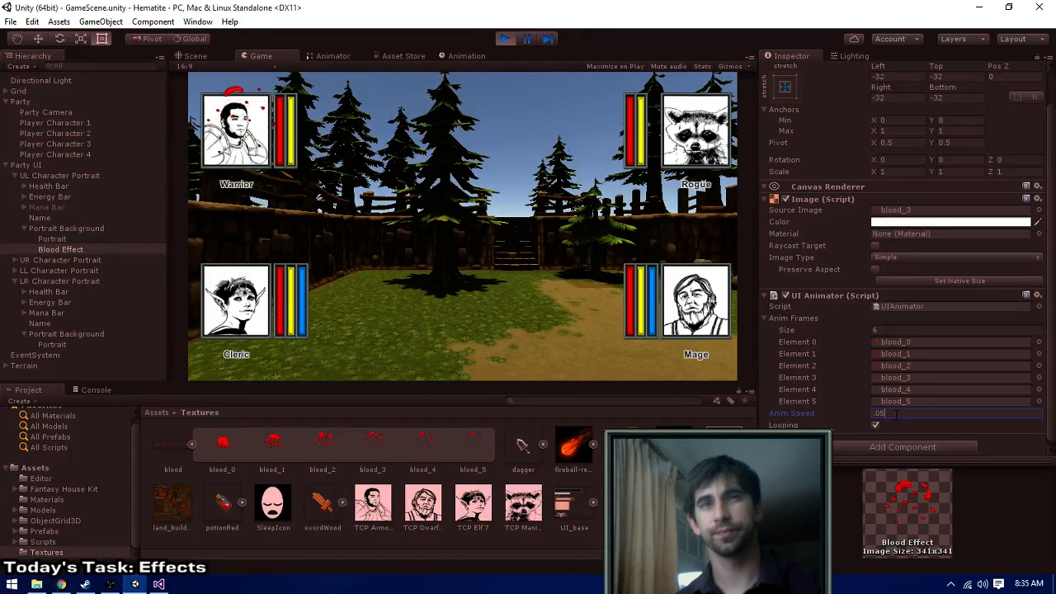
- Try an Anim Speed of .1 on the running blood animation and stop the game
{"action": "key", "text": "BackSpace"}
{"action": "key", "text": "BackSpace"}
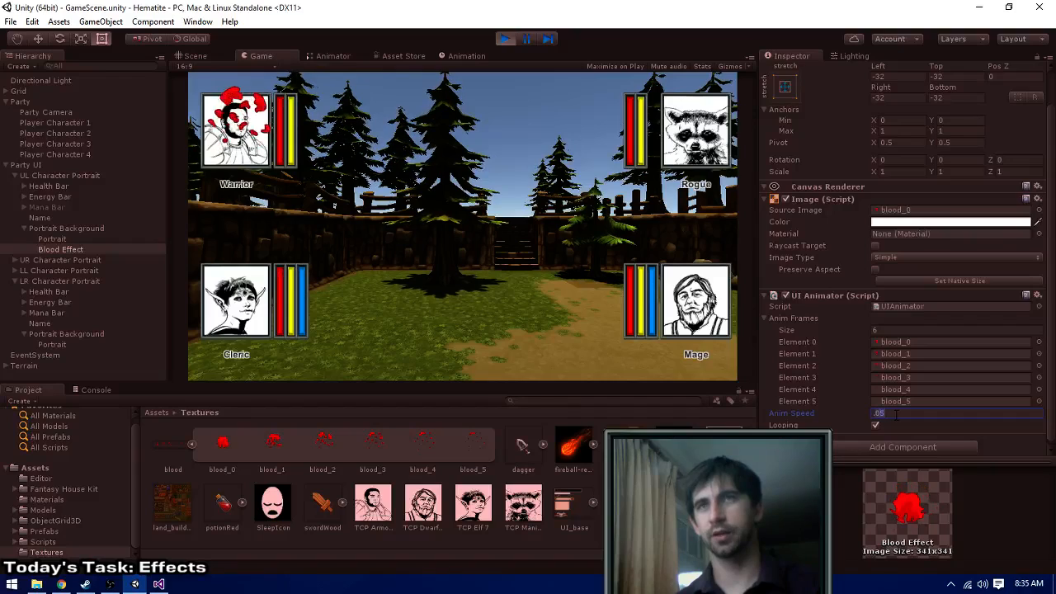
{"action": "type", "text": "1"}
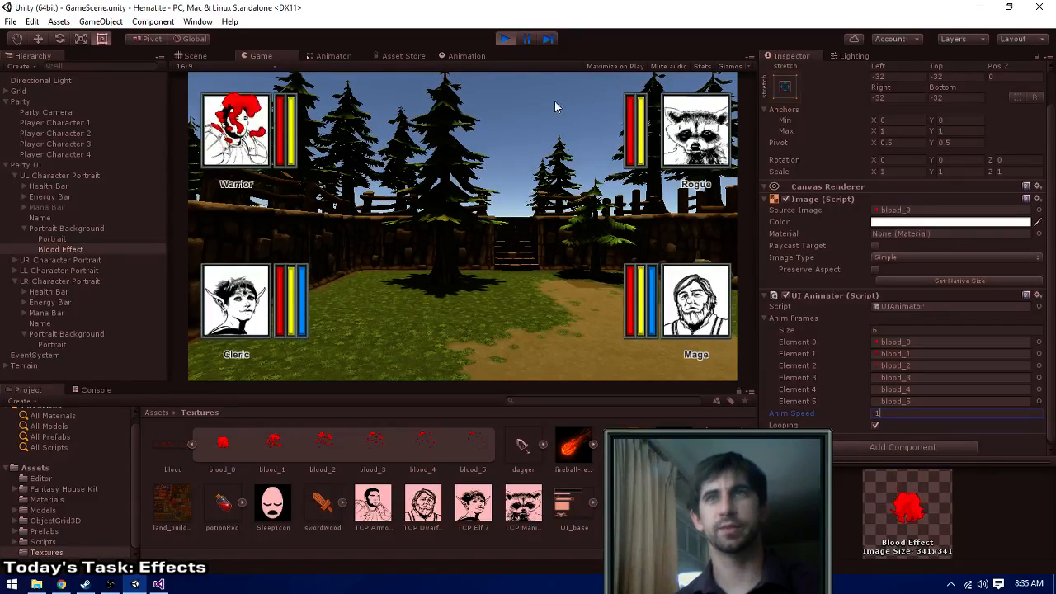
{"action": "left_click", "coordinate": [501, 40]}
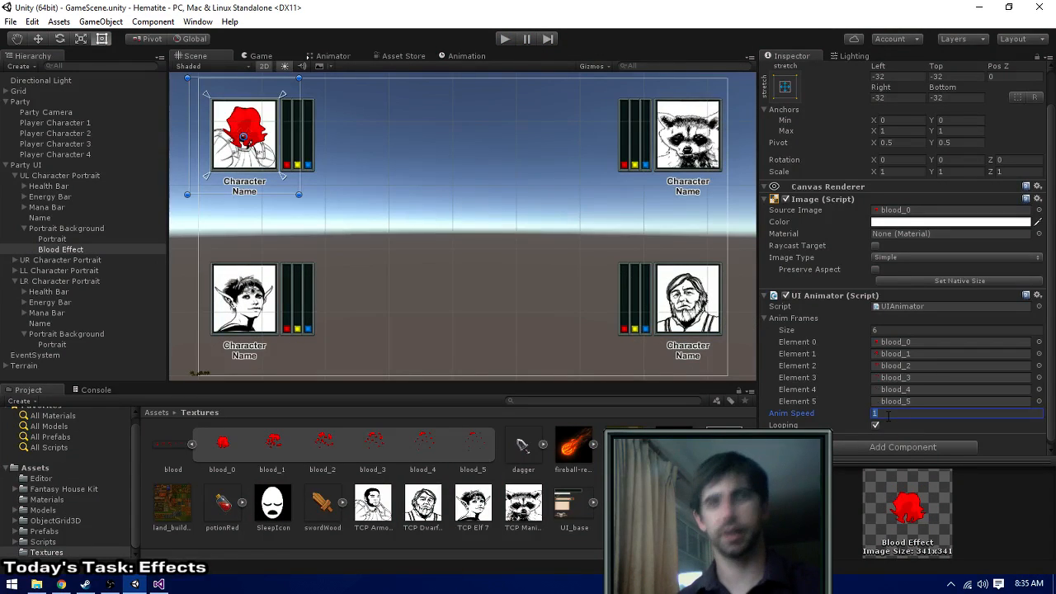
- Set the Blood Effect's Anim Speed to 0.1, disable Looping, and briefly run the game to test it
{"action": "left_click", "coordinate": [876, 424]}
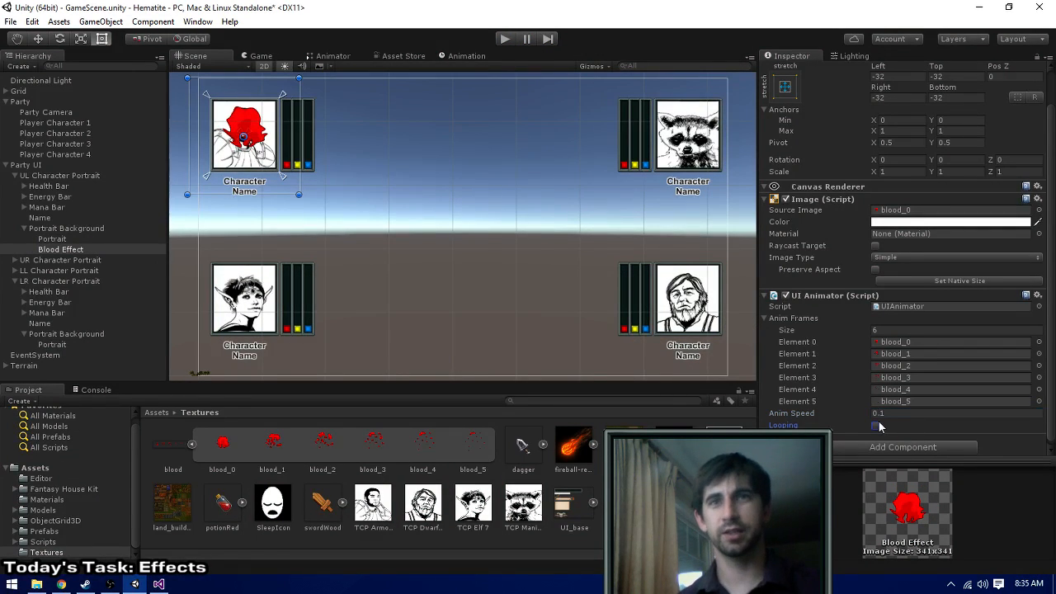
{"action": "left_click", "coordinate": [499, 42]}
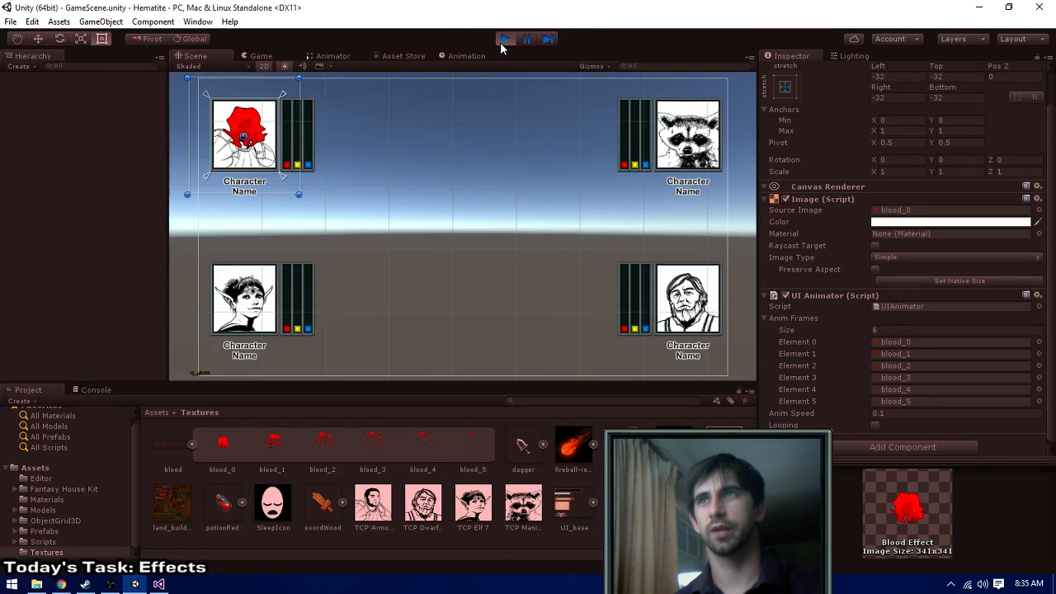
{"action": "left_click", "coordinate": [499, 42]}
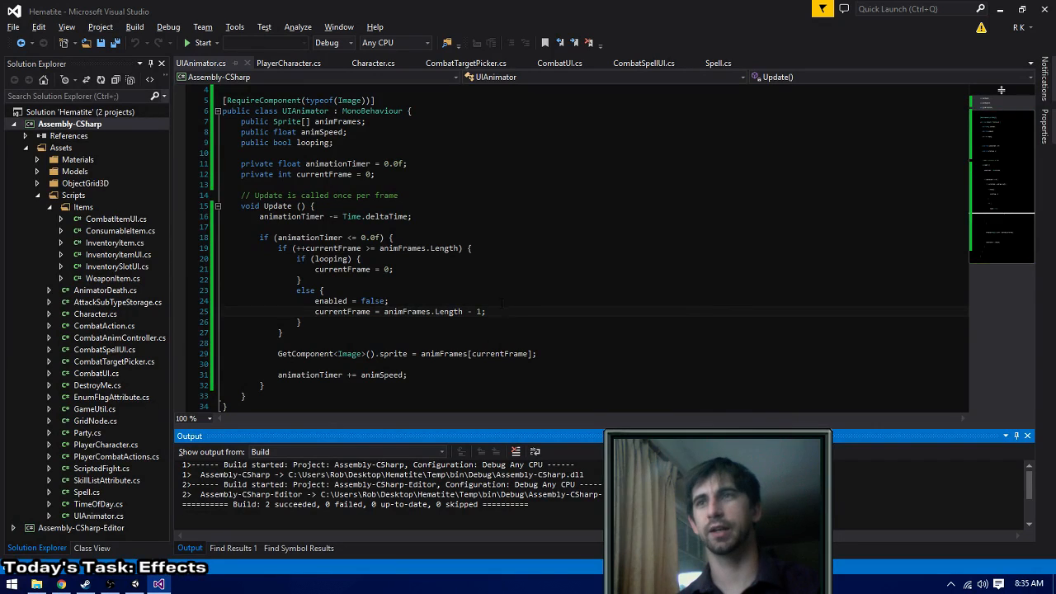
- In UIAnimator.cs in Visual Studio, add GetComponent<Image>().enabled = false; at the start of the non-looping else branch and build the solution
{"action": "left_click", "coordinate": [501, 292]}
{"action": "key", "text": "Return"}
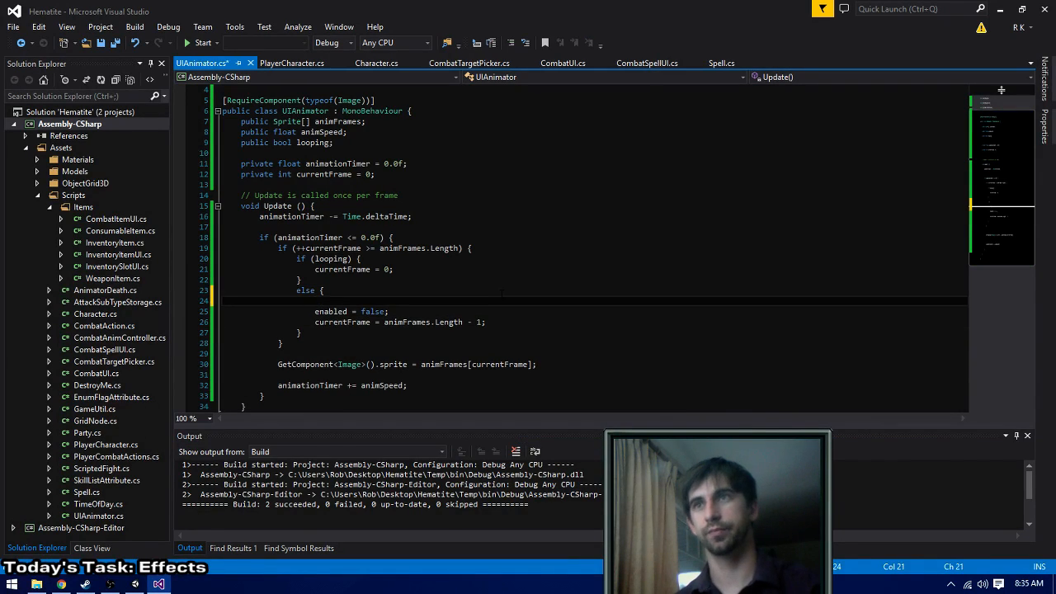
{"action": "type", "text": "GetComp"}
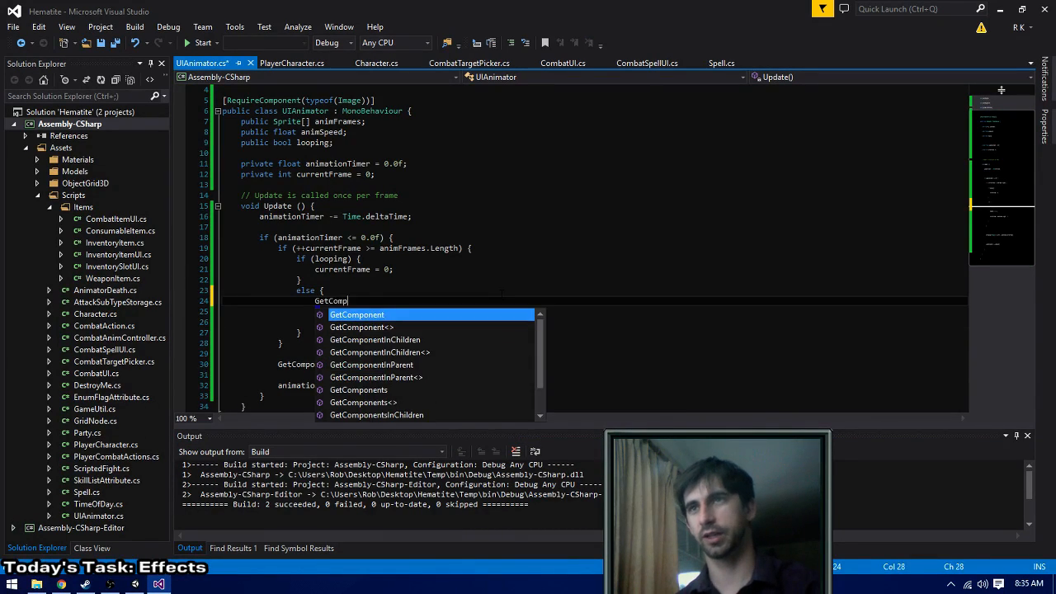
{"action": "type", "text": "onent<Image>()."}
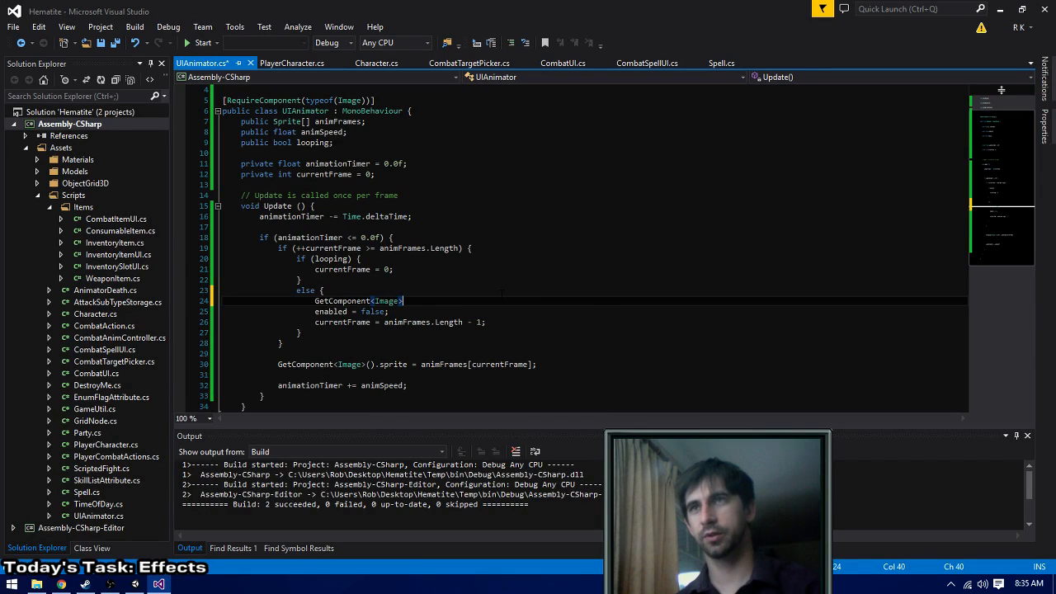
{"action": "type", "text": "nabled = false;"}
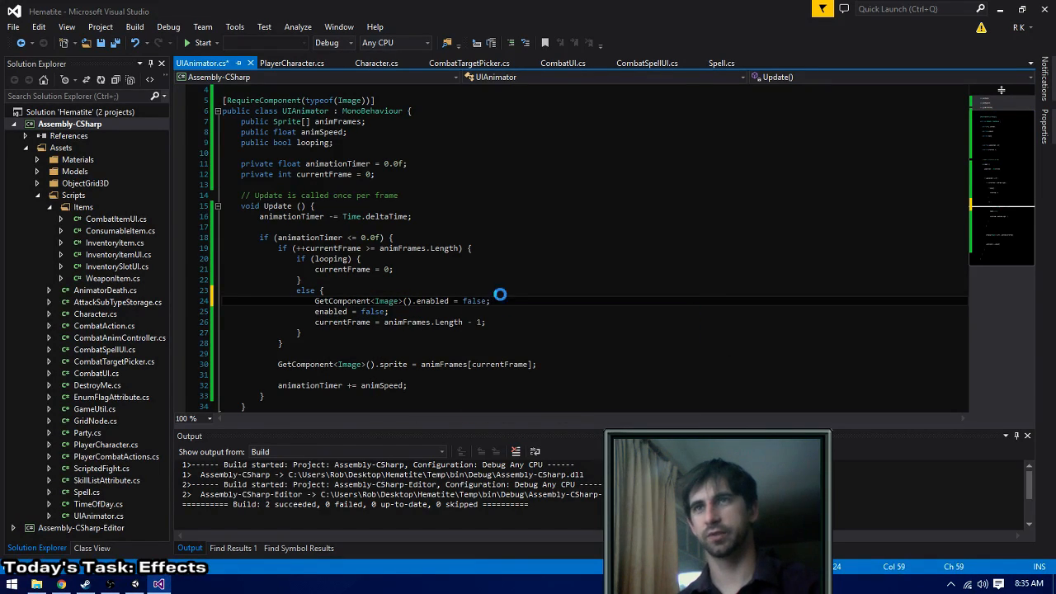
{"action": "key", "text": "ctrl+shift+b"}
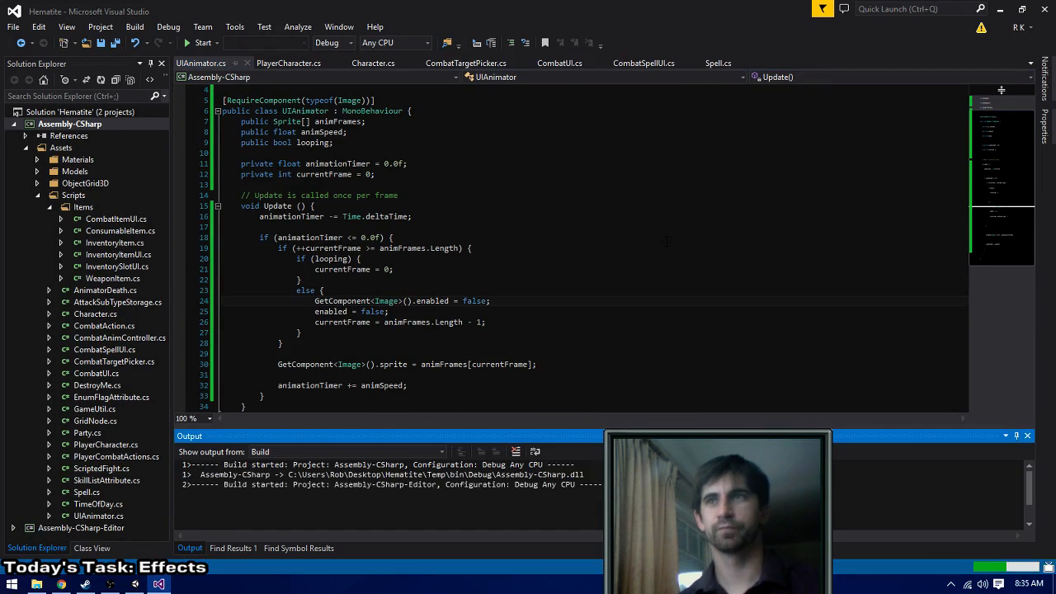
- Switch to Unity and run the game to check the non-looping blood effect
{"action": "left_click", "coordinate": [402, 312]}
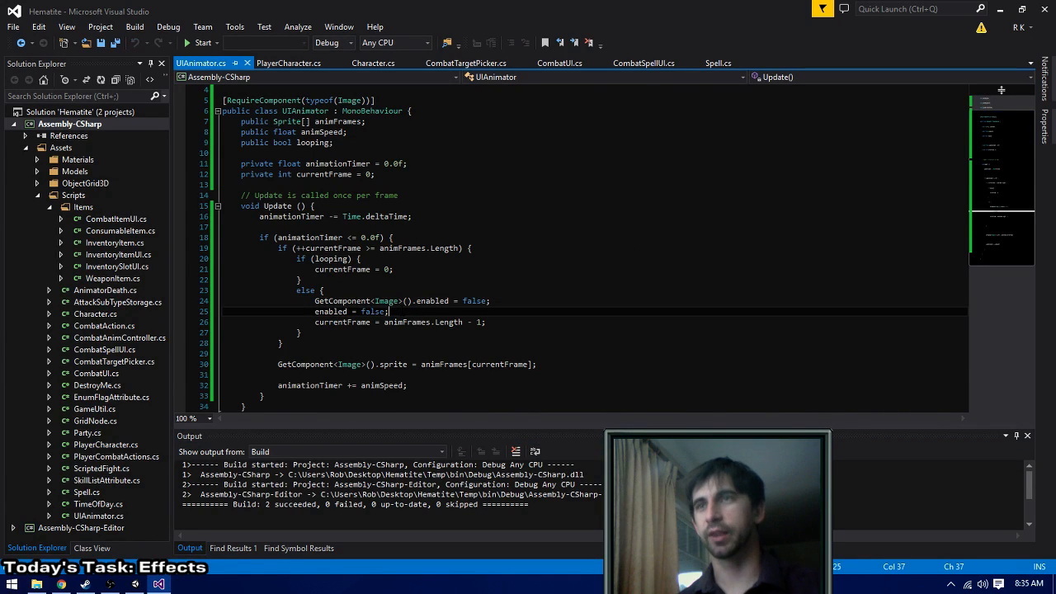
{"action": "key", "text": "alt+Tab"}
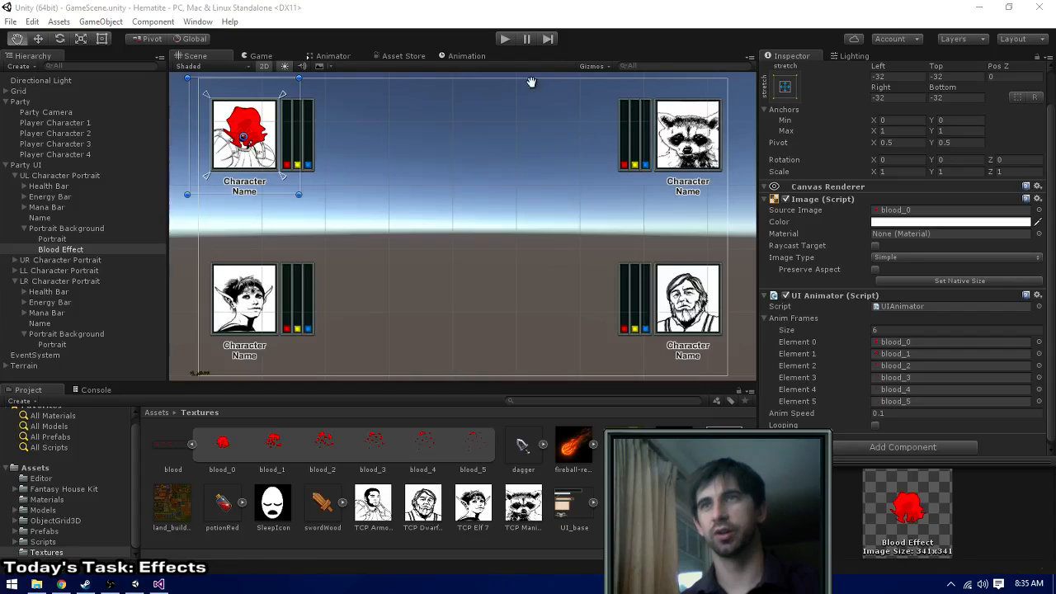
{"action": "left_click", "coordinate": [505, 39]}
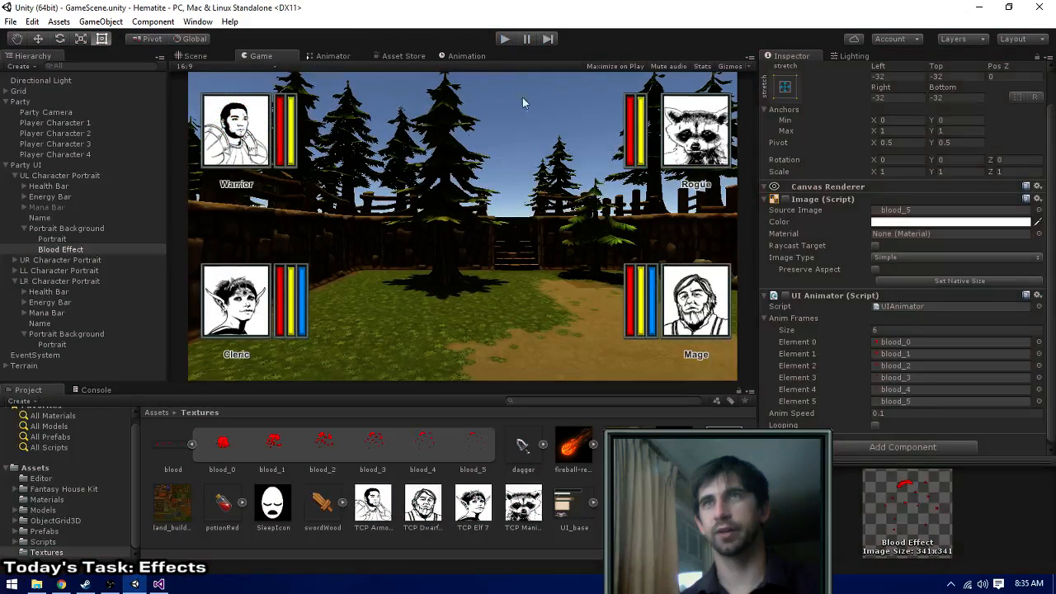
- Back in Visual Studio, copy the PUBLIC FUNCTIONS comment header from PlayerCharacter.cs and paste it below the currentFrame declaration in UIAnimator.cs
{"action": "key", "text": "alt+Tab"}
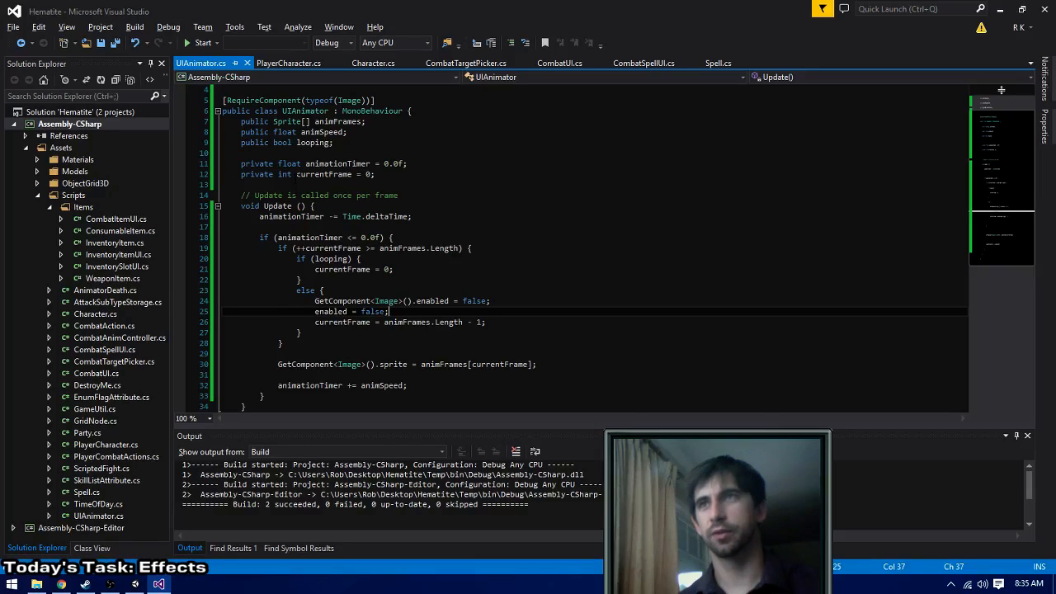
{"action": "left_click", "coordinate": [380, 174]}
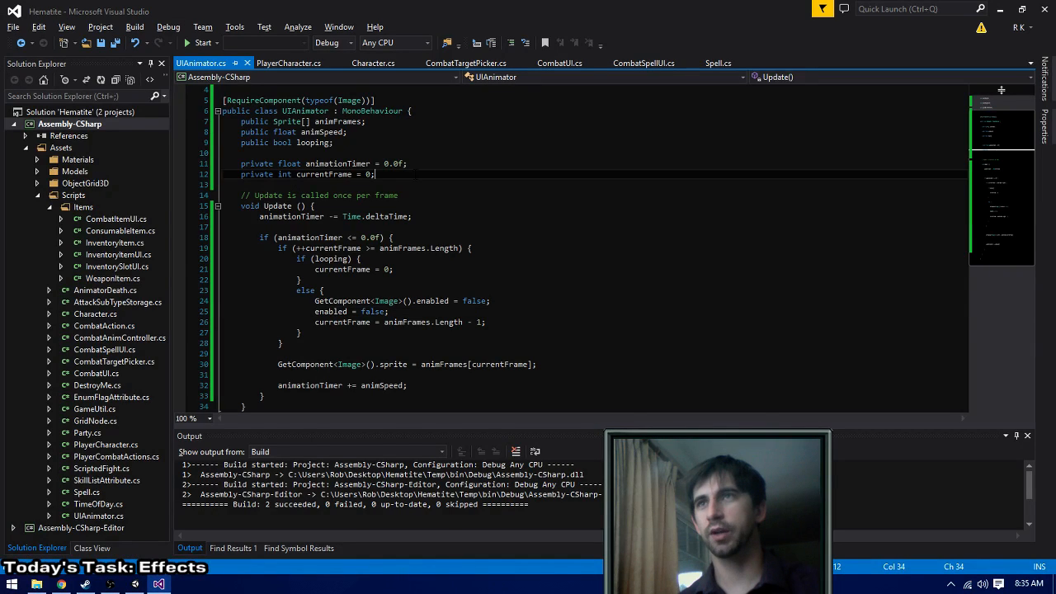
{"action": "left_click", "coordinate": [285, 64]}
{"action": "left_click", "coordinate": [717, 228]}
{"action": "key", "text": "shift+Home"}
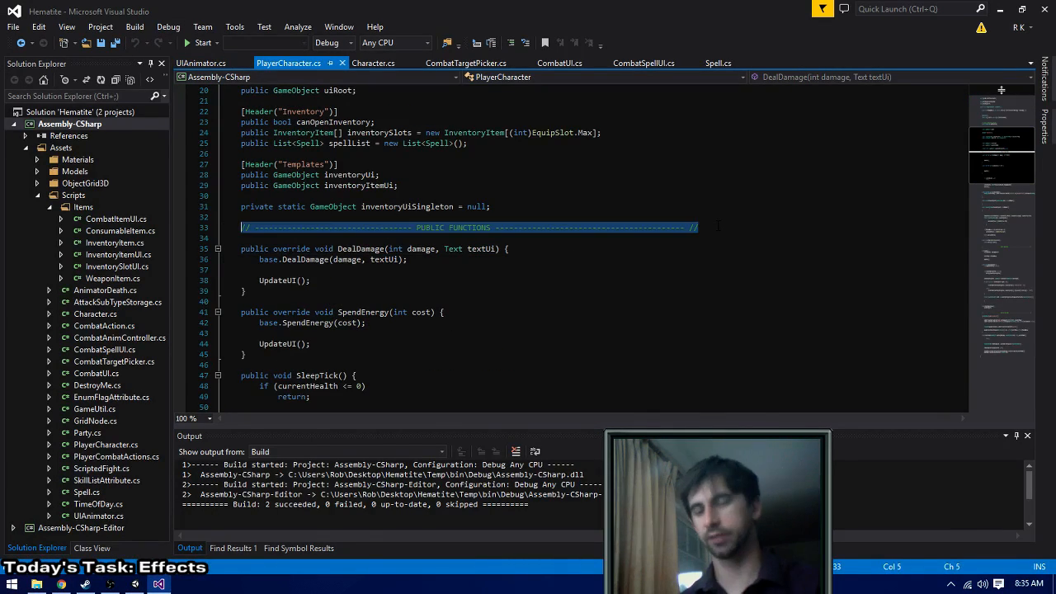
{"action": "key", "text": "ctrl+Tab"}
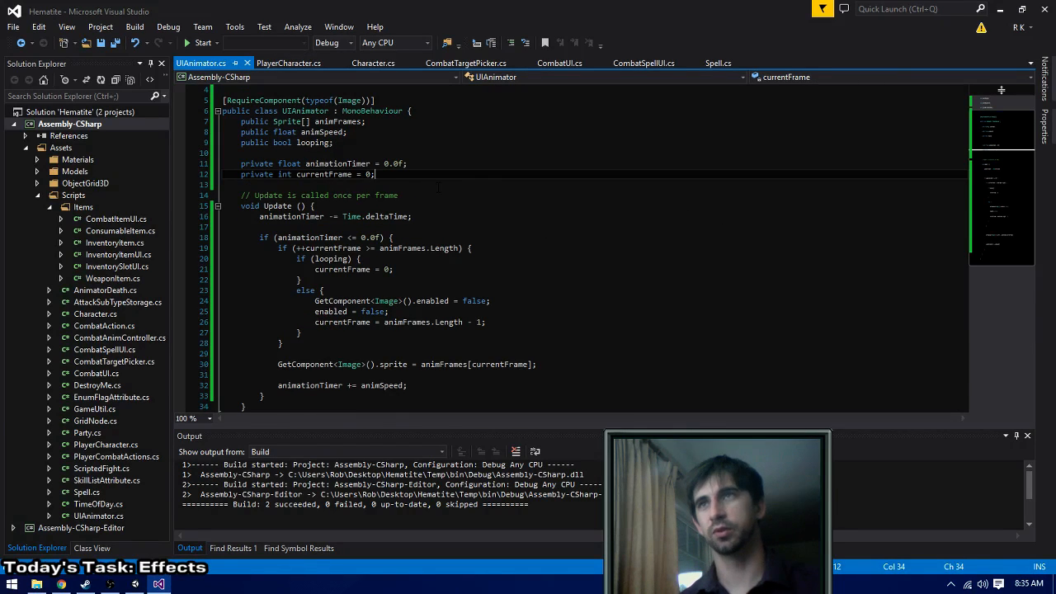
{"action": "key", "text": "Return"}
{"action": "key", "text": "Return"}
{"action": "type", "text": "// -------------------------------- PUBLIC FUNCTIONS --------------------------------------- //"}
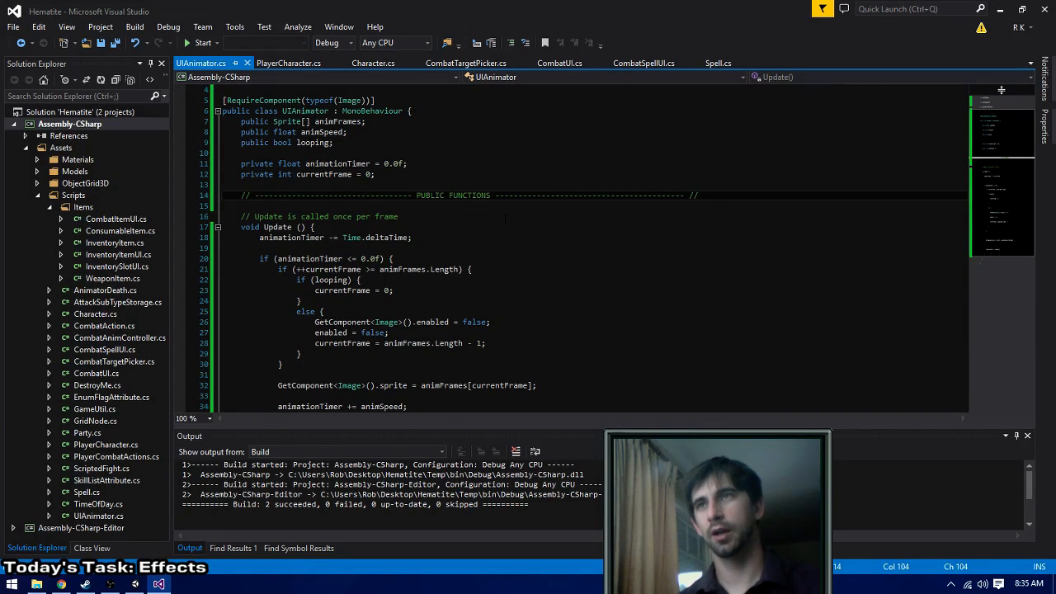
- Add a second copy of the comment header above Update and change its title to UNITY FUNCTIONS
{"action": "key", "text": "Return"}
{"action": "key", "text": "Return"}
{"action": "type", "text": "// ---------------------------------- PUBLIC FUNCTIONS ------------------------------------------ //"}
{"action": "double_click", "coordinate": [428, 217]}
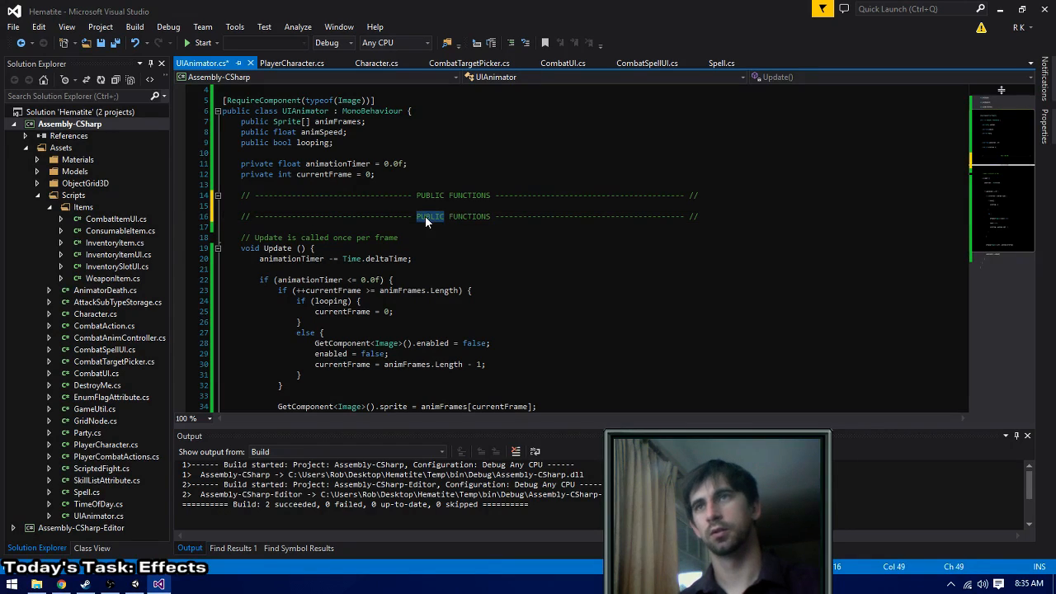
{"action": "type", "text": "UNITY"}
- Declare an empty public void Reset() method under the PUBLIC FUNCTIONS header
{"action": "key", "text": "Up"}
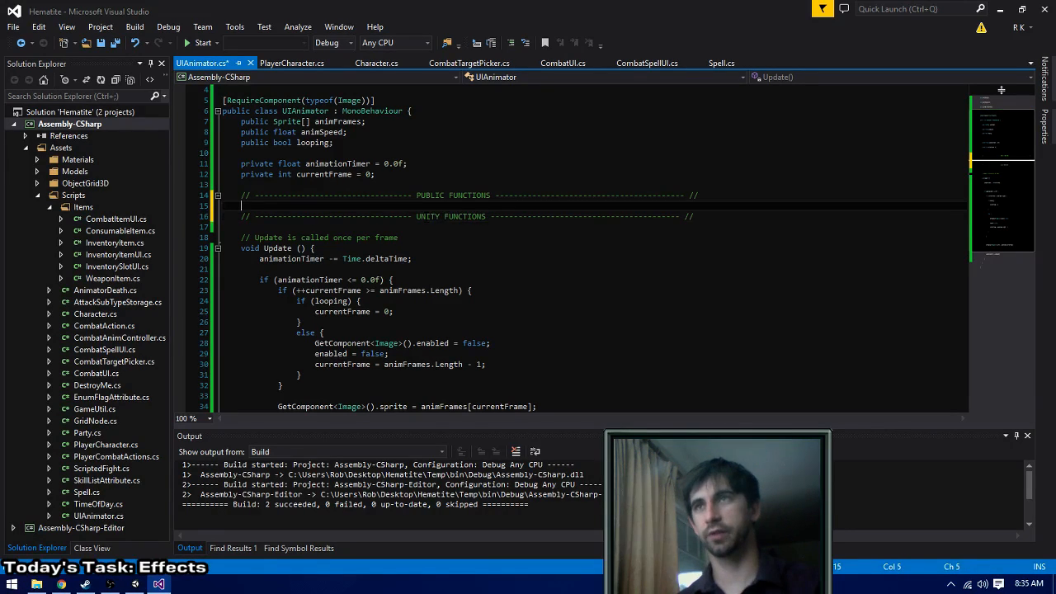
{"action": "key", "text": "Return"}
{"action": "key", "text": "Return"}
{"action": "key", "text": "Up"}
{"action": "type", "text": "public vo"}
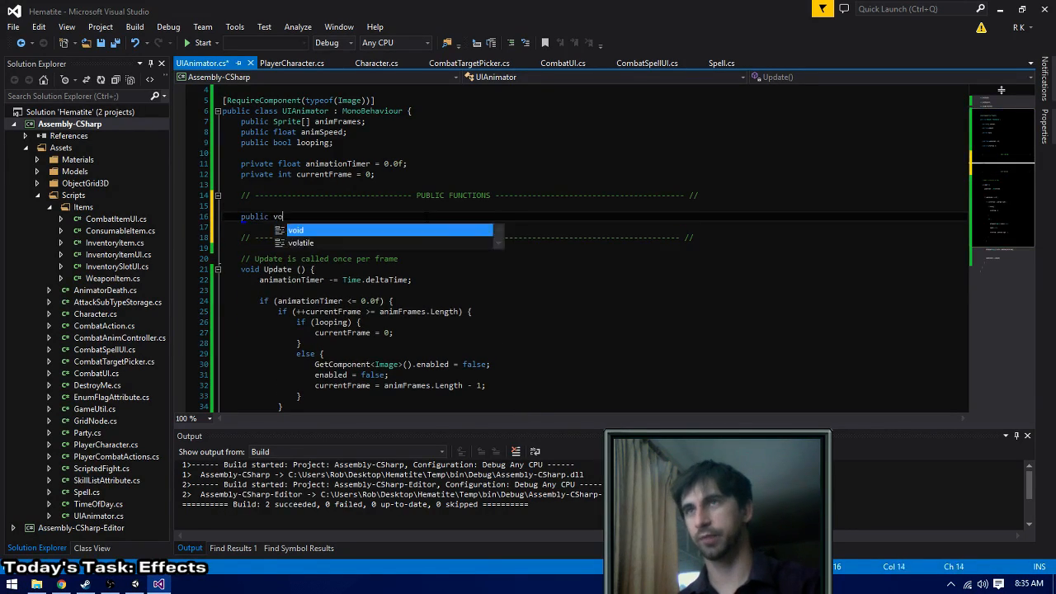
{"action": "type", "text": "id Reset() {"}
{"action": "key", "text": "Return"}
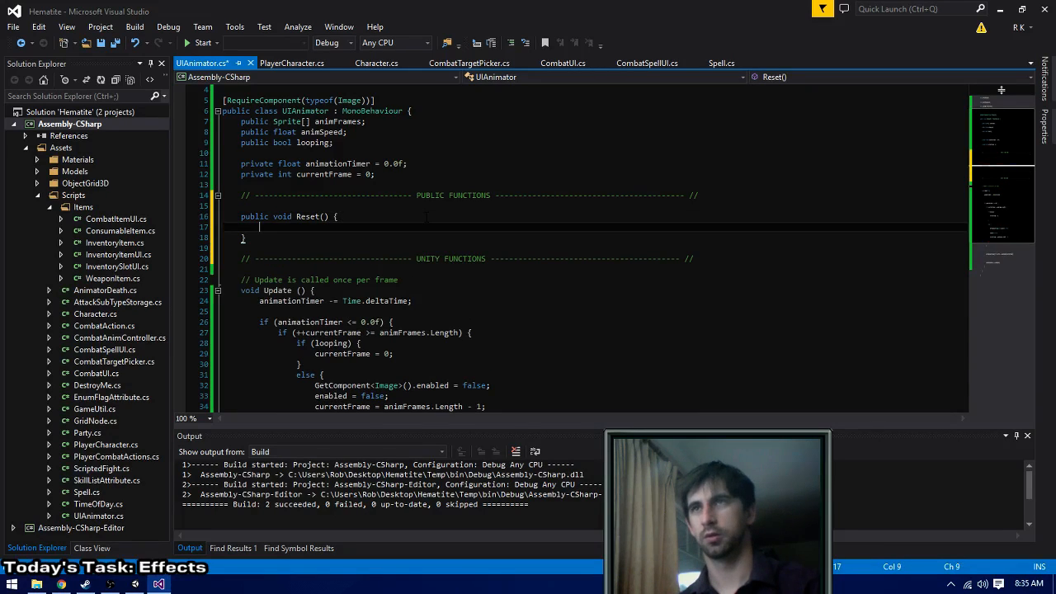
{"action": "key", "text": "ctrl+s"}
- In Reset(), set currentFrame to 0 and animationTimer to 0.0f, and save the script
{"action": "type", "text": "currentFrame = 0;"}
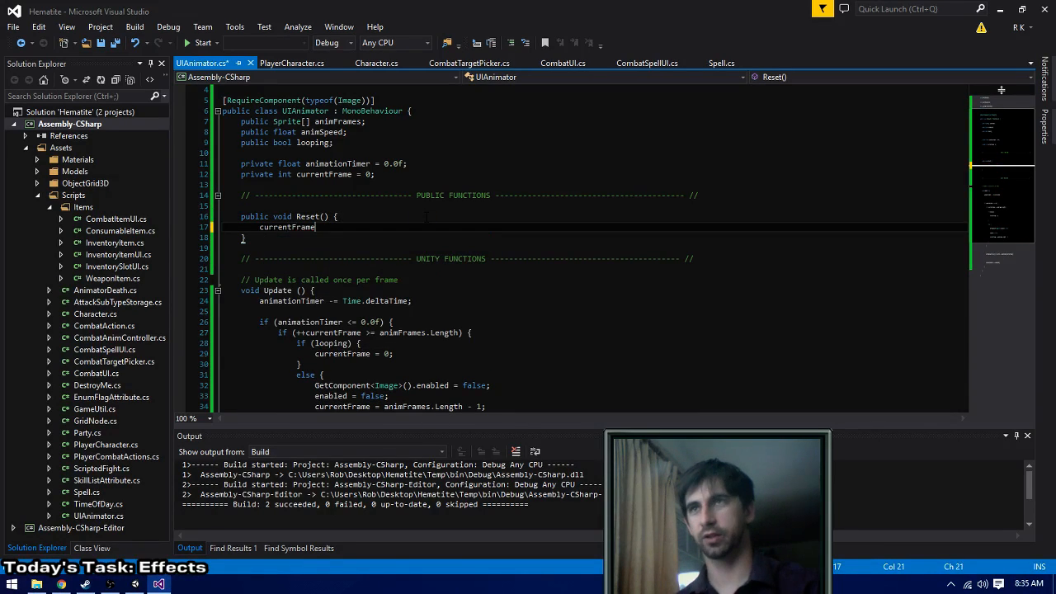
{"action": "key", "text": "Return"}
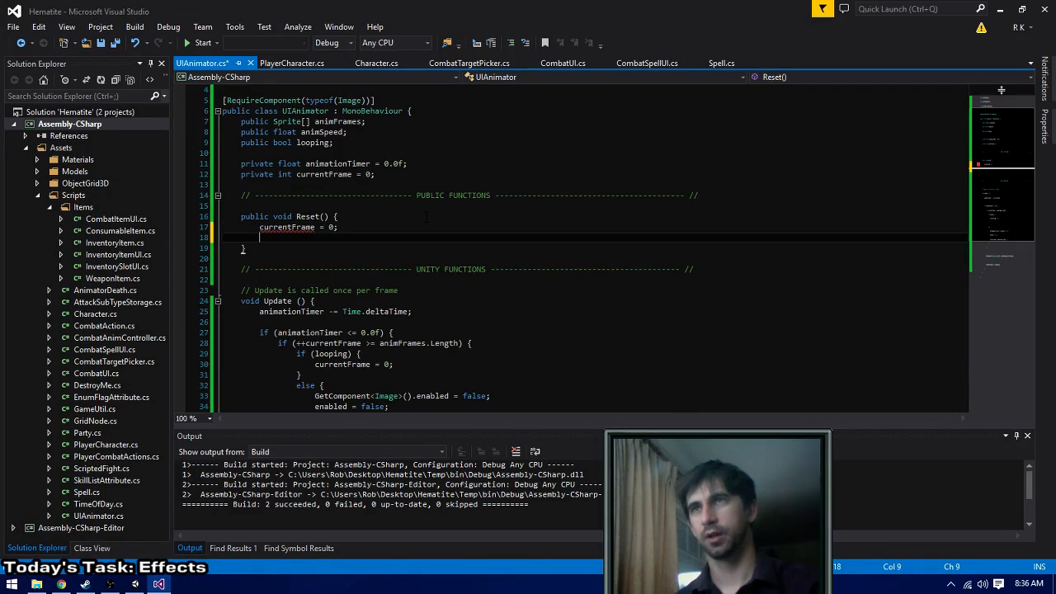
{"action": "left_click", "coordinate": [427, 216]}
{"action": "key", "text": "Down"}
{"action": "key", "text": "Down"}
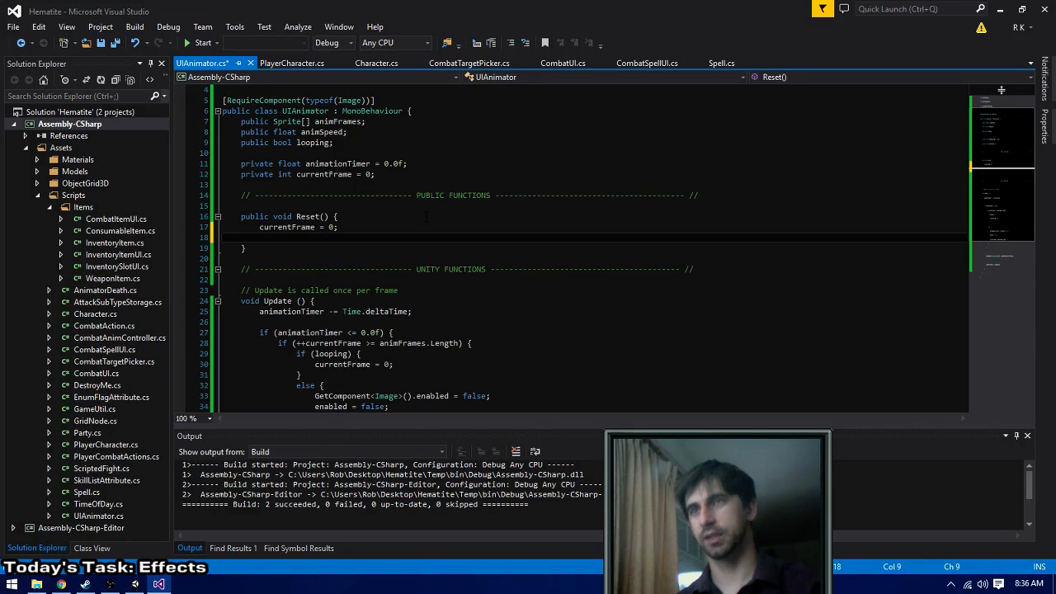
{"action": "type", "text": "animationTimer = 0.0f;"}
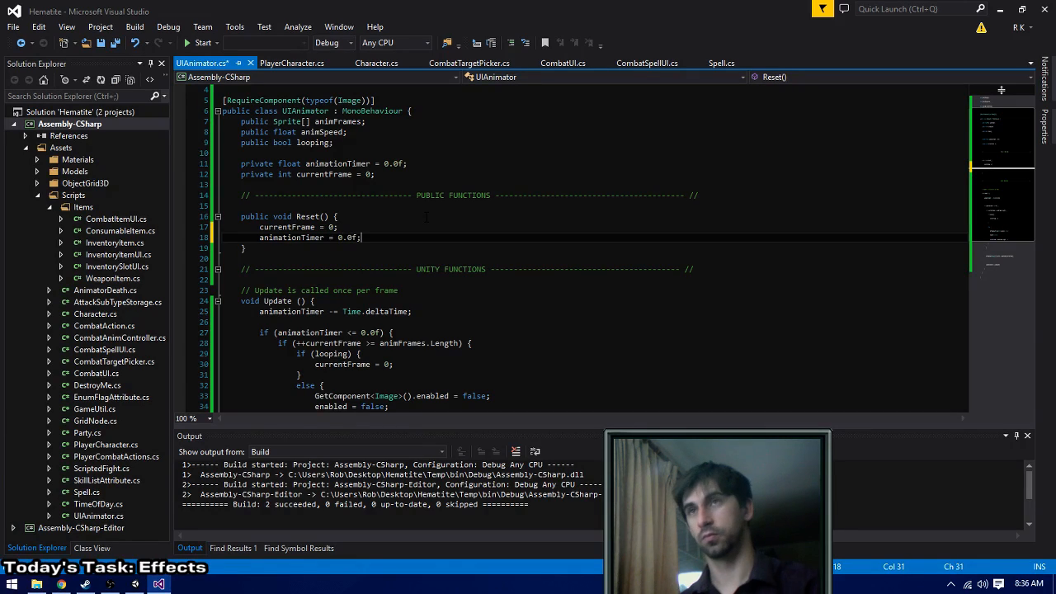
{"action": "key", "text": "ctrl+s"}
- Move the animationTimer = 0.0f; line above the currentFrame assignment in Reset()
{"action": "left_click", "coordinate": [426, 216]}
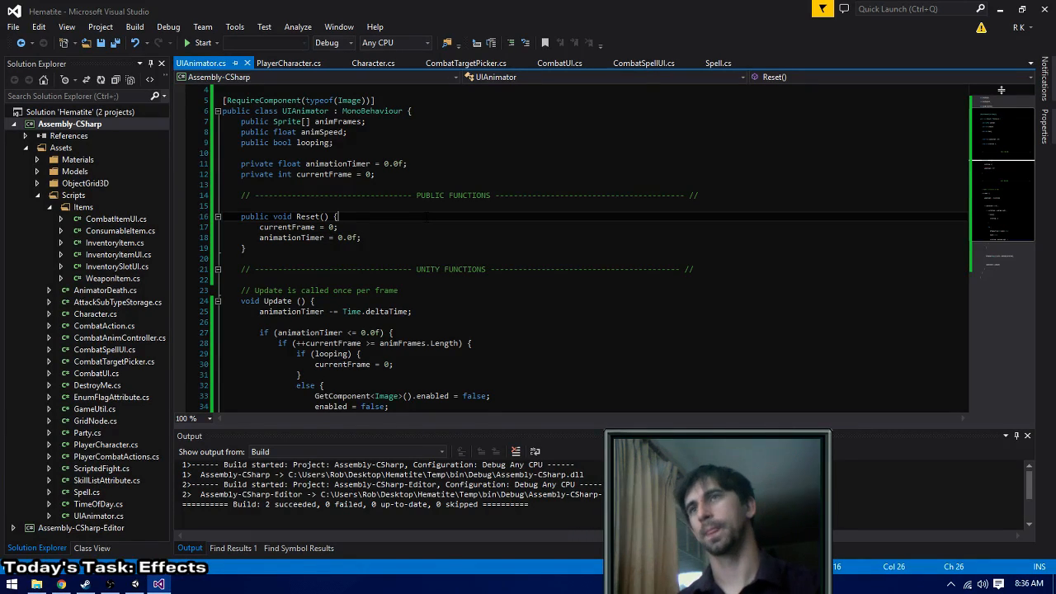
{"action": "key", "text": "Down"}
{"action": "key", "text": "Down"}
{"action": "key", "text": "End"}
{"action": "key", "text": "shift+Home"}
{"action": "key", "text": "ctrl+x"}
{"action": "key", "text": "Up"}
{"action": "key", "text": "Up"}
{"action": "key", "text": "End"}
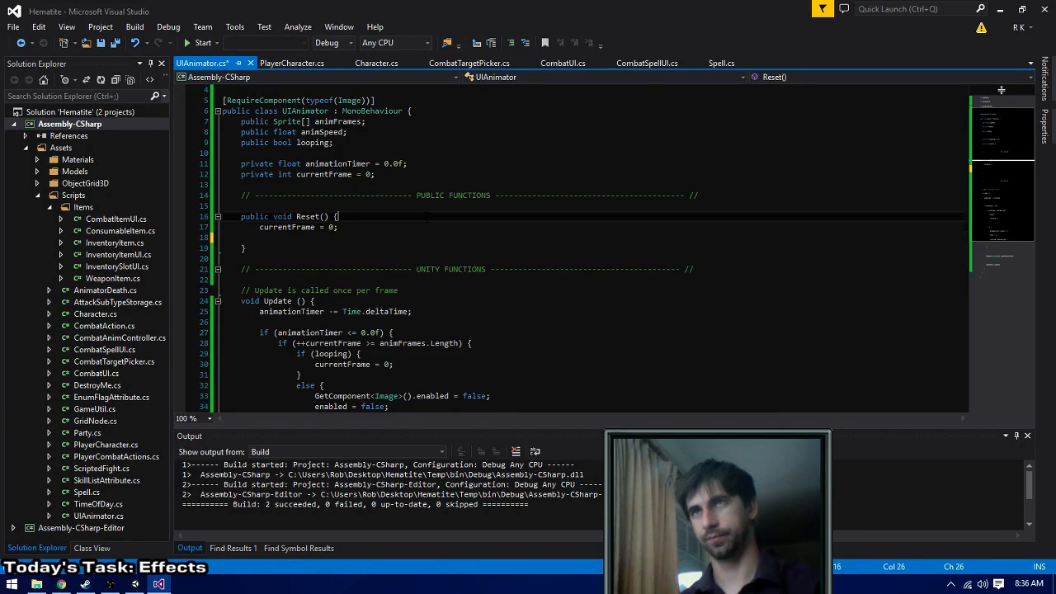
{"action": "key", "text": "Return"}
{"action": "key", "text": "ctrl+v"}
- In Reset(), assign animFrames[0] to the sprite of GetComponent<Image>() below the currentFrame line, and build the solution
{"action": "key", "text": "Down"}
{"action": "key", "text": "Down"}
{"action": "key", "text": "Return"}
{"action": "type", "text": "Get"}
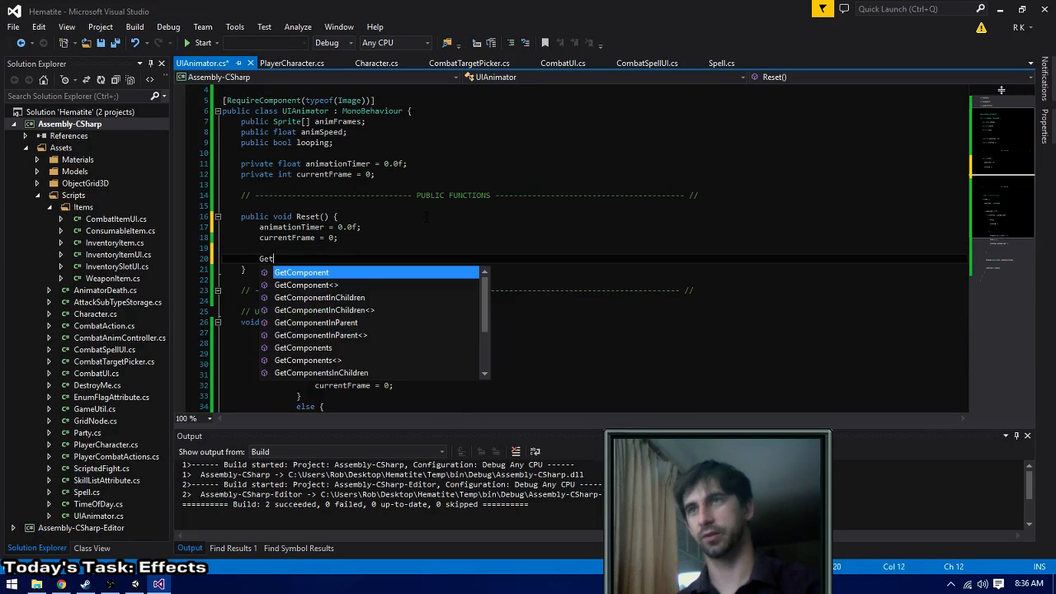
{"action": "type", "text": "Component<I"}
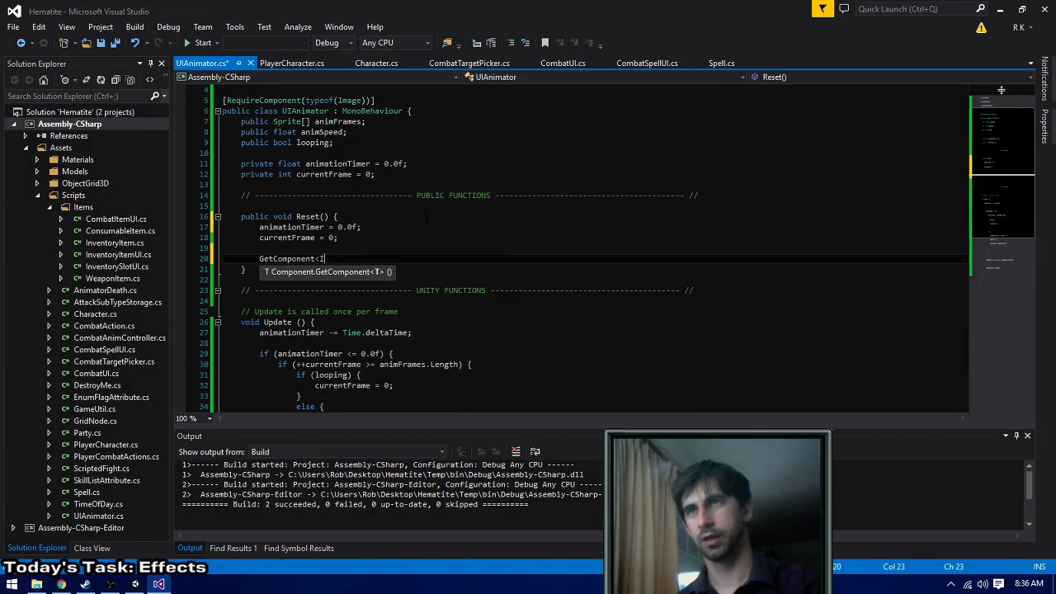
{"action": "type", "text": "amge>"}
{"action": "key", "text": "Left"}
{"action": "key", "text": "ctrl+shift+Left"}
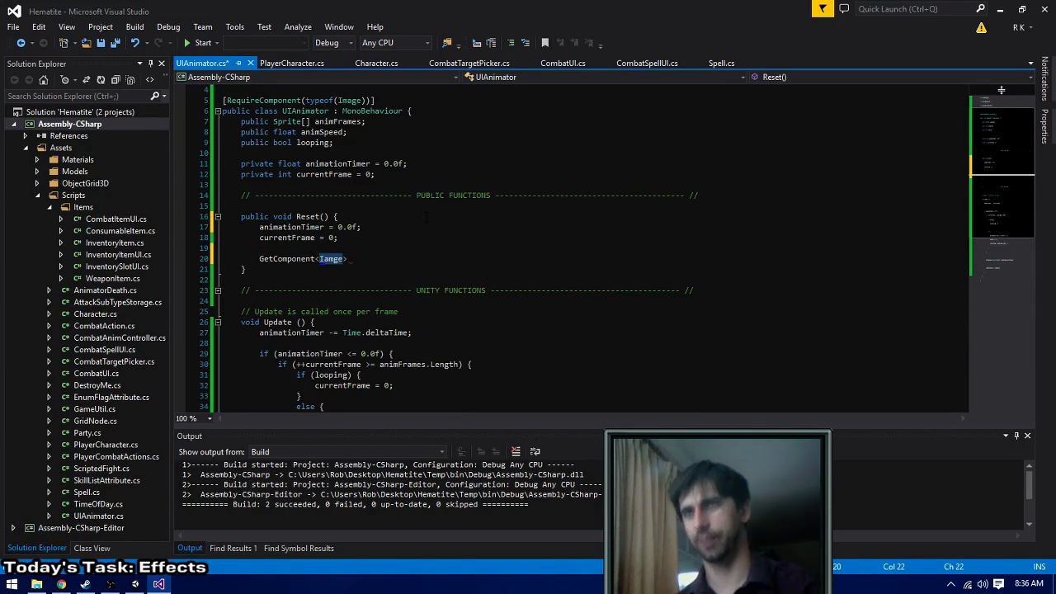
{"action": "type", "text": "Image"}
{"action": "key", "text": "Right"}
{"action": "type", "text": "()."}
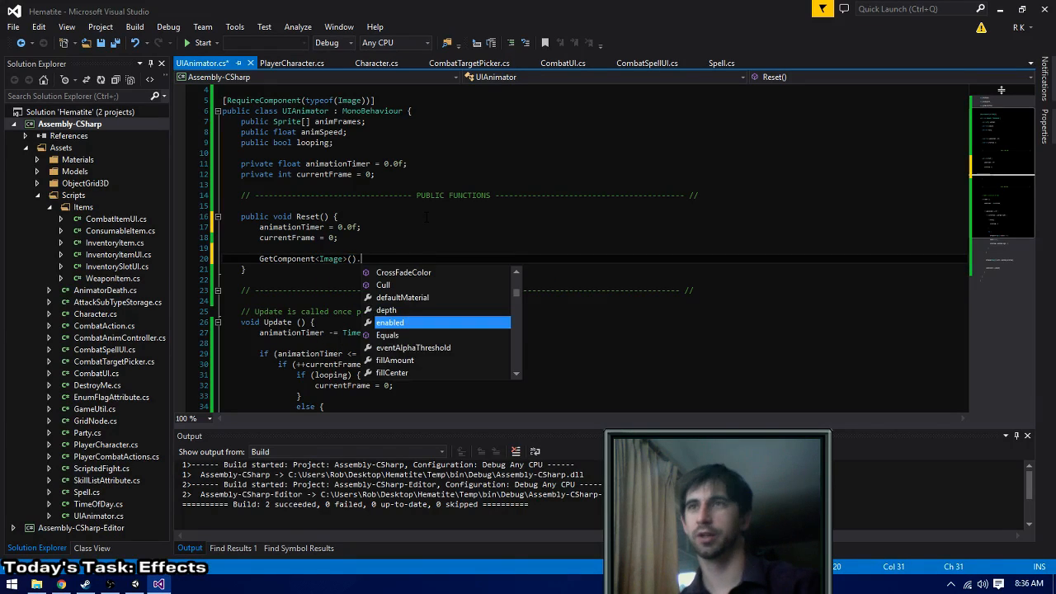
{"action": "type", "text": "sprite = "}
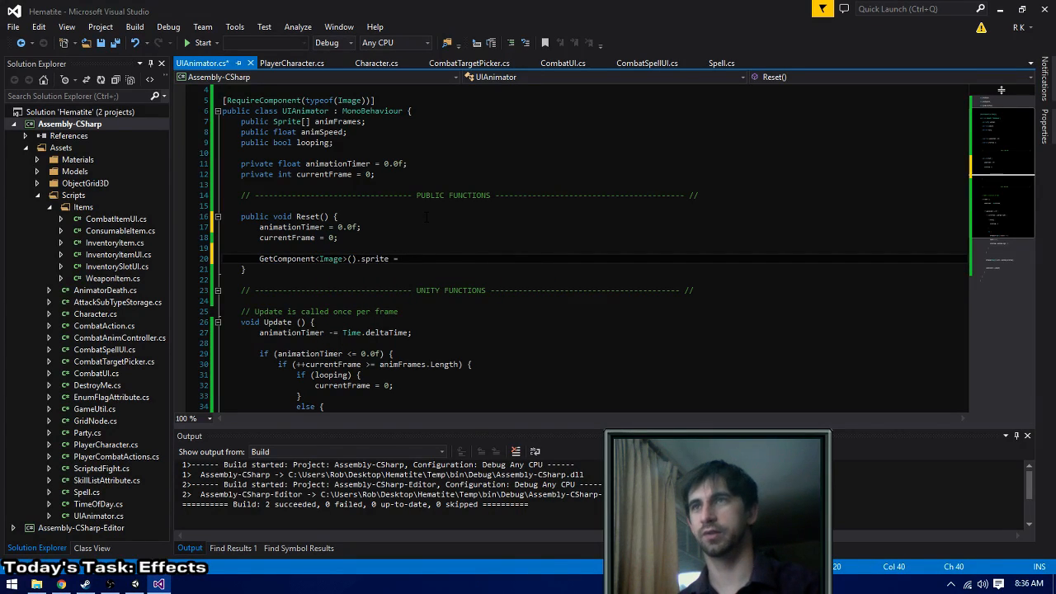
{"action": "type", "text": "animF"}
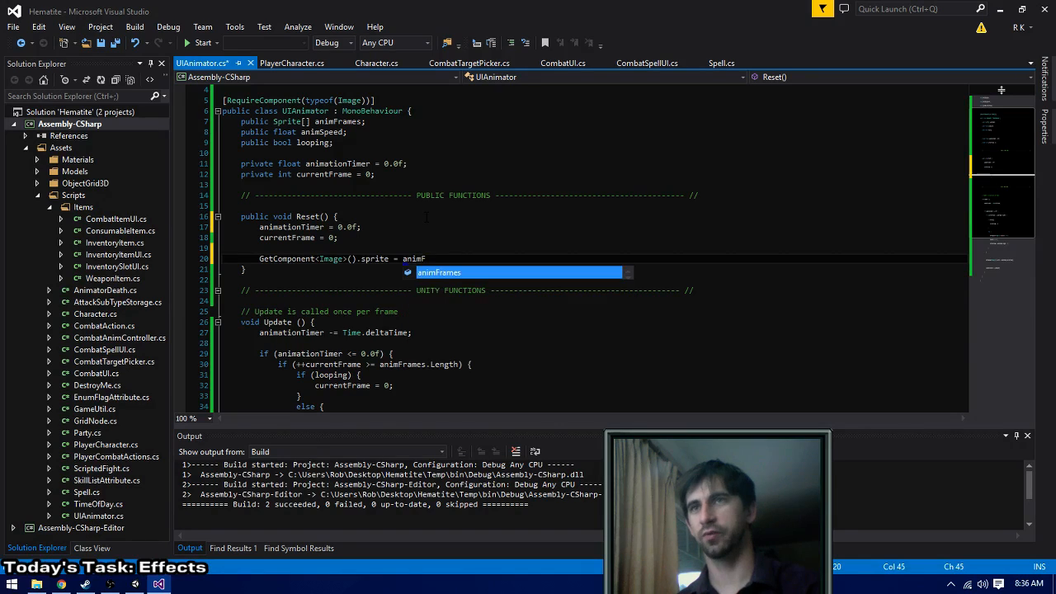
{"action": "type", "text": "rames[0];"}
{"action": "key", "text": "ctrl+shift+b"}
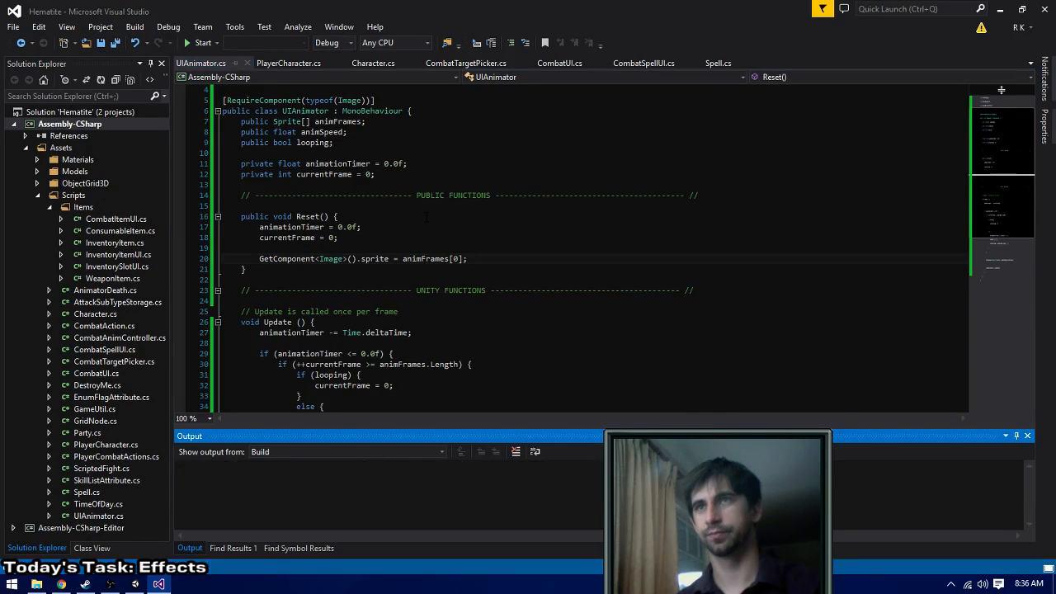
- Add enabled = true; below the sprite assignment in Reset()
{"action": "left_click", "coordinate": [480, 258]}
{"action": "key", "text": "Return"}
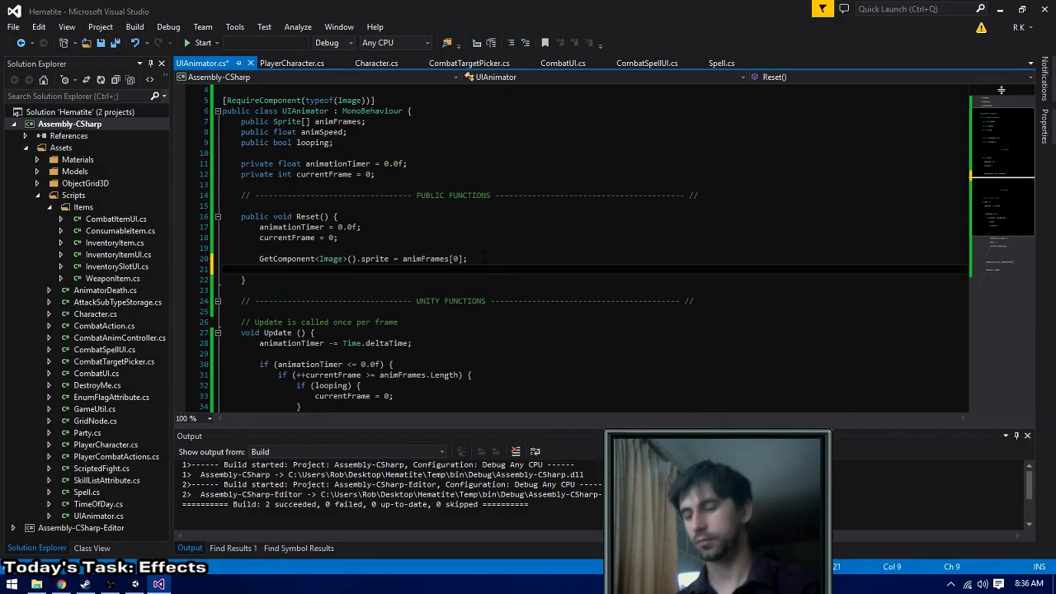
{"action": "type", "text": "enabled = true;"}
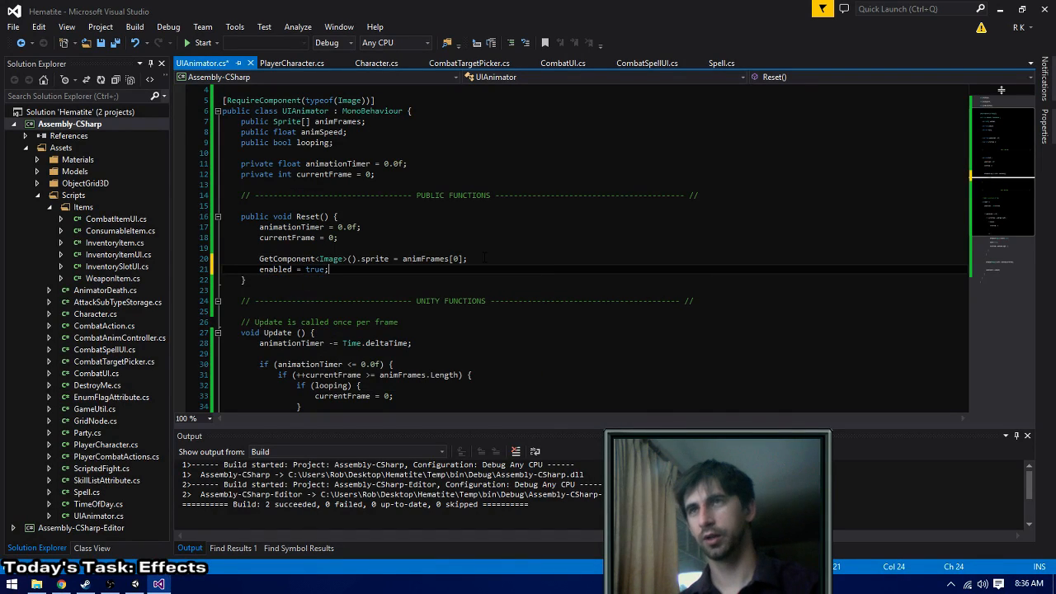
- Store GetComponent<Image>() in a local variable Image img and assign animFrames[0] through img.sprite on its own line
{"action": "left_click", "coordinate": [484, 259]}
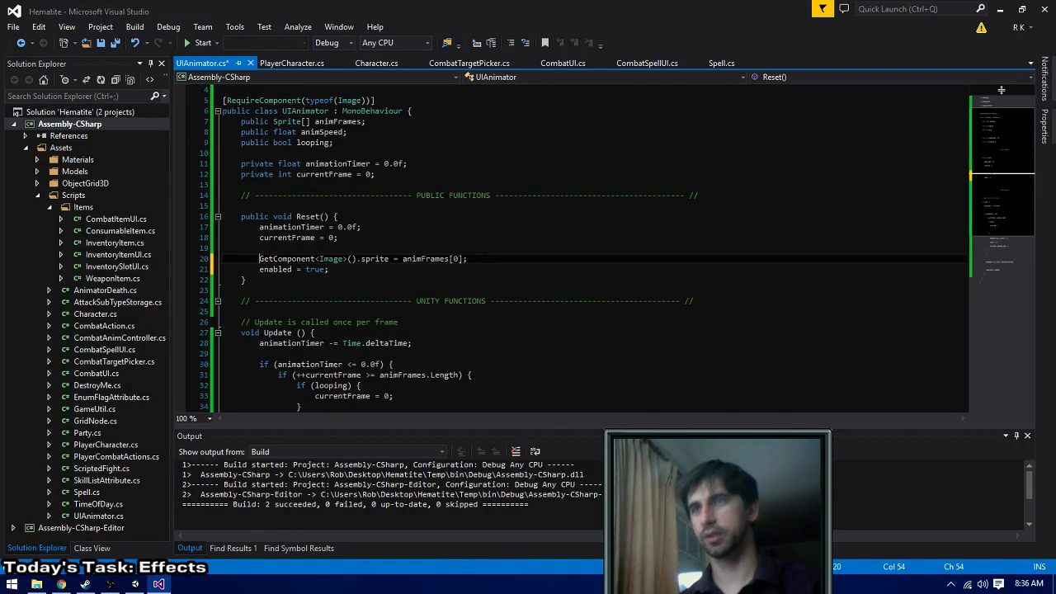
{"action": "type", "text": "Image img ="}
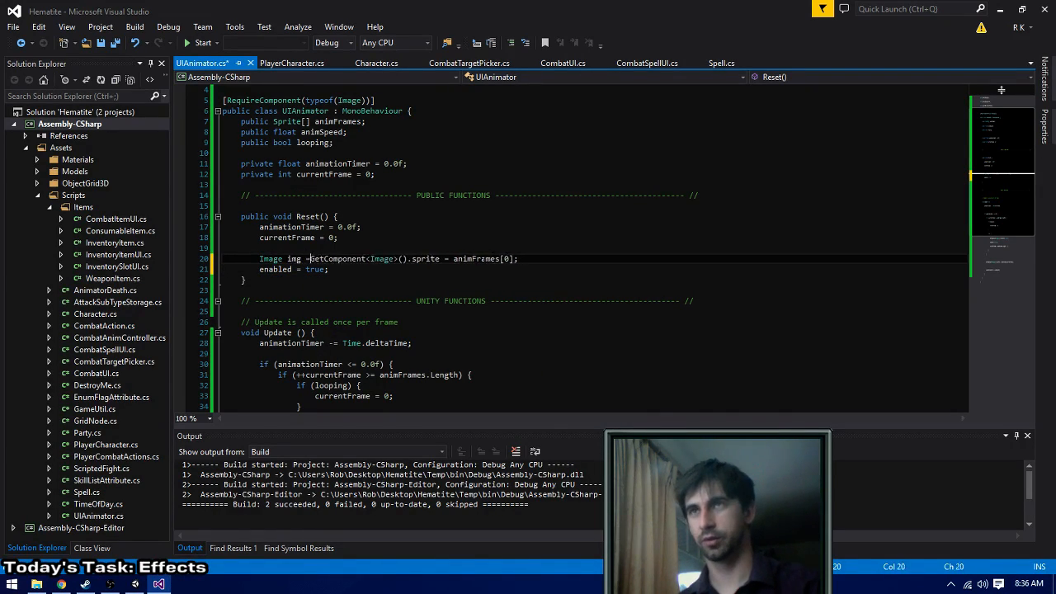
{"action": "key", "text": "ctrl+Right"}
{"action": "key", "text": "ctrl+Right"}
{"action": "key", "text": "ctrl+Right"}
{"action": "key", "text": "Right"}
{"action": "key", "text": "Right"}
{"action": "key", "text": "Right"}
{"action": "type", "text": ";"}
{"action": "key", "text": "Return"}
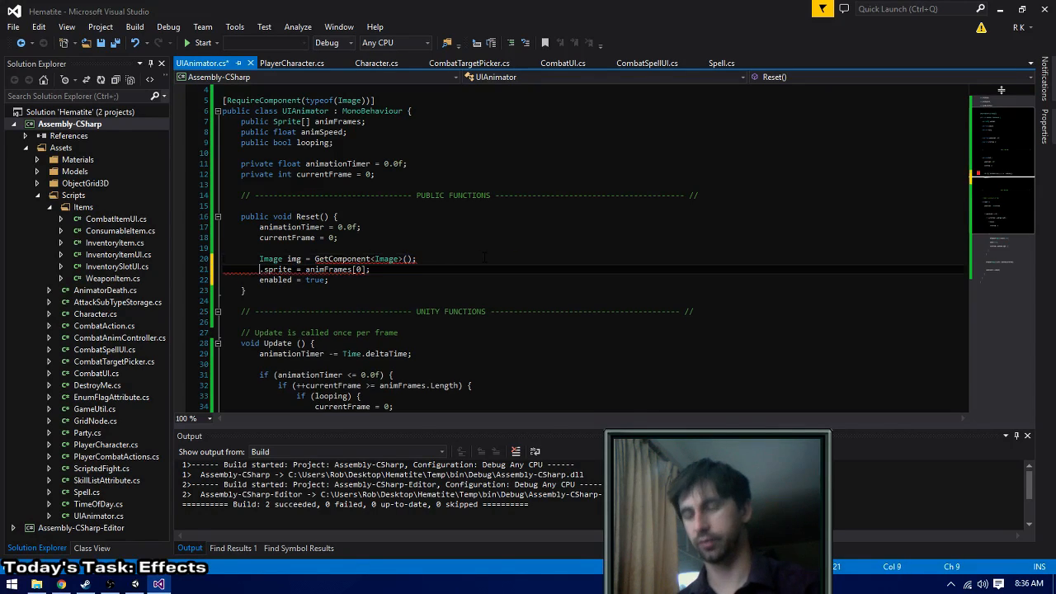
{"action": "type", "text": "img"}
- Add img.enabled = true; below the img.sprite line in Reset(), save the script and build the solution
{"action": "key", "text": "End"}
{"action": "key", "text": "Return"}
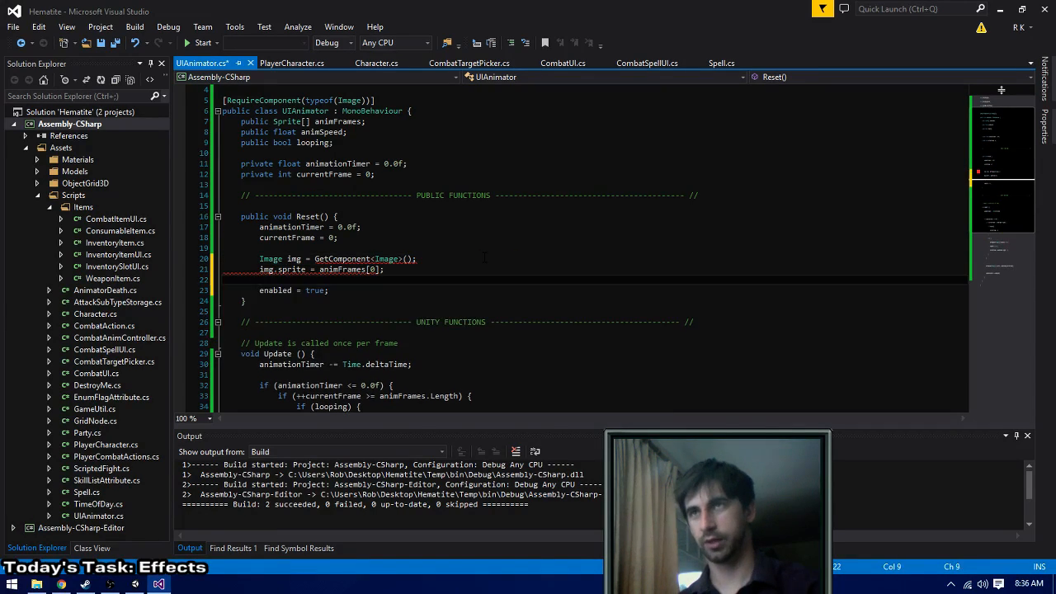
{"action": "type", "text": "img.enabled = true"}
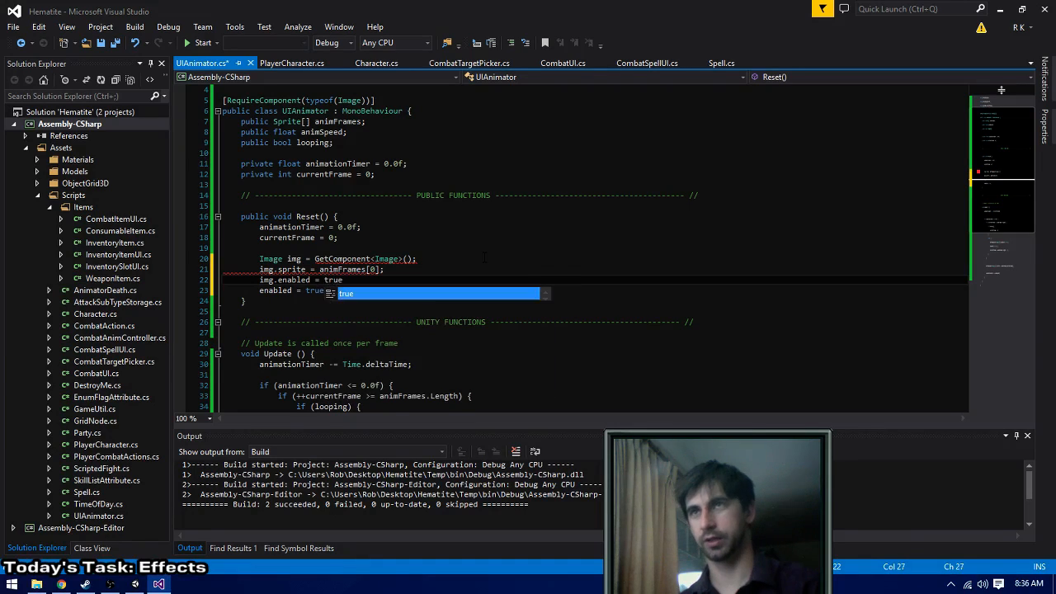
{"action": "type", "text": ";"}
{"action": "key", "text": "ctrl+s"}
{"action": "key", "text": "ctrl+shift+b"}
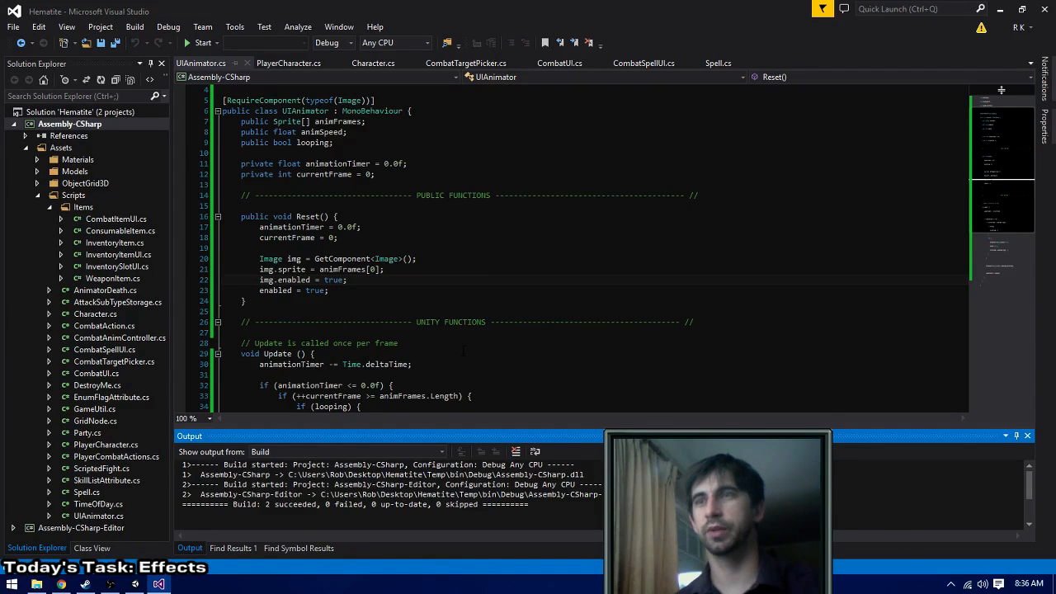
- Switch to Unity and run the game briefly to check the blood animation over the Warrior's portrait
{"action": "key", "text": "alt+Tab"}
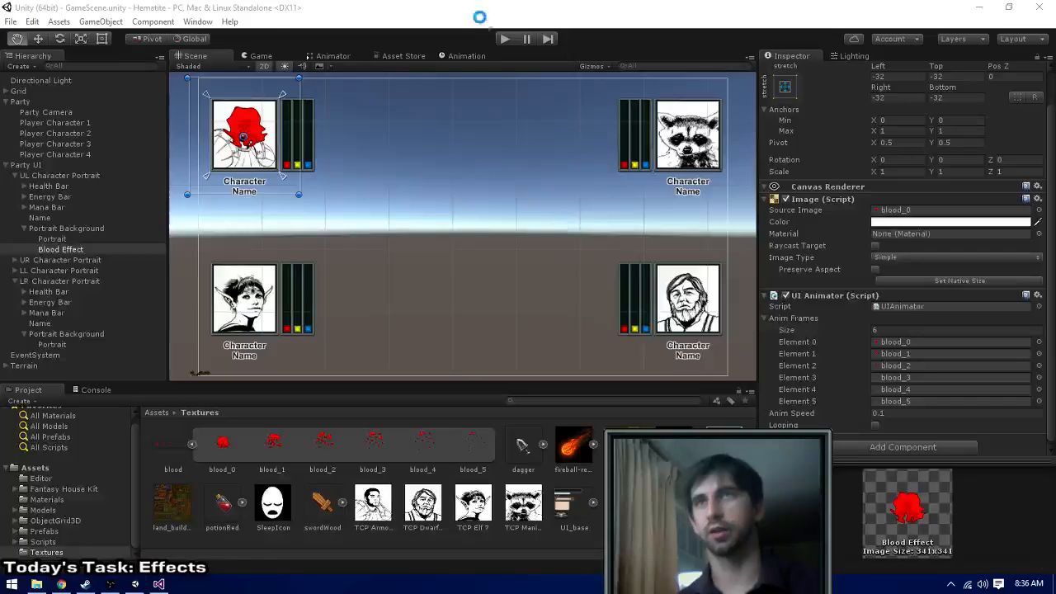
{"action": "left_click", "coordinate": [505, 39]}
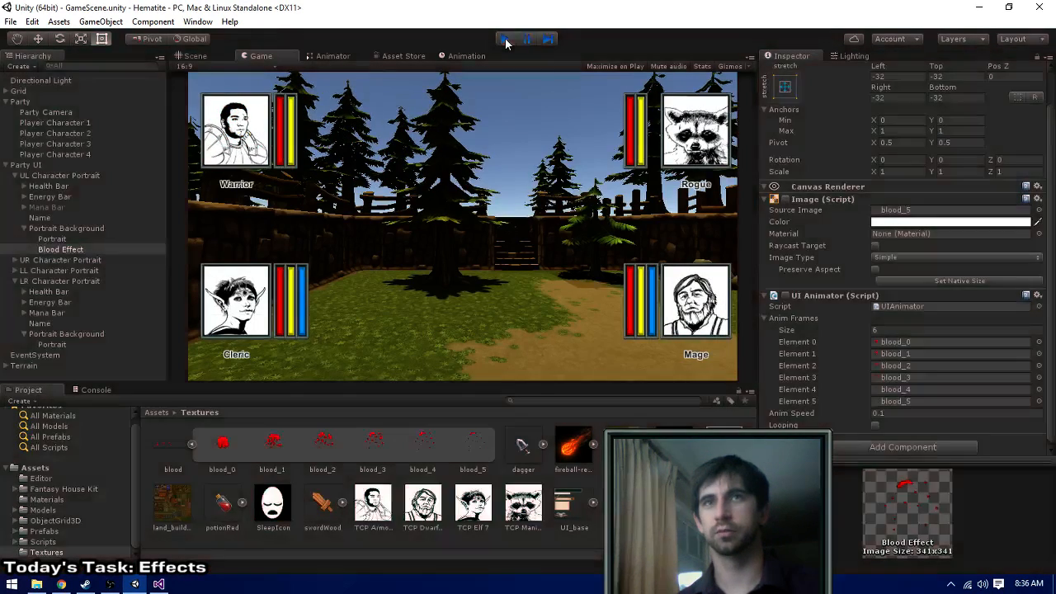
{"action": "left_click", "coordinate": [505, 39]}
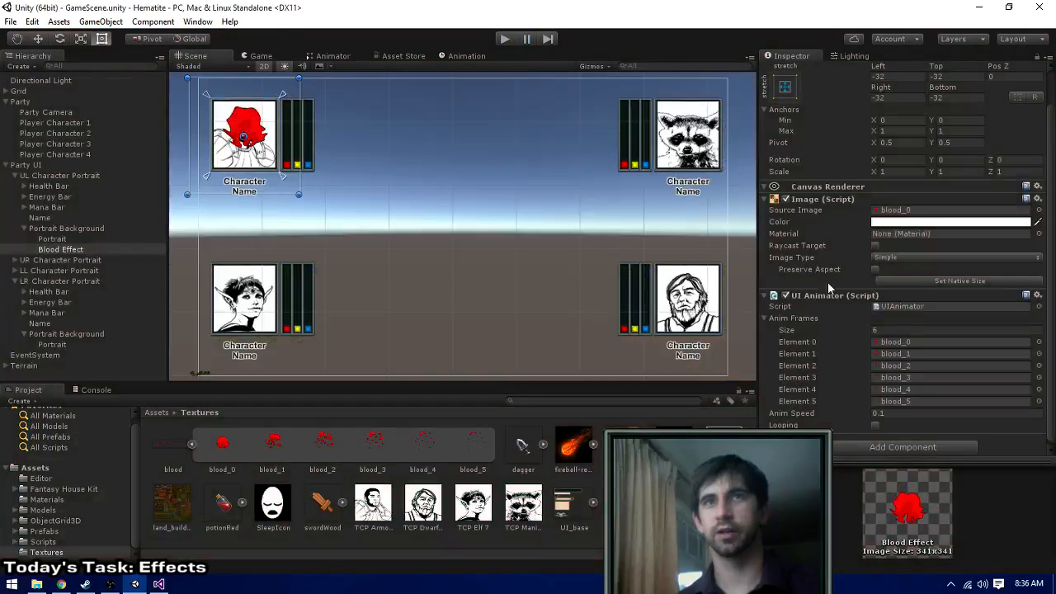
- Disable the UI Animator and Image components on Blood Effect
{"action": "left_click", "coordinate": [786, 295]}
{"action": "left_click", "coordinate": [785, 199]}
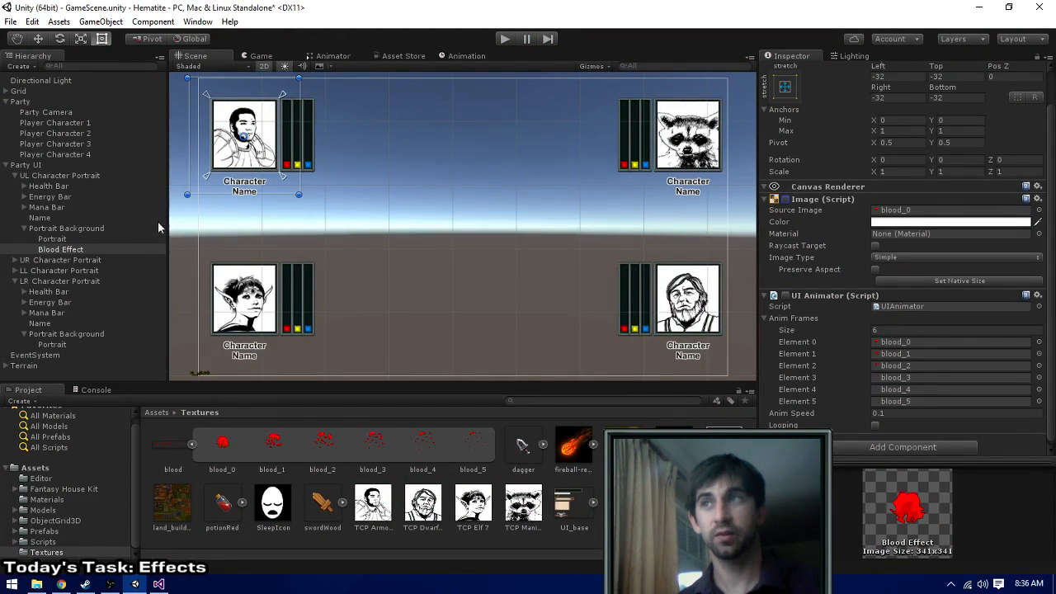
- Duplicate Blood Effect and move the copy into the Portrait Background of LR Character Portrait
{"action": "left_click", "coordinate": [58, 249]}
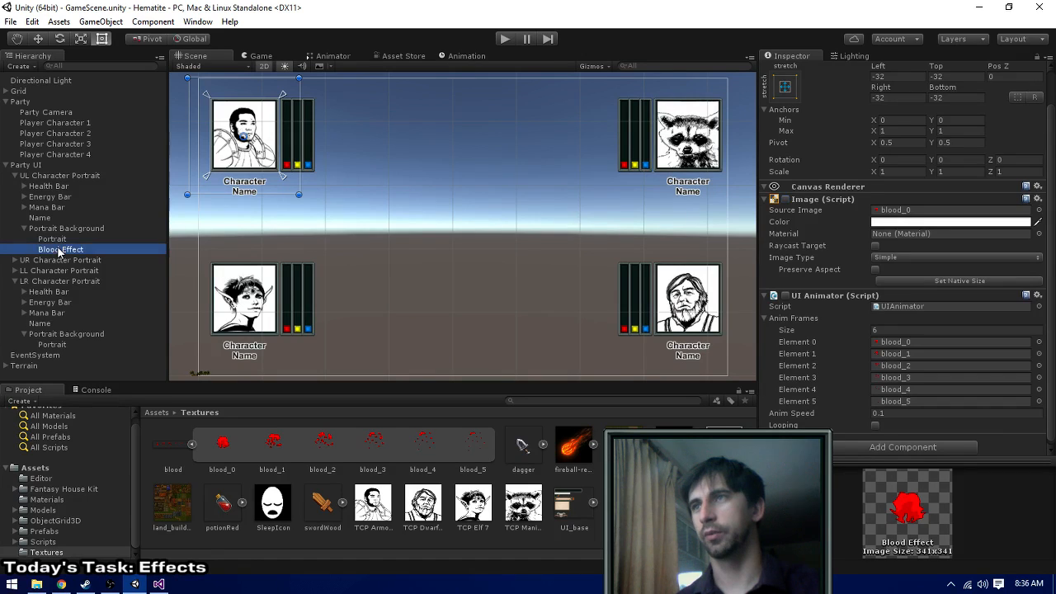
{"action": "key", "text": "ctrl+d"}
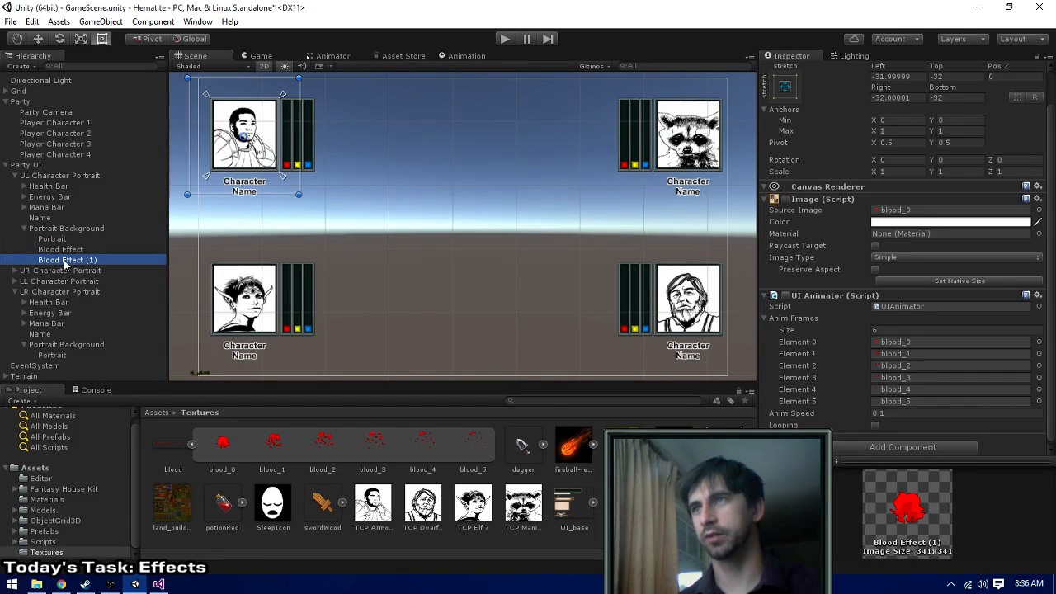
{"action": "left_click_drag", "start_coordinate": [65, 262], "coordinate": [60, 343]}
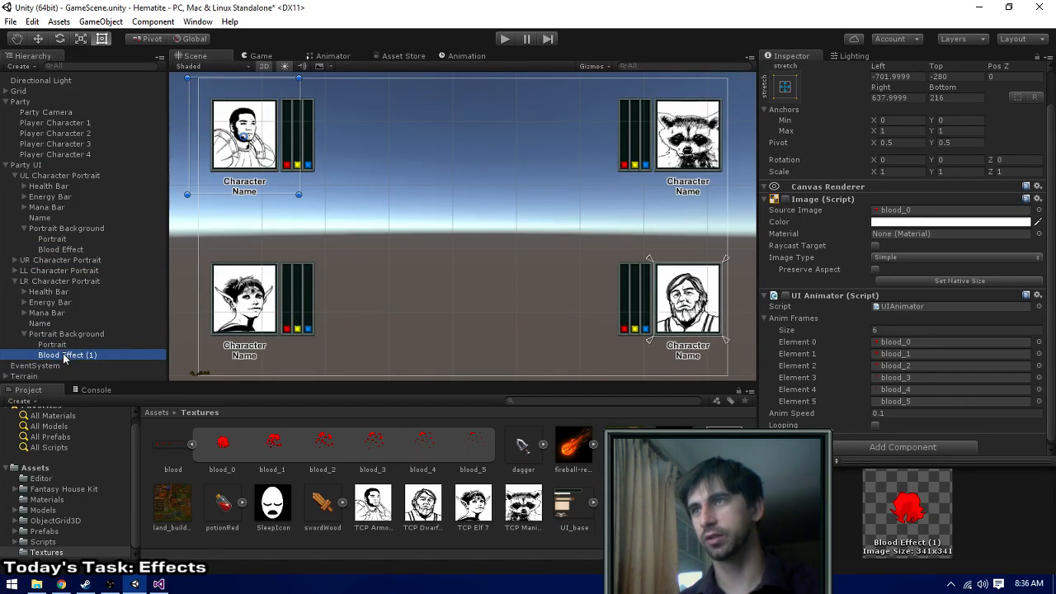
- Rename the copy under LR Character Portrait to Blood Effect and save the scene
{"action": "scroll", "coordinate": [845, 85], "scroll_direction": "up", "scroll_amount": 2}
{"action": "left_click", "coordinate": [882, 73]}
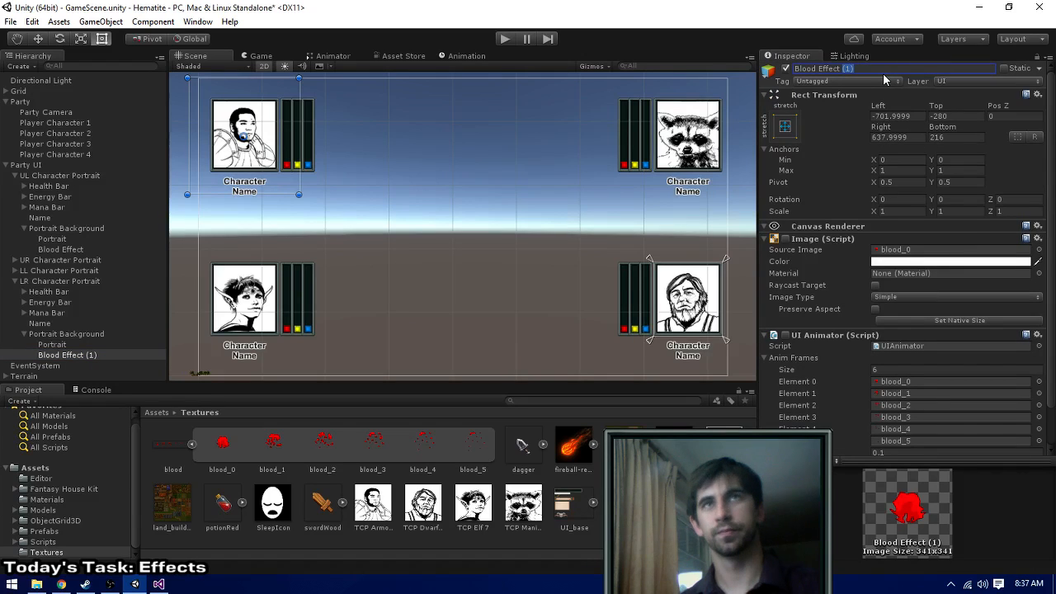
{"action": "key", "text": "BackSpace"}
{"action": "key", "text": "BackSpace"}
{"action": "key", "text": "BackSpace"}
{"action": "key", "text": "BackSpace"}
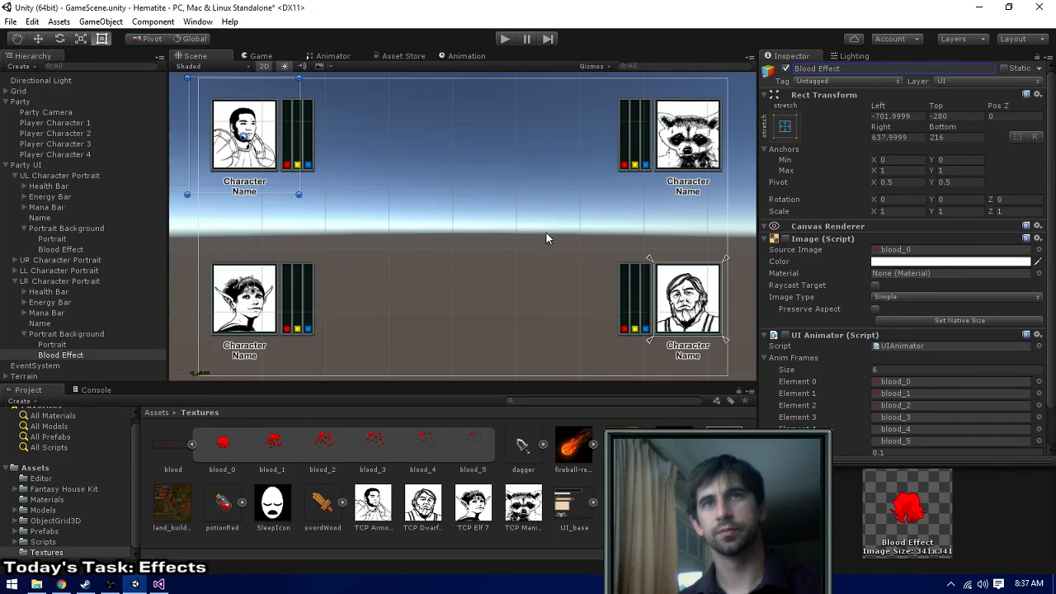
{"action": "key", "text": "ctrl+s"}
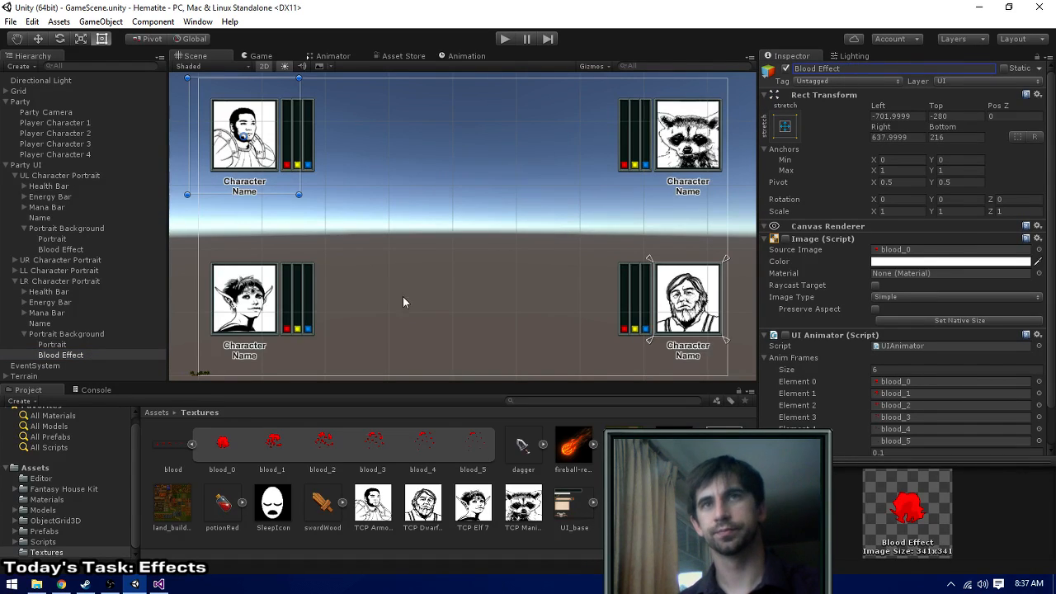
- Duplicate the LR portrait's Blood Effect and move the copy into the Portrait Background of LL Character Portrait
{"action": "left_click", "coordinate": [24, 333]}
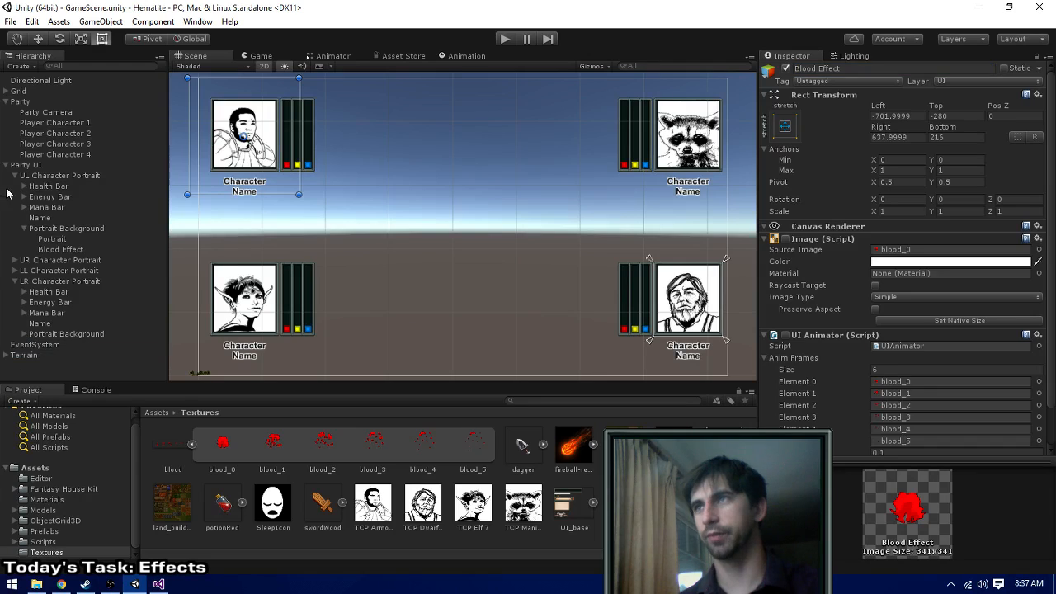
{"action": "left_click", "coordinate": [25, 227]}
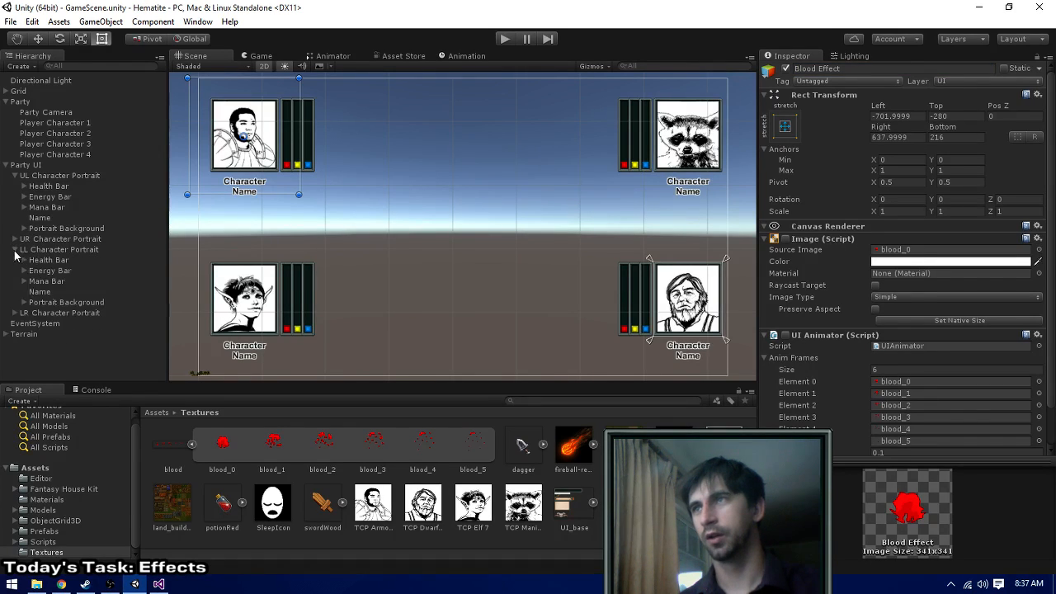
{"action": "key", "text": "ctrl+d"}
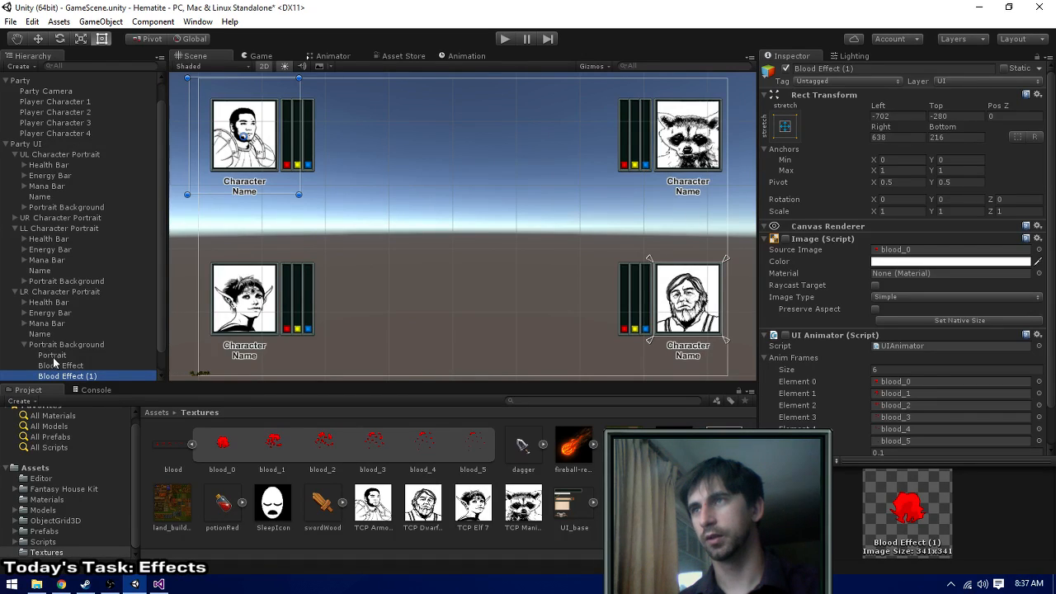
{"action": "left_click", "coordinate": [25, 281]}
{"action": "scroll", "coordinate": [69, 363], "scroll_direction": "down", "scroll_amount": 1}
{"action": "left_click_drag", "start_coordinate": [70, 355], "coordinate": [63, 268]}
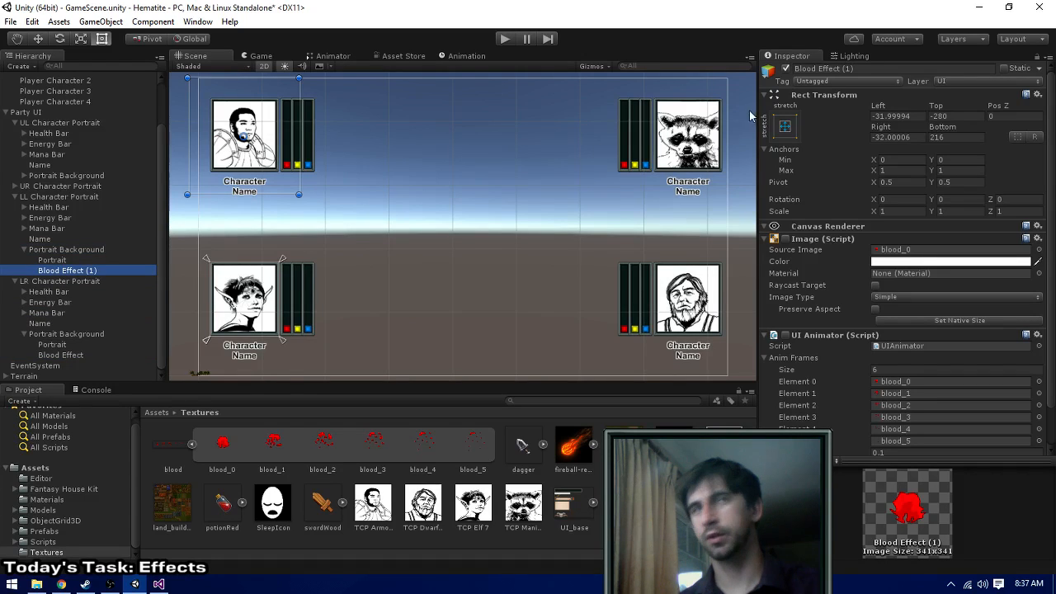
- Rename the copy under LL Character Portrait to Blood Effect
{"action": "double_click", "coordinate": [848, 68]}
{"action": "key", "text": "BackSpace"}
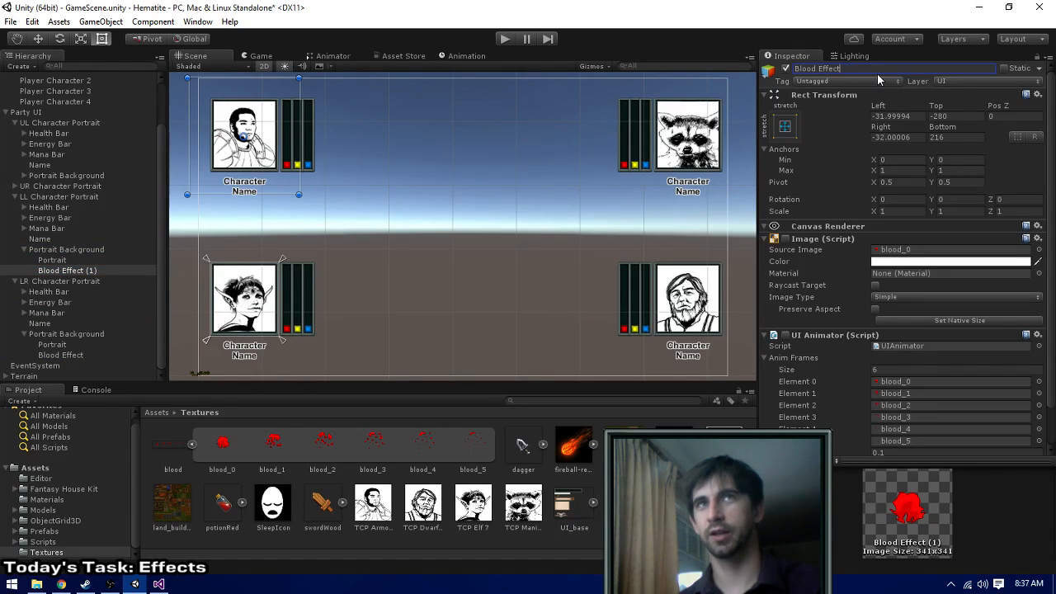
{"action": "key", "text": "Return"}
{"action": "left_click", "coordinate": [66, 273]}
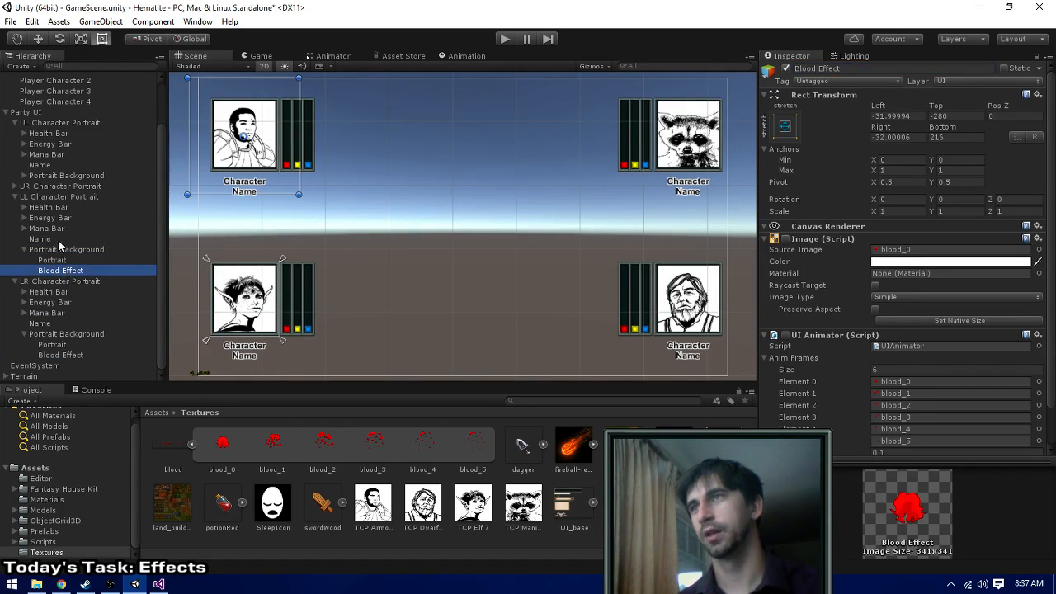
- Duplicate the LL portrait's Blood Effect and move the copy into the Portrait Background of UR Character Portrait
{"action": "left_click", "coordinate": [15, 187]}
{"action": "key", "text": "ctrl+d"}
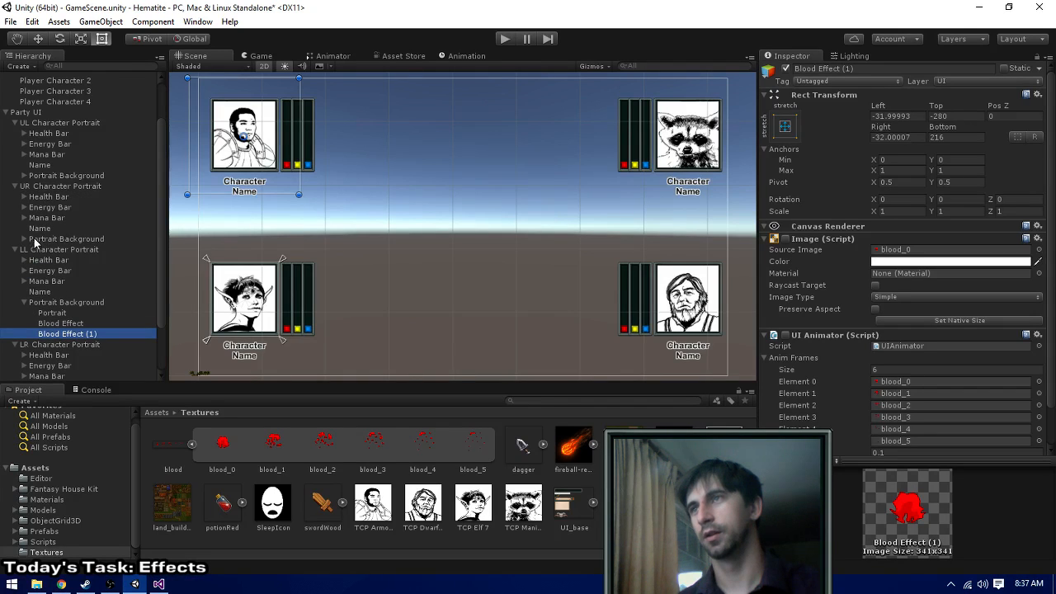
{"action": "left_click", "coordinate": [25, 238]}
{"action": "left_click_drag", "start_coordinate": [48, 346], "coordinate": [56, 238]}
- Rename the copy under UR Character Portrait to Blood Effect and save the scene
{"action": "left_click_drag", "start_coordinate": [842, 70], "coordinate": [879, 70]}
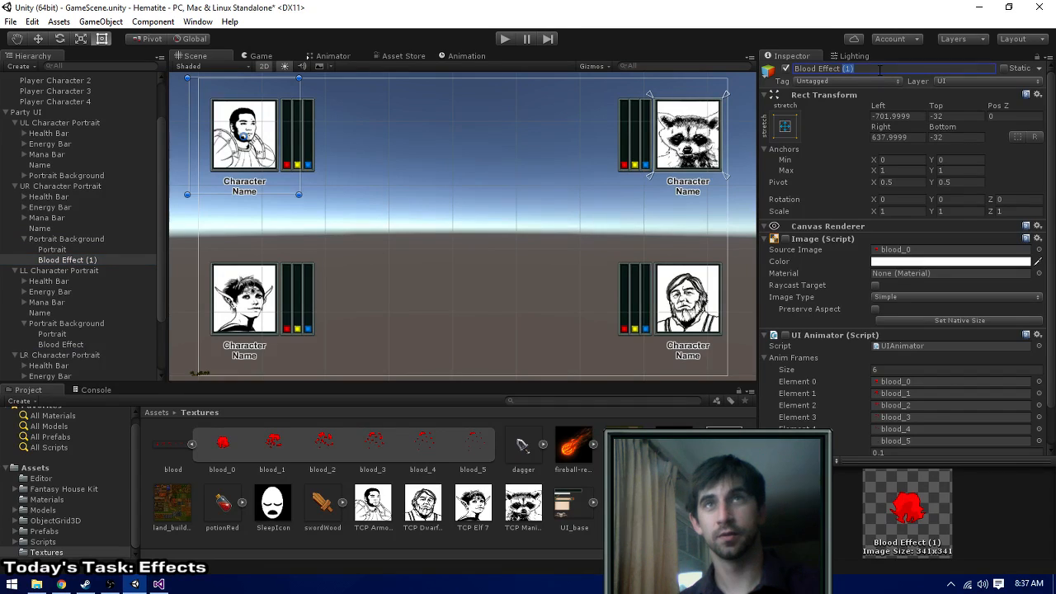
{"action": "key", "text": "BackSpace"}
{"action": "key", "text": "BackSpace"}
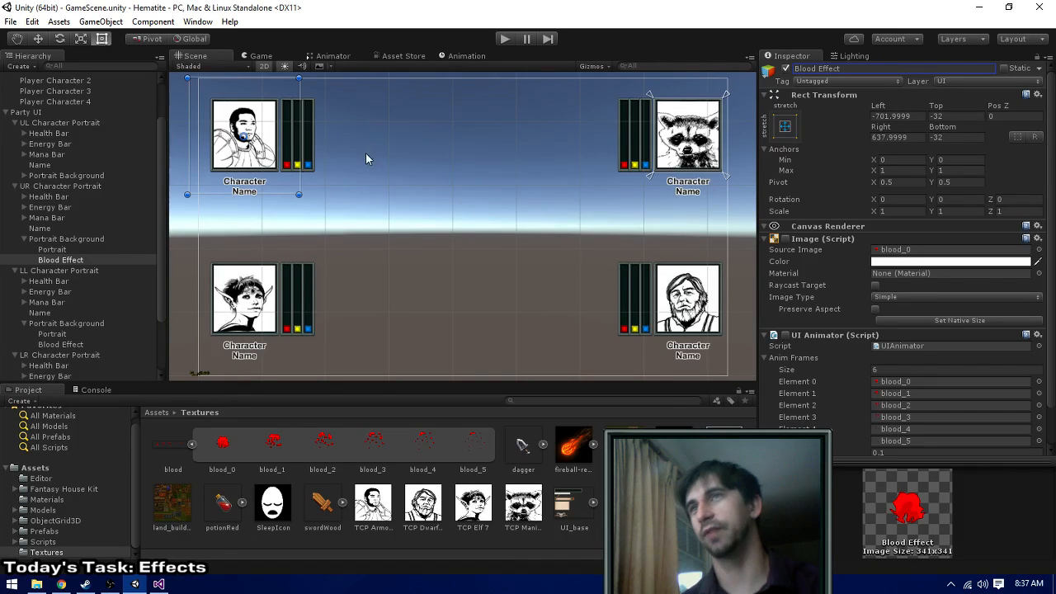
- Compare the UR portrait's Blood Effect with the UL portrait's one and set its Left and Right offsets to -32
{"action": "left_click", "coordinate": [75, 239]}
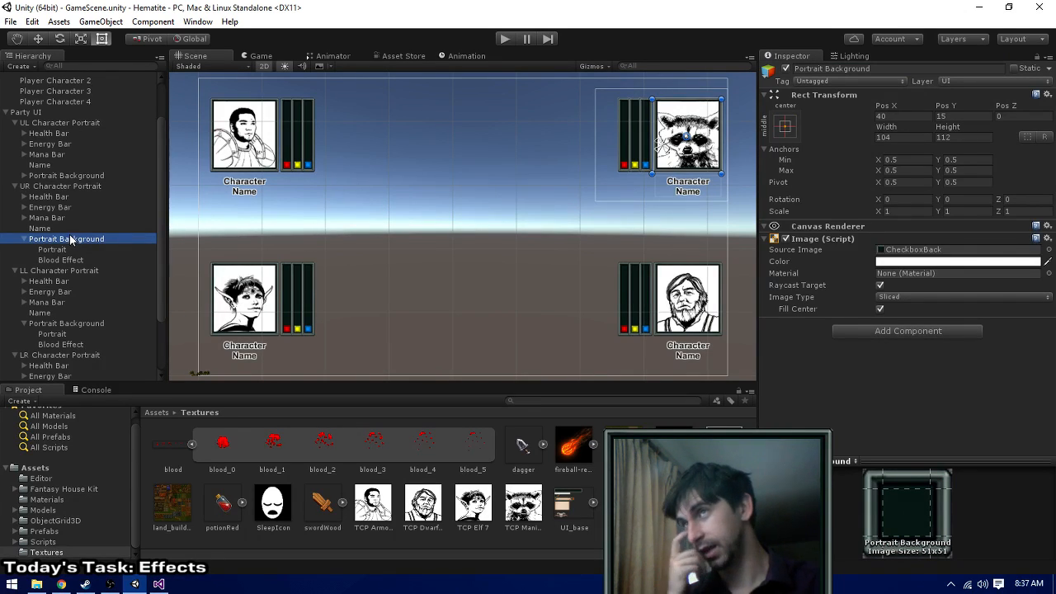
{"action": "left_click", "coordinate": [119, 258]}
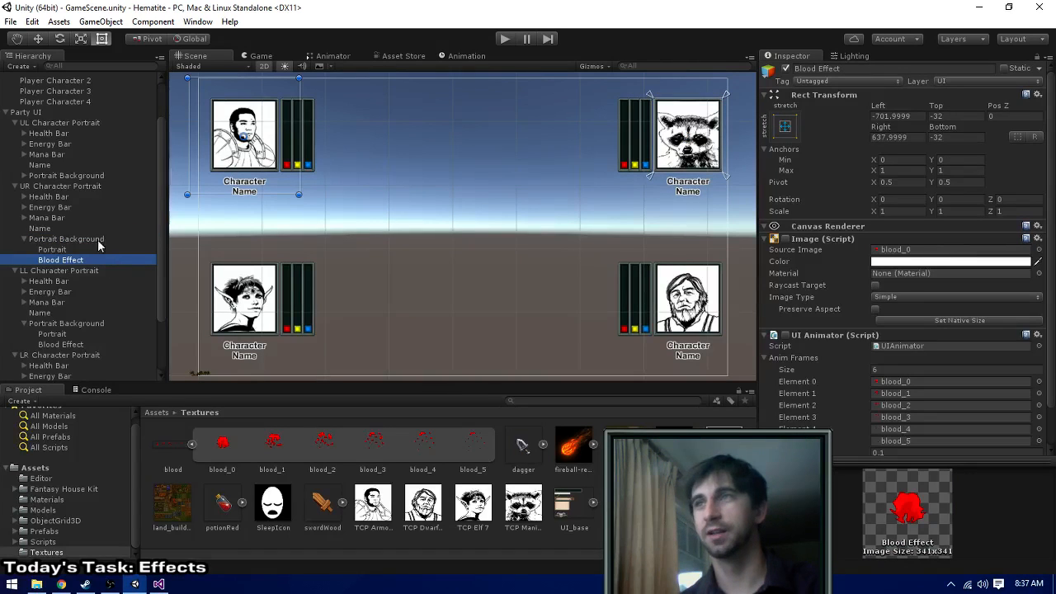
{"action": "left_click", "coordinate": [24, 174]}
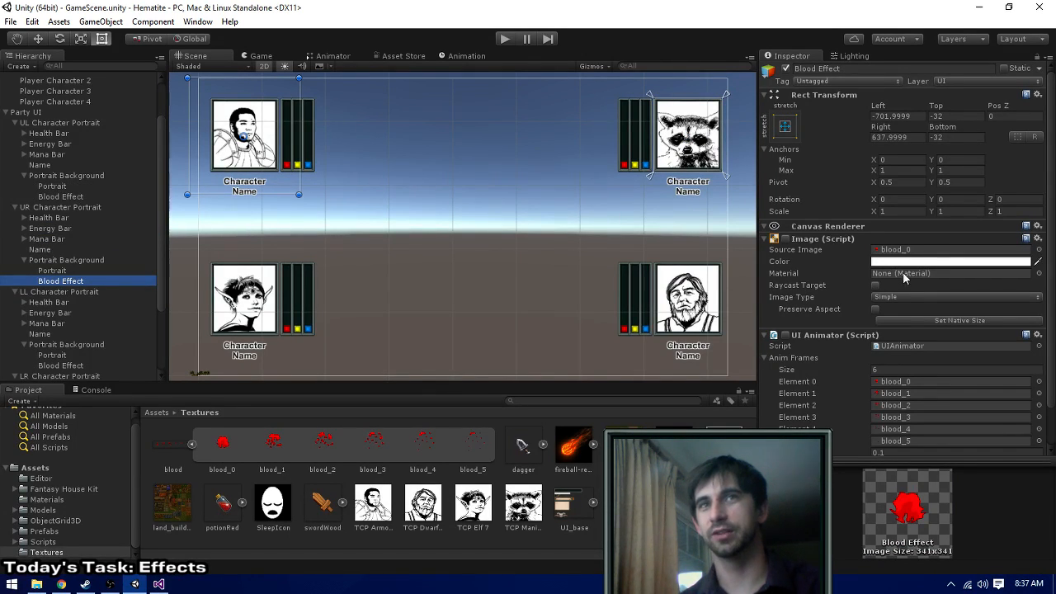
{"action": "scroll", "coordinate": [902, 281], "scroll_direction": "down", "scroll_amount": 1}
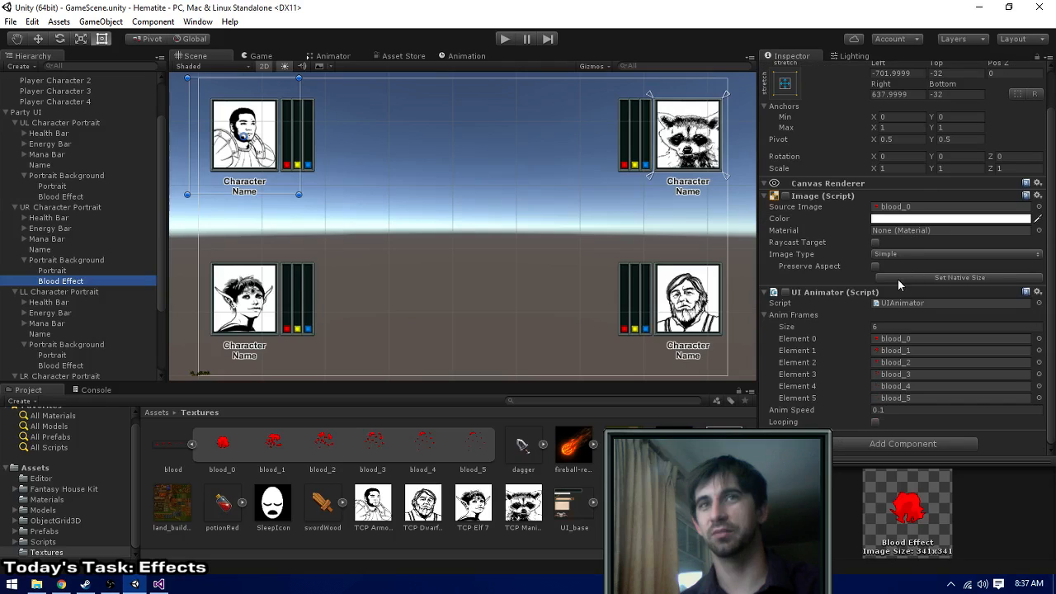
{"action": "left_click", "coordinate": [68, 198]}
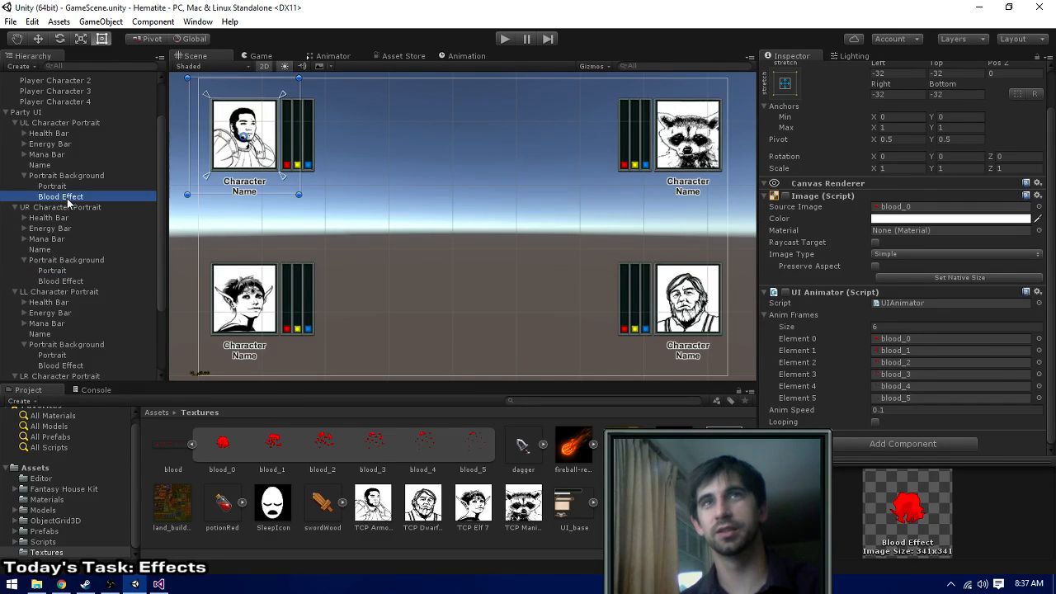
{"action": "left_click", "coordinate": [80, 281]}
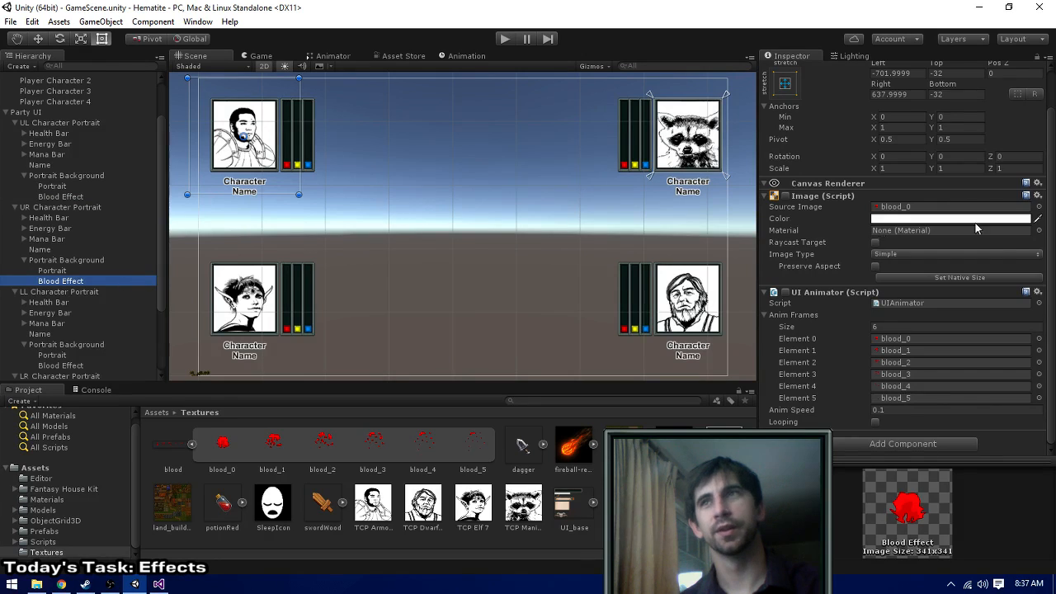
{"action": "scroll", "coordinate": [975, 228], "scroll_direction": "up", "scroll_amount": 1}
{"action": "left_click", "coordinate": [914, 112]}
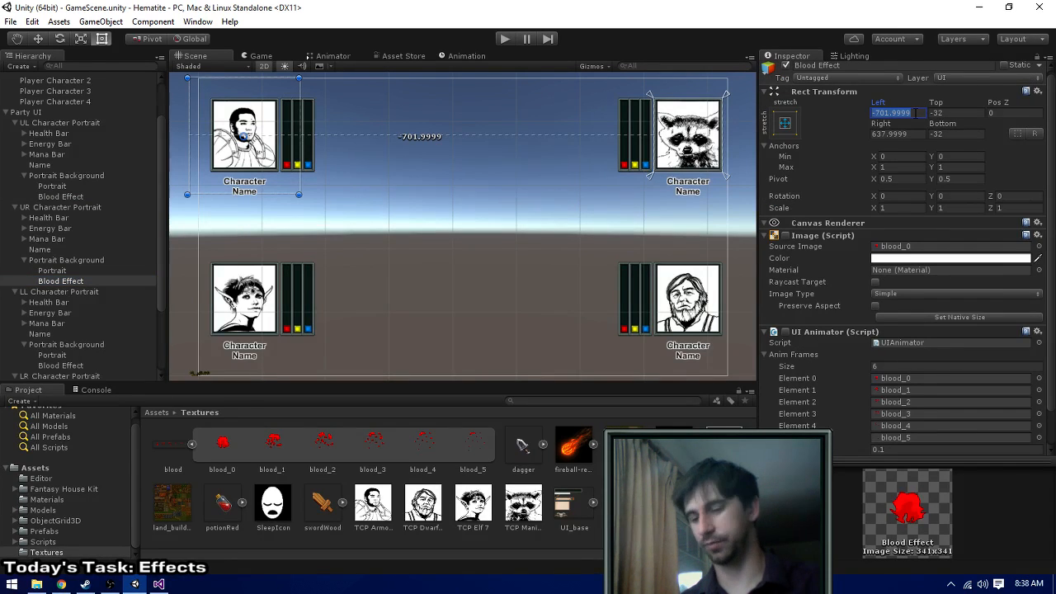
{"action": "type", "text": "-32"}
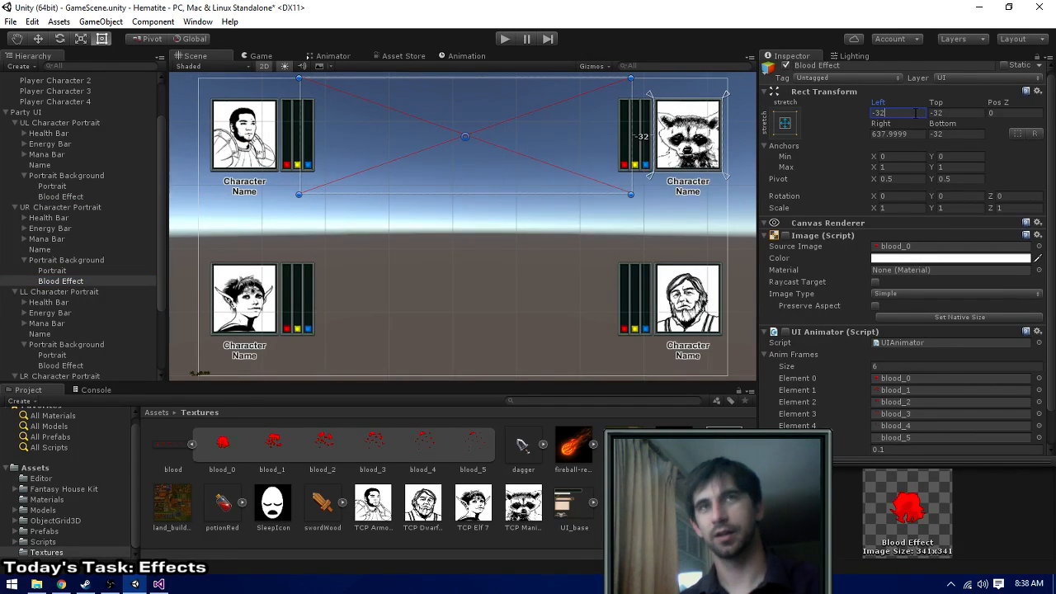
{"action": "left_click", "coordinate": [906, 130]}
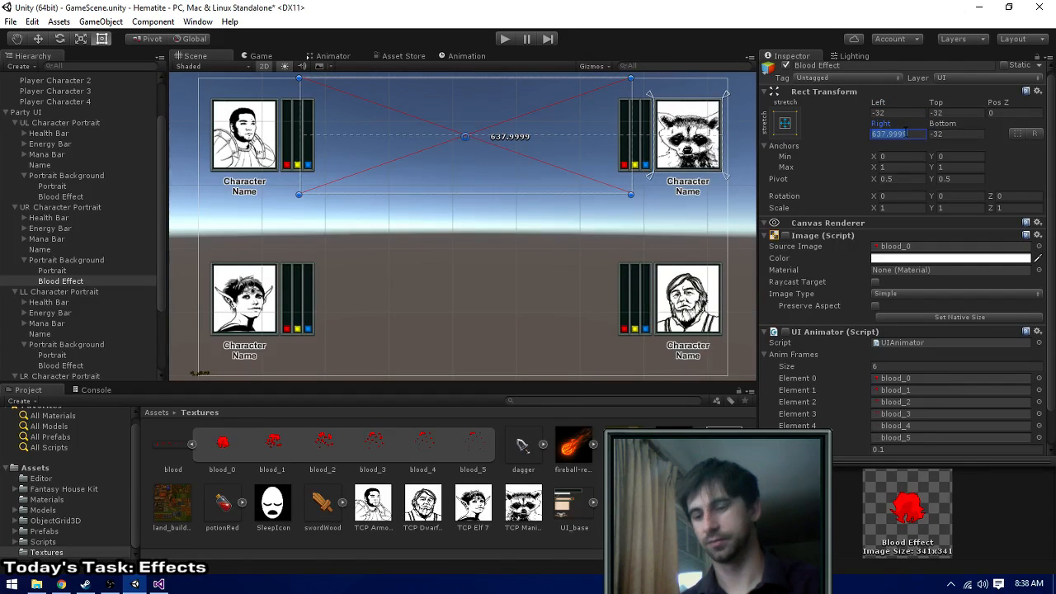
{"action": "type", "text": "-32"}
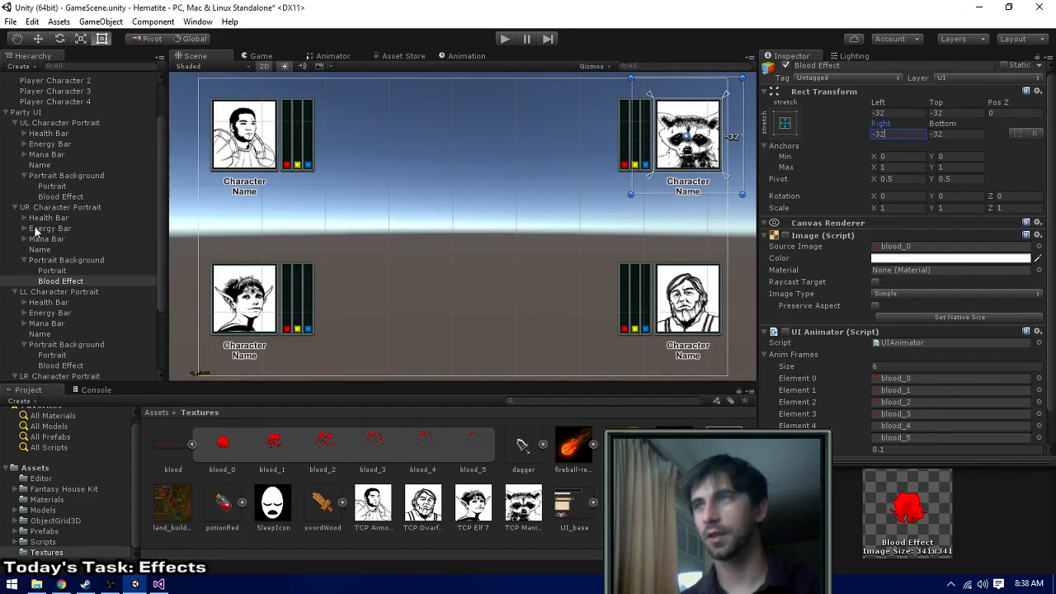
- Set Left, Top, Right and Bottom to -32 on the UR, LL and LR portraits' Blood Effects together, and check each portrait's effect
{"action": "left_click", "coordinate": [46, 198]}
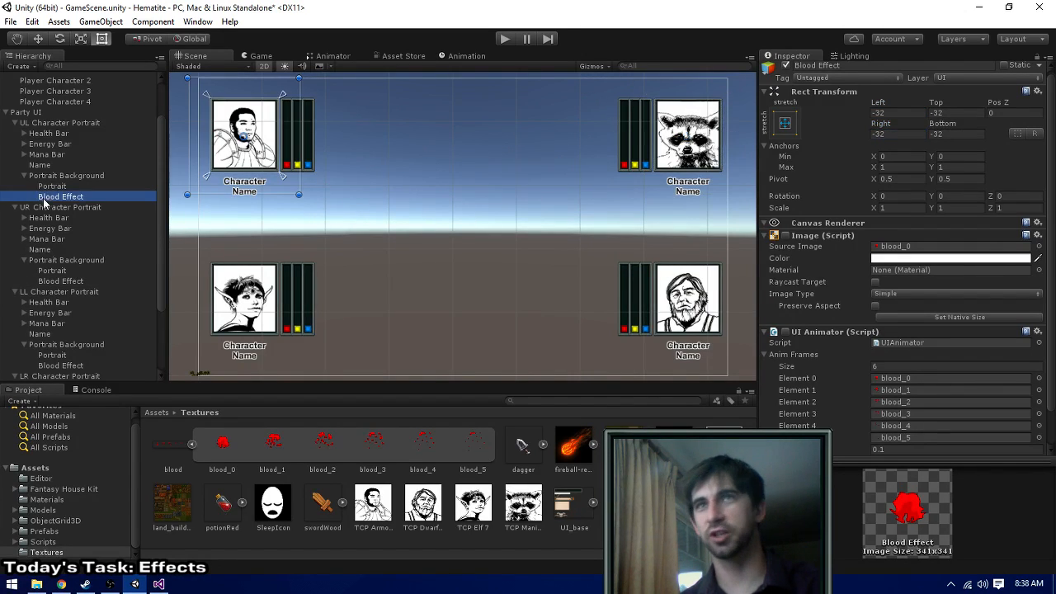
{"action": "left_click", "coordinate": [56, 281]}
{"action": "scroll", "coordinate": [61, 307], "scroll_direction": "down", "scroll_amount": 2}
{"action": "left_click", "coordinate": [61, 326], "text": "ctrl"}
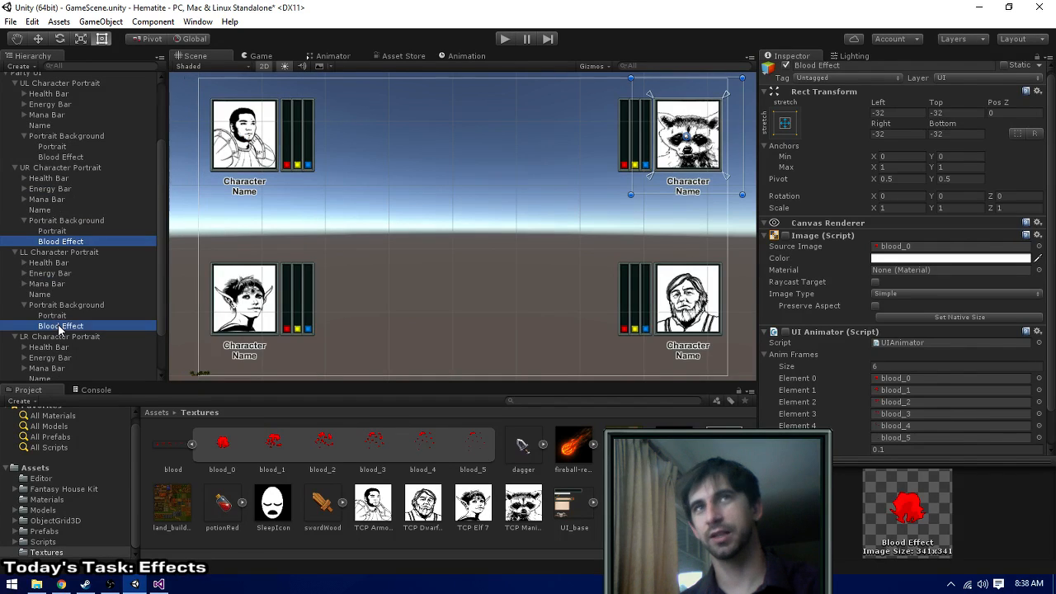
{"action": "scroll", "coordinate": [58, 346], "scroll_direction": "down", "scroll_amount": 2}
{"action": "left_click", "coordinate": [56, 369], "text": "ctrl"}
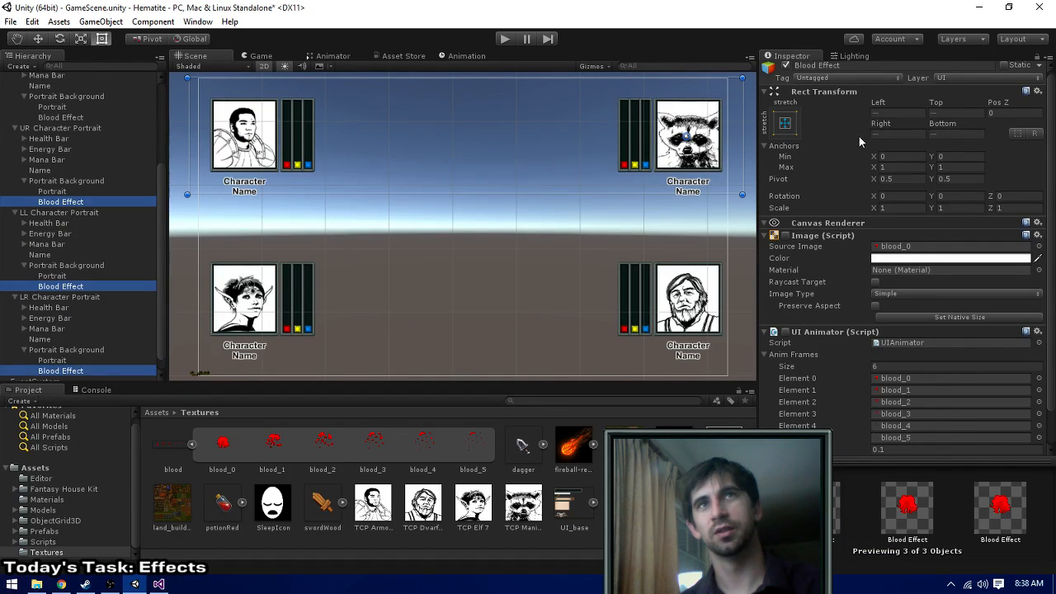
{"action": "left_click", "coordinate": [901, 112]}
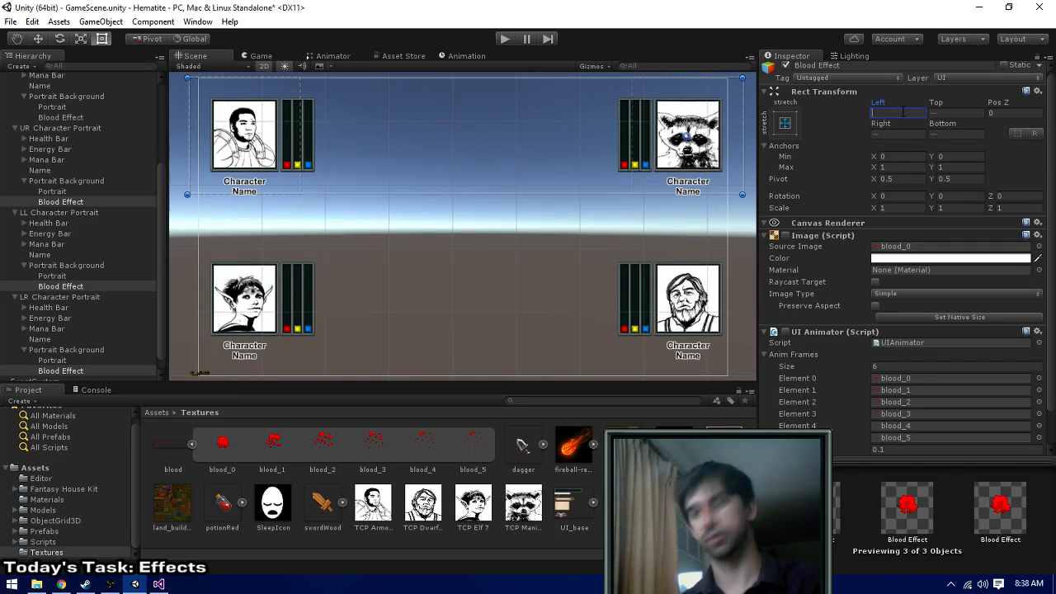
{"action": "type", "text": "-32"}
{"action": "key", "text": "Tab"}
{"action": "type", "text": "-32"}
{"action": "key", "text": "Tab"}
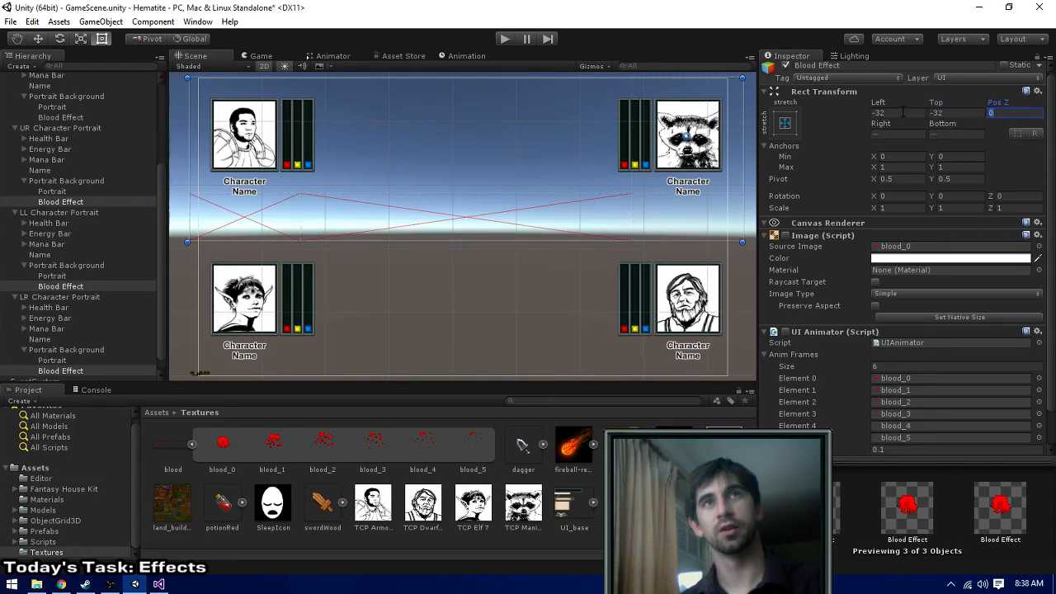
{"action": "key", "text": "Tab"}
{"action": "type", "text": "-32"}
{"action": "key", "text": "Tab"}
{"action": "type", "text": "-32"}
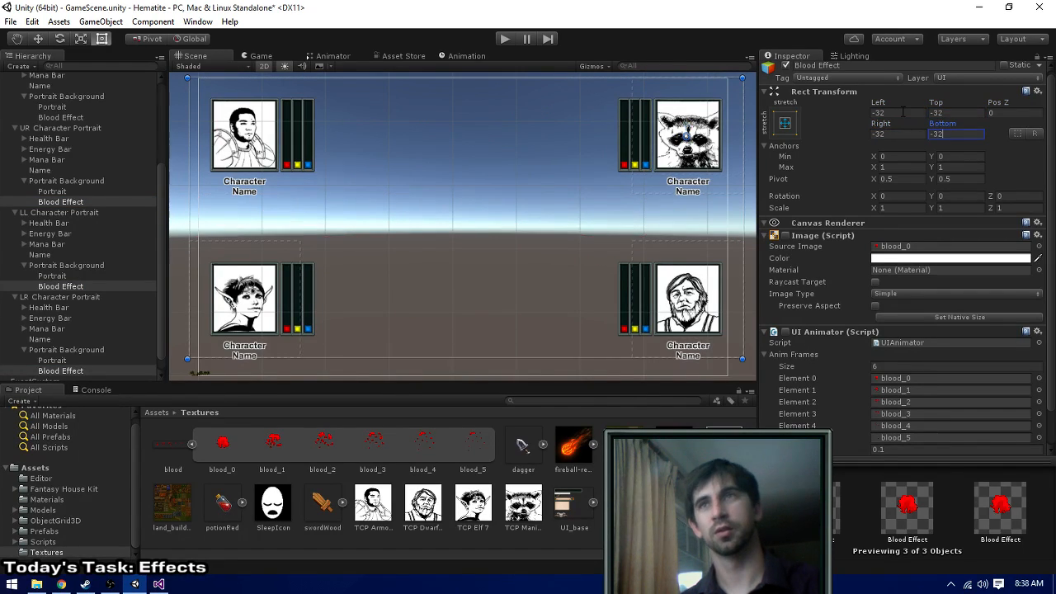
{"action": "left_click", "coordinate": [78, 369]}
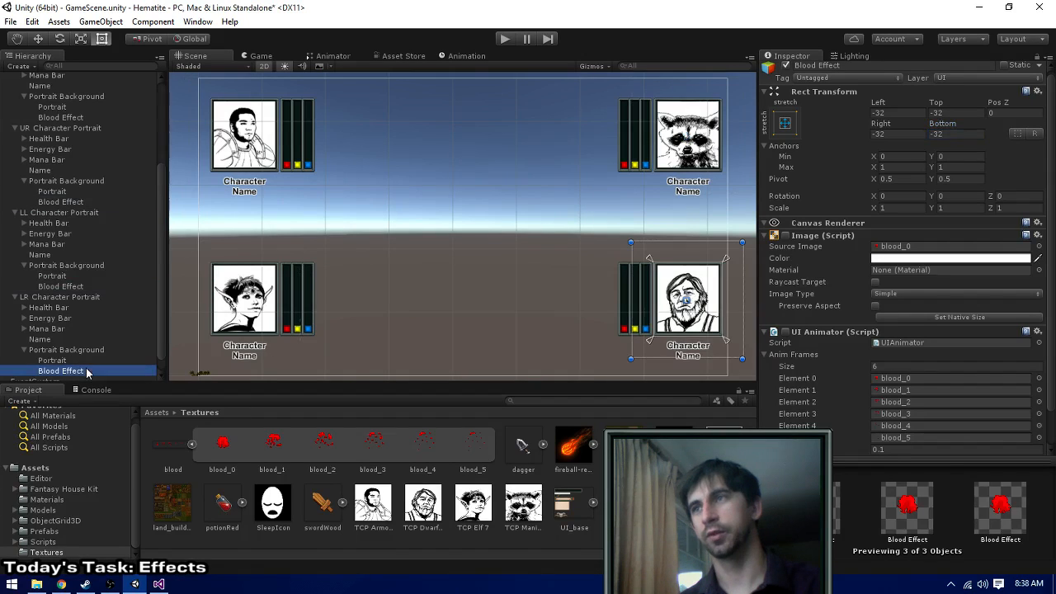
{"action": "left_click", "coordinate": [49, 286]}
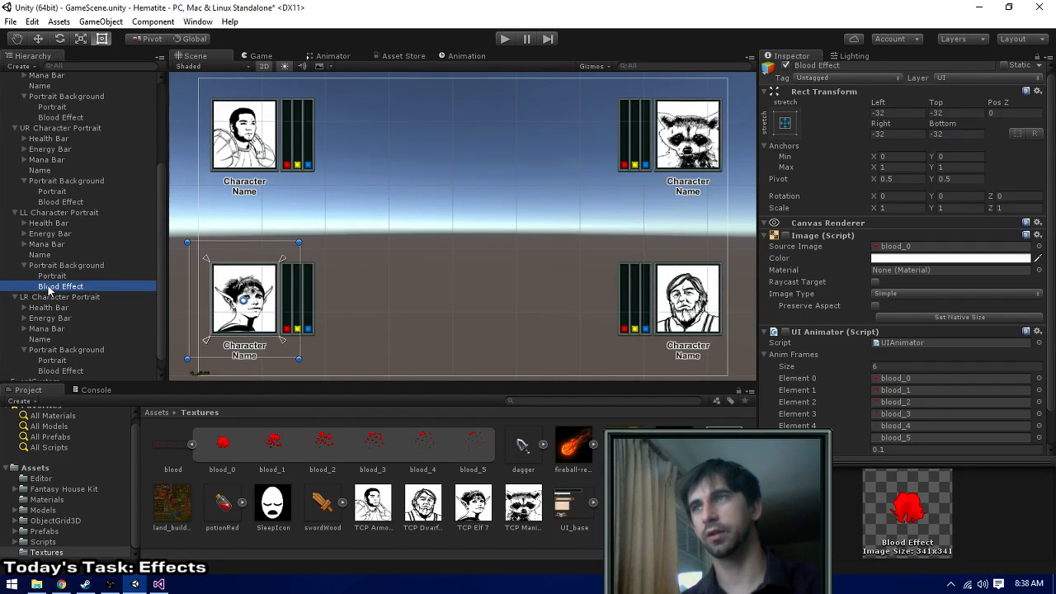
{"action": "left_click", "coordinate": [65, 202]}
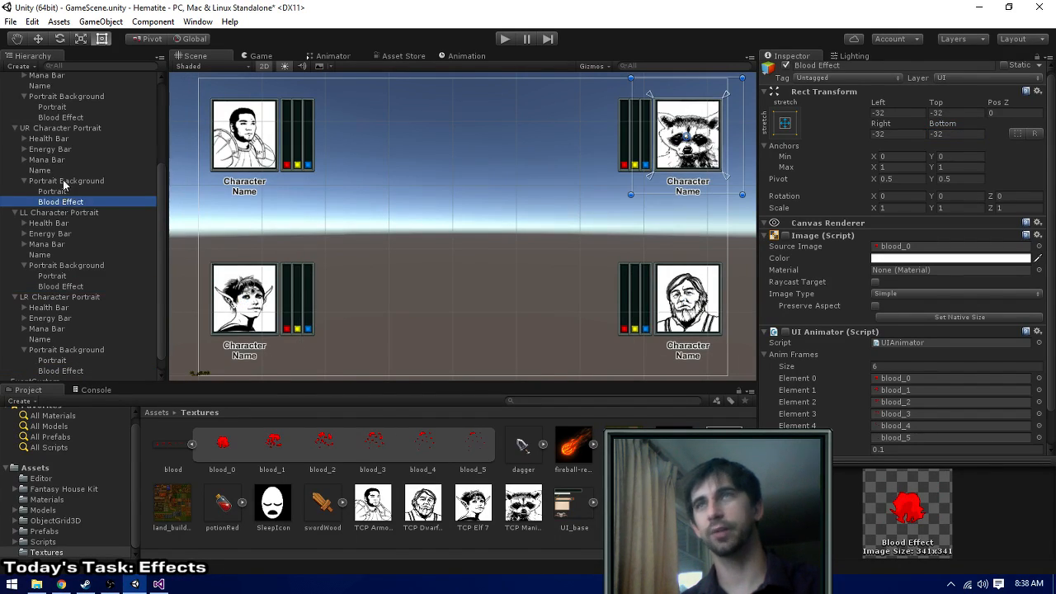
{"action": "left_click", "coordinate": [62, 118]}
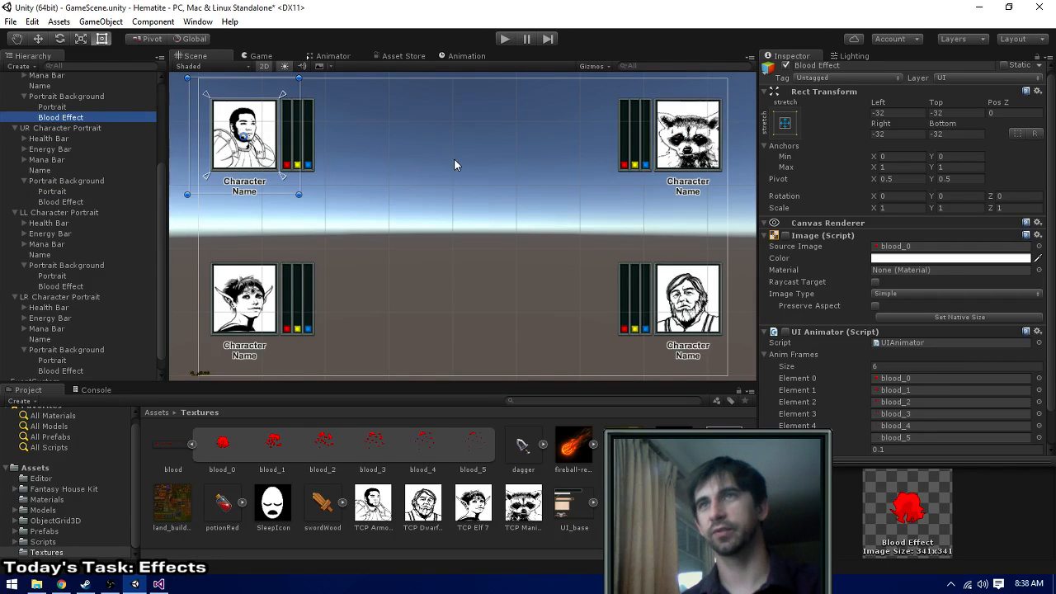
- Switch to Visual Studio, open PlayerCharacter.cs, and examine DealDamage and the definition of the UpdateUI method it calls
{"action": "key", "text": "alt+Tab"}
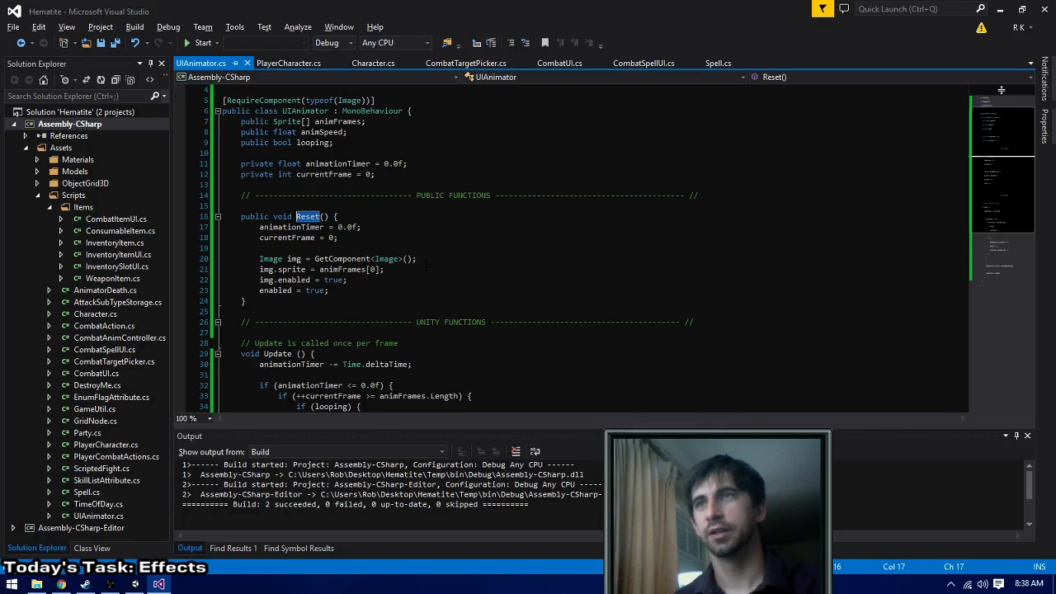
{"action": "left_click", "coordinate": [561, 64]}
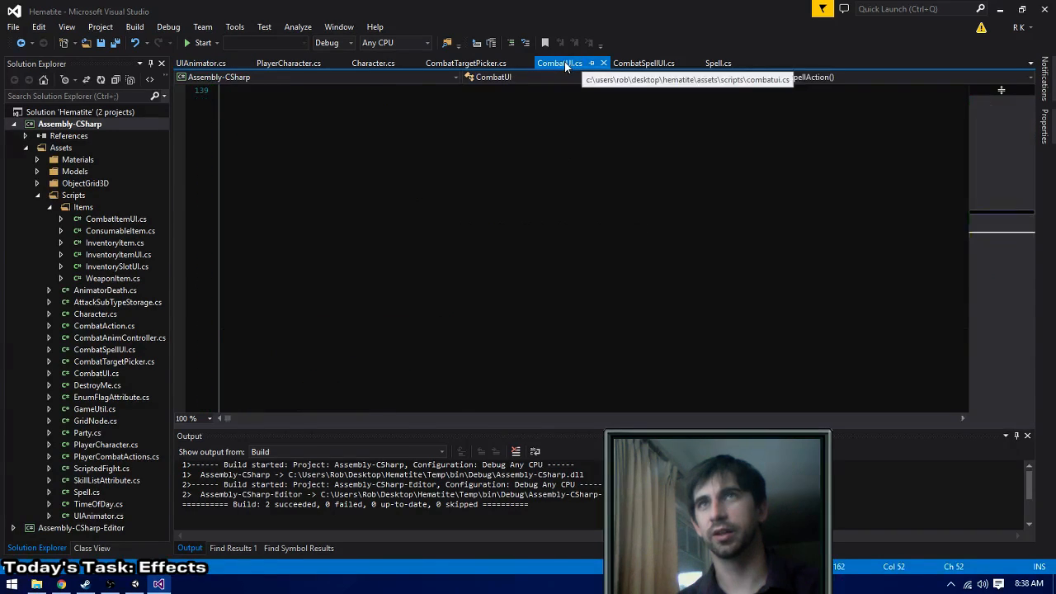
{"action": "left_click", "coordinate": [277, 63]}
{"action": "left_click", "coordinate": [449, 291]}
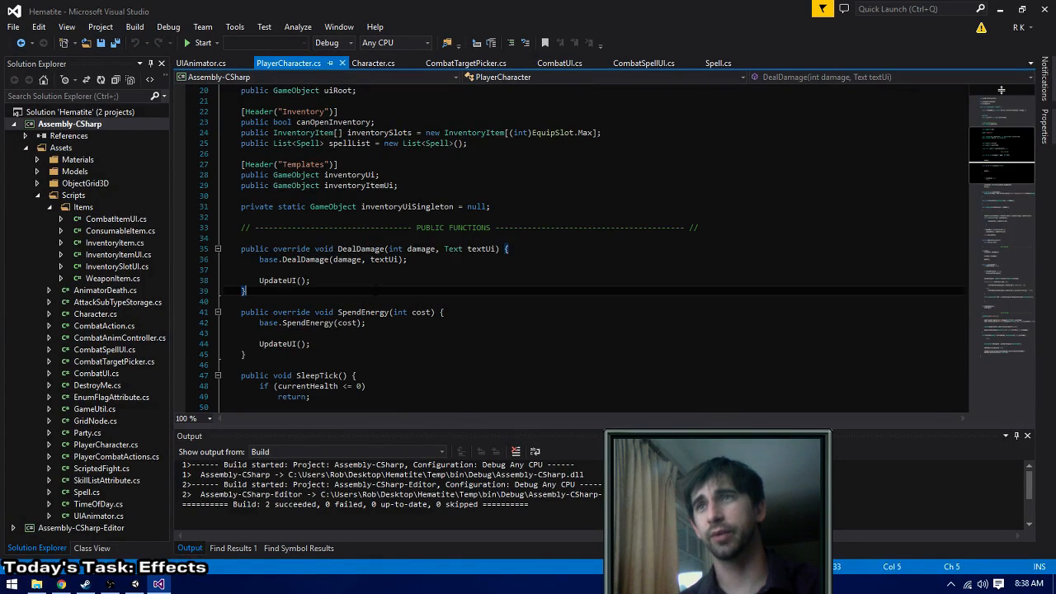
{"action": "left_click", "coordinate": [456, 260]}
{"action": "left_click", "coordinate": [395, 280]}
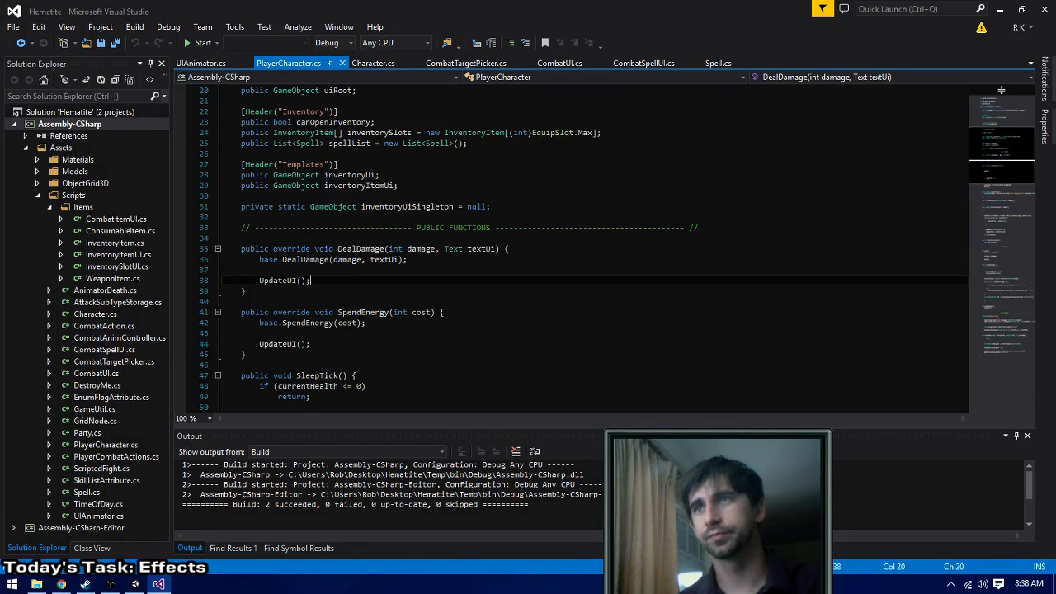
{"action": "right_click", "coordinate": [283, 280]}
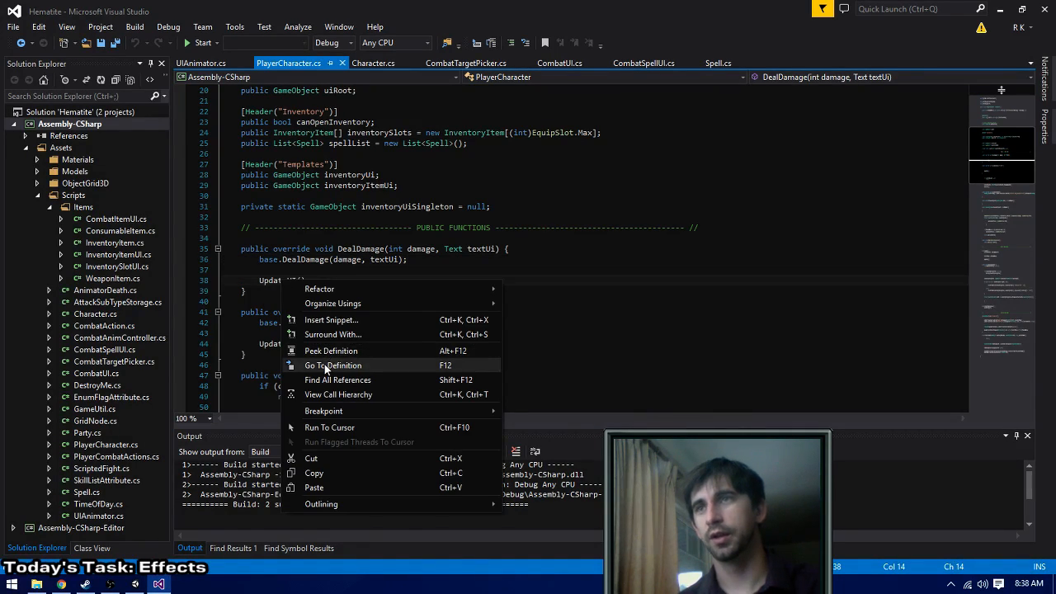
{"action": "left_click", "coordinate": [332, 365]}
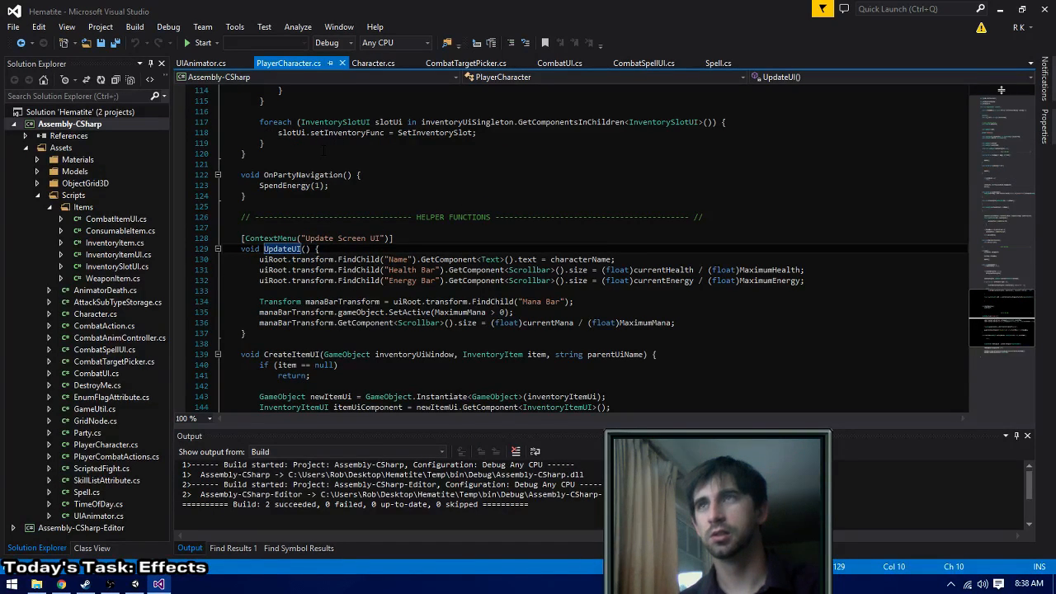
{"action": "key", "text": "ctrl+minus"}
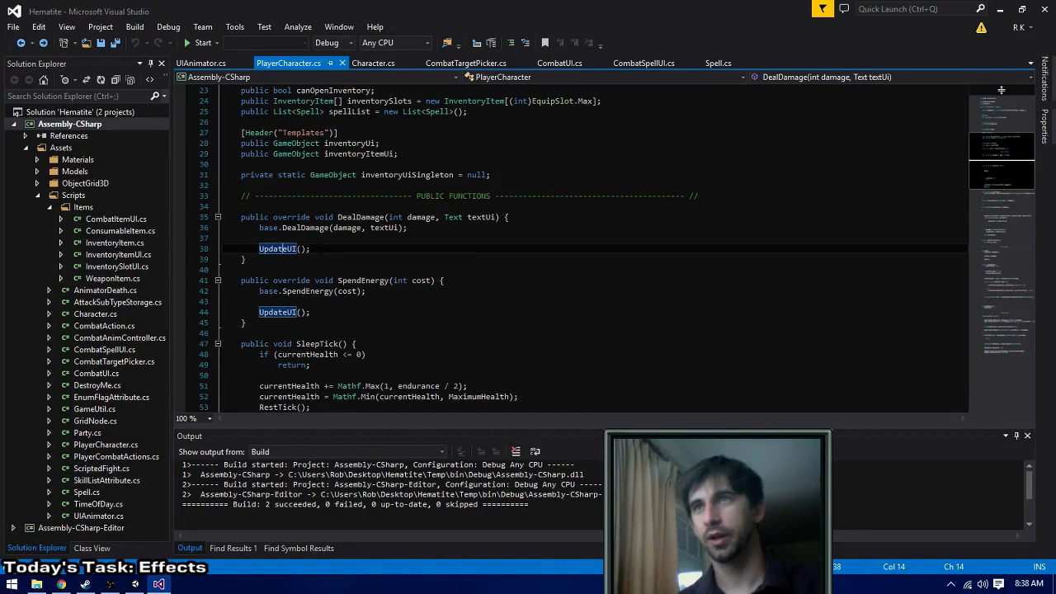
- Add an if (damage > 0) block to DealDamage between the base.DealDamage call and UpdateUI()
{"action": "key", "text": "Up"}
{"action": "key", "text": "Return"}
{"action": "key", "text": "Return"}
{"action": "key", "text": "Up"}
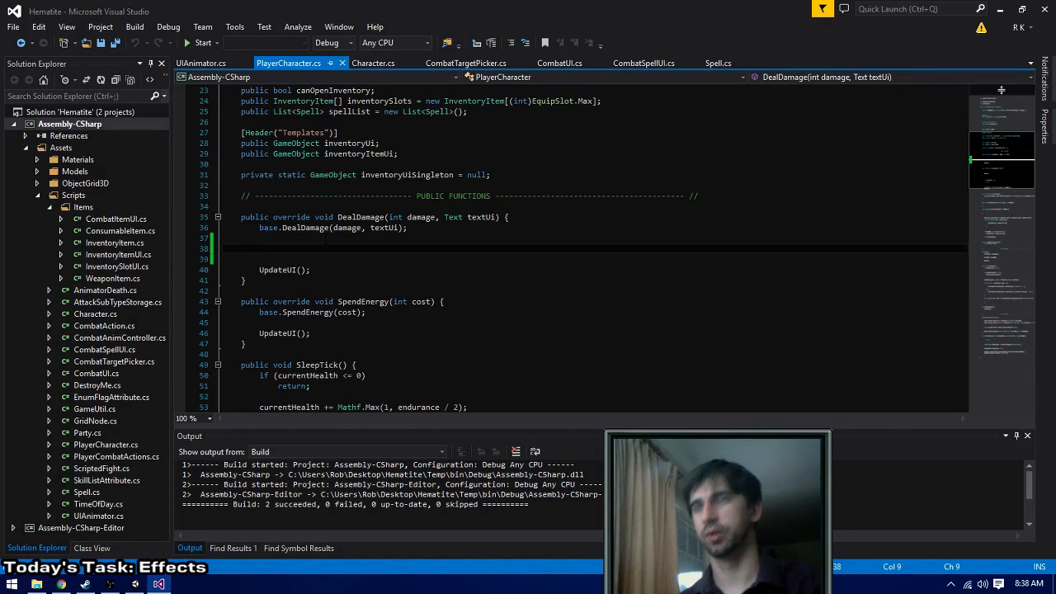
{"action": "type", "text": "if ("}
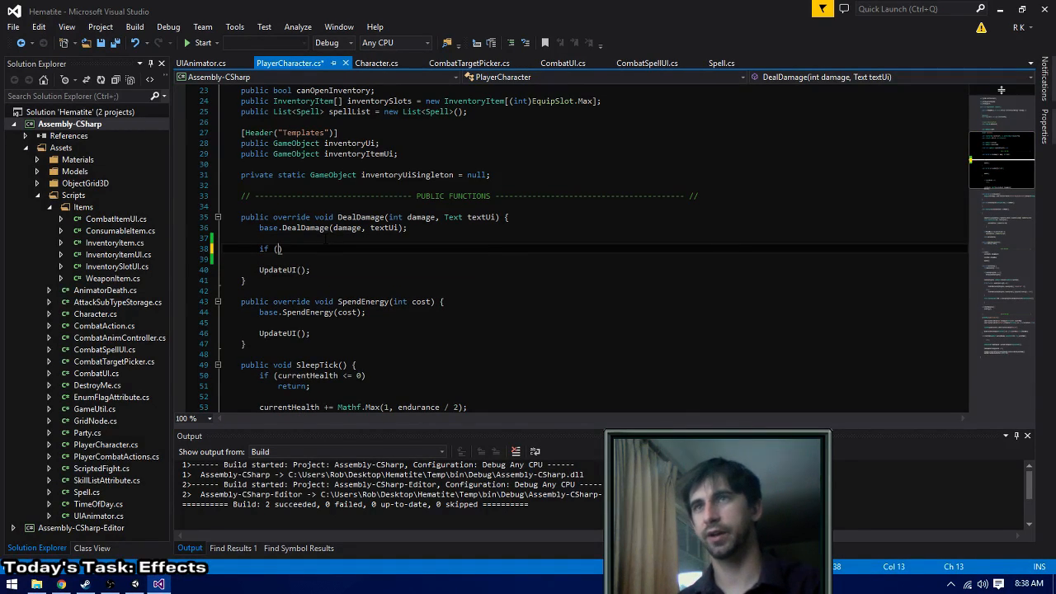
{"action": "type", "text": "damage"}
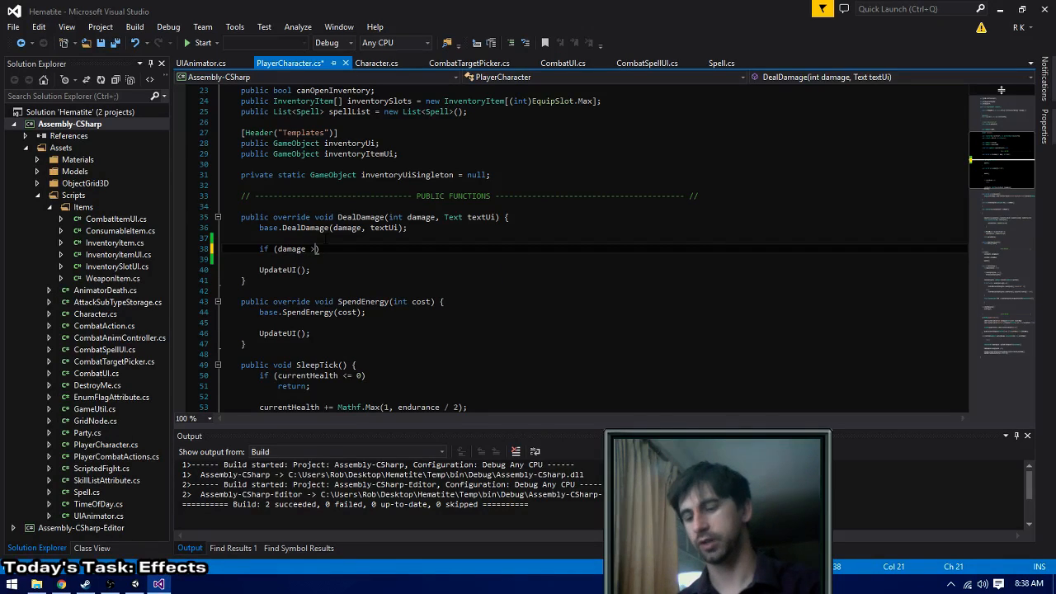
{"action": "type", "text": " > 0) {"}
{"action": "key", "text": "Return"}
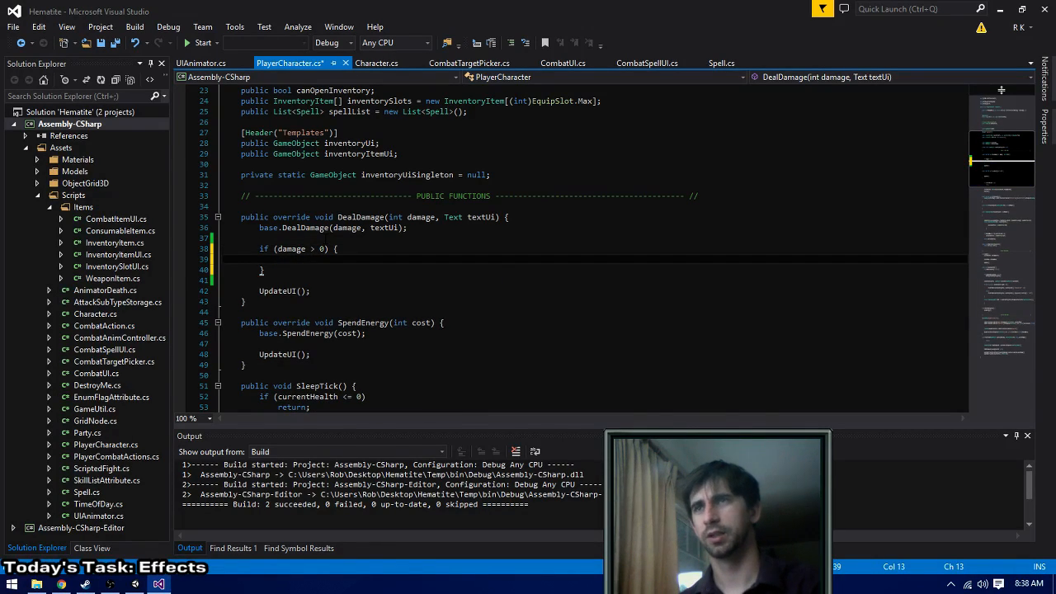
{"action": "type", "text": "GetComp"}
{"action": "key", "text": "BackSpace"}
{"action": "key", "text": "BackSpace"}
{"action": "key", "text": "BackSpace"}
{"action": "key", "text": "BackSpace"}
{"action": "key", "text": "BackSpace"}
{"action": "key", "text": "BackSpace"}
{"action": "key", "text": "BackSpace"}
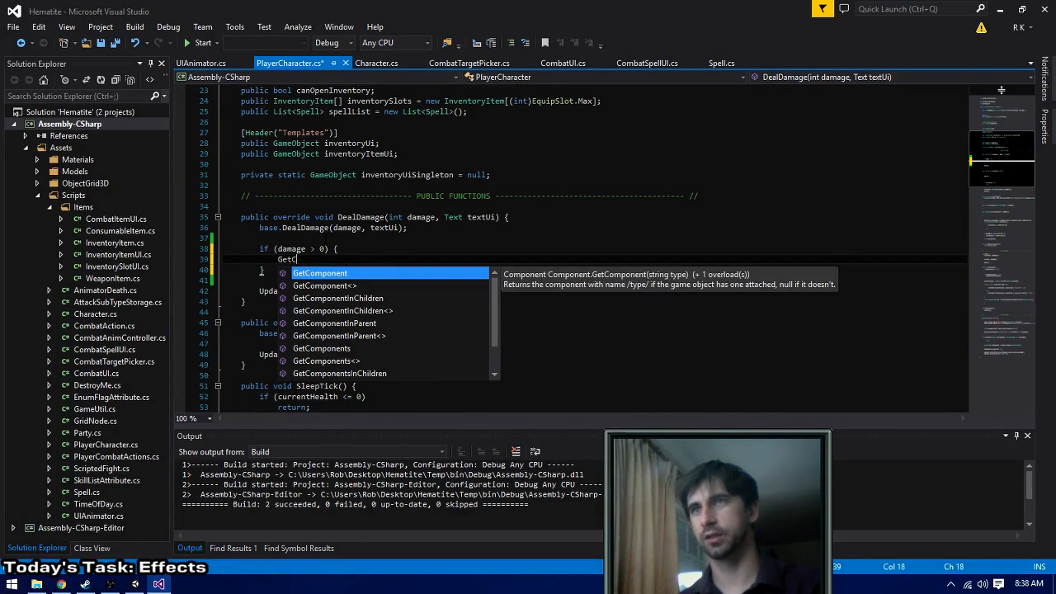
{"action": "type", "text": "transform.F"}
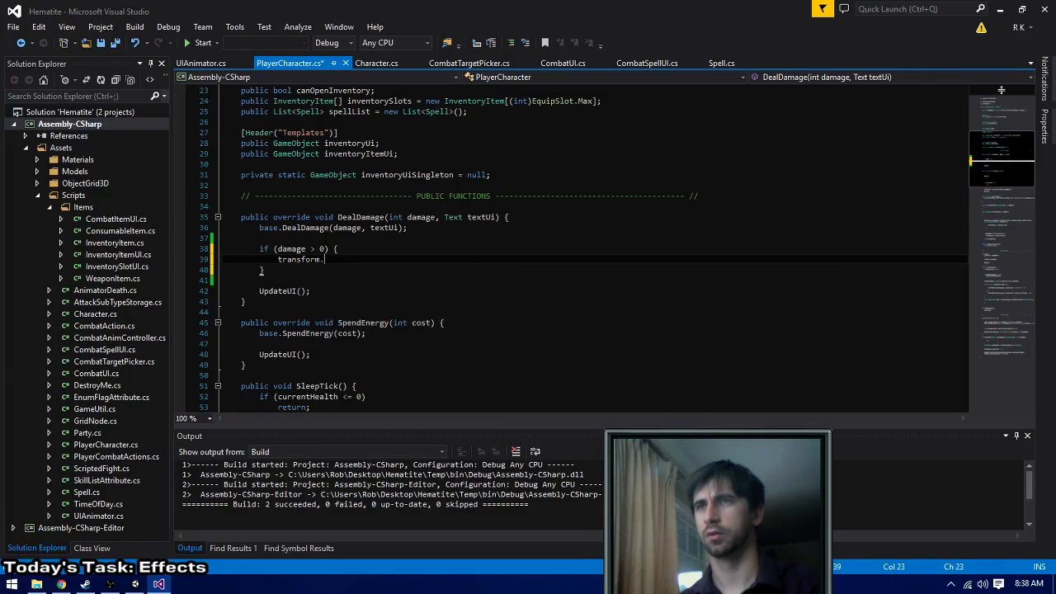
- Replace the unfinished transform reference inside the damage check with a uiRoot.transform.FindChild call taking a string name
{"action": "key", "text": "shift+Home"}
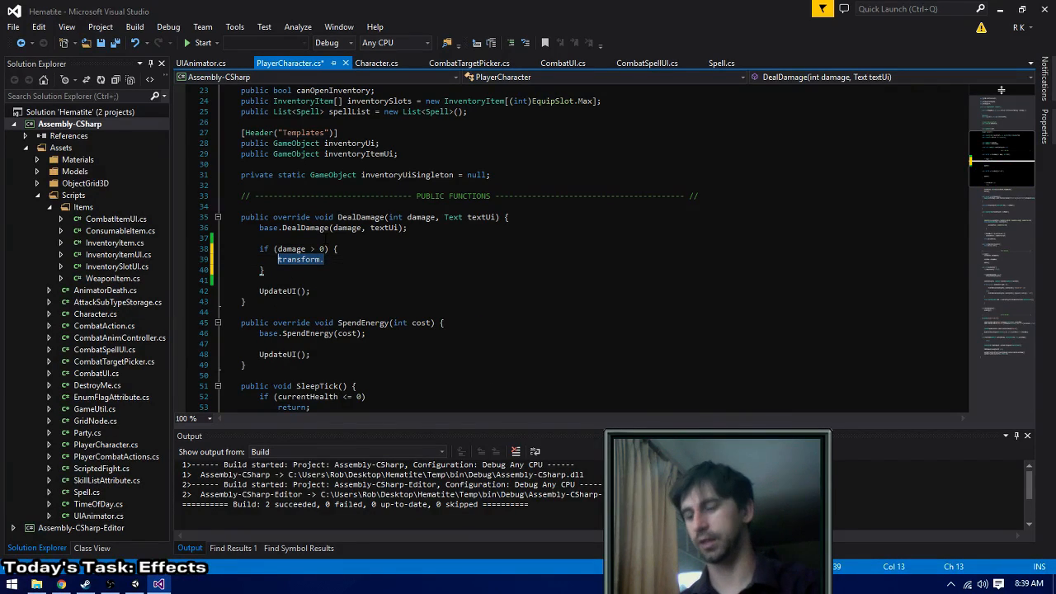
{"action": "type", "text": "uiRoot.FindC"}
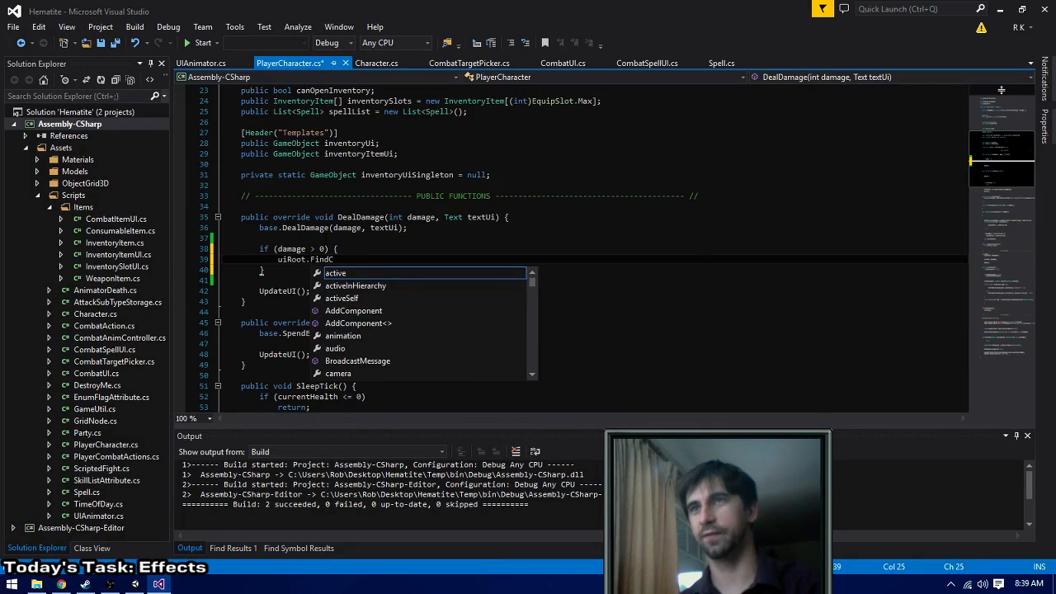
{"action": "key", "text": "BackSpace"}
{"action": "key", "text": "BackSpace"}
{"action": "key", "text": "BackSpace"}
{"action": "key", "text": "BackSpace"}
{"action": "key", "text": "BackSpace"}
{"action": "type", "text": "trans"}
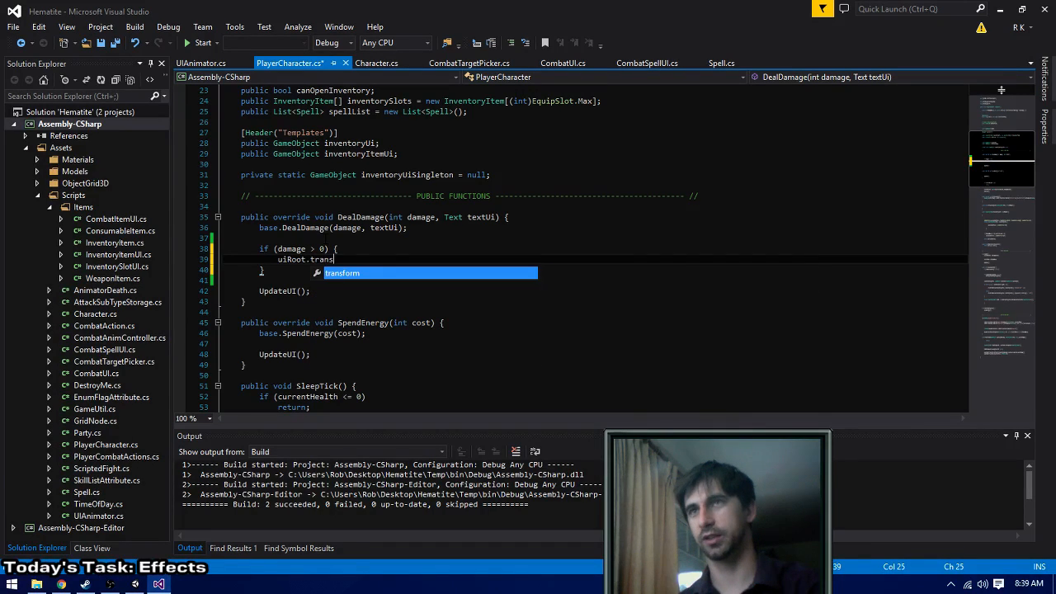
{"action": "type", "text": "form.FindChild(\""}
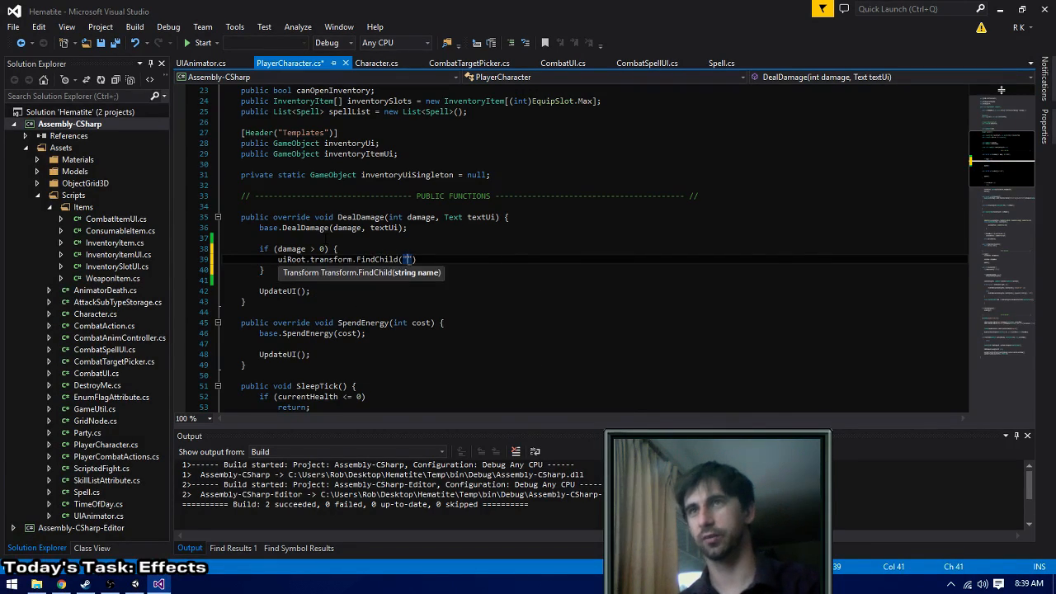
- Check the UL portrait's object names in Unity's hierarchy and fill in the FindChild path as "Portrait Background/Blood Effect" in Visual Studio
{"action": "key", "text": "alt+Tab"}
{"action": "scroll", "coordinate": [29, 215], "scroll_direction": "up", "scroll_amount": 1}
{"action": "scroll", "coordinate": [26, 165], "scroll_direction": "up", "scroll_amount": 1}
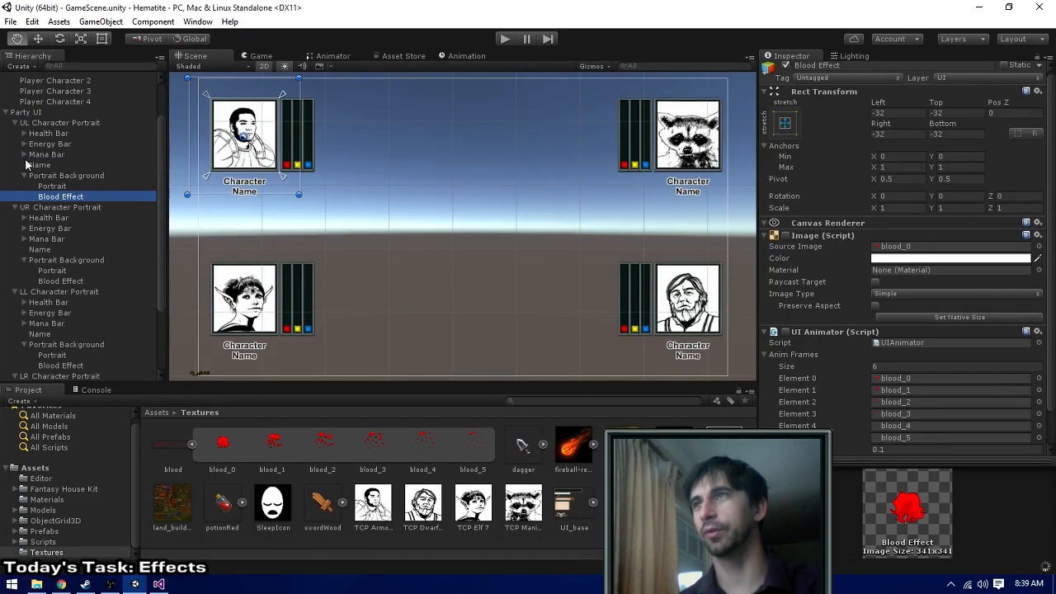
{"action": "key", "text": "alt+Tab"}
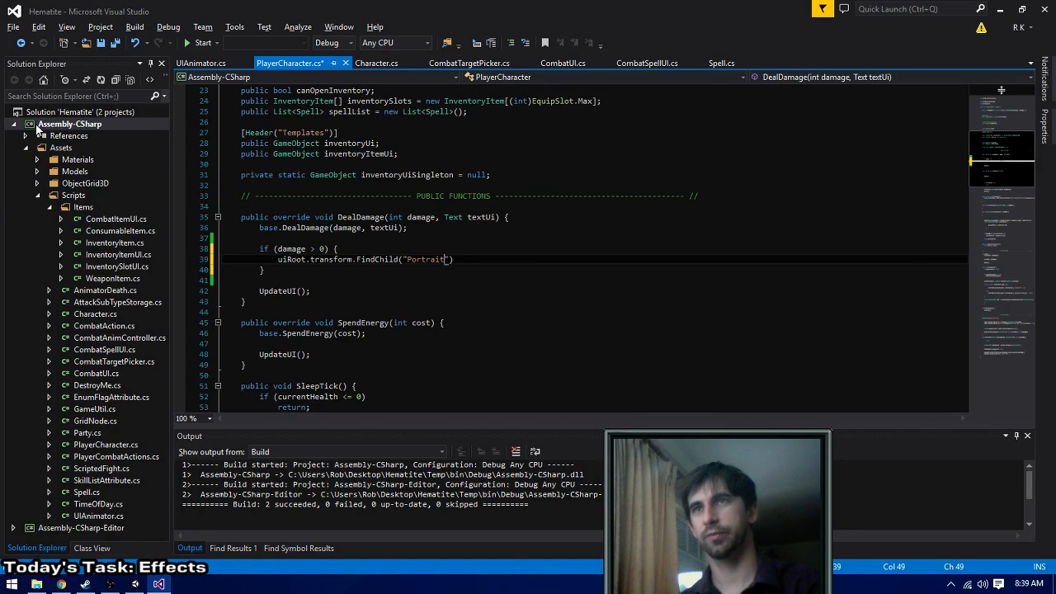
{"action": "key", "text": "alt+Tab"}
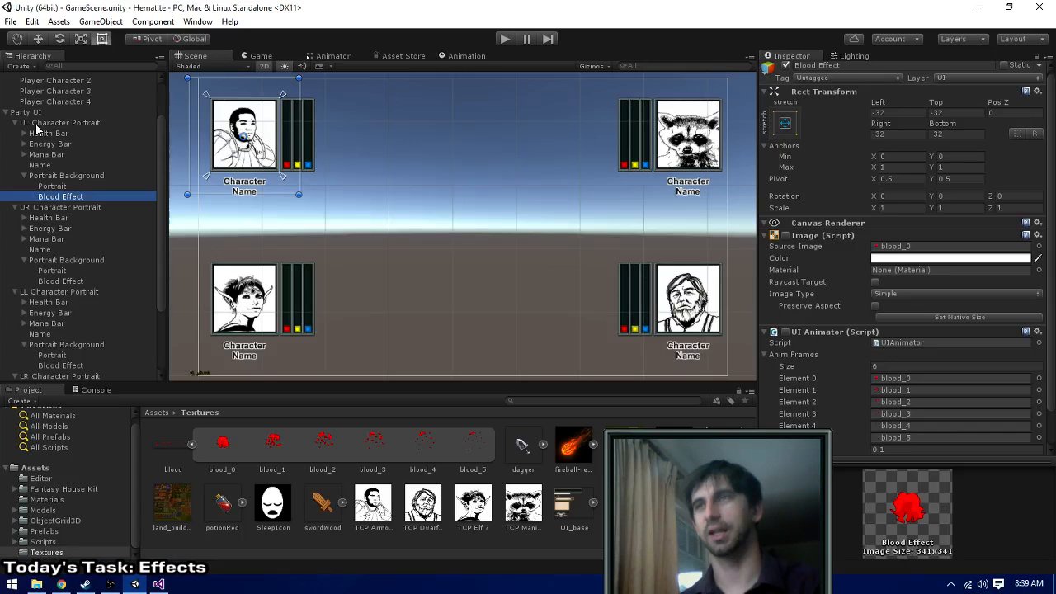
{"action": "key", "text": "alt+Tab"}
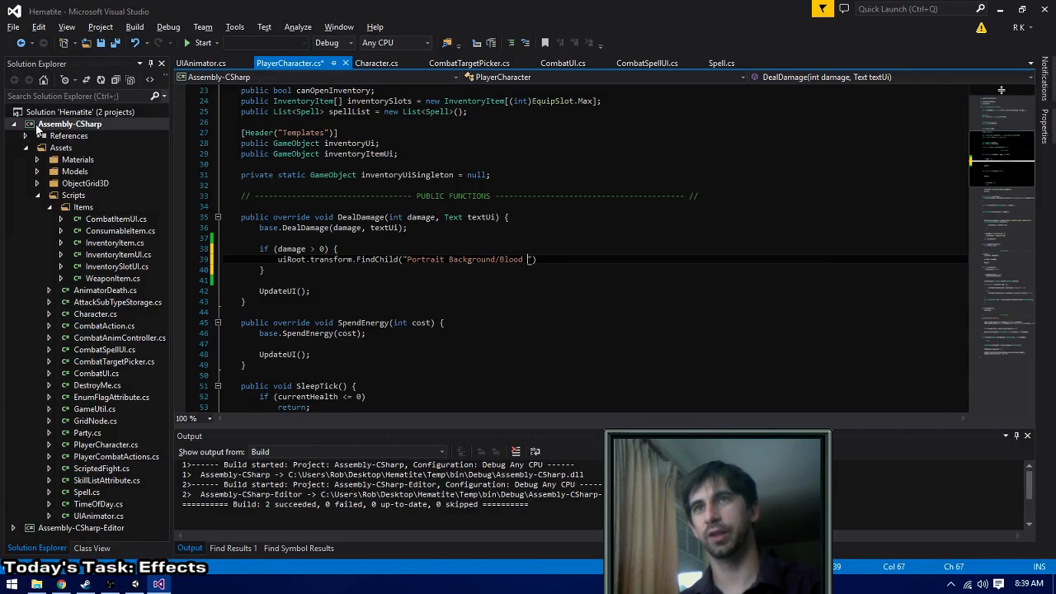
- Complete the FindChild line with .GetComponent<UIAnimator>().Reset(); to restart the blood animation
{"action": "type", "text": "."}
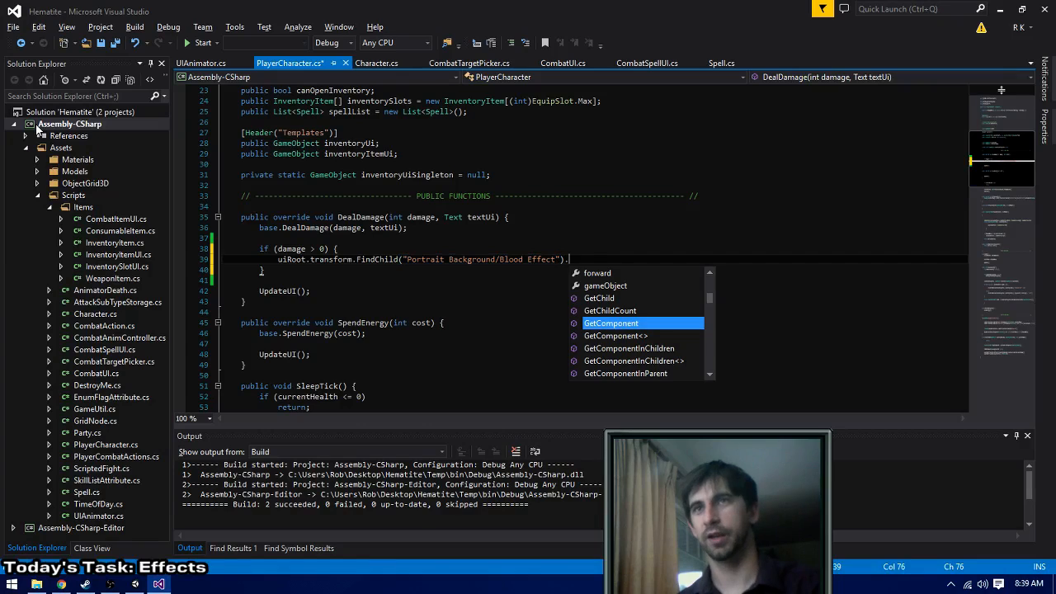
{"action": "type", "text": "GetComponent<U"}
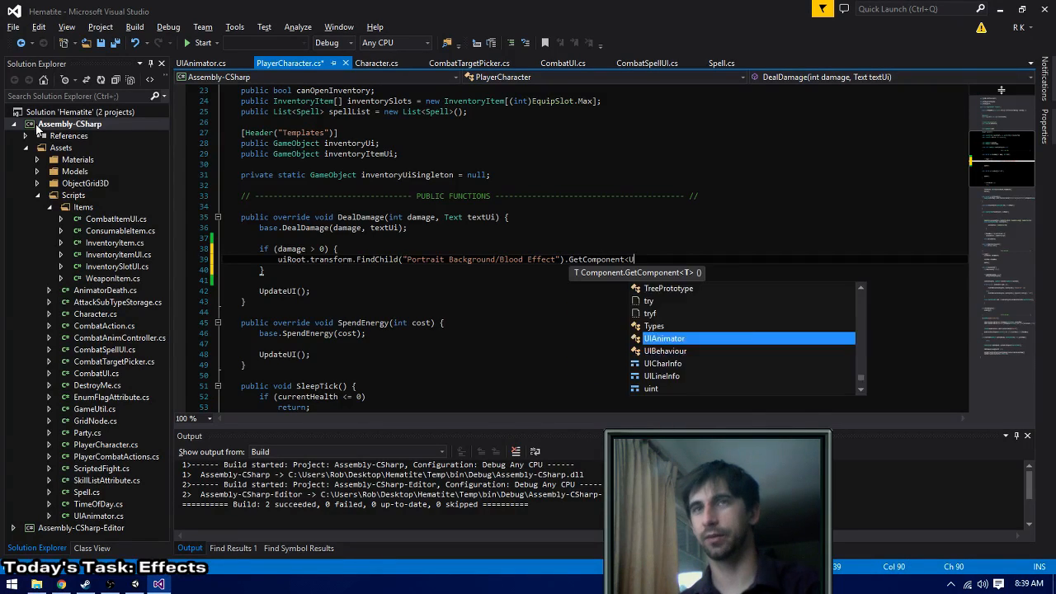
{"action": "type", "text": "IAnim"}
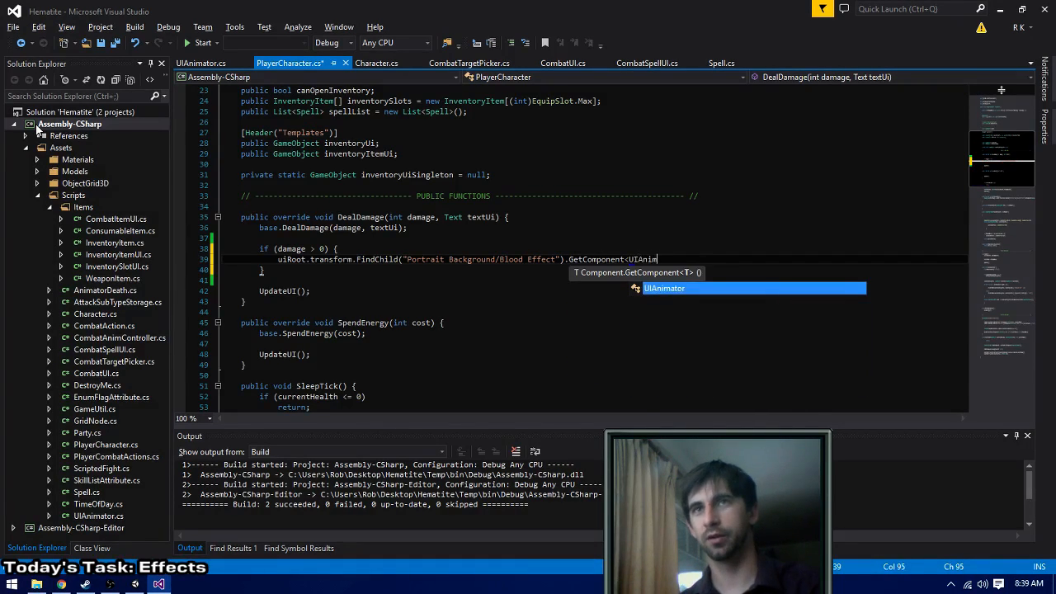
{"action": "type", "text": "ator>().Reset();"}
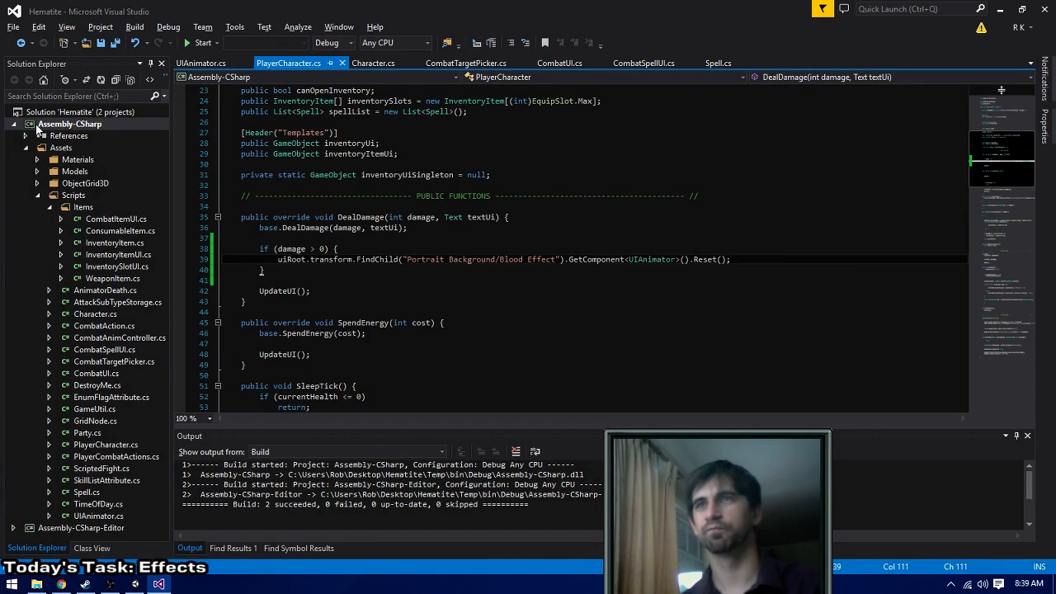
- Remove the braces around the single-line damage > 0 block in DealDamage and save PlayerCharacter.cs
{"action": "key", "text": "shift+Home"}
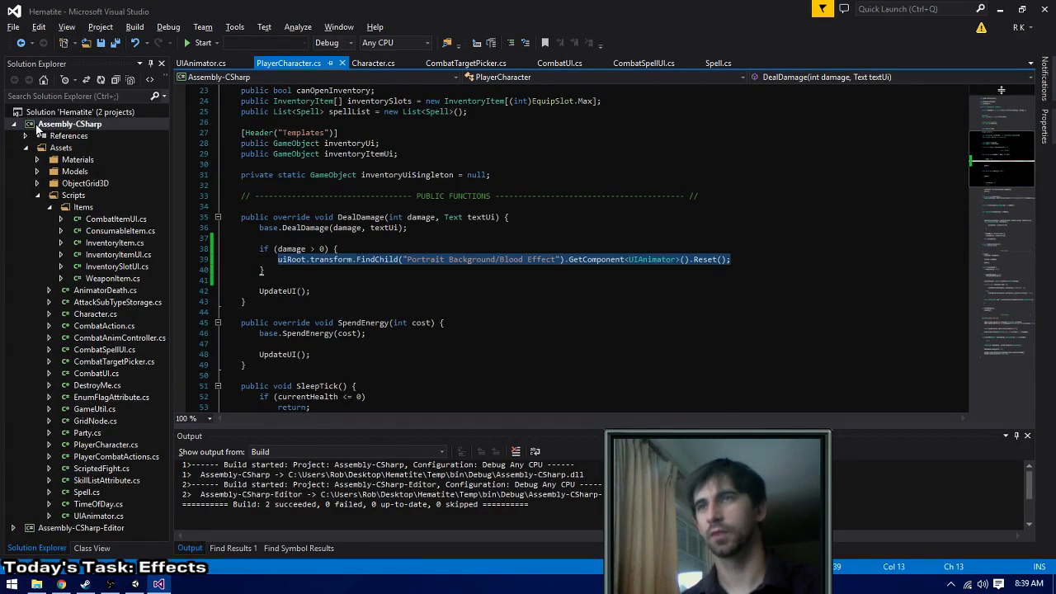
{"action": "key", "text": "Down"}
{"action": "key", "text": "BackSpace"}
{"action": "key", "text": "Delete"}
{"action": "key", "text": "Up"}
{"action": "key", "text": "Up"}
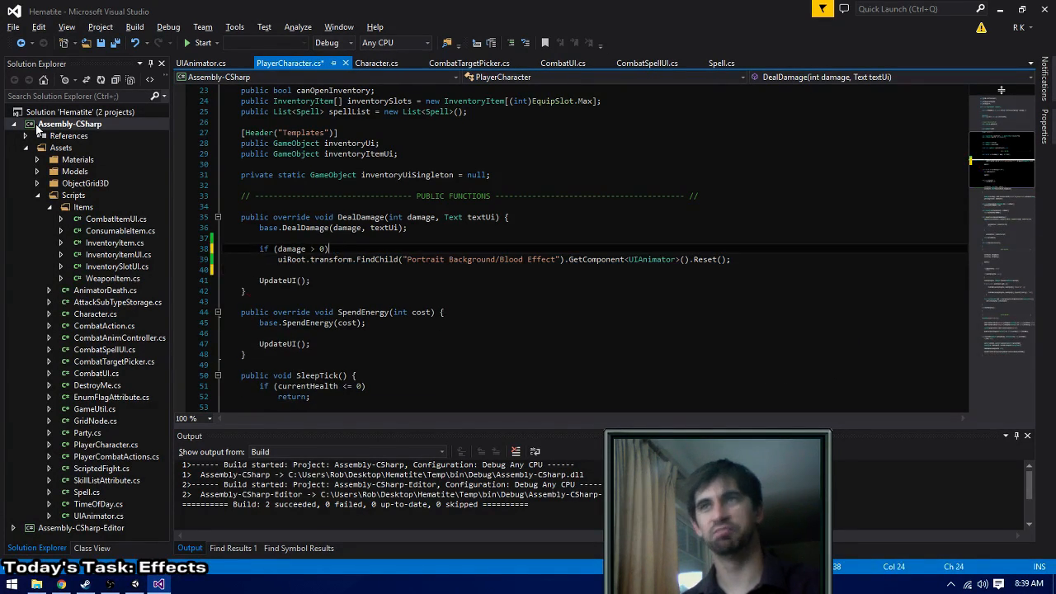
{"action": "key", "text": "ctrl+s"}
{"action": "key", "text": "Down"}
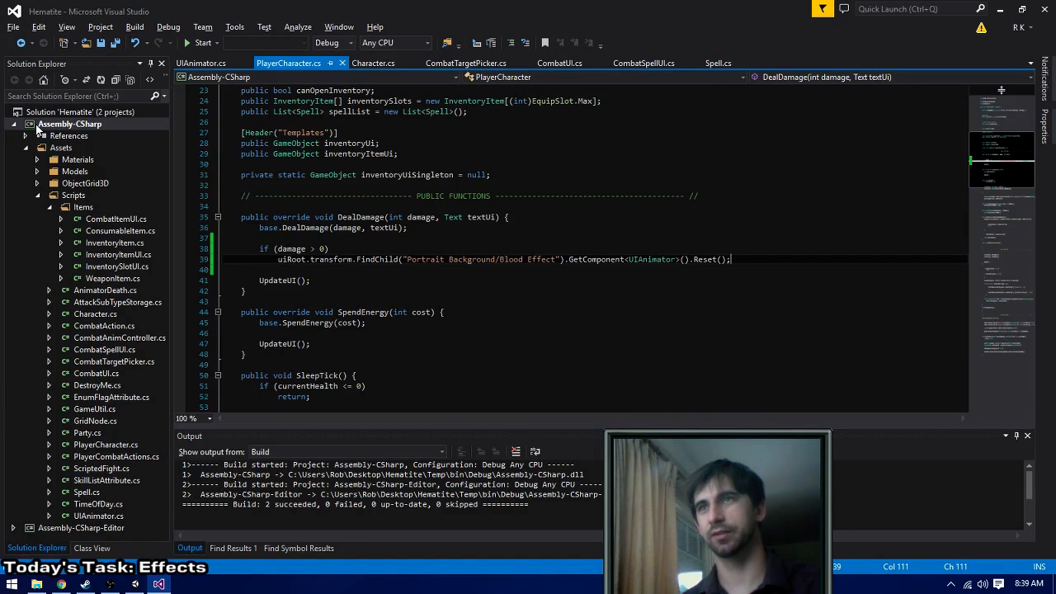
- Switch to Unity, run the game, and choose the Warrior's and Rogue's combat actions in the bat fight
{"action": "key", "text": "alt+Tab"}
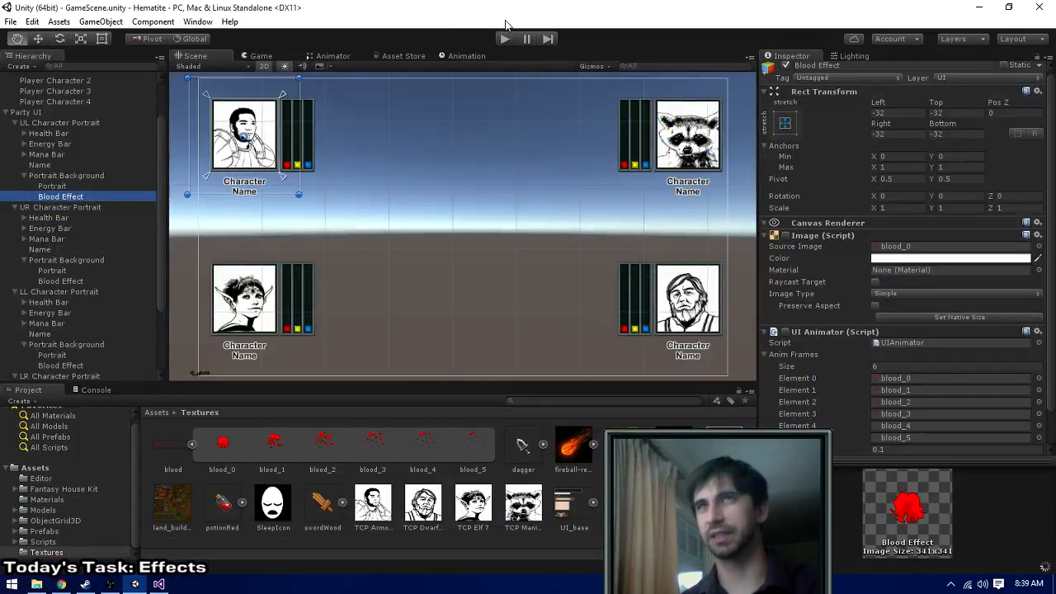
{"action": "left_click", "coordinate": [505, 40]}
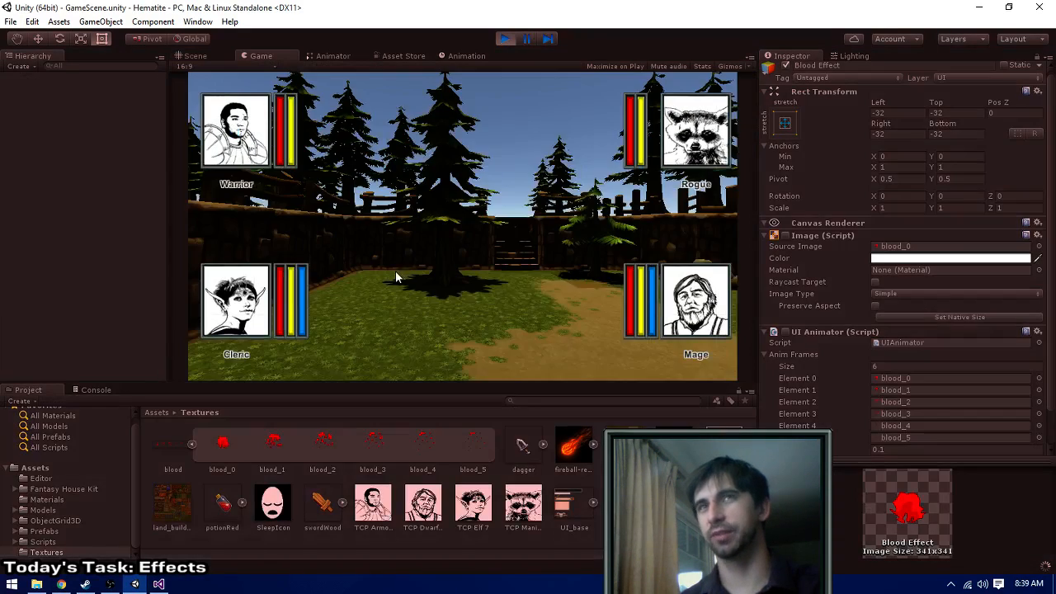
{"action": "left_click", "coordinate": [365, 302]}
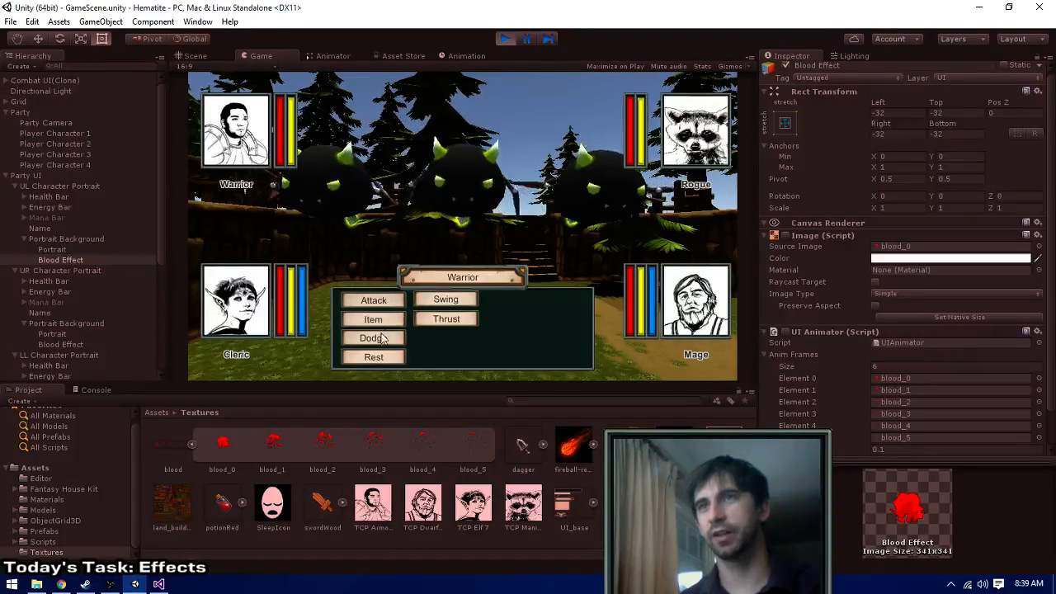
{"action": "left_click", "coordinate": [426, 301]}
{"action": "left_click", "coordinate": [396, 300]}
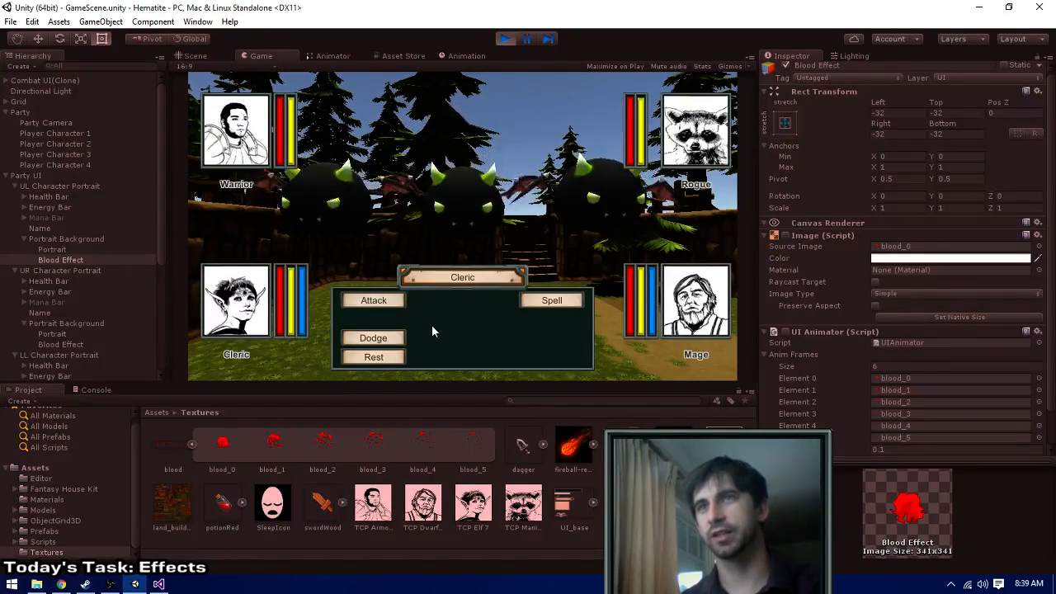
- Have the Cleric and the Mage cast Fire Bolt, and watch the portraits for the blood effect during the round
{"action": "left_click", "coordinate": [546, 300]}
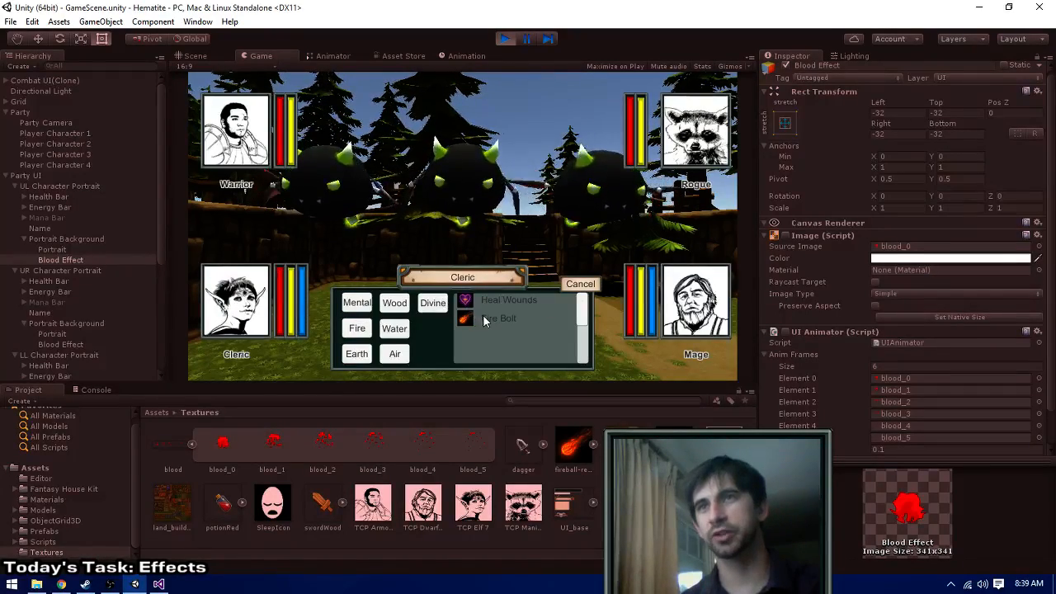
{"action": "left_click", "coordinate": [543, 302]}
{"action": "left_click", "coordinate": [531, 204]}
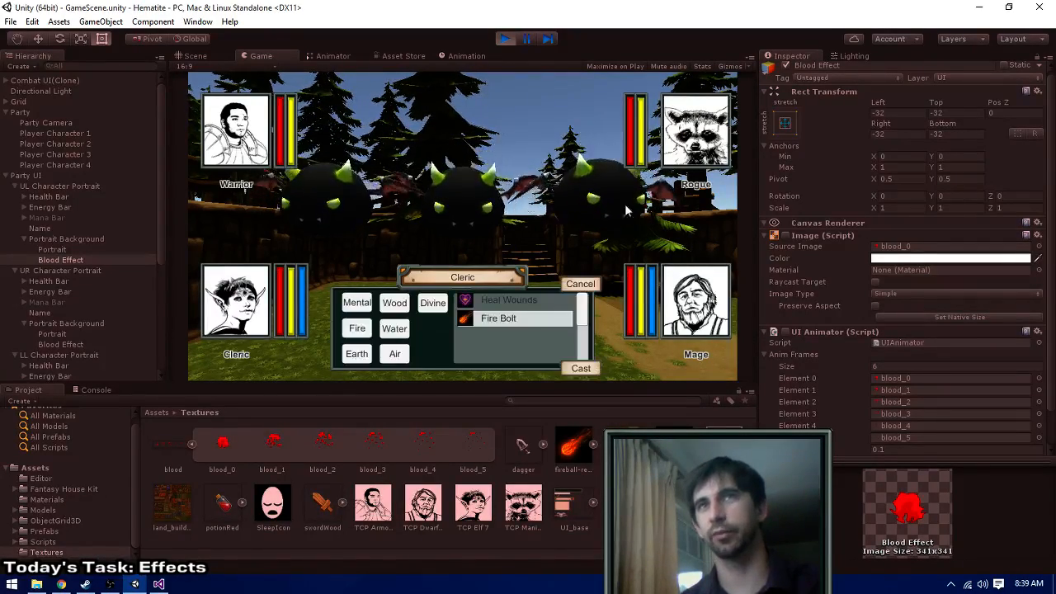
{"action": "left_click", "coordinate": [580, 368]}
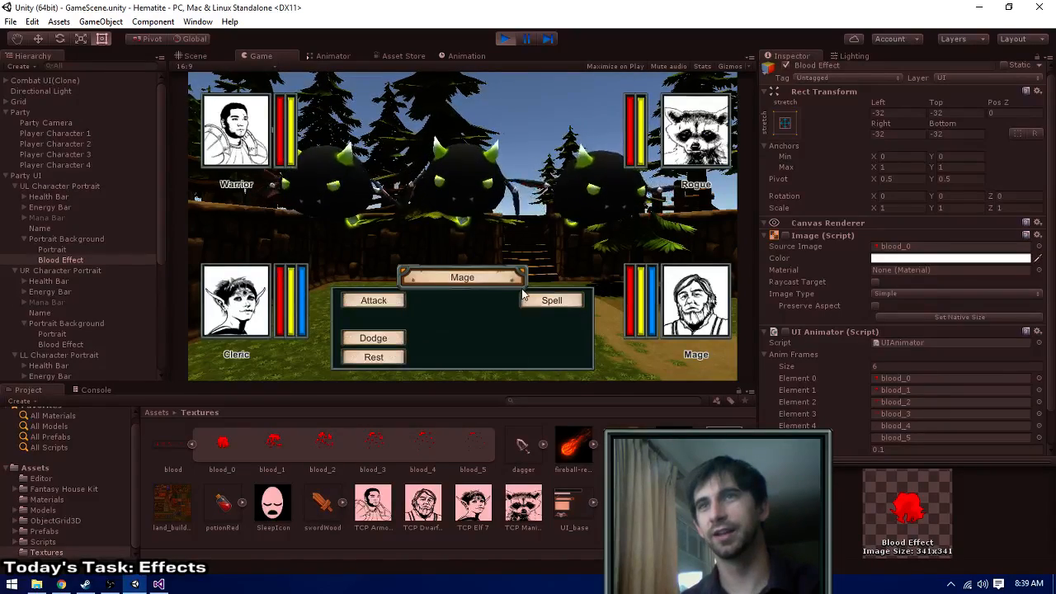
{"action": "left_click", "coordinate": [542, 302]}
{"action": "left_click", "coordinate": [498, 302]}
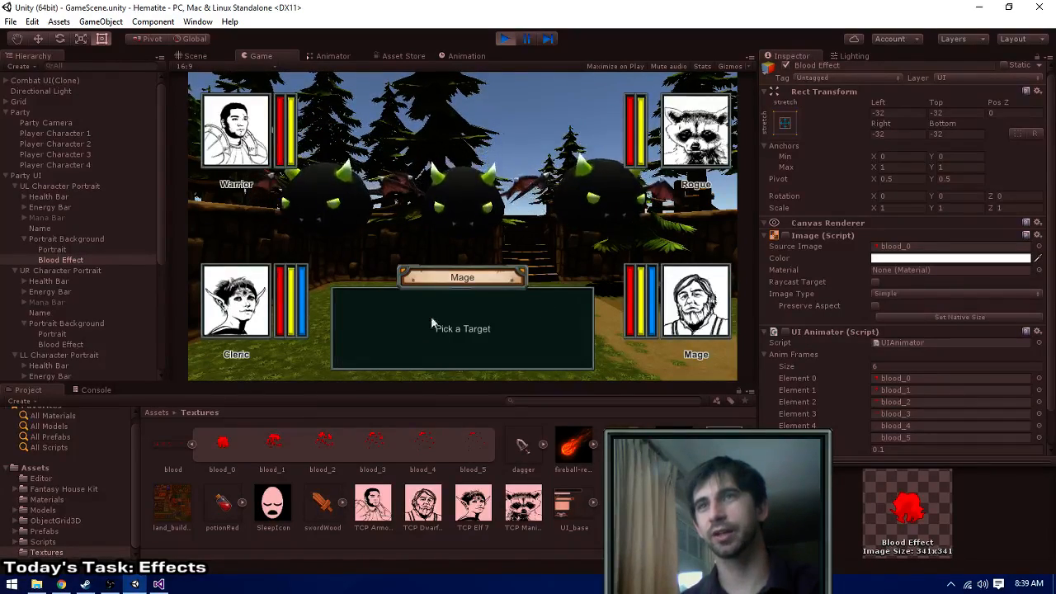
{"action": "left_click", "coordinate": [233, 317]}
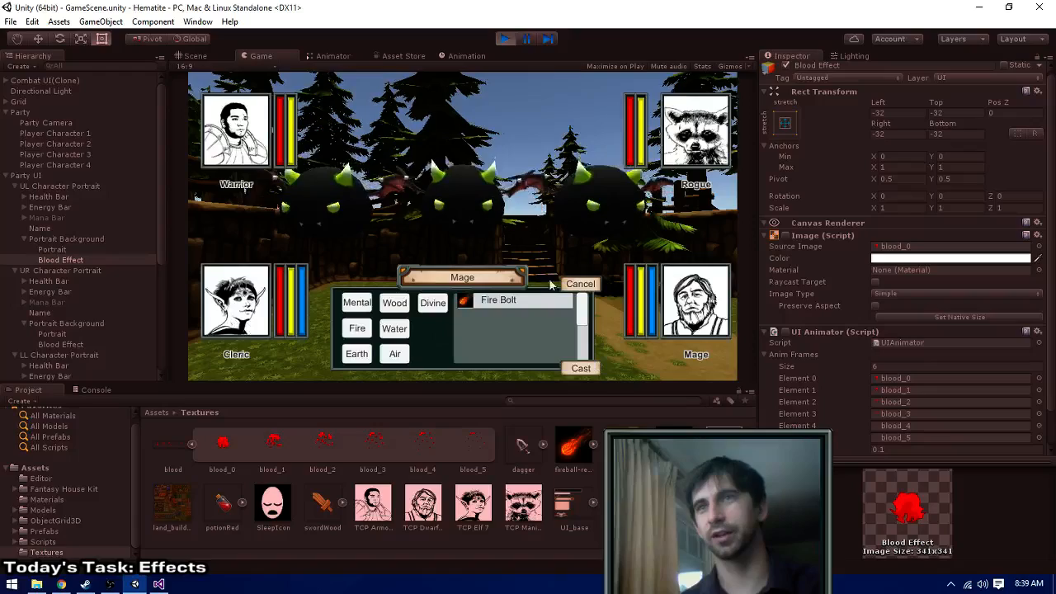
{"action": "left_click", "coordinate": [580, 367]}
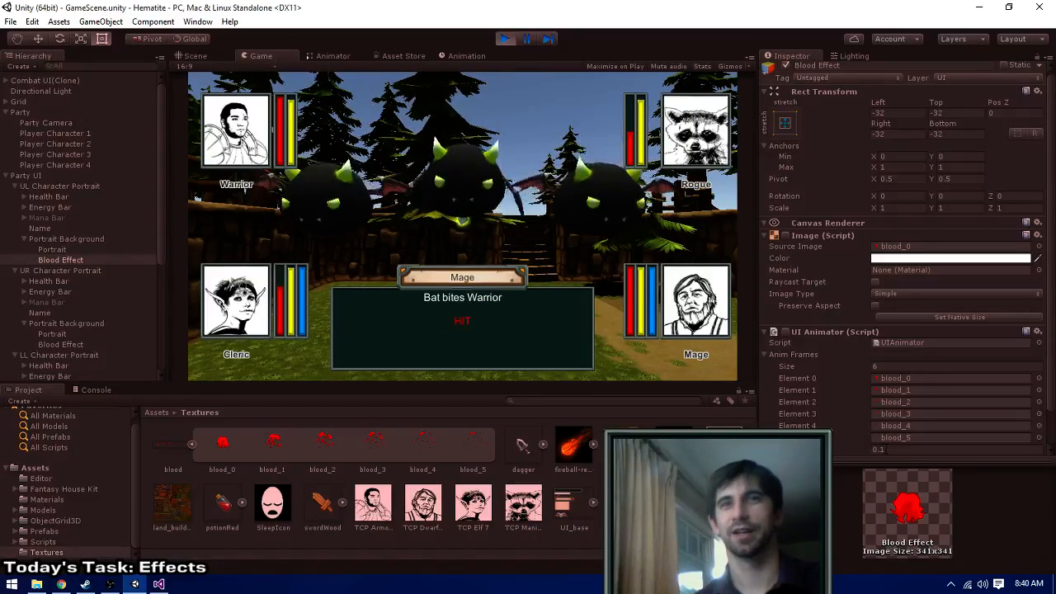
- Stop the game and set the UI Animator value below the Anim Frames list to 0.25 on all four portraits' Blood Effects
{"action": "left_click", "coordinate": [886, 449]}
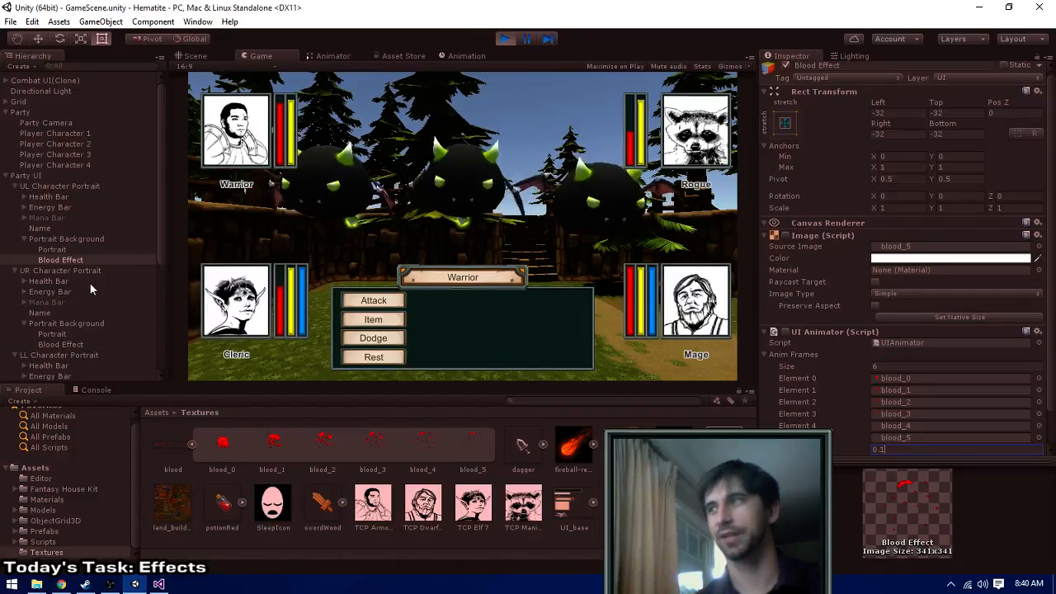
{"action": "left_click", "coordinate": [504, 39]}
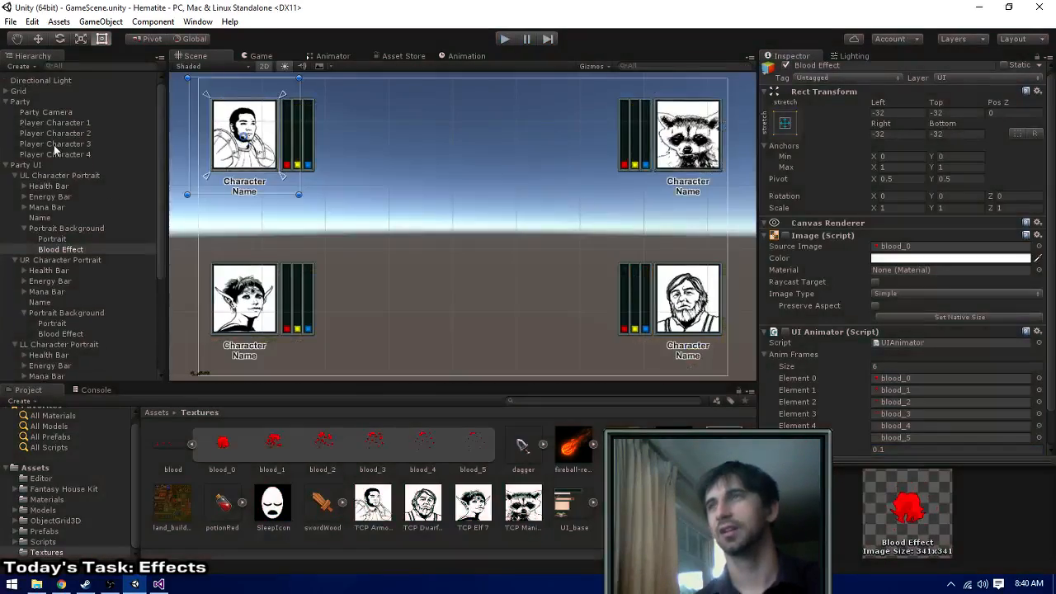
{"action": "scroll", "coordinate": [53, 239], "scroll_direction": "down", "scroll_amount": 2}
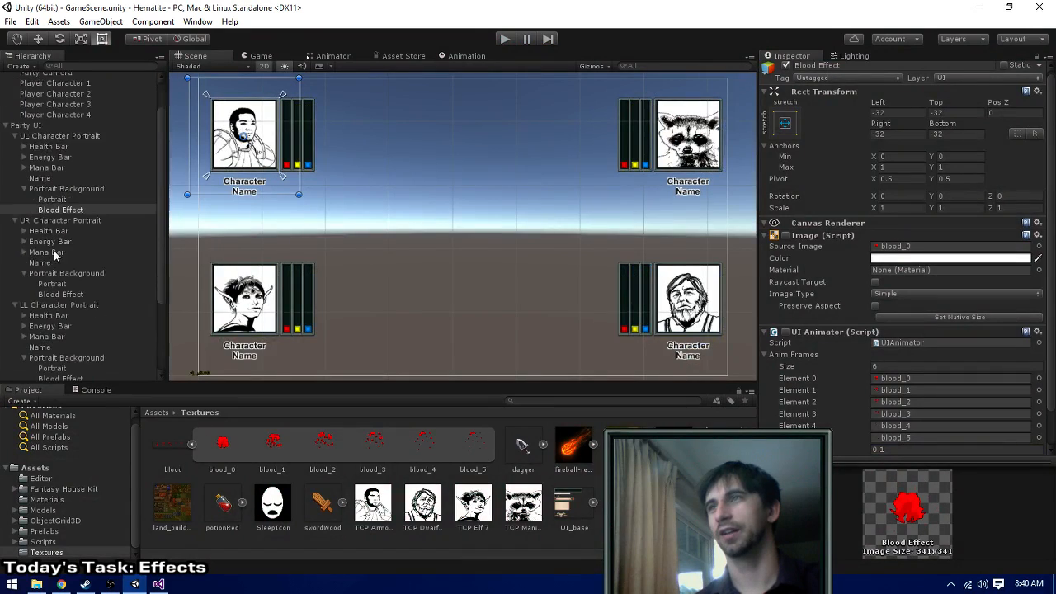
{"action": "left_click", "coordinate": [65, 295], "text": "ctrl"}
{"action": "scroll", "coordinate": [66, 299], "scroll_direction": "down", "scroll_amount": 2}
{"action": "scroll", "coordinate": [65, 297], "scroll_direction": "down", "scroll_amount": 2}
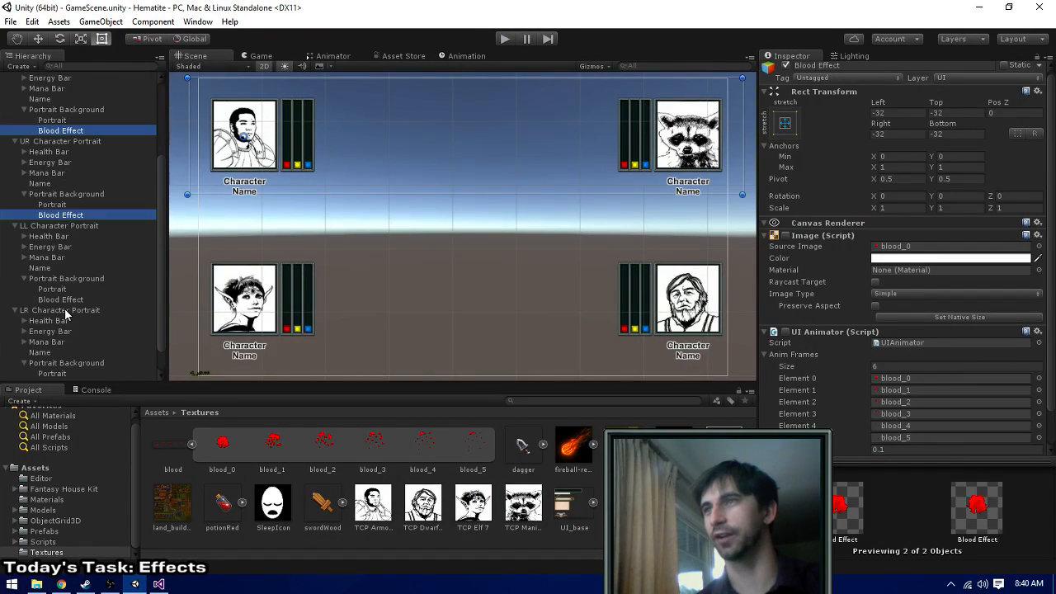
{"action": "left_click", "coordinate": [66, 299], "text": "ctrl"}
{"action": "scroll", "coordinate": [67, 306], "scroll_direction": "down", "scroll_amount": 2}
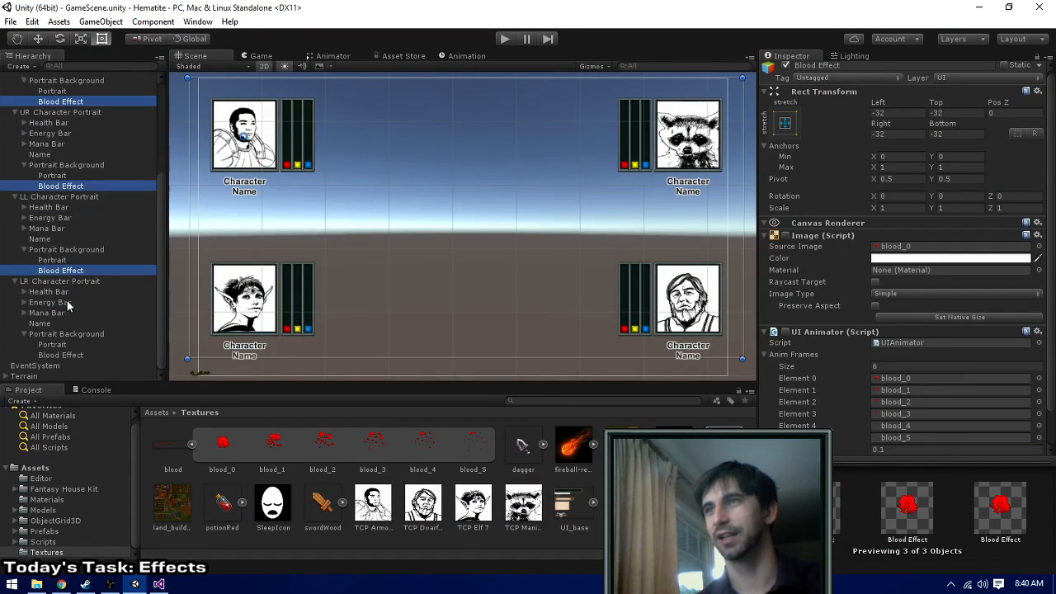
{"action": "left_click", "coordinate": [66, 355], "text": "ctrl"}
{"action": "left_click", "coordinate": [880, 450]}
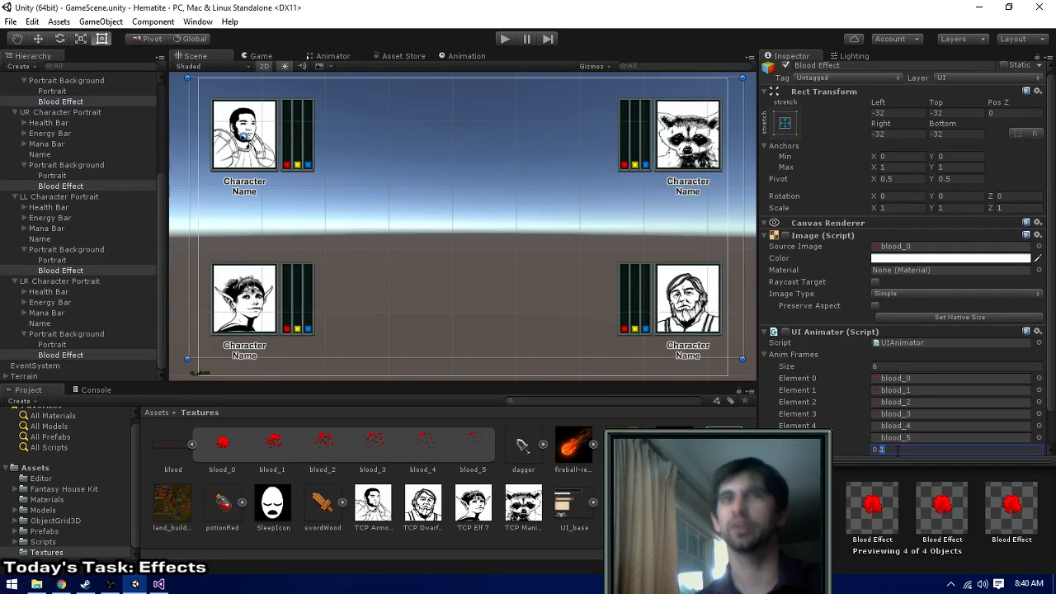
- Run the game and choose the Warrior's and Rogue's combat actions to test the 0.25 Blood Effect setting
{"action": "left_click", "coordinate": [505, 39]}
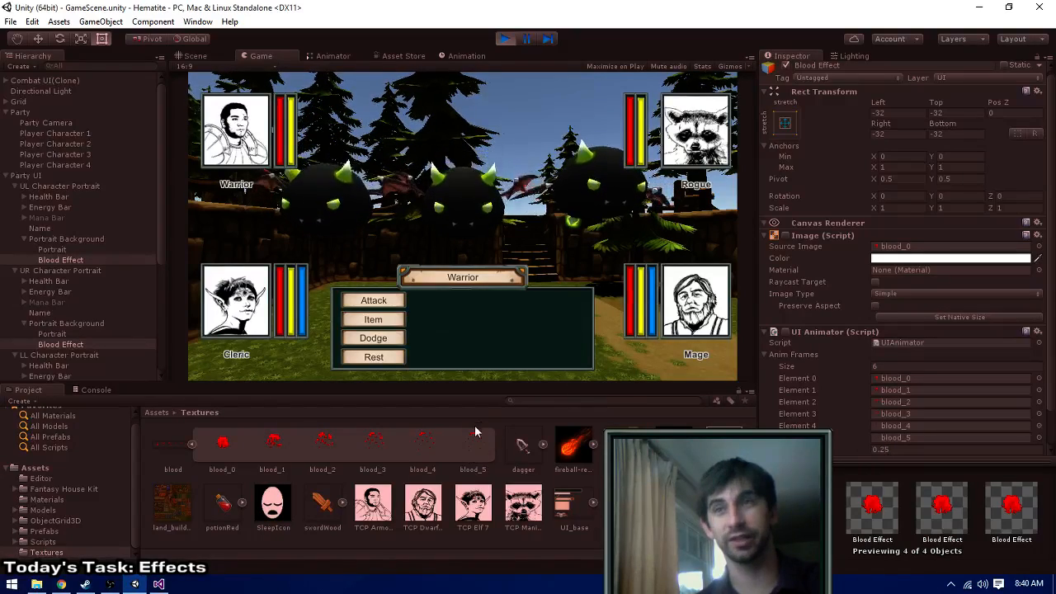
{"action": "left_click", "coordinate": [356, 303]}
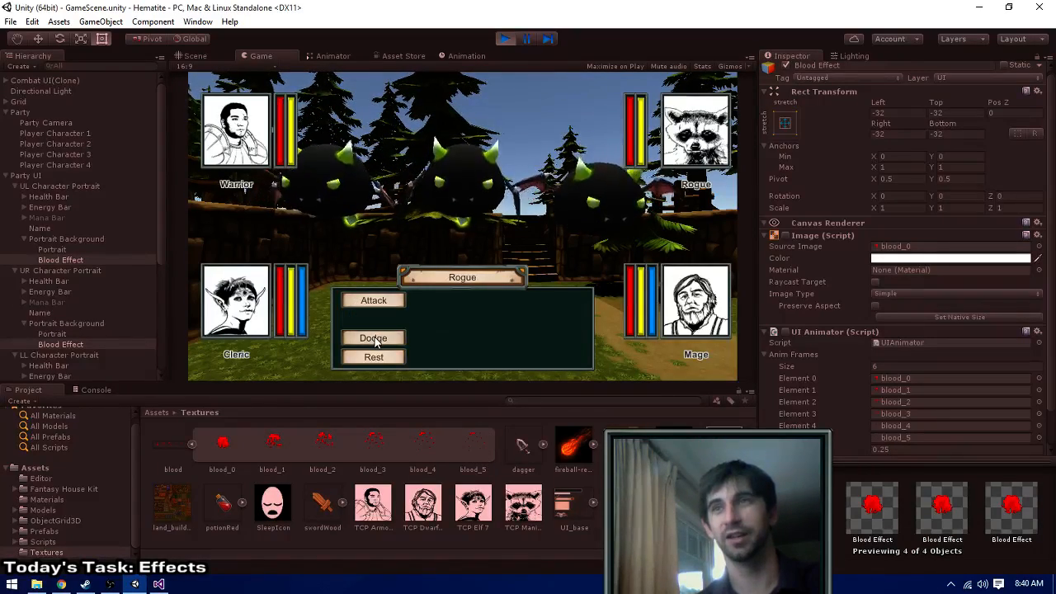
{"action": "left_click", "coordinate": [356, 304]}
- Have the Cleric and the Mage cast Fire Bolt, and watch how the blood animation plays on the portraits
{"action": "left_click", "coordinate": [552, 306]}
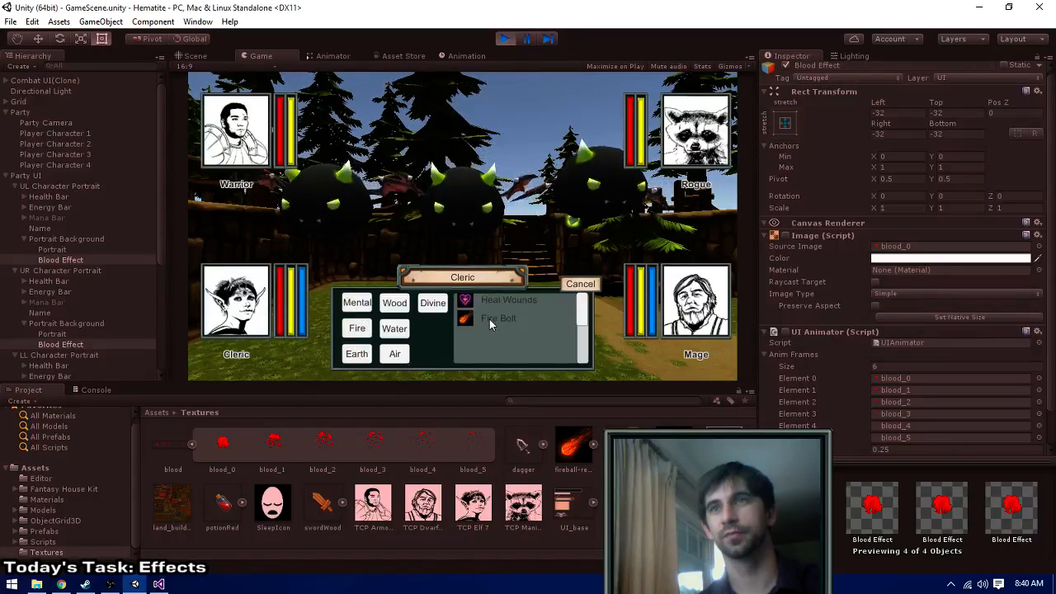
{"action": "left_click", "coordinate": [490, 319]}
{"action": "right_click", "coordinate": [510, 321]}
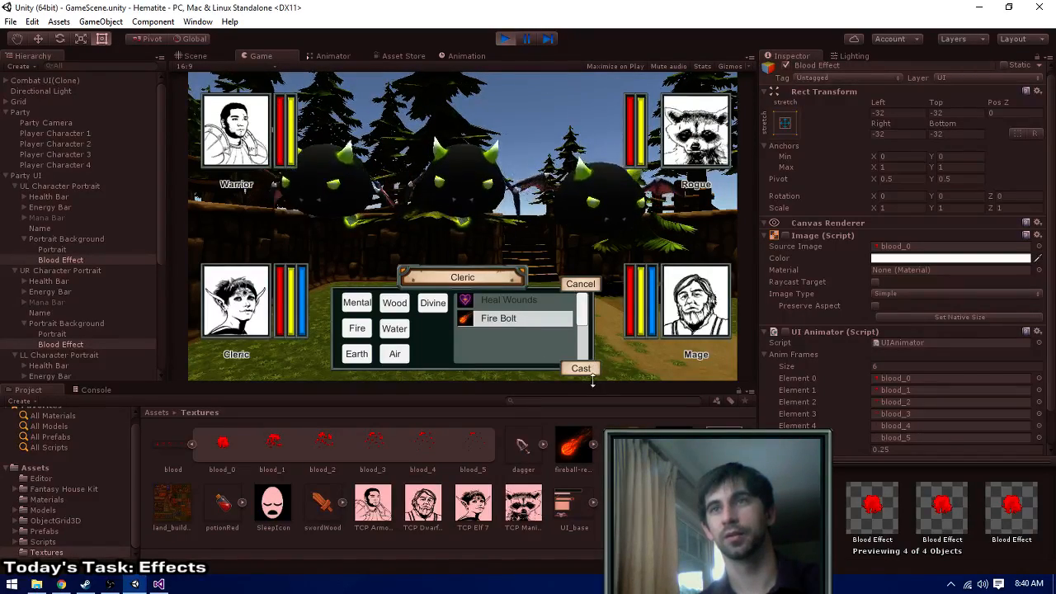
{"action": "left_click", "coordinate": [589, 374]}
{"action": "left_click", "coordinate": [532, 304]}
{"action": "left_click", "coordinate": [532, 302]}
{"action": "left_click", "coordinate": [595, 216]}
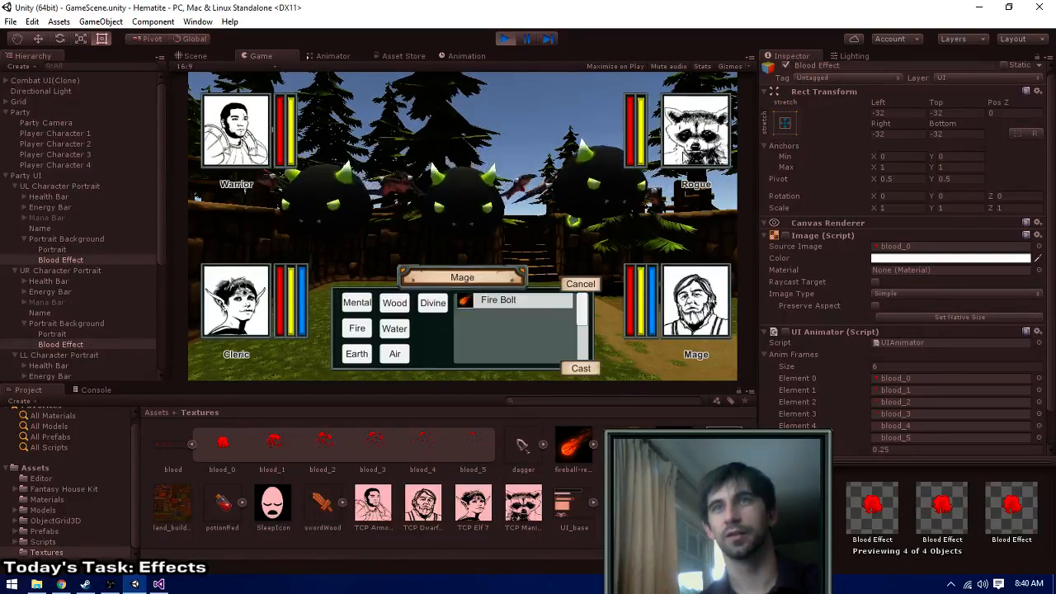
{"action": "left_click", "coordinate": [582, 371]}
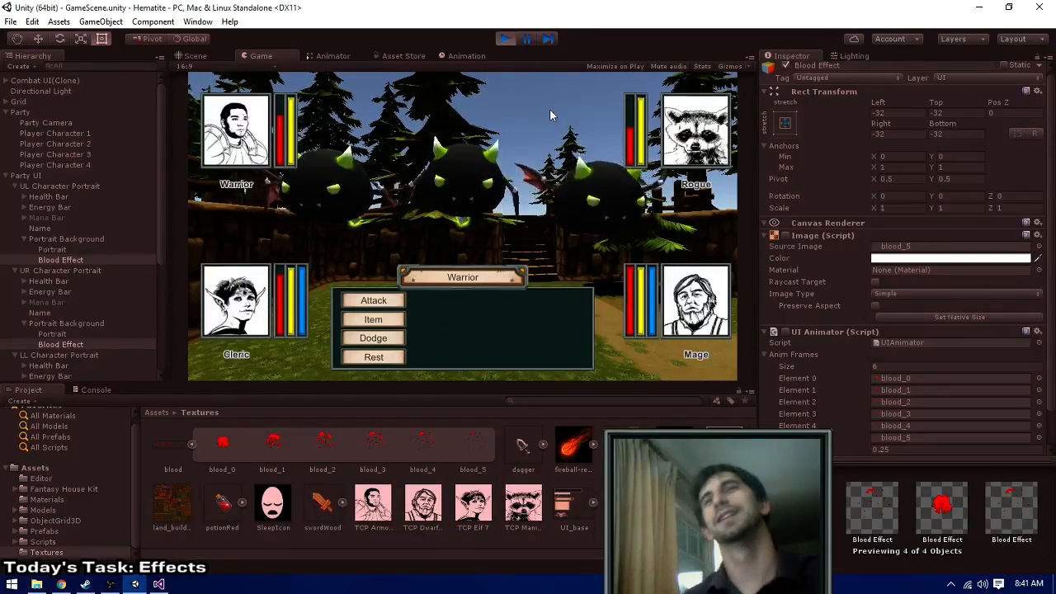
- Stop the game, set the UI Animator value below Anim Frames to 0.2 on all four Blood Effects, and run the game again
{"action": "left_click", "coordinate": [503, 39]}
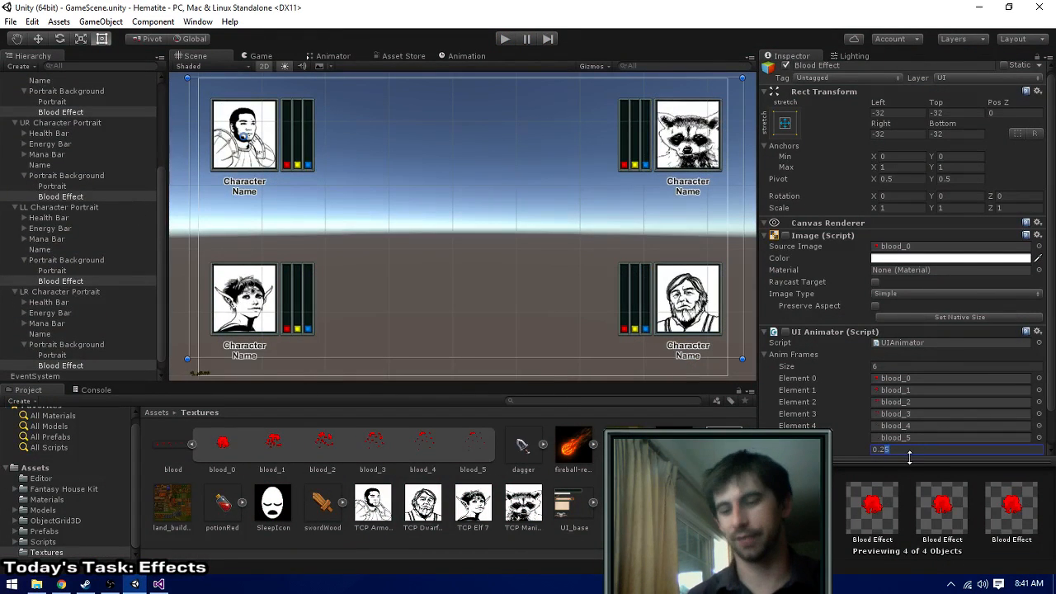
{"action": "left_click", "coordinate": [503, 40]}
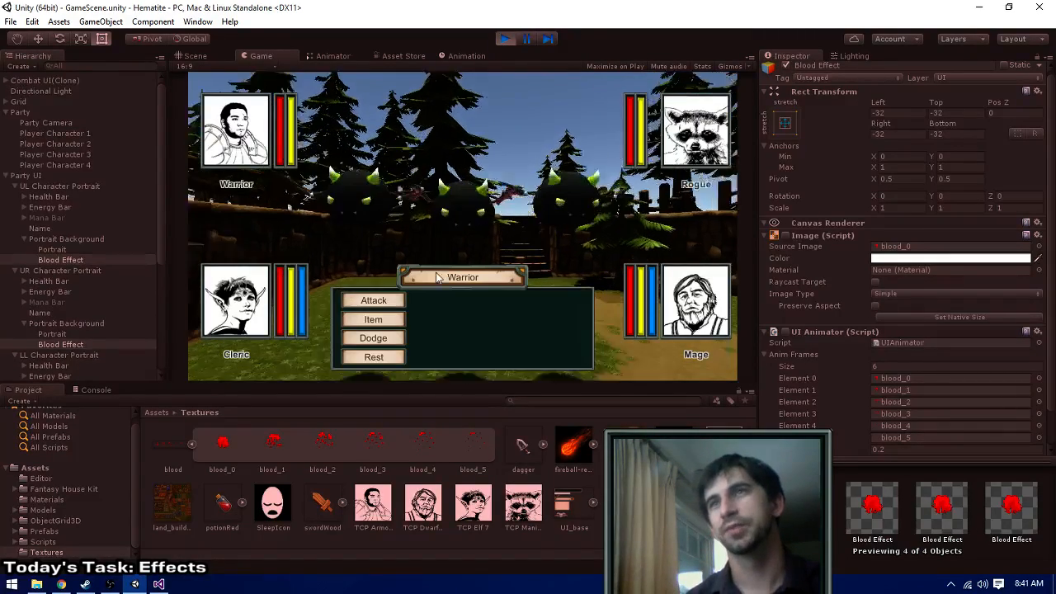
- Have the Warrior and the Rogue dodge, and have the Cleric cast Fire Bolt in the first combat round
{"action": "left_click", "coordinate": [383, 341]}
{"action": "left_click", "coordinate": [382, 340]}
{"action": "left_click", "coordinate": [571, 301]}
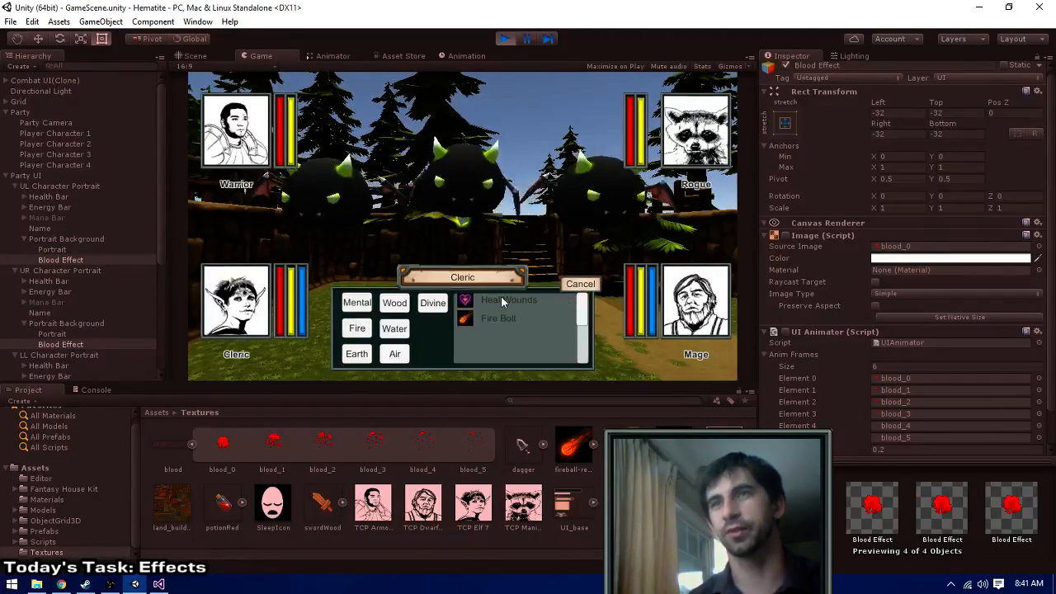
{"action": "left_click", "coordinate": [490, 320]}
{"action": "left_click", "coordinate": [239, 149]}
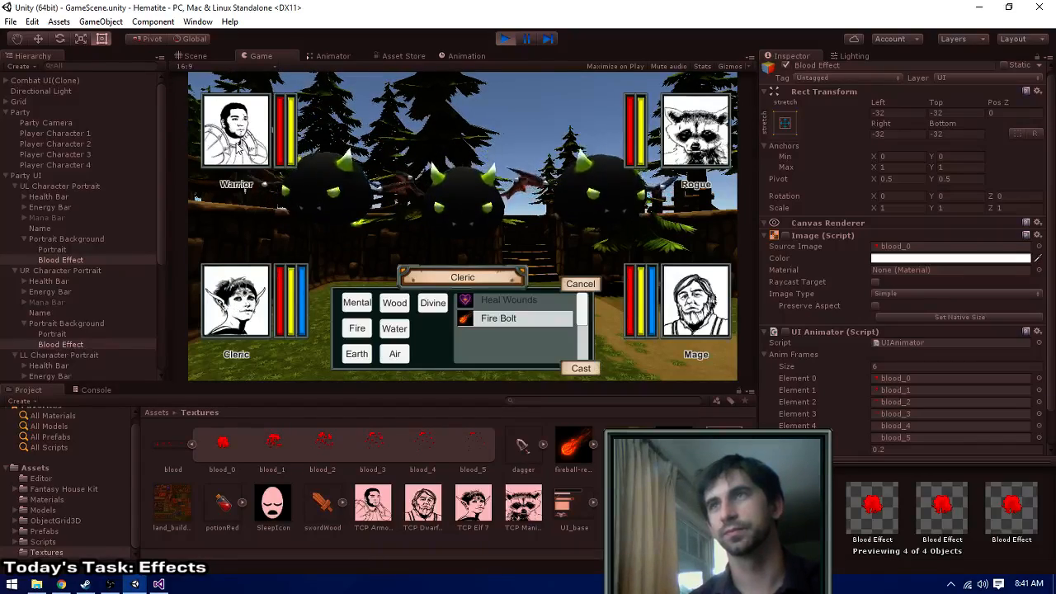
{"action": "left_click", "coordinate": [580, 368]}
- Have the Mage cast Fire Bolt to finish the round's orders, and watch the blood effect on the damaged portraits
{"action": "left_click", "coordinate": [548, 302]}
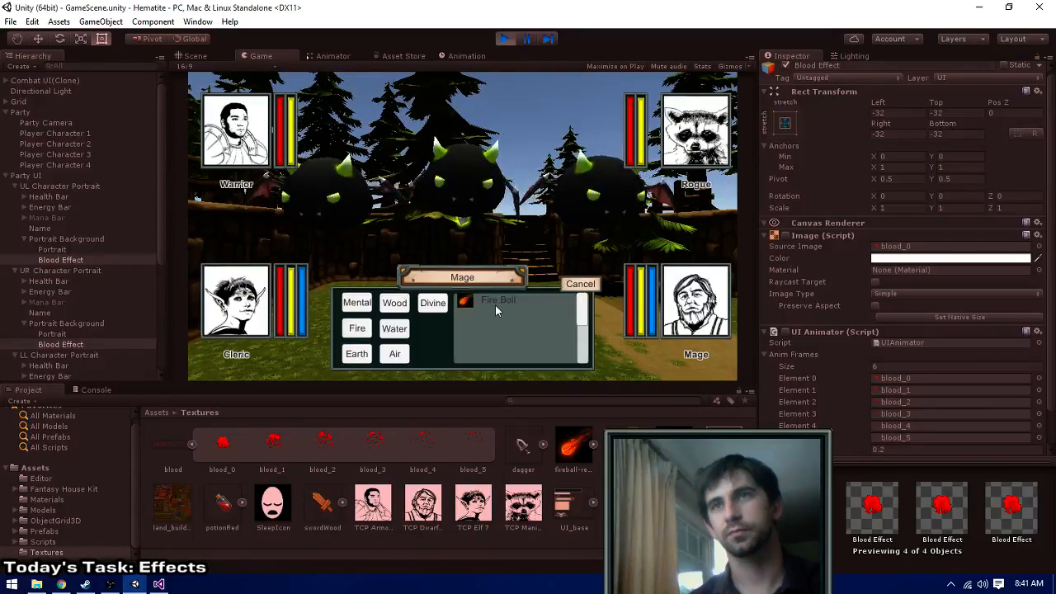
{"action": "left_click", "coordinate": [496, 306]}
{"action": "left_click", "coordinate": [689, 139]}
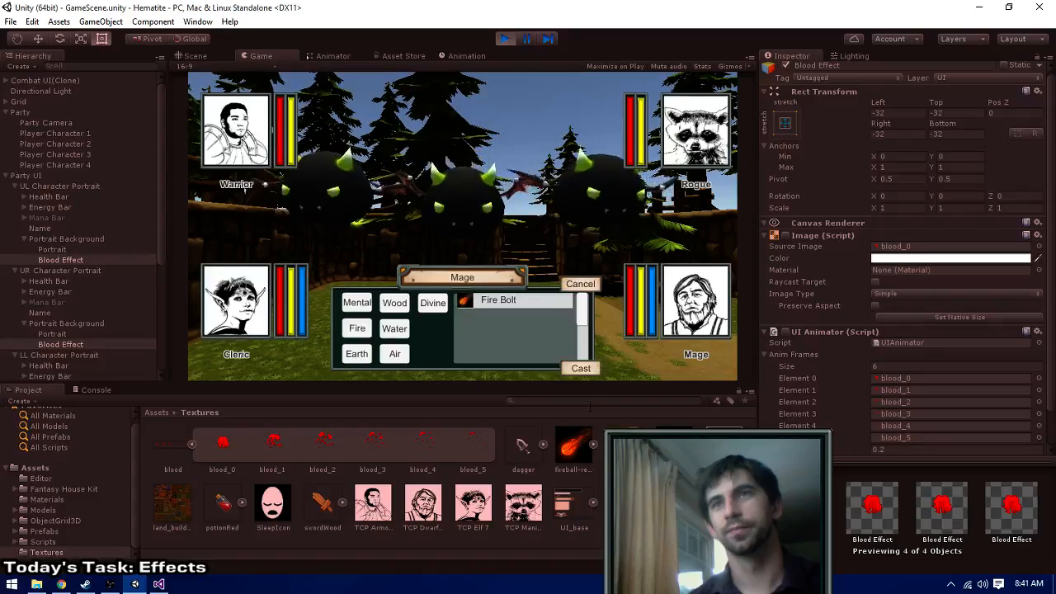
{"action": "left_click", "coordinate": [580, 368]}
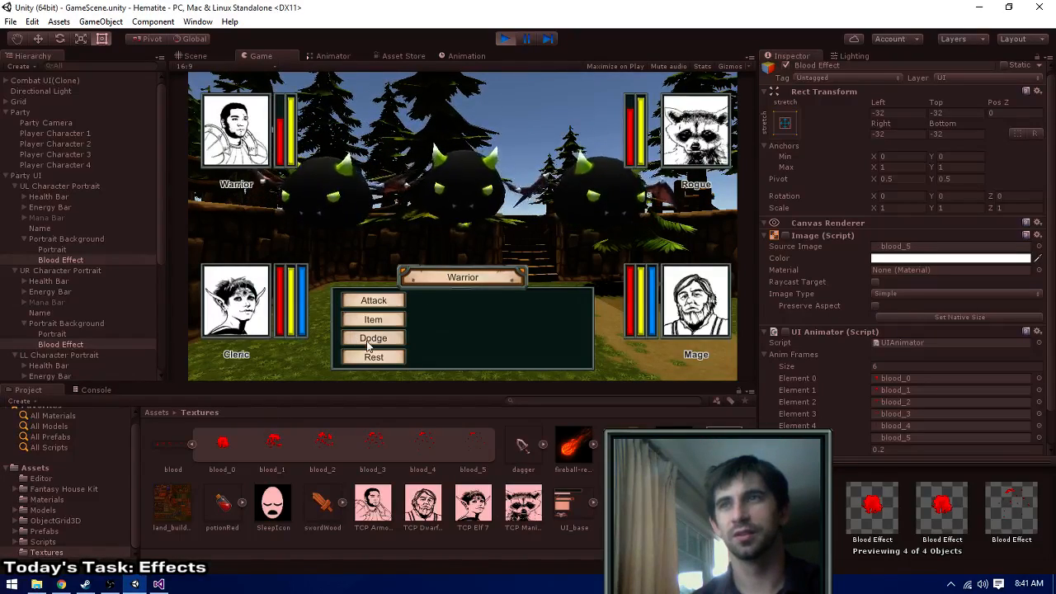
- Choose the Warrior's and Rogue's actions for the second round, and have the Cleric cast Fire Bolt
{"action": "left_click", "coordinate": [372, 357]}
{"action": "left_click", "coordinate": [549, 300]}
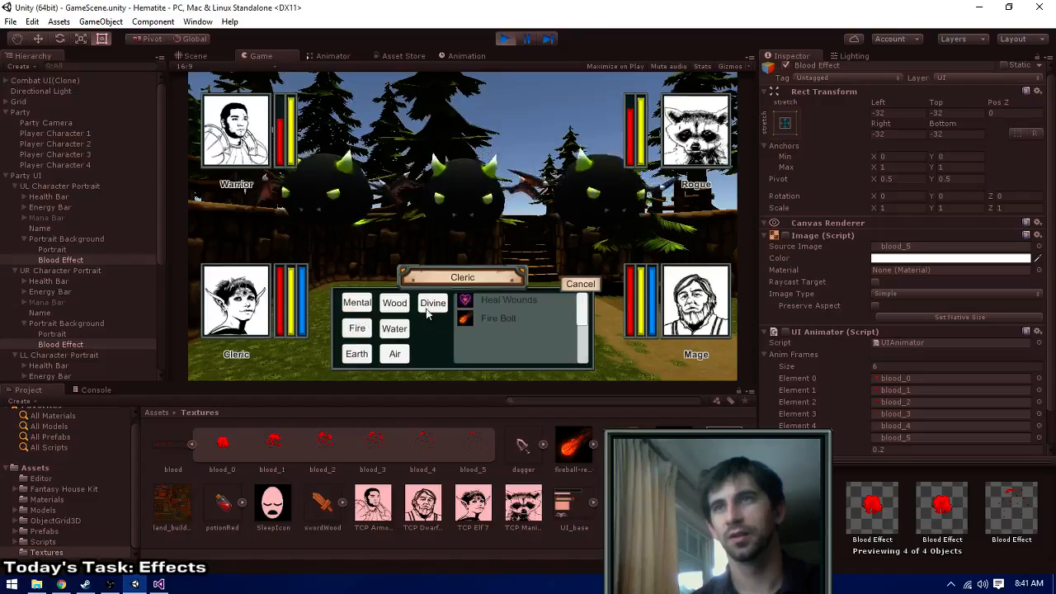
{"action": "left_click", "coordinate": [467, 324]}
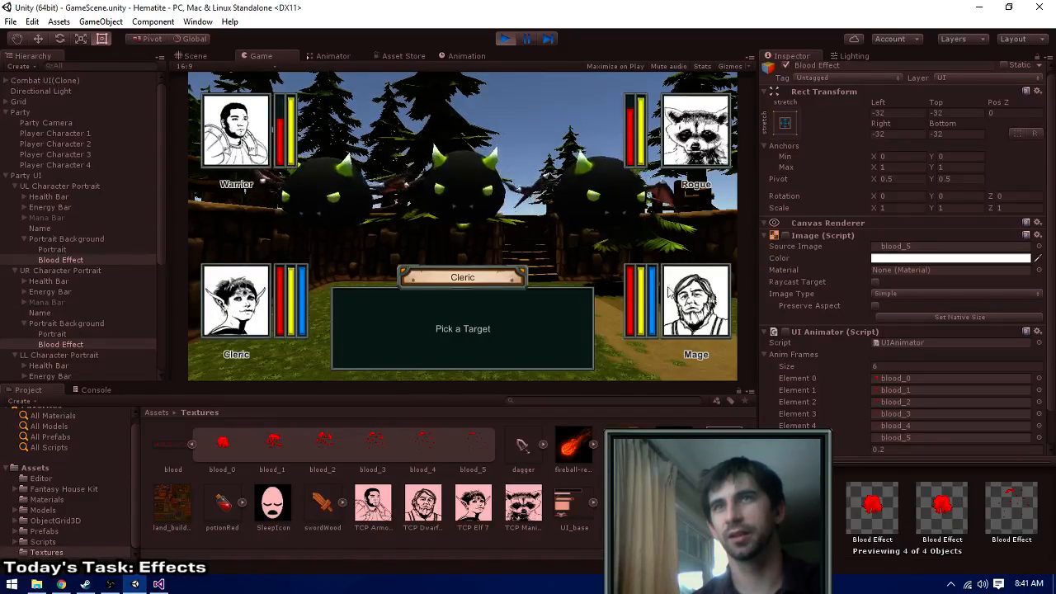
{"action": "left_click", "coordinate": [630, 310]}
{"action": "left_click", "coordinate": [581, 367]}
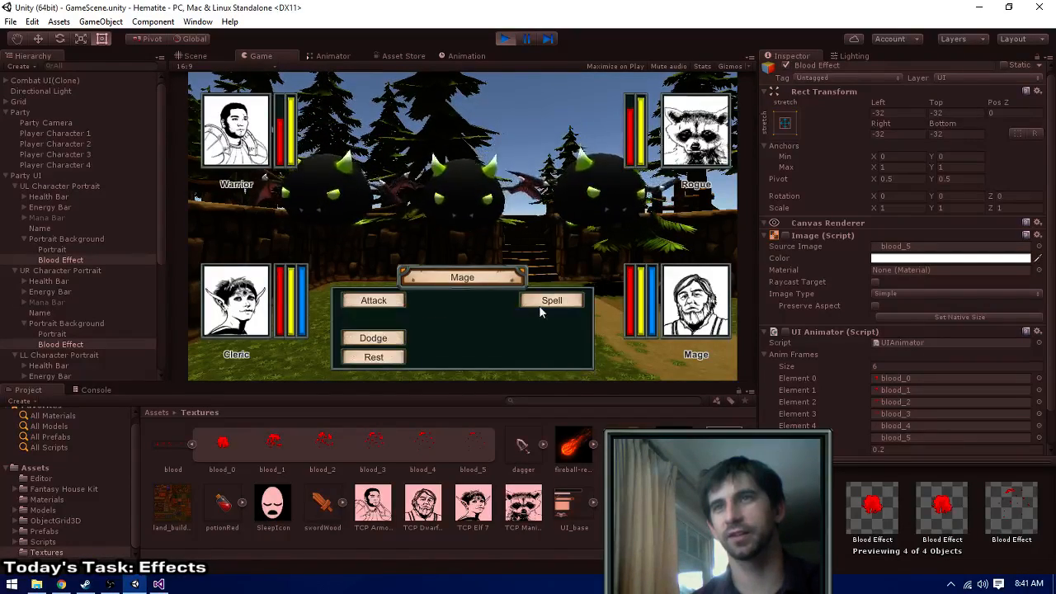
- Have the Mage cast Fire Bolt in the second round, and watch the portraits while the bats attack
{"action": "left_click", "coordinate": [540, 305]}
{"action": "left_click", "coordinate": [534, 305]}
{"action": "left_click", "coordinate": [667, 310]}
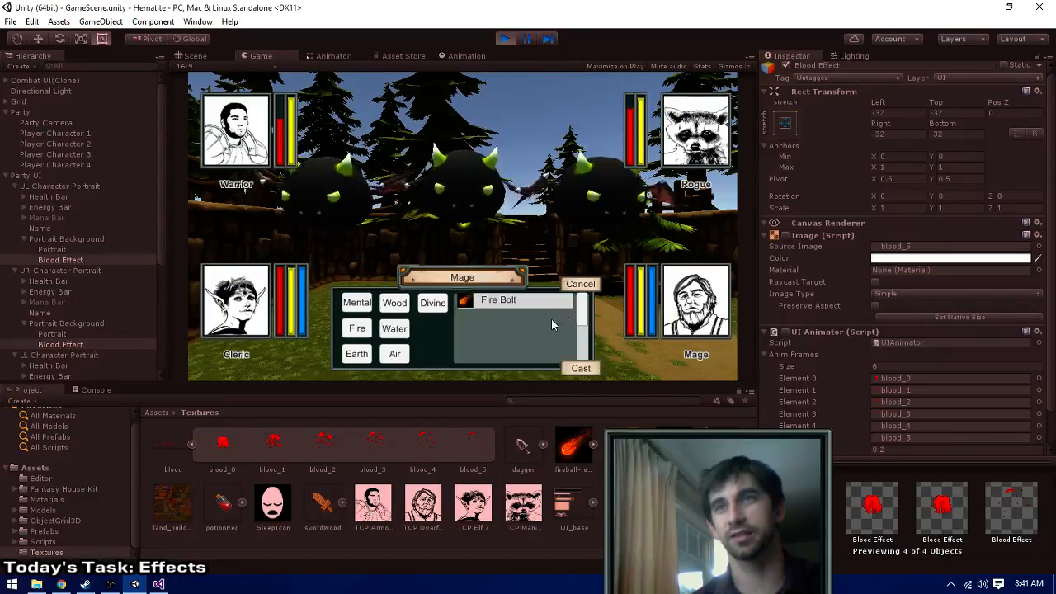
{"action": "left_click", "coordinate": [588, 371]}
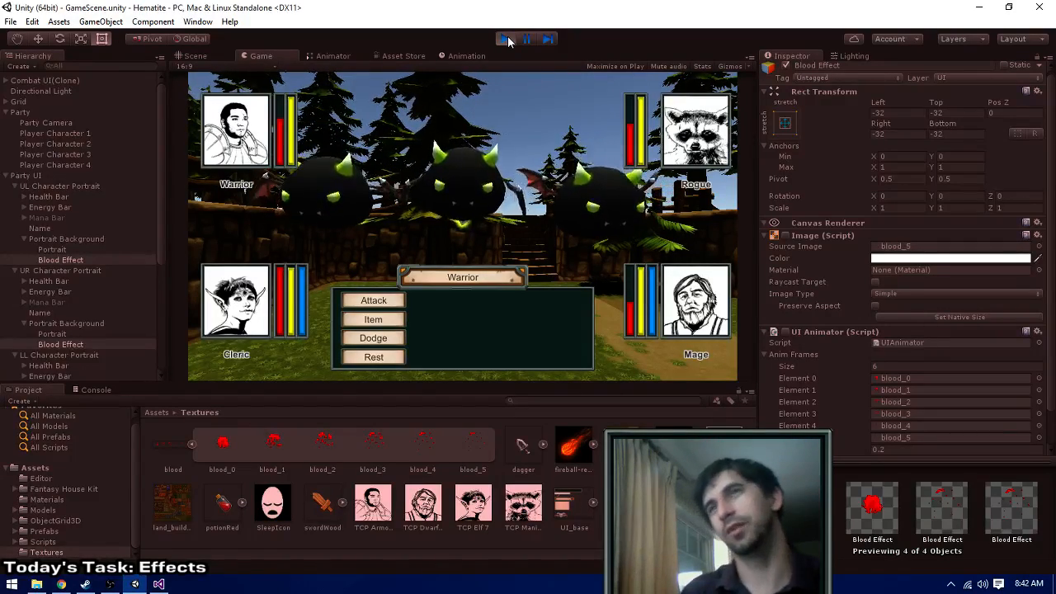
- Order Swing attacks for the Warrior and the Rogue in the third round
{"action": "left_click", "coordinate": [398, 306]}
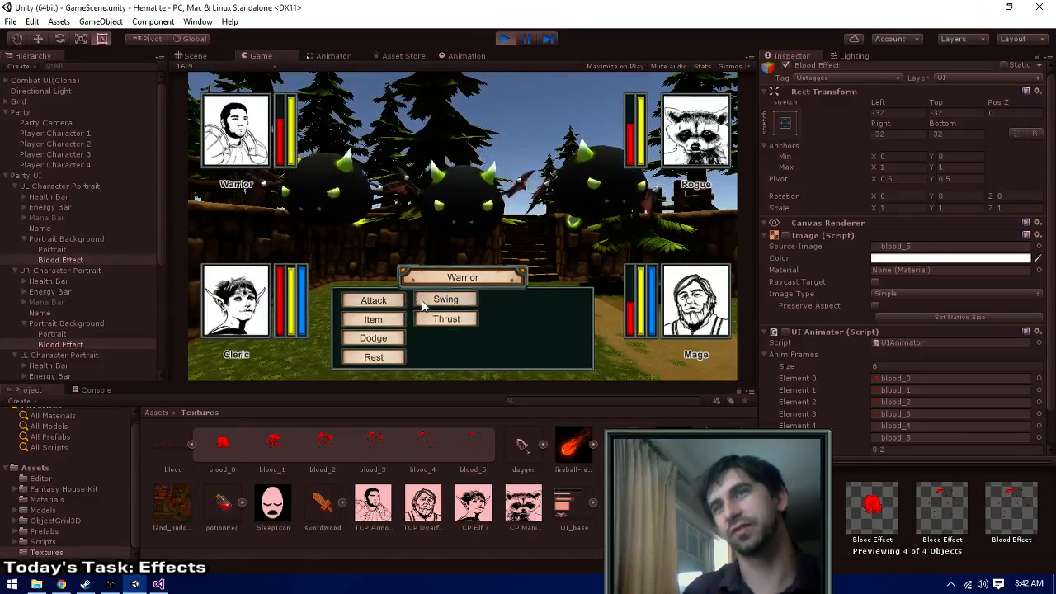
{"action": "left_click", "coordinate": [422, 306]}
{"action": "left_click", "coordinate": [399, 305]}
{"action": "left_click", "coordinate": [435, 306]}
- Have the Cleric cast Heal Wounds on a party member
{"action": "left_click", "coordinate": [541, 308]}
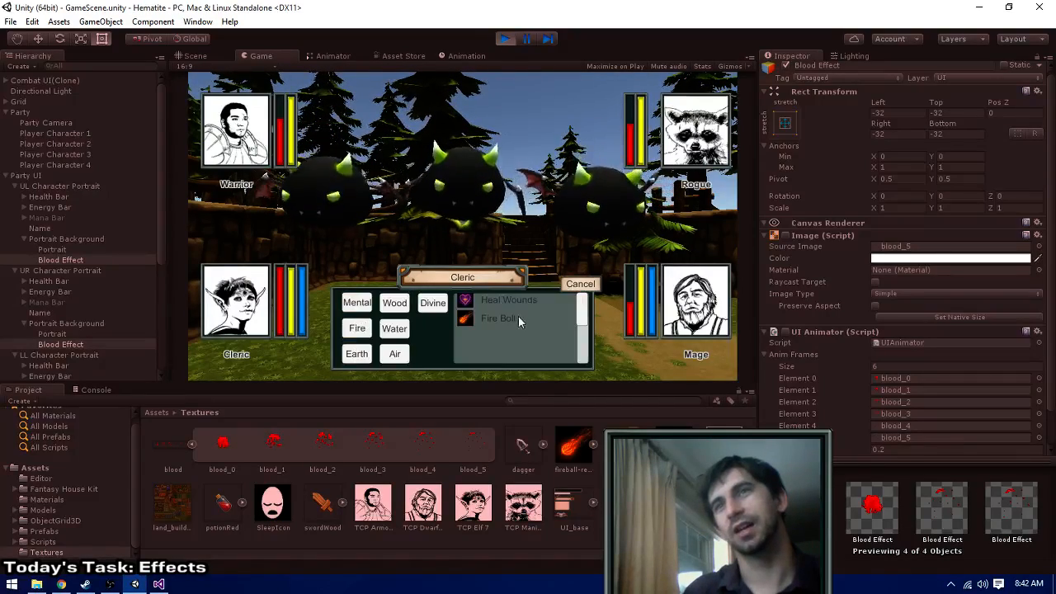
{"action": "left_click", "coordinate": [499, 301]}
{"action": "left_click", "coordinate": [696, 147]}
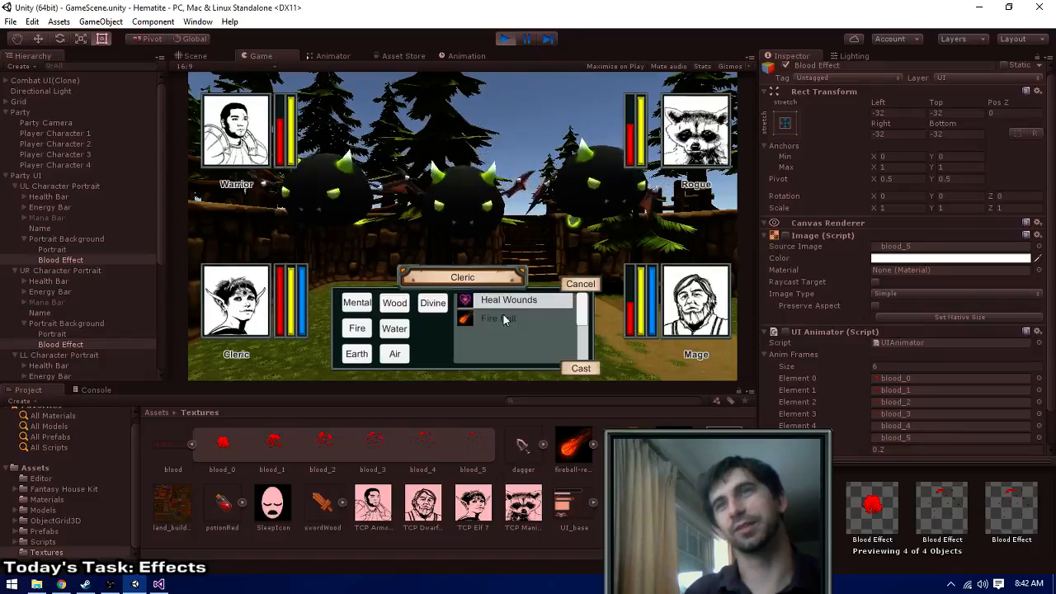
{"action": "left_click", "coordinate": [577, 368]}
- Have the Mage cast Fire Bolt at the middle bat, and watch the round play out
{"action": "left_click", "coordinate": [536, 306]}
{"action": "left_click", "coordinate": [521, 305]}
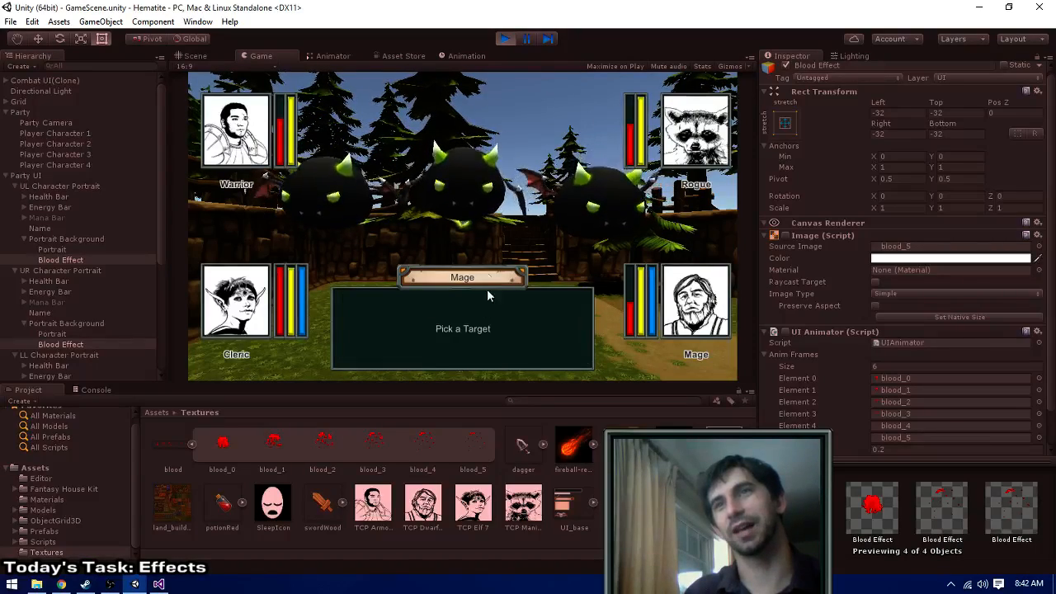
{"action": "left_click", "coordinate": [460, 182]}
{"action": "left_click", "coordinate": [569, 369]}
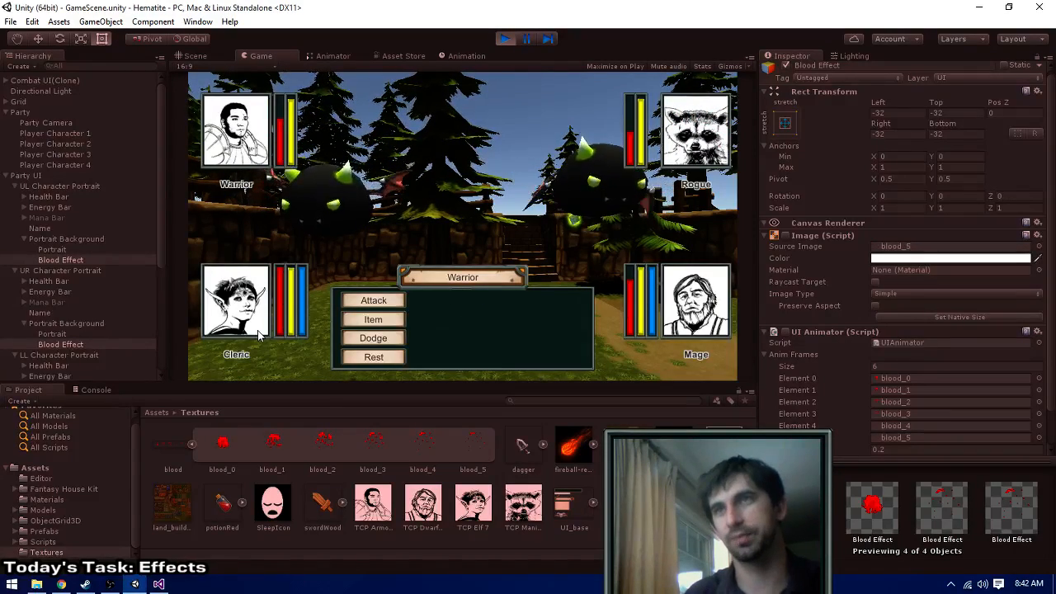
- Order Swing attacks for the Warrior and the Rogue against the remaining bats, and have the Cleric cast Heal Wounds on the Rogue
{"action": "left_click", "coordinate": [377, 302]}
{"action": "left_click", "coordinate": [437, 300]}
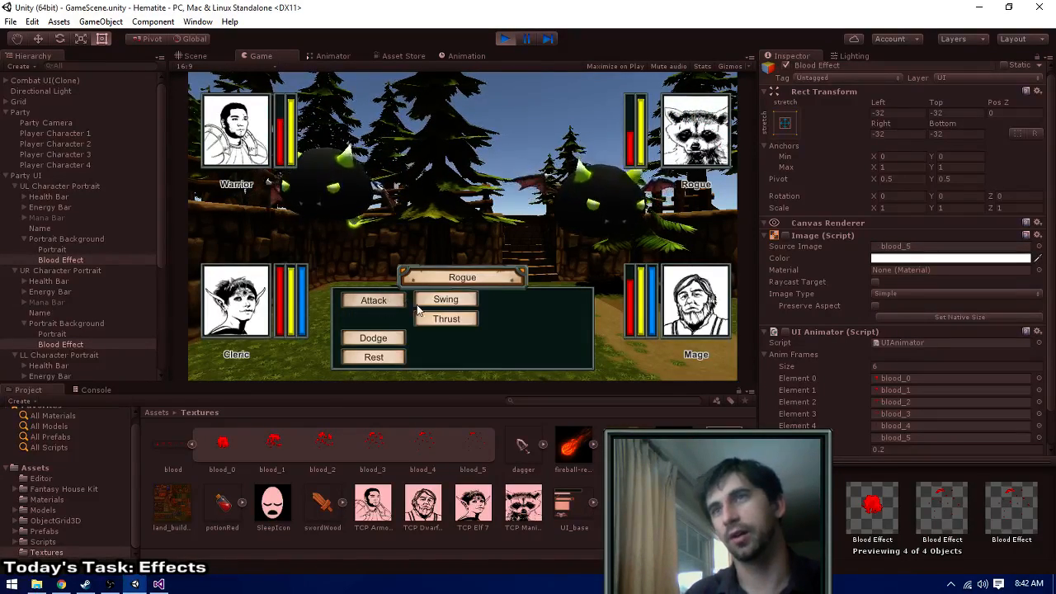
{"action": "left_click", "coordinate": [553, 301]}
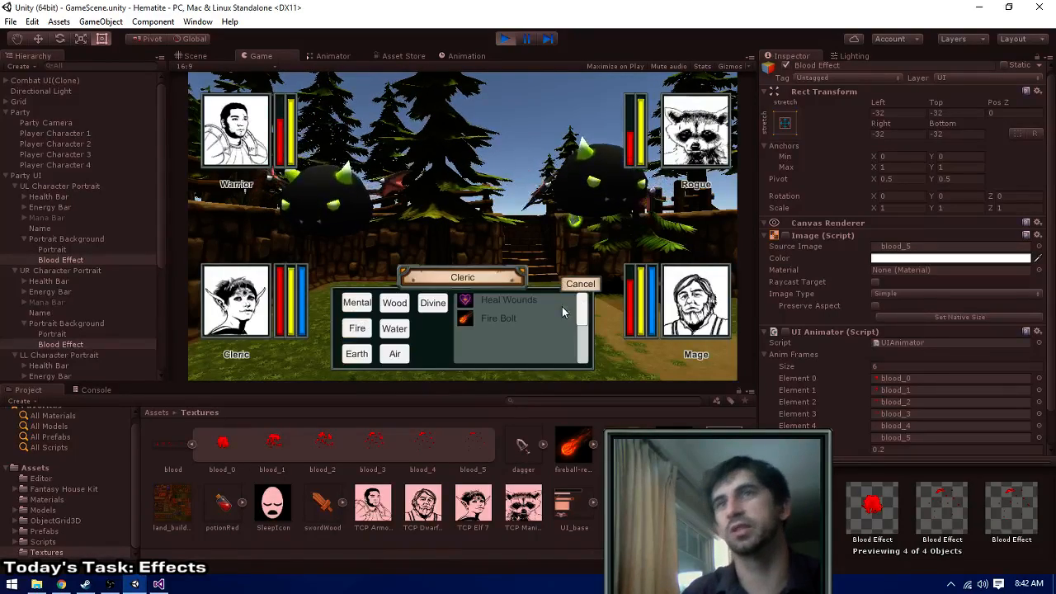
{"action": "left_click", "coordinate": [507, 302]}
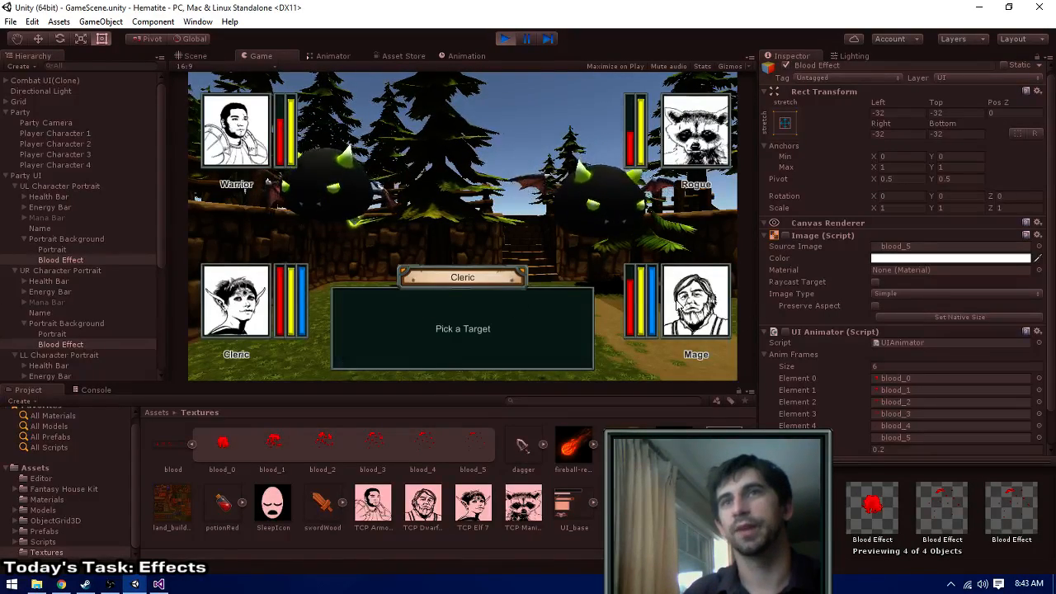
{"action": "left_click", "coordinate": [693, 150]}
{"action": "left_click", "coordinate": [576, 368]}
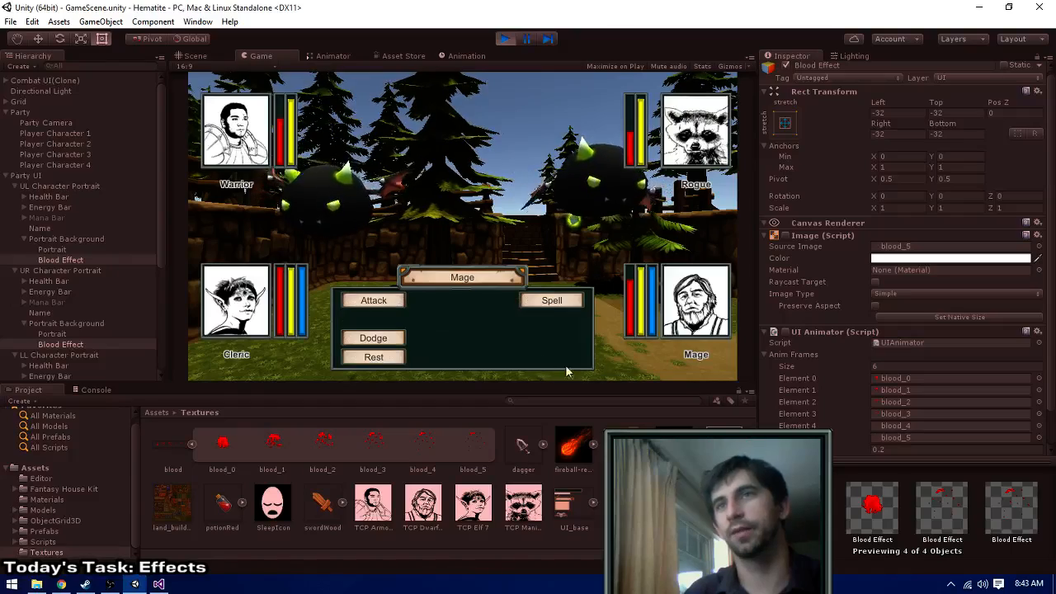
- Have the Mage cast Fire Bolt at one of the two remaining bats, and watch the fight through to its end
{"action": "left_click", "coordinate": [540, 301]}
{"action": "left_click", "coordinate": [506, 305]}
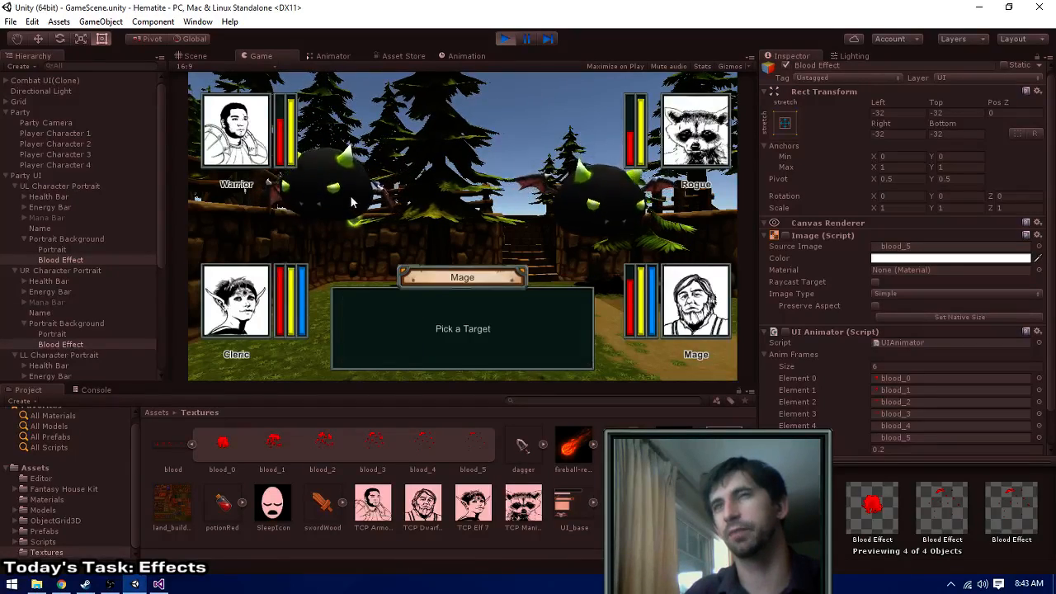
{"action": "left_click", "coordinate": [508, 305]}
{"action": "left_click", "coordinate": [579, 369]}
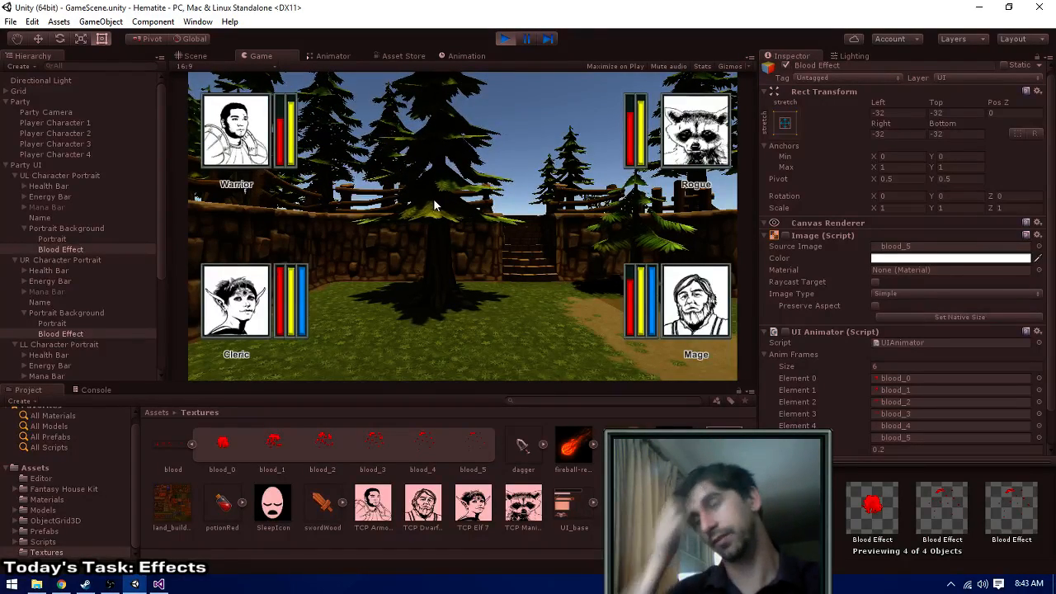
- Walk and turn the party through the forest map, checking the portraits outside combat, and stop the game
{"action": "key", "text": "e"}
{"action": "key", "text": "q"}
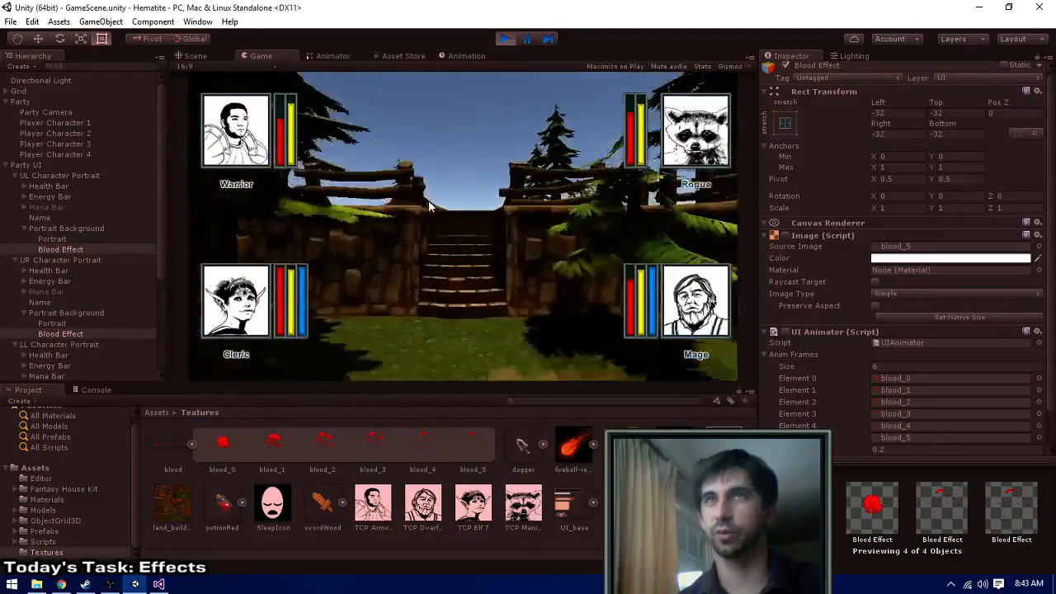
{"action": "key", "text": "w"}
{"action": "key", "text": "w"}
{"action": "key", "text": "q"}
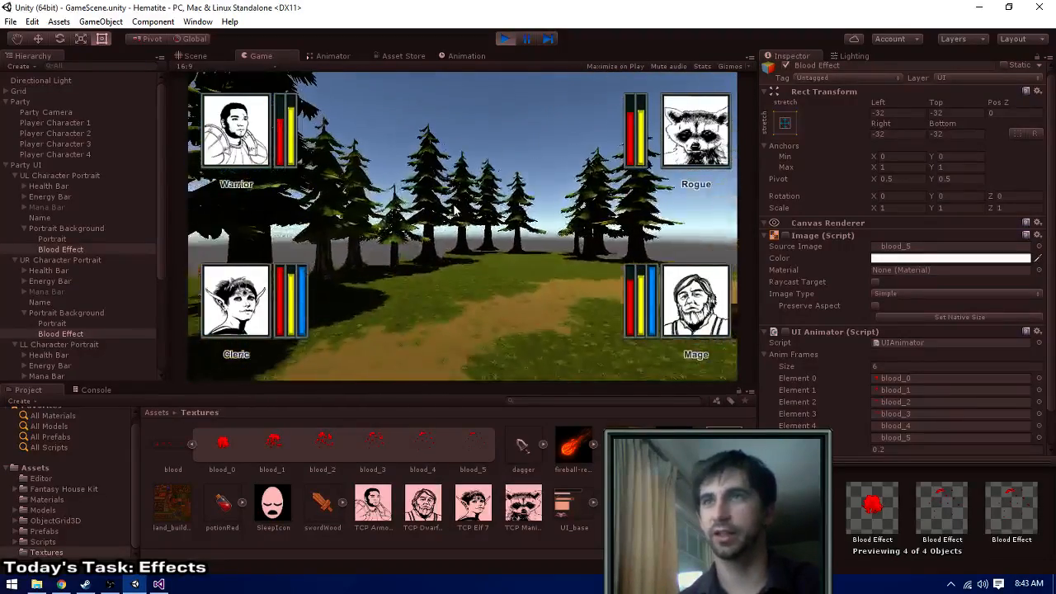
{"action": "key", "text": "w"}
{"action": "key", "text": "q"}
{"action": "key", "text": "w"}
{"action": "key", "text": "q"}
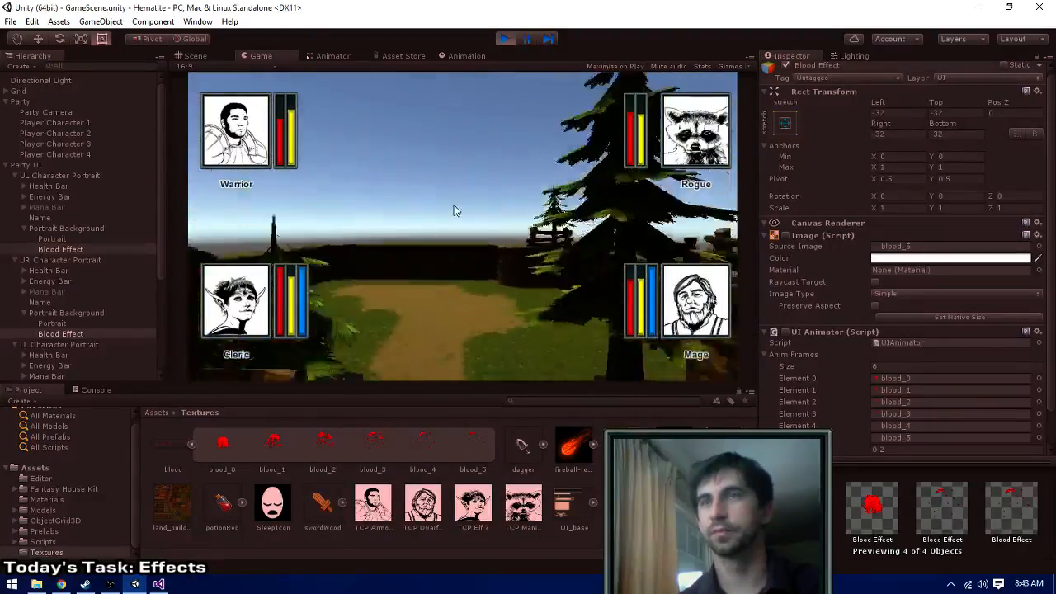
{"action": "key", "text": "w"}
{"action": "key", "text": "e"}
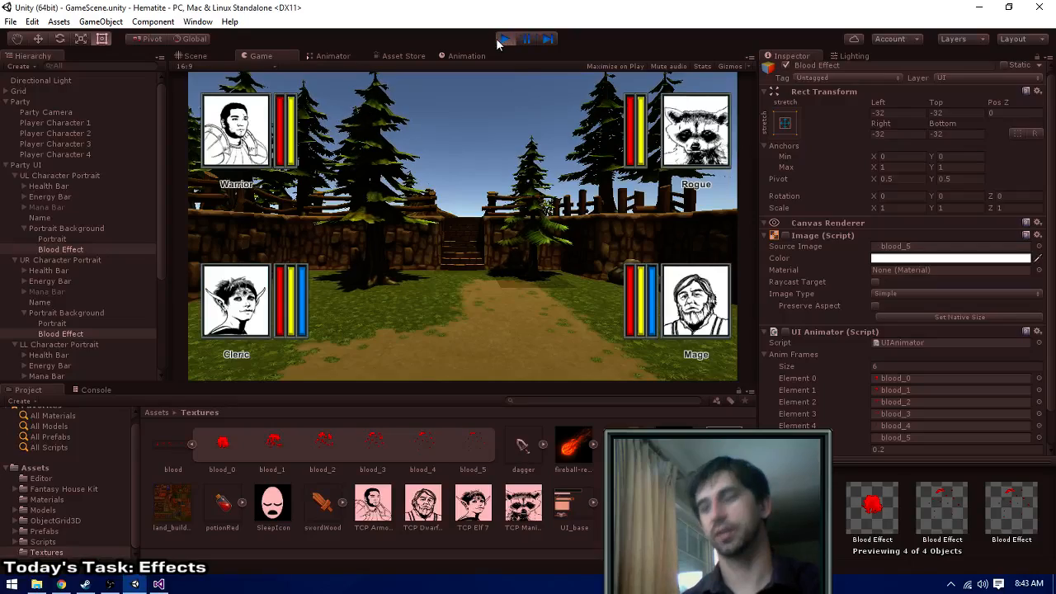
{"action": "key", "text": "w"}
{"action": "key", "text": "s"}
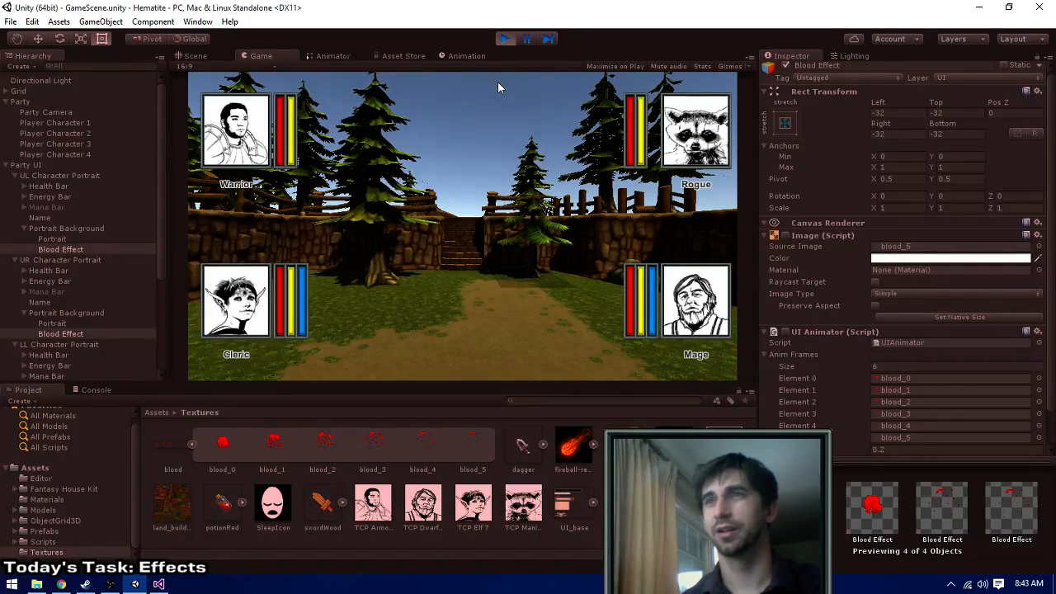
{"action": "left_click", "coordinate": [503, 39]}
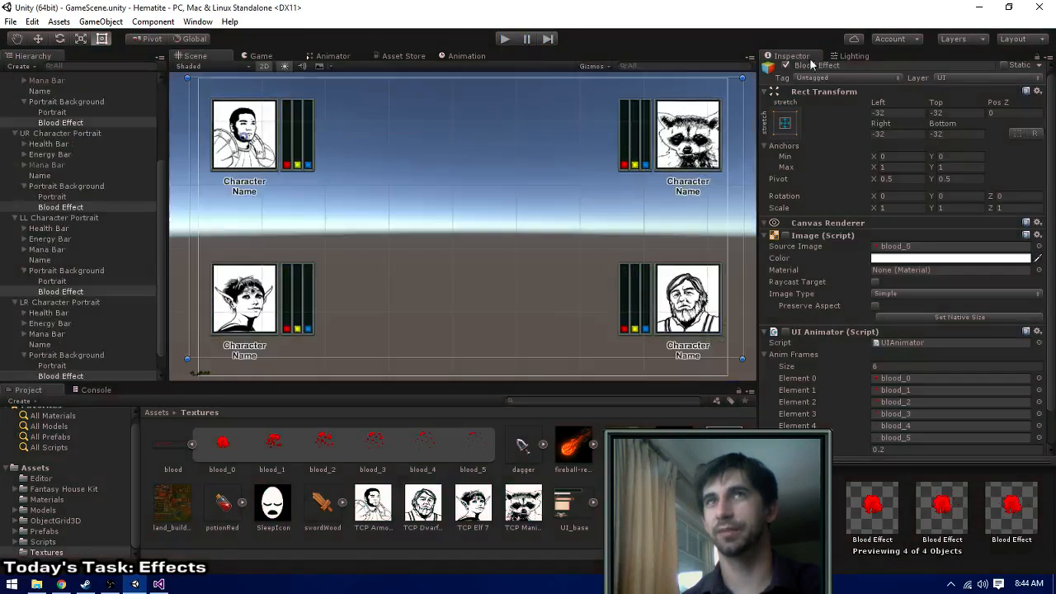
- Open the scene's lighting settings and check the reflection resolution options
{"action": "left_click", "coordinate": [866, 56]}
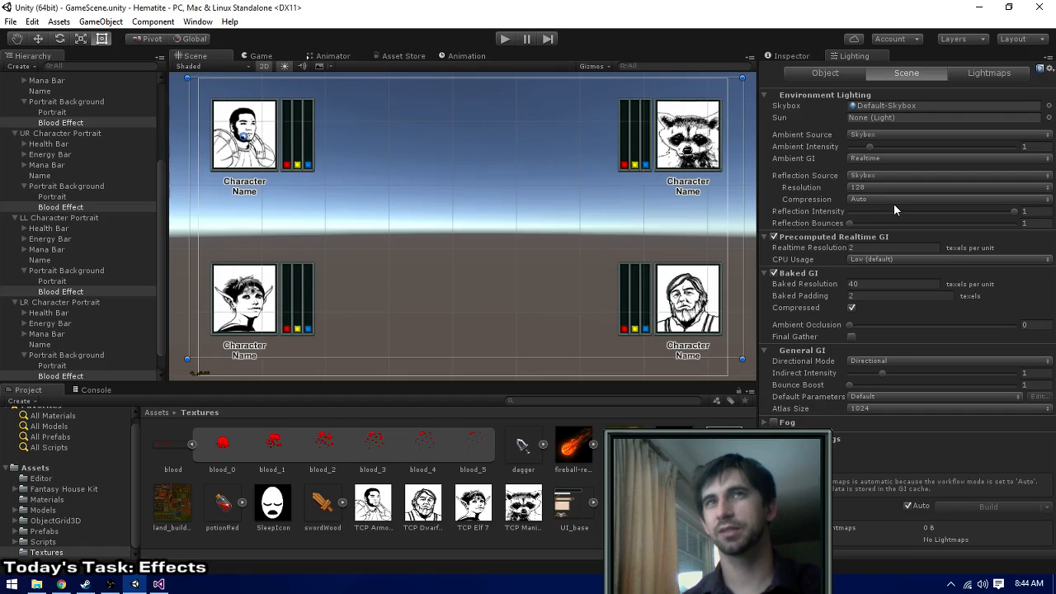
{"action": "left_click", "coordinate": [871, 190]}
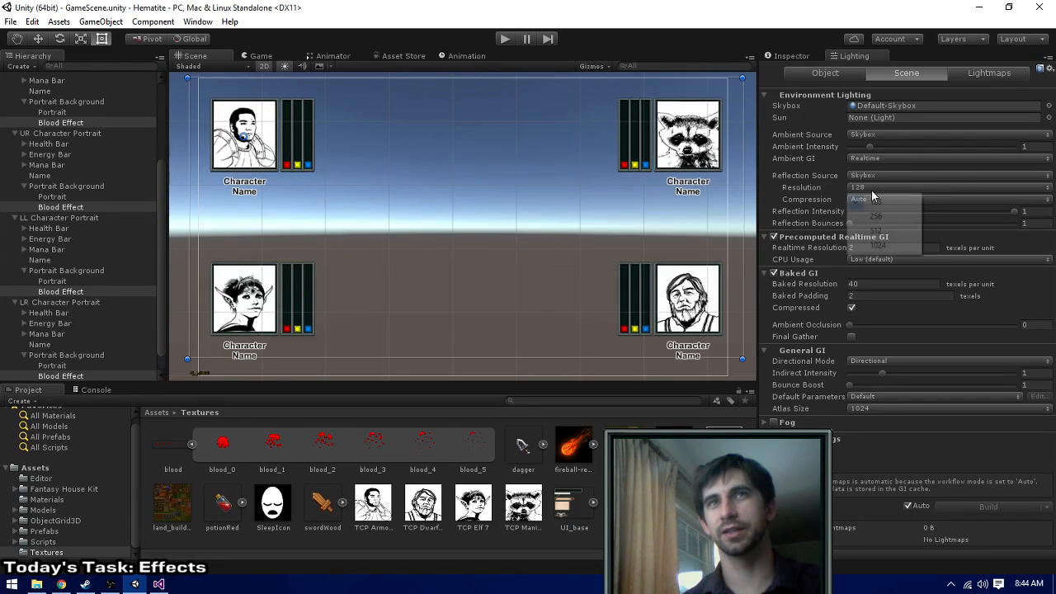
{"action": "left_click", "coordinate": [763, 3]}
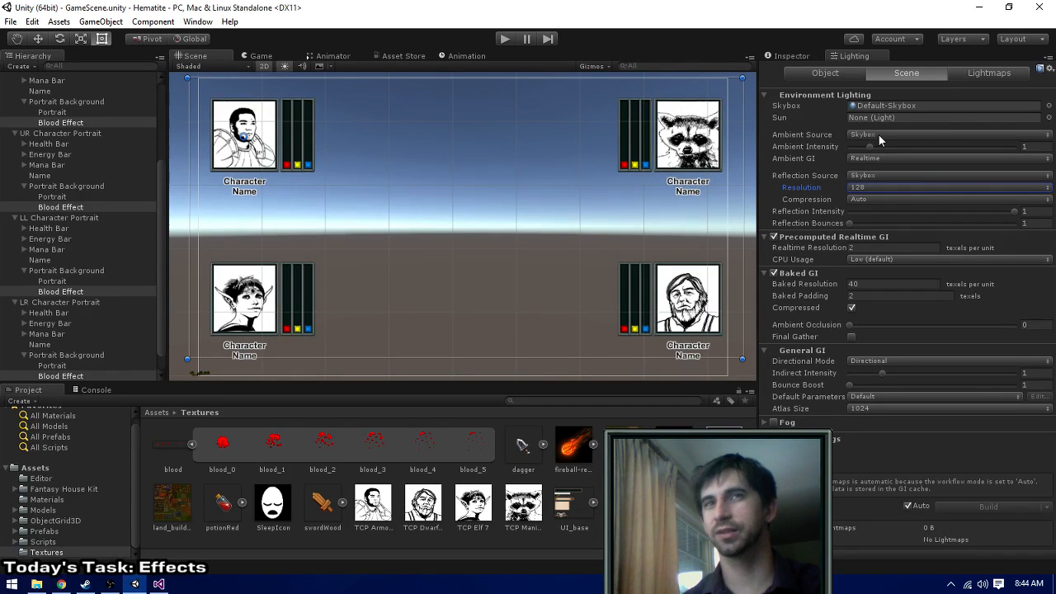
- Run the game, try ambient intensities of 1.5 and 2, walk the party forward, and stop the game
{"action": "left_click", "coordinate": [499, 39]}
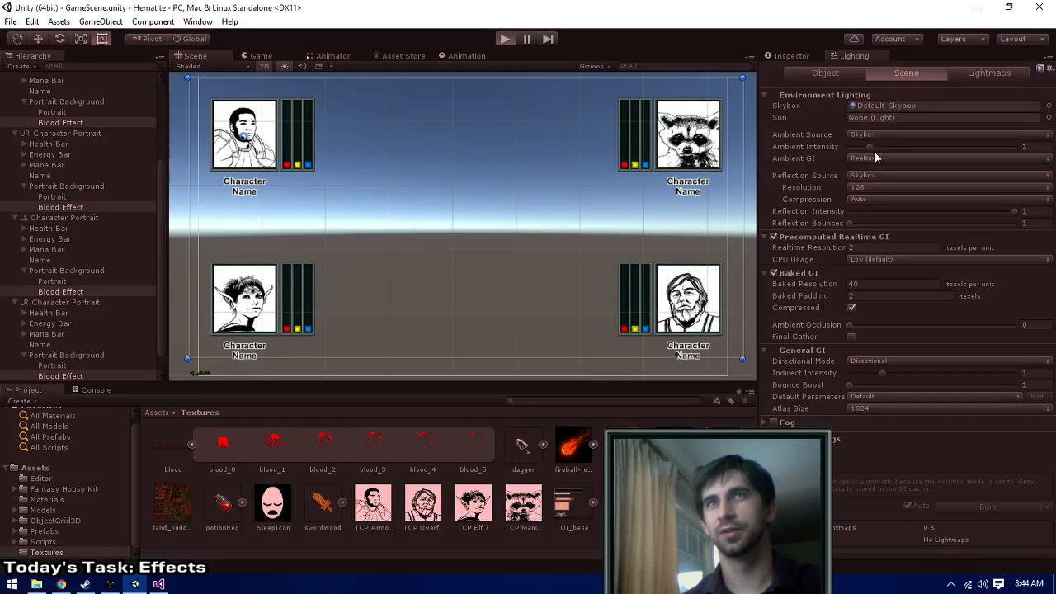
{"action": "left_click", "coordinate": [1040, 148]}
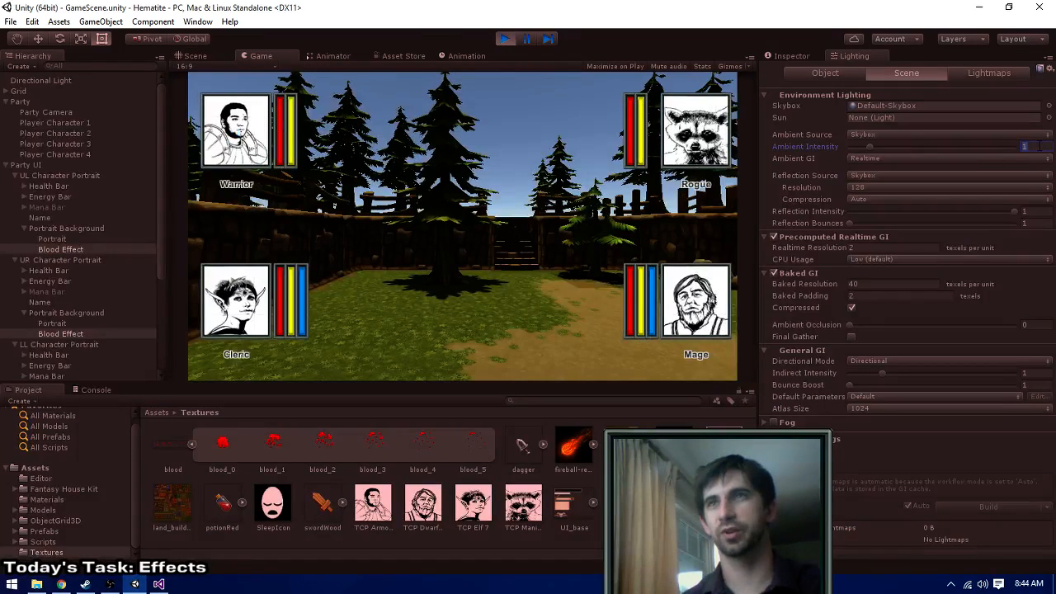
{"action": "type", "text": "1.5"}
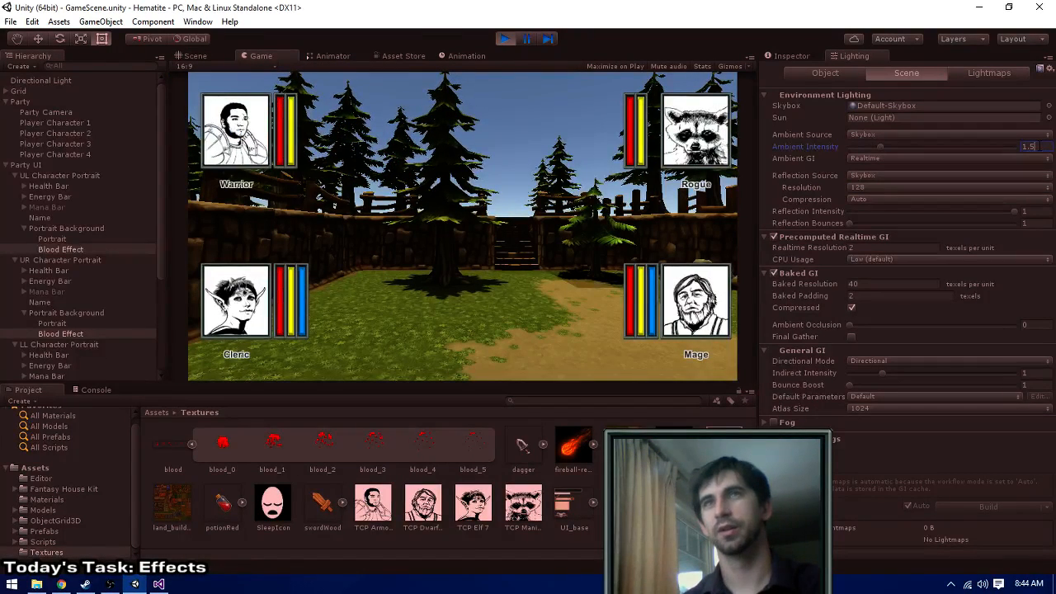
{"action": "key", "text": "Return"}
{"action": "type", "text": "2"}
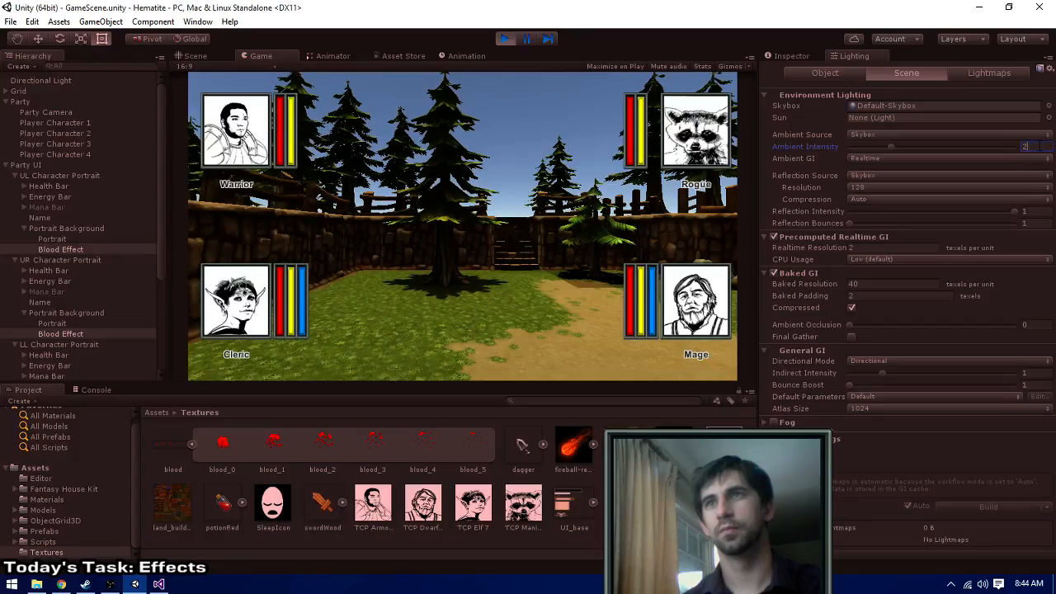
{"action": "left_click", "coordinate": [461, 314]}
{"action": "key", "text": "w"}
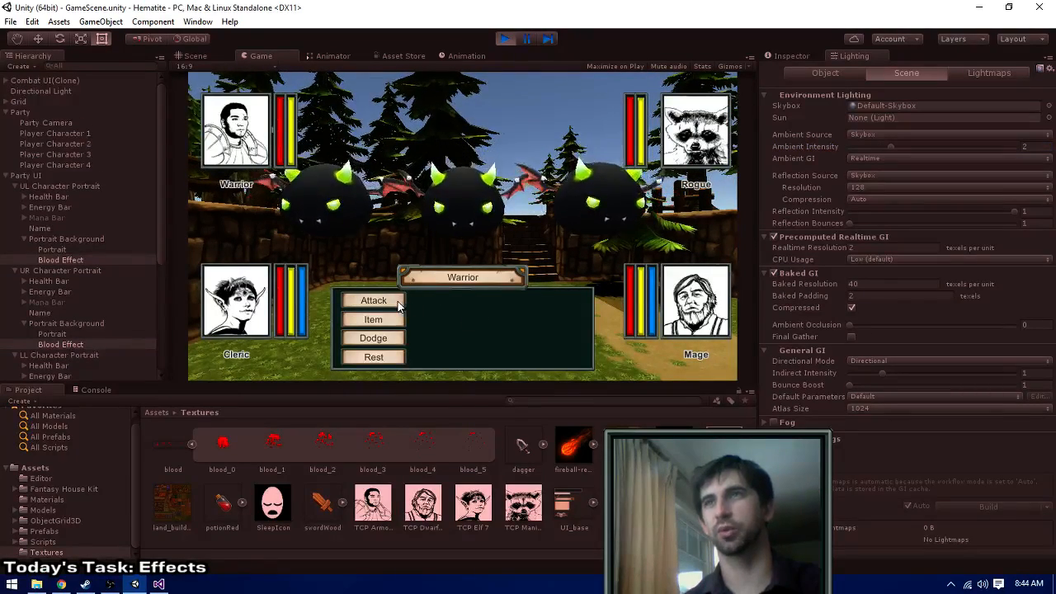
{"action": "left_click", "coordinate": [499, 45]}
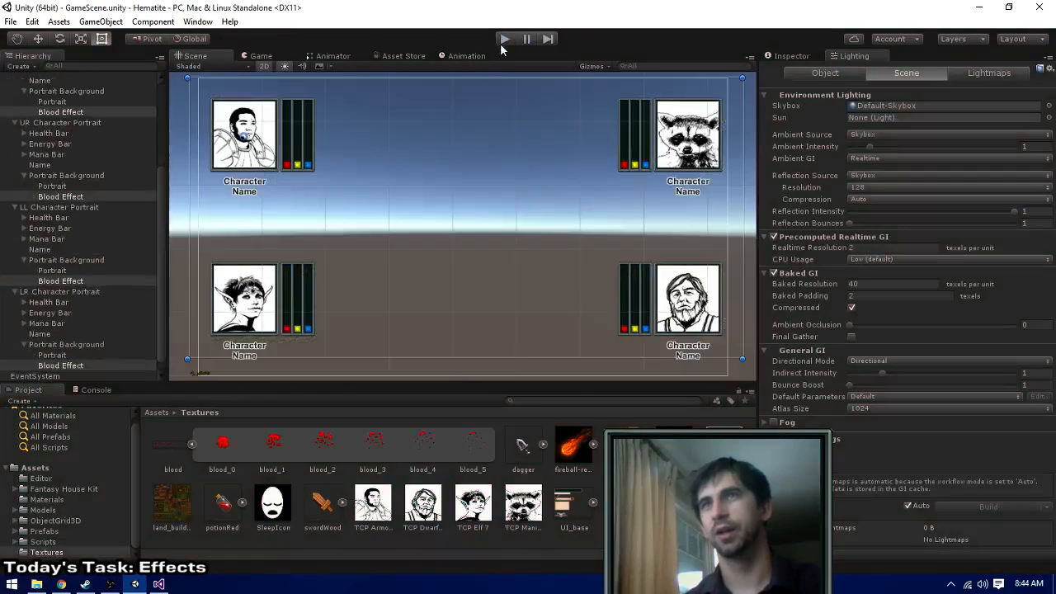
- Set the scene's ambient intensity to 2 and save the scene
{"action": "left_click_drag", "start_coordinate": [1033, 147], "coordinate": [844, 141]}
{"action": "type", "text": "22"}
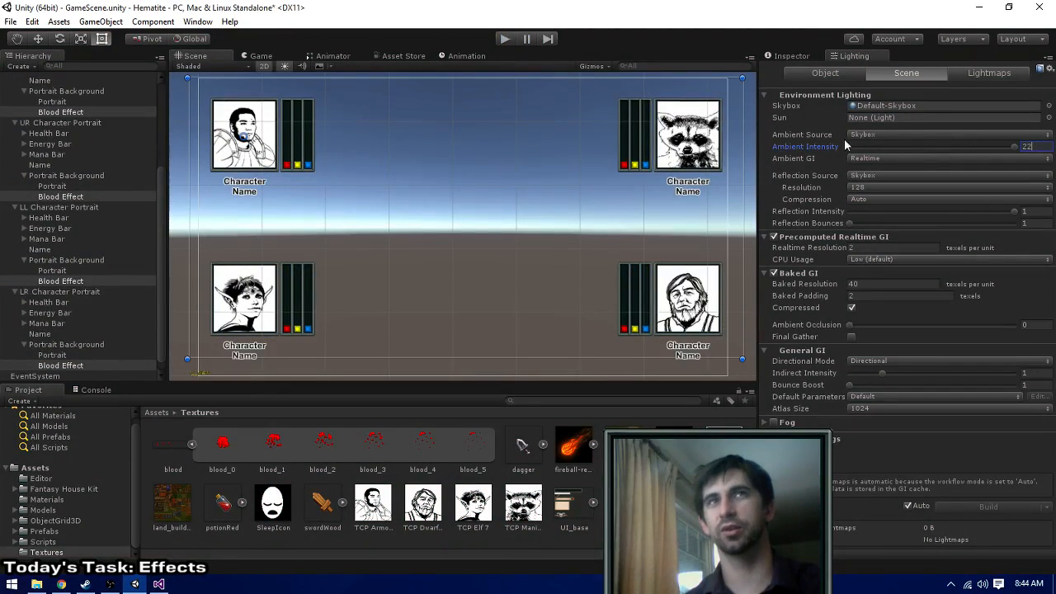
{"action": "key", "text": "ctrl+s"}
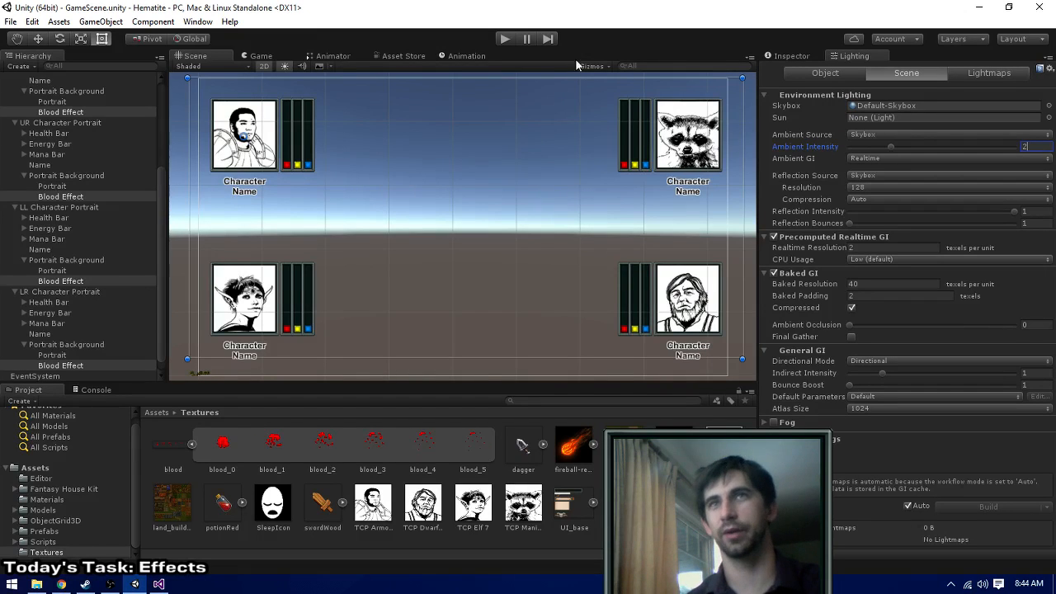
- Run the game and walk the party along the forest path to check the lighting
{"action": "left_click", "coordinate": [506, 39]}
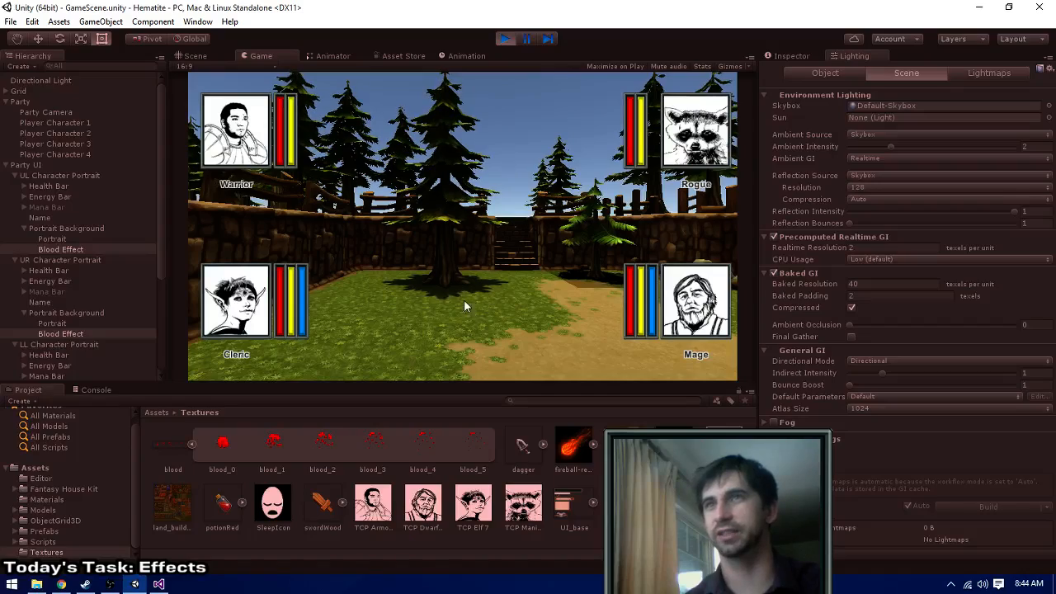
{"action": "key", "text": "e"}
{"action": "key", "text": "w"}
{"action": "key", "text": "q"}
{"action": "key", "text": "w"}
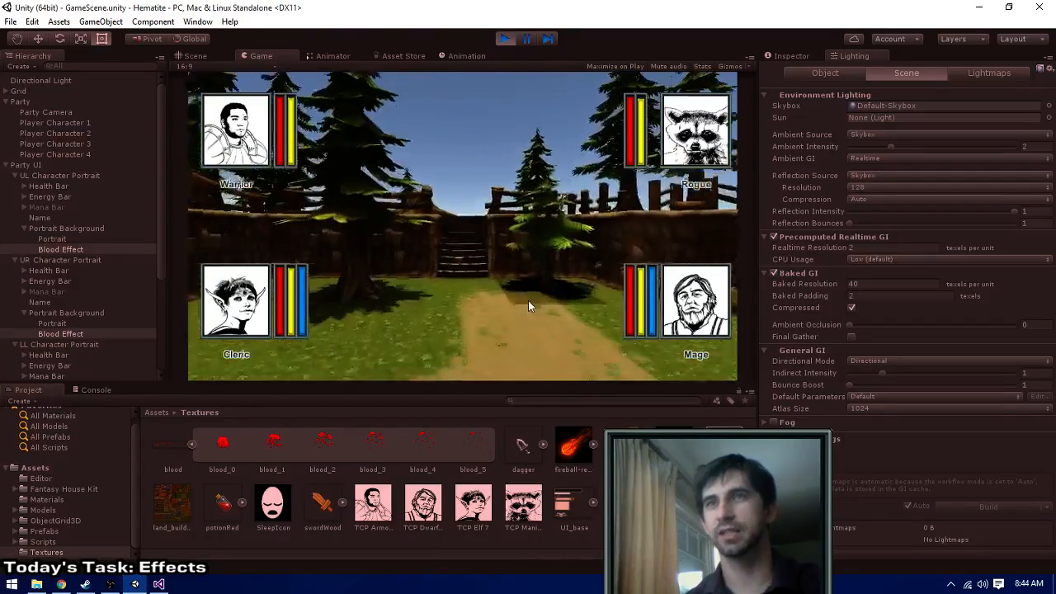
{"action": "key", "text": "w"}
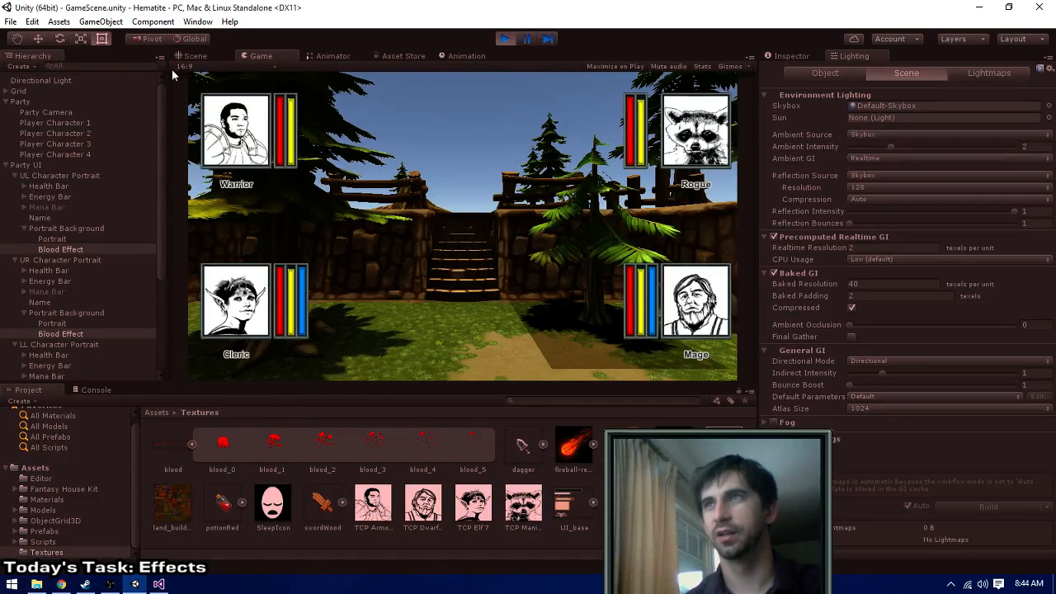
- Collapse the Party and Party UI objects, frame the Terrain in the 3D Scene view, and examine the ground near the stairs
{"action": "key", "text": "ctrl+1"}
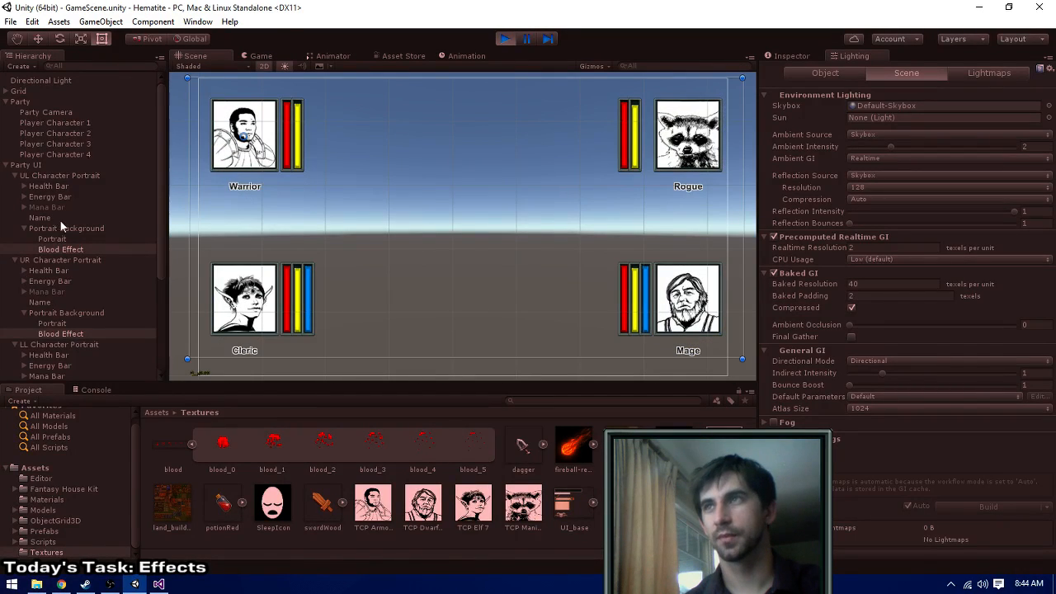
{"action": "left_click", "coordinate": [6, 165]}
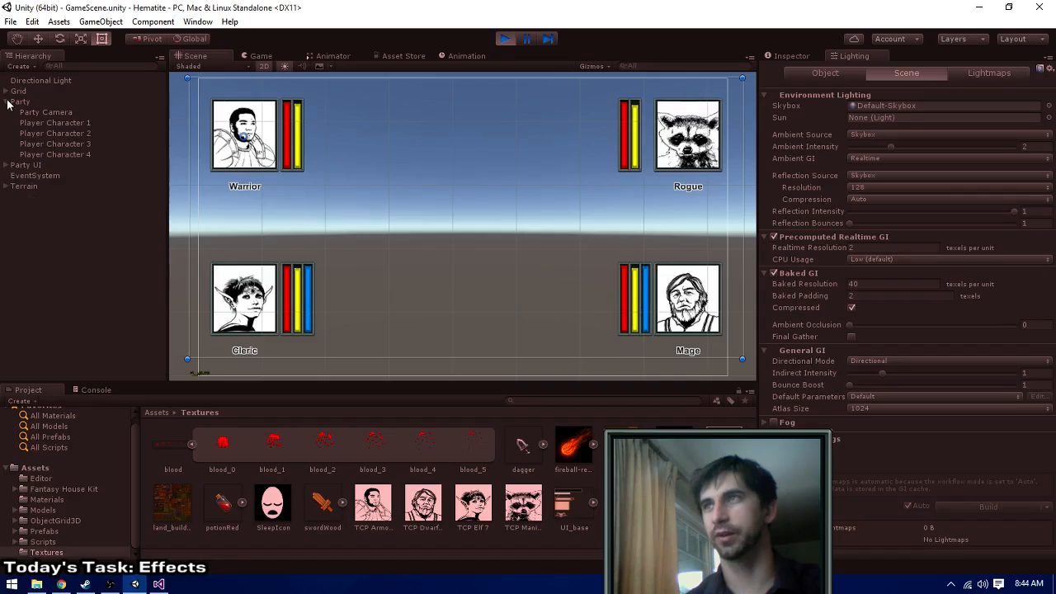
{"action": "left_click", "coordinate": [6, 102]}
{"action": "double_click", "coordinate": [25, 134]}
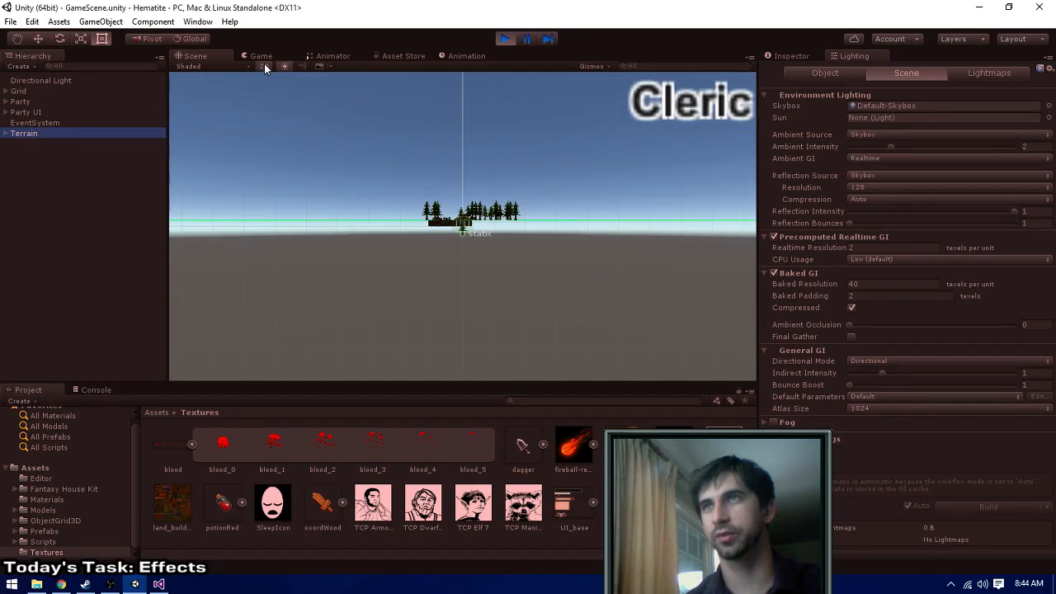
{"action": "left_click", "coordinate": [264, 66]}
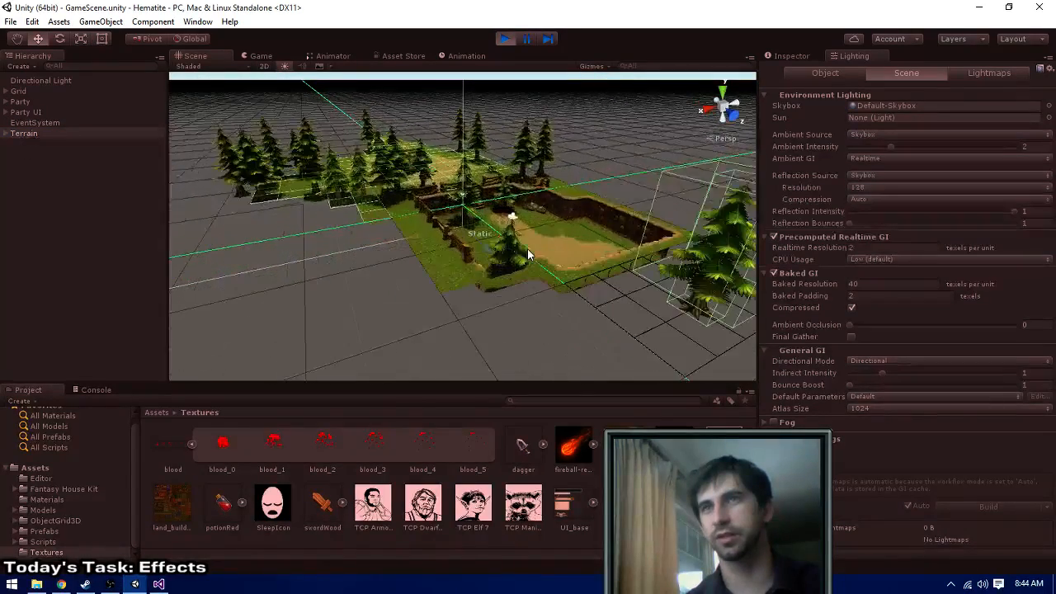
{"action": "scroll", "coordinate": [528, 254], "scroll_direction": "up", "scroll_amount": 5}
{"action": "scroll", "coordinate": [640, 188], "scroll_direction": "up", "scroll_amount": 8}
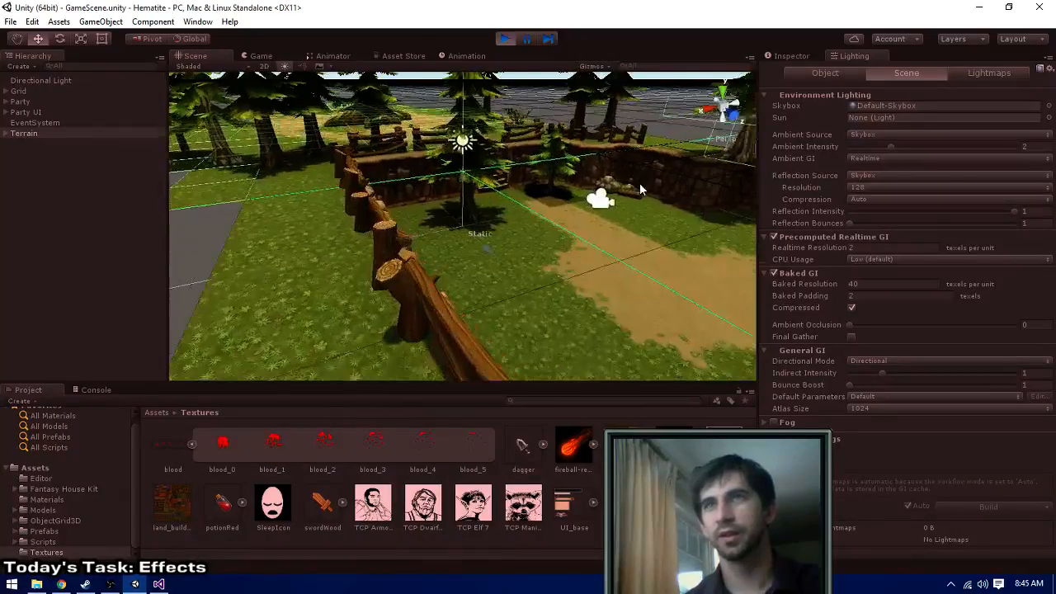
{"action": "middle_click_drag", "start_coordinate": [640, 185], "coordinate": [526, 302]}
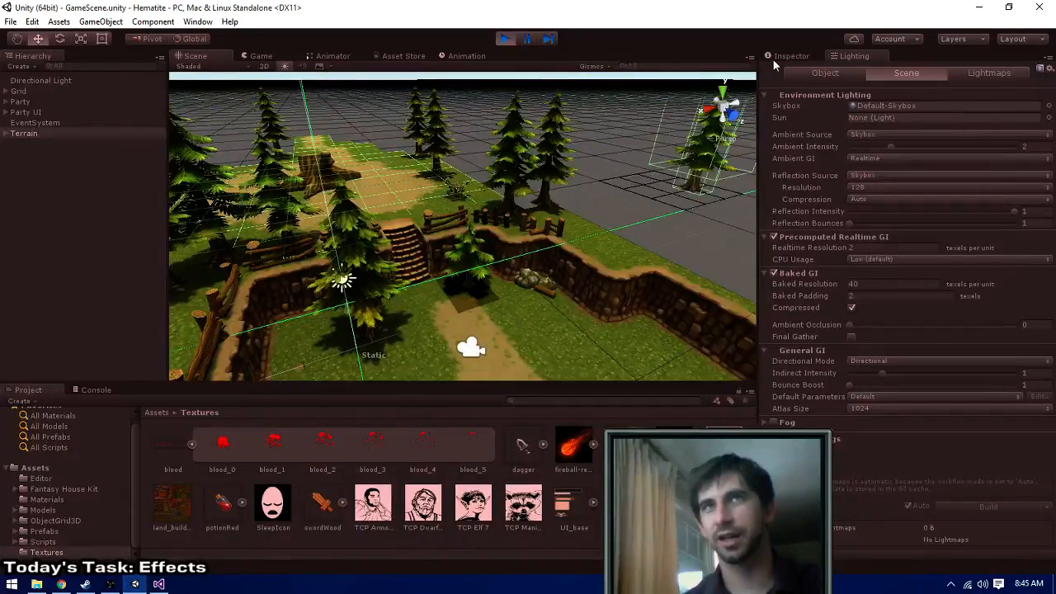
- Look through the Terrain's Object Grid 3D tools and set its user interaction mode to Object Selection
{"action": "left_click", "coordinate": [776, 57]}
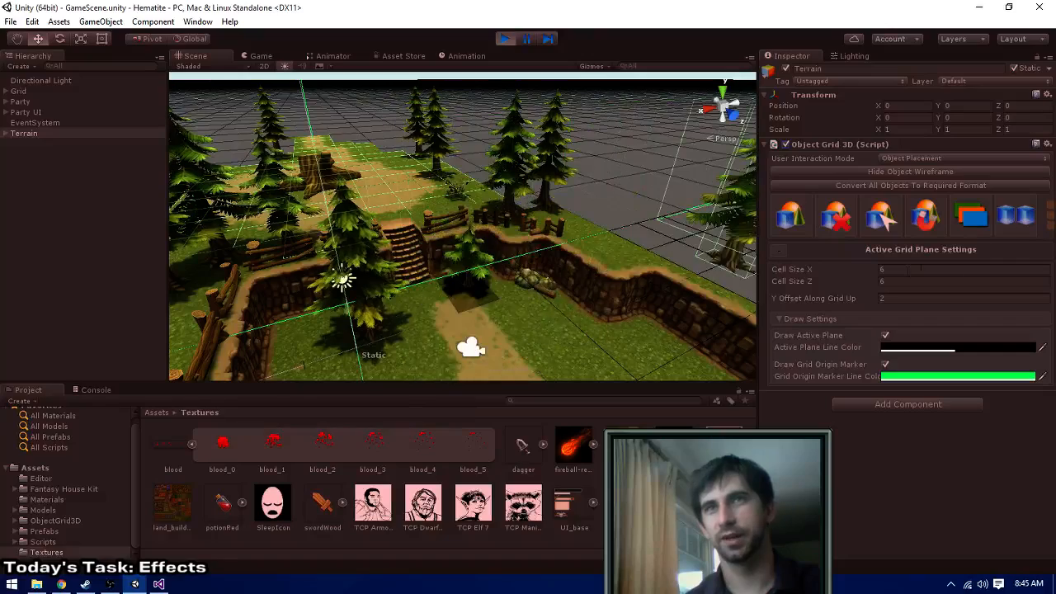
{"action": "left_click", "coordinate": [798, 220]}
{"action": "left_click", "coordinate": [839, 220]}
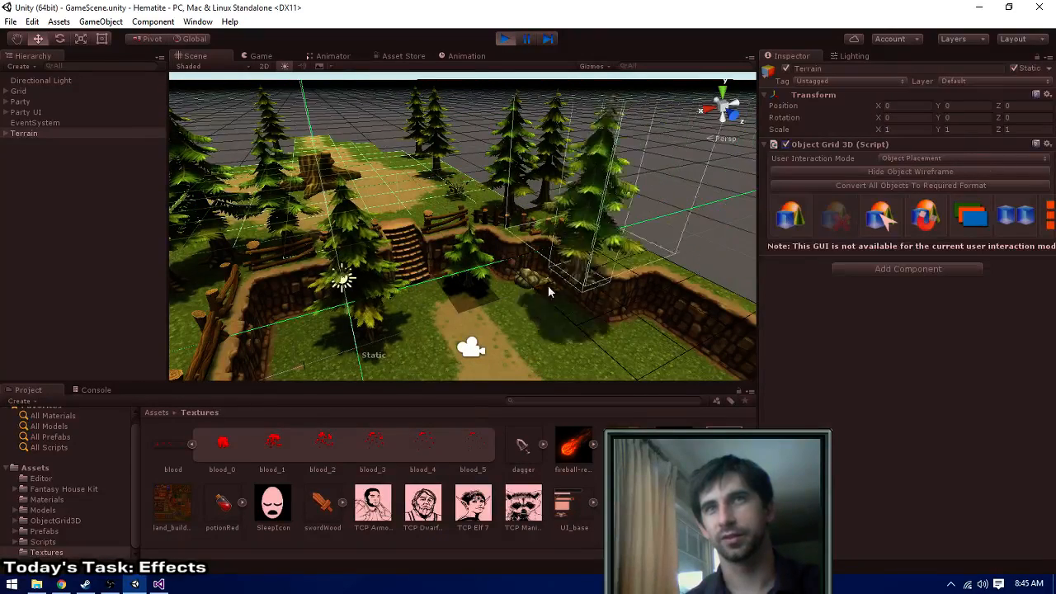
{"action": "left_click", "coordinate": [881, 216]}
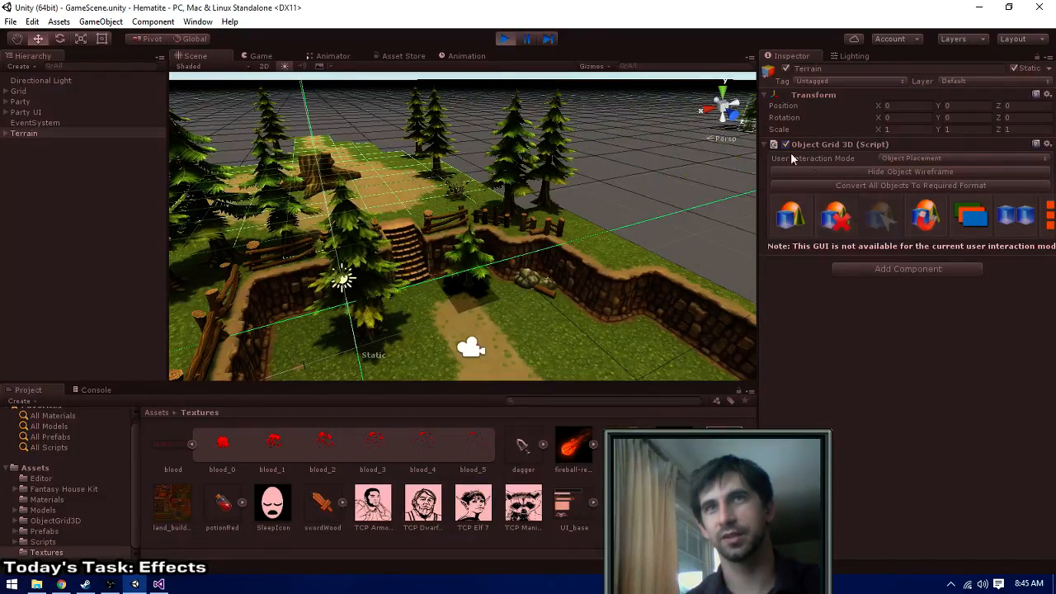
{"action": "left_click", "coordinate": [922, 217]}
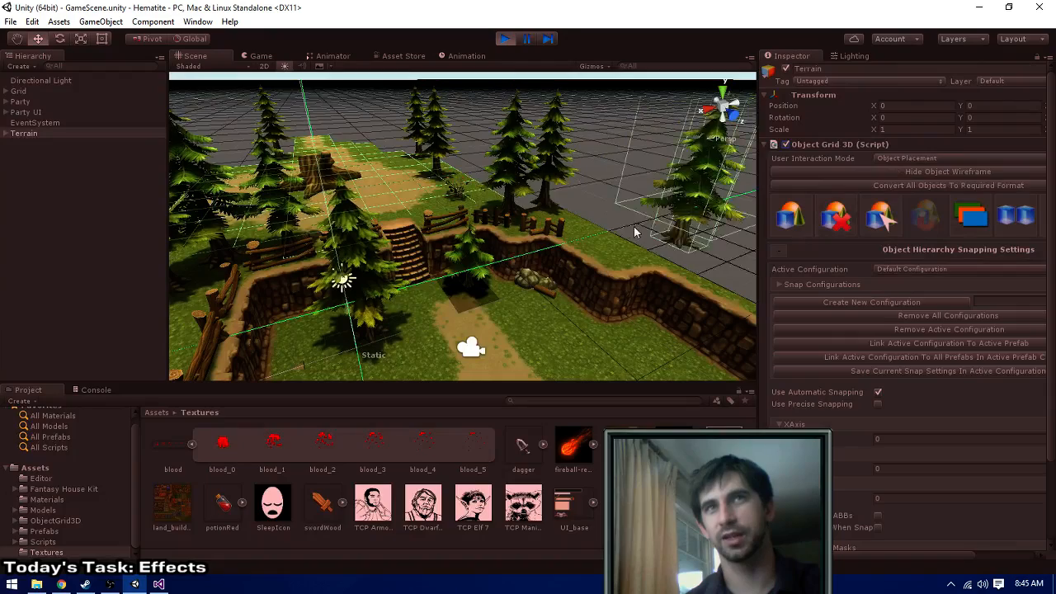
{"action": "left_click", "coordinate": [926, 158]}
{"action": "left_click", "coordinate": [907, 186]}
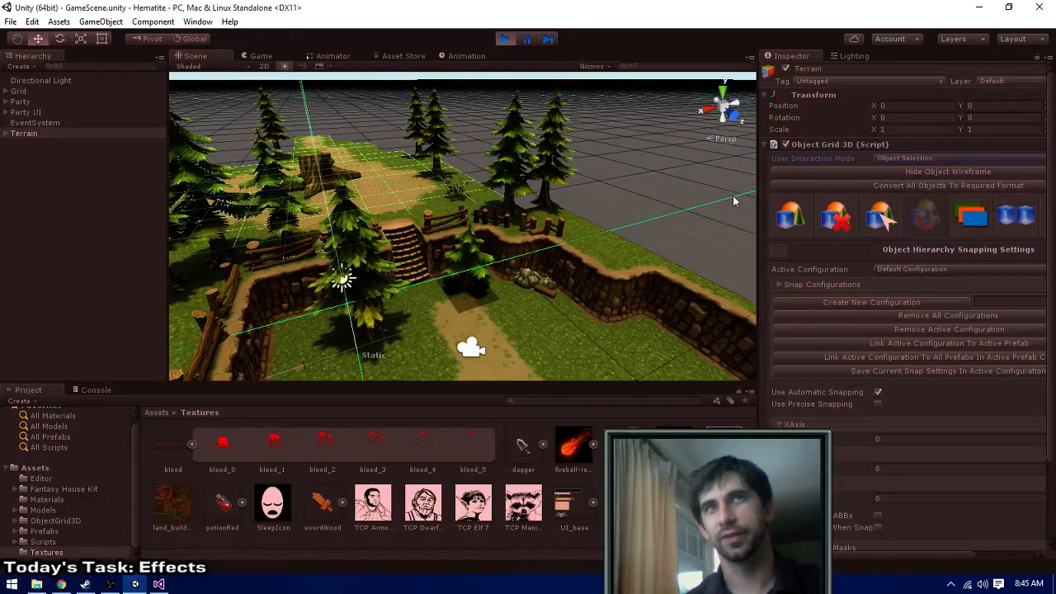
- Try selecting the dark ground patch beside the tree near the stairs, and examine it from close up and far away
{"action": "left_click", "coordinate": [470, 295]}
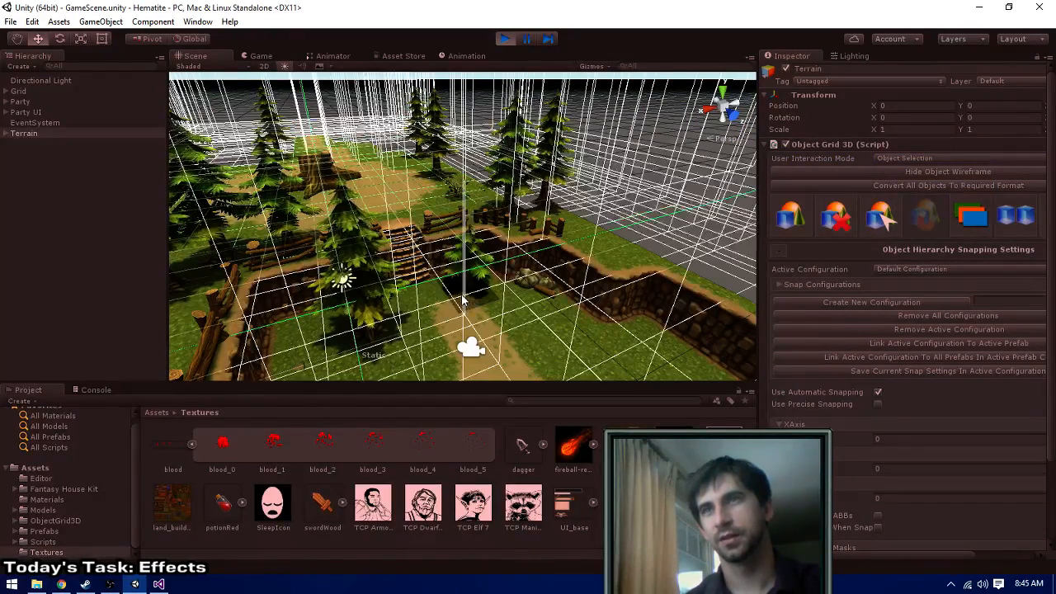
{"action": "scroll", "coordinate": [474, 315], "scroll_direction": "up", "scroll_amount": 8}
{"action": "middle_click_drag", "start_coordinate": [479, 315], "coordinate": [544, 228]}
{"action": "scroll", "coordinate": [544, 227], "scroll_direction": "up", "scroll_amount": 8}
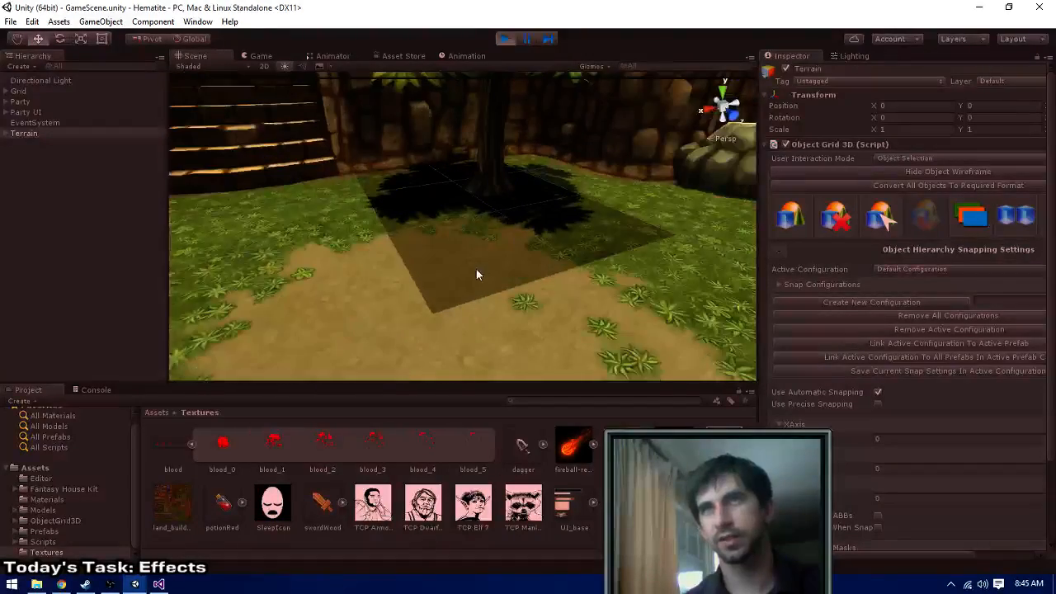
{"action": "scroll", "coordinate": [476, 248], "scroll_direction": "down", "scroll_amount": 3}
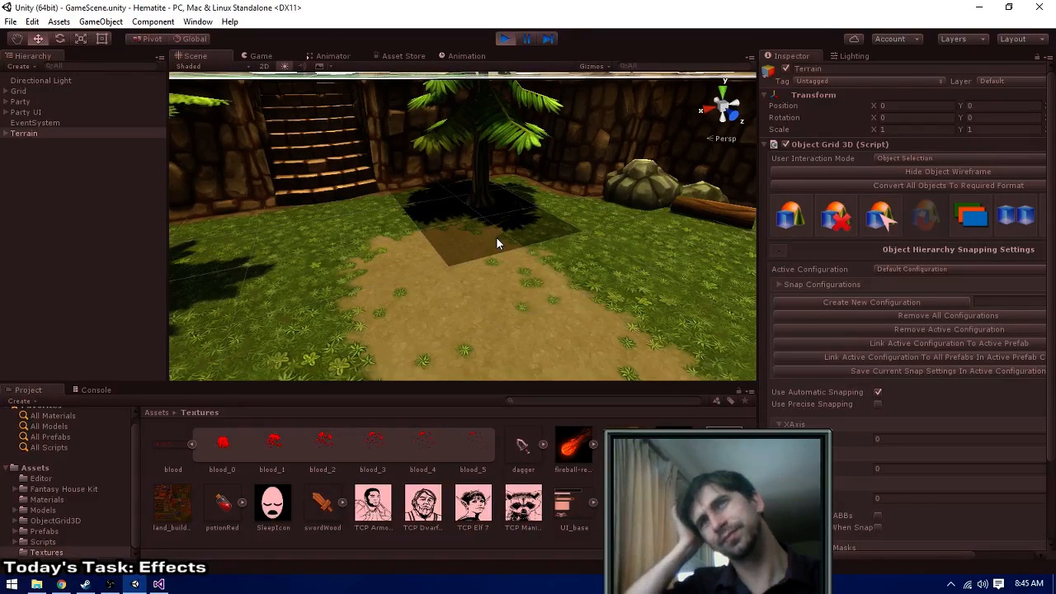
{"action": "middle_click_drag", "start_coordinate": [525, 207], "coordinate": [549, 254]}
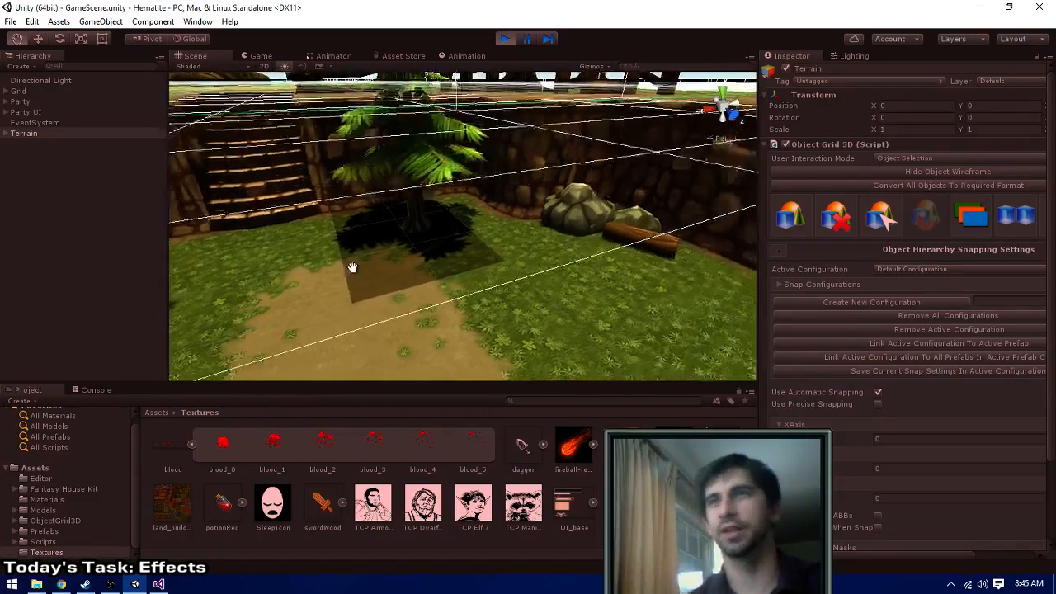
{"action": "scroll", "coordinate": [567, 253], "scroll_direction": "down", "scroll_amount": 10}
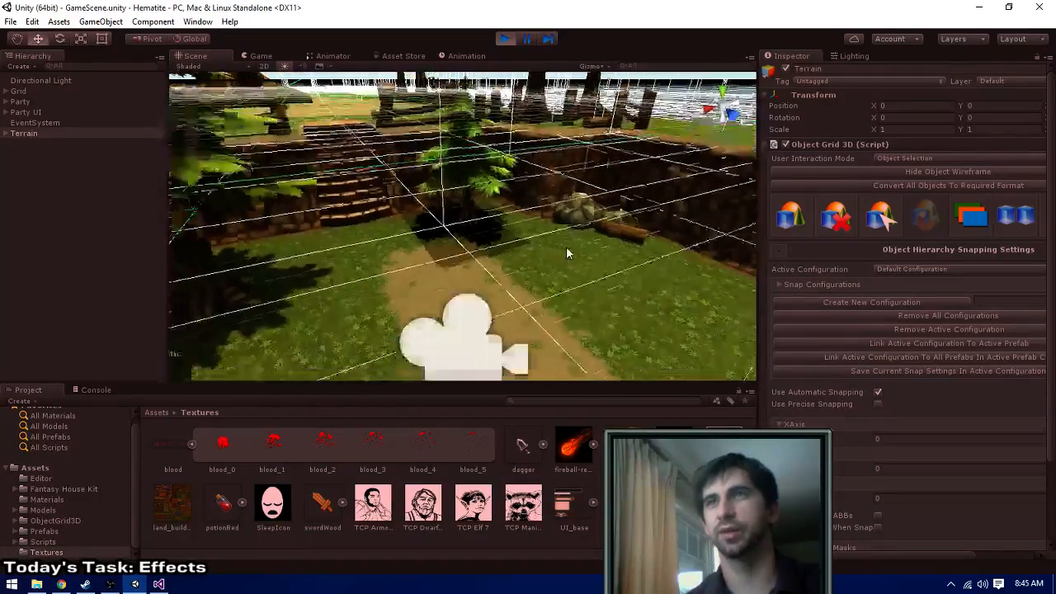
{"action": "scroll", "coordinate": [568, 254], "scroll_direction": "down", "scroll_amount": 15}
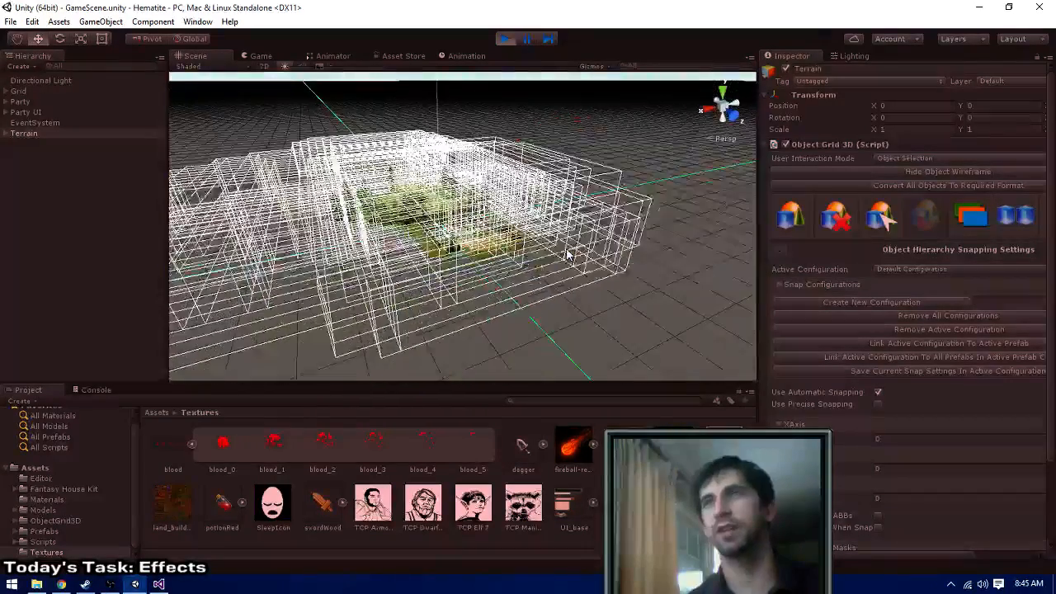
{"action": "scroll", "coordinate": [541, 256], "scroll_direction": "down", "scroll_amount": 2}
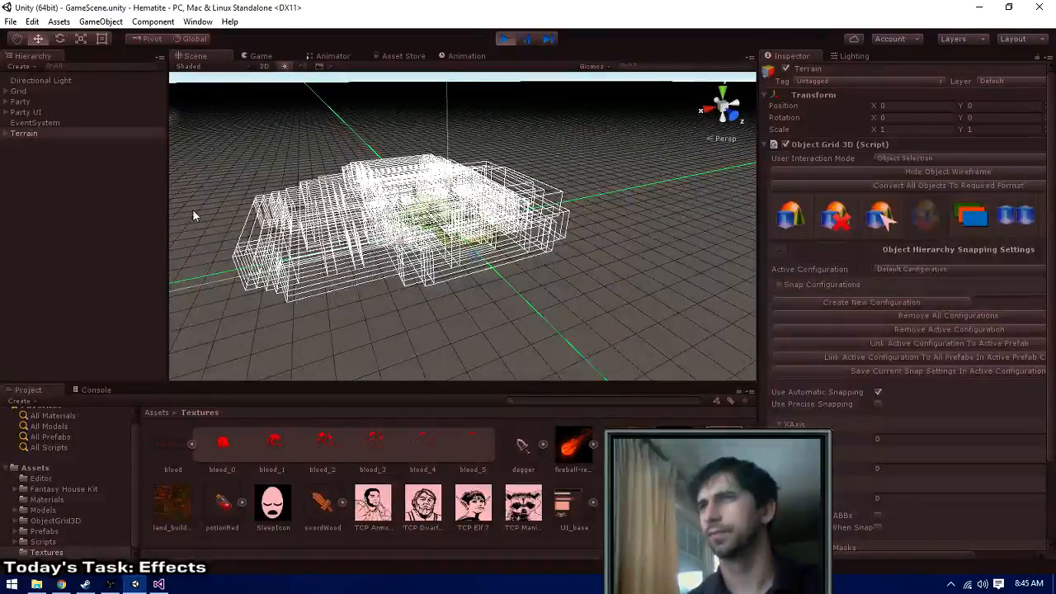
{"action": "left_click", "coordinate": [307, 230]}
{"action": "scroll", "coordinate": [421, 223], "scroll_direction": "up", "scroll_amount": 10}
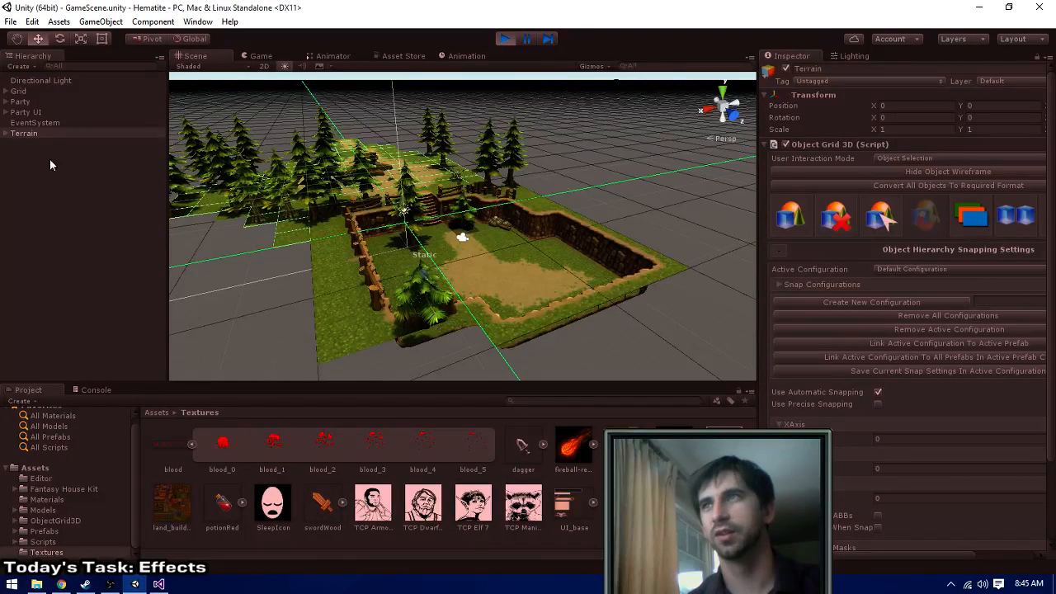
- Reselect the Terrain, change its active Object Grid 3D tool, and stop the game
{"action": "left_click", "coordinate": [28, 135]}
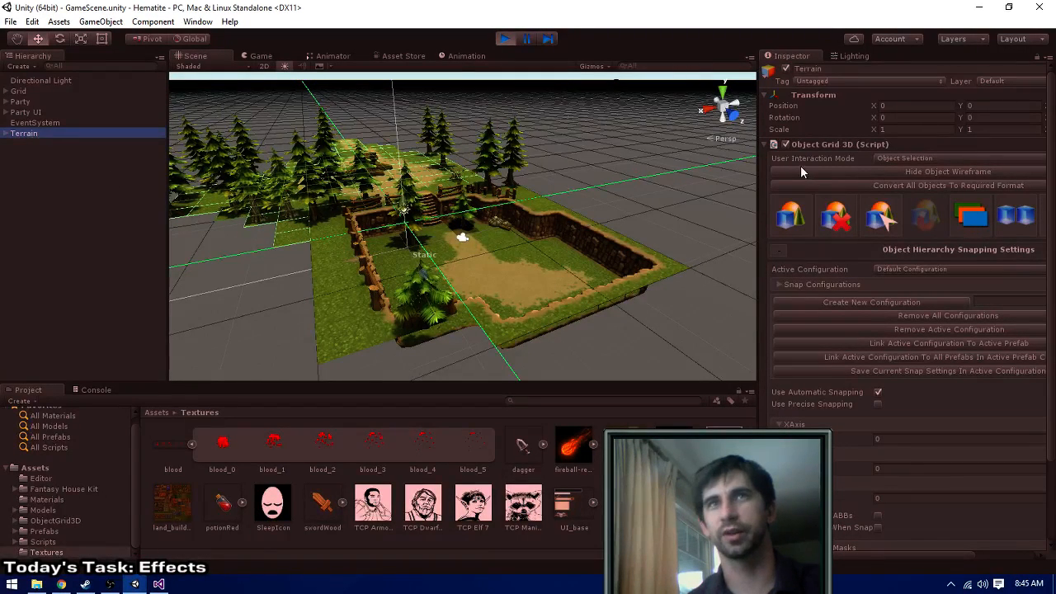
{"action": "left_click", "coordinate": [787, 223]}
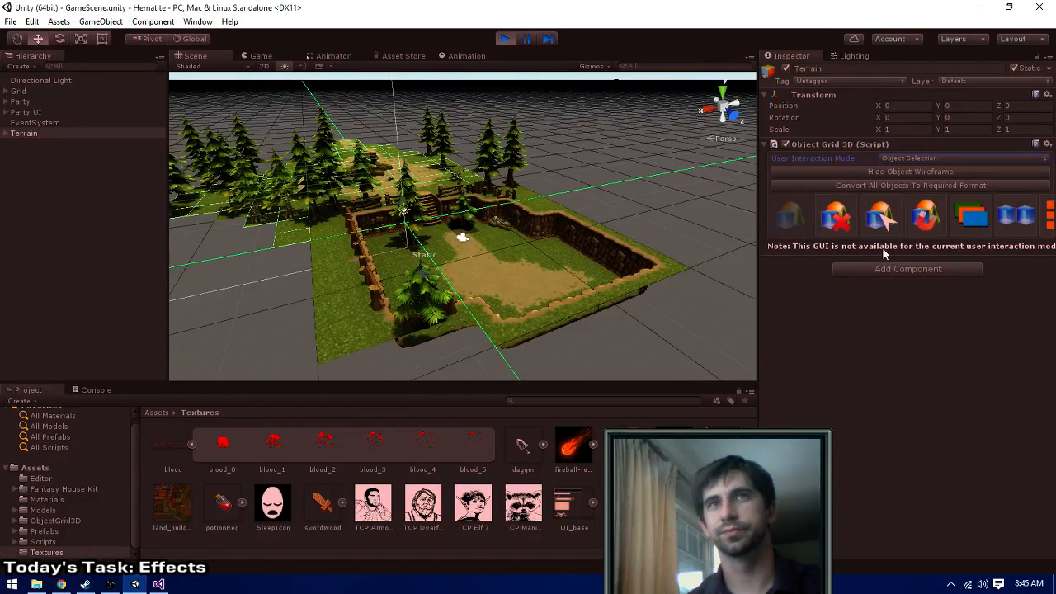
{"action": "left_click", "coordinate": [504, 39]}
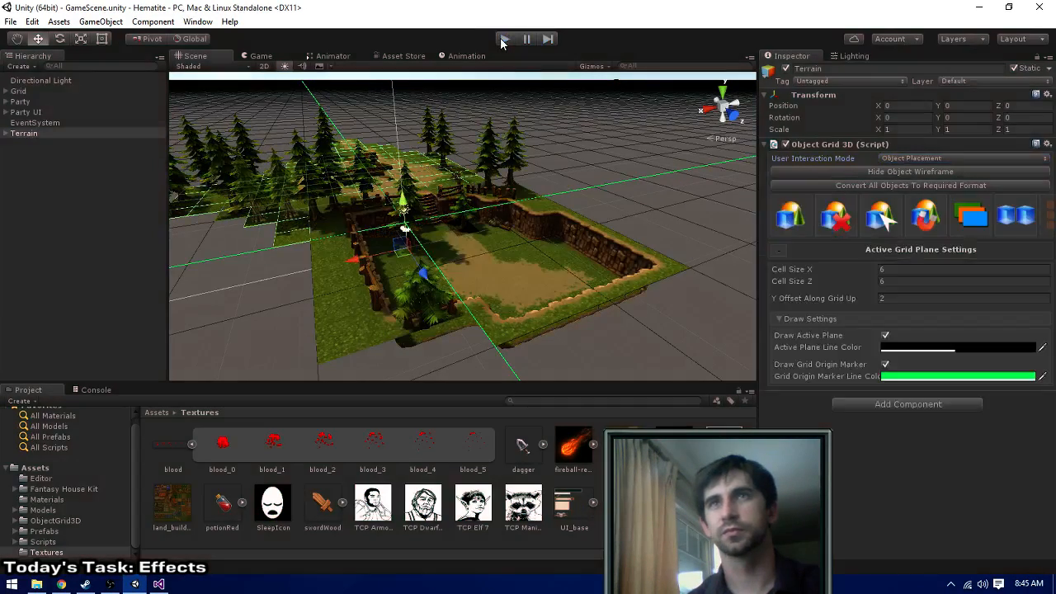
- Look over the whole terrain from farther away in the Scene view, and switch to Chrome
{"action": "scroll", "coordinate": [458, 167], "scroll_direction": "down", "scroll_amount": 5}
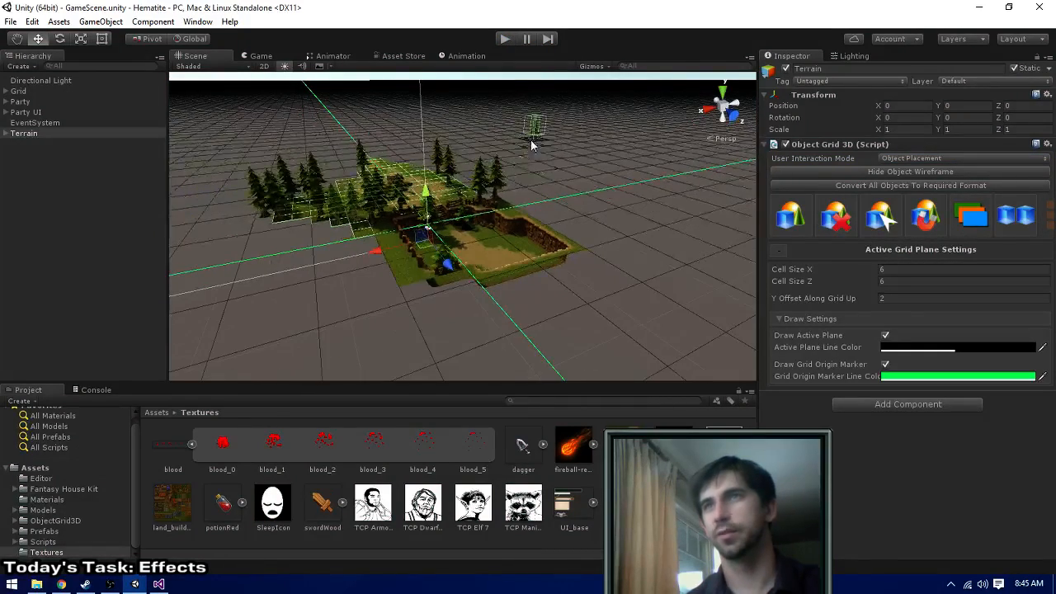
{"action": "mouse_move", "coordinate": [533, 142]}
{"action": "middle_mouse_down"}
{"action": "mouse_move", "coordinate": [543, 144]}
{"action": "mouse_move", "coordinate": [518, 149]}
{"action": "middle_mouse_up"}
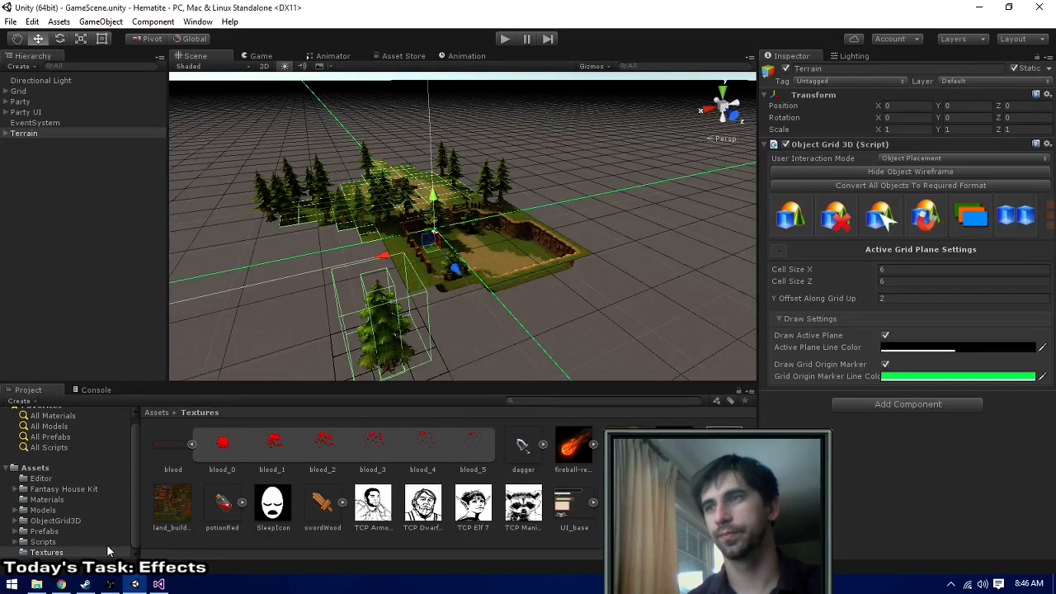
{"action": "left_click", "coordinate": [61, 584]}
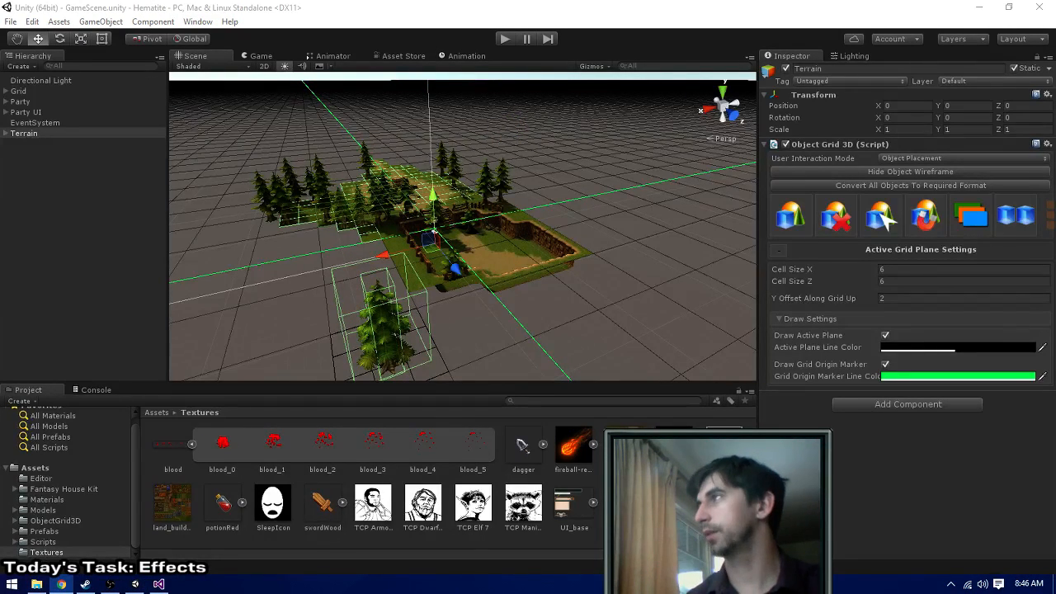
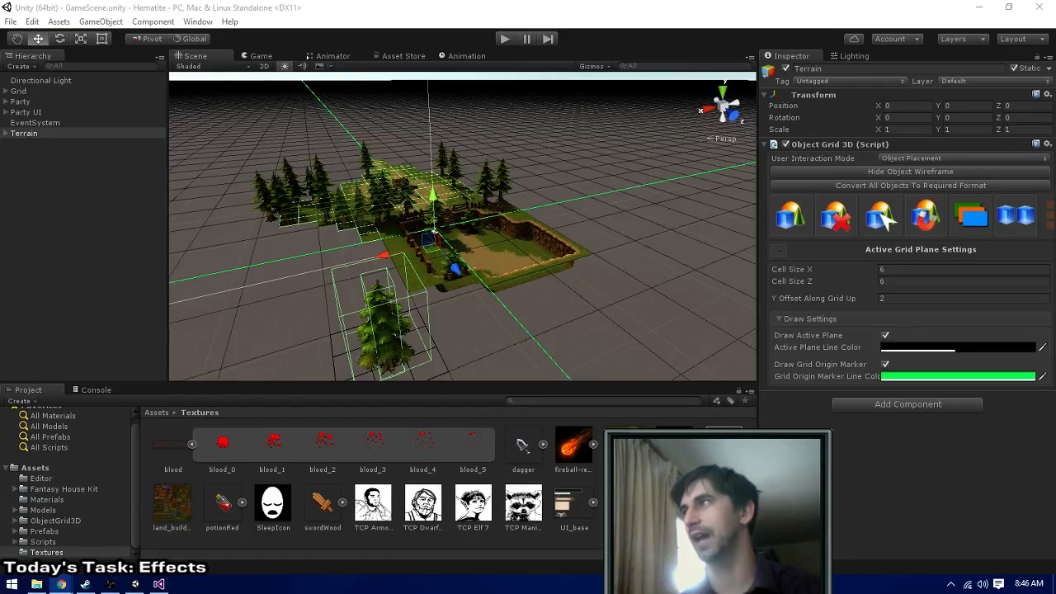
- Bring the browser window into view and look over the First Person Dungeon Crawl Art Pack's previews and downloadable files
{"action": "left_click_drag", "start_coordinate": [0, 74], "coordinate": [392, 77]}
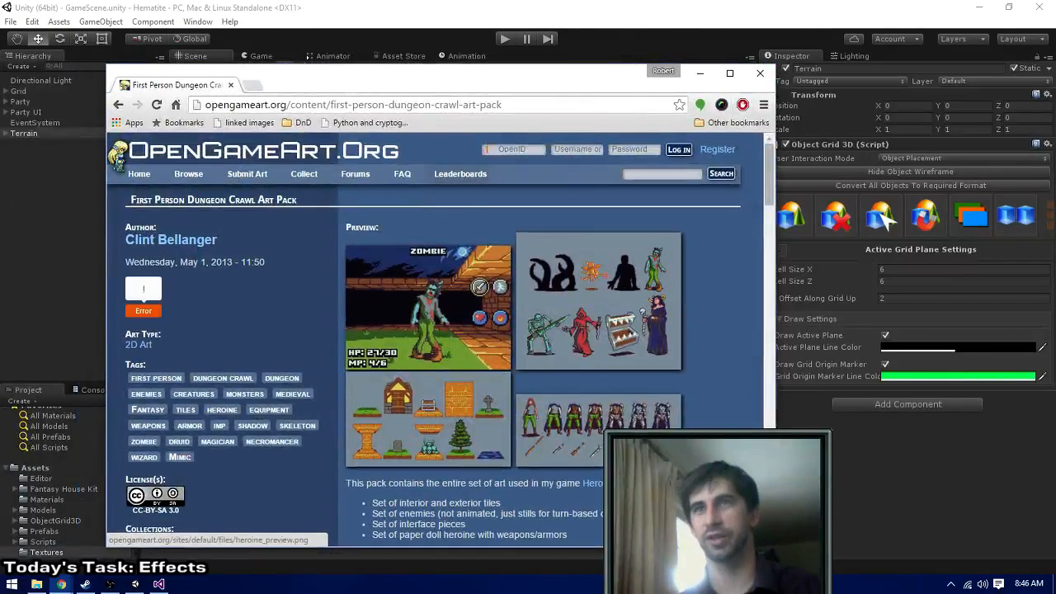
{"action": "scroll", "coordinate": [707, 331], "scroll_direction": "down", "scroll_amount": 5}
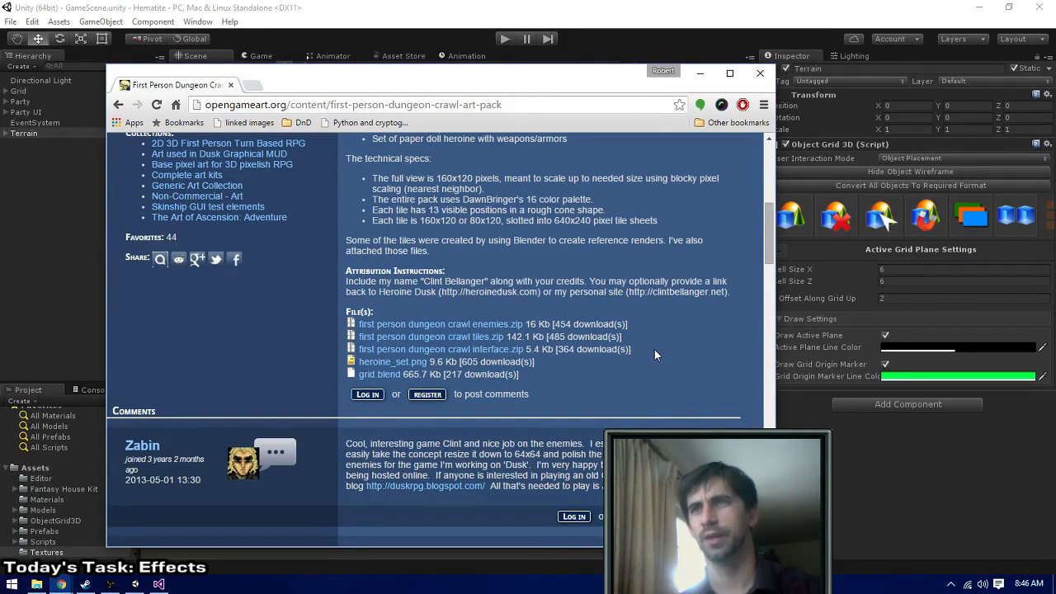
{"action": "scroll", "coordinate": [344, 194], "scroll_direction": "up", "scroll_amount": 4}
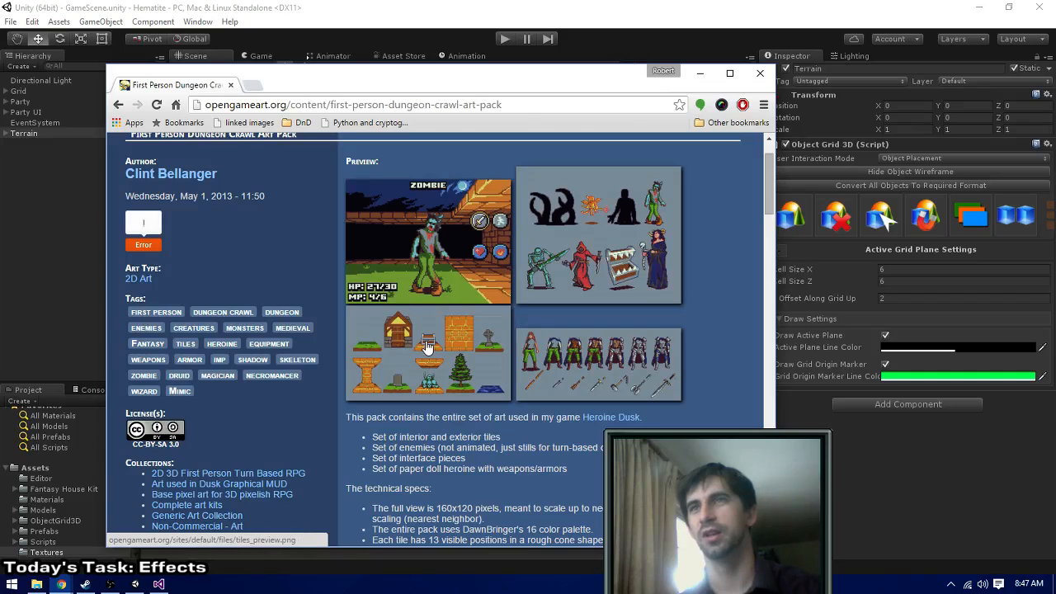
- Search Google for "healing particle effect" and show the image results
{"action": "left_click", "coordinate": [217, 106]}
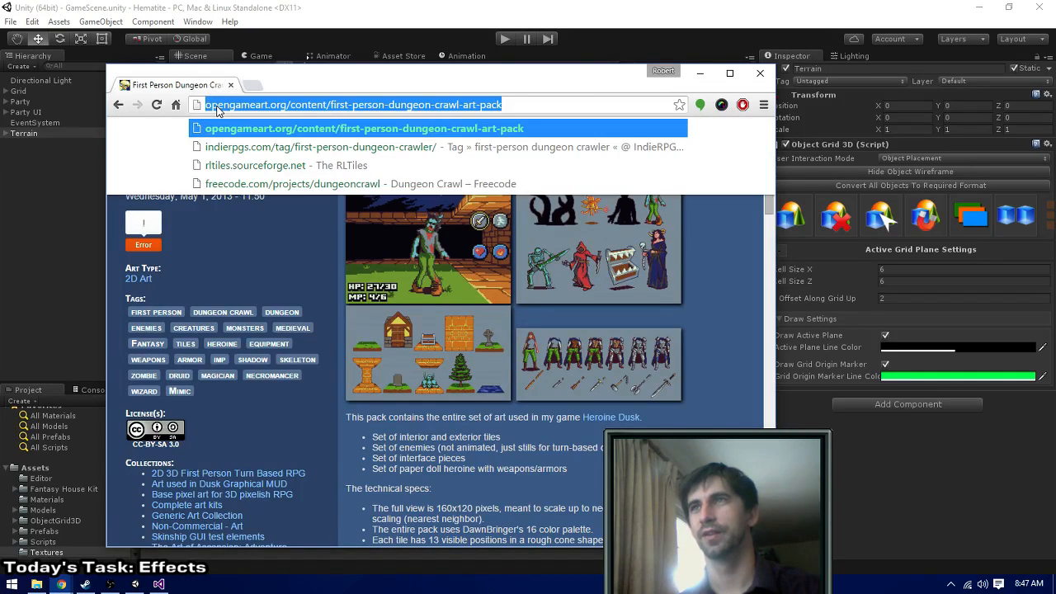
{"action": "type", "text": "healing "}
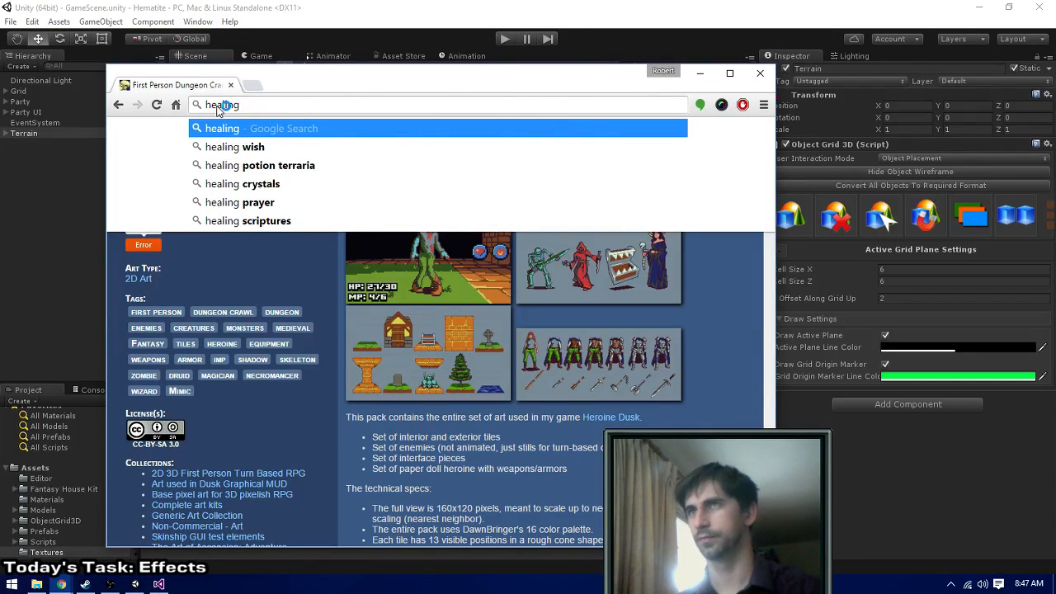
{"action": "type", "text": "particle effec"}
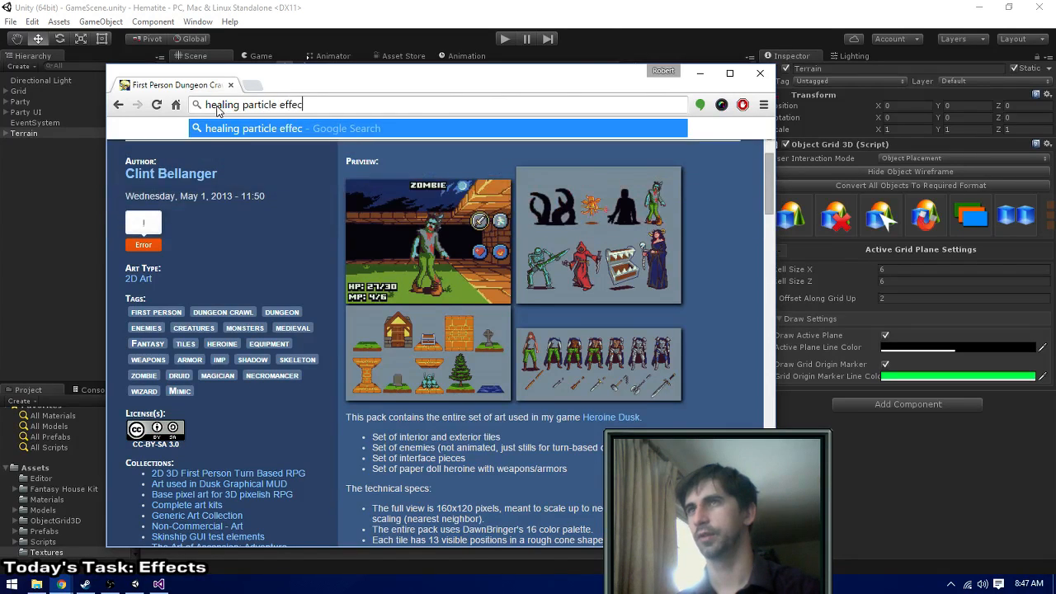
{"action": "type", "text": "t"}
{"action": "key", "text": "Return"}
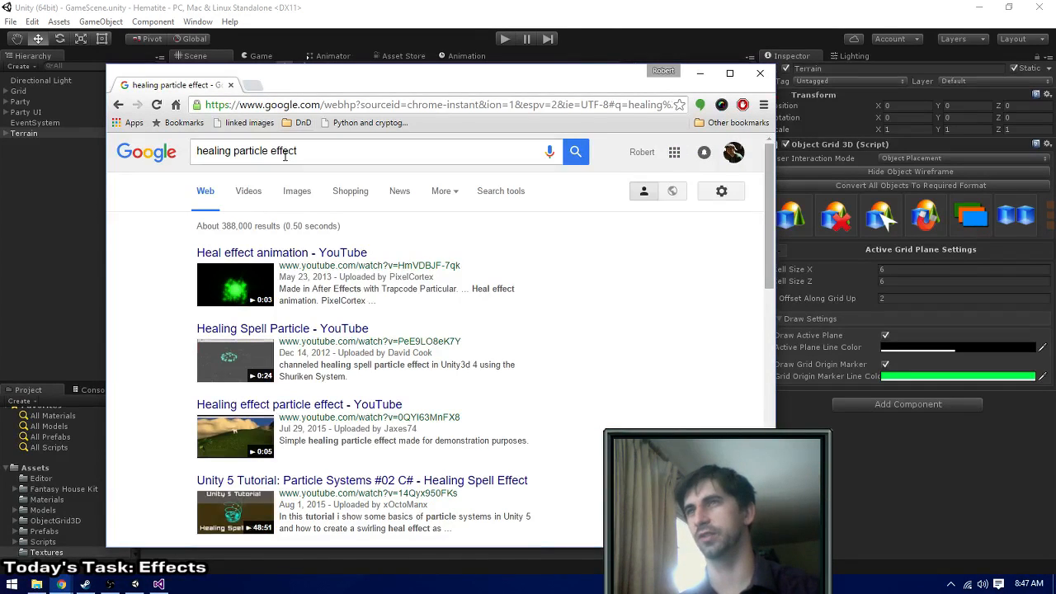
{"action": "left_click", "coordinate": [298, 193]}
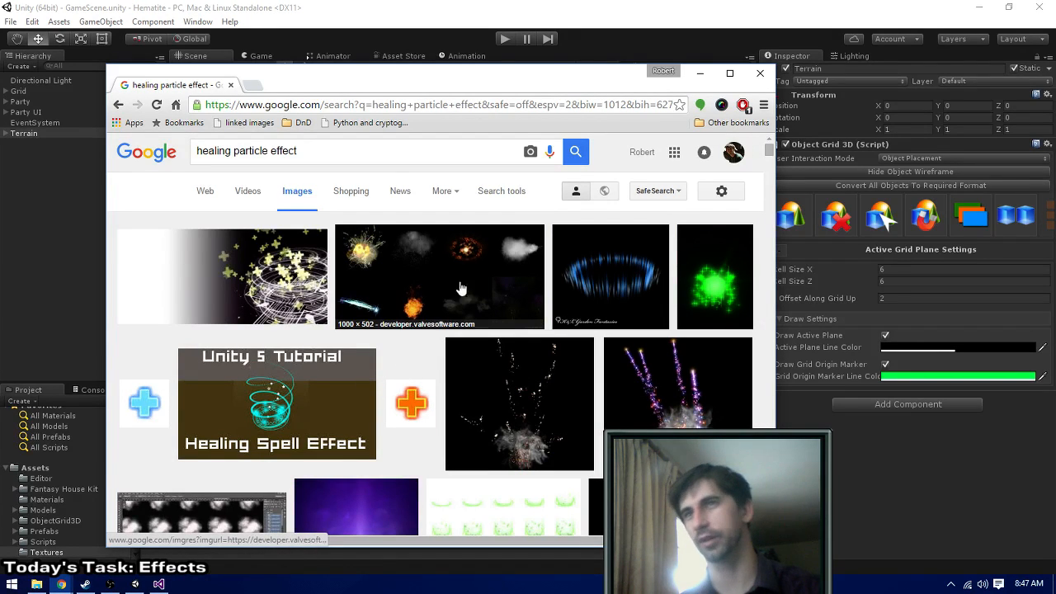
- Browse the healing particle effect images and open the green 960 × 768 heal sprite sheet from mrbubblewand.wordpress.com in a separate tab
{"action": "scroll", "coordinate": [651, 354], "scroll_direction": "down", "scroll_amount": 1}
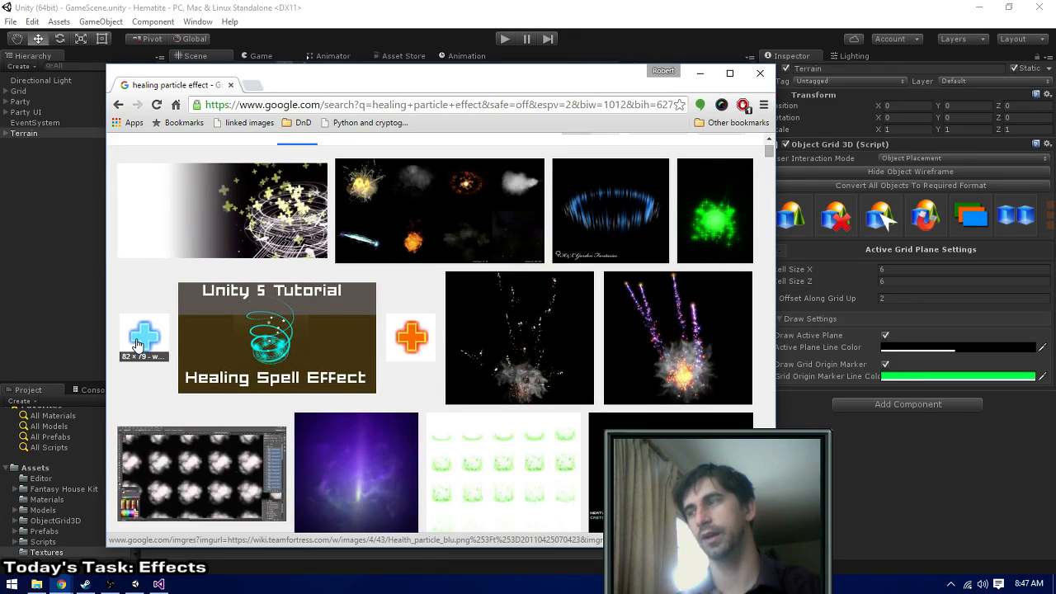
{"action": "scroll", "coordinate": [151, 376], "scroll_direction": "down", "scroll_amount": 2}
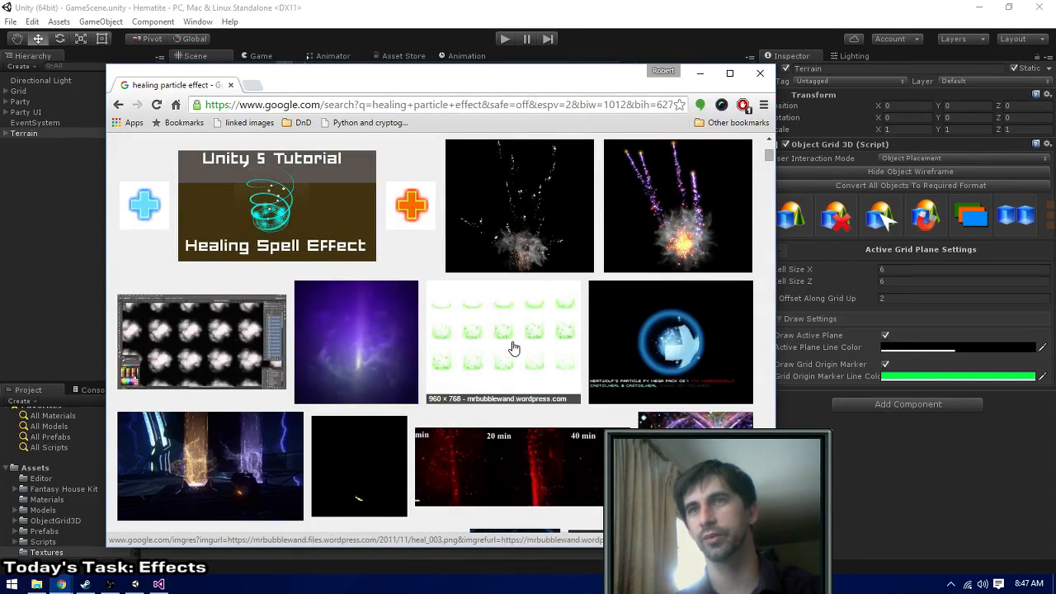
{"action": "scroll", "coordinate": [513, 348], "scroll_direction": "down", "scroll_amount": 2}
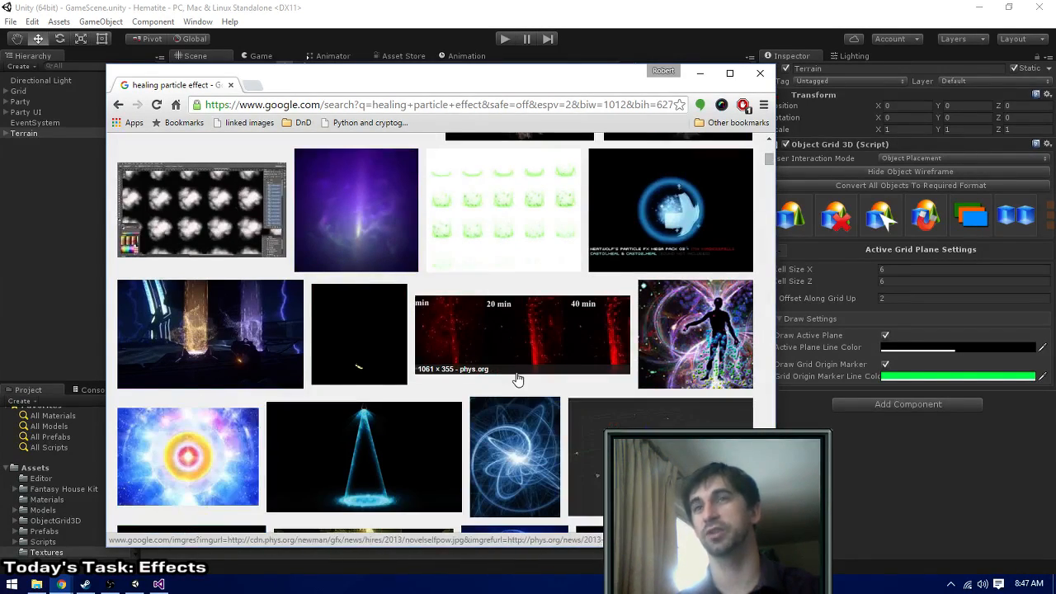
{"action": "middle_click", "coordinate": [523, 213]}
{"action": "scroll", "coordinate": [516, 404], "scroll_direction": "down", "scroll_amount": 4}
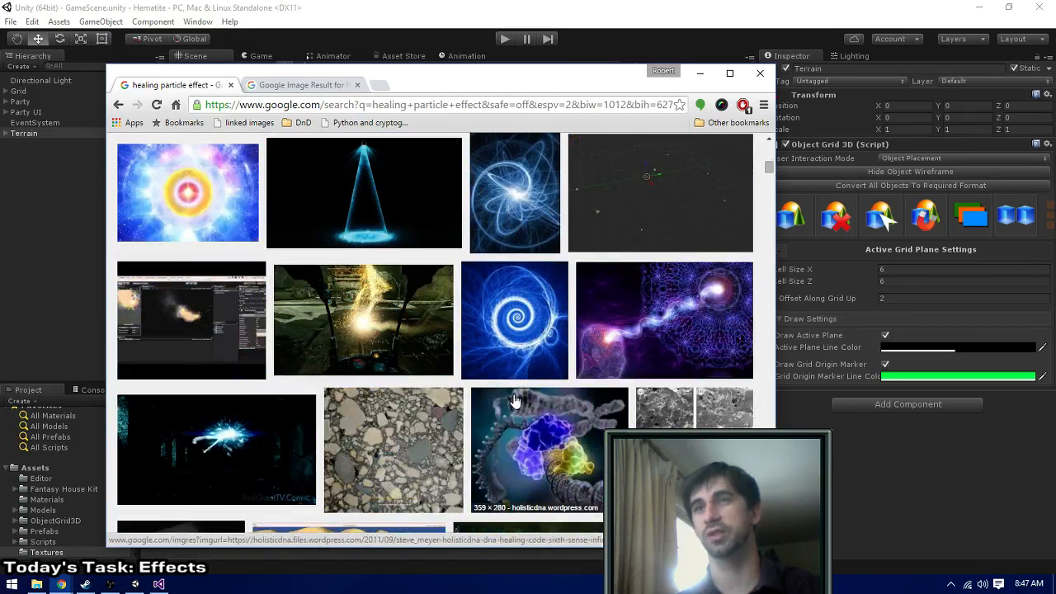
{"action": "scroll", "coordinate": [515, 405], "scroll_direction": "down", "scroll_amount": 4}
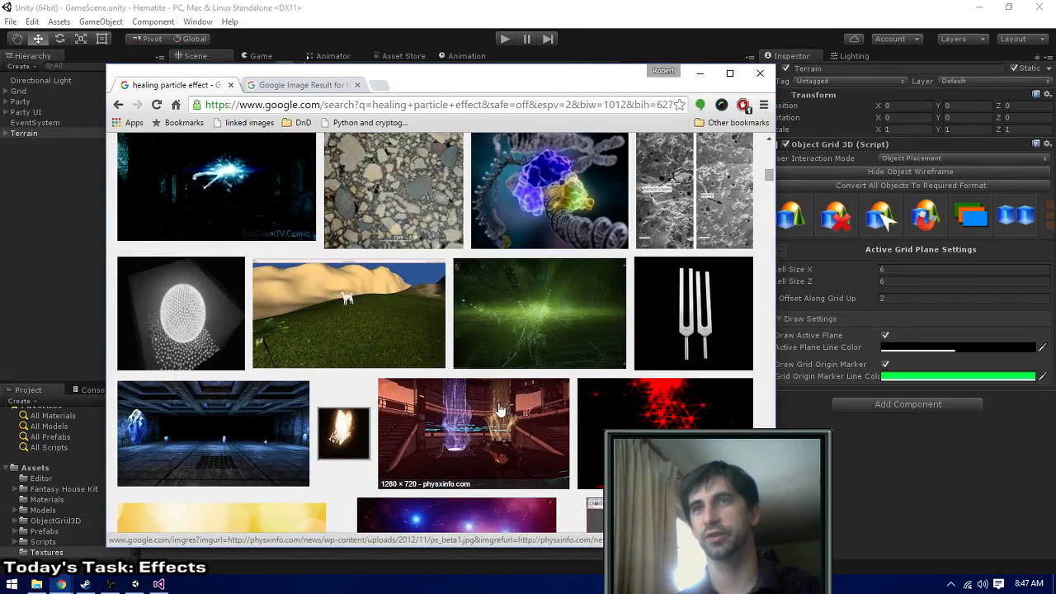
{"action": "scroll", "coordinate": [487, 410], "scroll_direction": "down", "scroll_amount": 4}
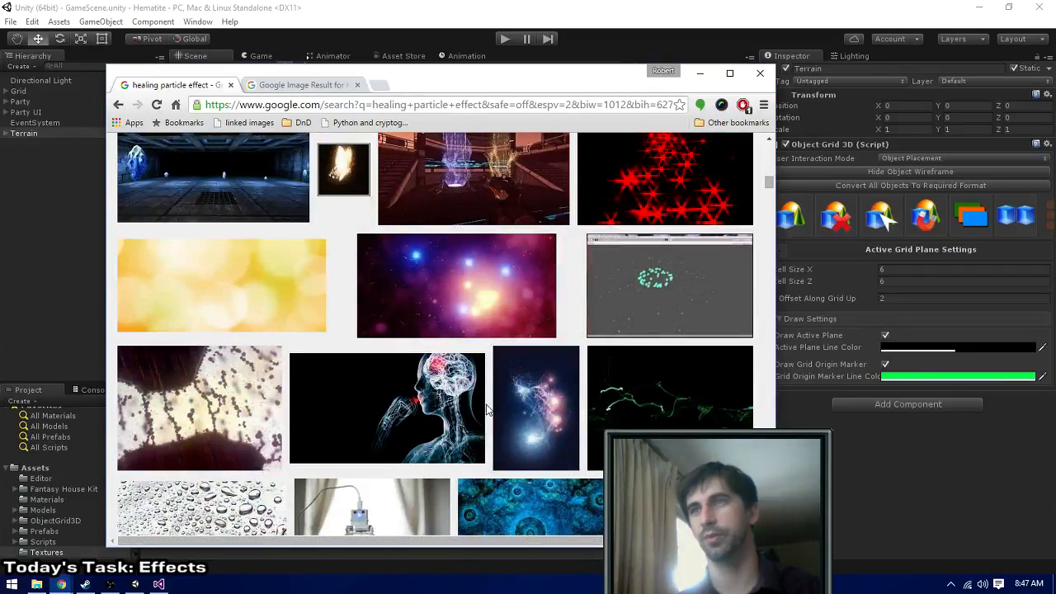
{"action": "scroll", "coordinate": [487, 410], "scroll_direction": "down", "scroll_amount": 5}
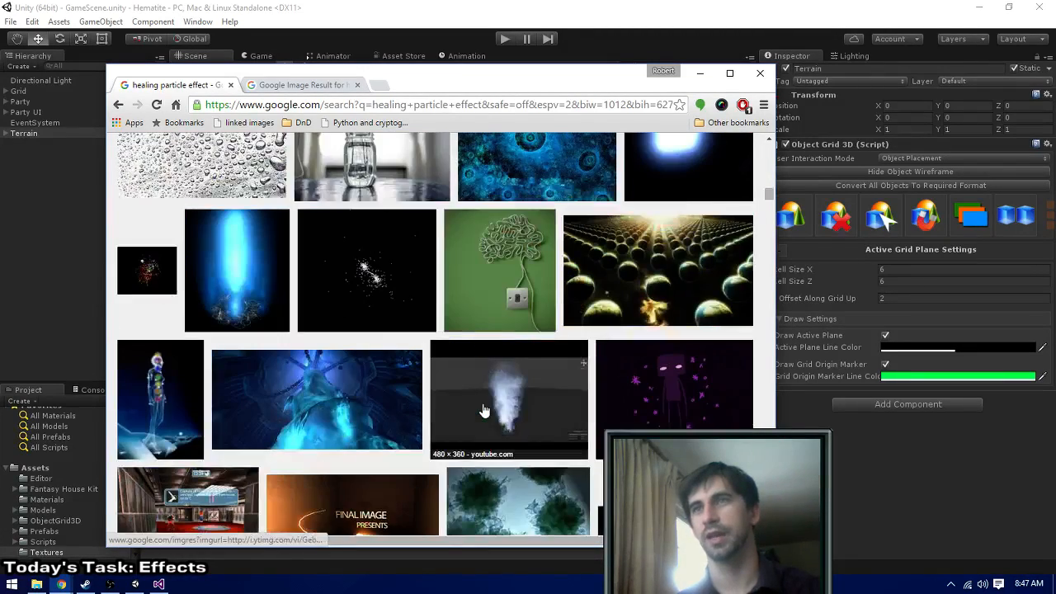
{"action": "scroll", "coordinate": [484, 410], "scroll_direction": "up", "scroll_amount": 15}
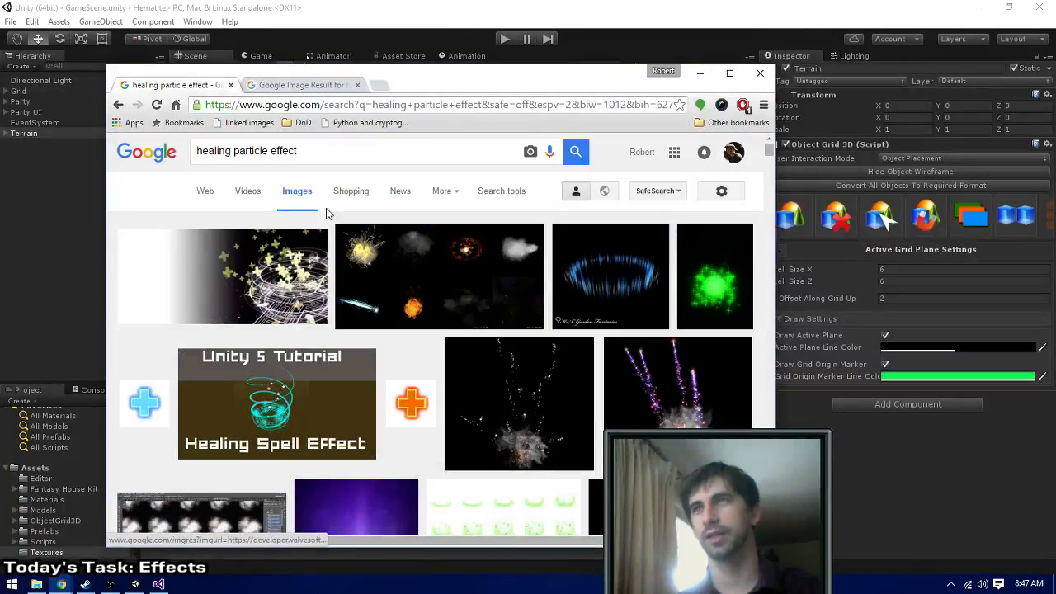
- Change the image search to "heal particle effect", look through the results, and close the search tab
{"action": "left_click", "coordinate": [231, 151]}
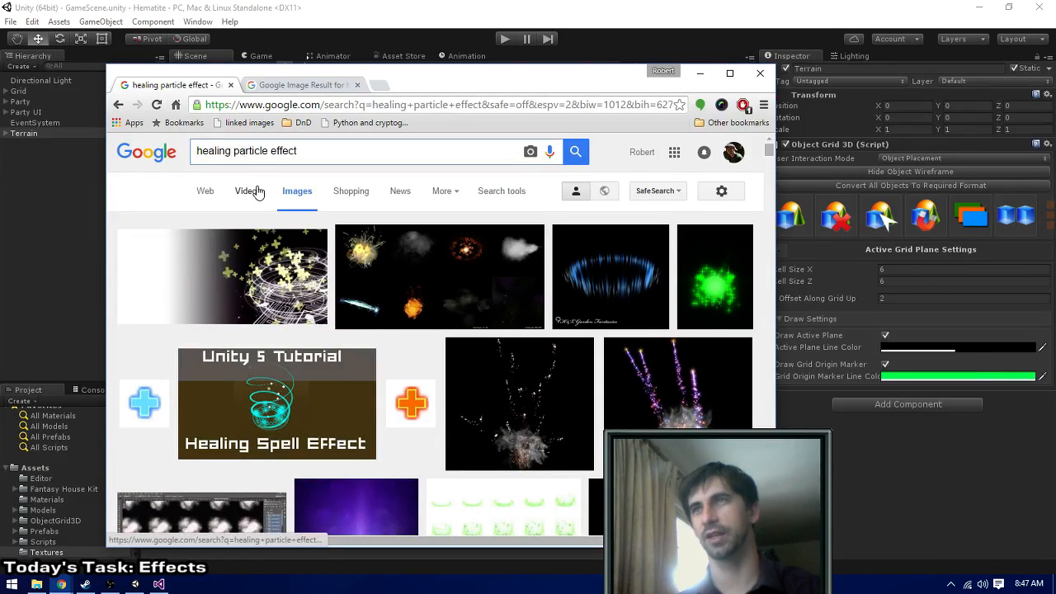
{"action": "key", "text": "BackSpace"}
{"action": "key", "text": "BackSpace"}
{"action": "key", "text": "BackSpace"}
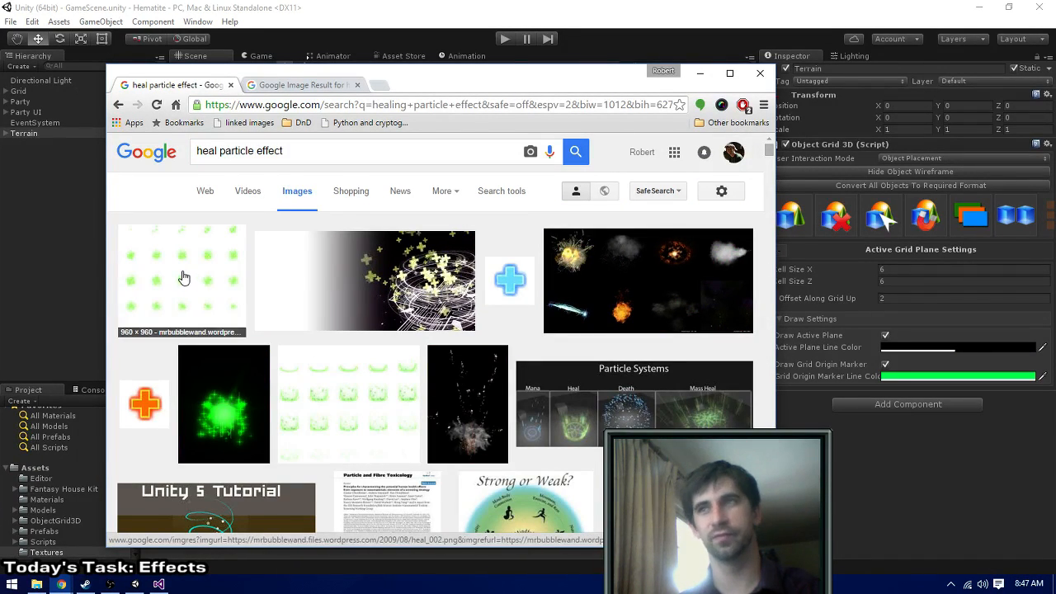
{"action": "scroll", "coordinate": [316, 360], "scroll_direction": "down", "scroll_amount": 2}
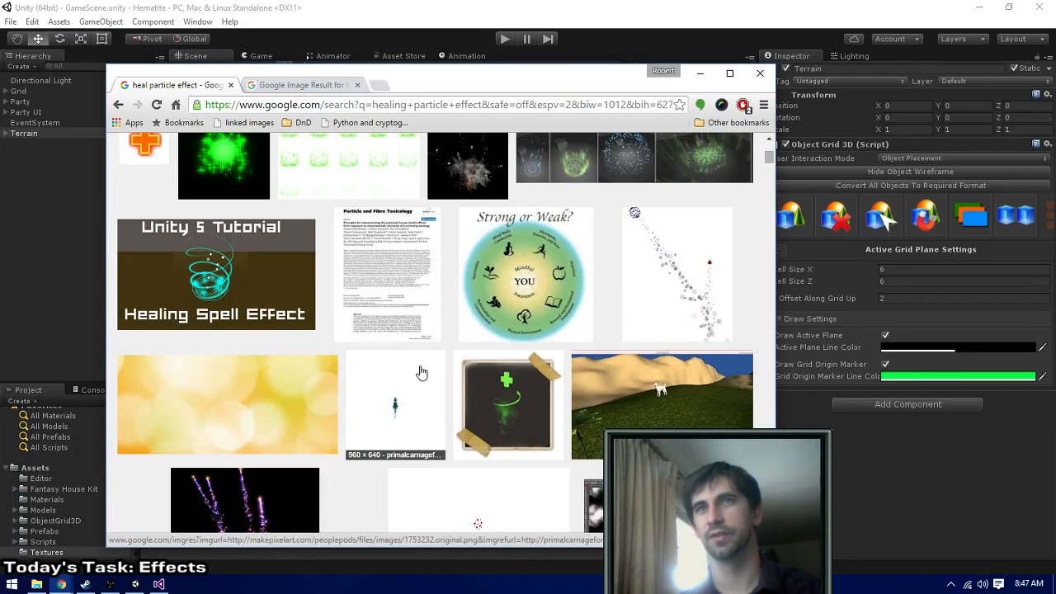
{"action": "scroll", "coordinate": [422, 371], "scroll_direction": "down", "scroll_amount": 3}
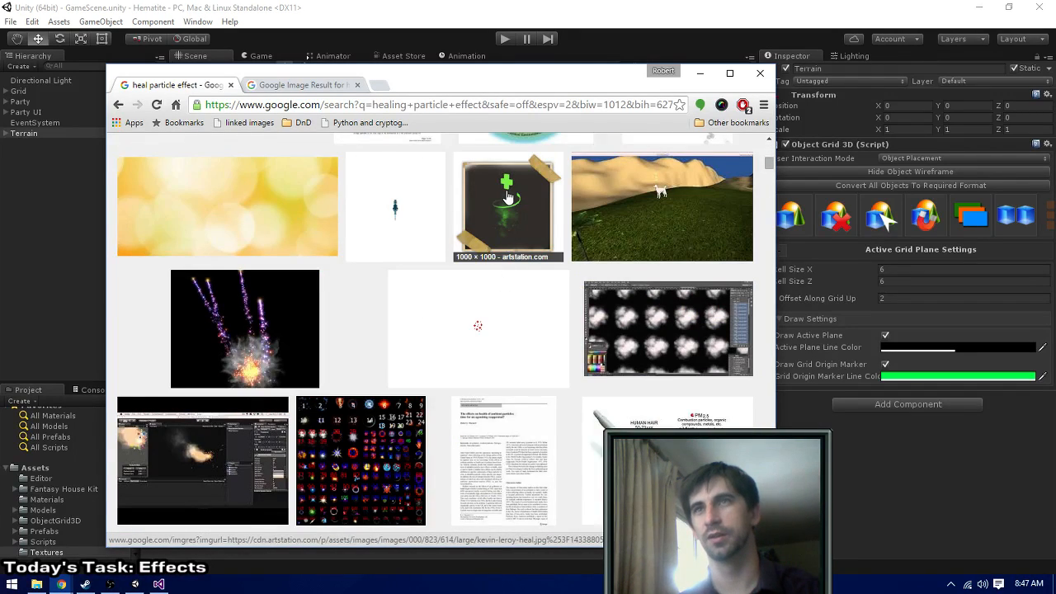
{"action": "scroll", "coordinate": [367, 336], "scroll_direction": "down", "scroll_amount": 2}
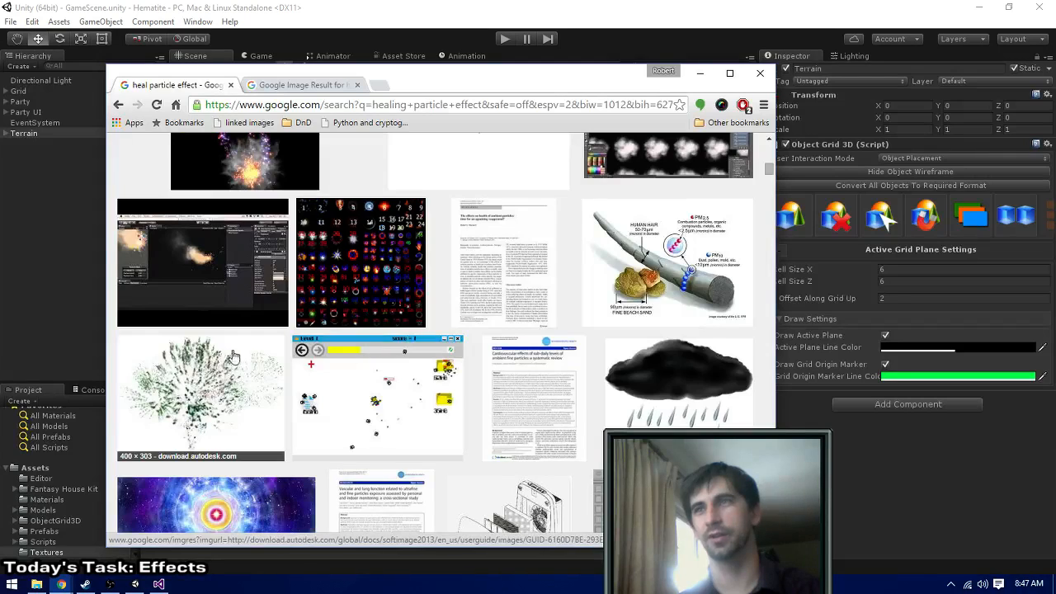
{"action": "scroll", "coordinate": [354, 355], "scroll_direction": "down", "scroll_amount": 3}
{"action": "key", "text": "ctrl+w"}
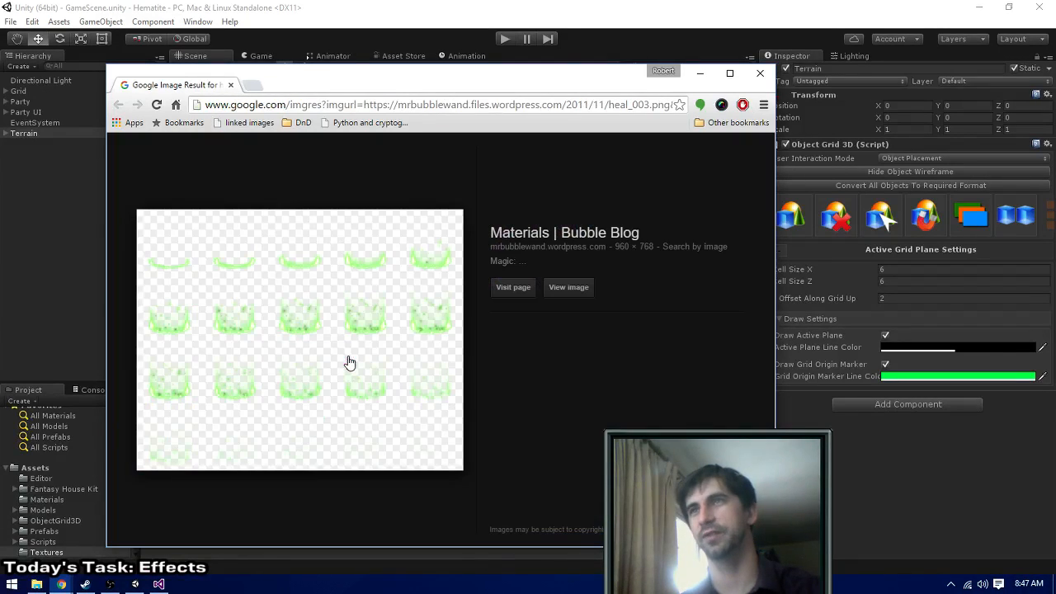
- Visit the source page of the heal sprite sheet and look over Bubble Blog's Materials and Animation Sheets section
{"action": "left_click", "coordinate": [513, 287]}
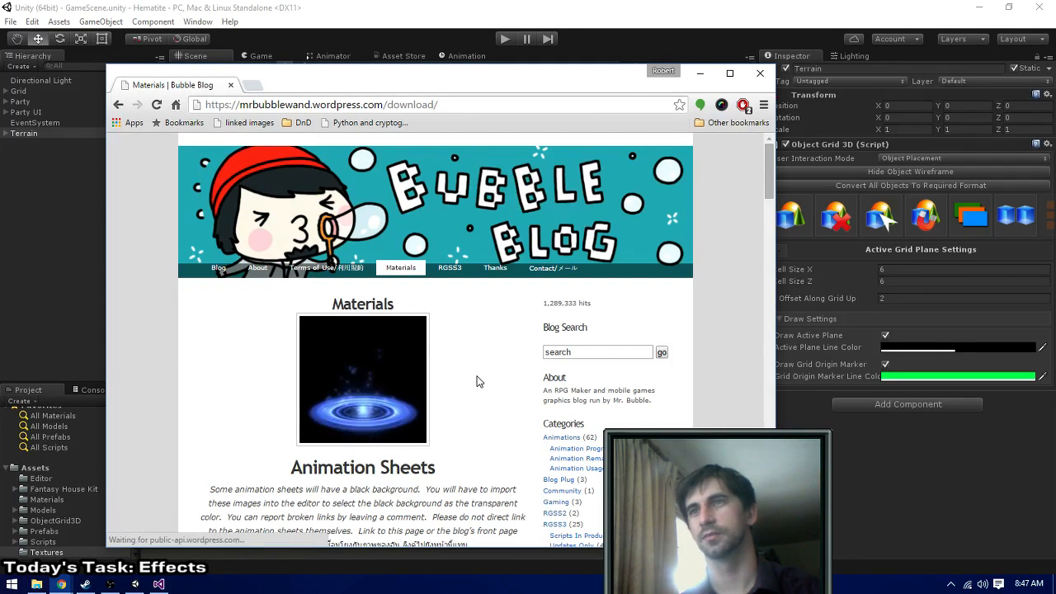
{"action": "scroll", "coordinate": [478, 379], "scroll_direction": "down", "scroll_amount": 1}
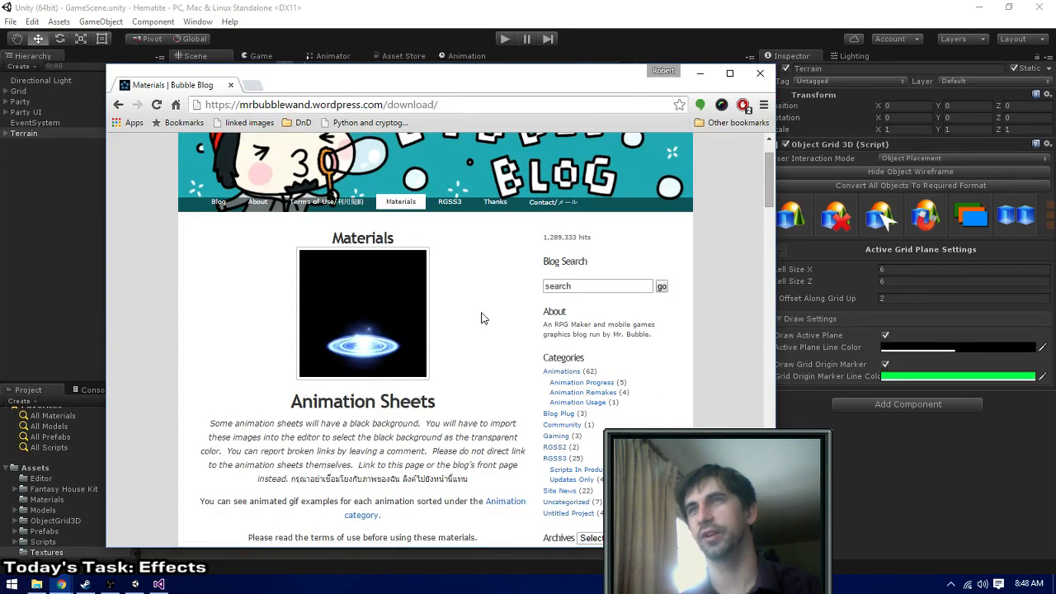
{"action": "scroll", "coordinate": [483, 318], "scroll_direction": "down", "scroll_amount": 3}
{"action": "scroll", "coordinate": [479, 325], "scroll_direction": "up", "scroll_amount": 2}
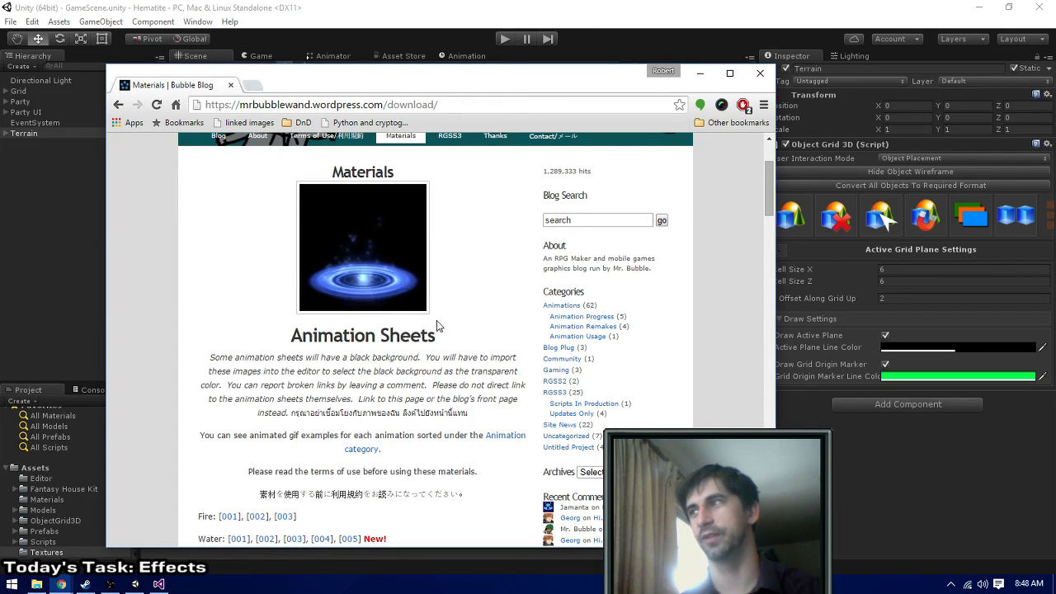
{"action": "scroll", "coordinate": [367, 256], "scroll_direction": "up", "scroll_amount": 1}
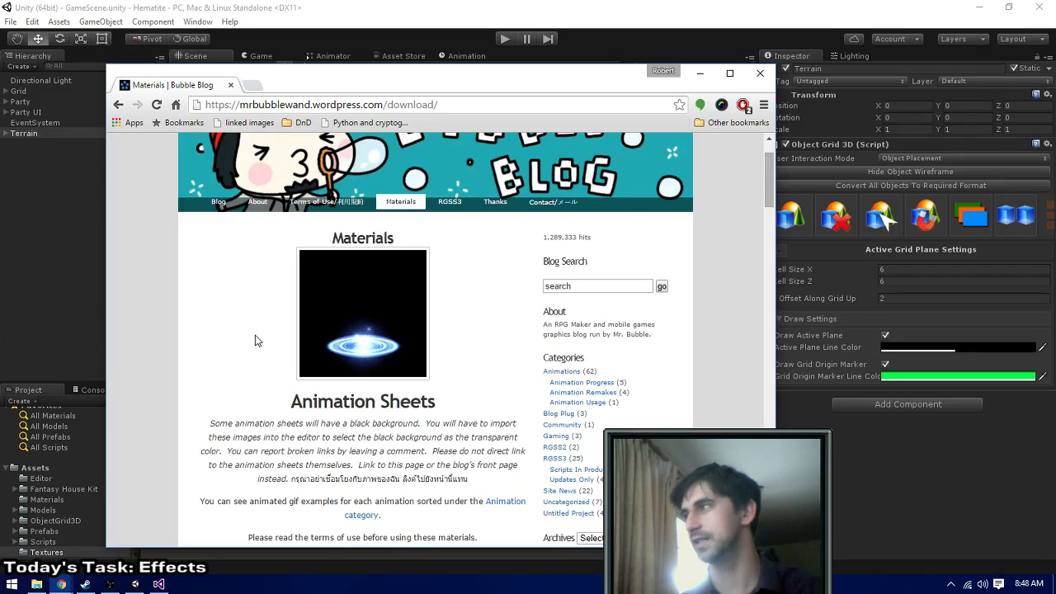
- Open the blog's Animations category and examine the posted effects, including the Heal_003 animation
{"action": "left_click", "coordinate": [558, 372]}
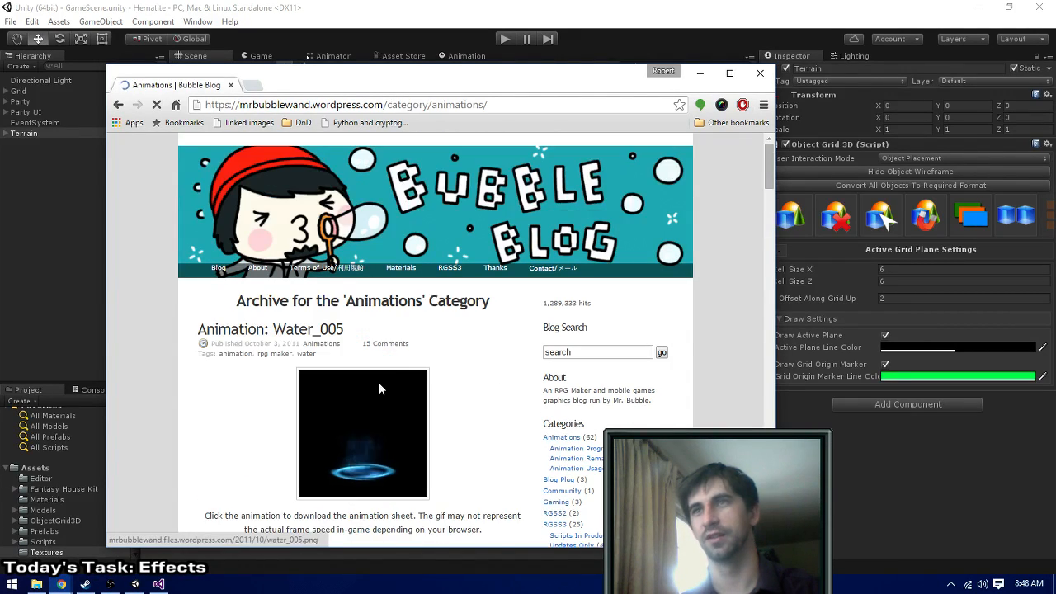
{"action": "scroll", "coordinate": [474, 369], "scroll_direction": "down", "scroll_amount": 4}
{"action": "scroll", "coordinate": [476, 369], "scroll_direction": "down", "scroll_amount": 3}
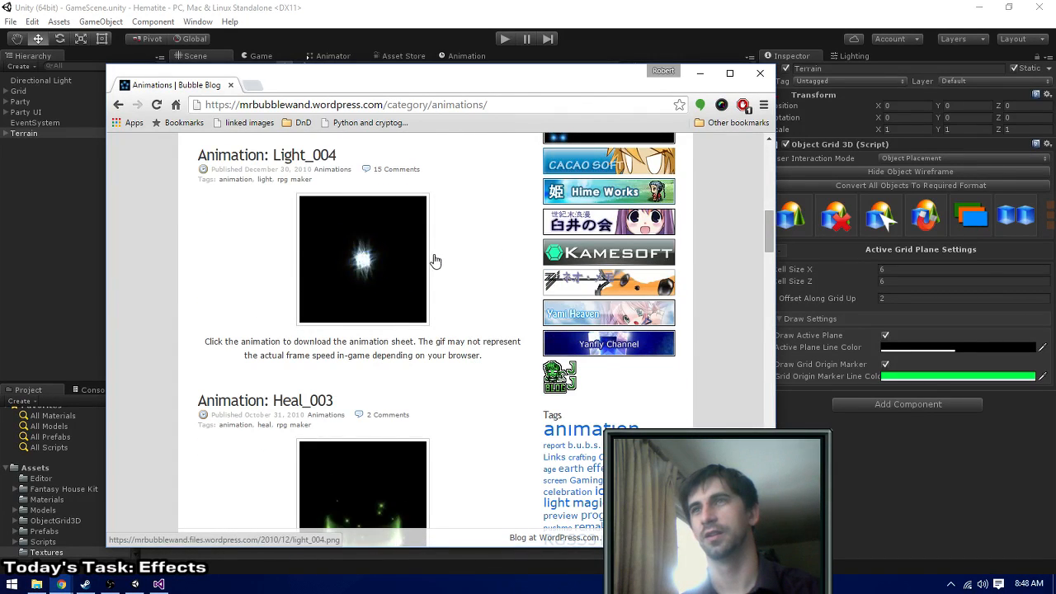
{"action": "scroll", "coordinate": [431, 283], "scroll_direction": "down", "scroll_amount": 2}
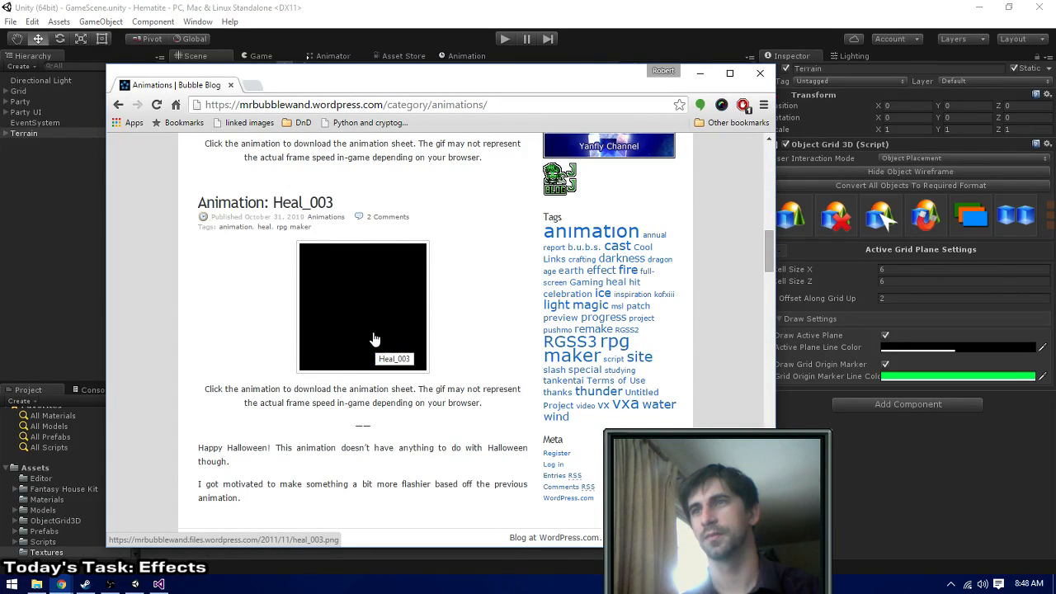
{"action": "scroll", "coordinate": [495, 319], "scroll_direction": "up", "scroll_amount": 10}
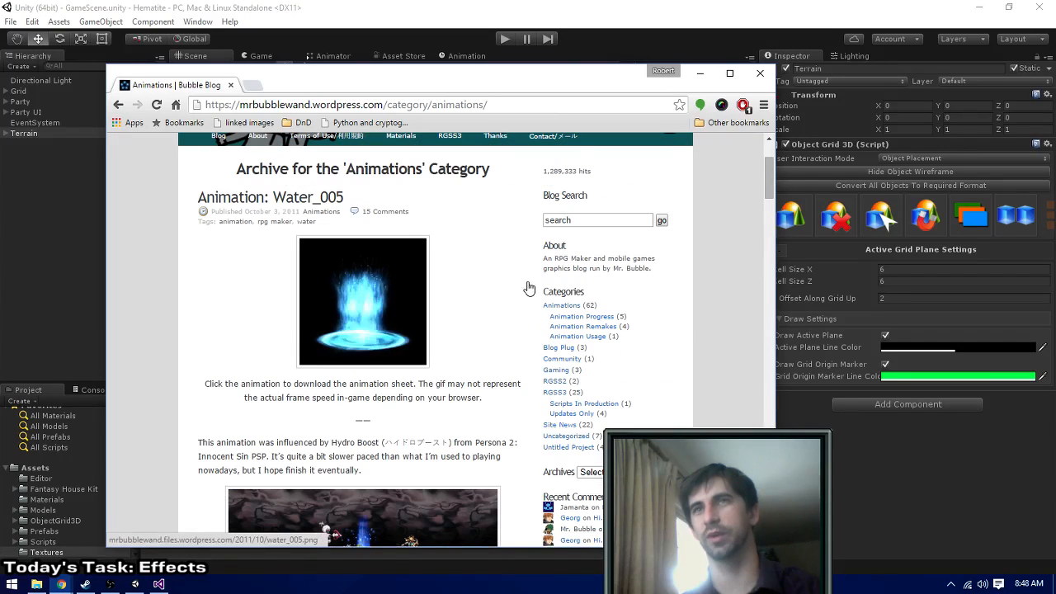
- Check the Animation Usage category in a separate tab, close it, and read the download note under the Water_005 animation
{"action": "middle_click", "coordinate": [565, 337]}
{"action": "left_click", "coordinate": [320, 86]}
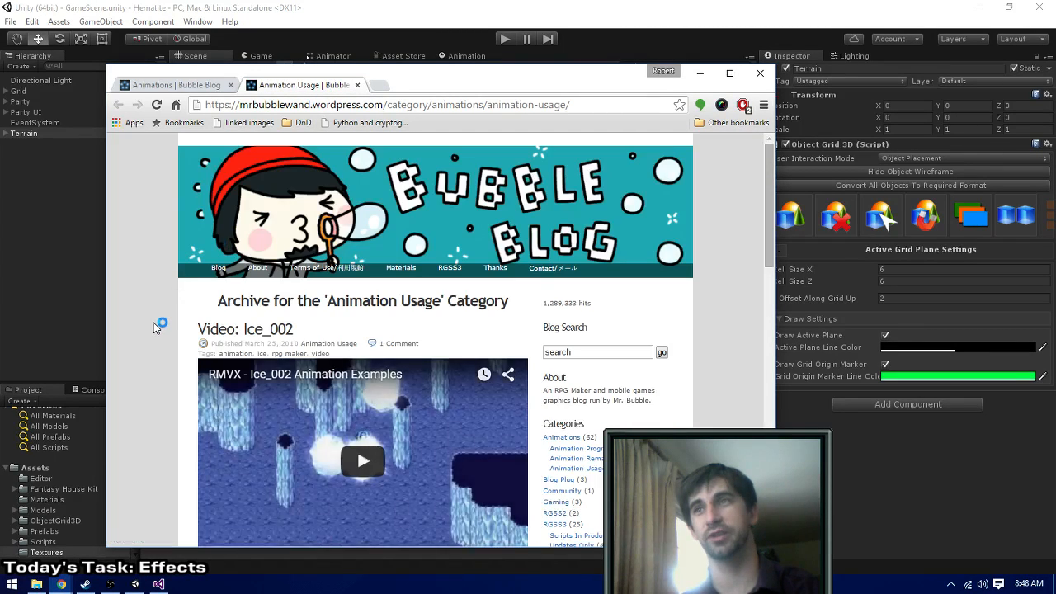
{"action": "scroll", "coordinate": [157, 329], "scroll_direction": "down", "scroll_amount": 10}
{"action": "scroll", "coordinate": [160, 338], "scroll_direction": "down", "scroll_amount": 5}
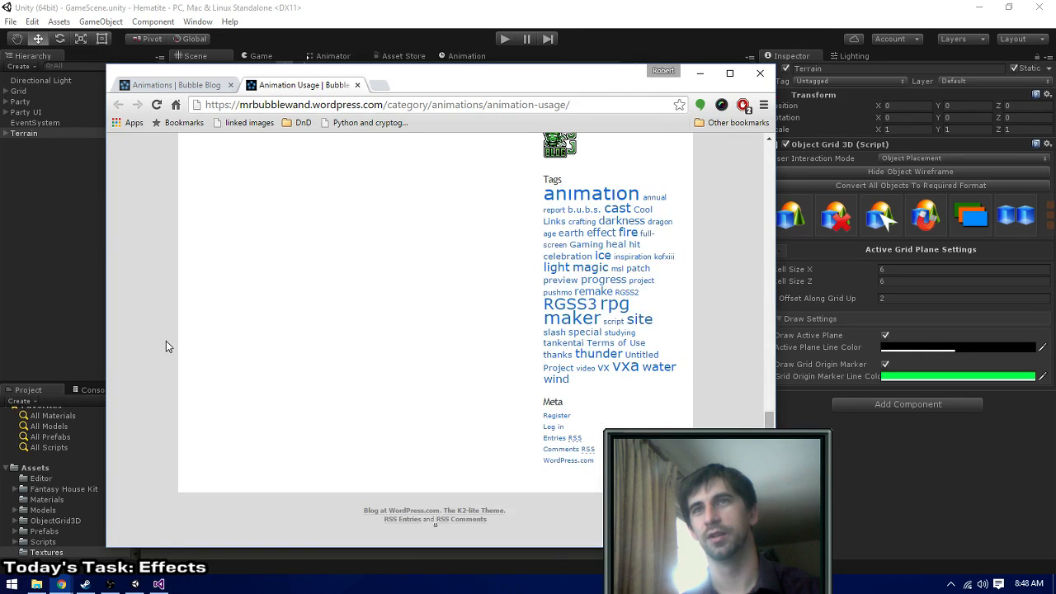
{"action": "scroll", "coordinate": [188, 342], "scroll_direction": "up", "scroll_amount": 15}
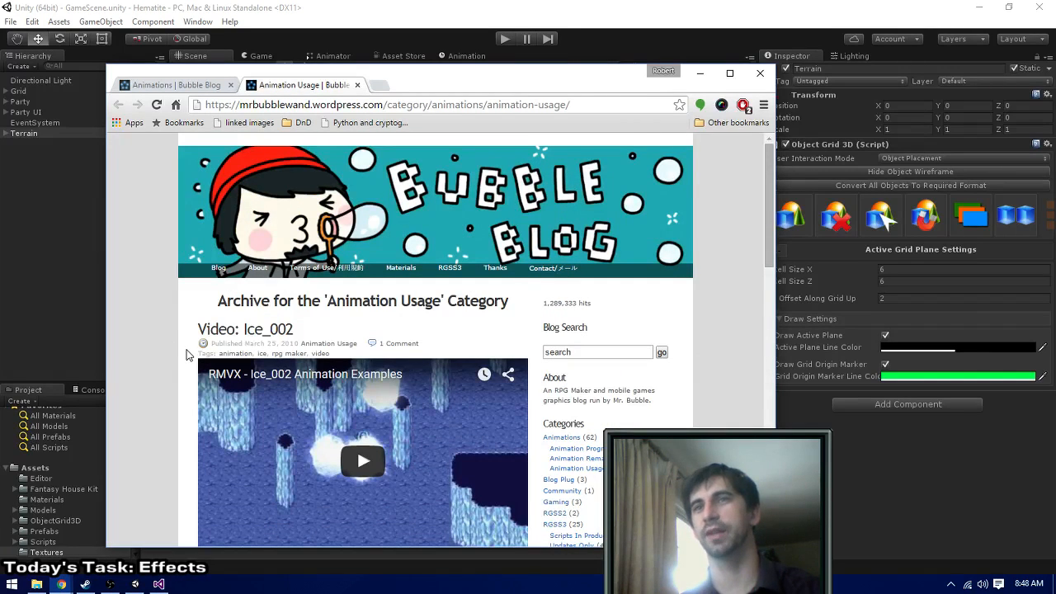
{"action": "key", "text": "ctrl+w"}
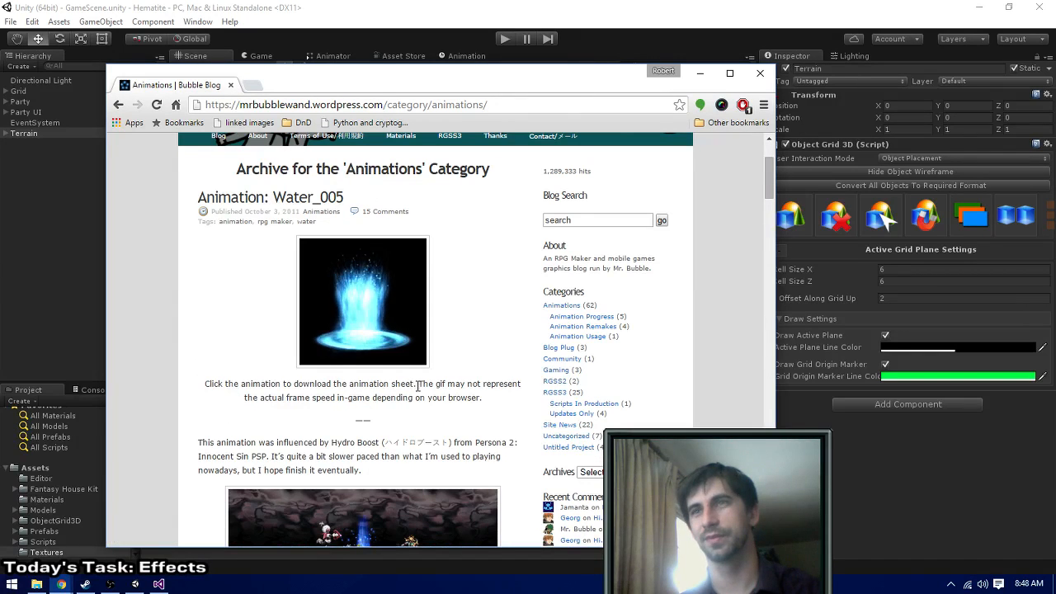
{"action": "left_click_drag", "start_coordinate": [420, 383], "coordinate": [495, 405]}
{"action": "left_click", "coordinate": [508, 409]}
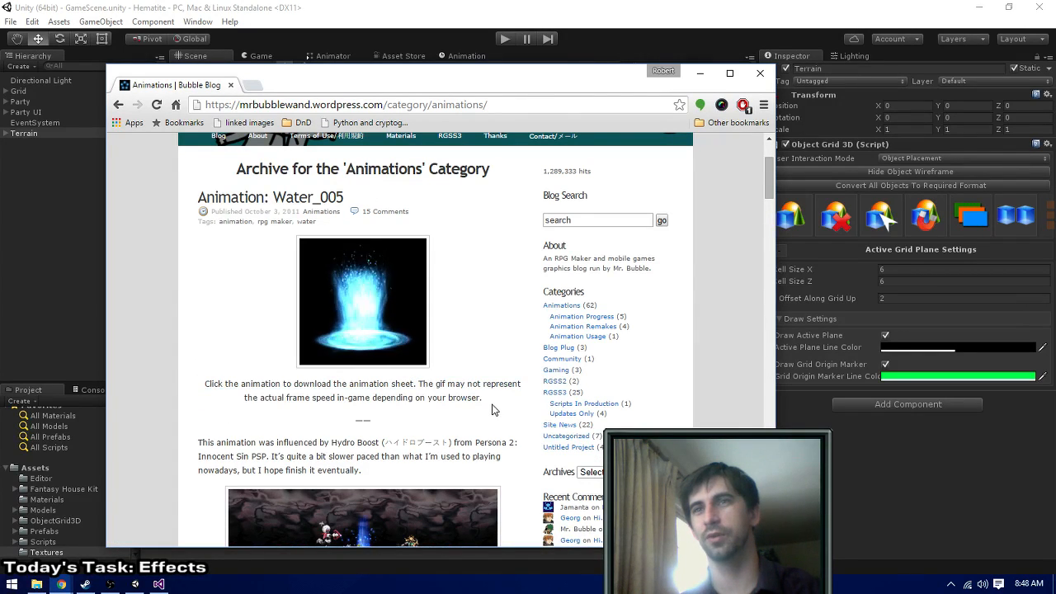
- Look over the posted animations in Bubble Blog's Animations category once more, and close the blog tab
{"action": "scroll", "coordinate": [486, 412], "scroll_direction": "down", "scroll_amount": 6}
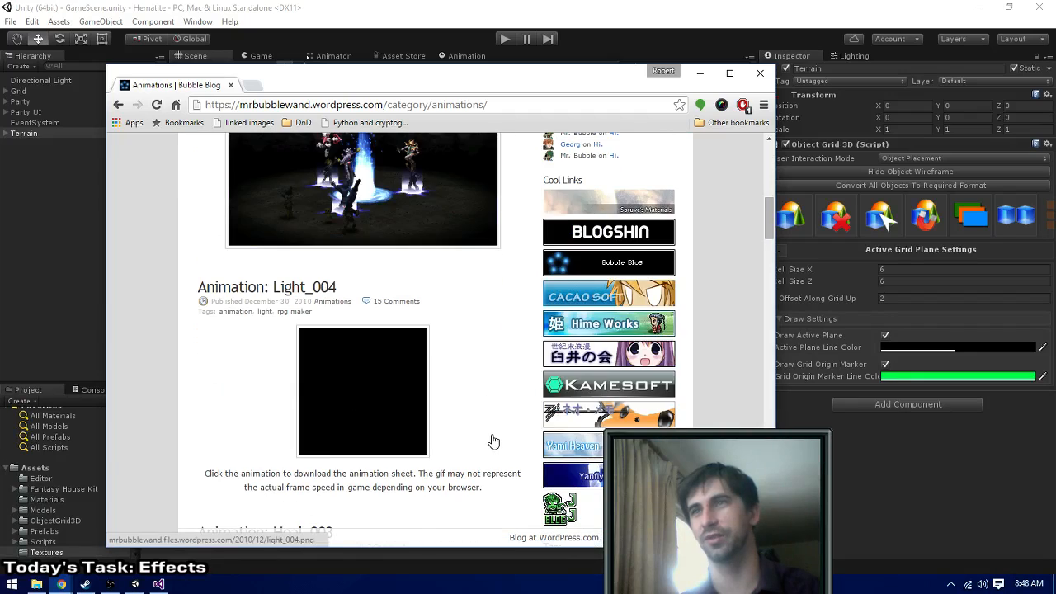
{"action": "scroll", "coordinate": [490, 435], "scroll_direction": "up", "scroll_amount": 7}
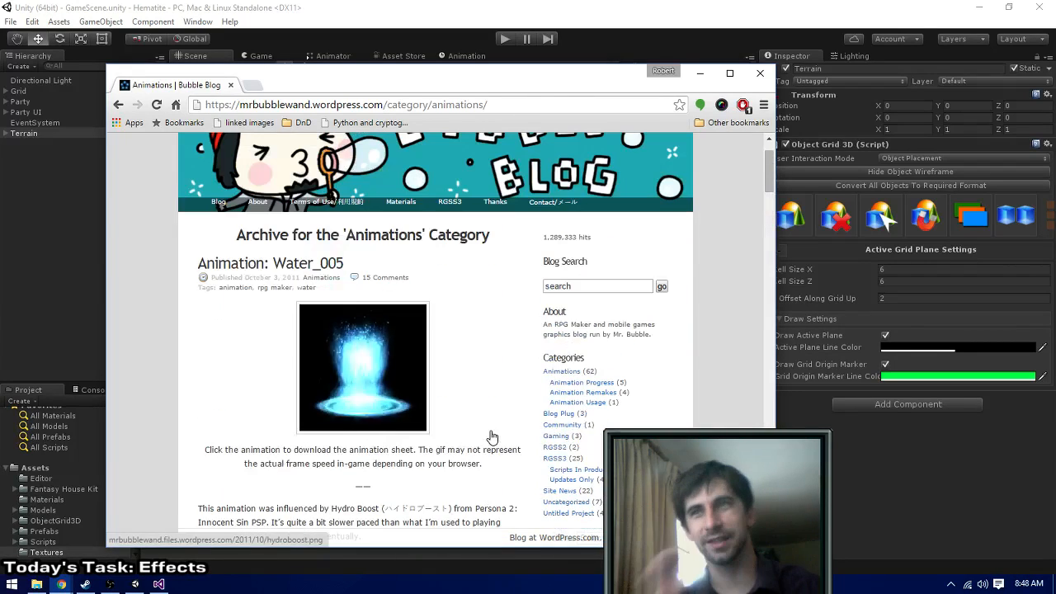
{"action": "scroll", "coordinate": [487, 429], "scroll_direction": "down", "scroll_amount": 9}
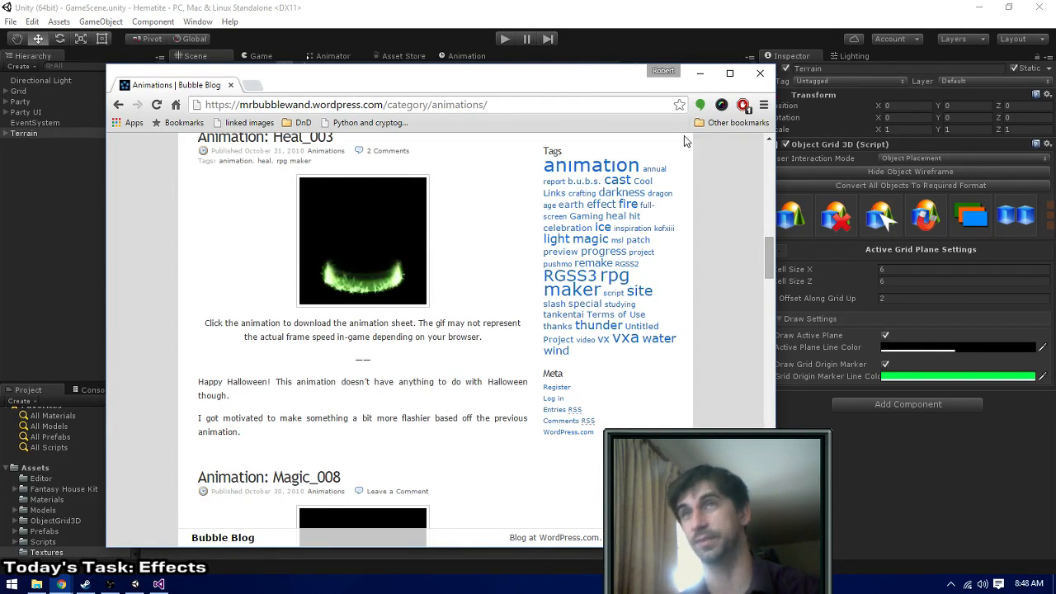
{"action": "middle_click", "coordinate": [162, 85]}
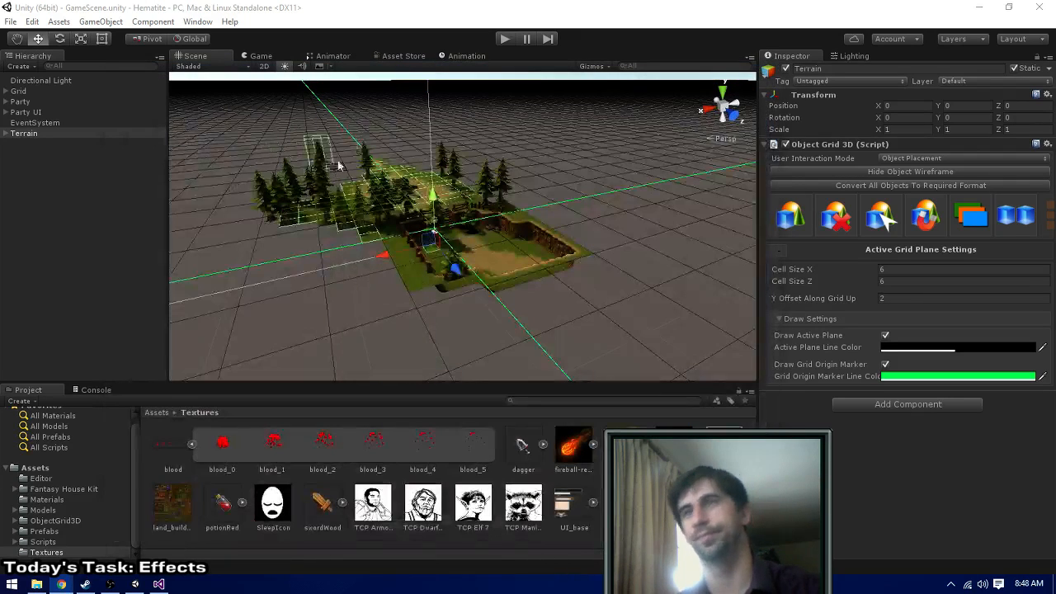
{"action": "left_click", "coordinate": [71, 122]}
{"action": "left_click", "coordinate": [64, 113]}
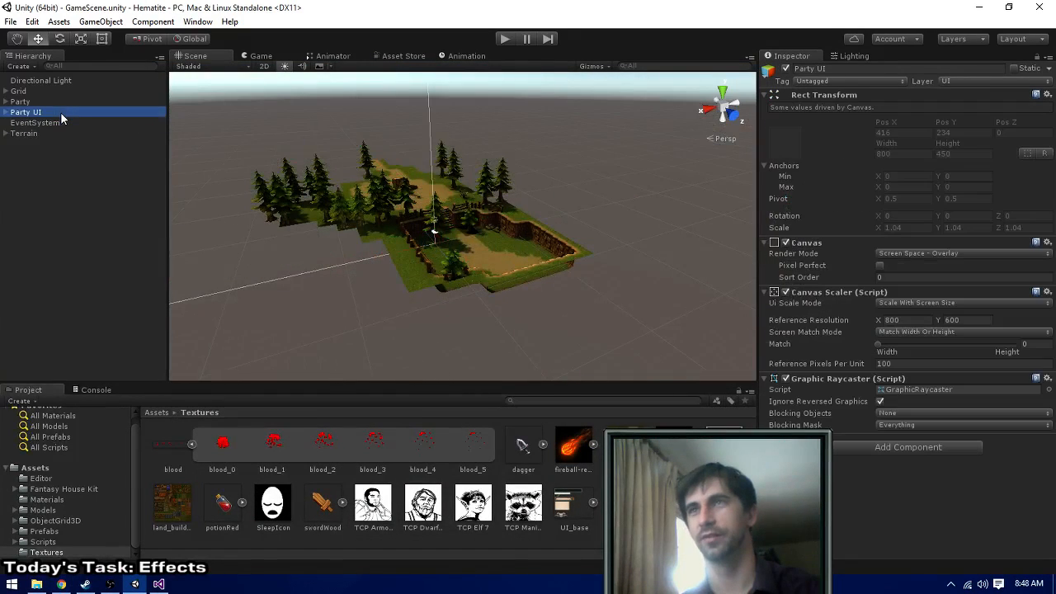
{"action": "scroll", "coordinate": [423, 221], "scroll_direction": "up", "scroll_amount": 5}
{"action": "scroll", "coordinate": [423, 216], "scroll_direction": "up", "scroll_amount": 4}
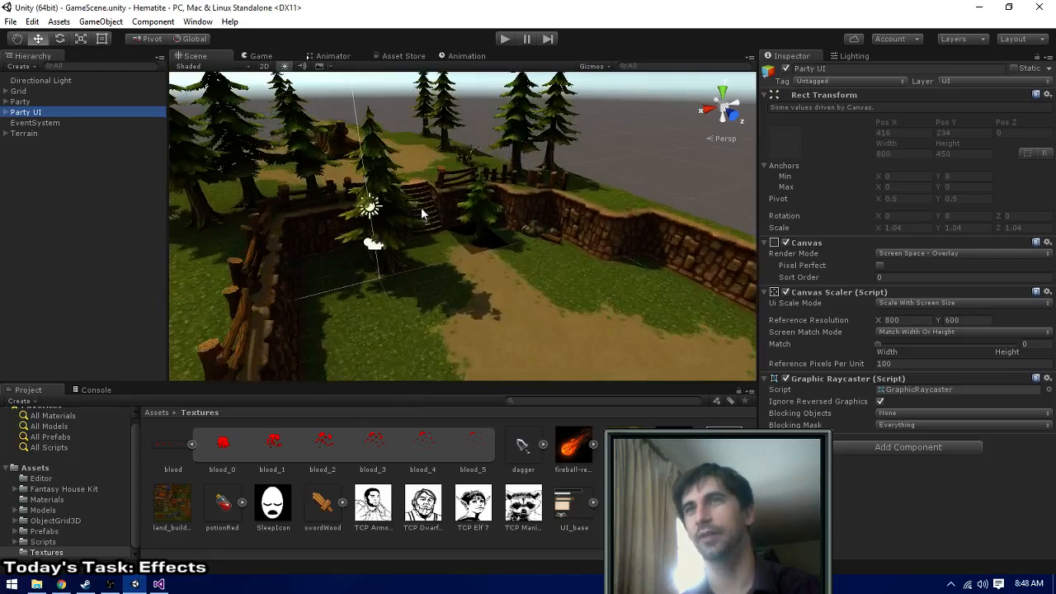
{"action": "middle_click_drag", "start_coordinate": [423, 215], "coordinate": [526, 217]}
{"action": "scroll", "coordinate": [484, 252], "scroll_direction": "down", "scroll_amount": 3}
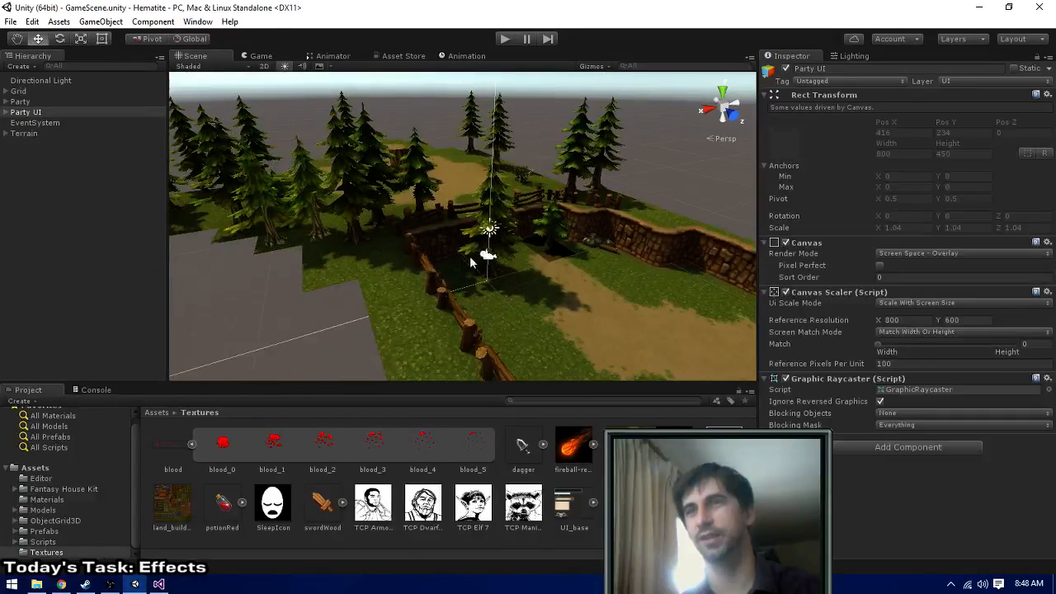
- View the first frames of the blood sprite sheet and enlarge the preview area for blood_2
{"action": "left_click", "coordinate": [224, 443]}
{"action": "left_click", "coordinate": [264, 448]}
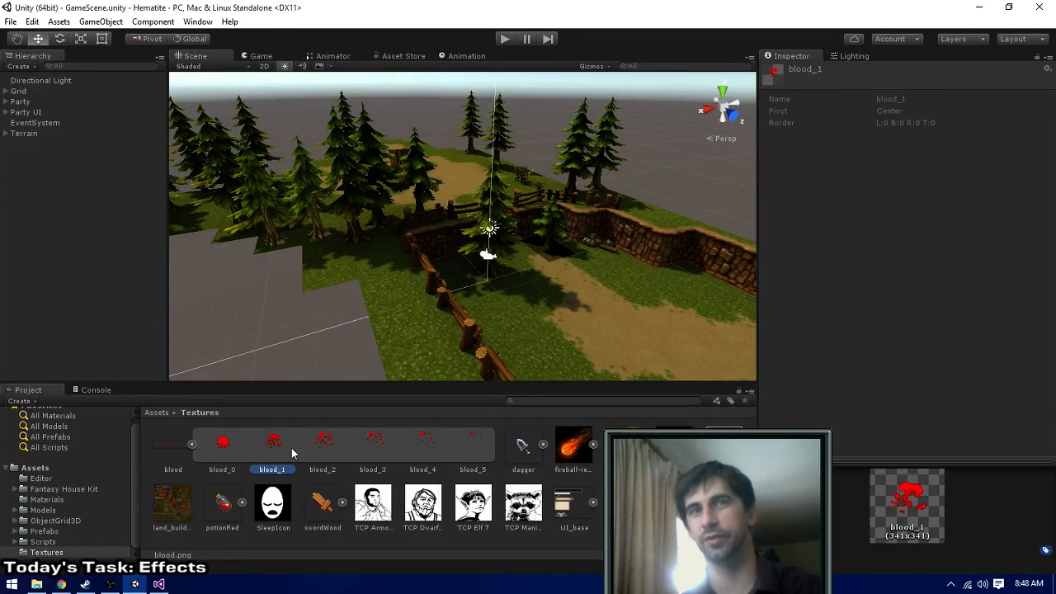
{"action": "left_click", "coordinate": [322, 447]}
{"action": "left_click_drag", "start_coordinate": [813, 458], "coordinate": [815, 294]}
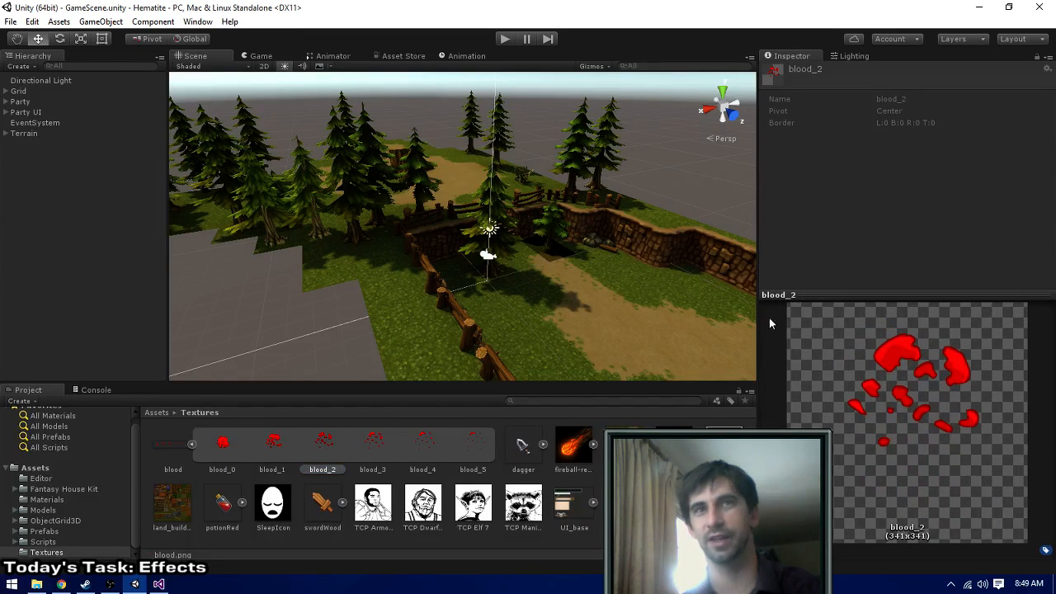
- Examine the blood animation frames one by one up to blood_5, and go back through them to blood_2
{"action": "left_click", "coordinate": [289, 444]}
{"action": "left_click", "coordinate": [324, 446]}
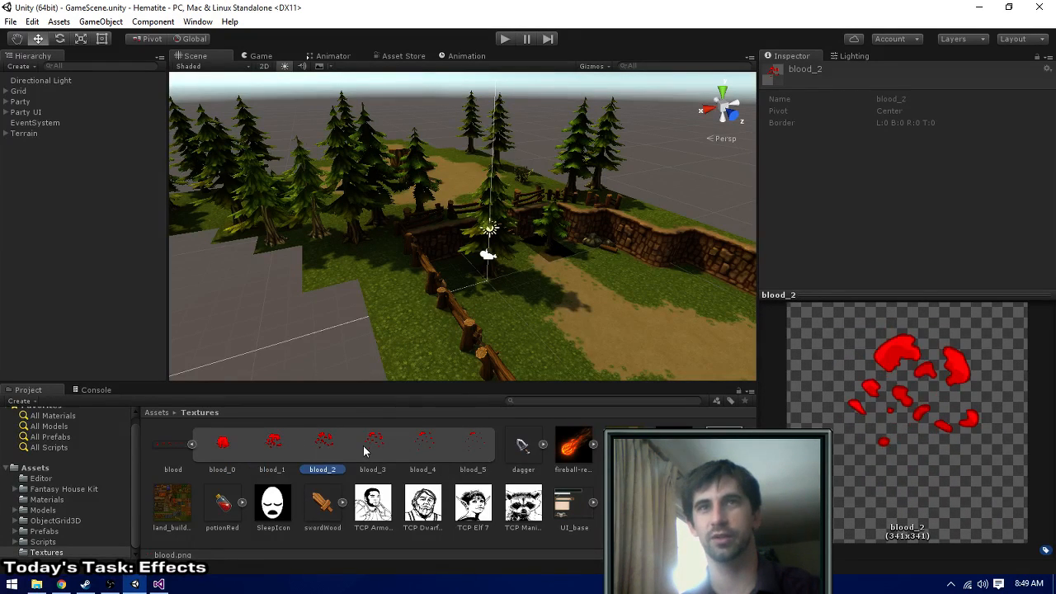
{"action": "left_click", "coordinate": [378, 447]}
{"action": "left_click", "coordinate": [423, 446]}
{"action": "left_click", "coordinate": [472, 444]}
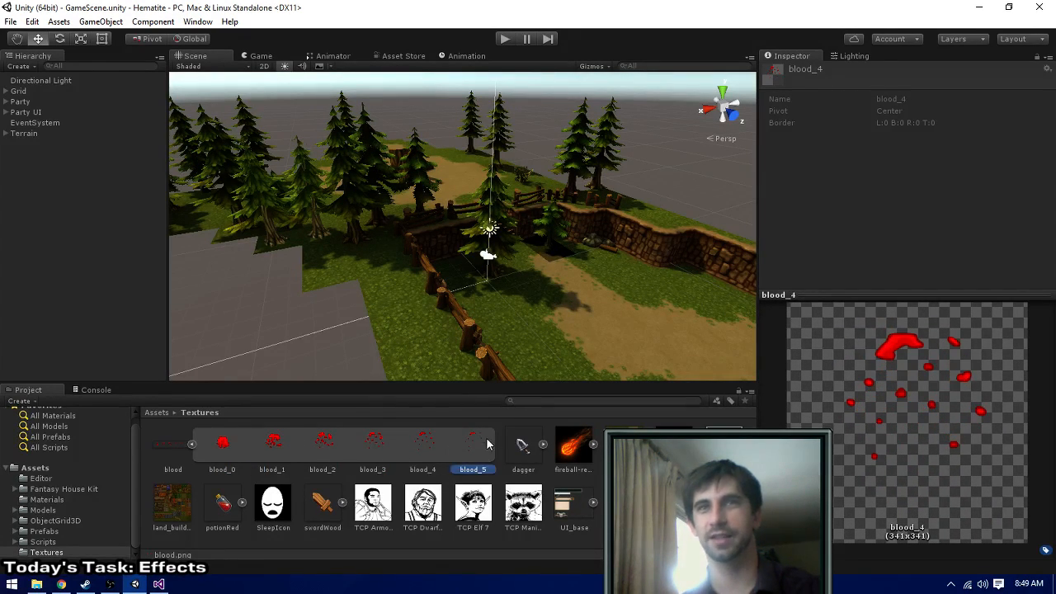
{"action": "left_click", "coordinate": [443, 441]}
{"action": "left_click", "coordinate": [428, 444]}
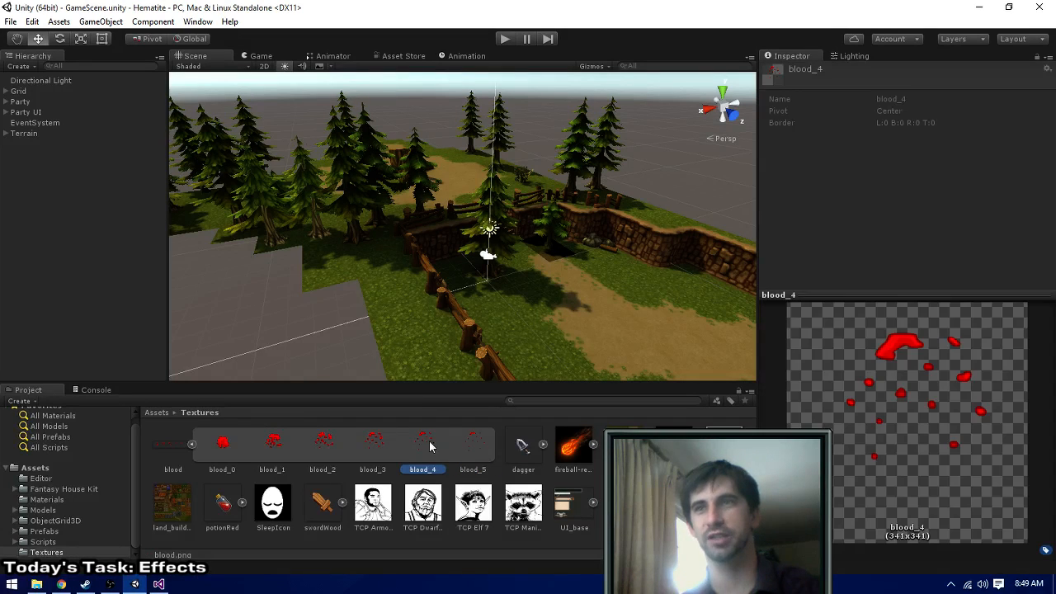
{"action": "left_click", "coordinate": [375, 443]}
{"action": "left_click", "coordinate": [347, 446]}
{"action": "left_click", "coordinate": [323, 445]}
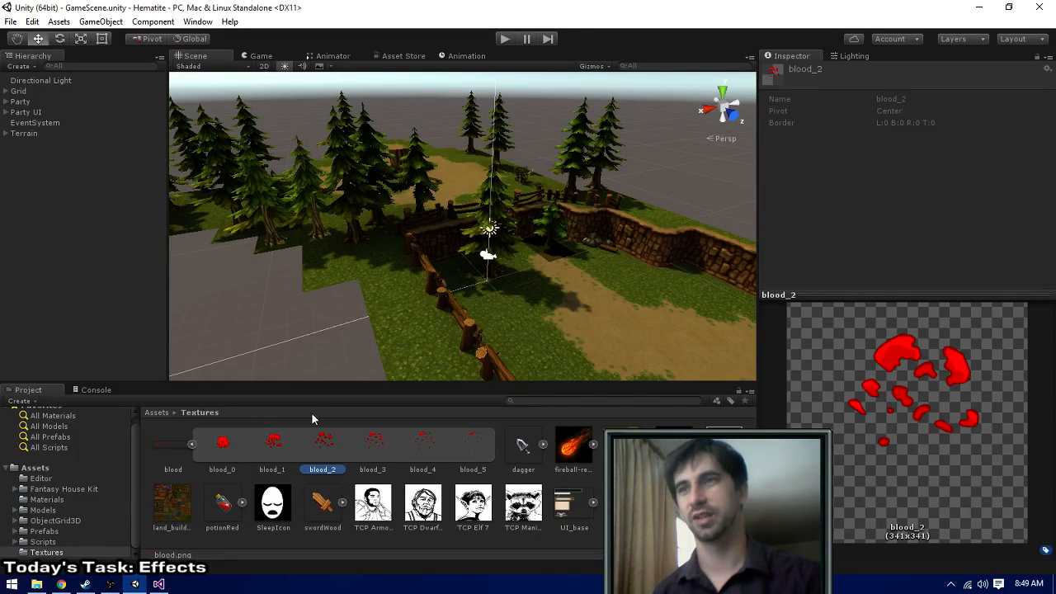
- Collapse the blood sprite sheet's frames, view the sheet's import settings, and clear the selection
{"action": "left_click", "coordinate": [191, 445]}
{"action": "left_click", "coordinate": [168, 443]}
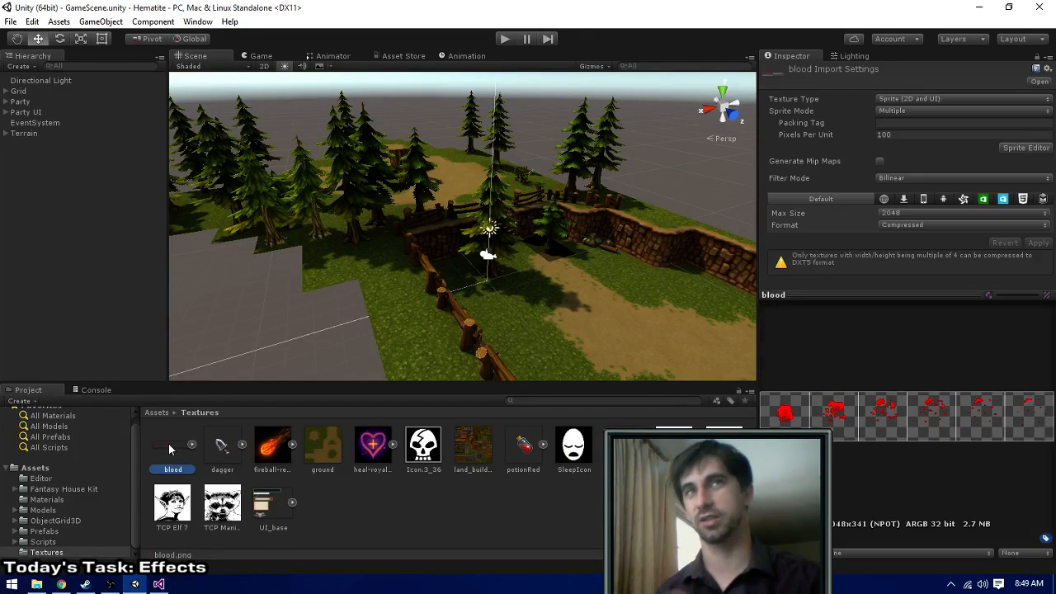
{"action": "left_click", "coordinate": [668, 147]}
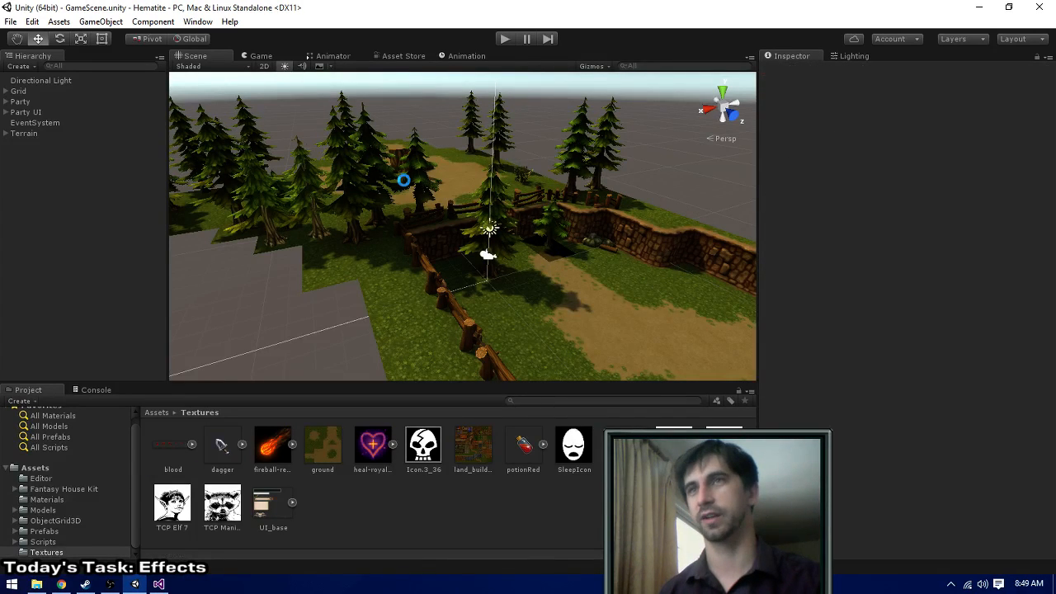
- Switch to the Juicebox Asset Store page in Chrome and look through its expanded recommendations list
{"action": "key", "text": "alt+Tab"}
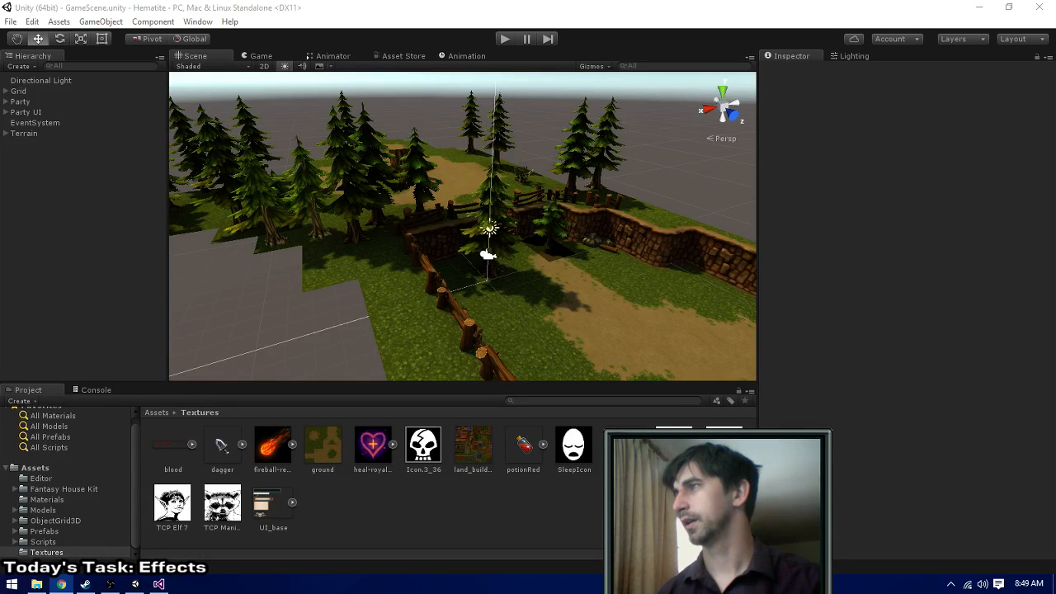
{"action": "left_click_drag", "start_coordinate": [1055, 33], "coordinate": [462, 2]}
{"action": "scroll", "coordinate": [142, 400], "scroll_direction": "down", "scroll_amount": 2}
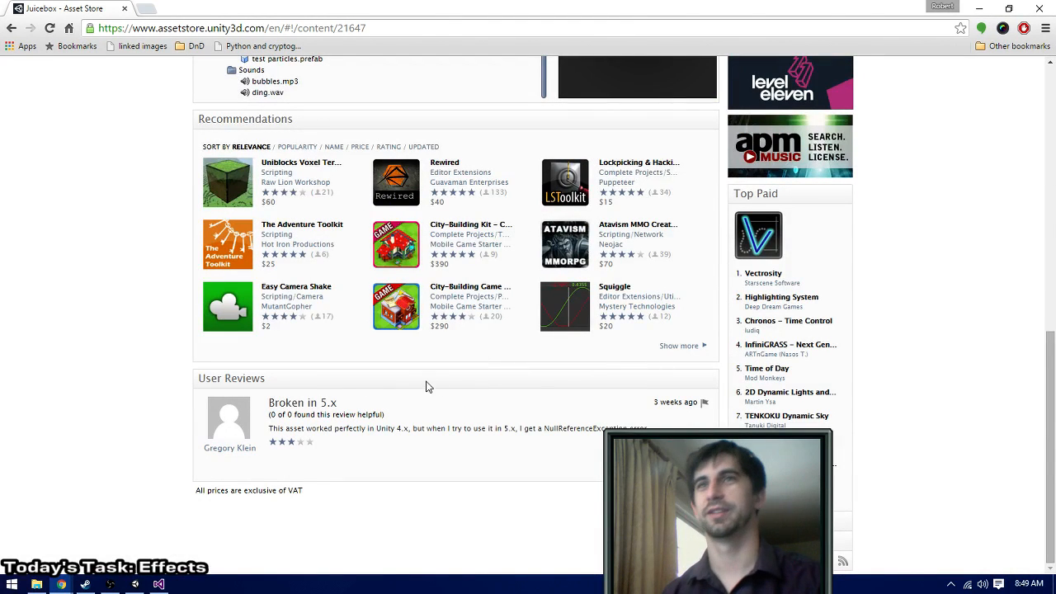
{"action": "left_click", "coordinate": [685, 346]}
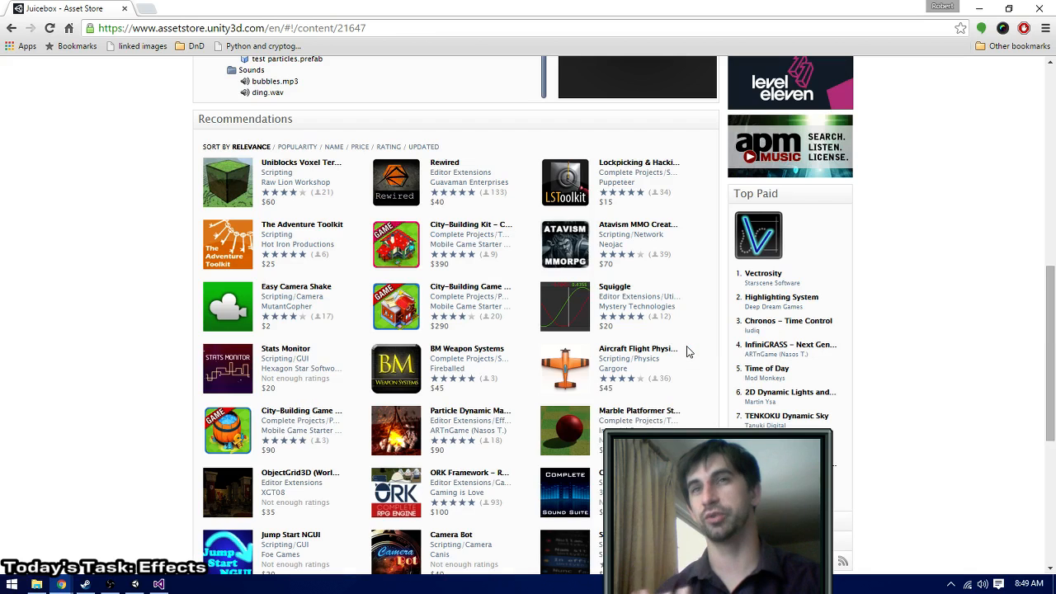
{"action": "scroll", "coordinate": [136, 427], "scroll_direction": "down", "scroll_amount": 3}
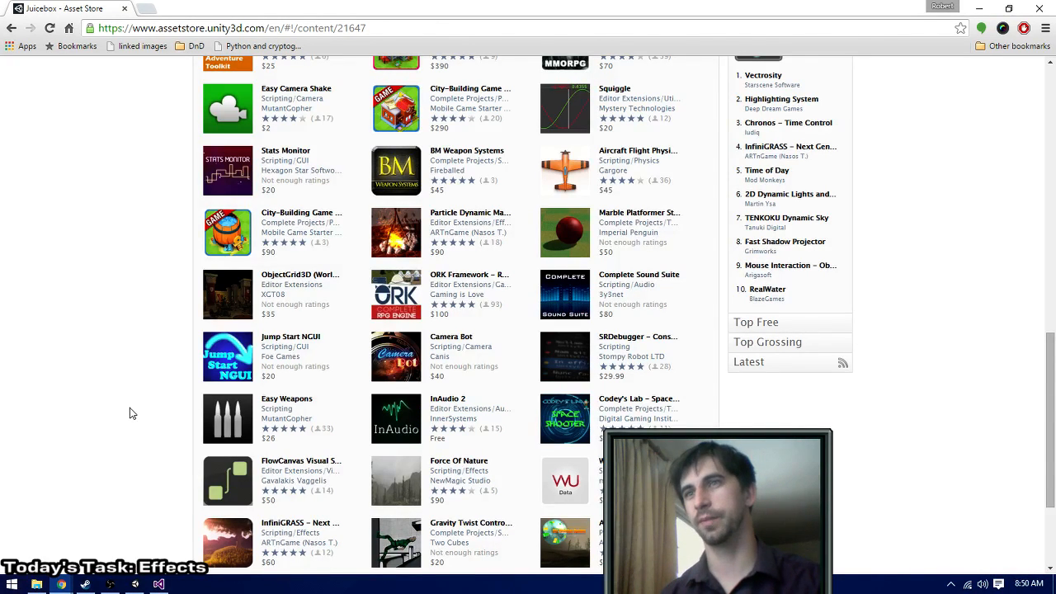
{"action": "scroll", "coordinate": [130, 412], "scroll_direction": "down", "scroll_amount": 2}
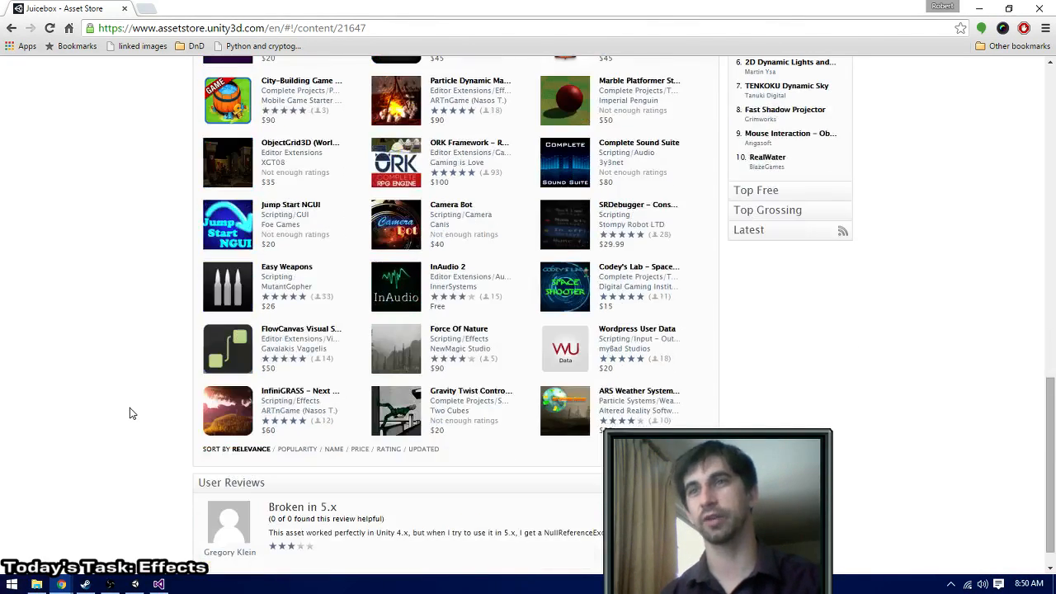
{"action": "scroll", "coordinate": [129, 413], "scroll_direction": "up", "scroll_amount": 10}
{"action": "scroll", "coordinate": [233, 221], "scroll_direction": "up", "scroll_amount": 2}
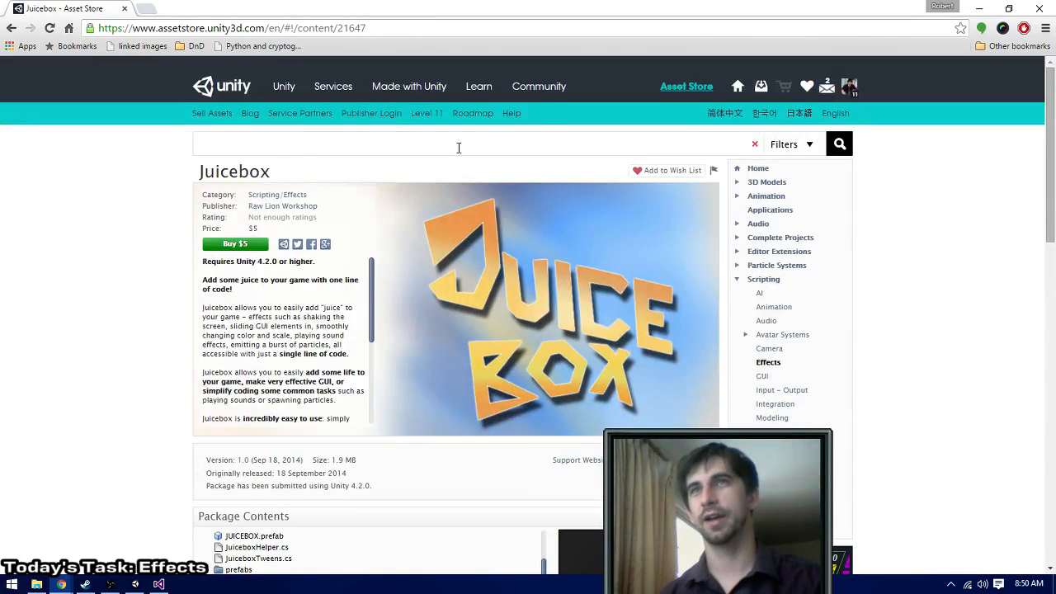
- Search the Asset Store for "magic effects" and look through the listed packs
{"action": "left_click", "coordinate": [327, 143]}
{"action": "type", "text": "magic effects"}
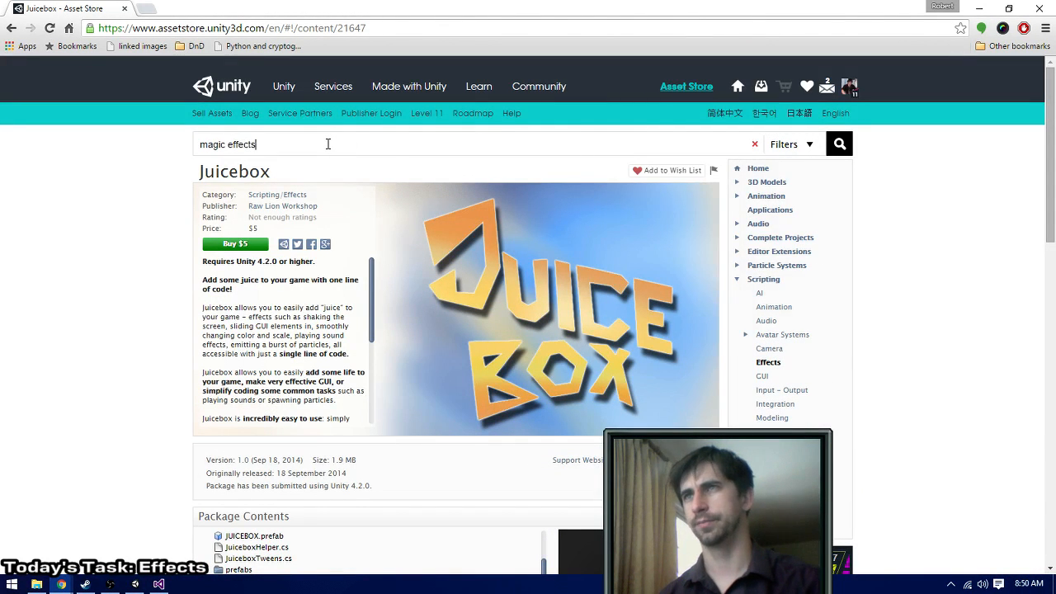
{"action": "key", "text": "Return"}
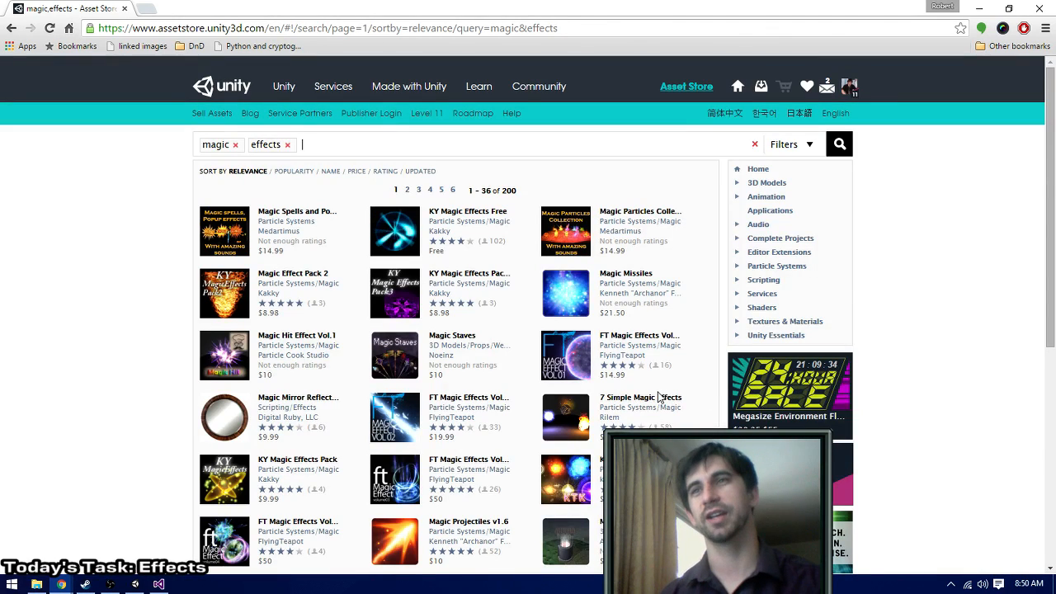
{"action": "scroll", "coordinate": [81, 453], "scroll_direction": "down", "scroll_amount": 1}
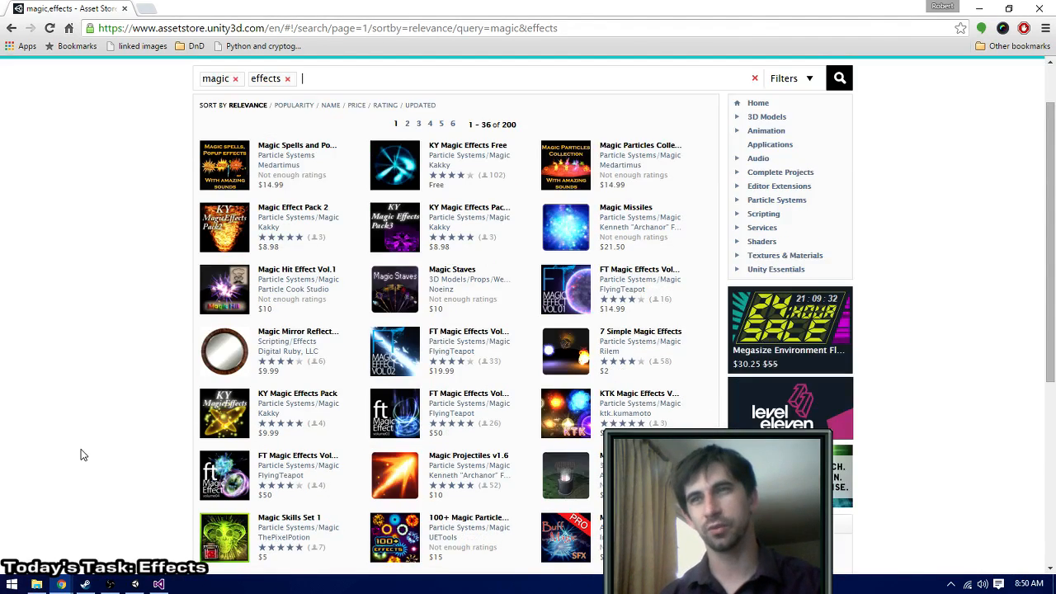
{"action": "scroll", "coordinate": [115, 452], "scroll_direction": "down", "scroll_amount": 2}
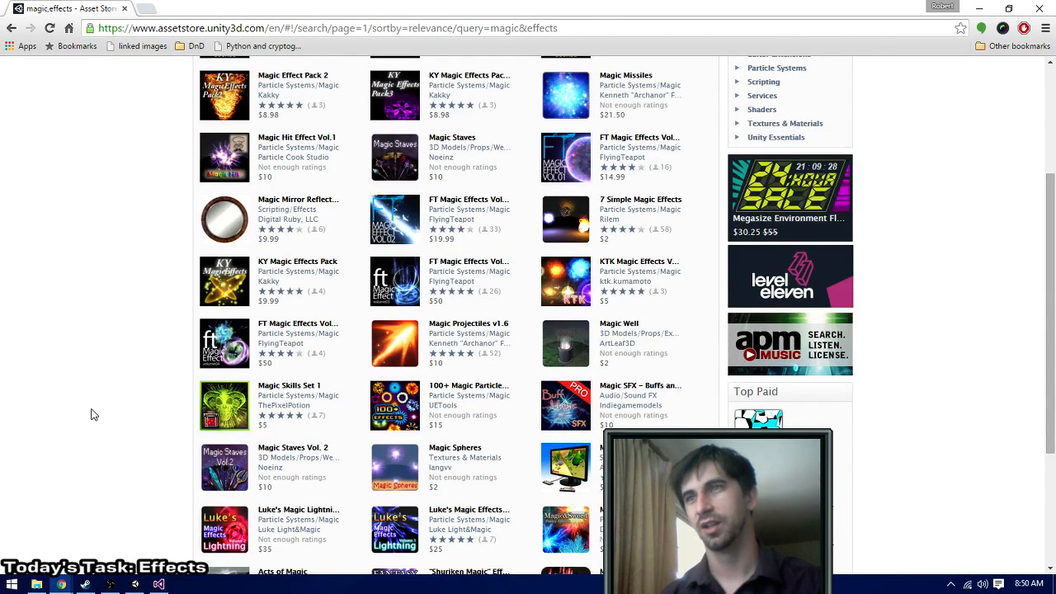
{"action": "scroll", "coordinate": [527, 482], "scroll_direction": "up", "scroll_amount": 3}
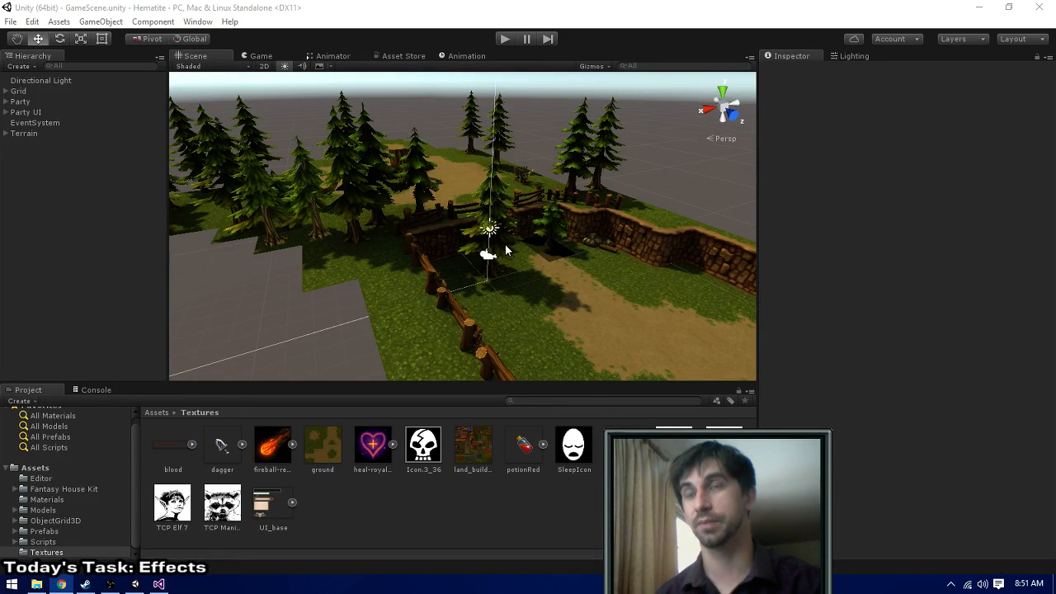
- Delete the stray tree standing apart from the terrain behind the stump clearing, both its leaves and its tree_08 trunk
{"action": "middle_click_drag", "start_coordinate": [505, 250], "coordinate": [436, 228]}
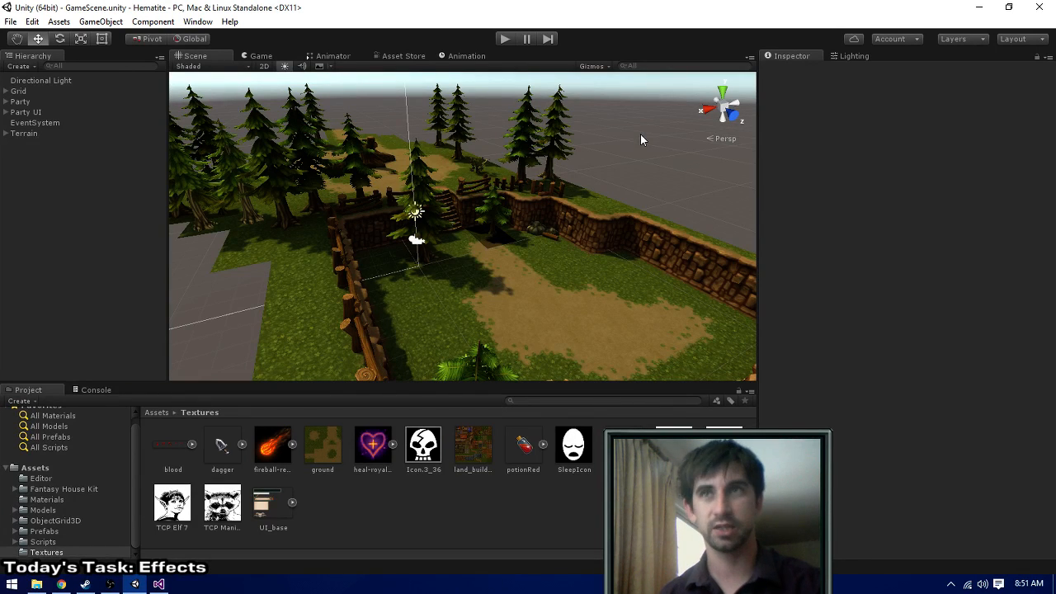
{"action": "scroll", "coordinate": [224, 188], "scroll_direction": "down", "scroll_amount": 3}
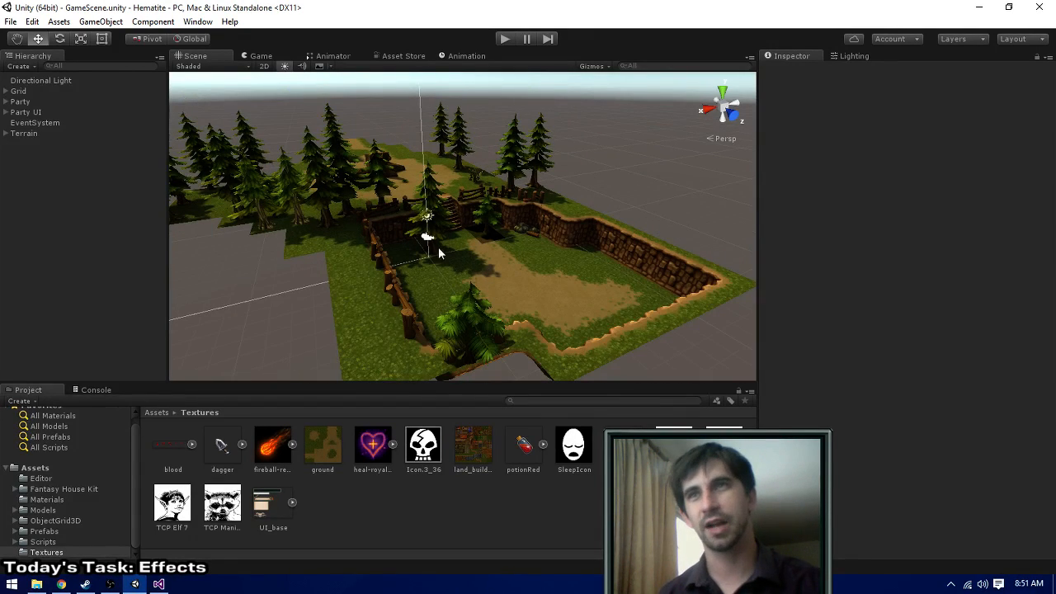
{"action": "middle_click_drag", "start_coordinate": [276, 232], "coordinate": [327, 249]}
{"action": "left_click_drag", "start_coordinate": [628, 153], "coordinate": [313, 113], "text": "alt"}
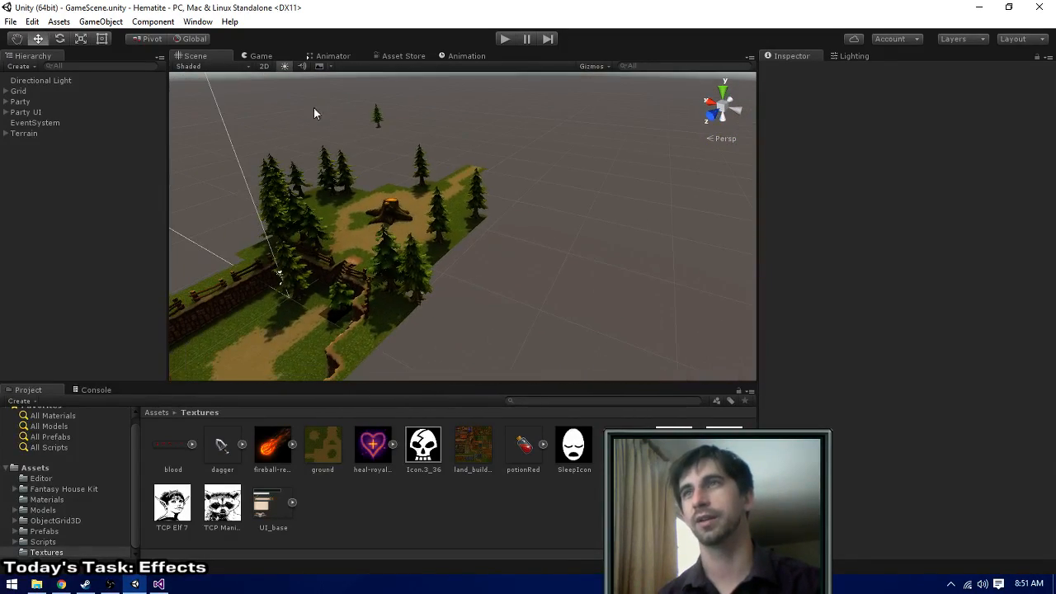
{"action": "left_click", "coordinate": [379, 118]}
{"action": "key", "text": "Delete"}
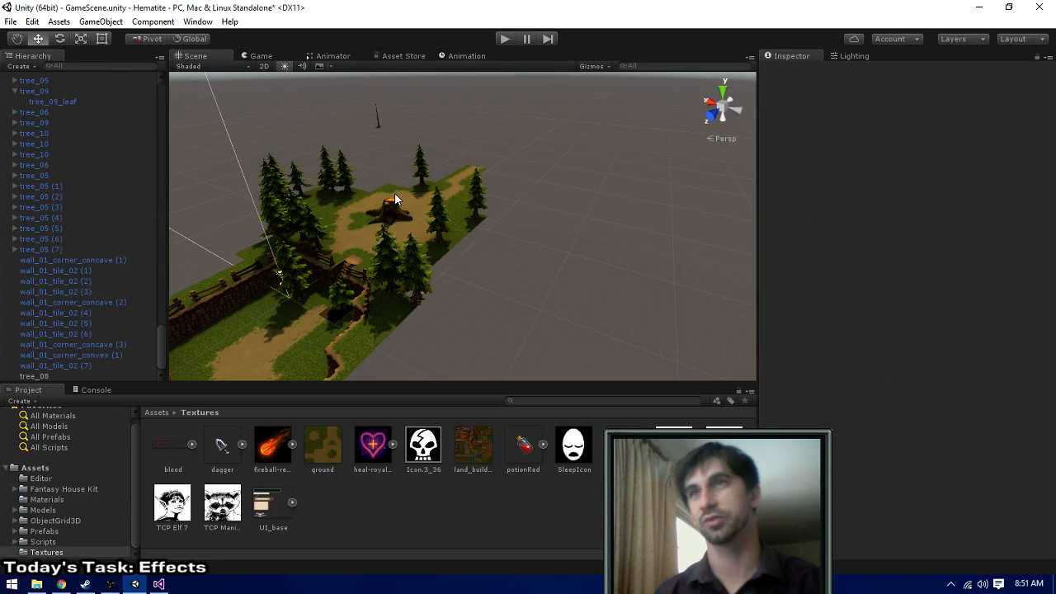
{"action": "left_click", "coordinate": [379, 124]}
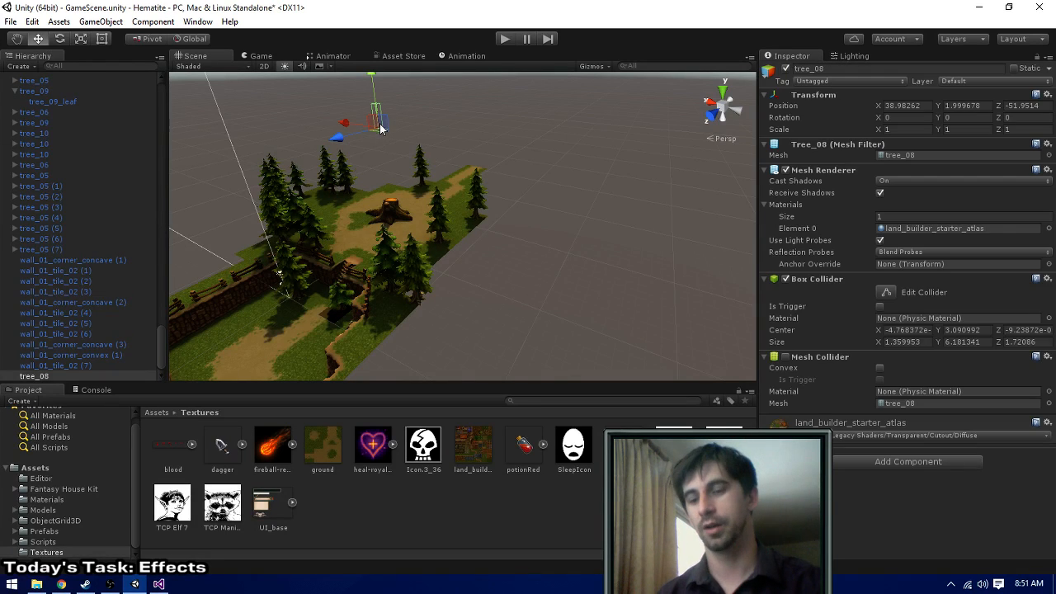
{"action": "key", "text": "Delete"}
- Collapse the expanded tree_09 and the Terrain group in the scene hierarchy
{"action": "left_click_drag", "start_coordinate": [389, 151], "coordinate": [292, 181], "text": "alt"}
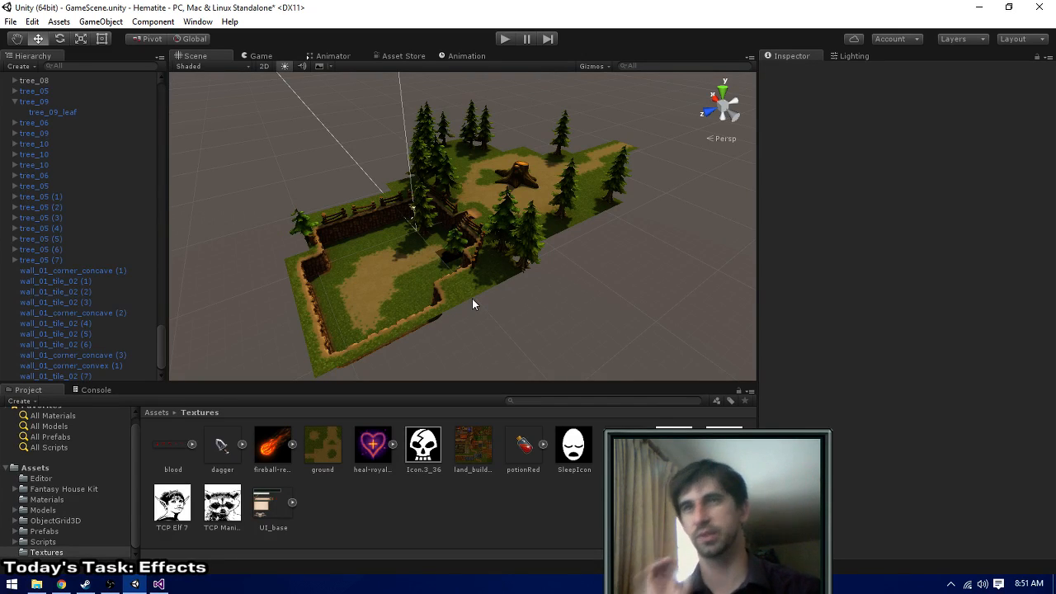
{"action": "middle_click_drag", "start_coordinate": [526, 305], "coordinate": [513, 296]}
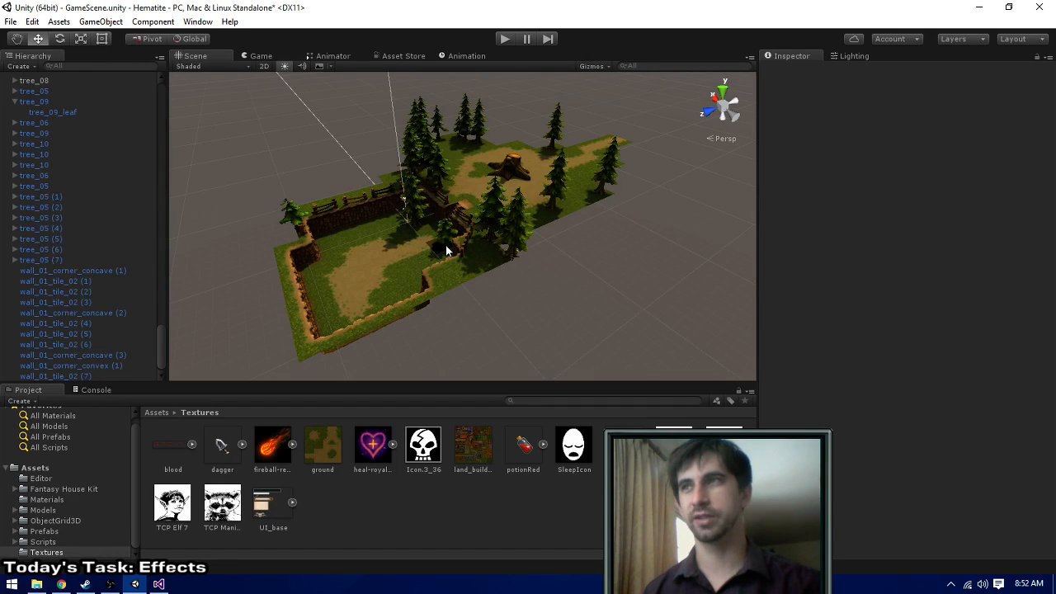
{"action": "left_click", "coordinate": [14, 101]}
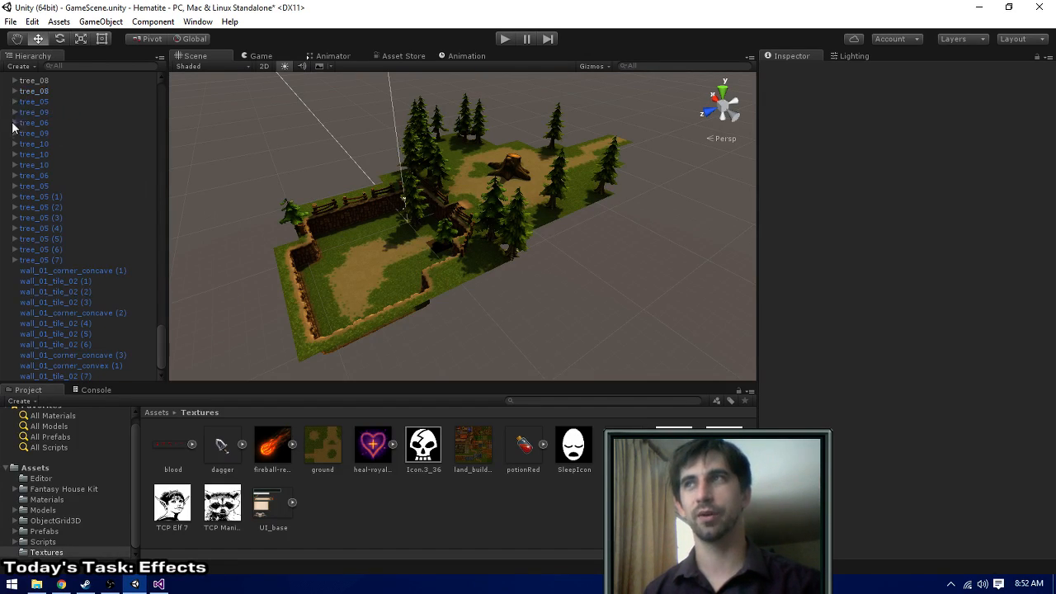
{"action": "scroll", "coordinate": [50, 165], "scroll_direction": "up", "scroll_amount": 6}
{"action": "scroll", "coordinate": [68, 228], "scroll_direction": "up", "scroll_amount": 15}
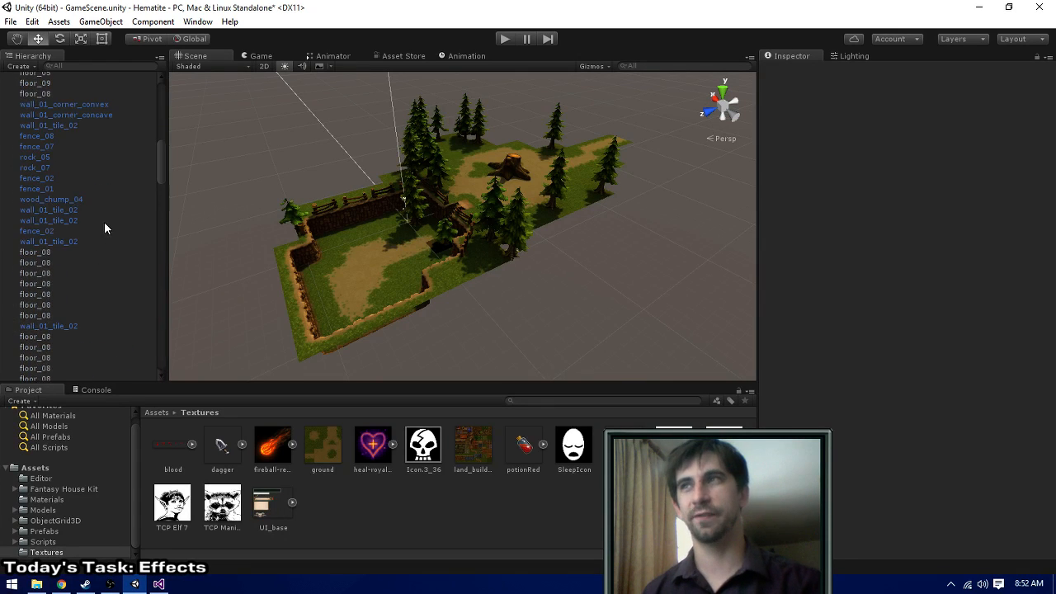
{"action": "scroll", "coordinate": [78, 202], "scroll_direction": "up", "scroll_amount": 5}
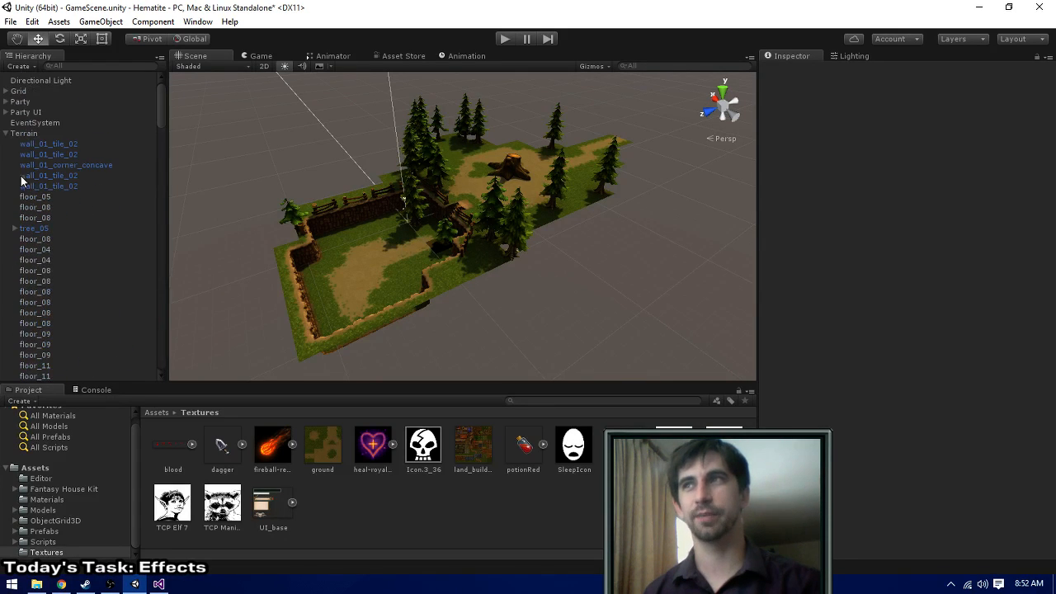
{"action": "left_click", "coordinate": [6, 134]}
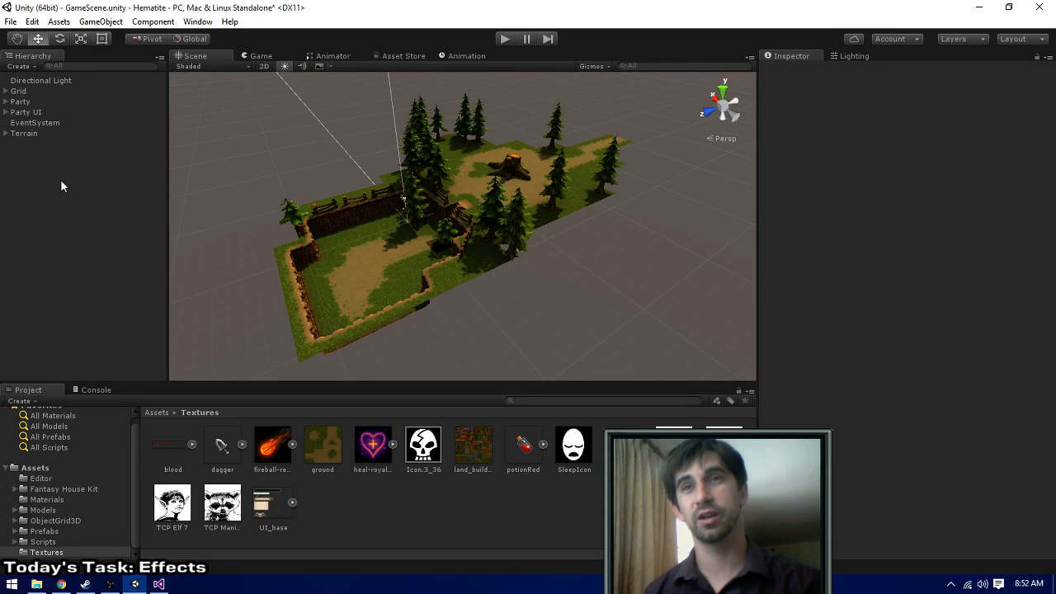
- View the character portrait textures, including TCP Elf 7 and TCP Armored 1, and clear the selection
{"action": "left_click", "coordinate": [174, 511]}
{"action": "left_click", "coordinate": [222, 503]}
{"action": "left_click", "coordinate": [674, 445]}
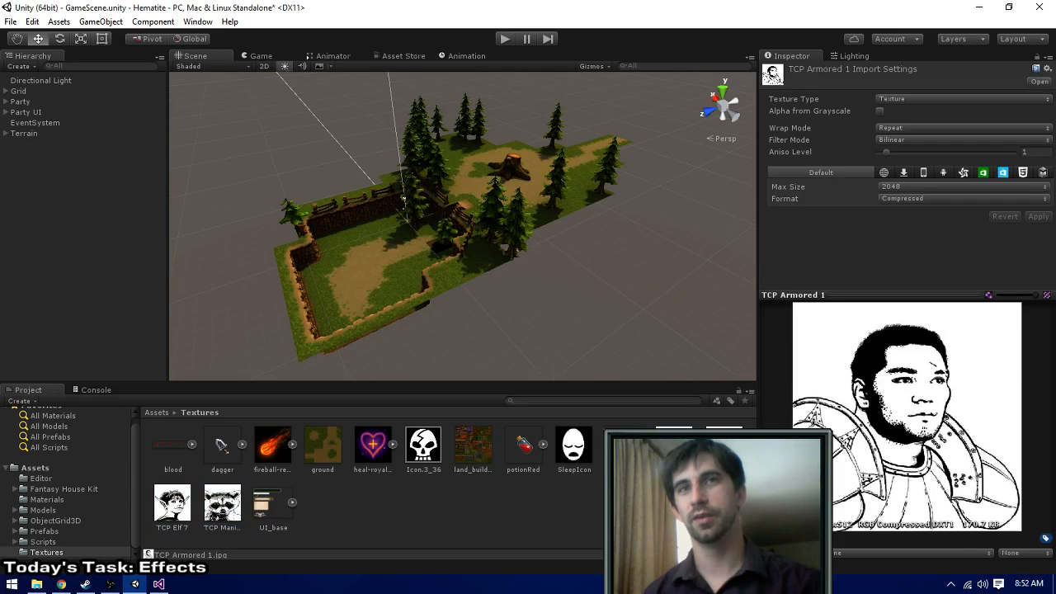
{"action": "left_click", "coordinate": [724, 445]}
{"action": "left_click", "coordinate": [701, 507]}
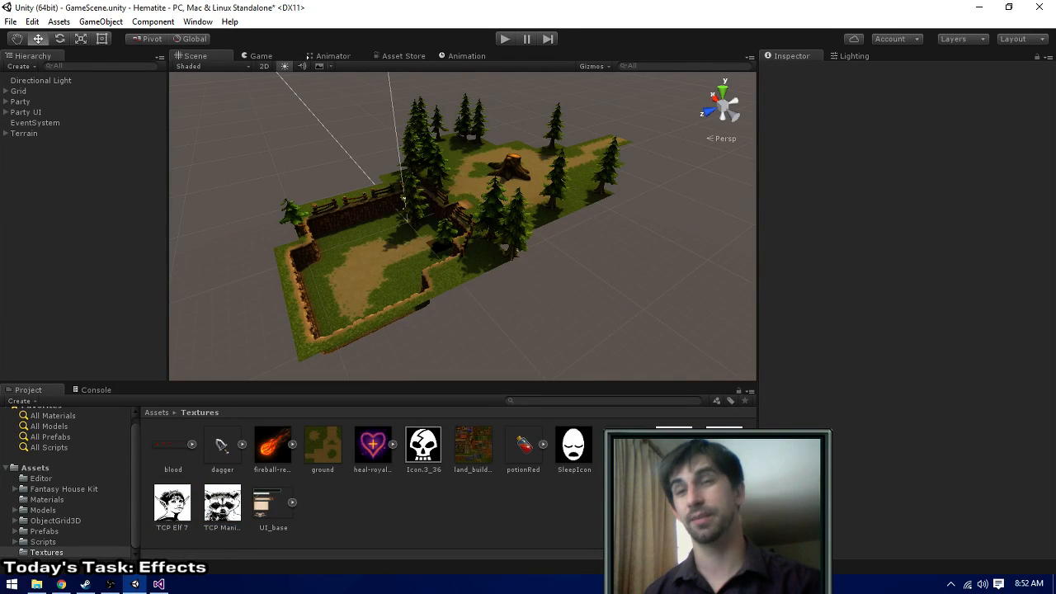